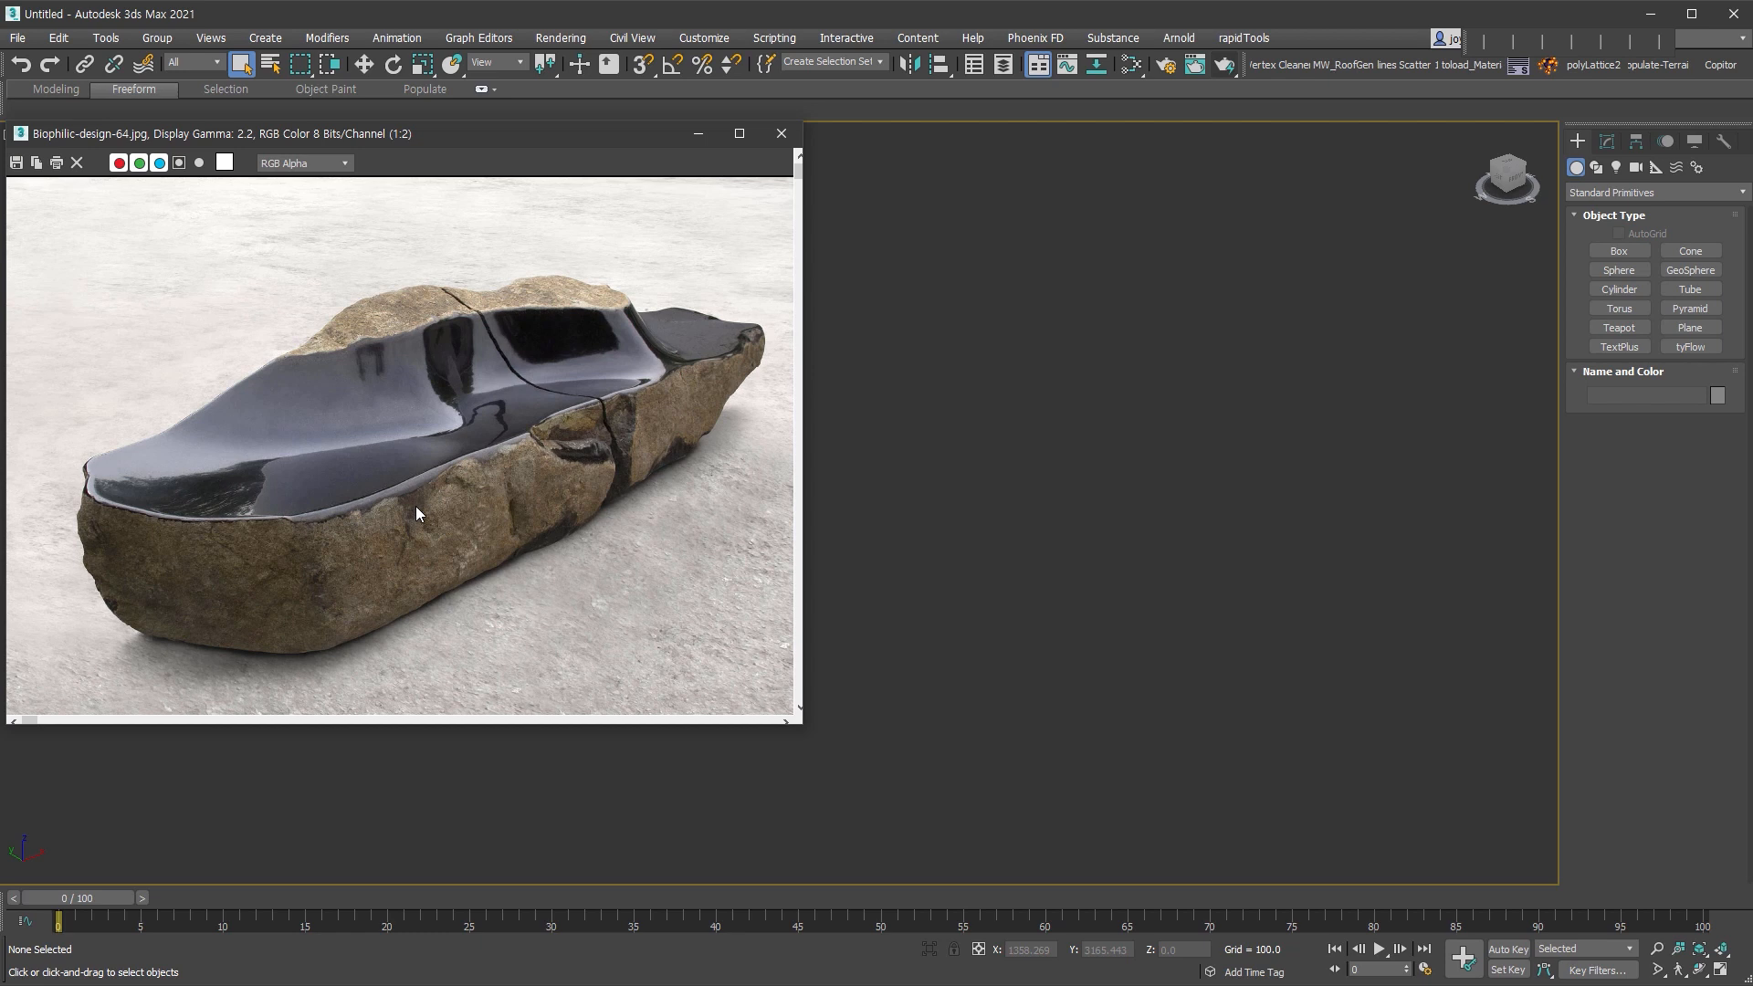
# - Put away the reference photo and create a box about 509 long, 1796 wide and 406 high
pyautogui.click(718, 134)
pyautogui.click(1619, 250)
pyautogui.moveTo(1073, 260); pyautogui.dragTo(782, 442)
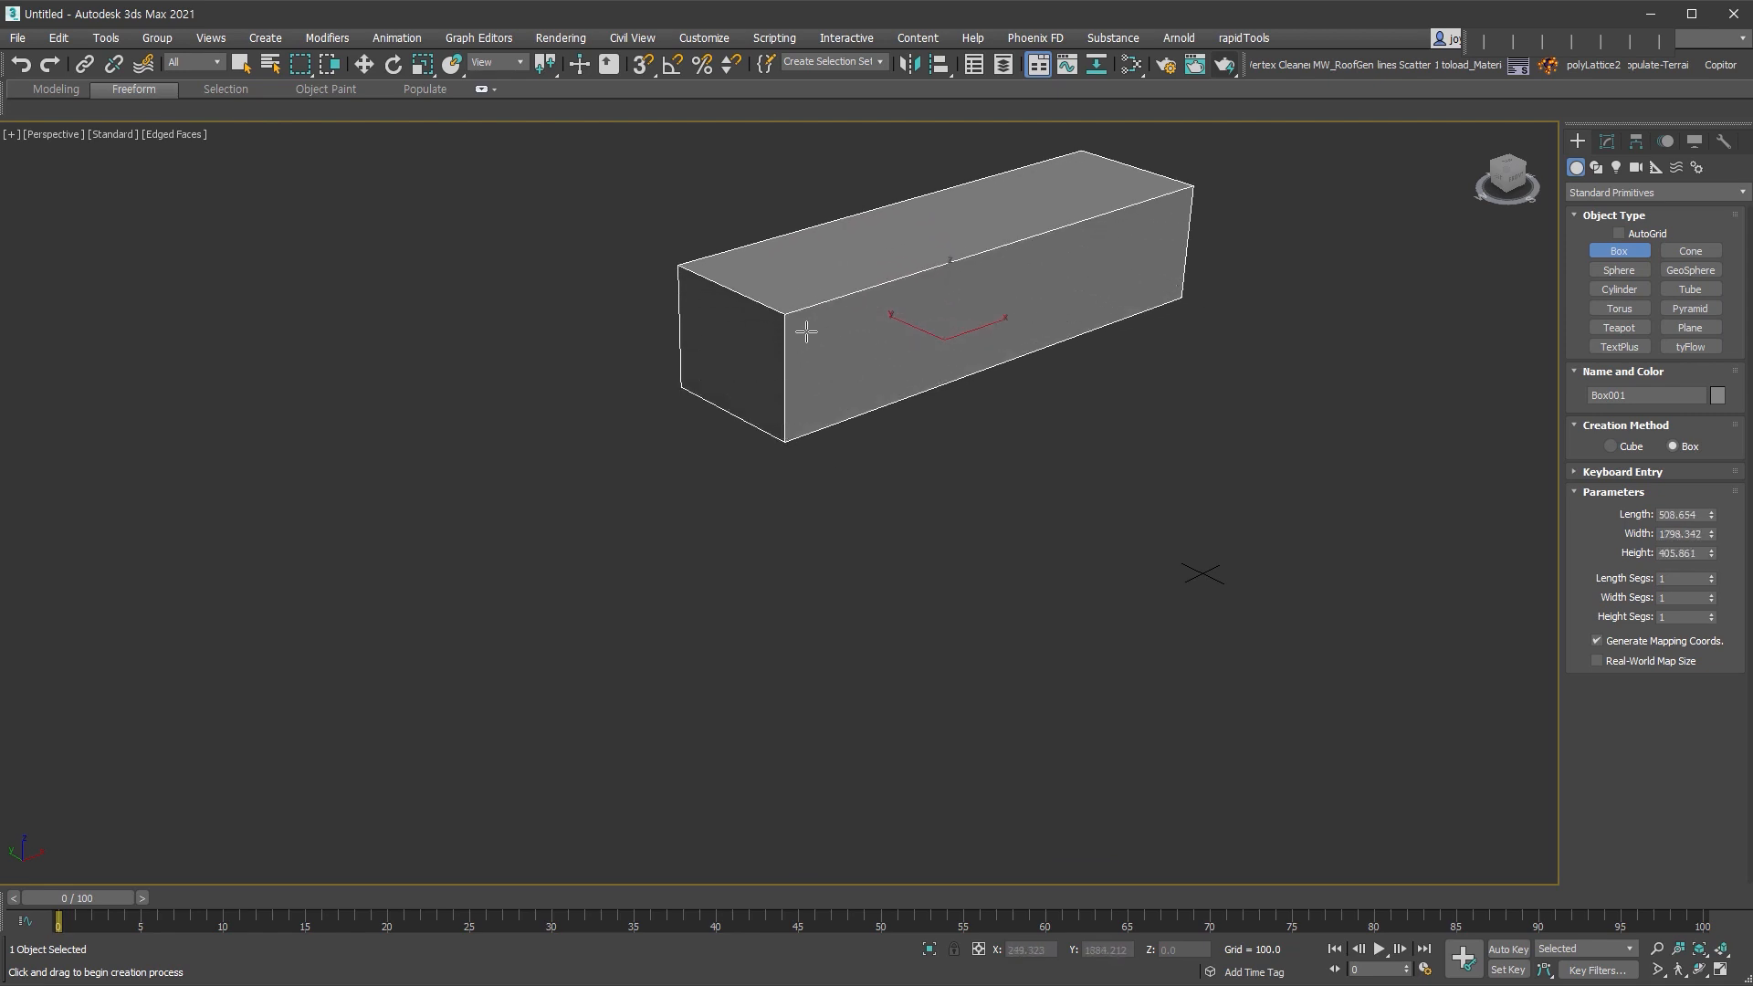
# - Divide the box into 2 length, 7 width and 2 height segments and convert it to an editable poly
pyautogui.moveTo(1002, 423); pyautogui.dragTo(1135, 627, button='middle')
pyautogui.scroll(4, 1135, 611)
pyautogui.moveTo(1018, 638); pyautogui.dragTo(1028, 628, button='middle')
pyautogui.click(1713, 575)
pyautogui.click(1712, 613)
pyautogui.click(1712, 595)
pyautogui.click(1713, 594)
pyautogui.click(1712, 595)
pyautogui.click(1713, 594)
pyautogui.click(1712, 595)
pyautogui.click(1712, 594)
pyautogui.keyDown('alt'); pyautogui.moveTo(1215, 617); pyautogui.dragTo(1183, 639, button='middle'); pyautogui.keyUp('alt')
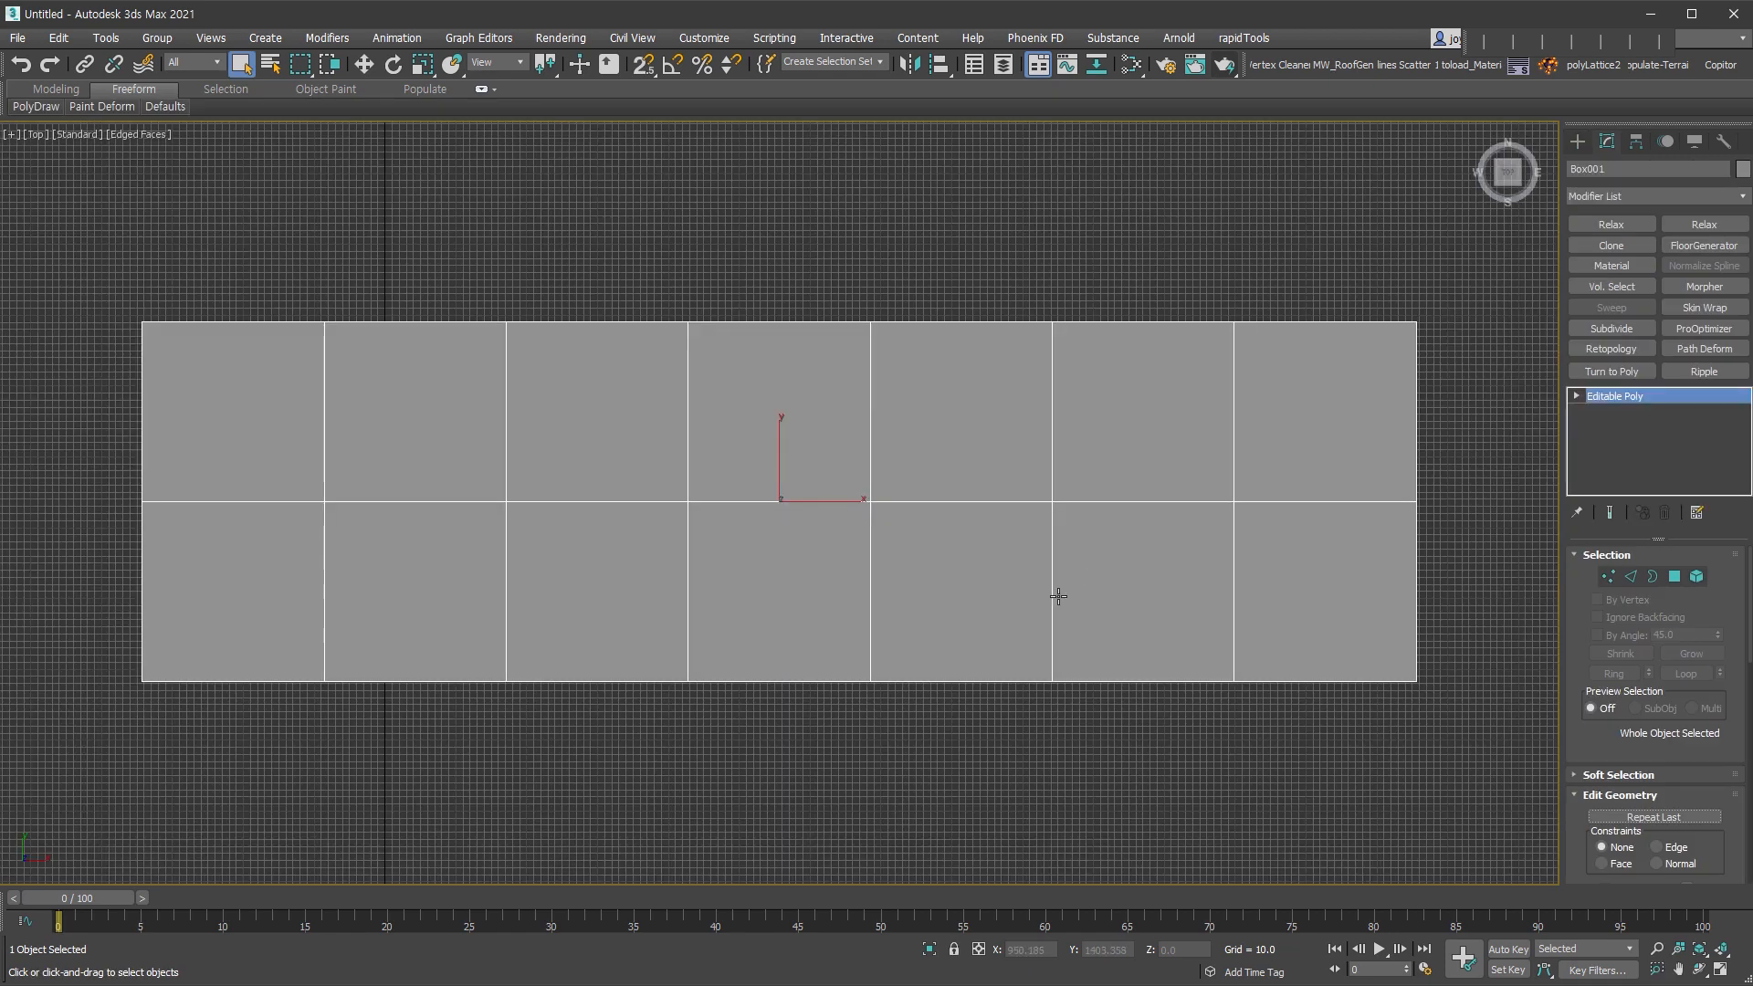
# - Hide the grid and pull the box's four corners inward in the top view with the Paint Deform Shift brush
pyautogui.press('g')
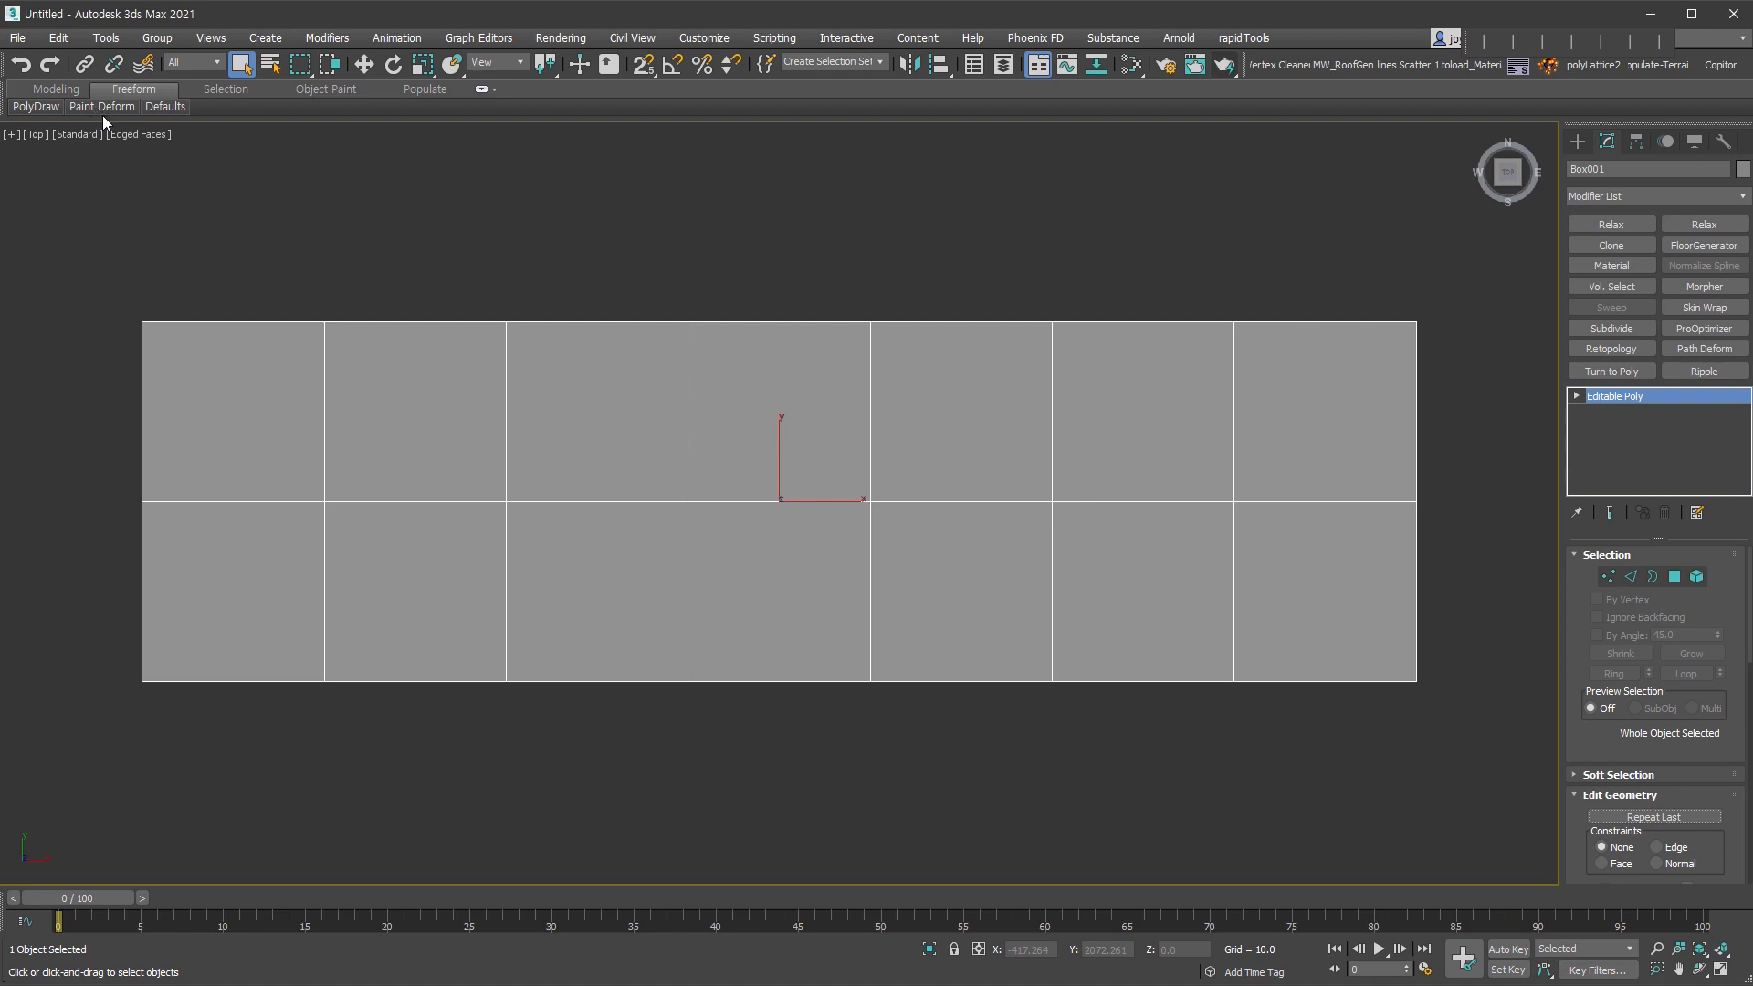
pyautogui.moveTo(107, 109)
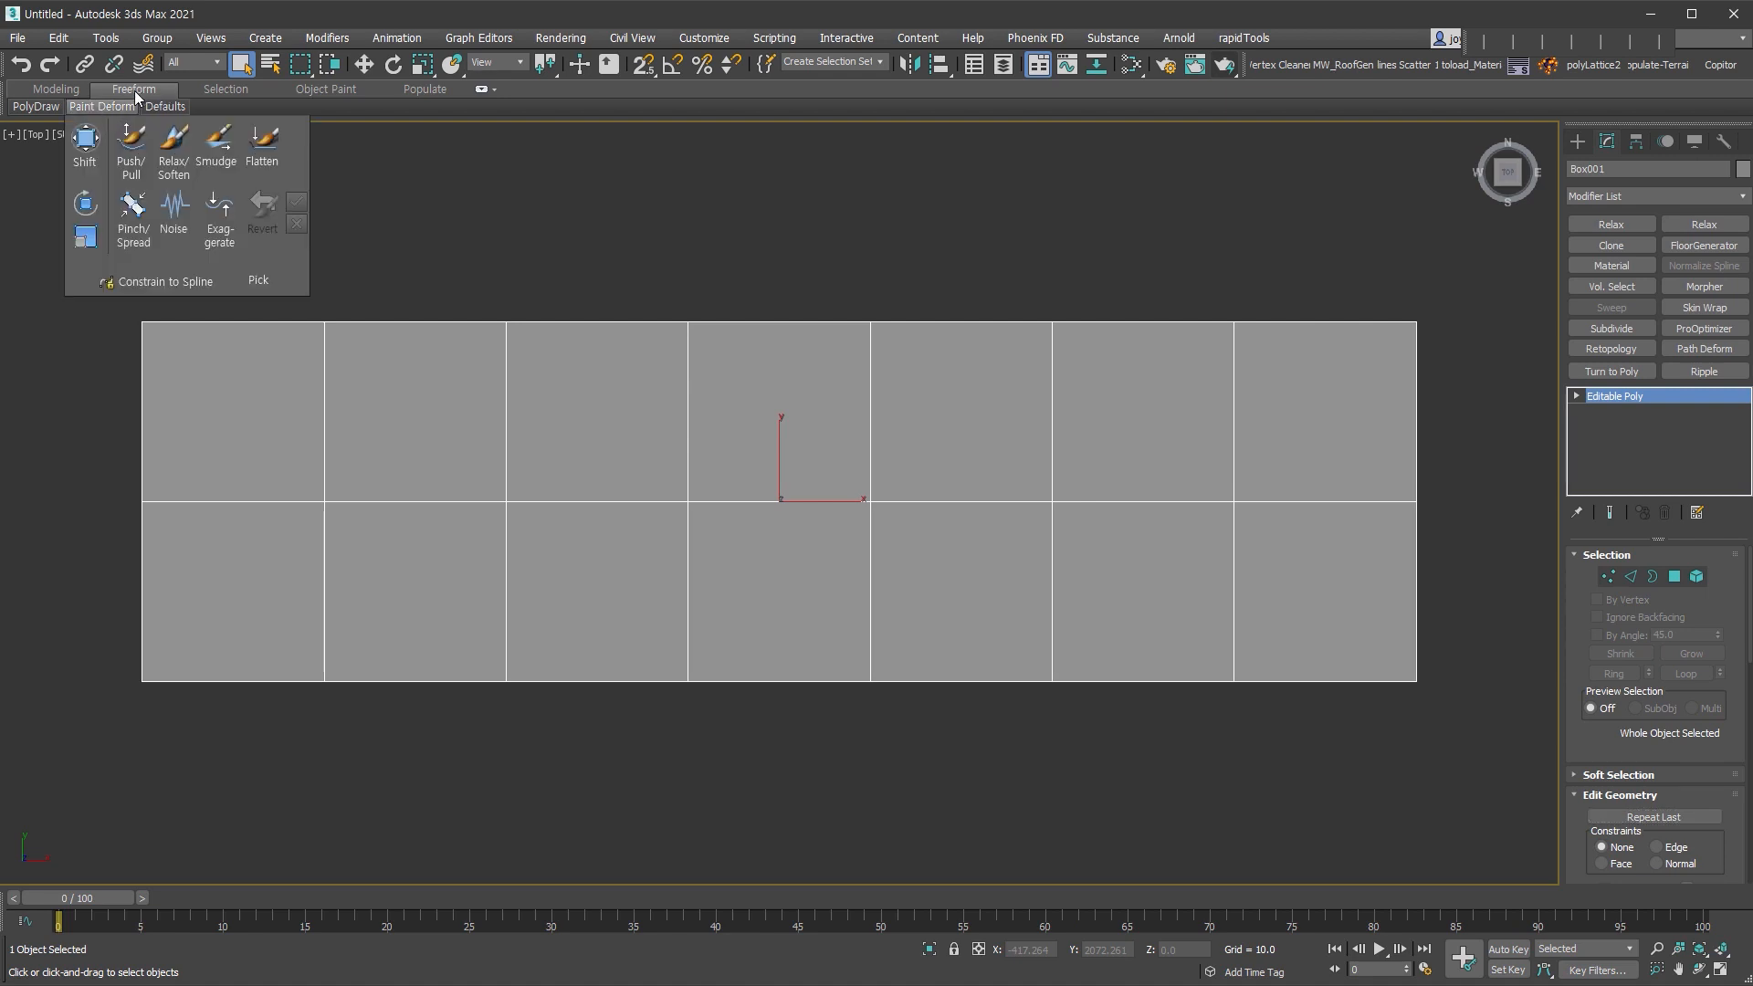
pyautogui.press('w')
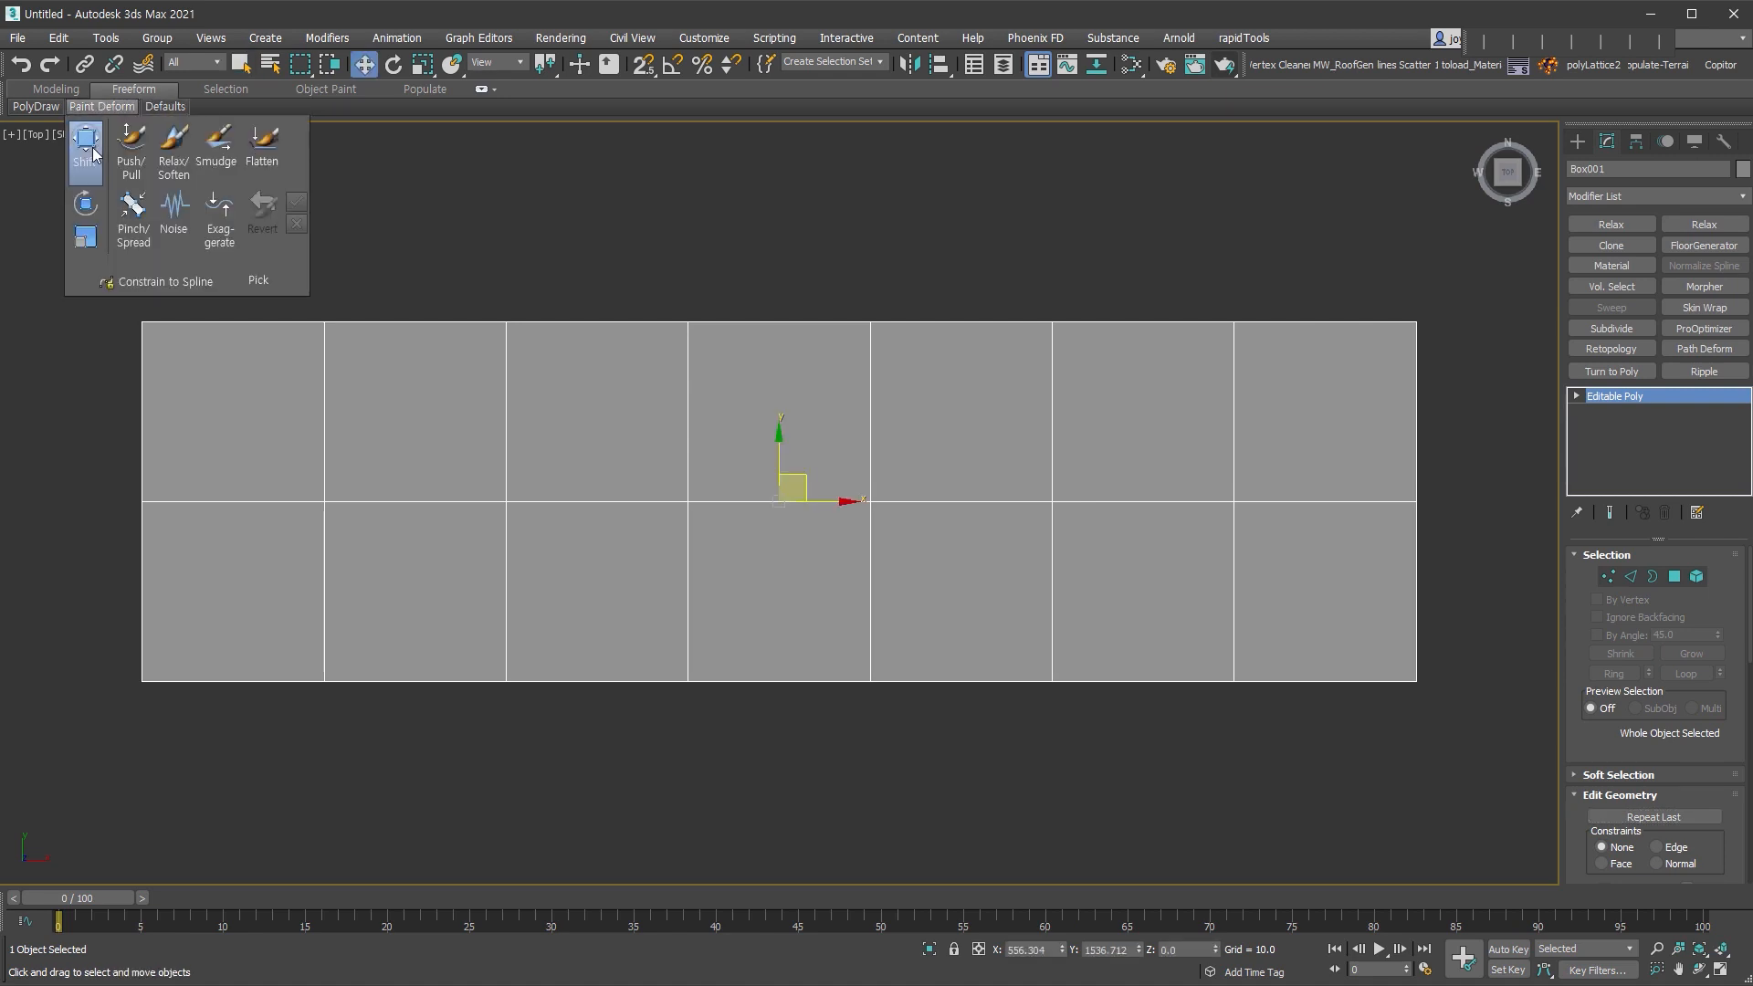
pyautogui.click(85, 145)
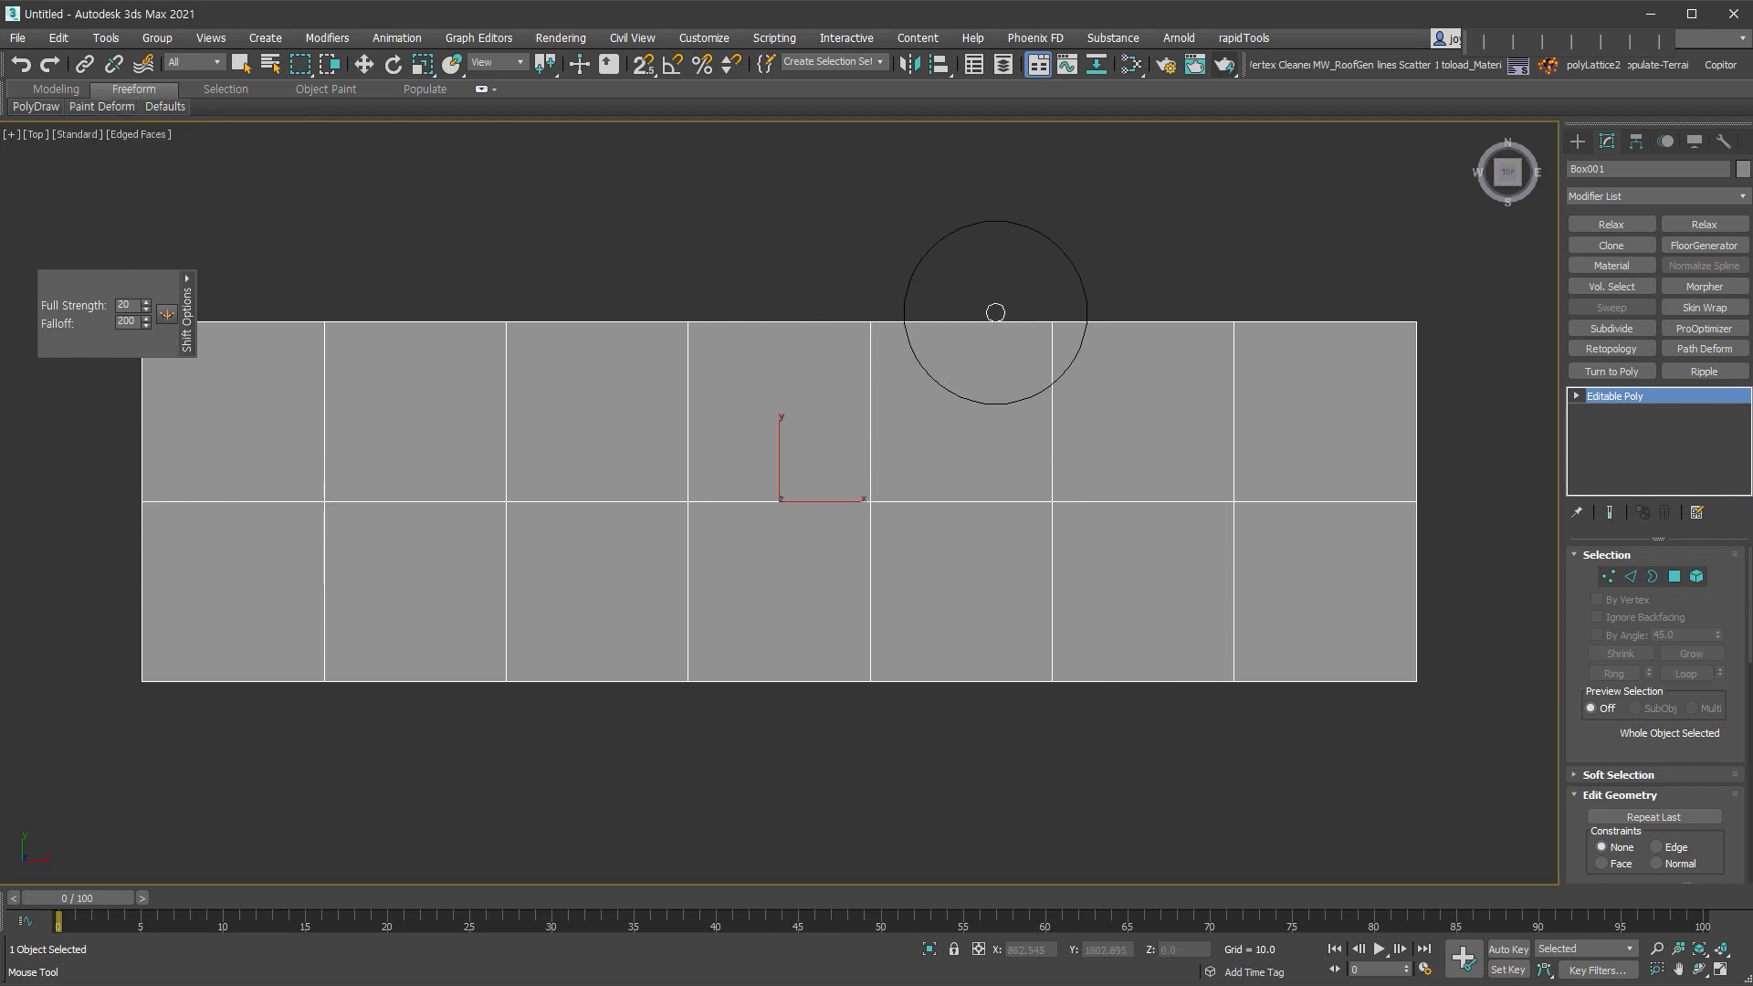
pyautogui.scroll(-2, 1011, 403)
pyautogui.moveTo(434, 336); pyautogui.dragTo(450, 349)
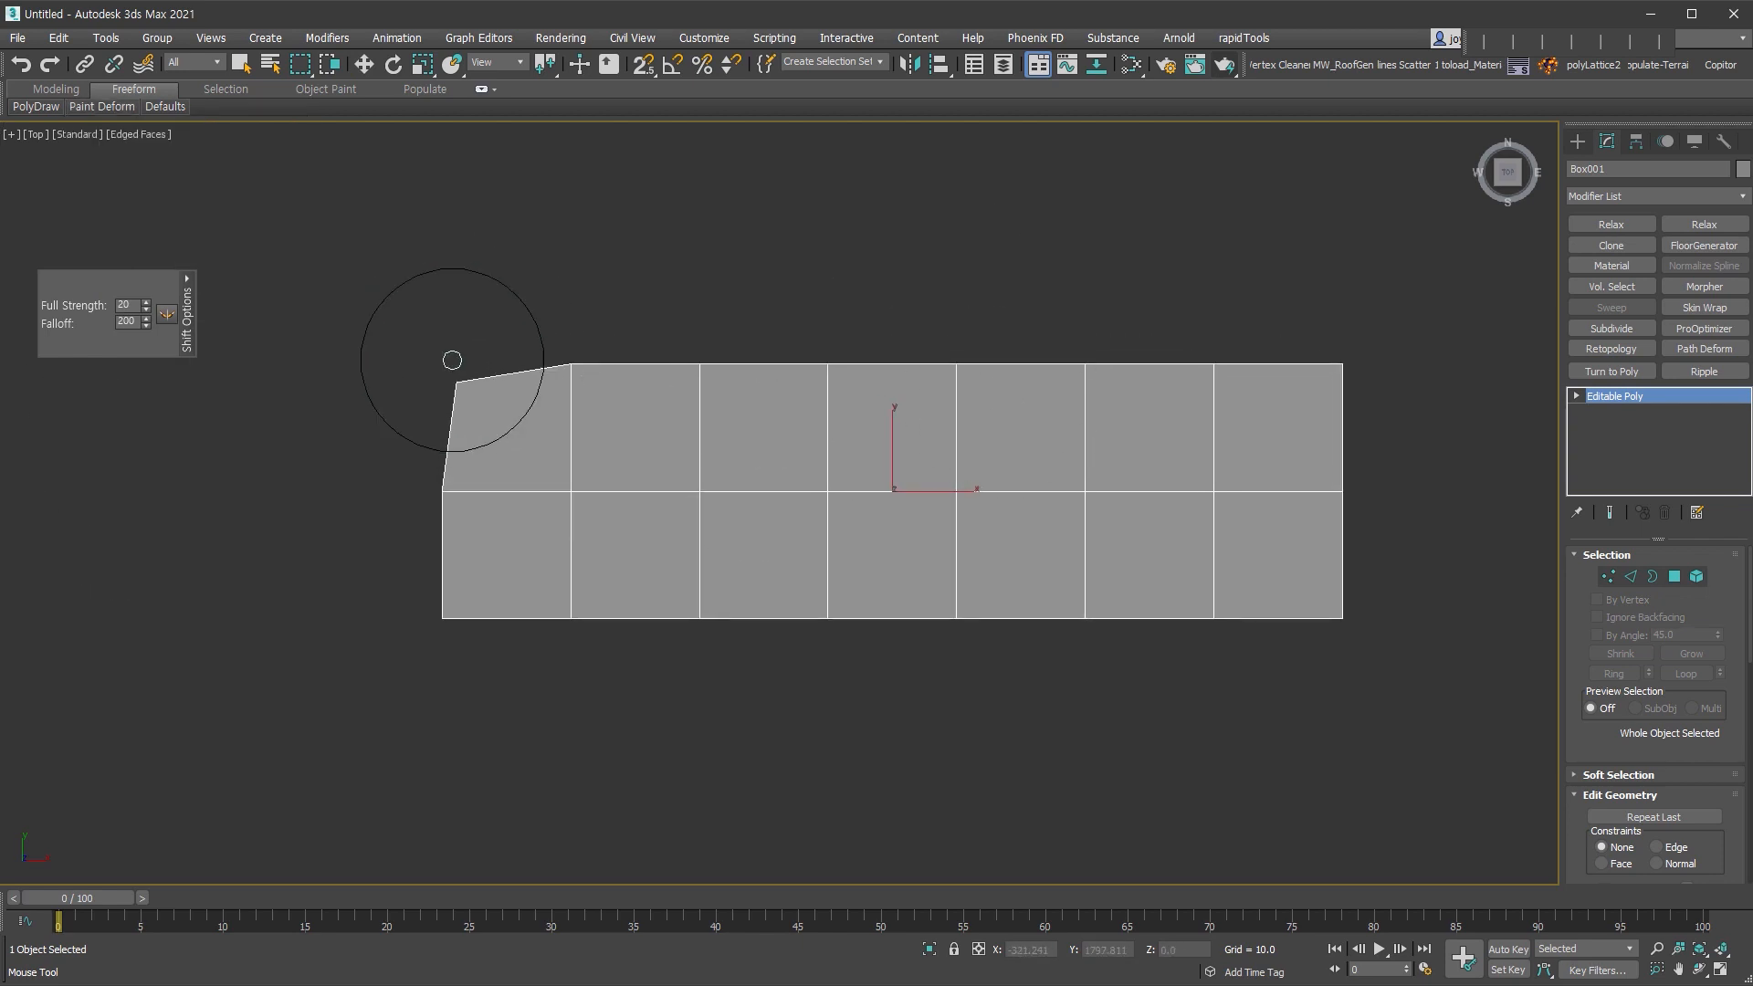
pyautogui.moveTo(434, 631); pyautogui.dragTo(465, 599)
pyautogui.moveTo(1423, 348); pyautogui.dragTo(1357, 365)
pyautogui.moveTo(1370, 615); pyautogui.dragTo(1339, 594)
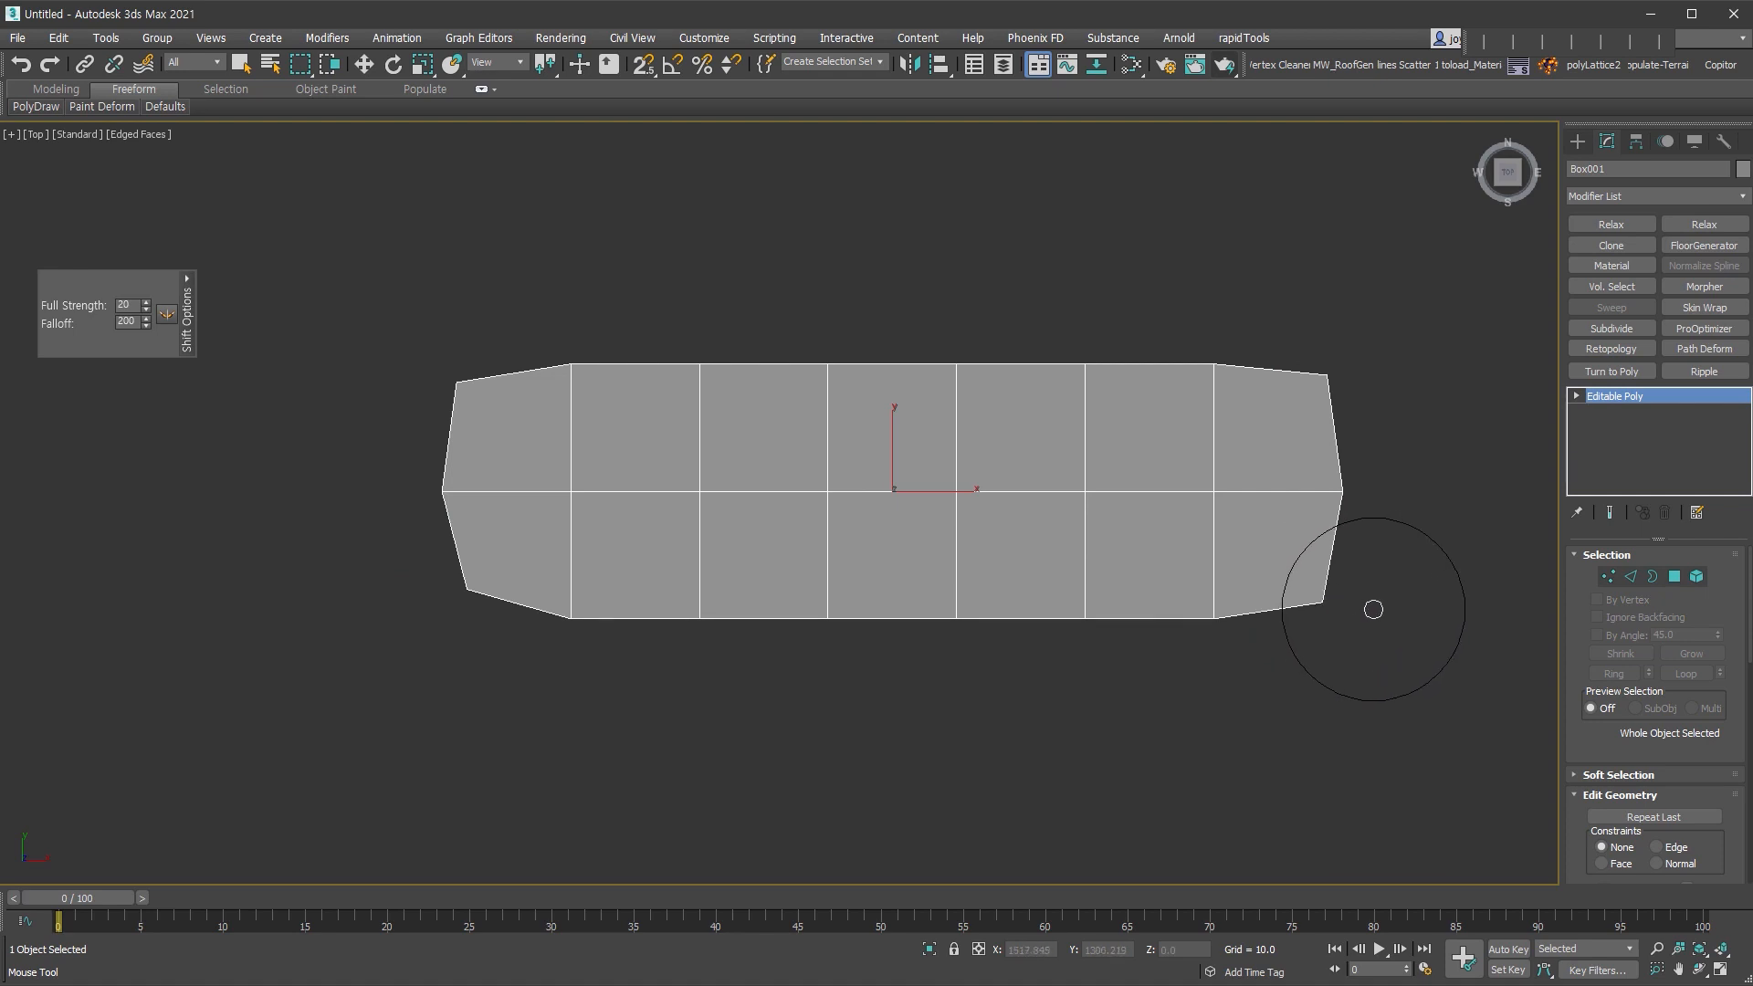
# - Refine the lower right corner of the box and bulge its upper long edge outward with the Shift brush
pyautogui.moveTo(1323, 608)
pyautogui.mouseDown()
pyautogui.moveTo(1373, 630)
pyautogui.moveTo(1346, 606)
pyautogui.mouseUp()
pyautogui.hotkey('ctrl', 'z')
pyautogui.moveTo(1351, 579)
pyautogui.mouseDown()
pyautogui.moveTo(1335, 584)
pyautogui.moveTo(1366, 567)
pyautogui.moveTo(1338, 548)
pyautogui.moveTo(1353, 564)
pyautogui.mouseUp()
pyautogui.moveTo(914, 384)
pyautogui.mouseDown()
pyautogui.moveTo(1069, 366)
pyautogui.moveTo(1075, 347)
pyautogui.moveTo(858, 356)
pyautogui.mouseUp()
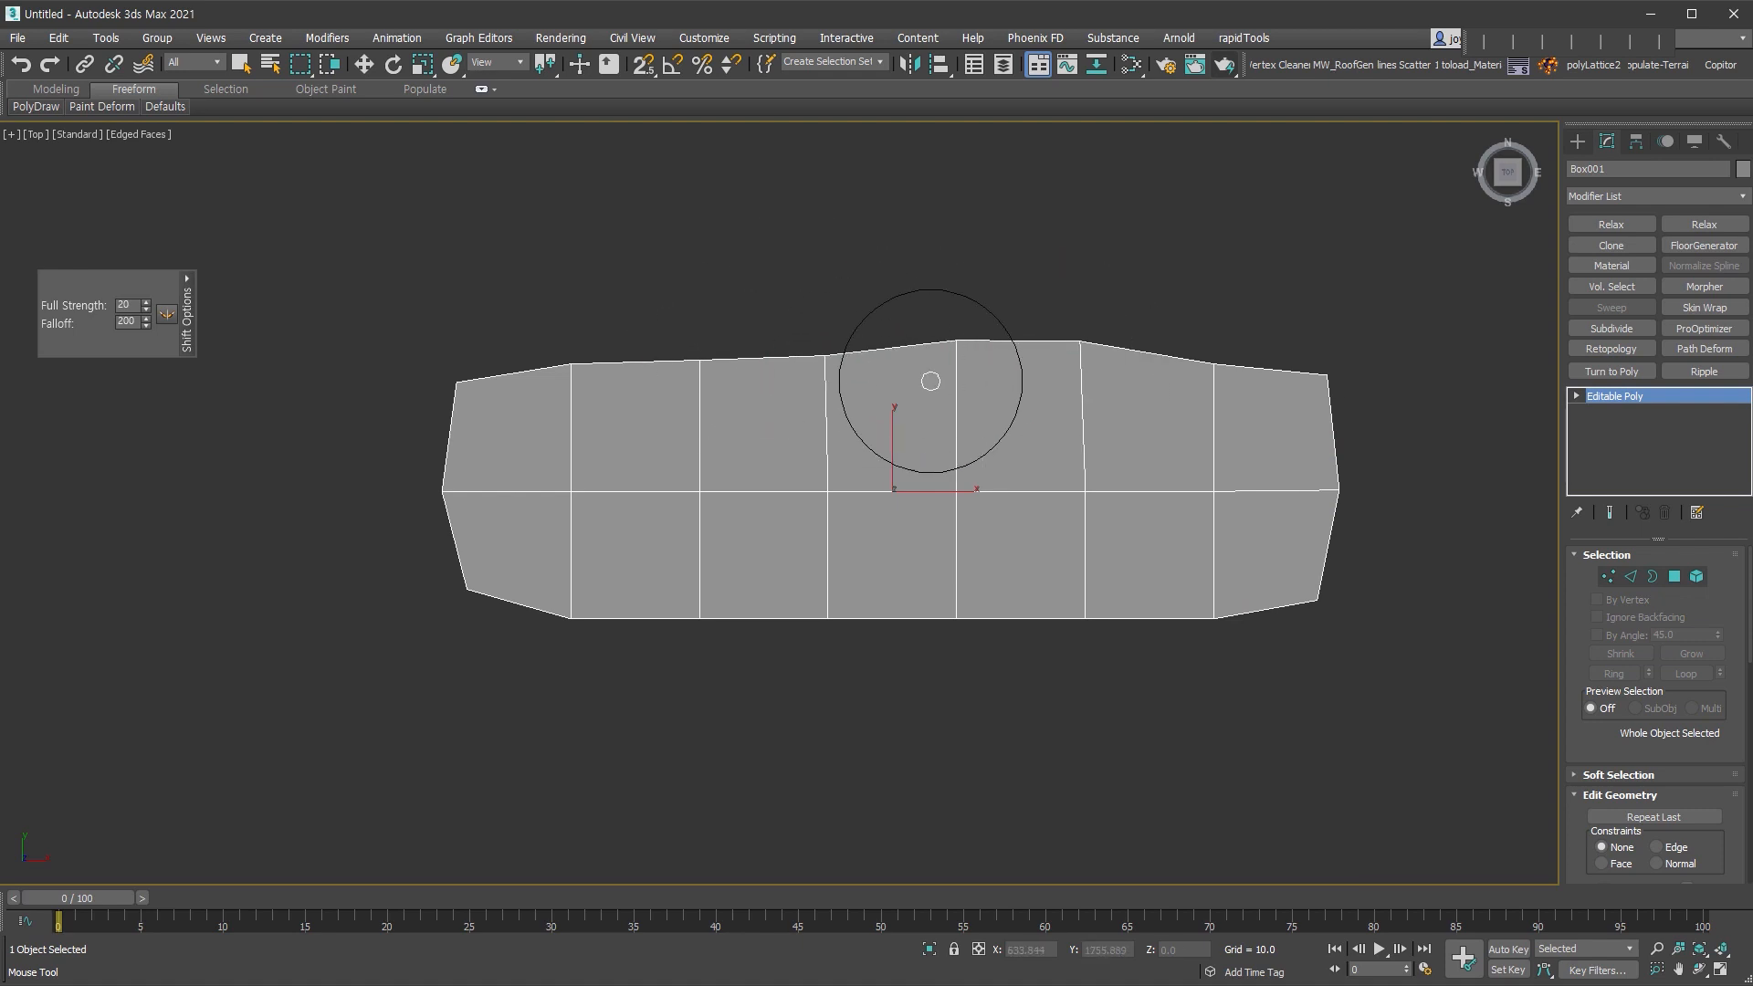
# - Restart the Shift brush and push the lower long edge and the right end of the block slightly outward for an irregular outline
pyautogui.scroll(4, 1139, 358)
pyautogui.scroll(-10, 1139, 358)
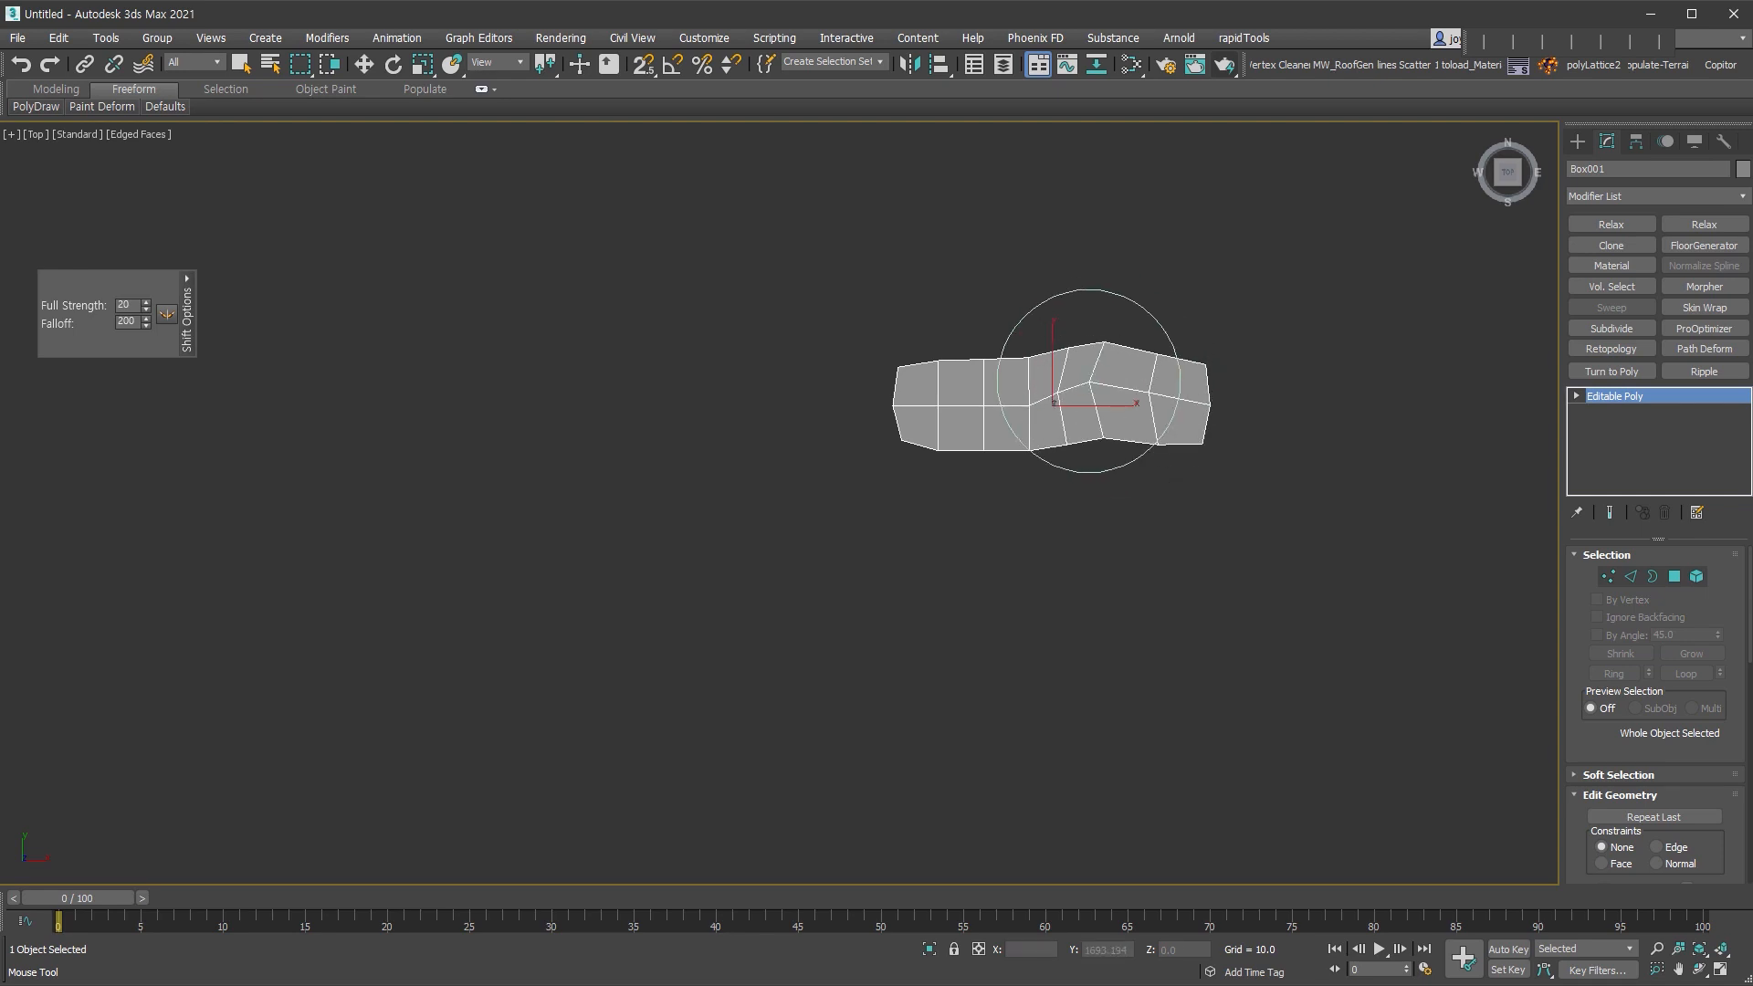
pyautogui.press('w')
pyautogui.click(102, 107)
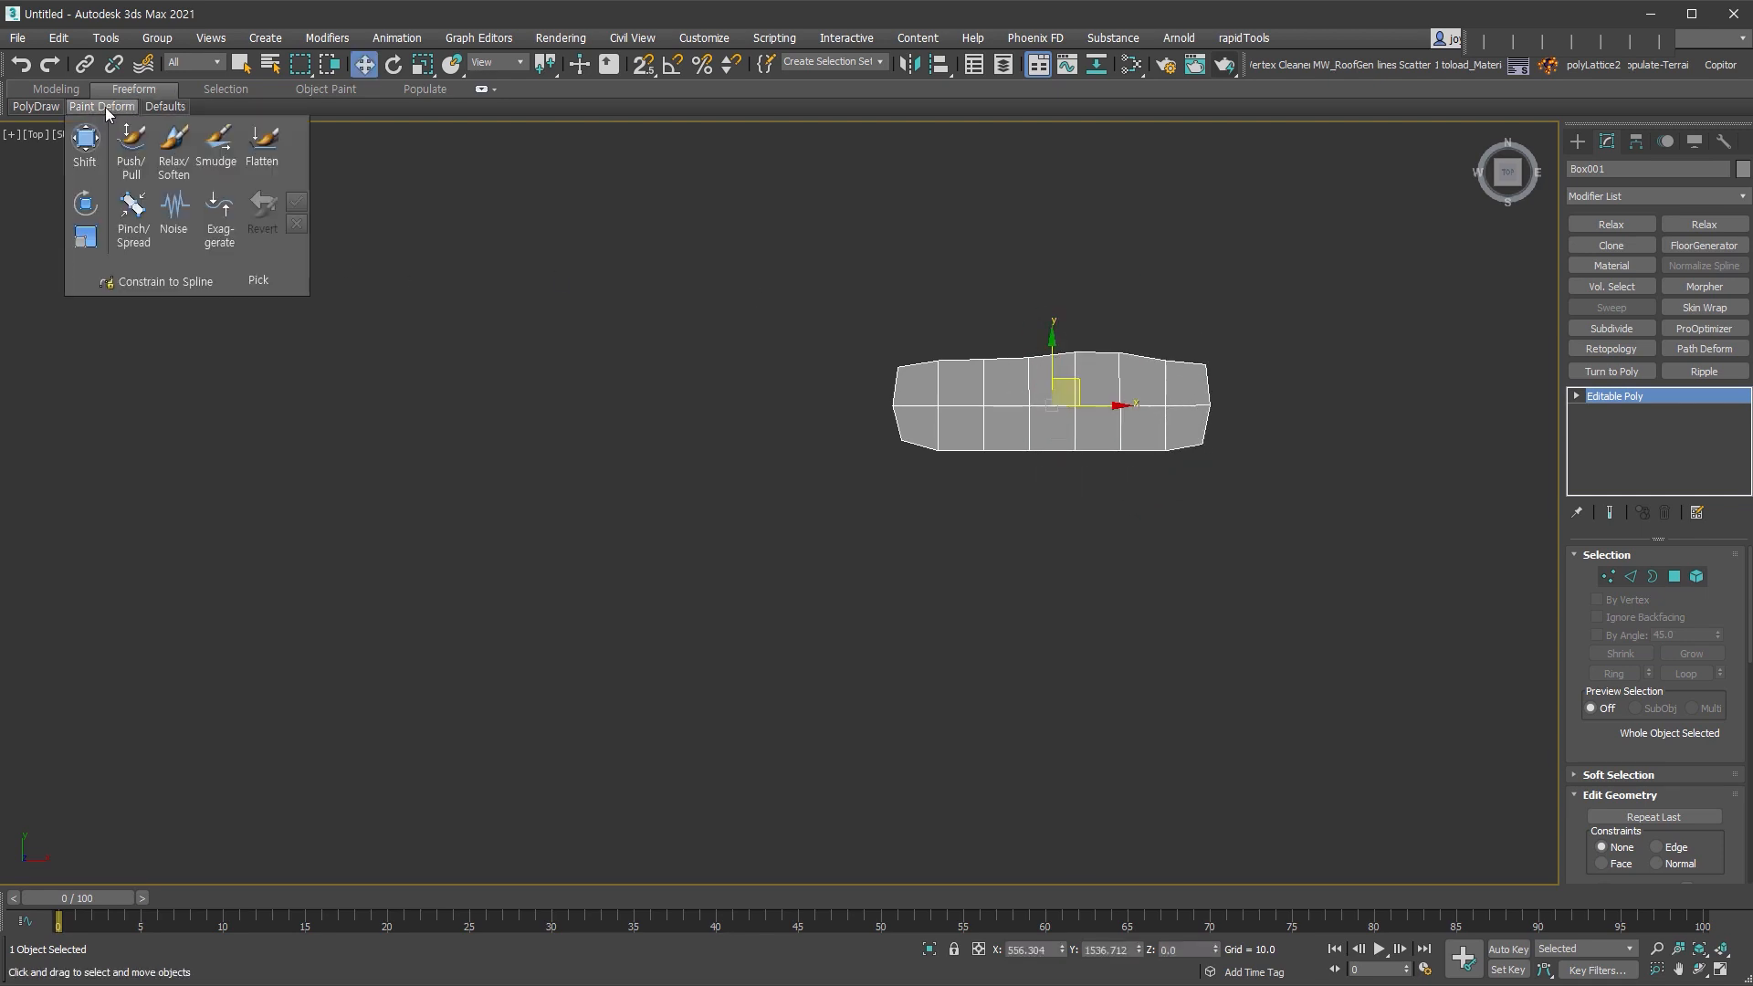
pyautogui.click(86, 151)
pyautogui.scroll(6, 960, 452)
pyautogui.moveTo(960, 511); pyautogui.dragTo(964, 521)
pyautogui.moveTo(1075, 515); pyautogui.dragTo(1080, 528)
pyautogui.moveTo(761, 523); pyautogui.dragTo(764, 530)
pyautogui.moveTo(1288, 513); pyautogui.dragTo(1291, 525)
pyautogui.moveTo(1504, 246); pyautogui.dragTo(1449, 274)
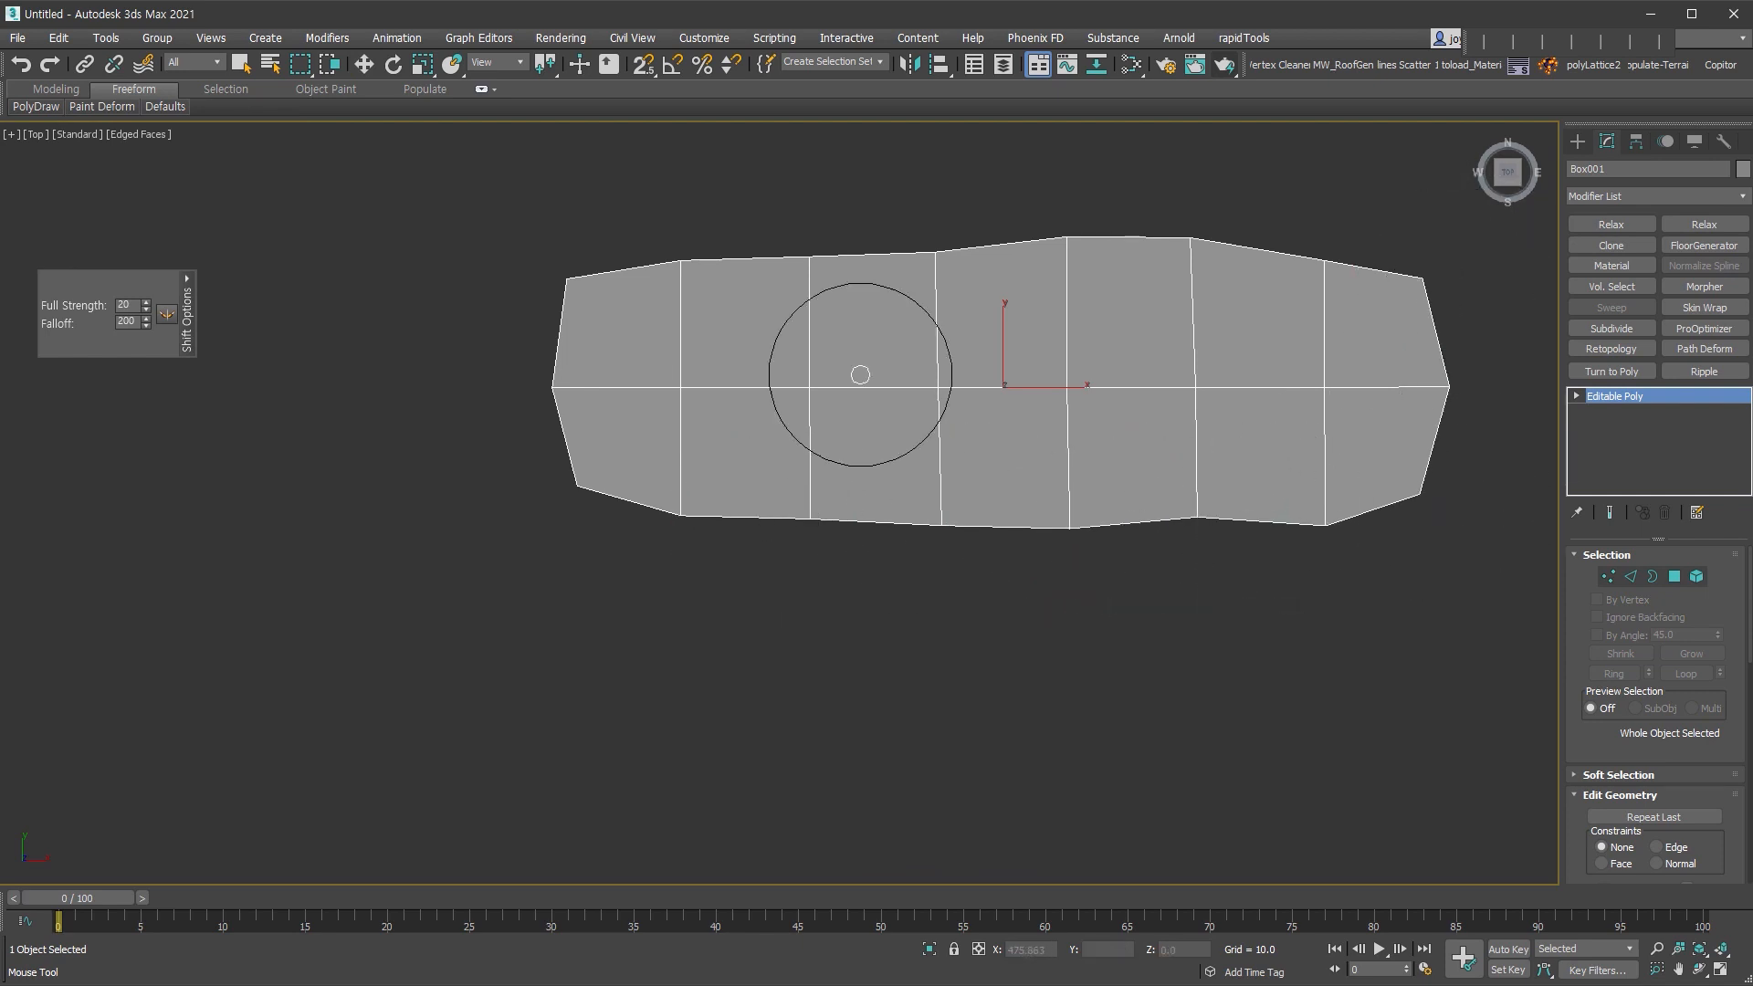
# - Shape the block from its end and side with the Shift brush, rounding the profile and raising the underside at the right end
pyautogui.keyDown('alt'); pyautogui.moveTo(1057, 450); pyautogui.dragTo(1022, 457, button='middle'); pyautogui.keyUp('alt')
pyautogui.keyDown('alt'); pyautogui.moveTo(1128, 460); pyautogui.dragTo(1132, 463, button='middle'); pyautogui.keyUp('alt')
pyautogui.keyDown('alt'); pyautogui.moveTo(1245, 599); pyautogui.dragTo(1131, 600, button='middle'); pyautogui.keyUp('alt')
pyautogui.moveTo(1132, 600)
pyautogui.mouseDown()
pyautogui.moveTo(685, 587)
pyautogui.moveTo(724, 293)
pyautogui.moveTo(950, 372)
pyautogui.mouseUp()
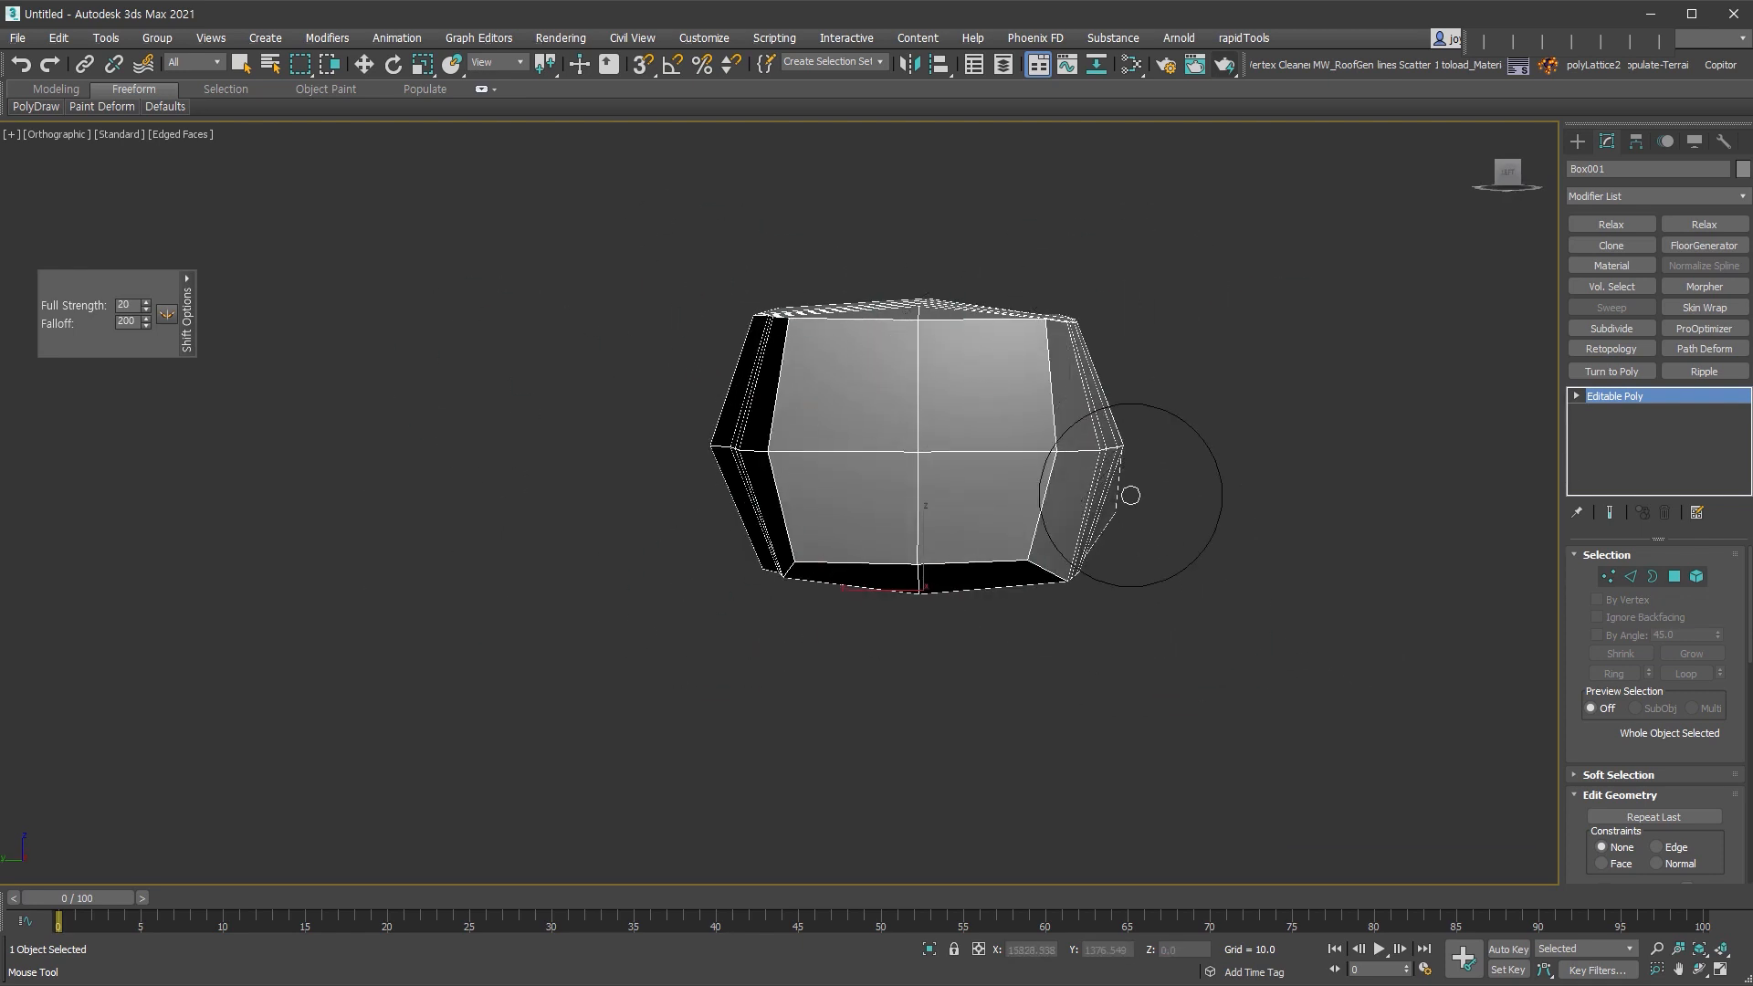
pyautogui.moveTo(1108, 393)
pyautogui.keyDown('alt'); pyautogui.mouseDown(button='middle')
pyautogui.moveTo(919, 506)
pyautogui.moveTo(1123, 607)
pyautogui.moveTo(1143, 509)
pyautogui.moveTo(1189, 460)
pyautogui.moveTo(1147, 407)
pyautogui.moveTo(1153, 439)
pyautogui.mouseUp(button='middle'); pyautogui.keyUp('alt')
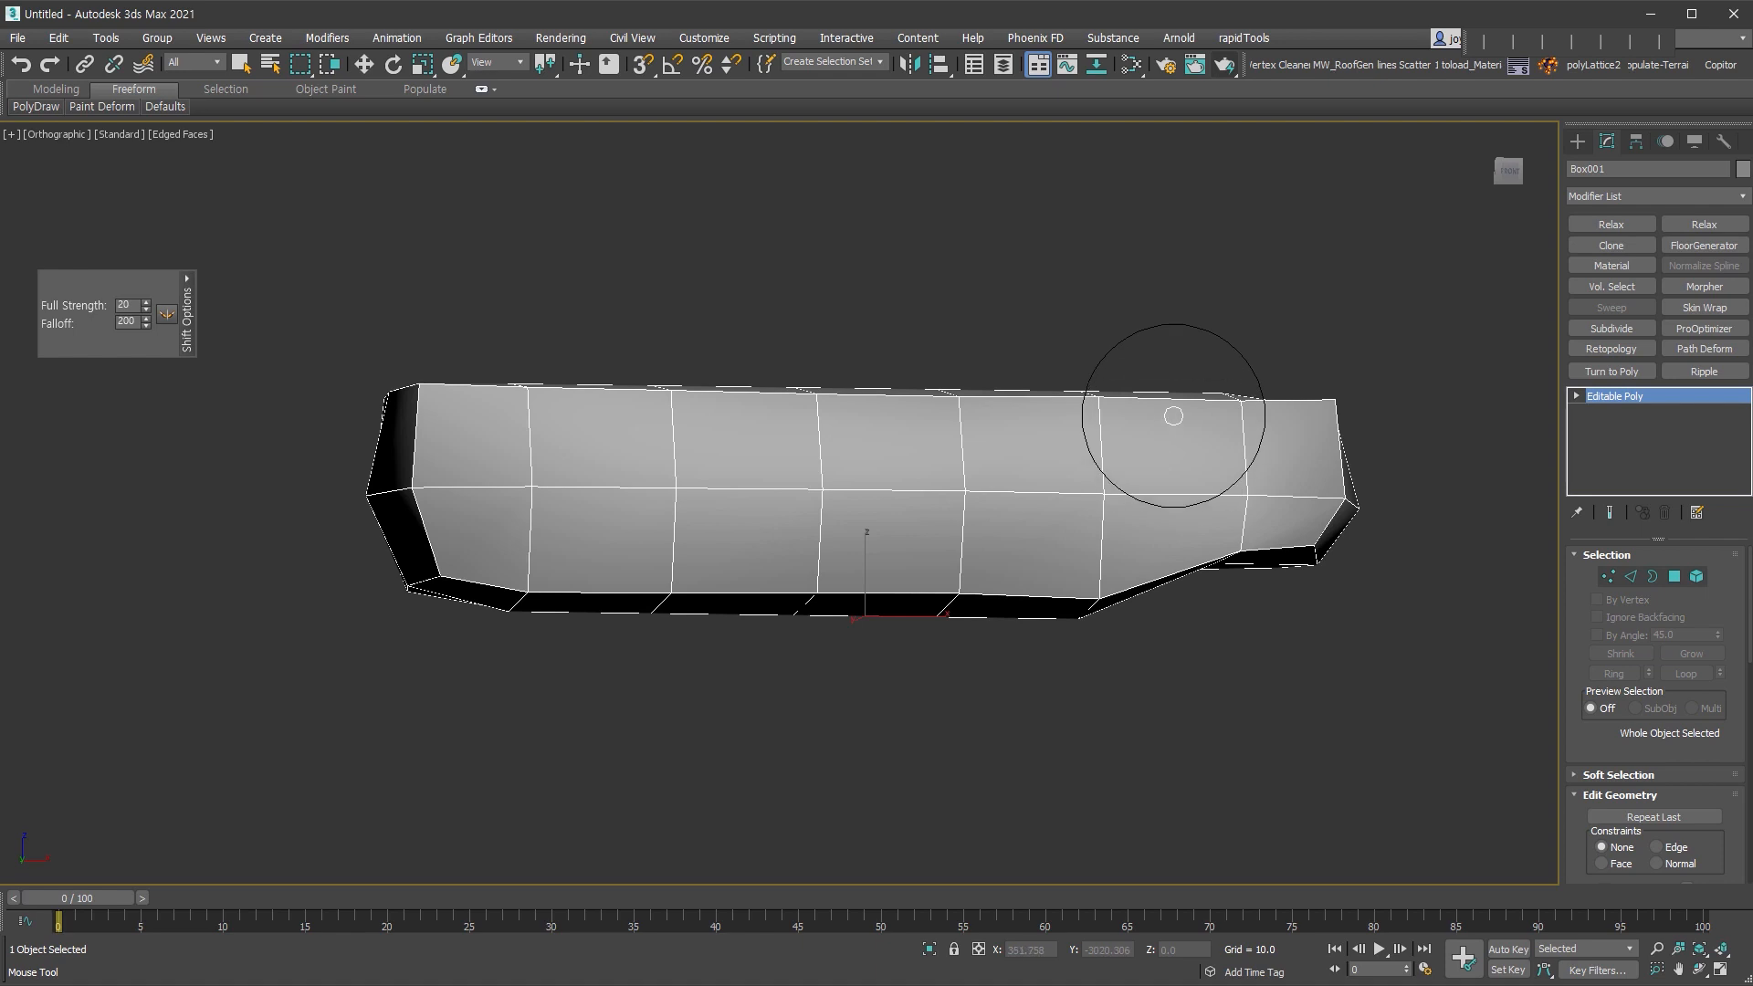
pyautogui.moveTo(1173, 407)
pyautogui.keyDown('alt'); pyautogui.mouseDown(button='middle')
pyautogui.moveTo(1010, 450)
pyautogui.moveTo(1033, 490)
pyautogui.moveTo(1163, 577)
pyautogui.mouseUp(button='middle'); pyautogui.keyUp('alt')
pyautogui.press('w')
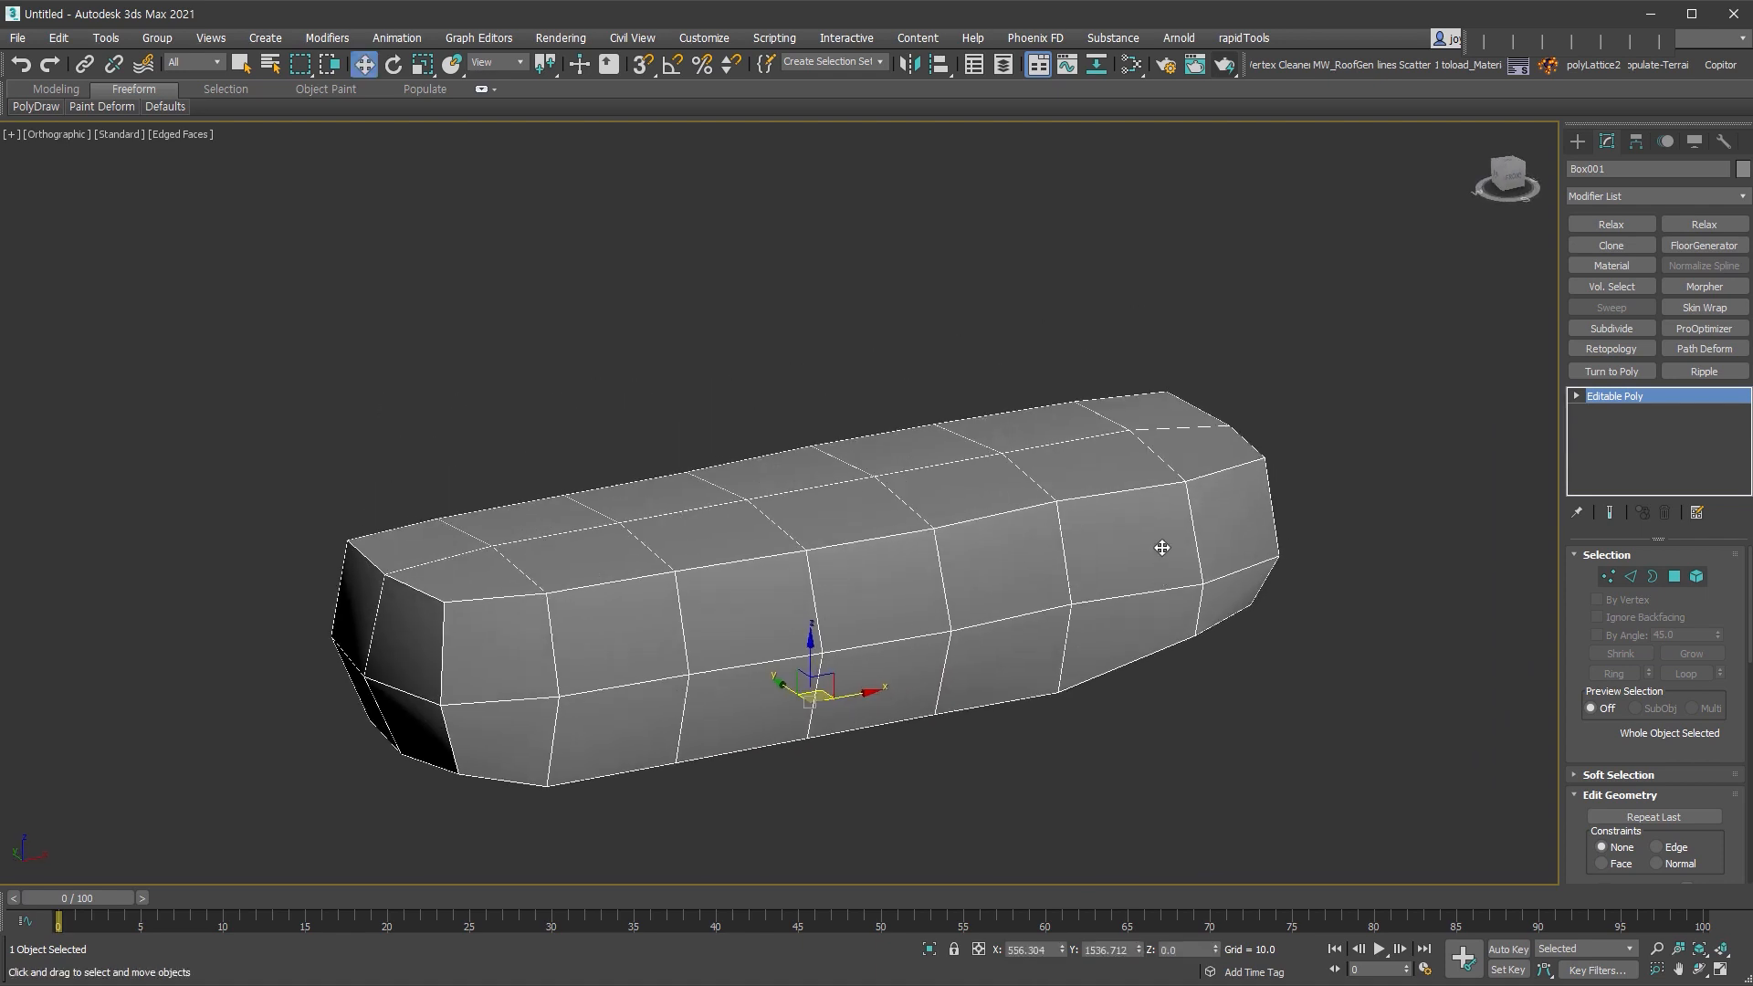
# - Add a Noise modifier to the block with Fractal enabled and strength X 160.82 and Y 120.7
pyautogui.keyDown('alt'); pyautogui.moveTo(1159, 532); pyautogui.dragTo(1125, 496, button='middle'); pyautogui.keyUp('alt')
pyautogui.hotkey('alt', 'n')
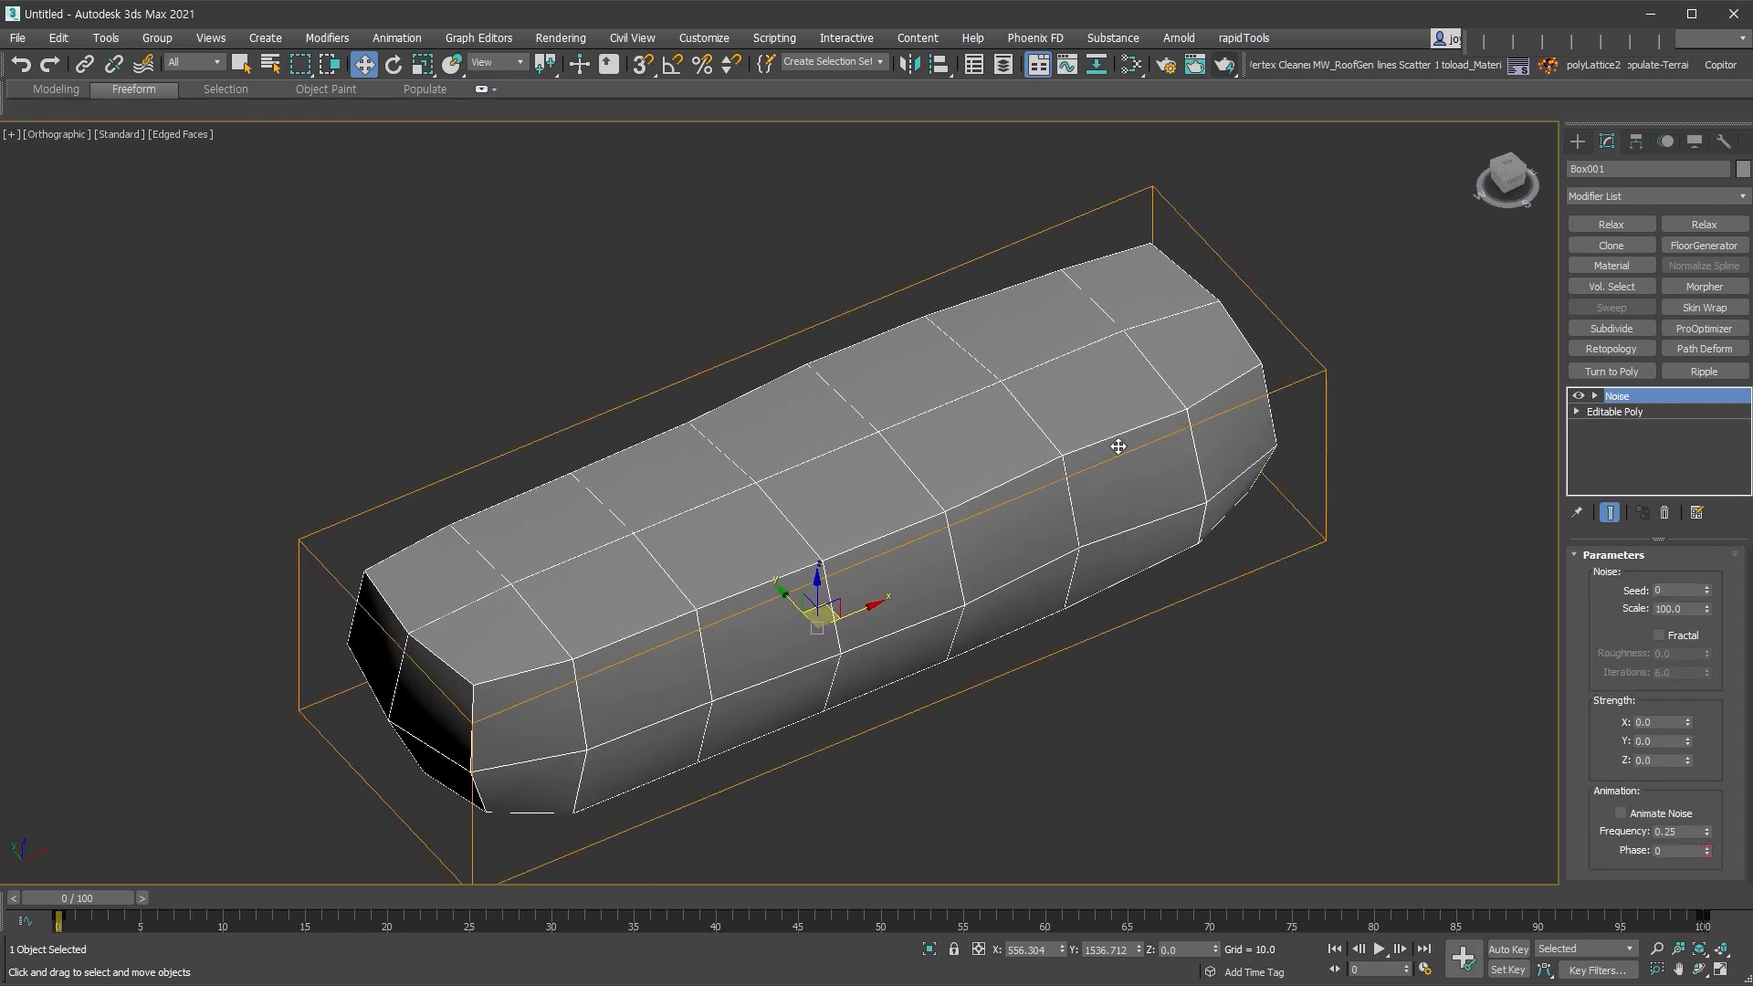
pyautogui.click(1678, 636)
pyautogui.moveTo(1688, 722); pyautogui.dragTo(1716, 677)
pyautogui.keyDown('alt'); pyautogui.moveTo(1498, 774); pyautogui.dragTo(1330, 469, button='middle'); pyautogui.keyUp('alt')
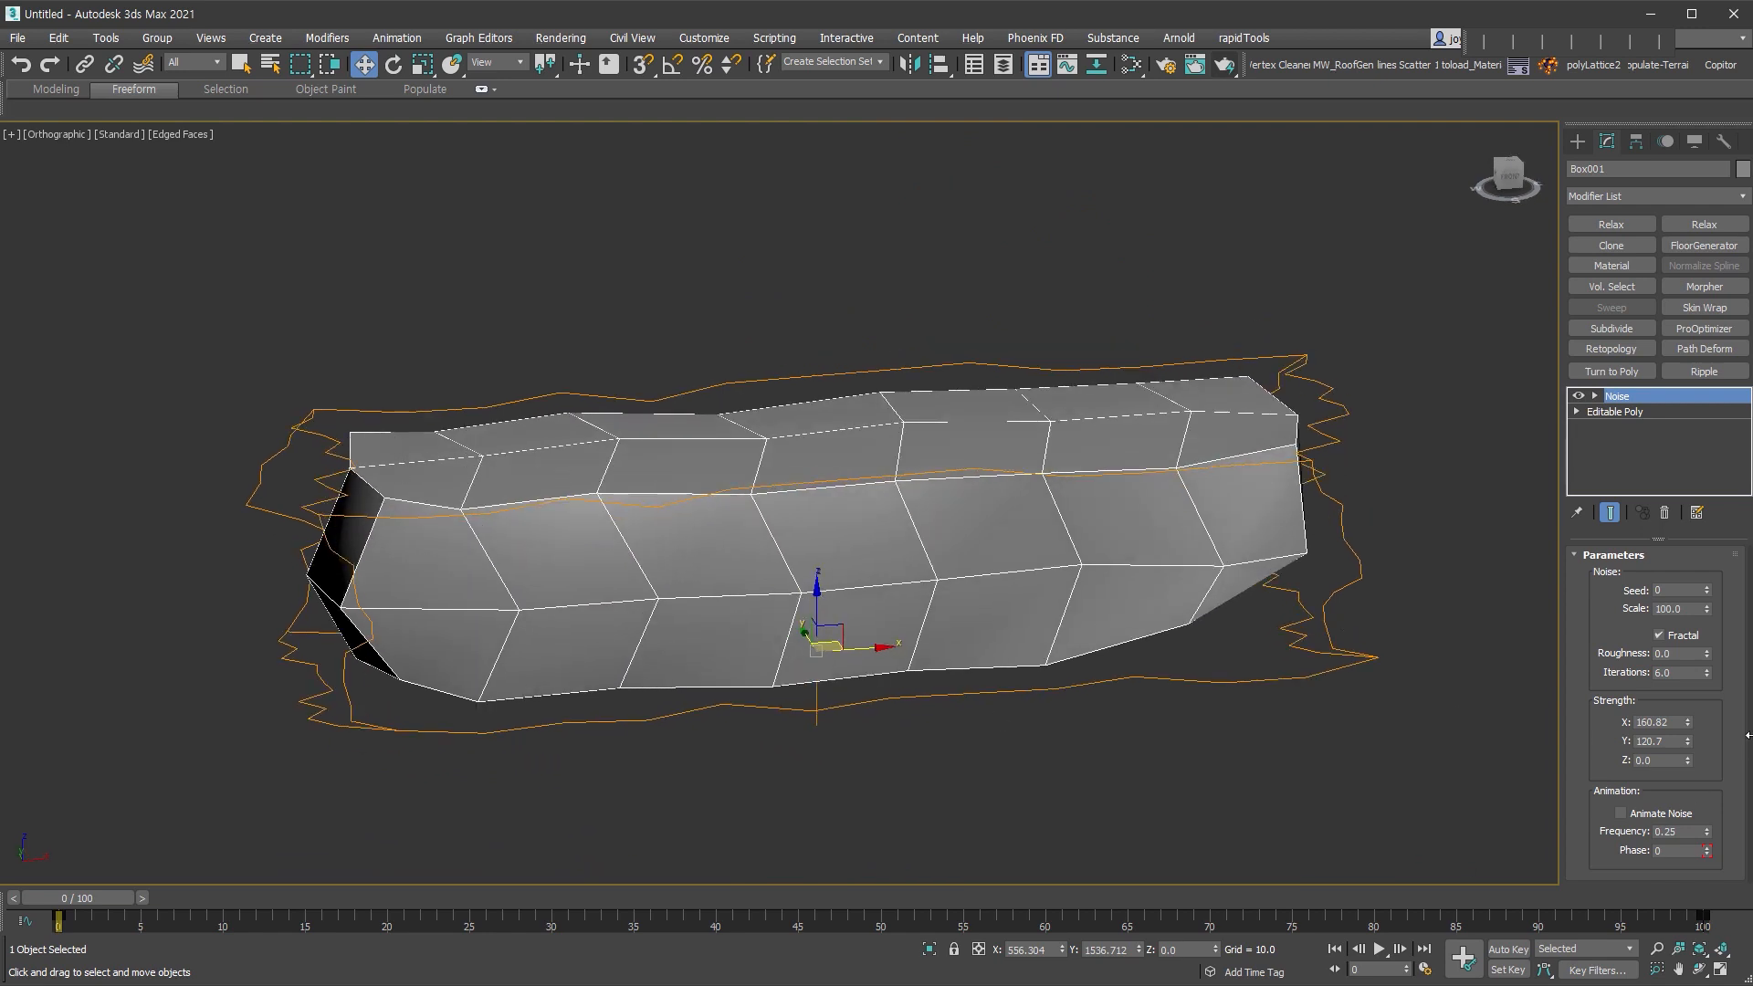
# - Set the noise scale to 462.55 and collapse the block back to an editable poly
pyautogui.moveTo(1706, 614)
pyautogui.mouseDown()
pyautogui.moveTo(1692, 623)
pyautogui.moveTo(1693, 604)
pyautogui.mouseUp()
pyautogui.moveTo(1178, 586)
pyautogui.keyDown('alt'); pyautogui.mouseDown(button='middle')
pyautogui.moveTo(1205, 579)
pyautogui.moveTo(1186, 583)
pyautogui.mouseUp(button='middle'); pyautogui.keyUp('alt')
pyautogui.moveTo(1708, 611); pyautogui.dragTo(1712, 567)
pyautogui.keyDown('alt'); pyautogui.moveTo(1178, 589); pyautogui.dragTo(989, 573, button='middle'); pyautogui.keyUp('alt')
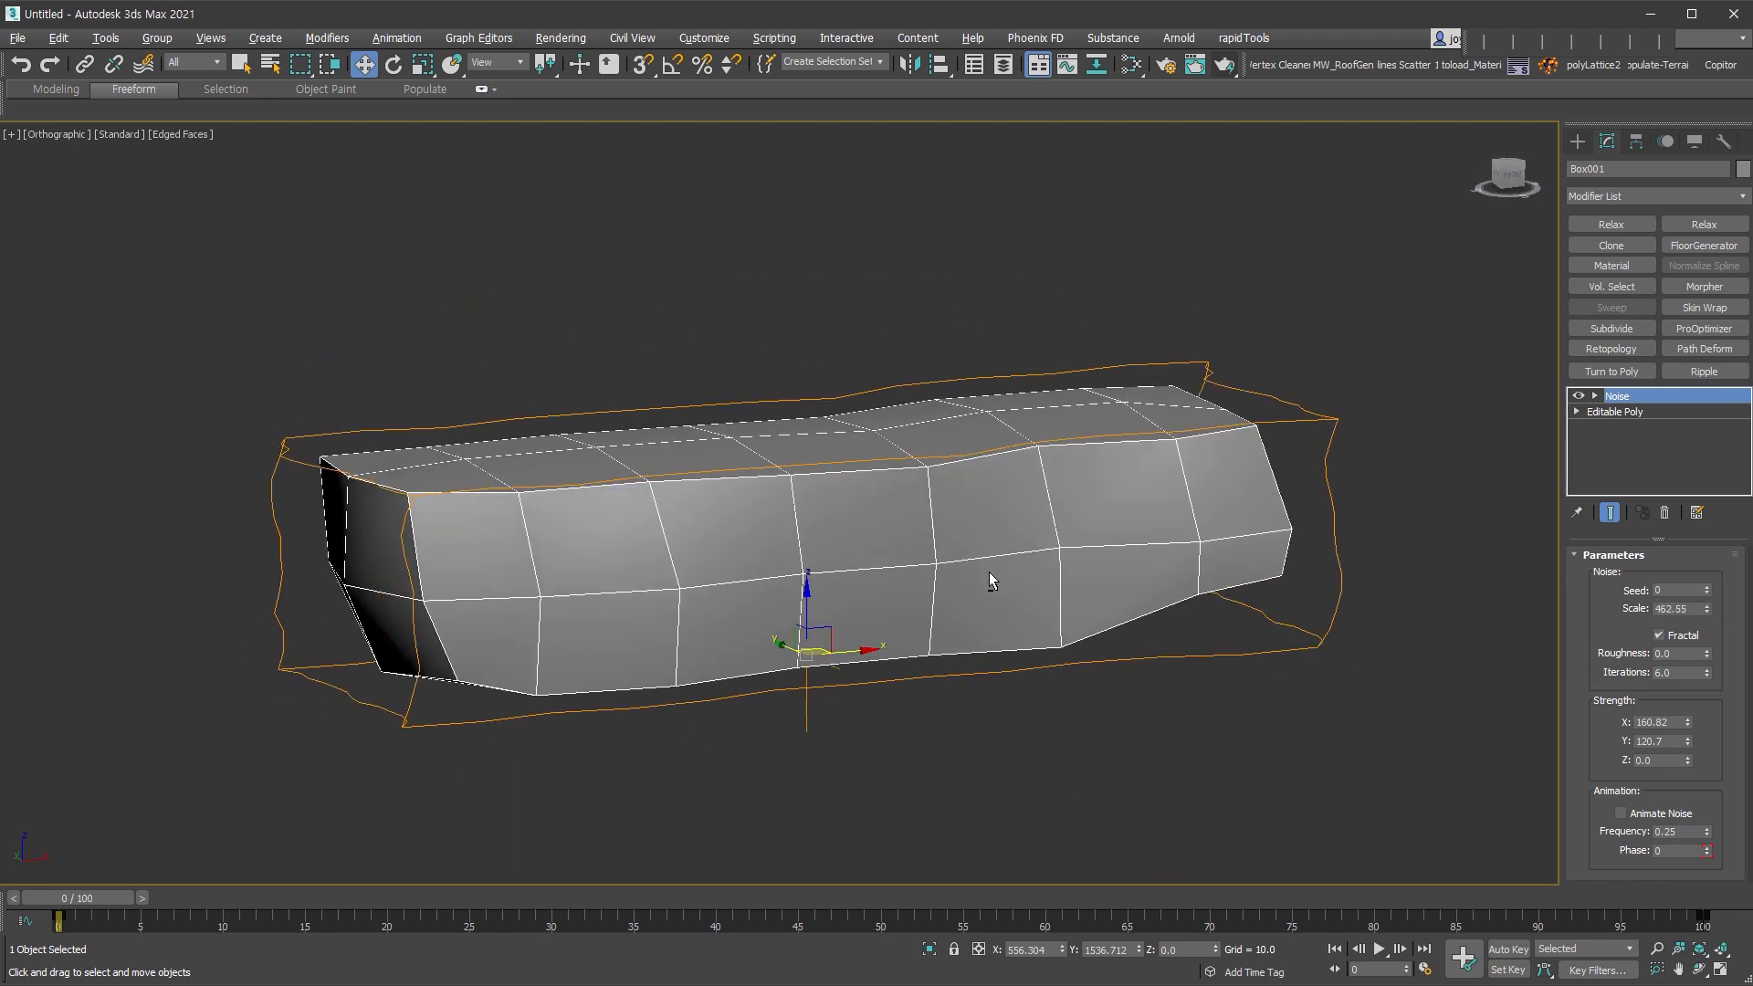
pyautogui.hotkey('alt', 'c')
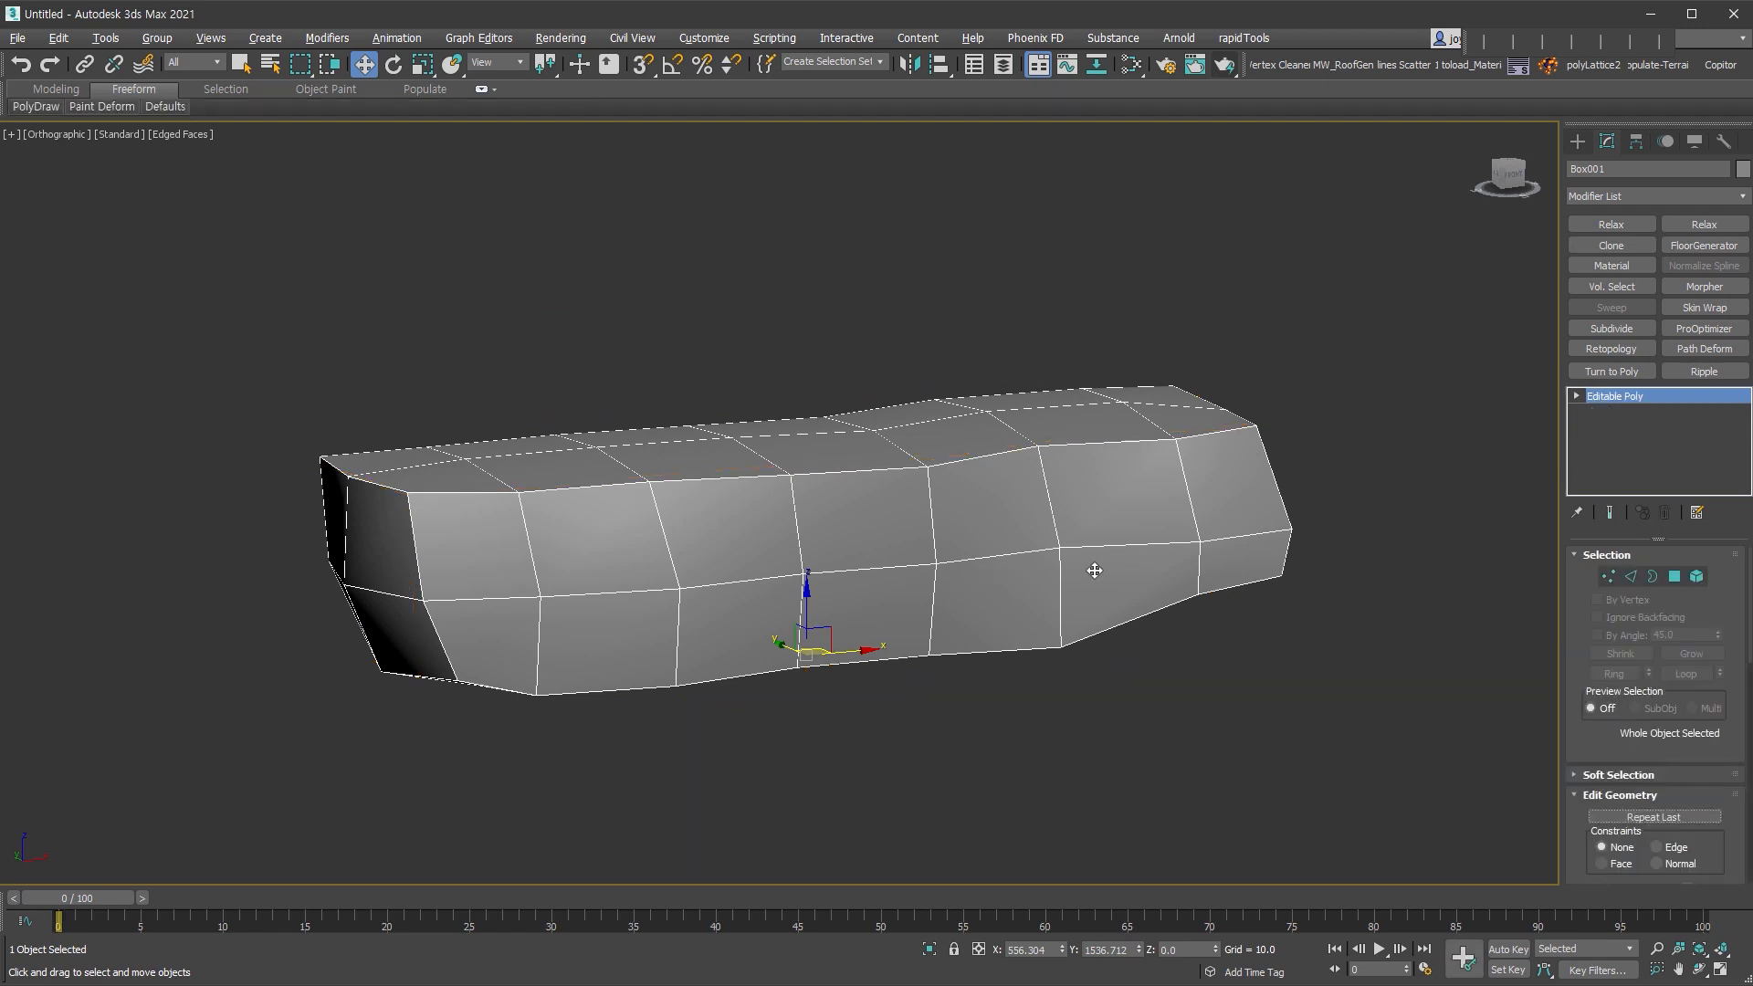
# - Add a TurboSmooth modifier to the block with 2 iterations
pyautogui.keyDown('alt'); pyautogui.moveTo(1096, 570); pyautogui.dragTo(1052, 522, button='middle'); pyautogui.keyUp('alt')
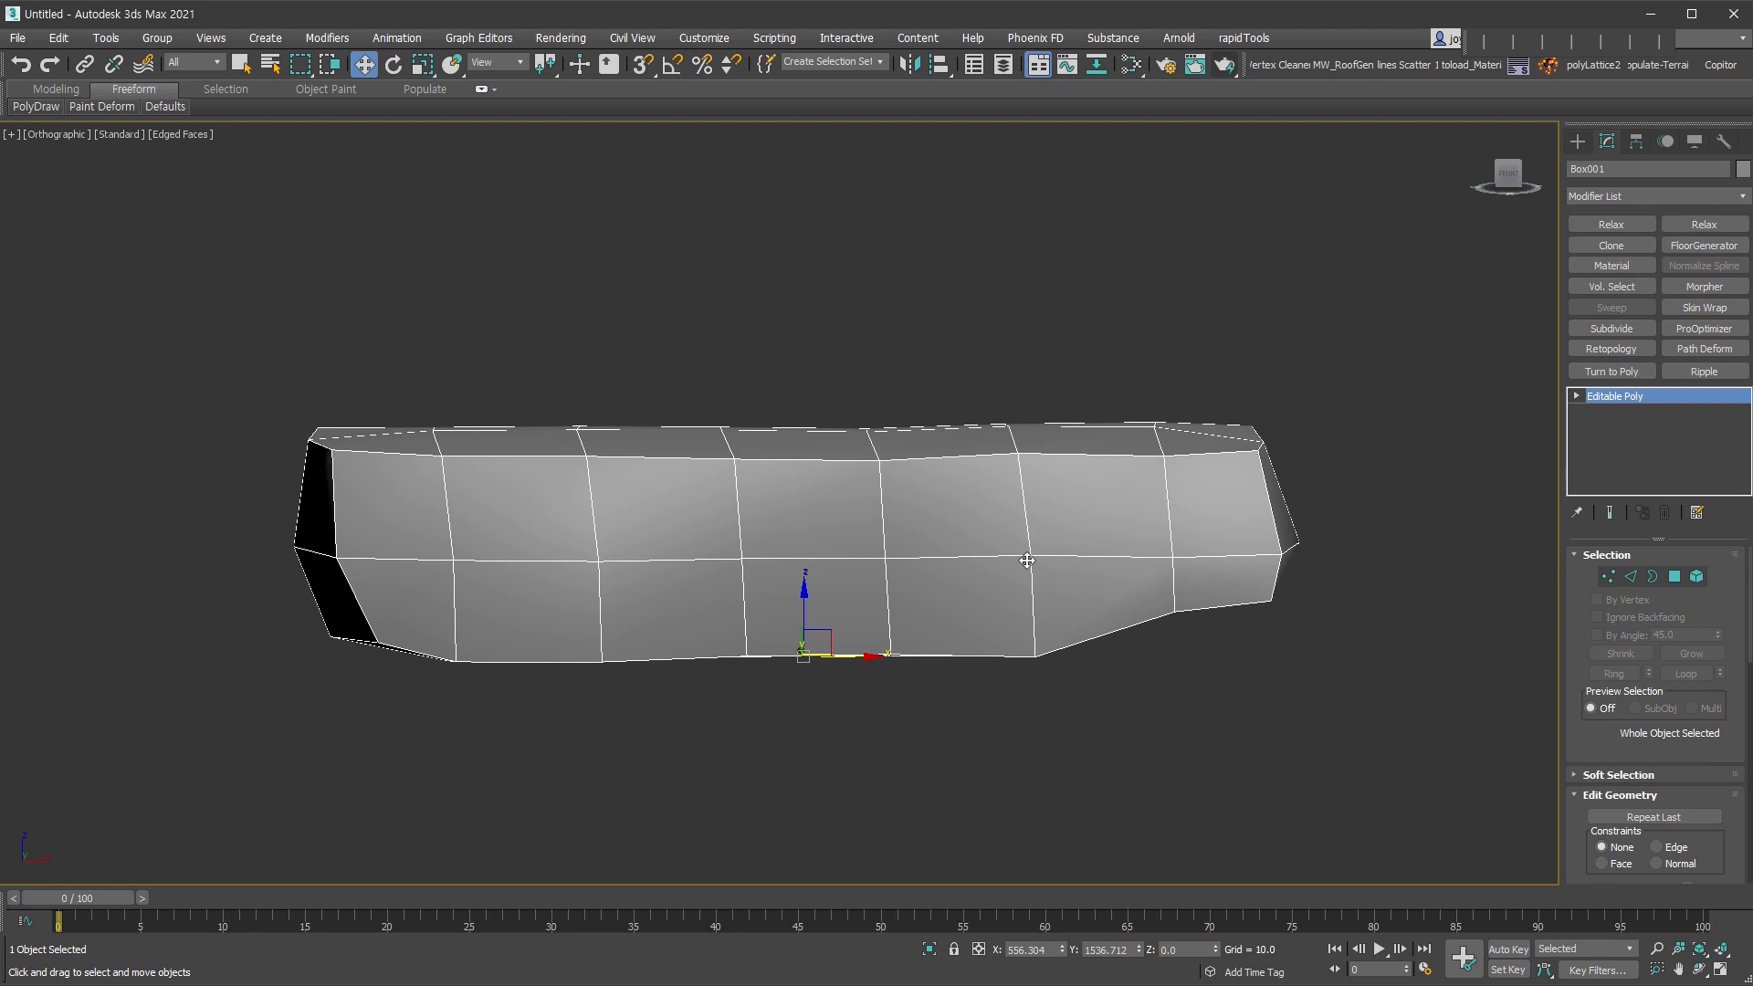
pyautogui.hotkey('ctrl', 't')
pyautogui.keyDown('alt'); pyautogui.moveTo(892, 552); pyautogui.dragTo(928, 559, button='middle'); pyautogui.keyUp('alt')
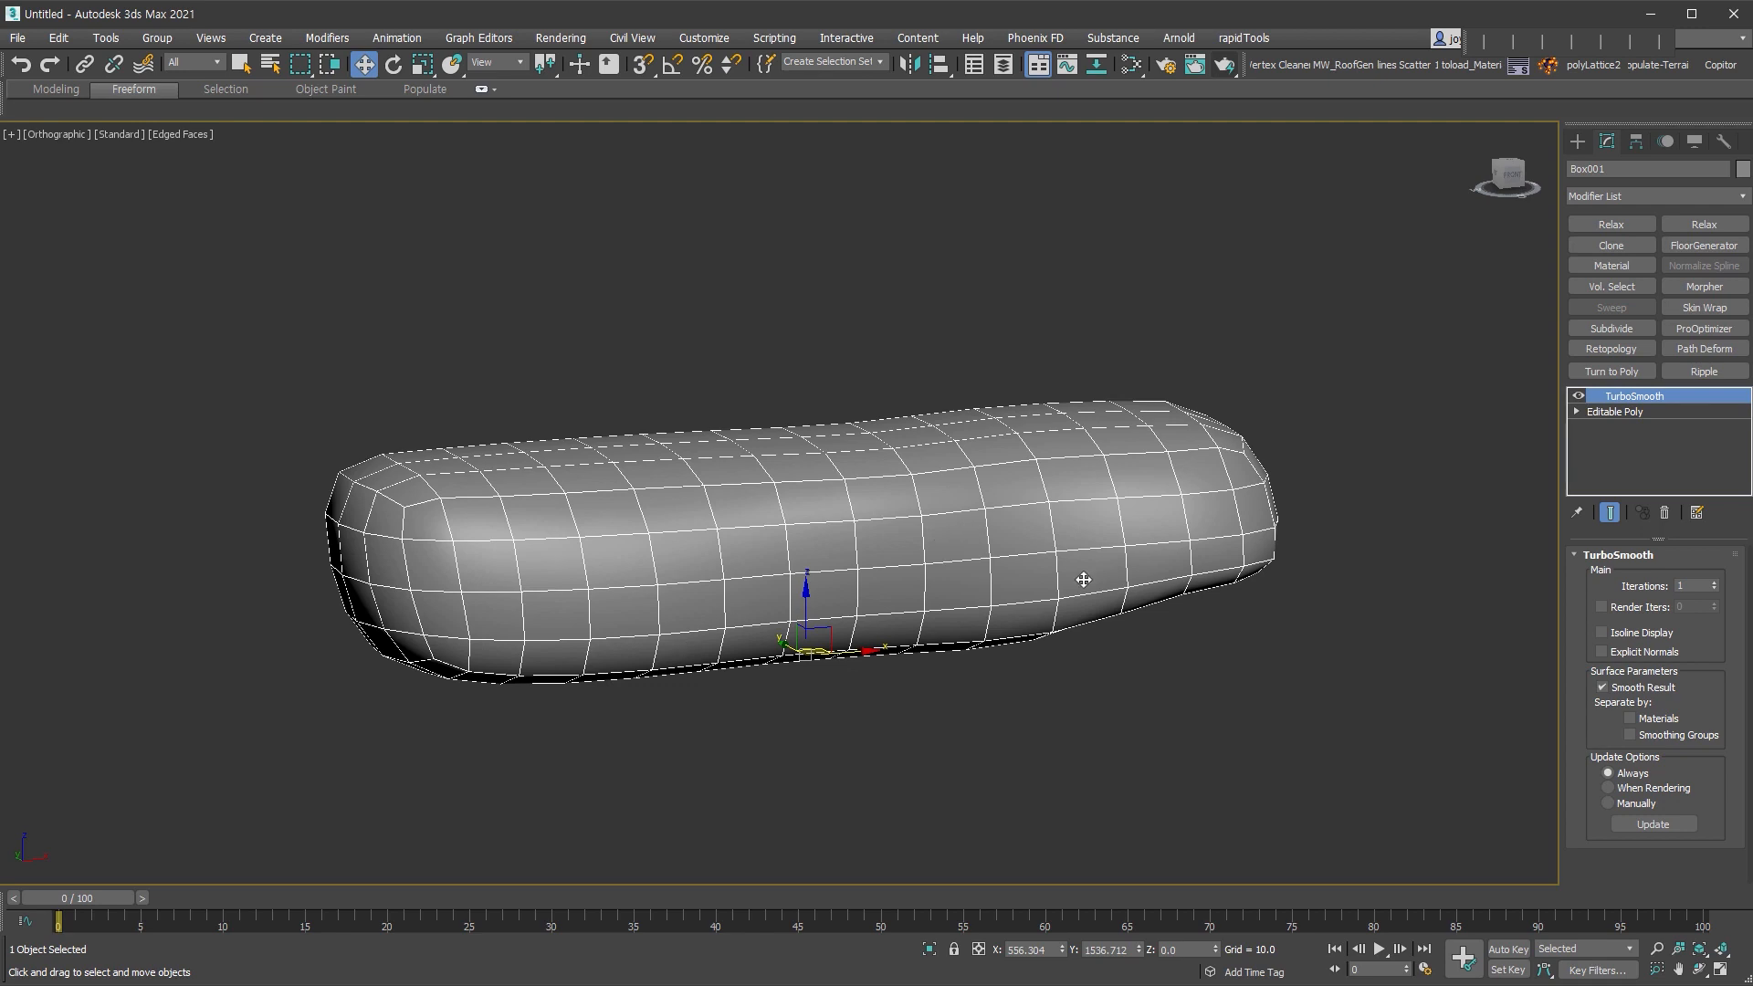
pyautogui.keyDown('alt'); pyautogui.moveTo(1123, 582); pyautogui.dragTo(1209, 630, button='middle'); pyautogui.keyUp('alt')
pyautogui.click(1715, 583)
pyautogui.click(1714, 583)
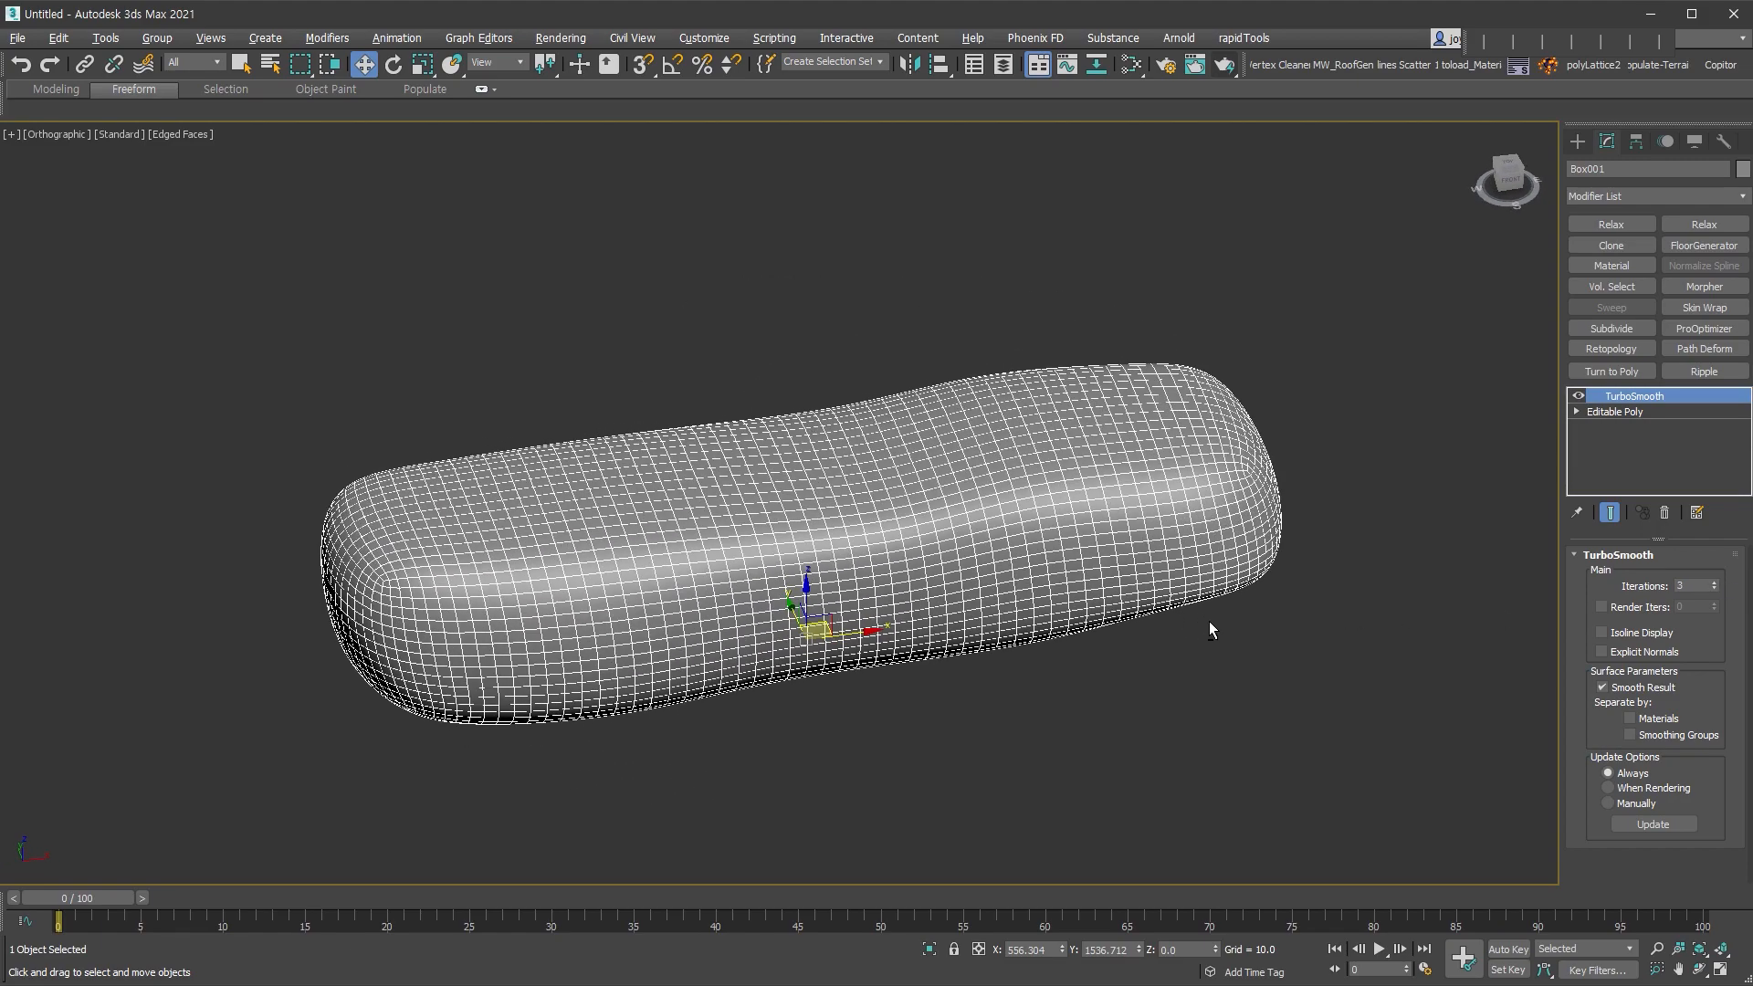
pyautogui.click(1715, 590)
pyautogui.keyDown('alt'); pyautogui.moveTo(1215, 630); pyautogui.dragTo(1358, 649, button='middle'); pyautogui.keyUp('alt')
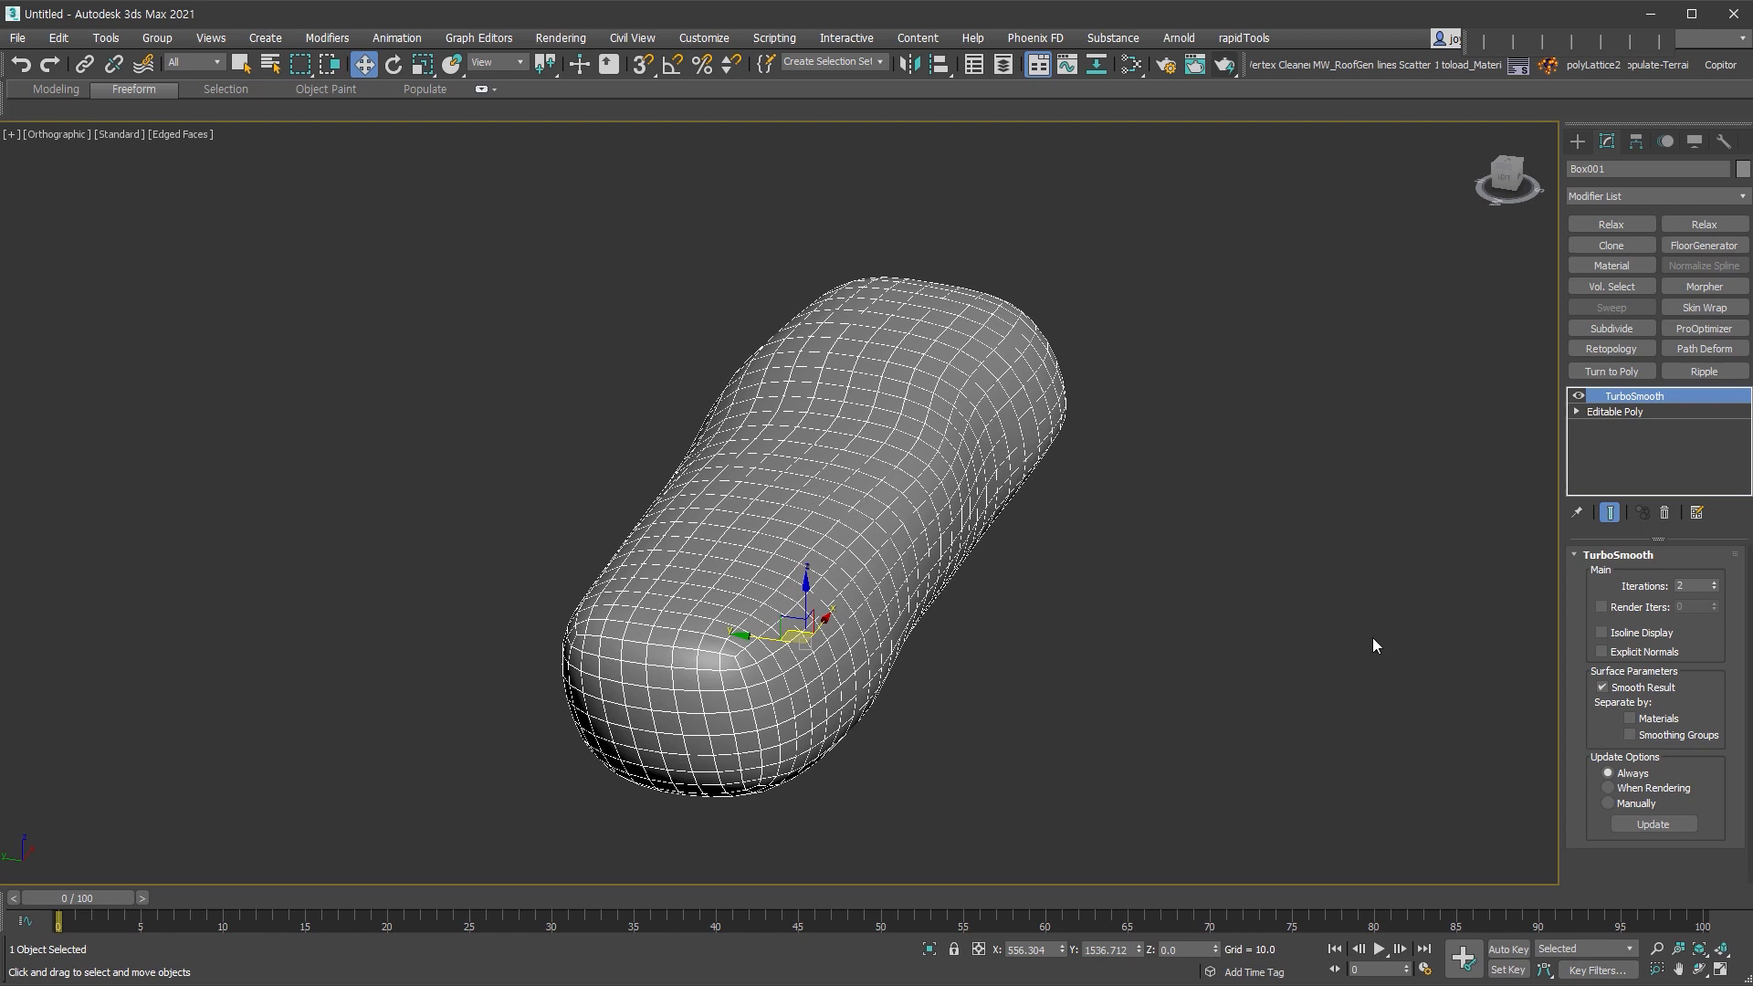
# - Show the block in a wireframe top view and start the Line tool with Smooth as its initial type
pyautogui.press('t')
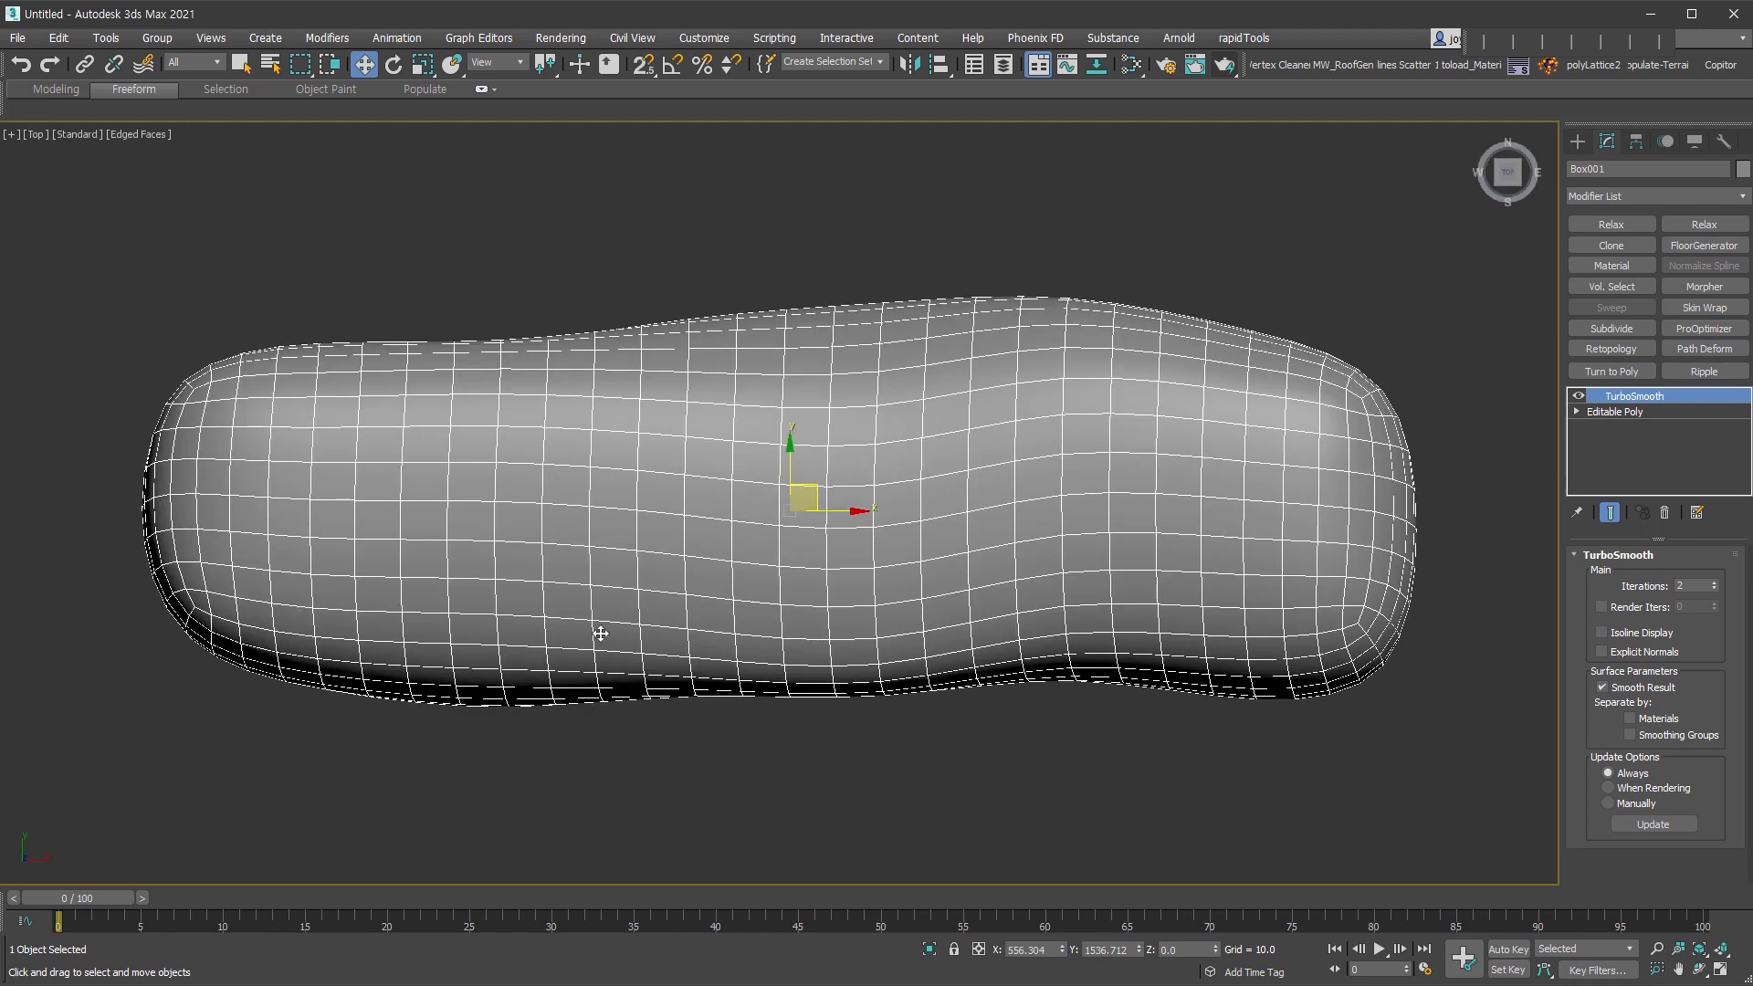
pyautogui.scroll(-2, 1129, 603)
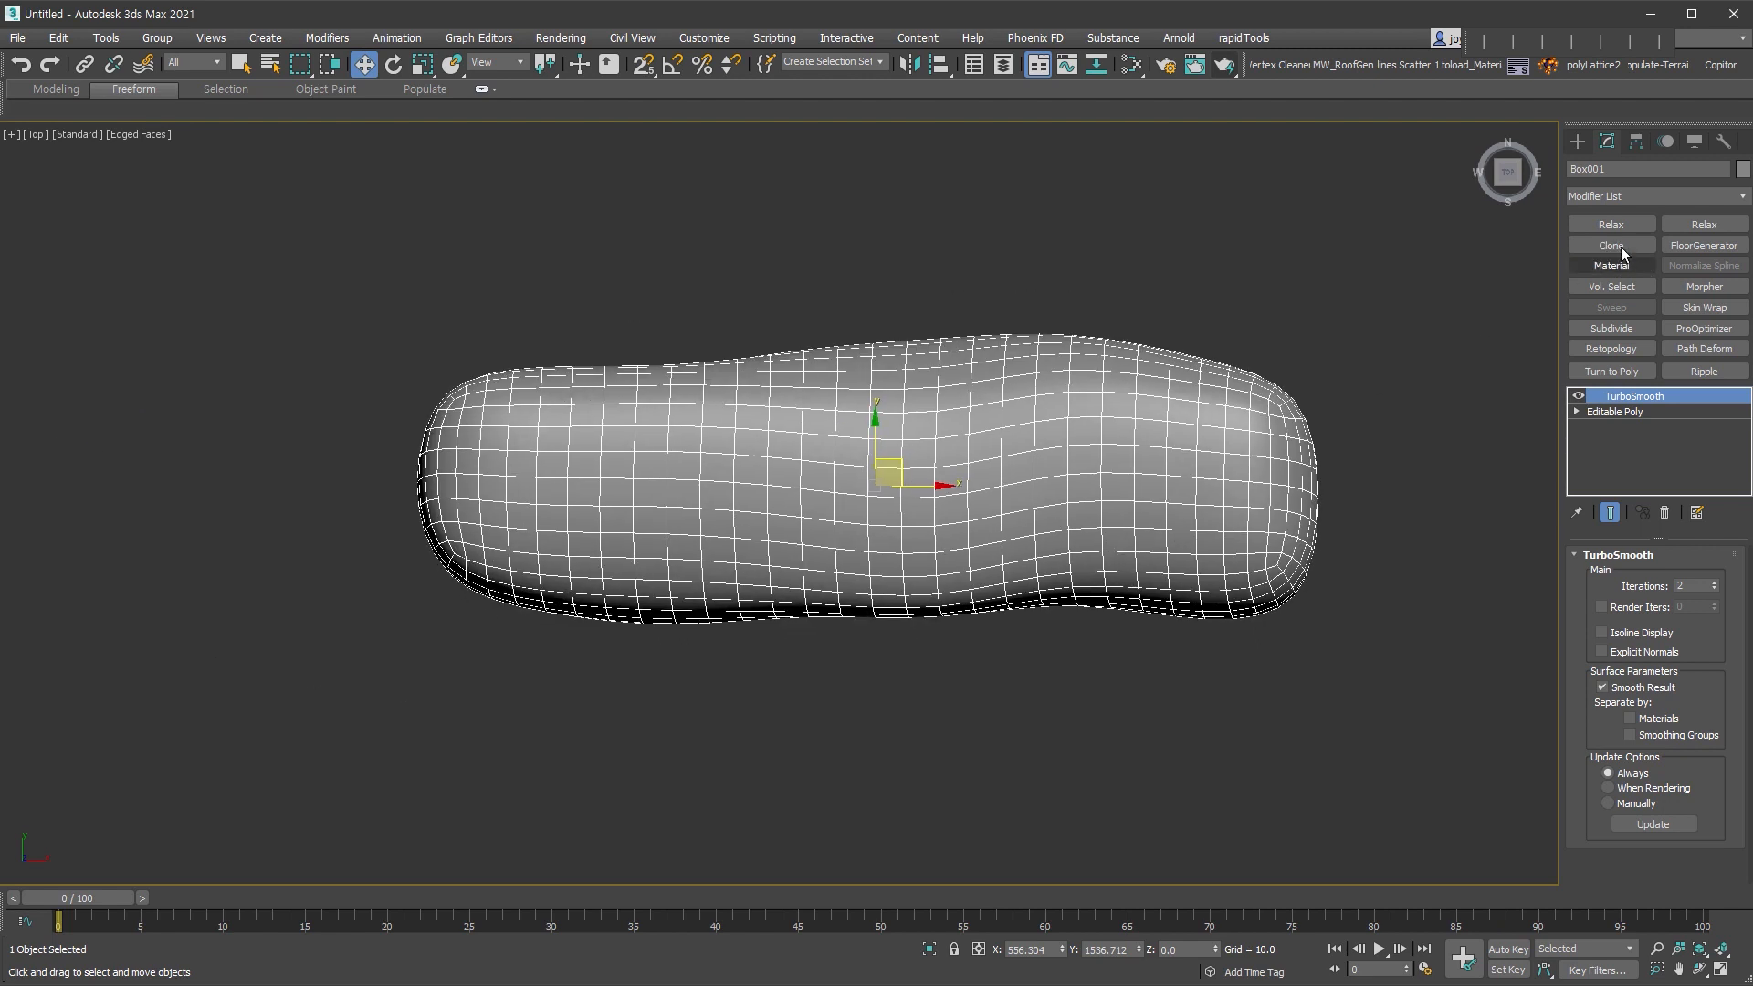
pyautogui.click(1578, 143)
pyautogui.click(1597, 167)
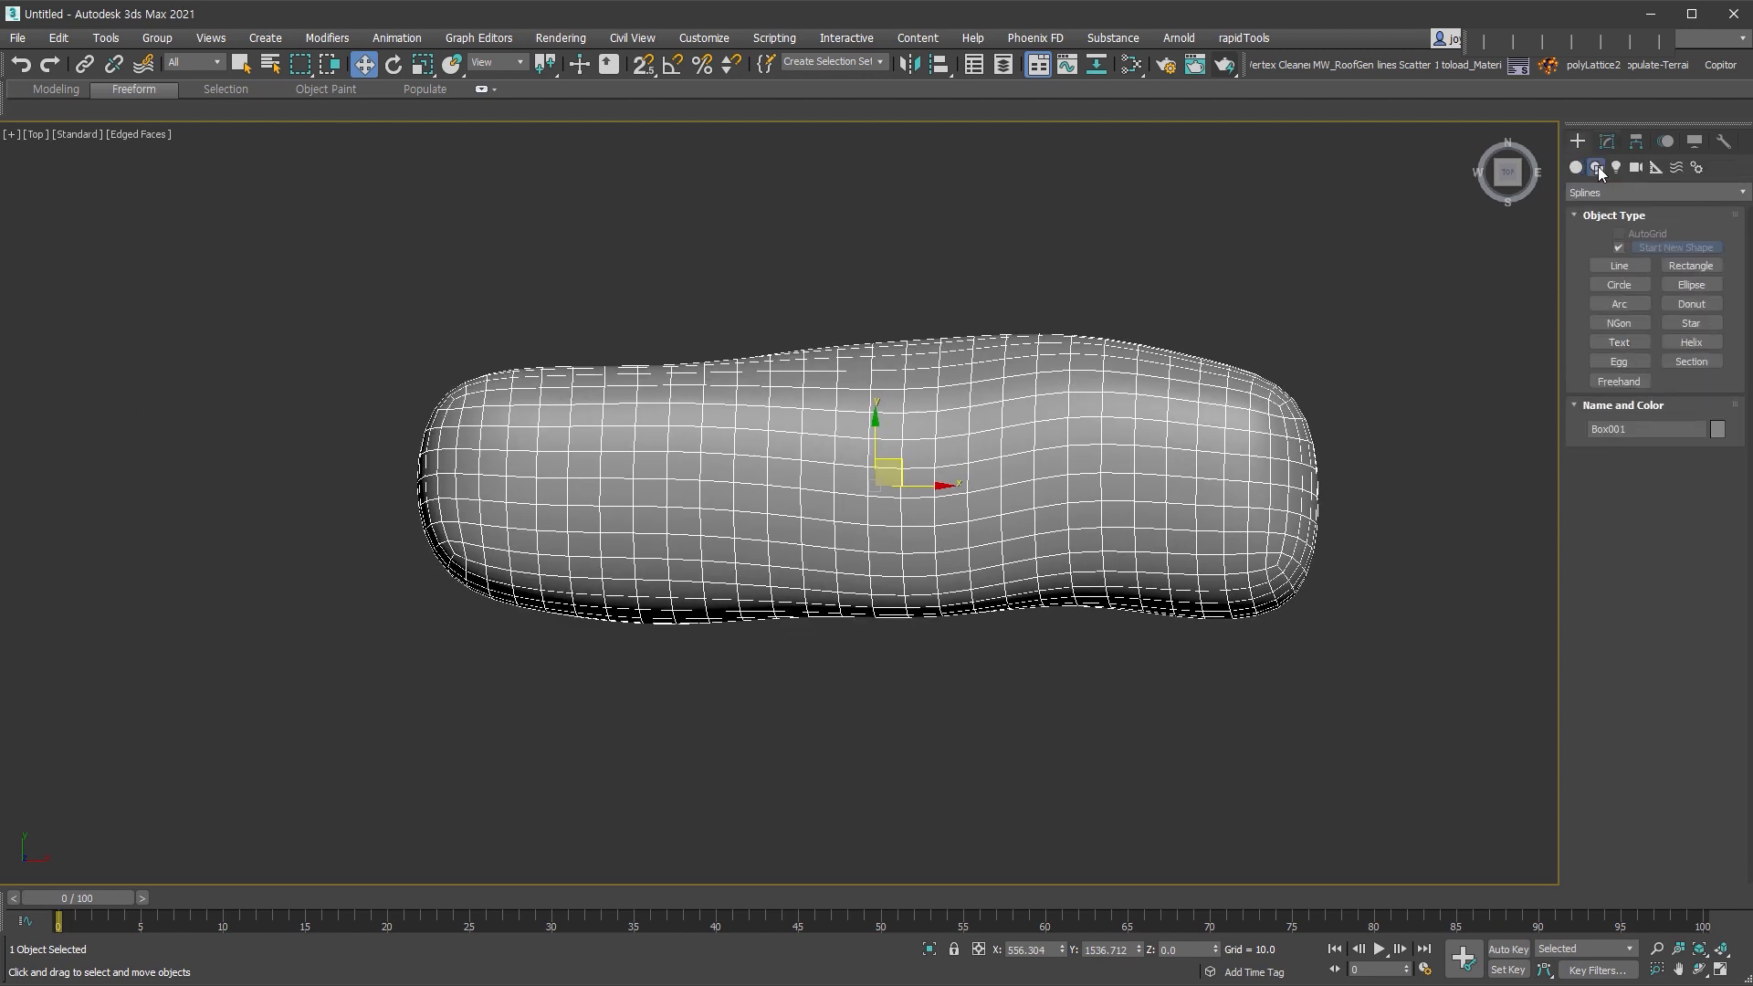
pyautogui.click(1620, 266)
pyautogui.click(1679, 534)
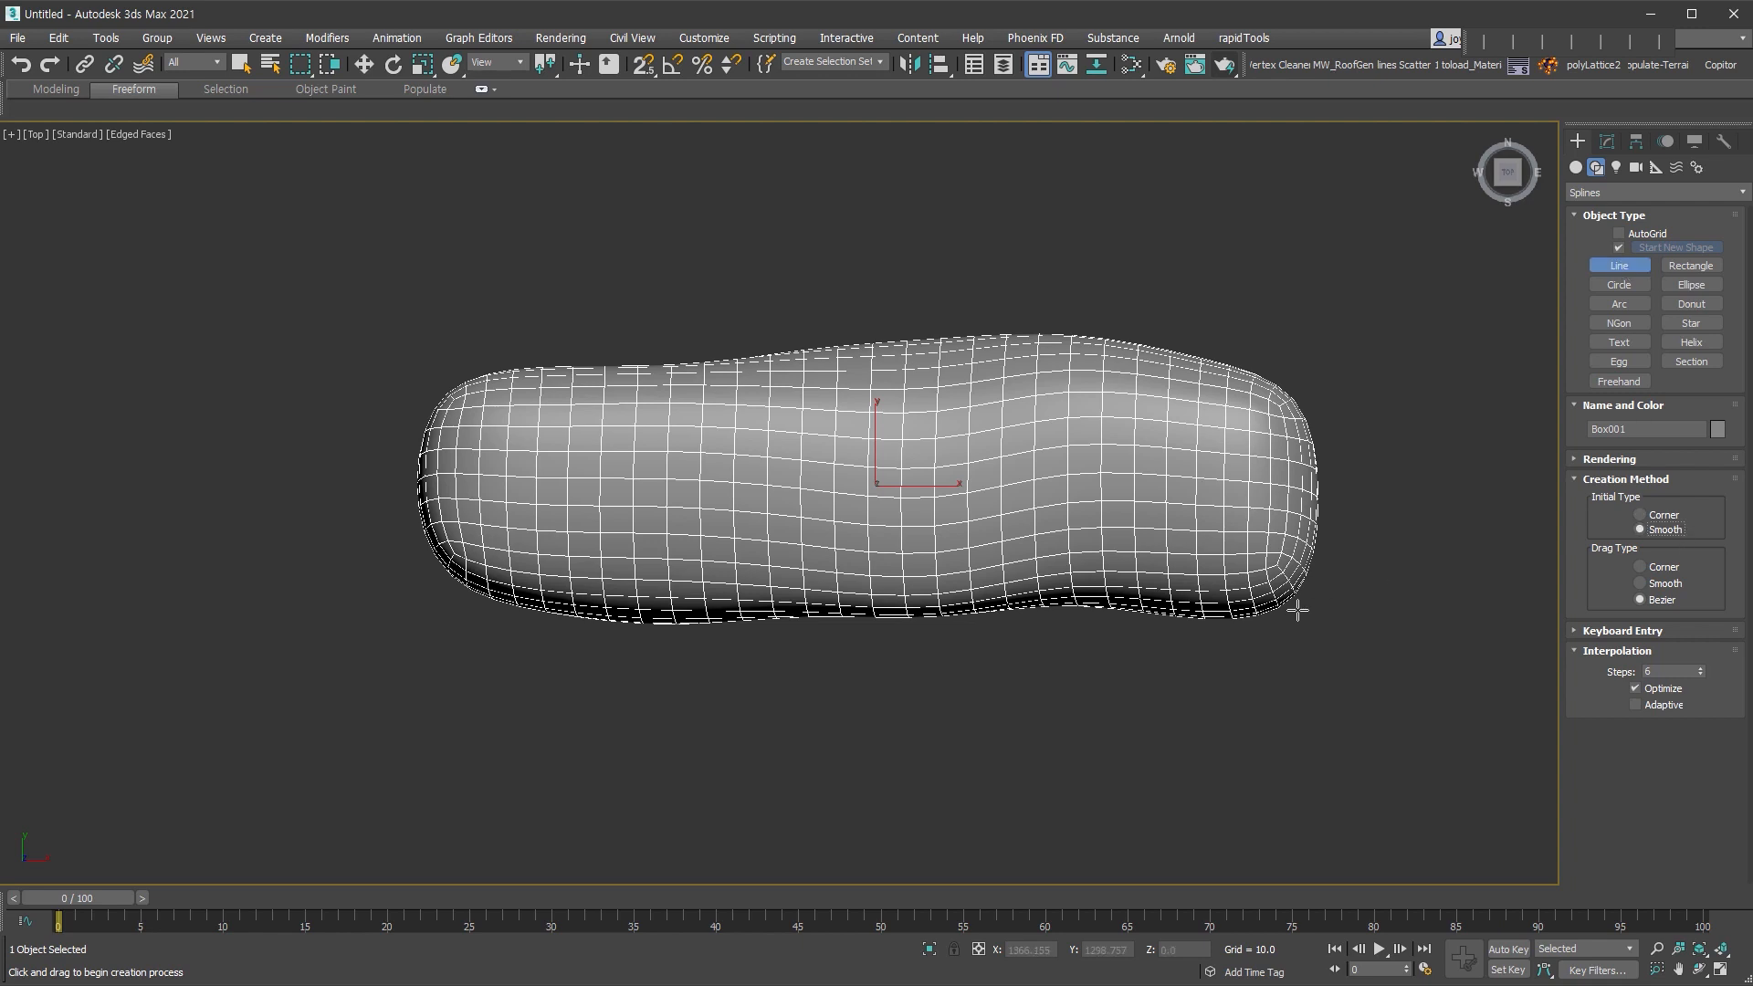
pyautogui.press('F3')
pyautogui.moveTo(1302, 611); pyautogui.dragTo(1229, 668, button='middle')
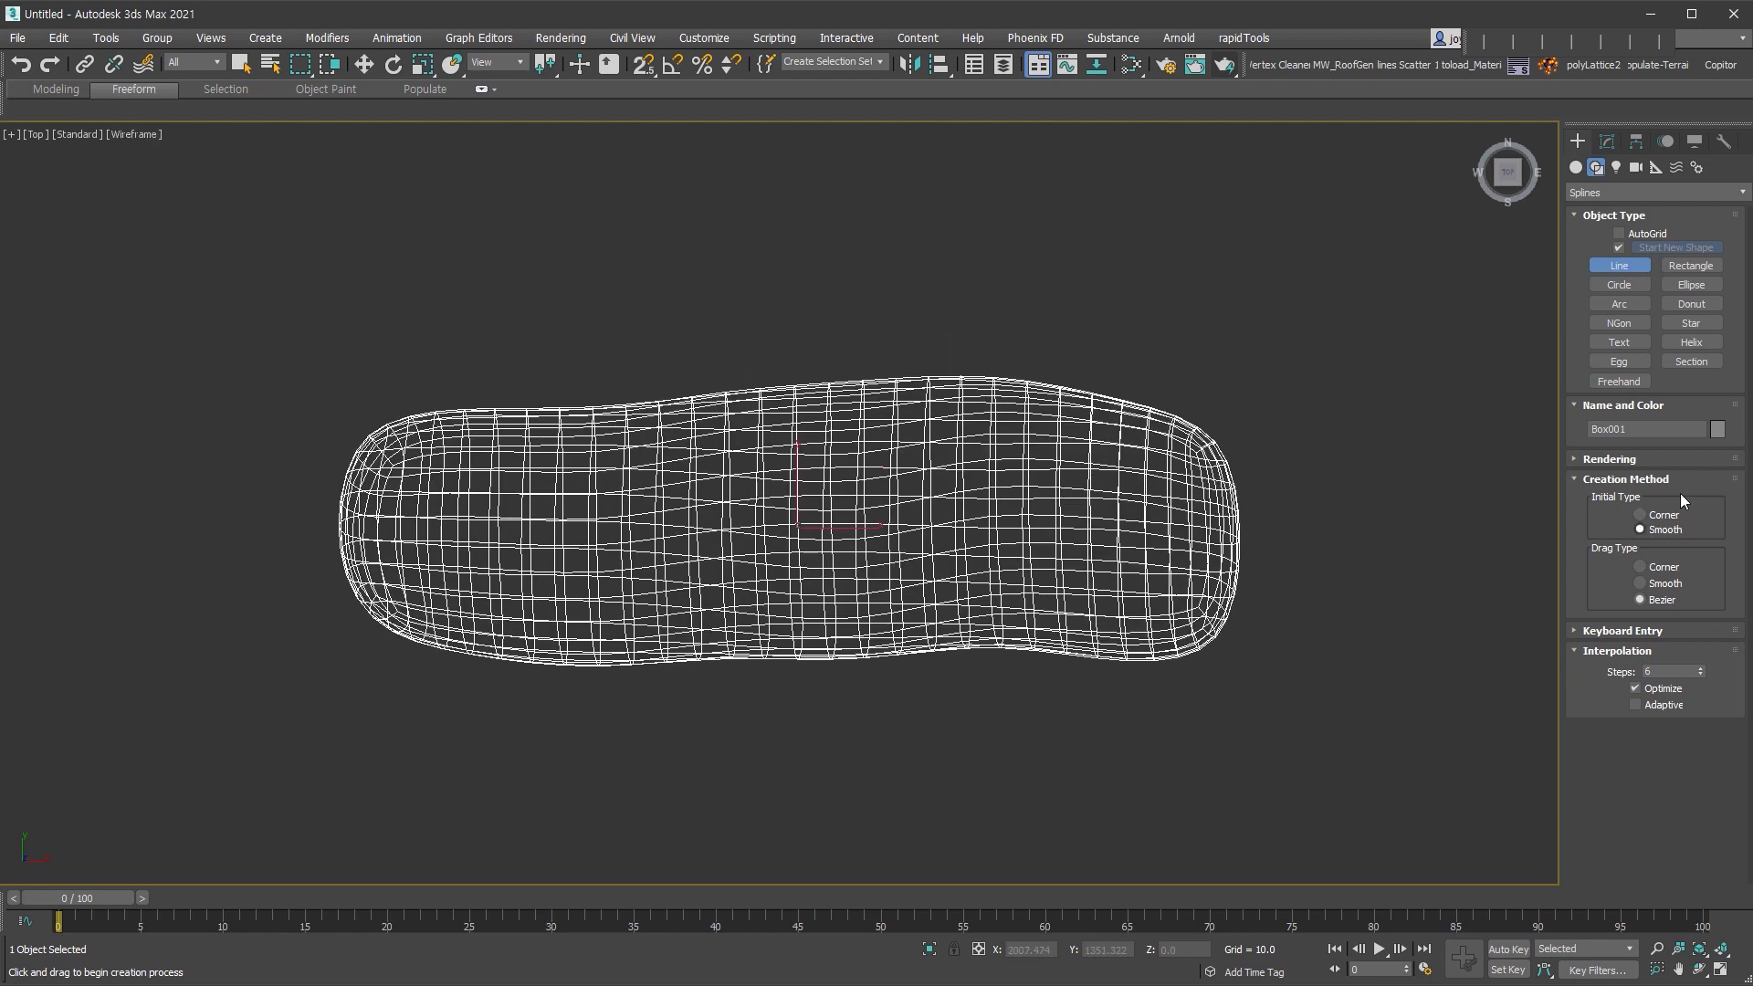
pyautogui.click(1176, 311)
pyautogui.click(1349, 393)
pyautogui.rightClick(1308, 545)
pyautogui.click(1640, 514)
pyautogui.moveTo(1212, 396); pyautogui.dragTo(1386, 506)
pyautogui.click(1400, 515)
pyautogui.click(1306, 688)
pyautogui.rightClick(1472, 628)
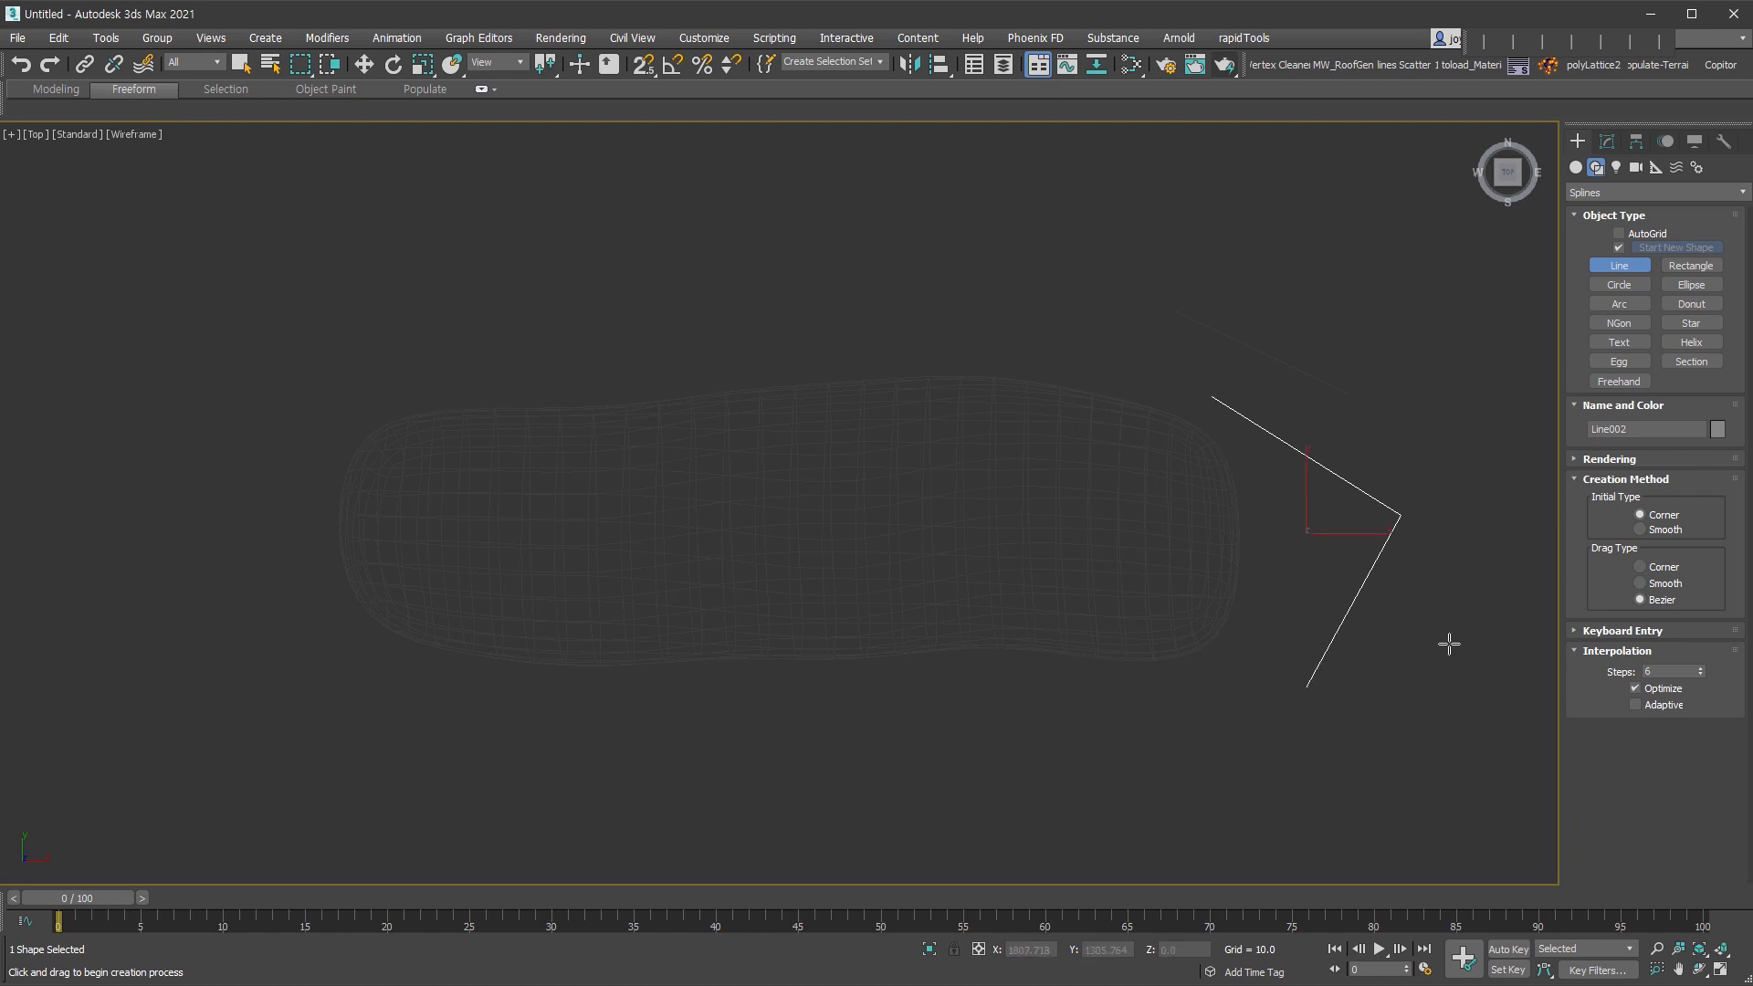
pyautogui.rightClick(1459, 666)
pyautogui.press('Delete')
# - Draw a smooth, wavy five-point line across the full length of the block, starting and ending outside its outline
pyautogui.click(1613, 267)
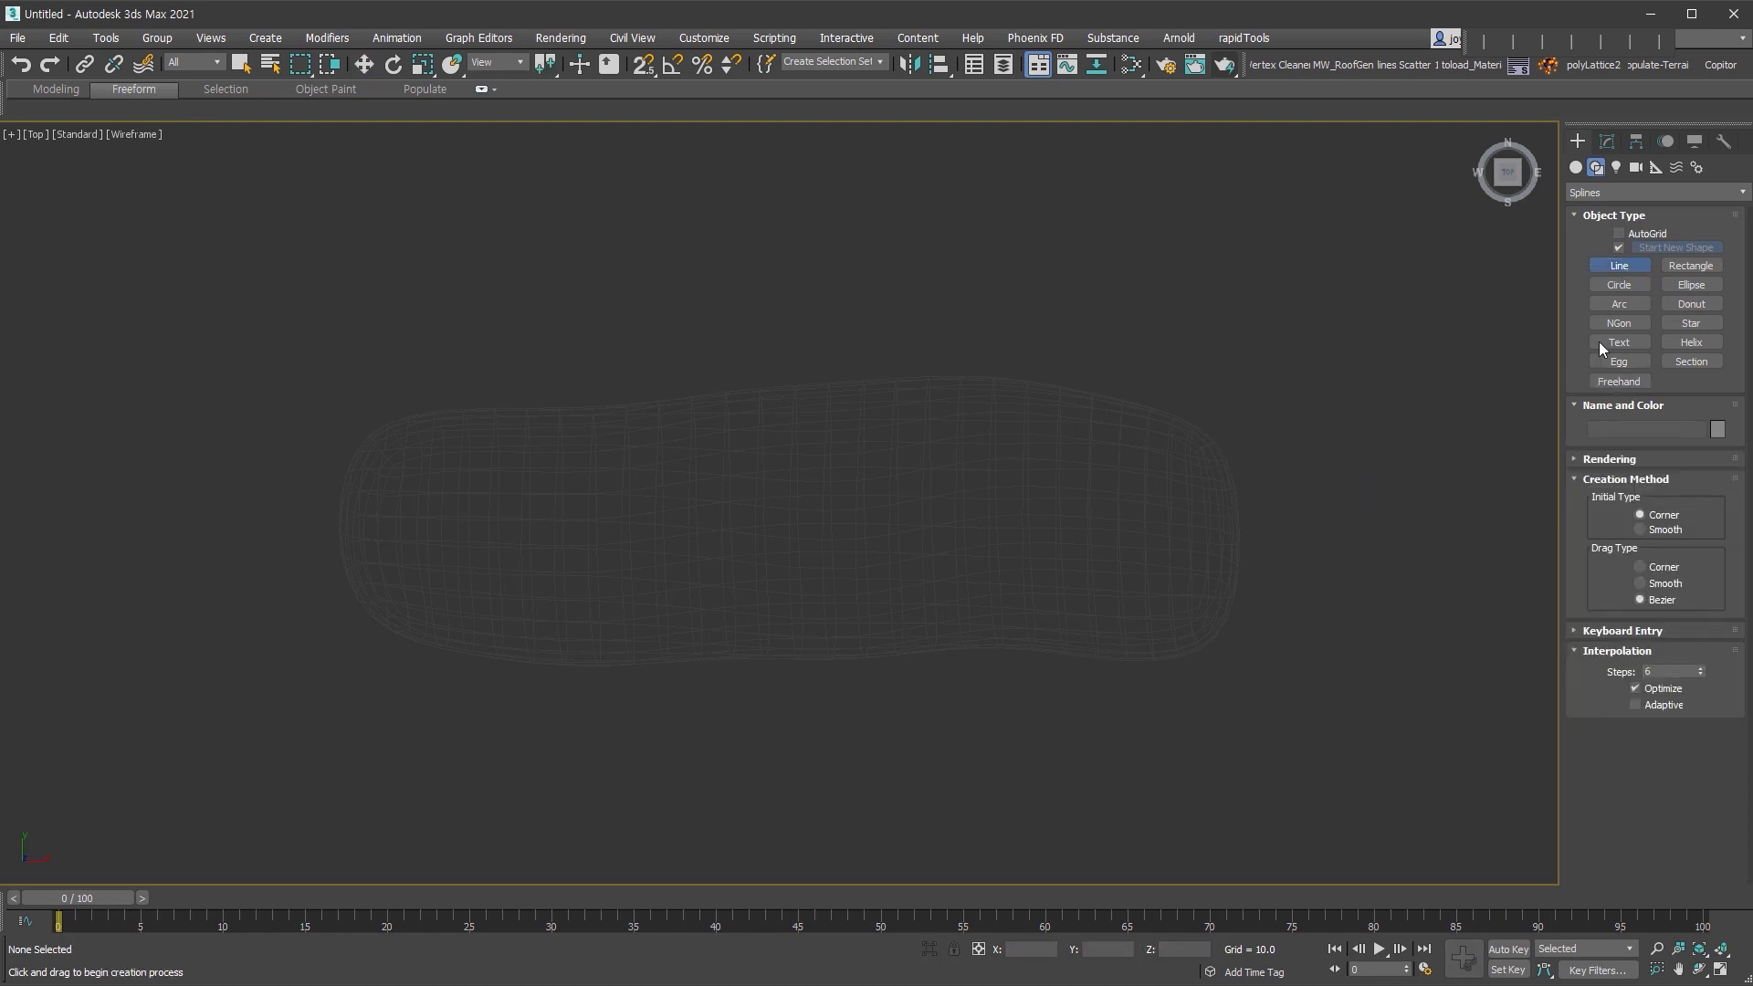
pyautogui.click(269, 389)
pyautogui.click(635, 572)
pyautogui.press('BackSpace')
pyautogui.click(520, 558)
pyautogui.click(746, 499)
pyautogui.click(956, 606)
pyautogui.press('BackSpace')
pyautogui.click(995, 643)
pyautogui.click(1243, 323)
pyautogui.rightClick(1243, 323)
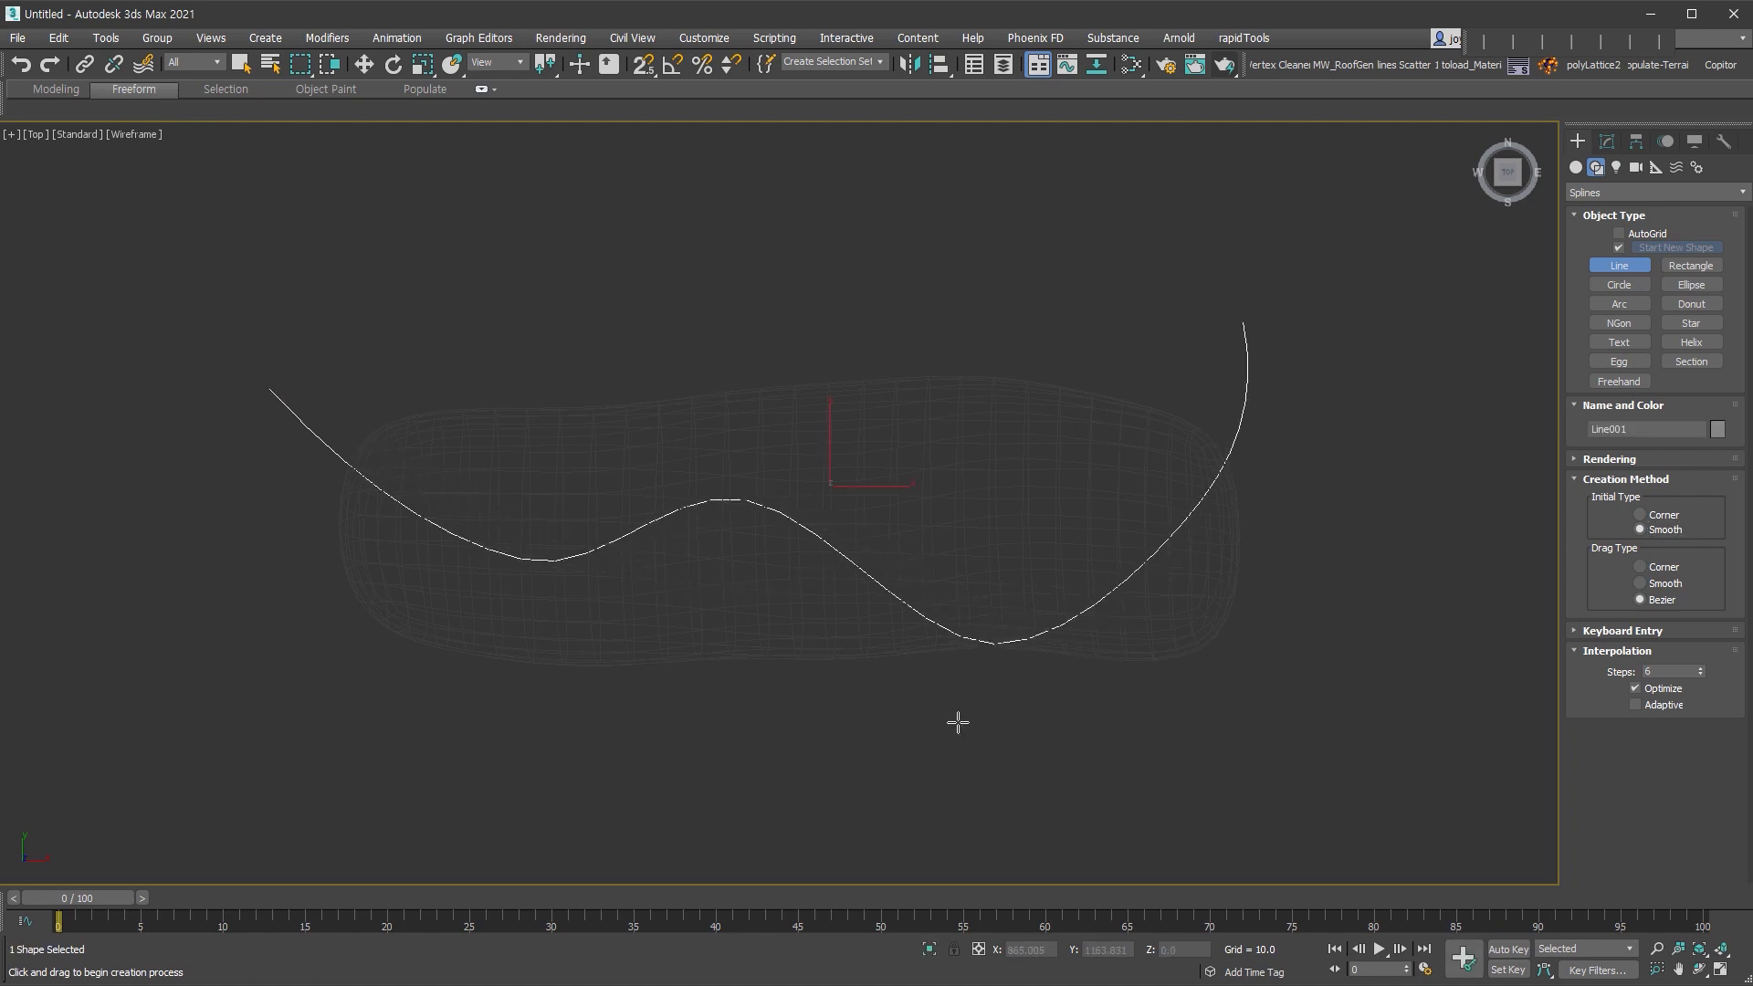
pyautogui.rightClick(958, 722)
# - Enable the line in renderer and viewport with a rectangular section 363.6 wide
pyautogui.click(1606, 141)
pyautogui.click(1577, 395)
pyautogui.click(1610, 554)
pyautogui.click(1646, 574)
pyautogui.click(1645, 588)
pyautogui.click(1634, 741)
pyautogui.moveTo(1708, 761); pyautogui.dragTo(1706, 721)
pyautogui.moveTo(1711, 782); pyautogui.dragTo(1711, 744)
# - Set the rectangular section's length to 245.34 in shaded view and raise the line to Z 353.458 above the block
pyautogui.keyDown('alt'); pyautogui.moveTo(1041, 585); pyautogui.dragTo(1112, 715, button='middle'); pyautogui.keyUp('alt')
pyautogui.press('F3')
pyautogui.moveTo(1708, 760); pyautogui.dragTo(1708, 787)
pyautogui.moveTo(921, 449); pyautogui.dragTo(921, 320)
pyautogui.moveTo(1178, 274)
pyautogui.keyDown('alt'); pyautogui.mouseDown(button='middle')
pyautogui.moveTo(1014, 450)
pyautogui.moveTo(1197, 356)
pyautogui.mouseUp(button='middle'); pyautogui.keyUp('alt')
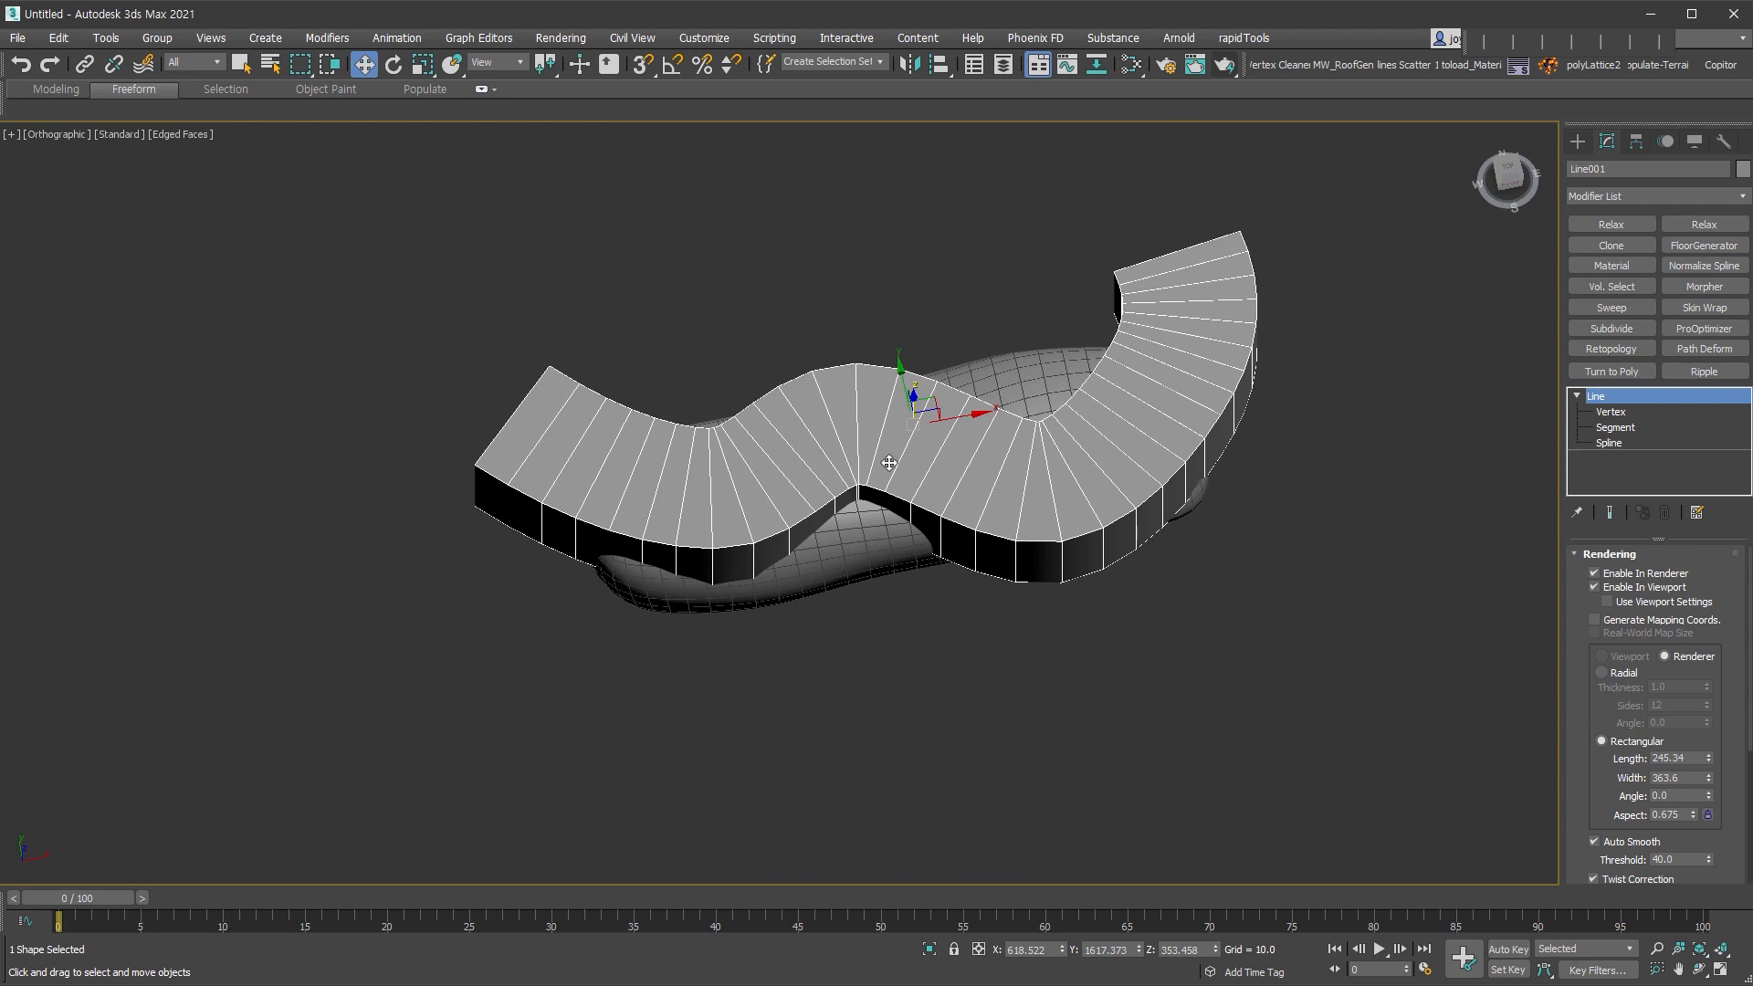
# - Set the line's interpolation steps to 1
pyautogui.moveTo(1740, 854); pyautogui.dragTo(1734, 590)
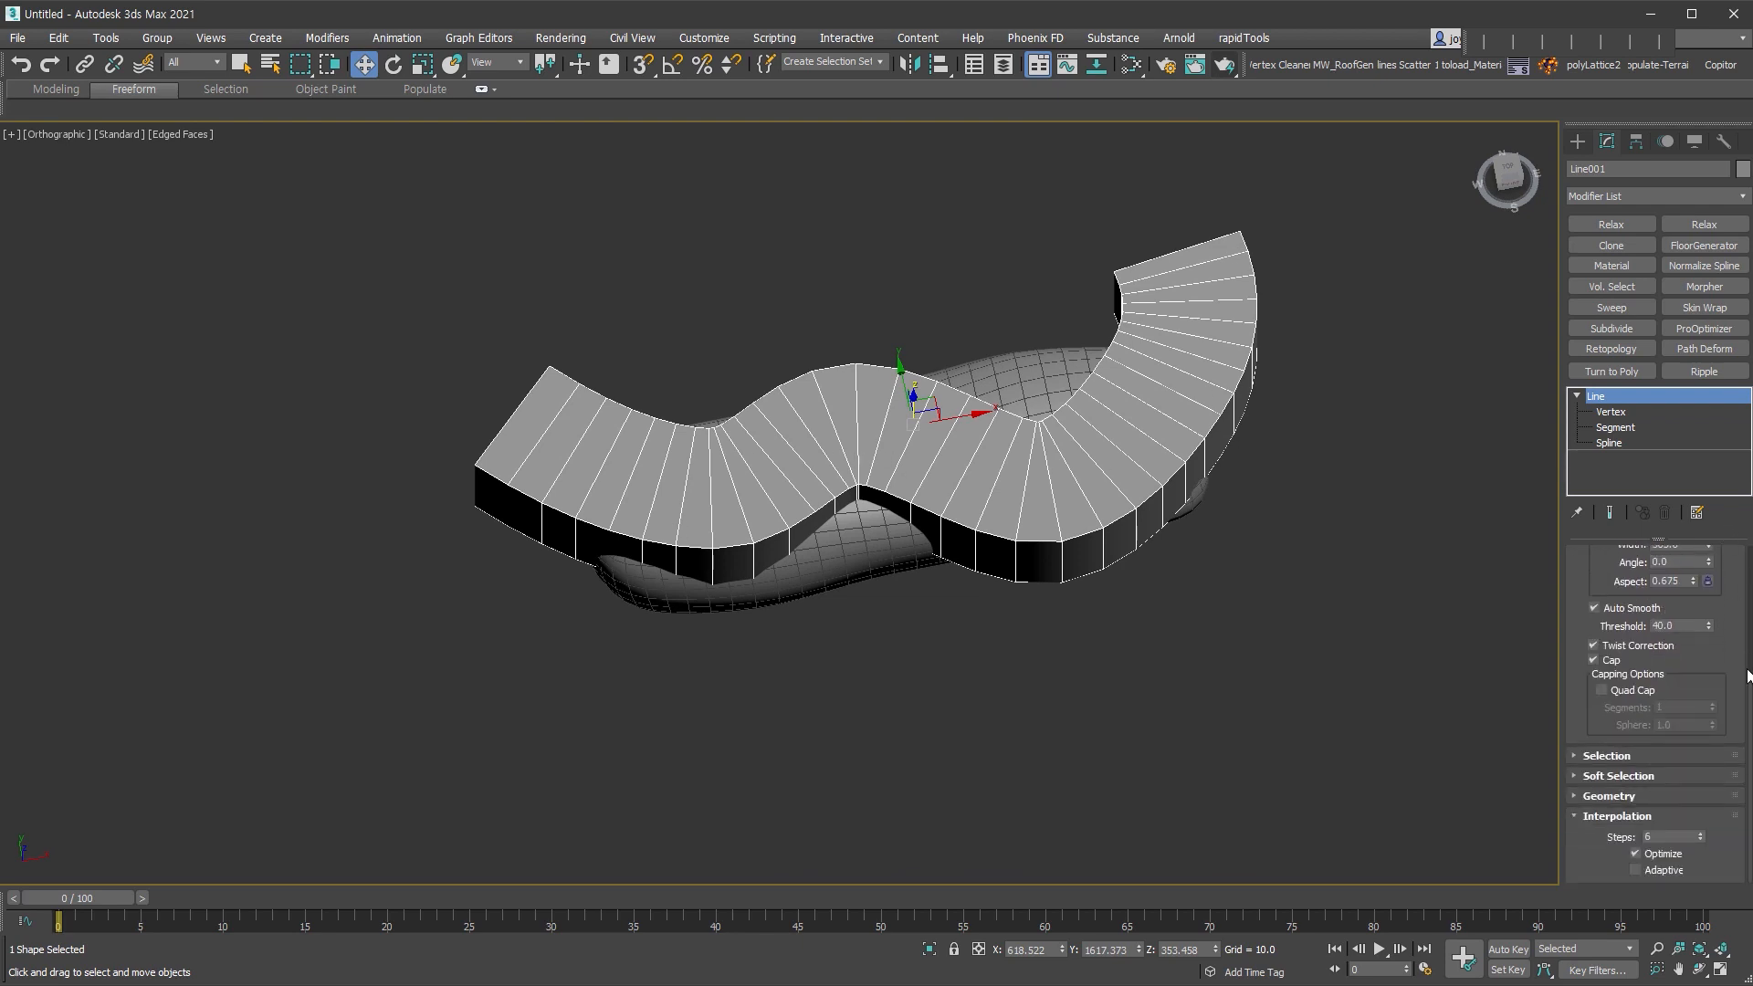
pyautogui.rightClick(1702, 845)
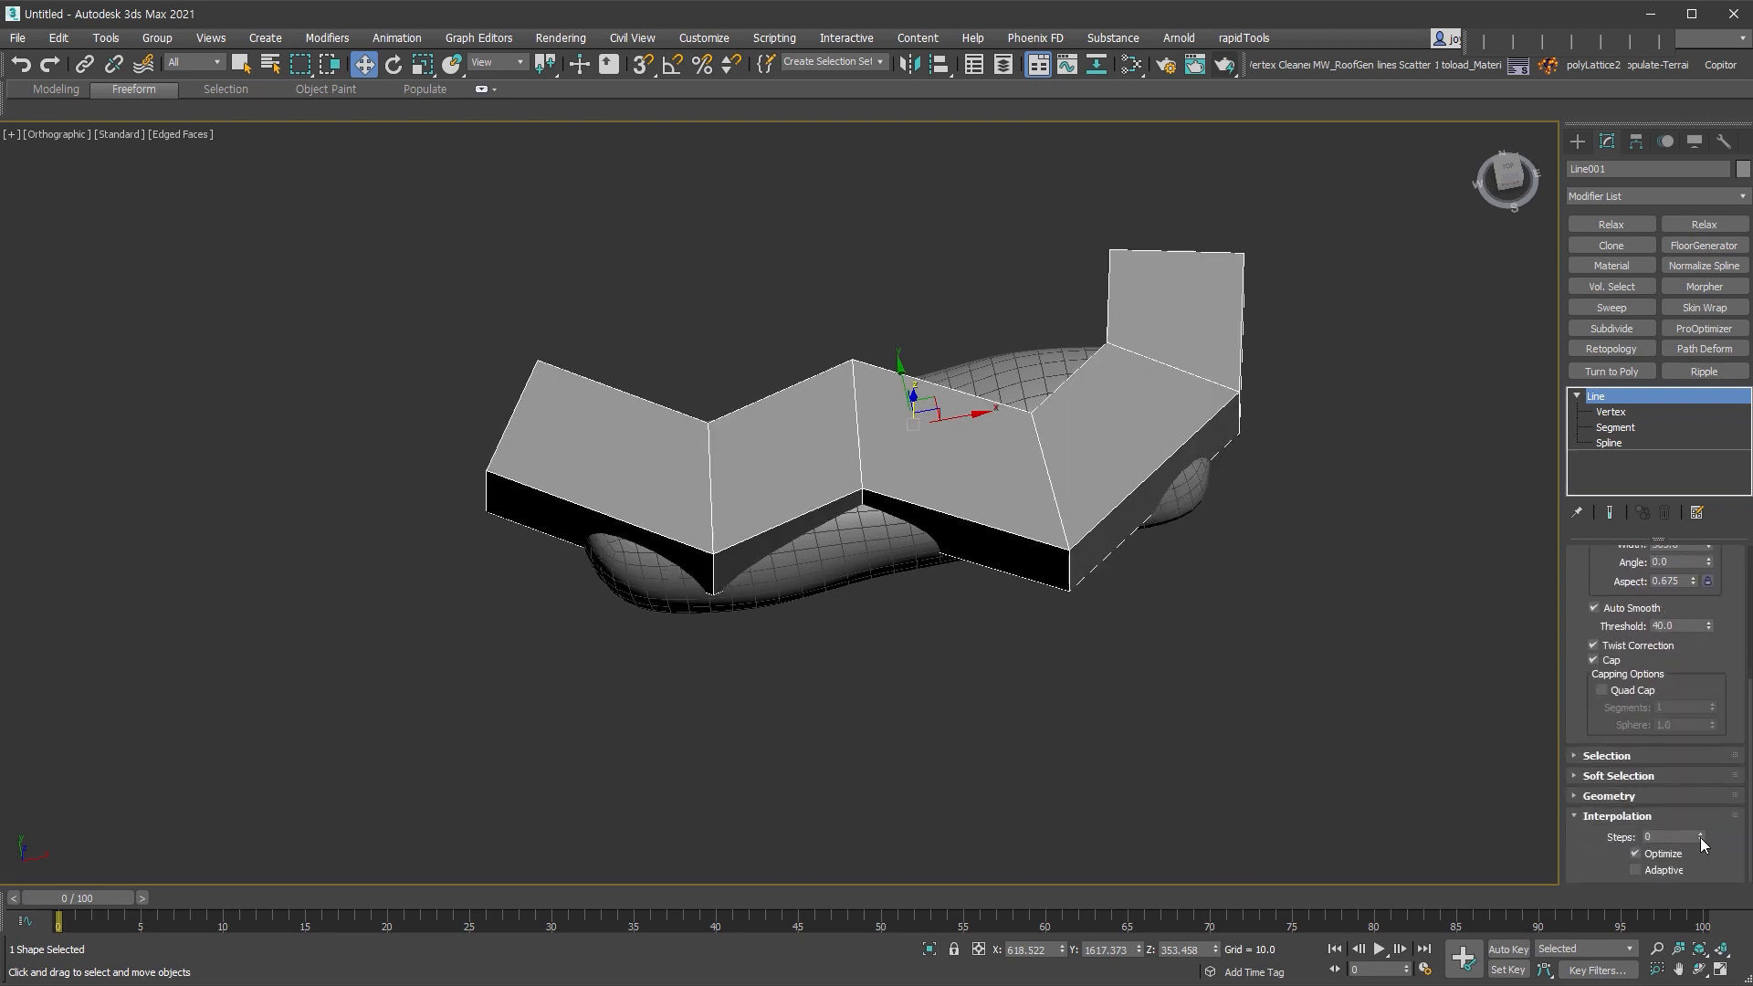
pyautogui.click(1701, 835)
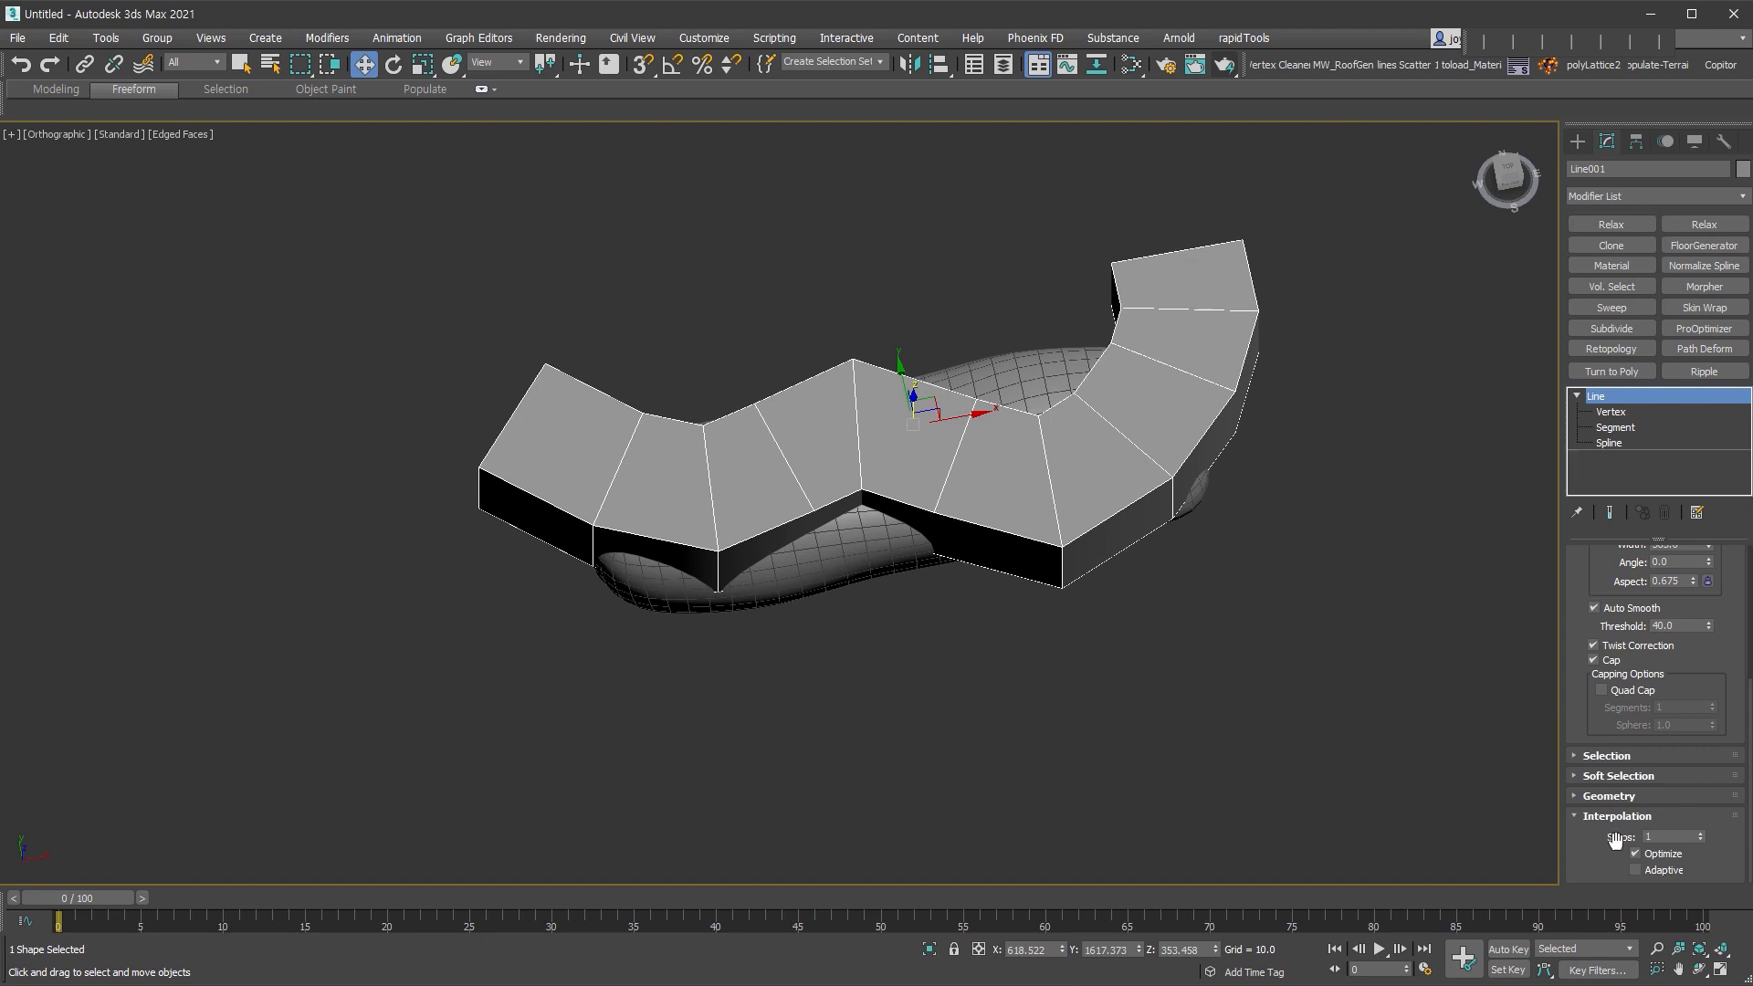
# - In top wireframe view, convert the line's front-most vertex to Bezier, lengthen its tangent handle and shift the vertex slightly backward
pyautogui.press('t')
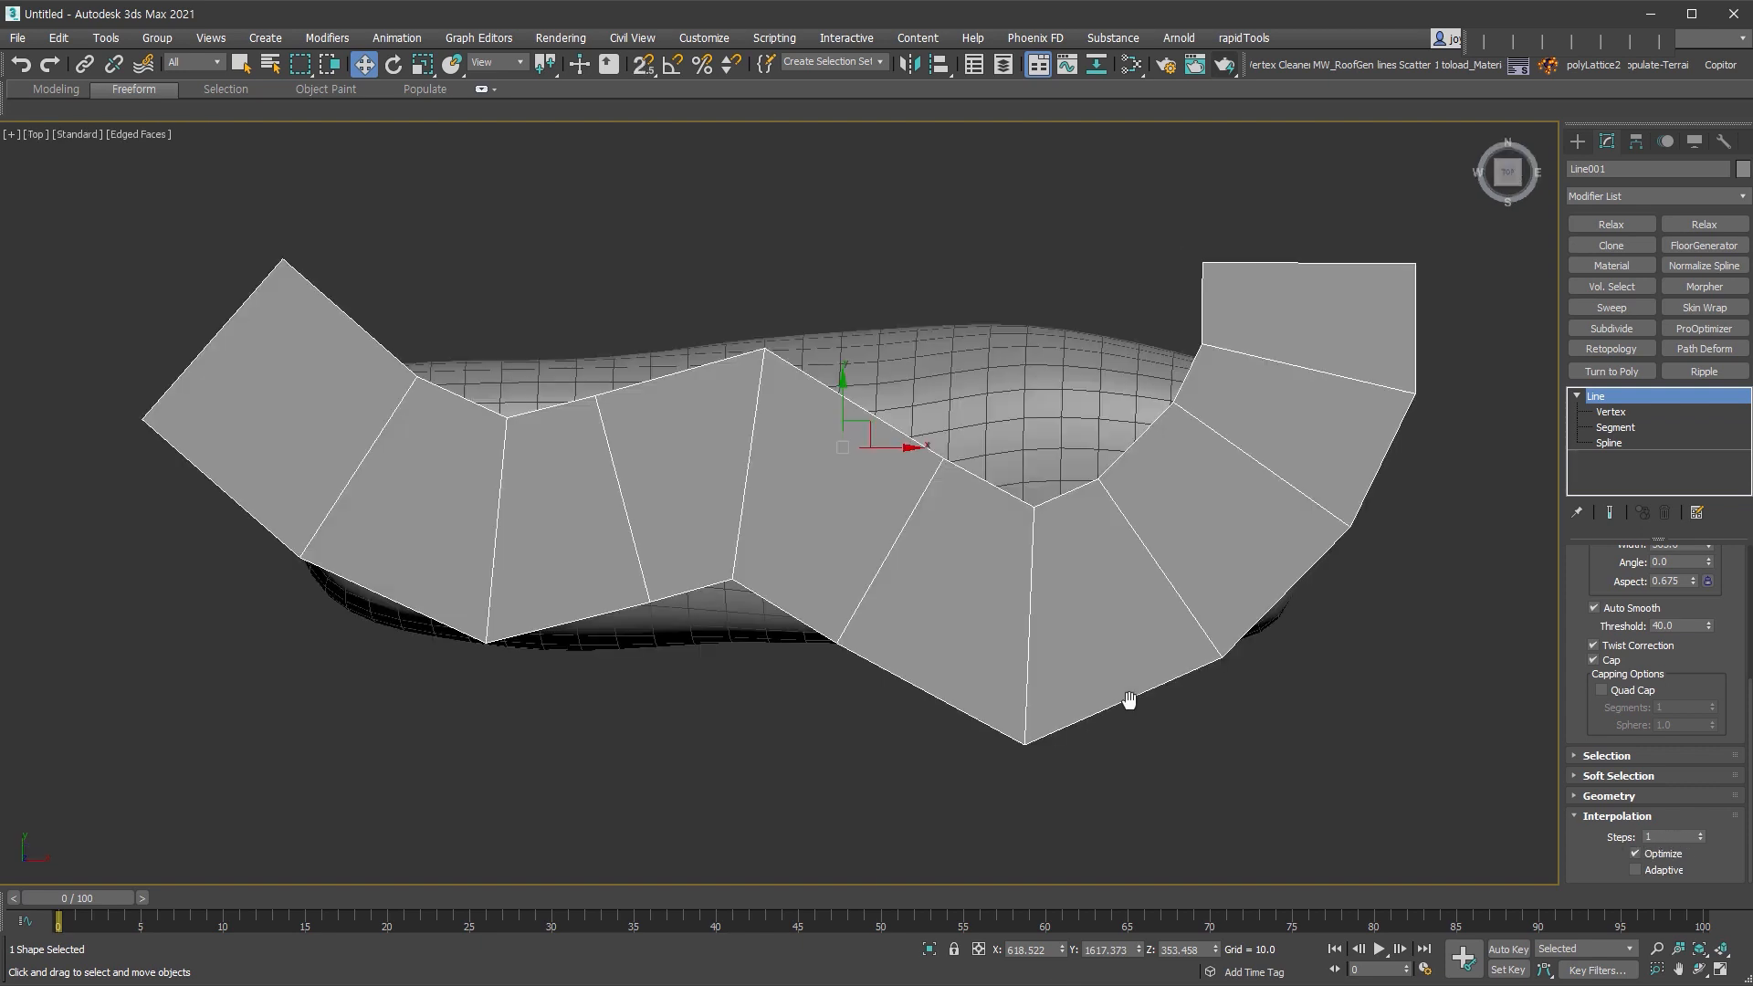
pyautogui.press('F3')
pyautogui.press('1')
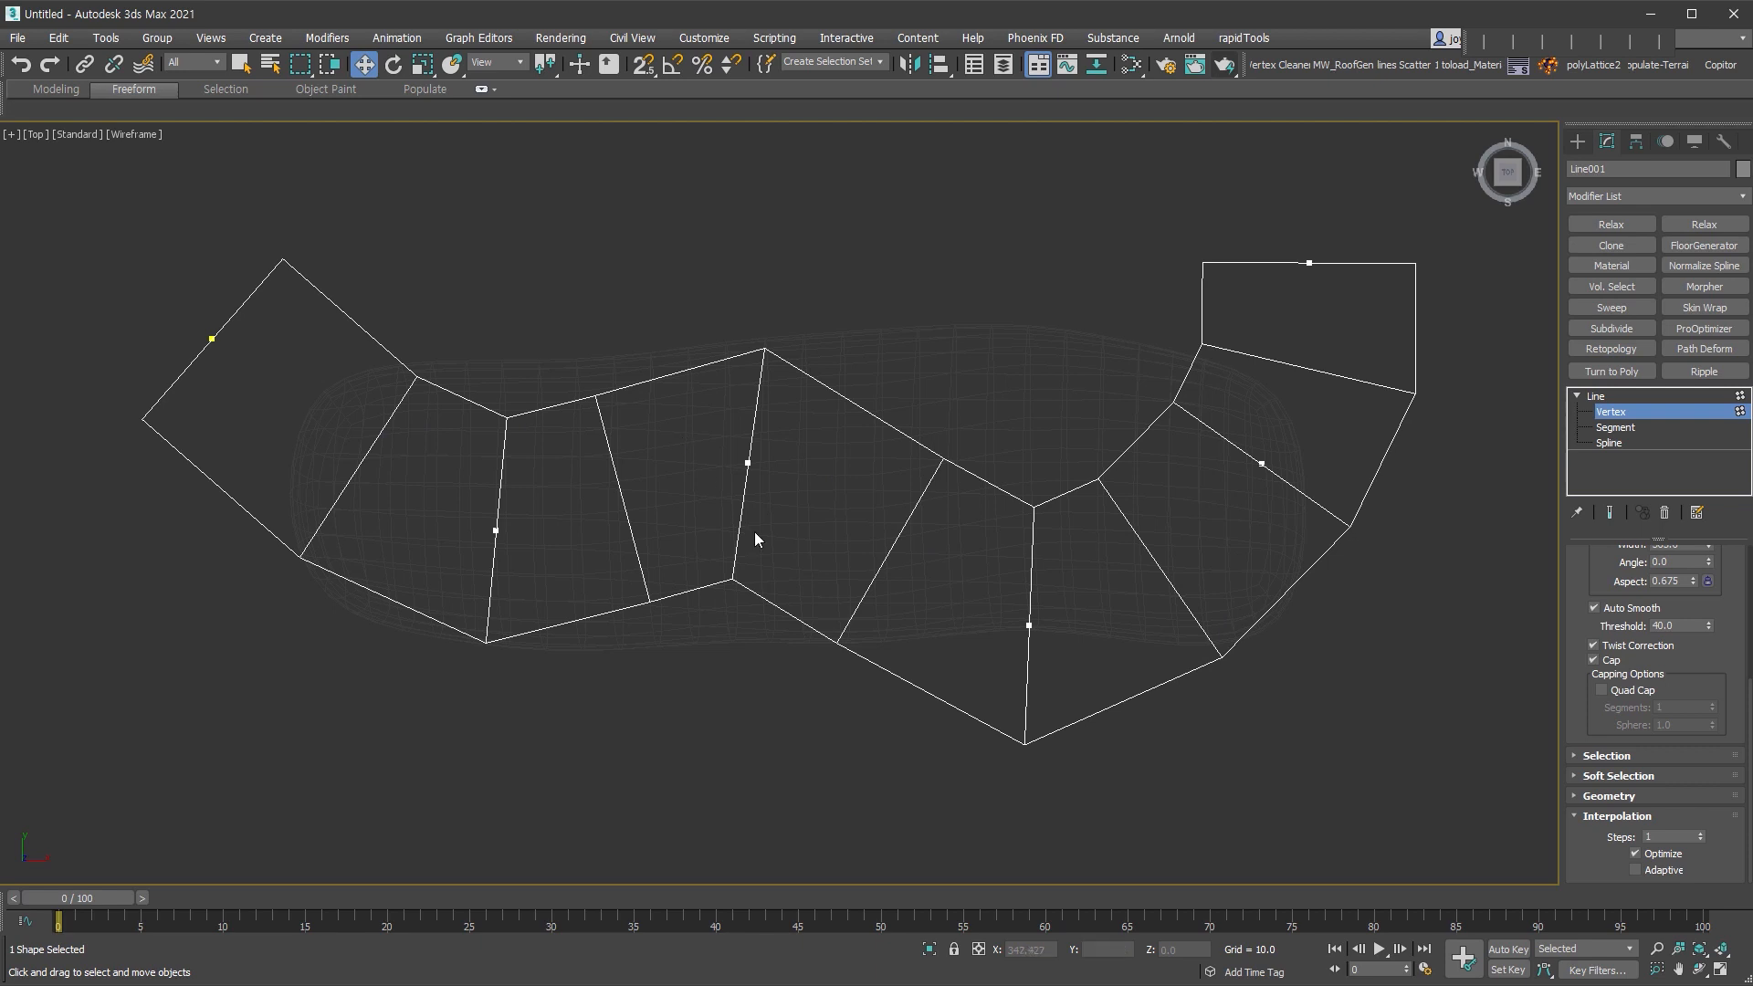
pyautogui.moveTo(921, 574); pyautogui.dragTo(1114, 697)
pyautogui.rightClick(1033, 625)
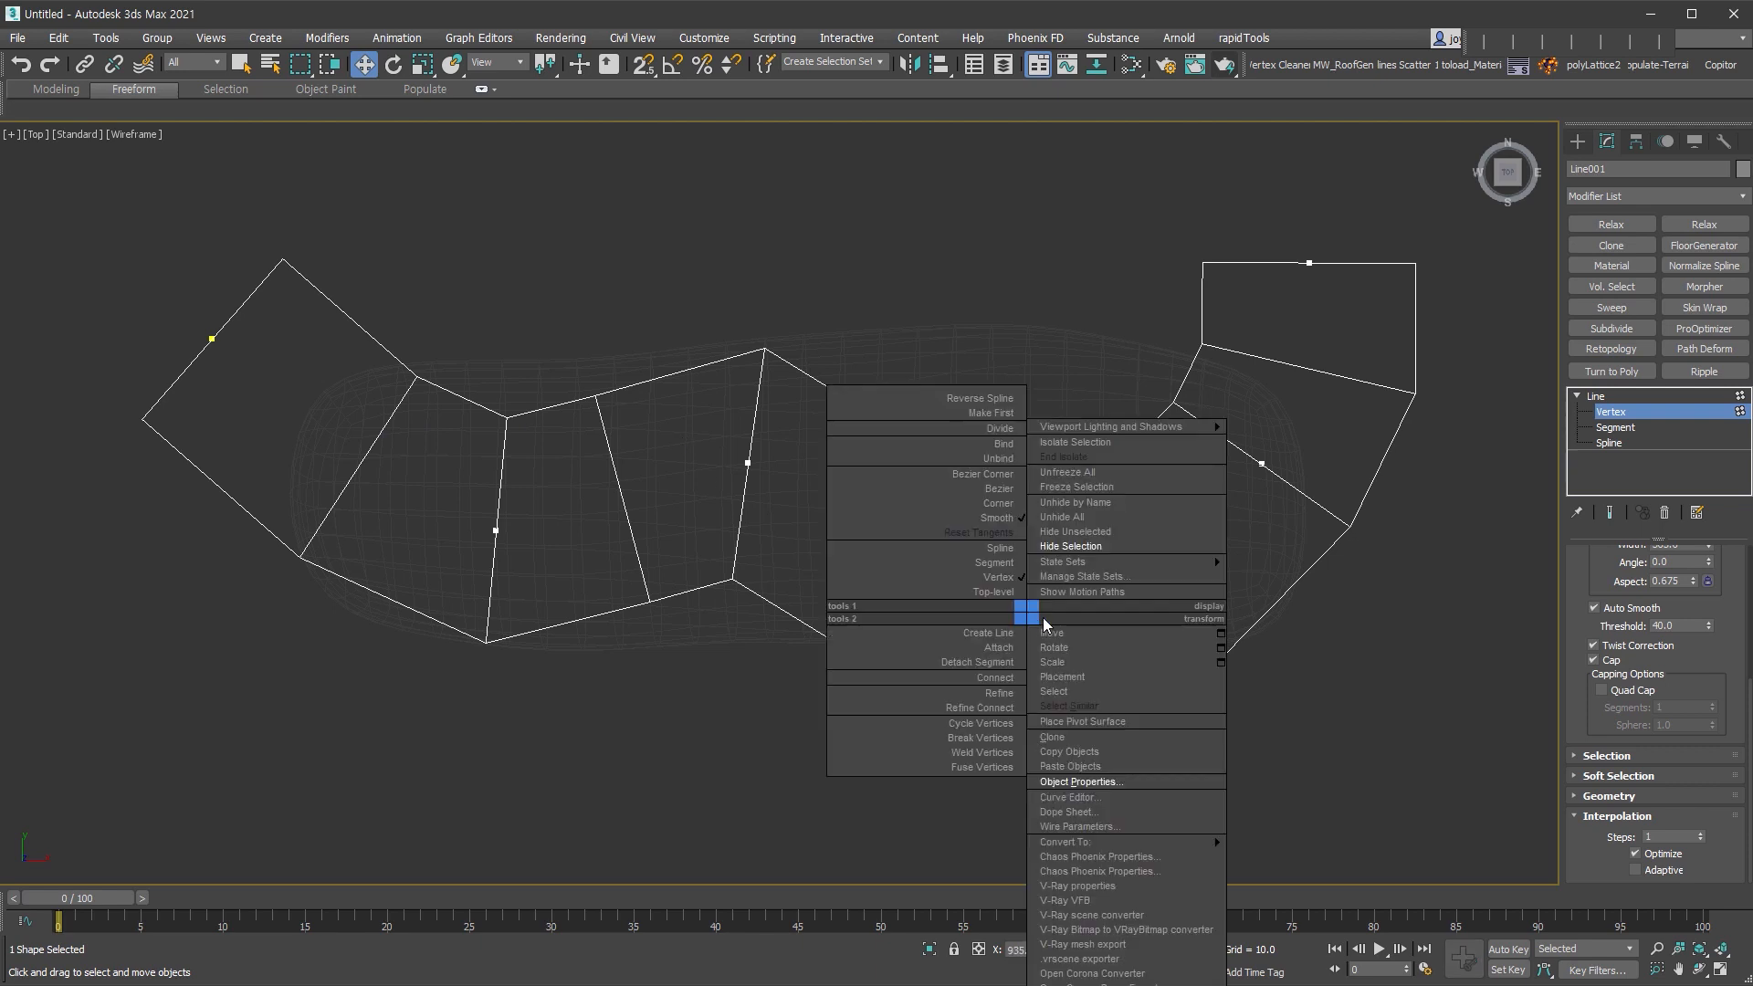
pyautogui.click(1002, 503)
pyautogui.moveTo(1115, 624); pyautogui.dragTo(1180, 625)
pyautogui.moveTo(1027, 578); pyautogui.dragTo(1026, 560)
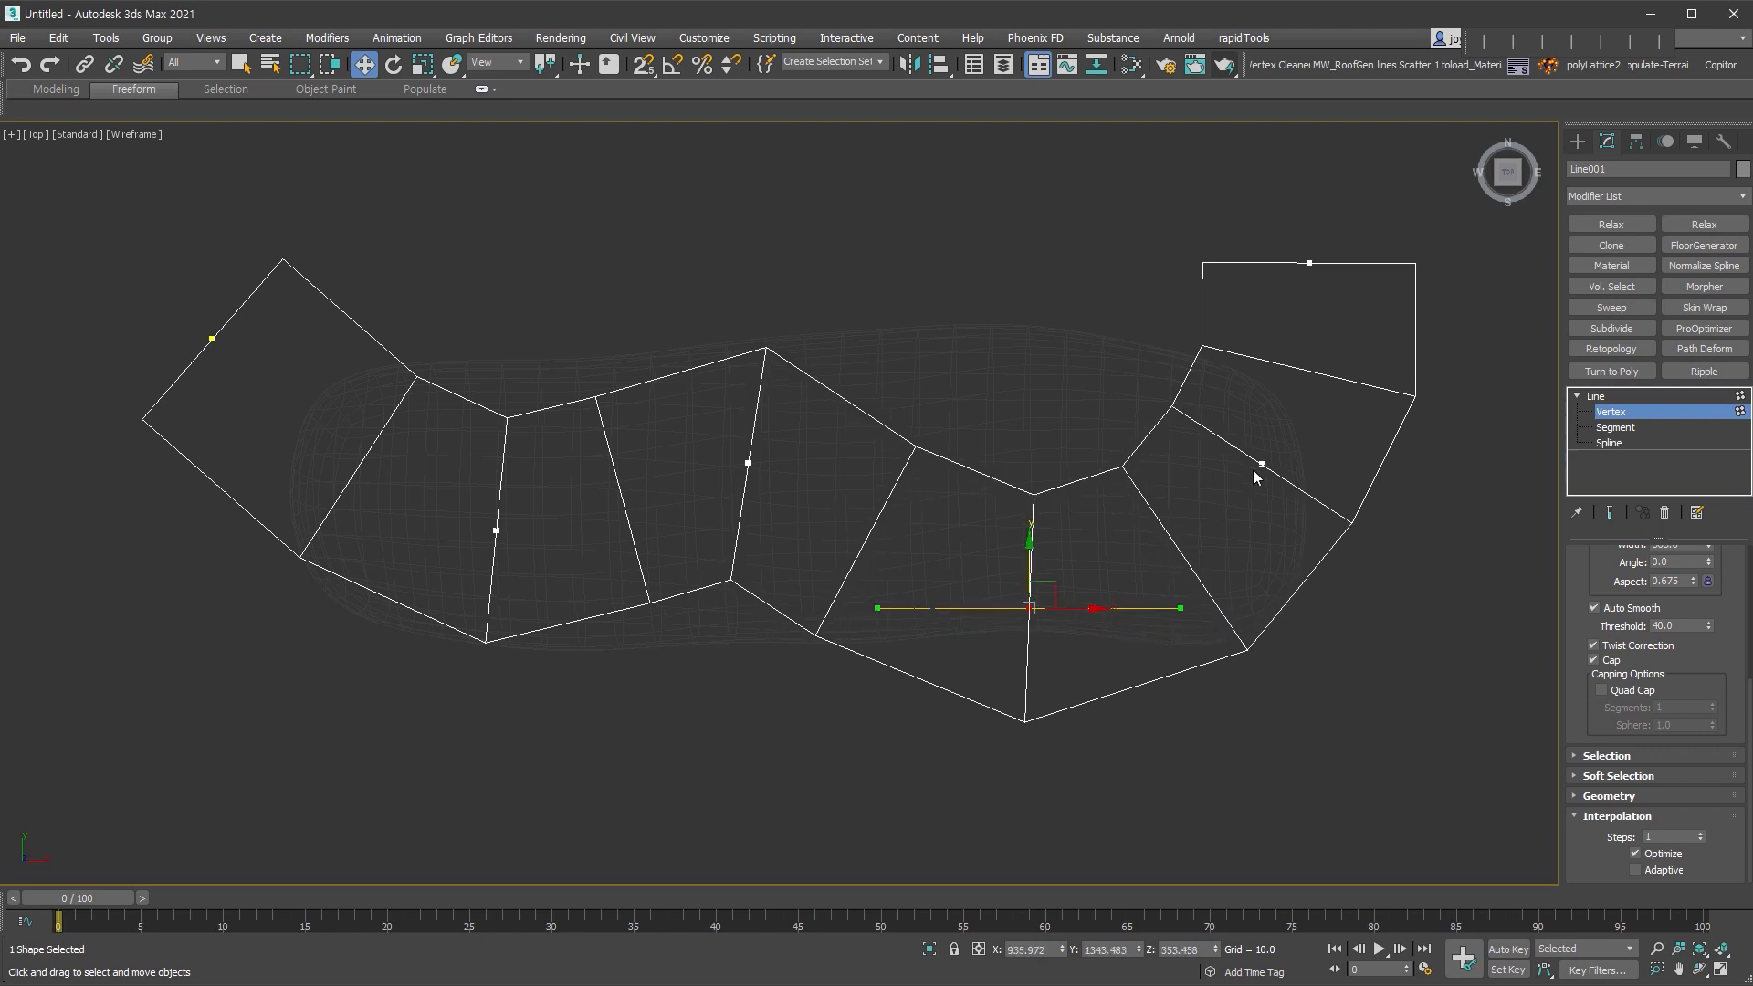
# - Convert the line's middle vertex to Bezier and adjust its tangent handle to smooth the wave
pyautogui.click(747, 462)
pyautogui.rightClick(745, 455)
pyautogui.click(712, 350)
pyautogui.moveTo(665, 459); pyautogui.dragTo(607, 502)
pyautogui.click(426, 566)
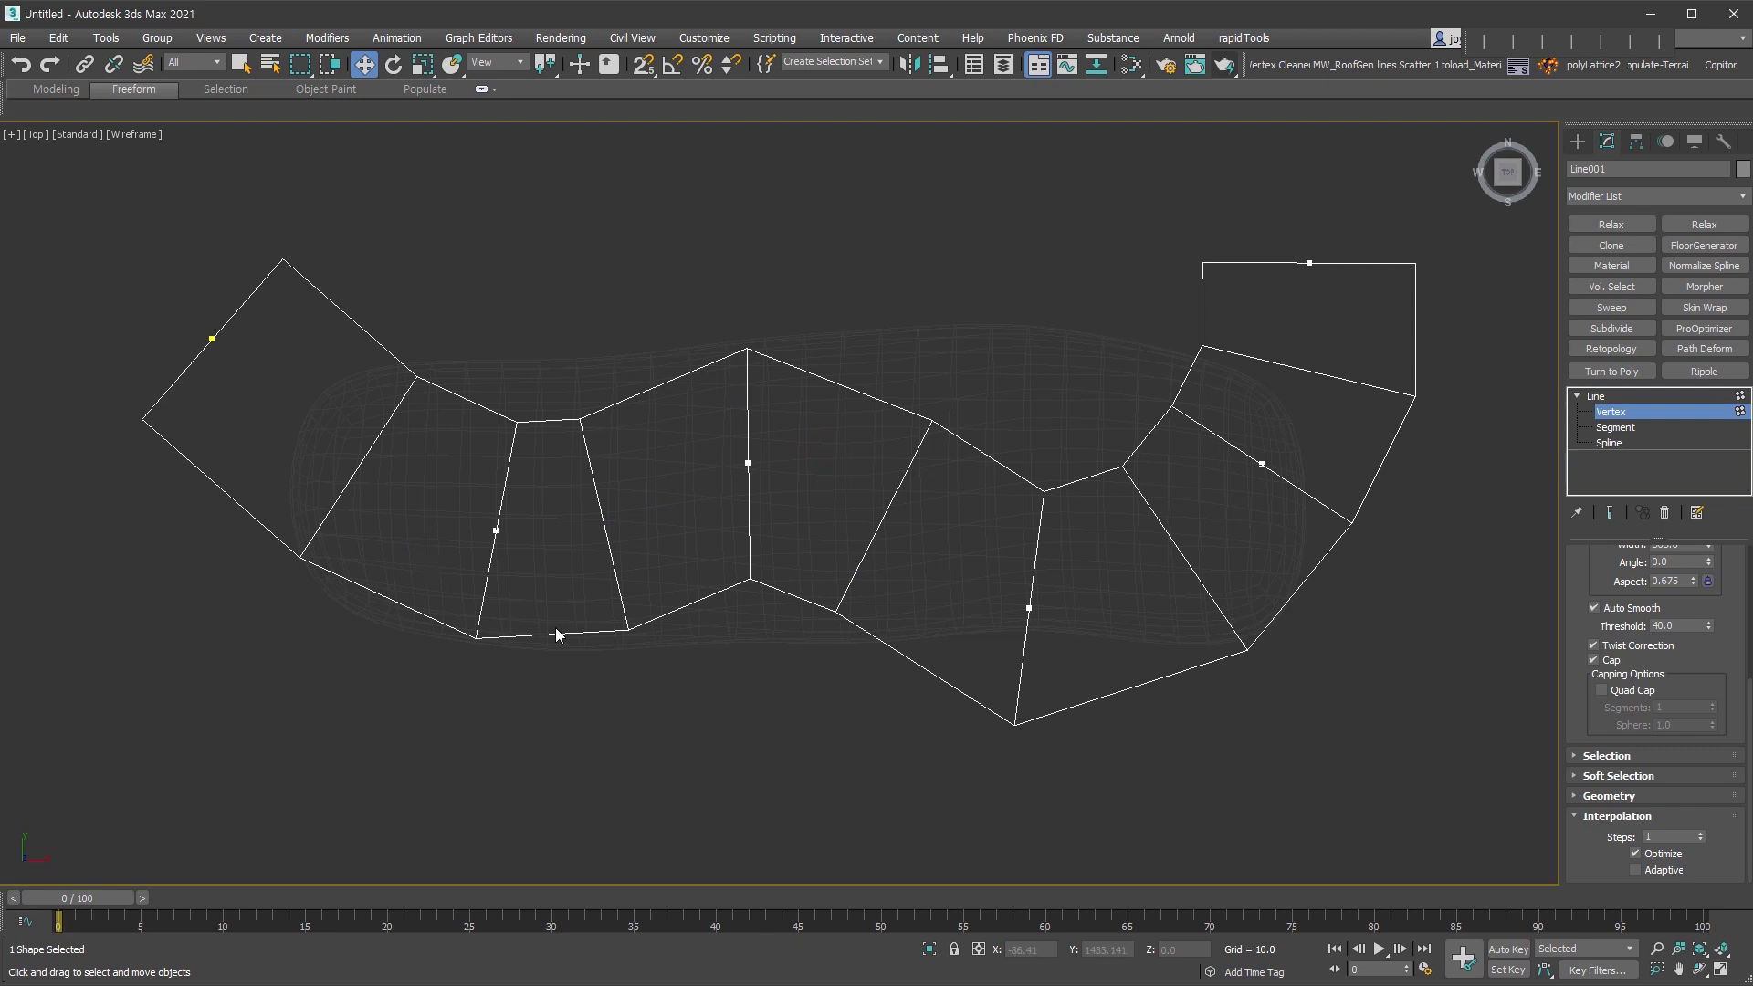
# - Convert the line to an Editable Poly and add a lengthwise edge loop around the middle of the slab
pyautogui.hotkey('ctrl', 'e')
pyautogui.moveTo(906, 733)
pyautogui.keyDown('alt'); pyautogui.mouseDown(button='middle')
pyautogui.moveTo(932, 623)
pyautogui.moveTo(1087, 557)
pyautogui.moveTo(1026, 598)
pyautogui.moveTo(968, 505)
pyautogui.mouseUp(button='middle'); pyautogui.keyUp('alt')
pyautogui.scroll(-1, 1087, 557)
pyautogui.press('F3')
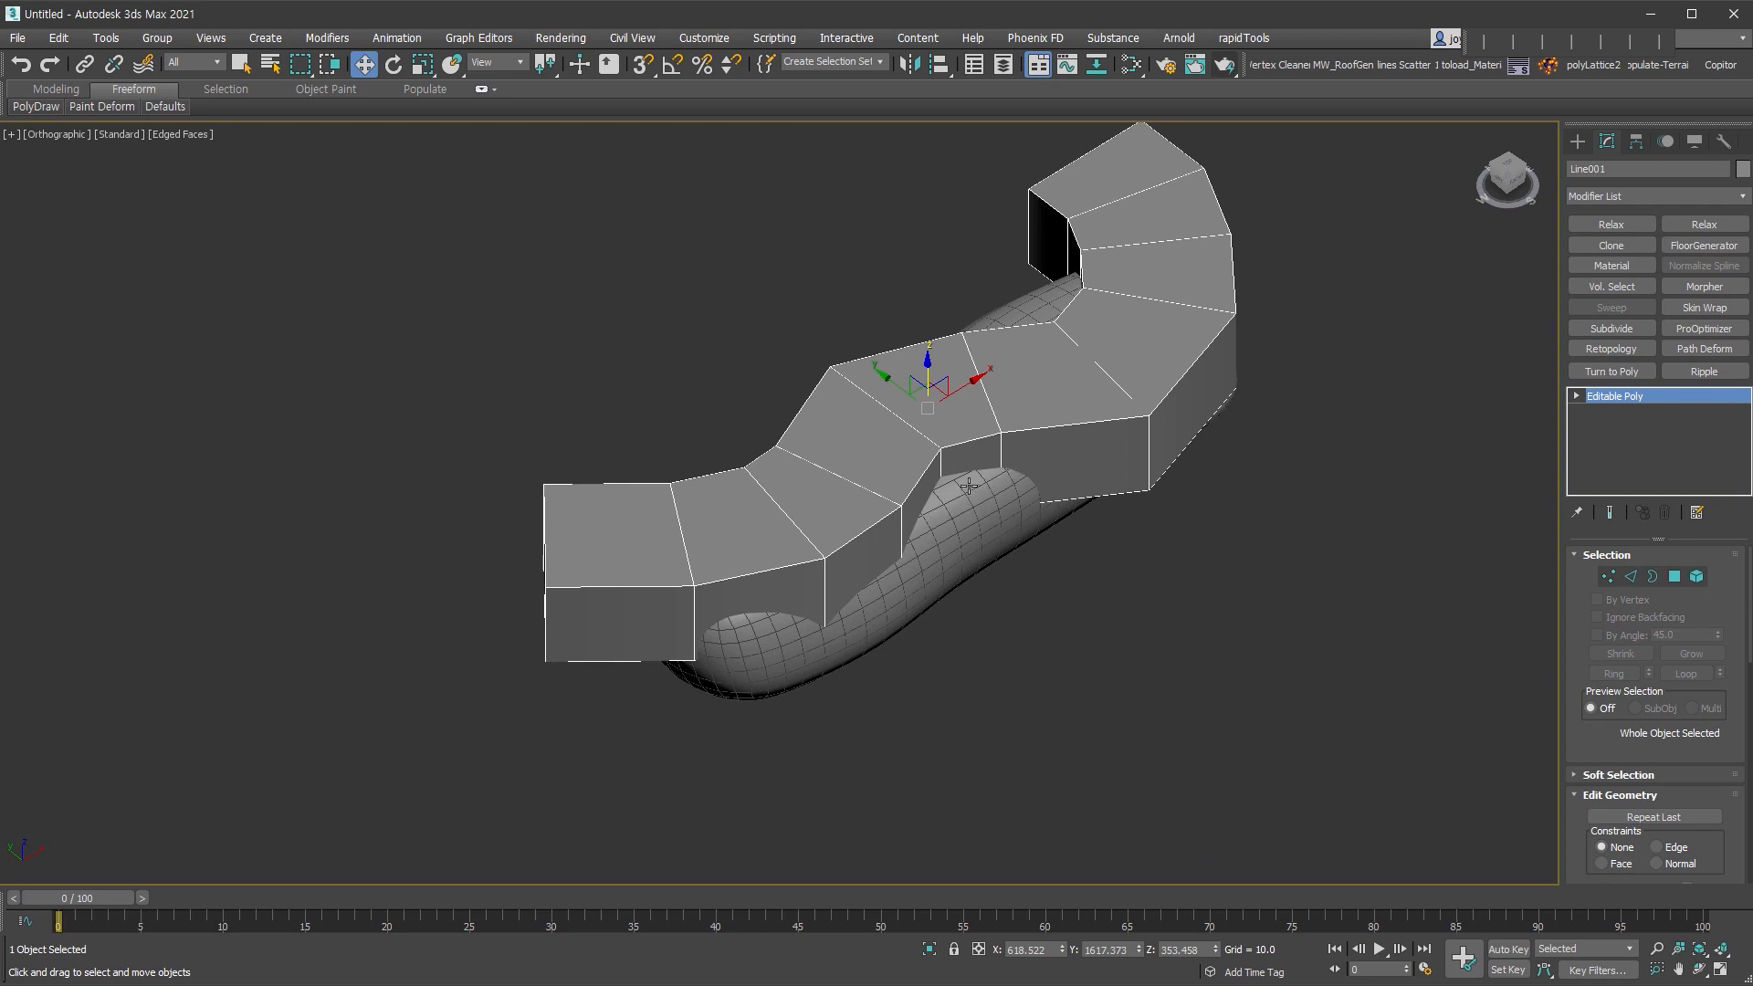
pyautogui.keyDown('alt'); pyautogui.moveTo(907, 565); pyautogui.dragTo(994, 632, button='middle'); pyautogui.keyUp('alt')
pyautogui.press('2')
pyautogui.doubleClick(874, 589)
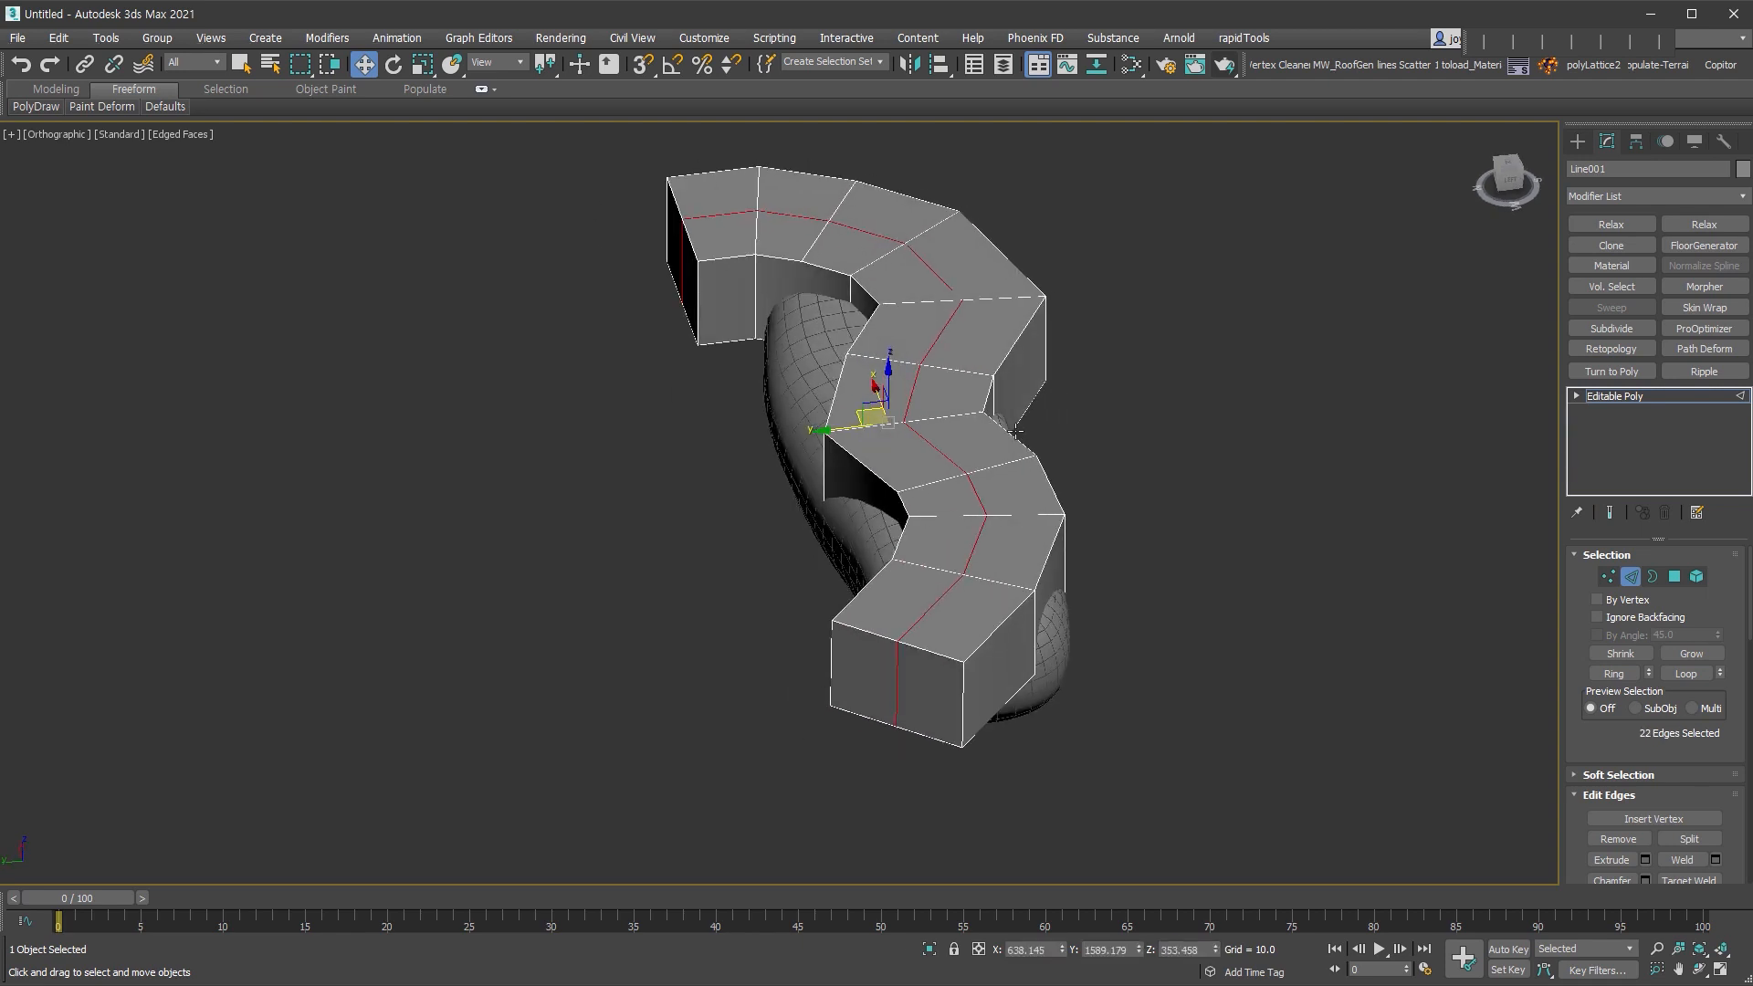
pyautogui.click(1242, 573)
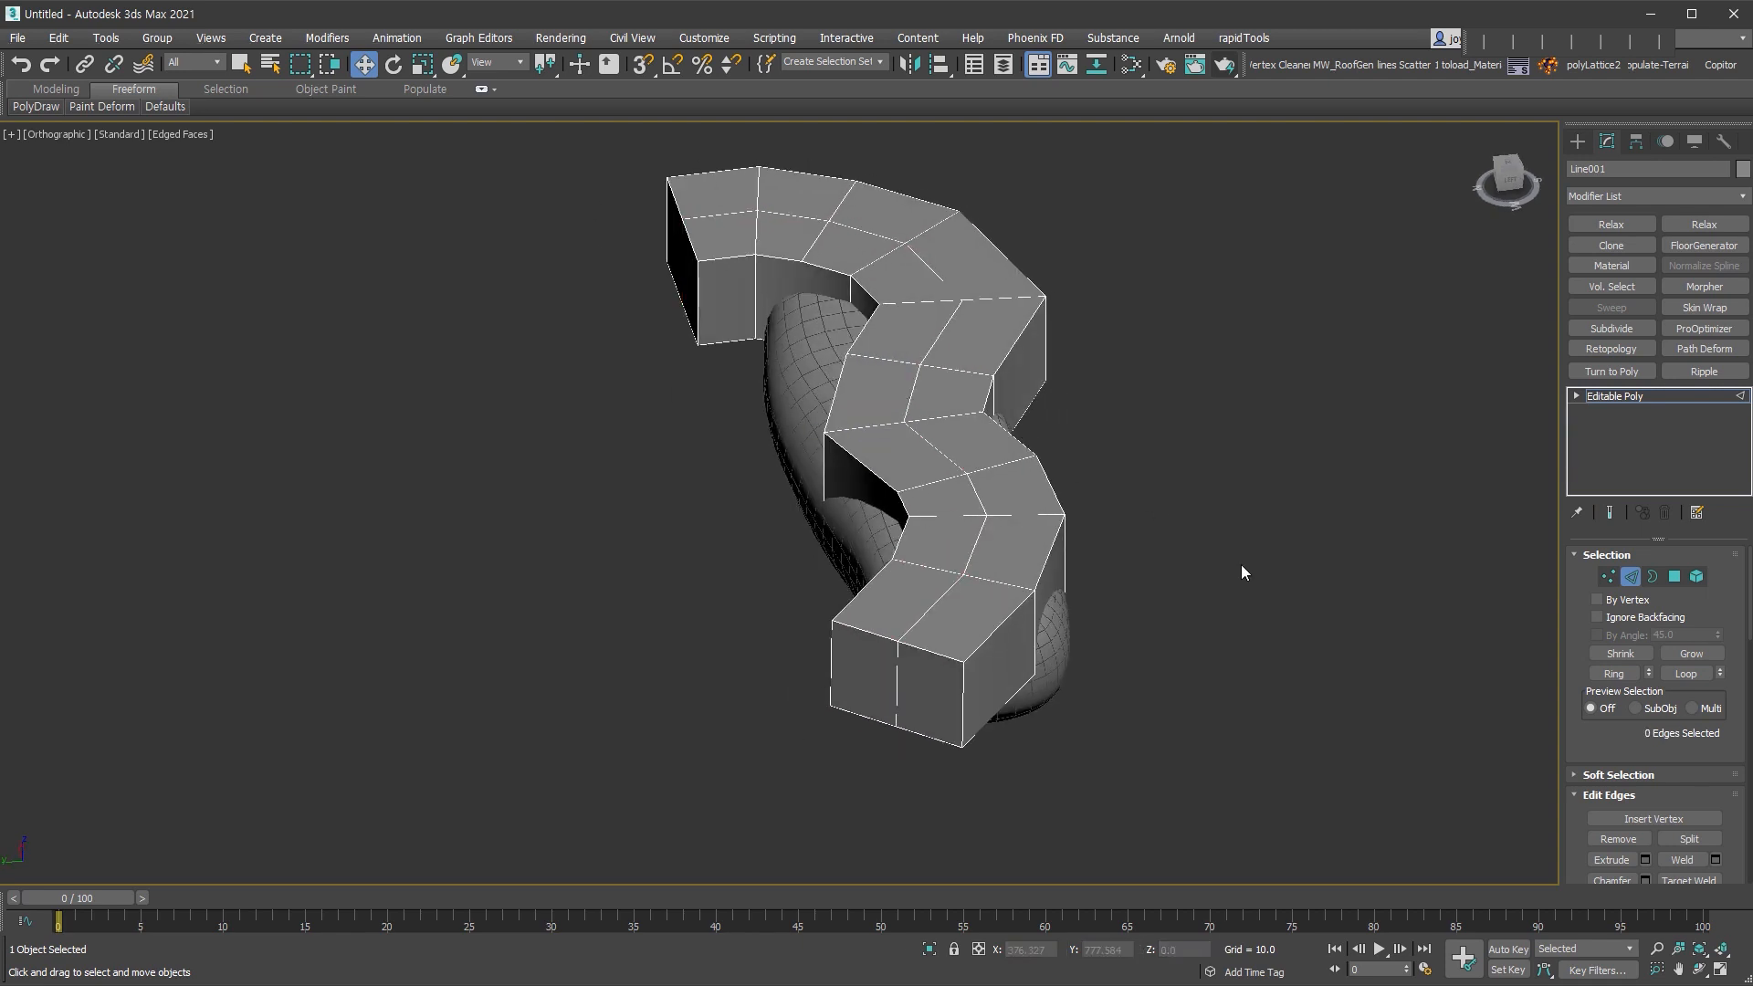
# - Use the Paint Deform Shift brush in top view to push the slab's front edge outward past the rock and soften its rear curve
pyautogui.moveTo(101, 106)
pyautogui.click(86, 151)
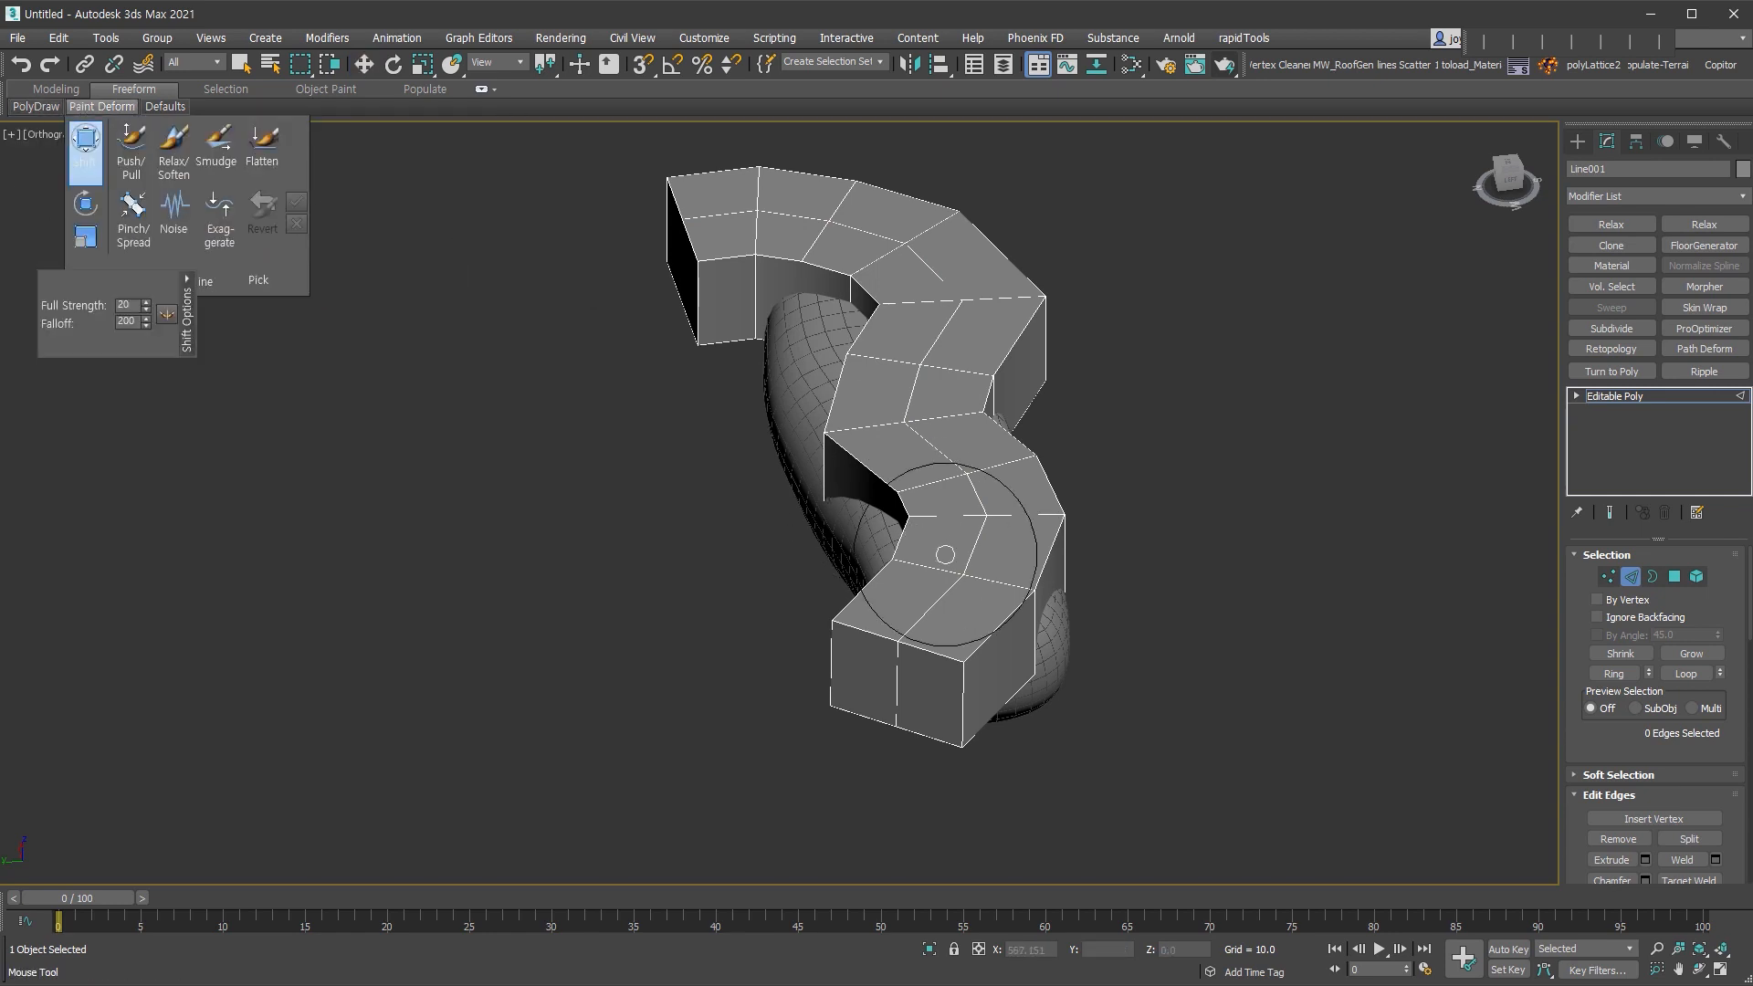
pyautogui.press('t')
pyautogui.press('z')
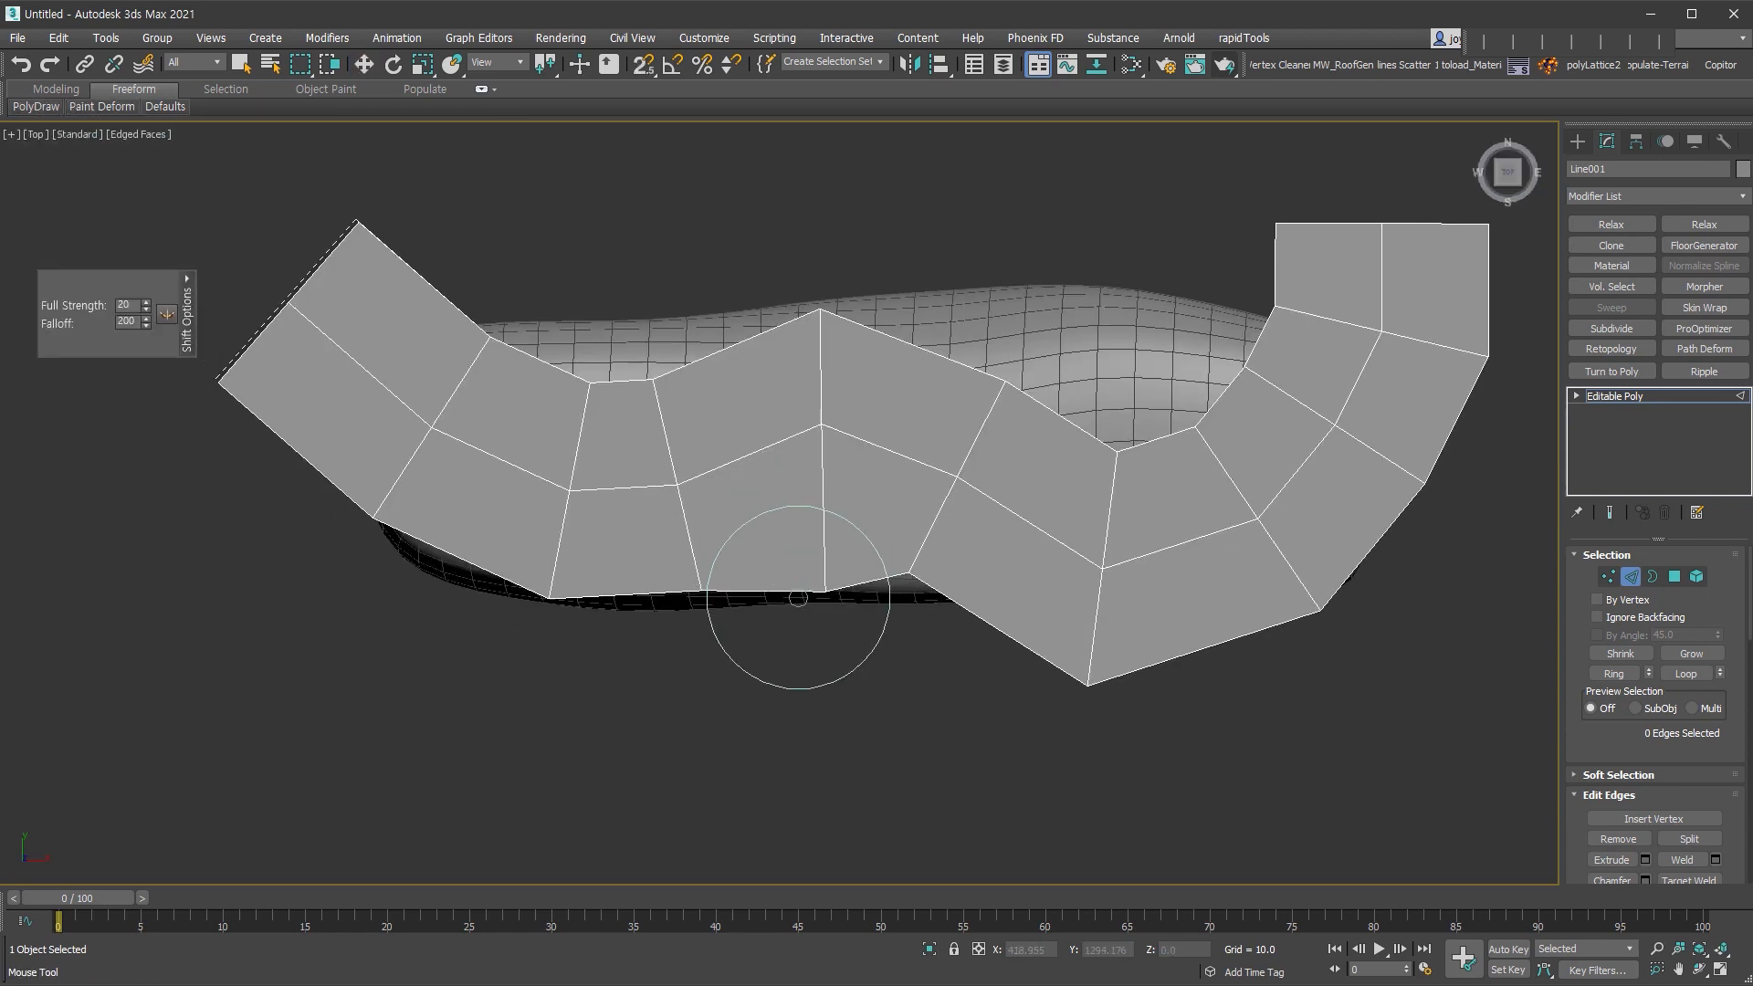
pyautogui.moveTo(892, 645)
pyautogui.mouseDown()
pyautogui.moveTo(821, 603)
pyautogui.moveTo(544, 630)
pyautogui.moveTo(368, 514)
pyautogui.moveTo(348, 581)
pyautogui.mouseUp()
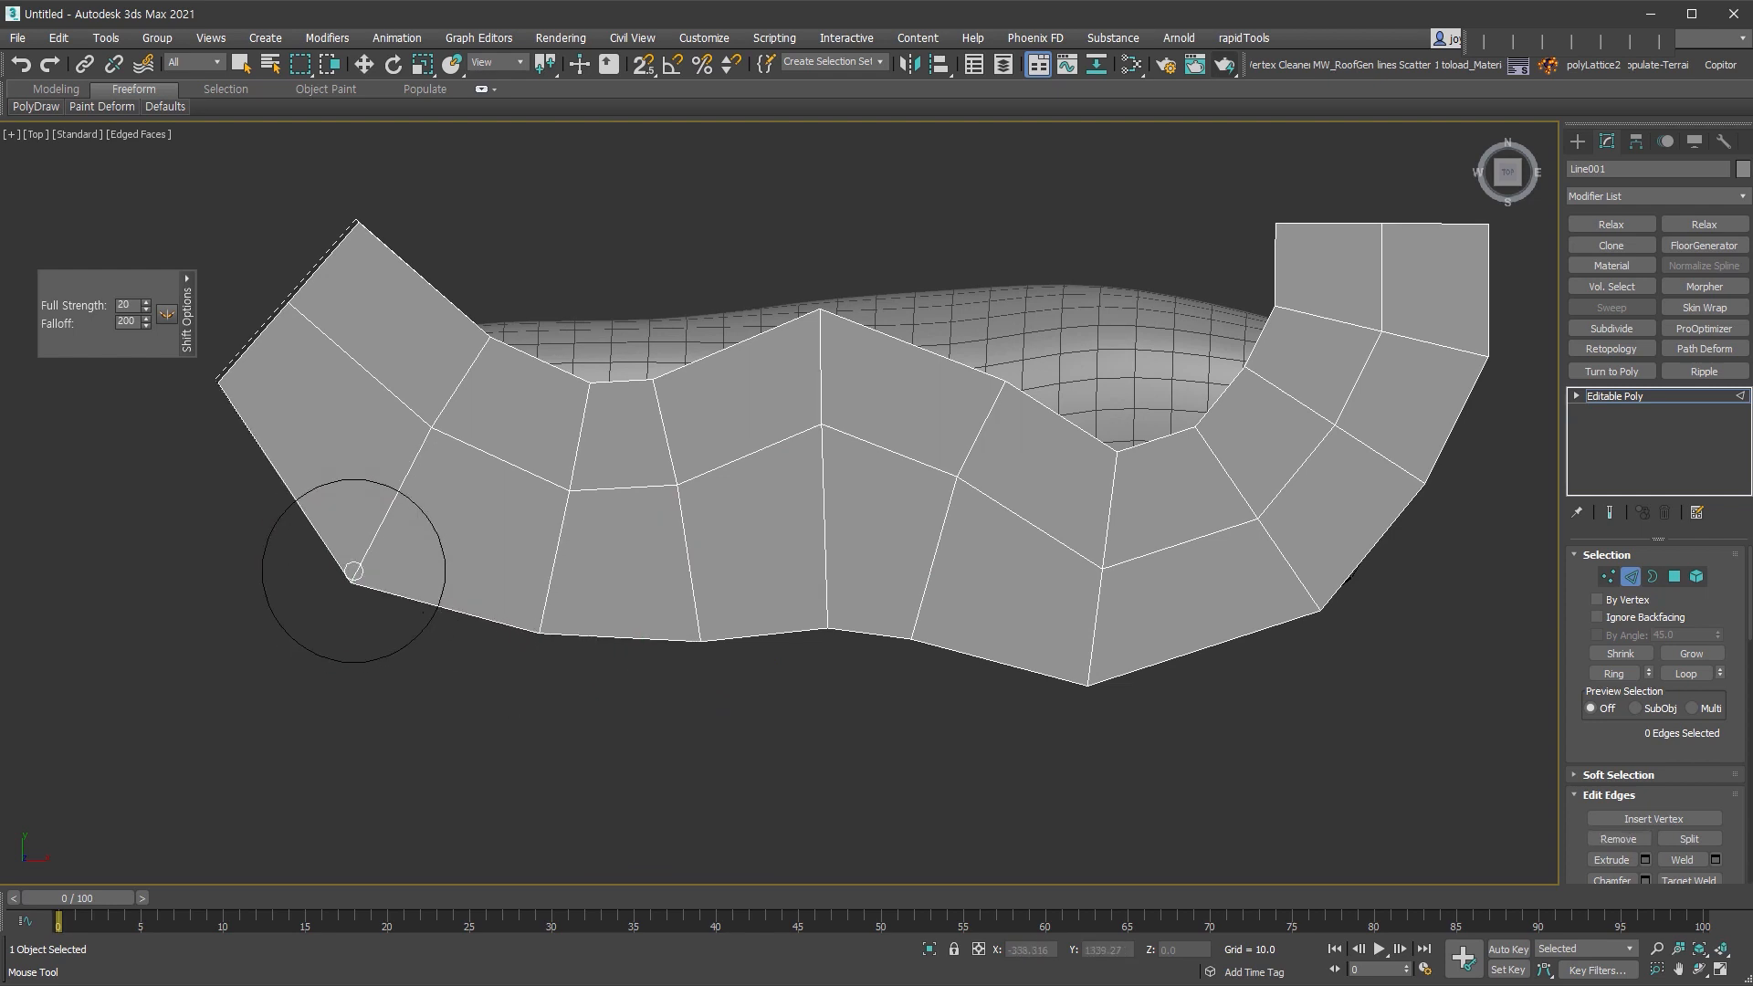
pyautogui.moveTo(820, 304); pyautogui.dragTo(819, 324)
pyautogui.moveTo(813, 440); pyautogui.dragTo(806, 472)
pyautogui.moveTo(1026, 396); pyautogui.dragTo(1007, 372)
pyautogui.moveTo(1093, 426); pyautogui.dragTo(1101, 430)
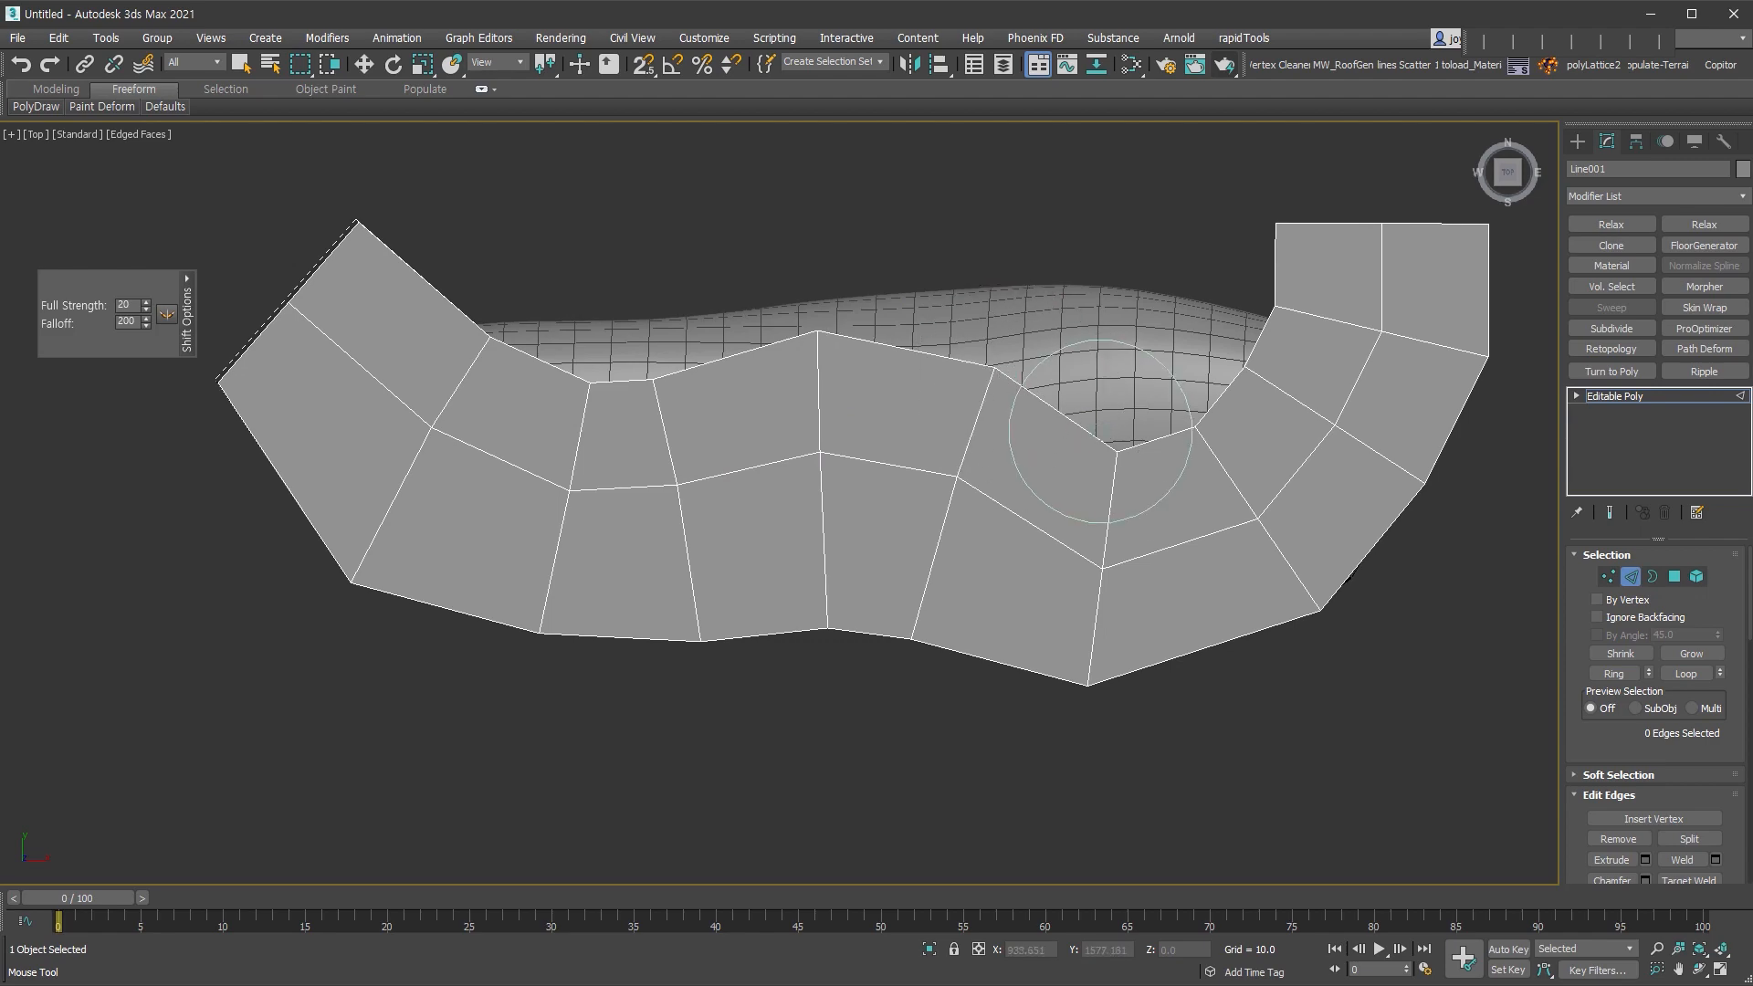
# - Connect the crosswise edges on the slab's underside between its middle loop and rear edge to add a lengthwise edge row
pyautogui.moveTo(1272, 736)
pyautogui.keyDown('alt'); pyautogui.mouseDown(button='middle')
pyautogui.moveTo(1337, 580)
pyautogui.moveTo(1378, 536)
pyautogui.moveTo(1544, 557)
pyautogui.moveTo(1401, 625)
pyautogui.moveTo(1436, 584)
pyautogui.moveTo(1468, 578)
pyautogui.mouseUp(button='middle'); pyautogui.keyUp('alt')
pyautogui.press('w')
pyautogui.hotkey('alt', 'x')
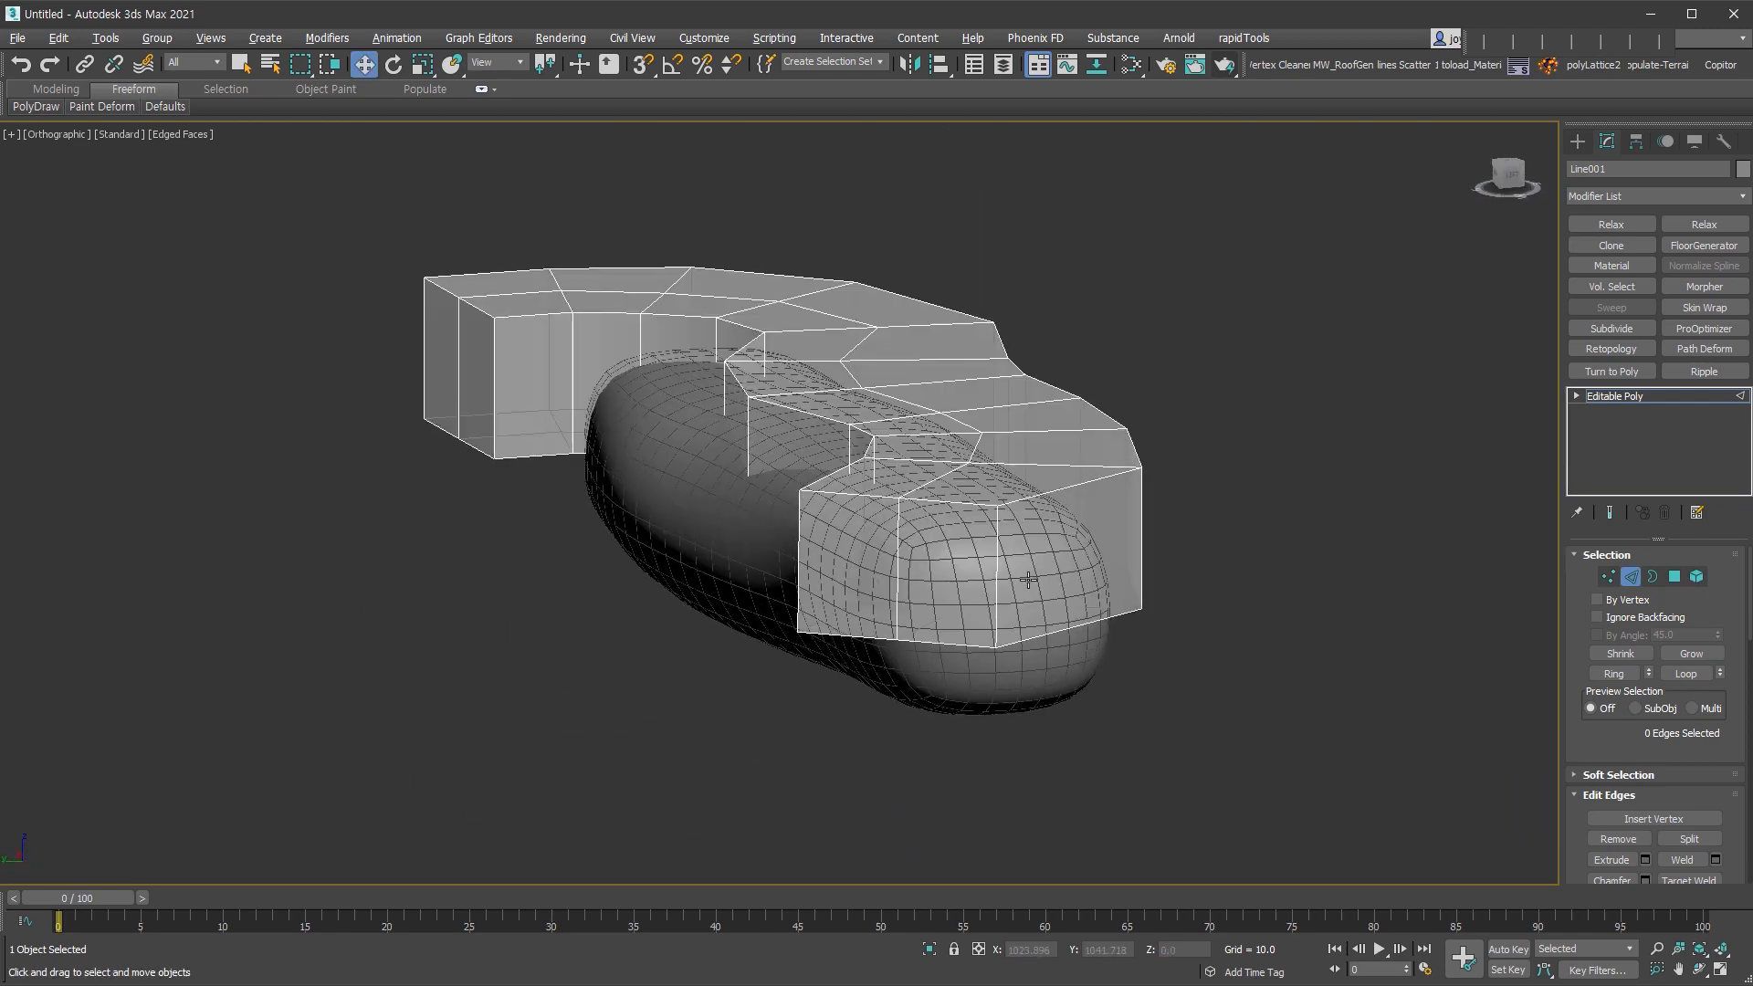
pyautogui.keyDown('alt'); pyautogui.moveTo(869, 543); pyautogui.dragTo(837, 567, button='middle'); pyautogui.keyUp('alt')
pyautogui.press('F3')
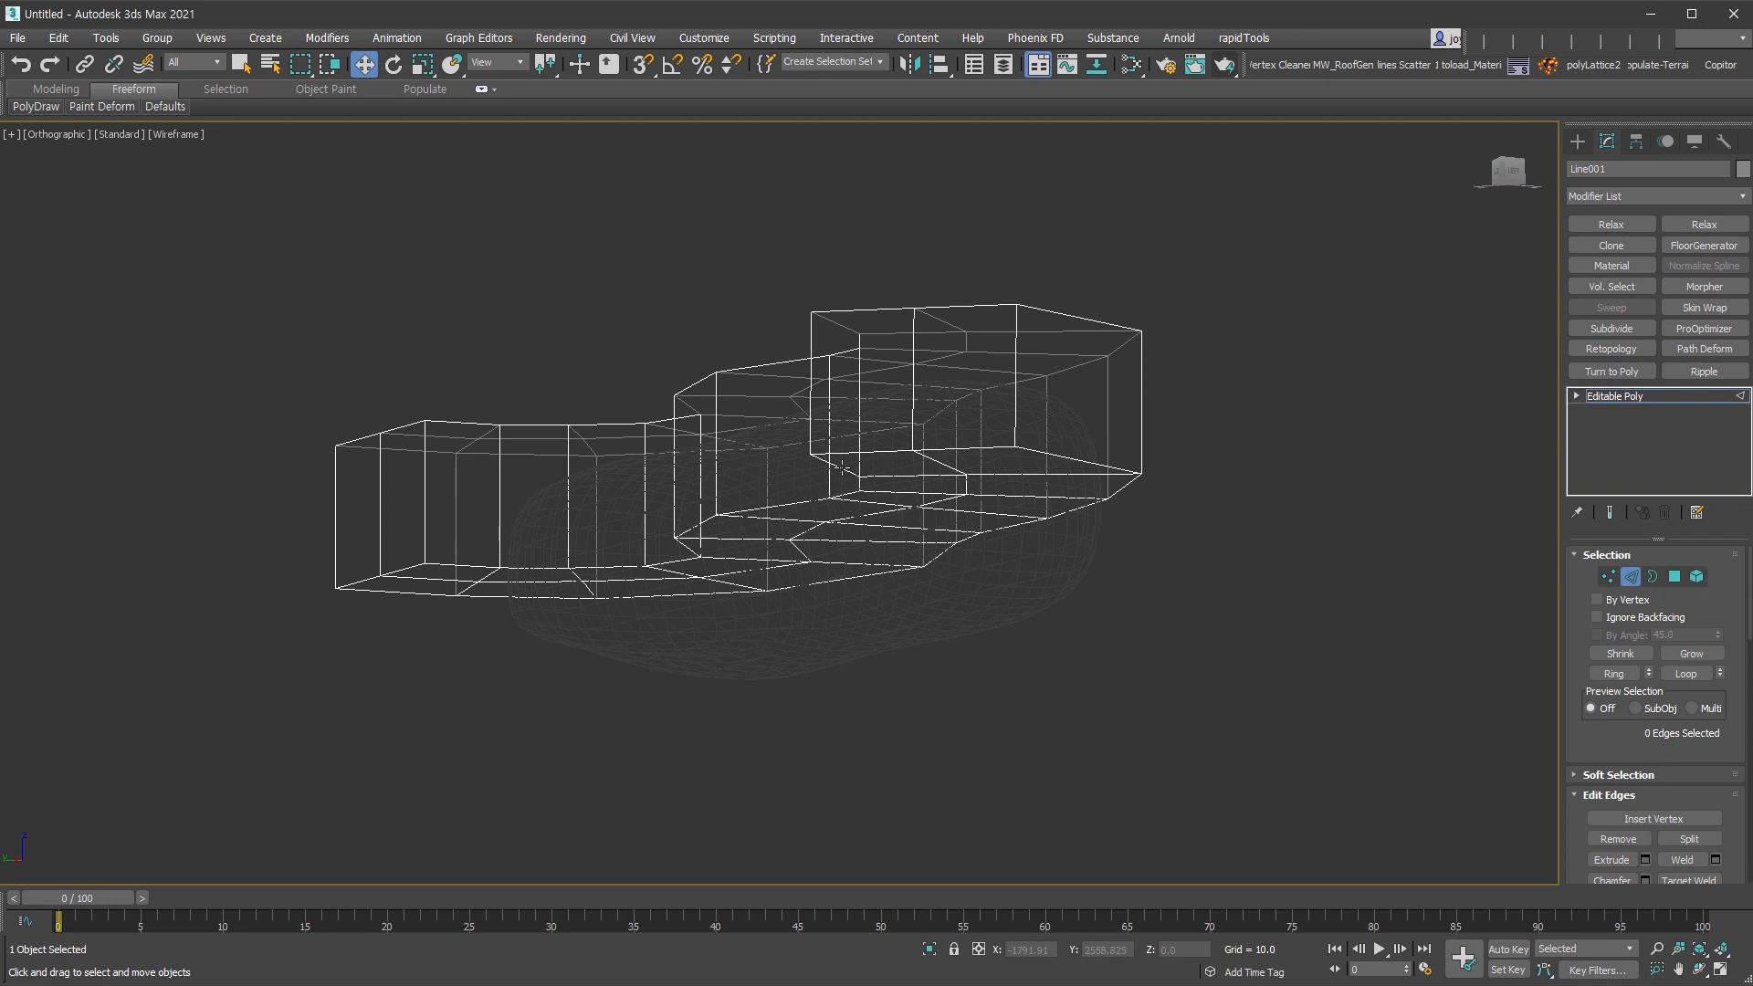
pyautogui.scroll(5, 842, 468)
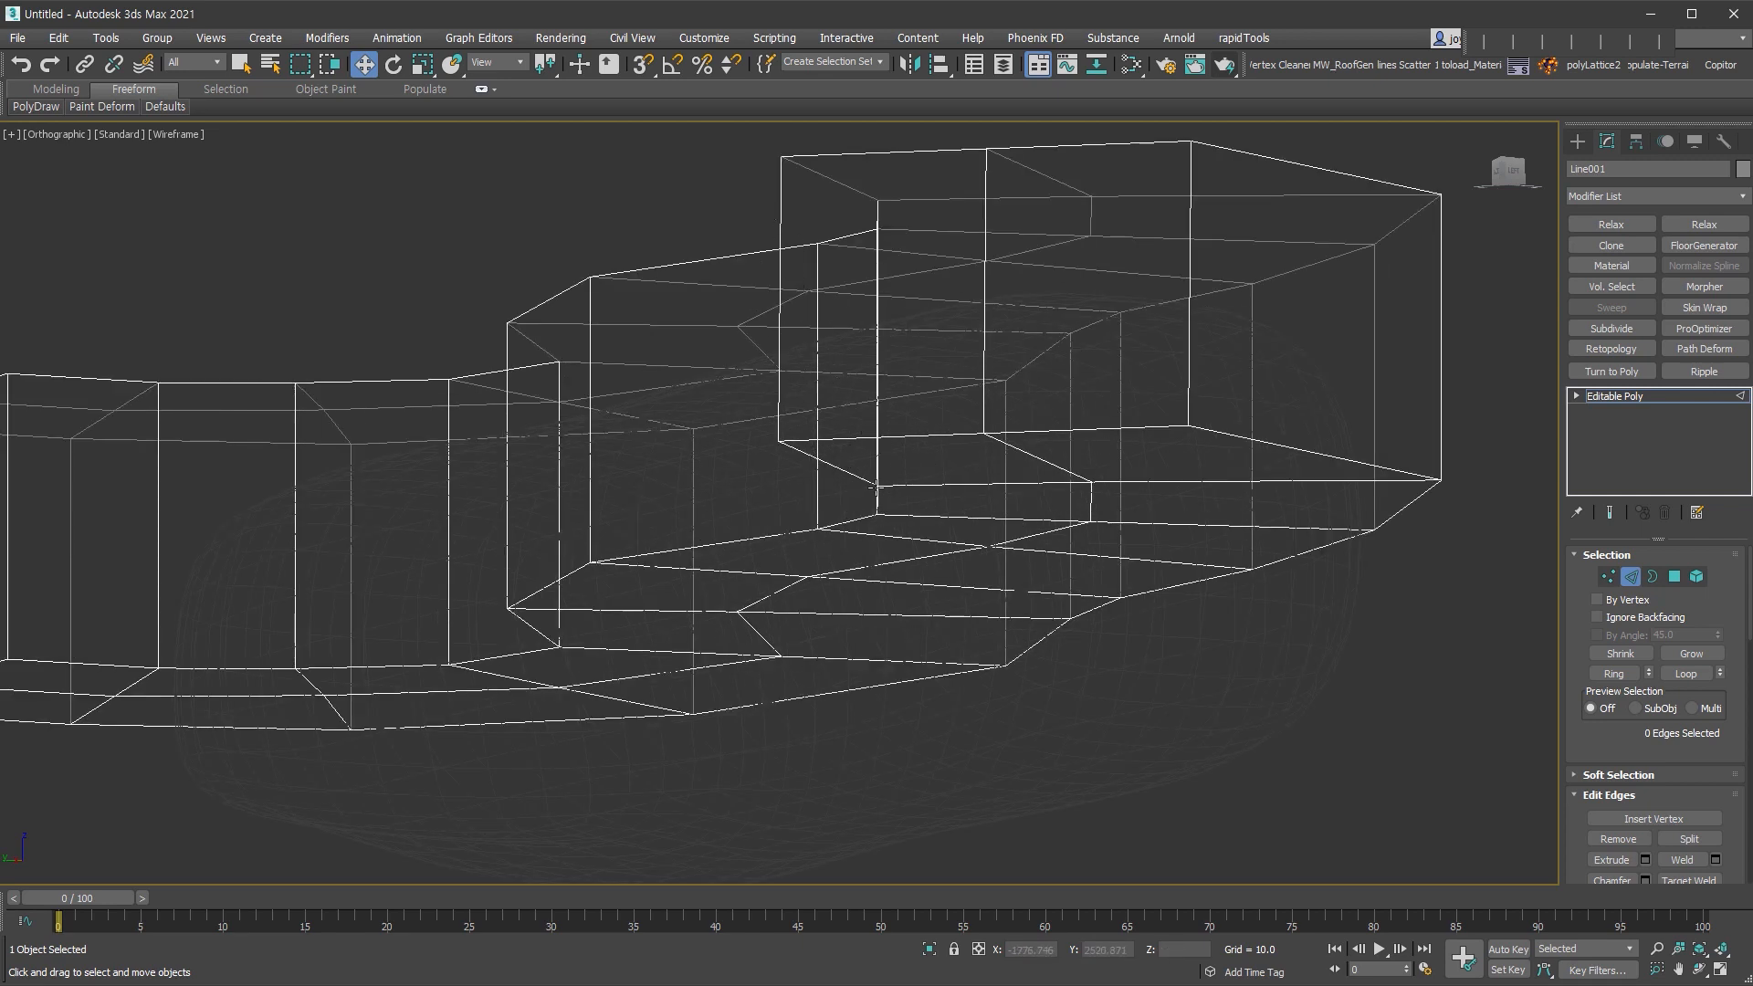
pyautogui.moveTo(952, 462); pyautogui.dragTo(1100, 440, button='middle')
pyautogui.click(1084, 438)
pyautogui.hotkey('alt', 'r')
pyautogui.keyDown('alt'); pyautogui.moveTo(1175, 594); pyautogui.dragTo(1279, 540, button='middle'); pyautogui.keyUp('alt')
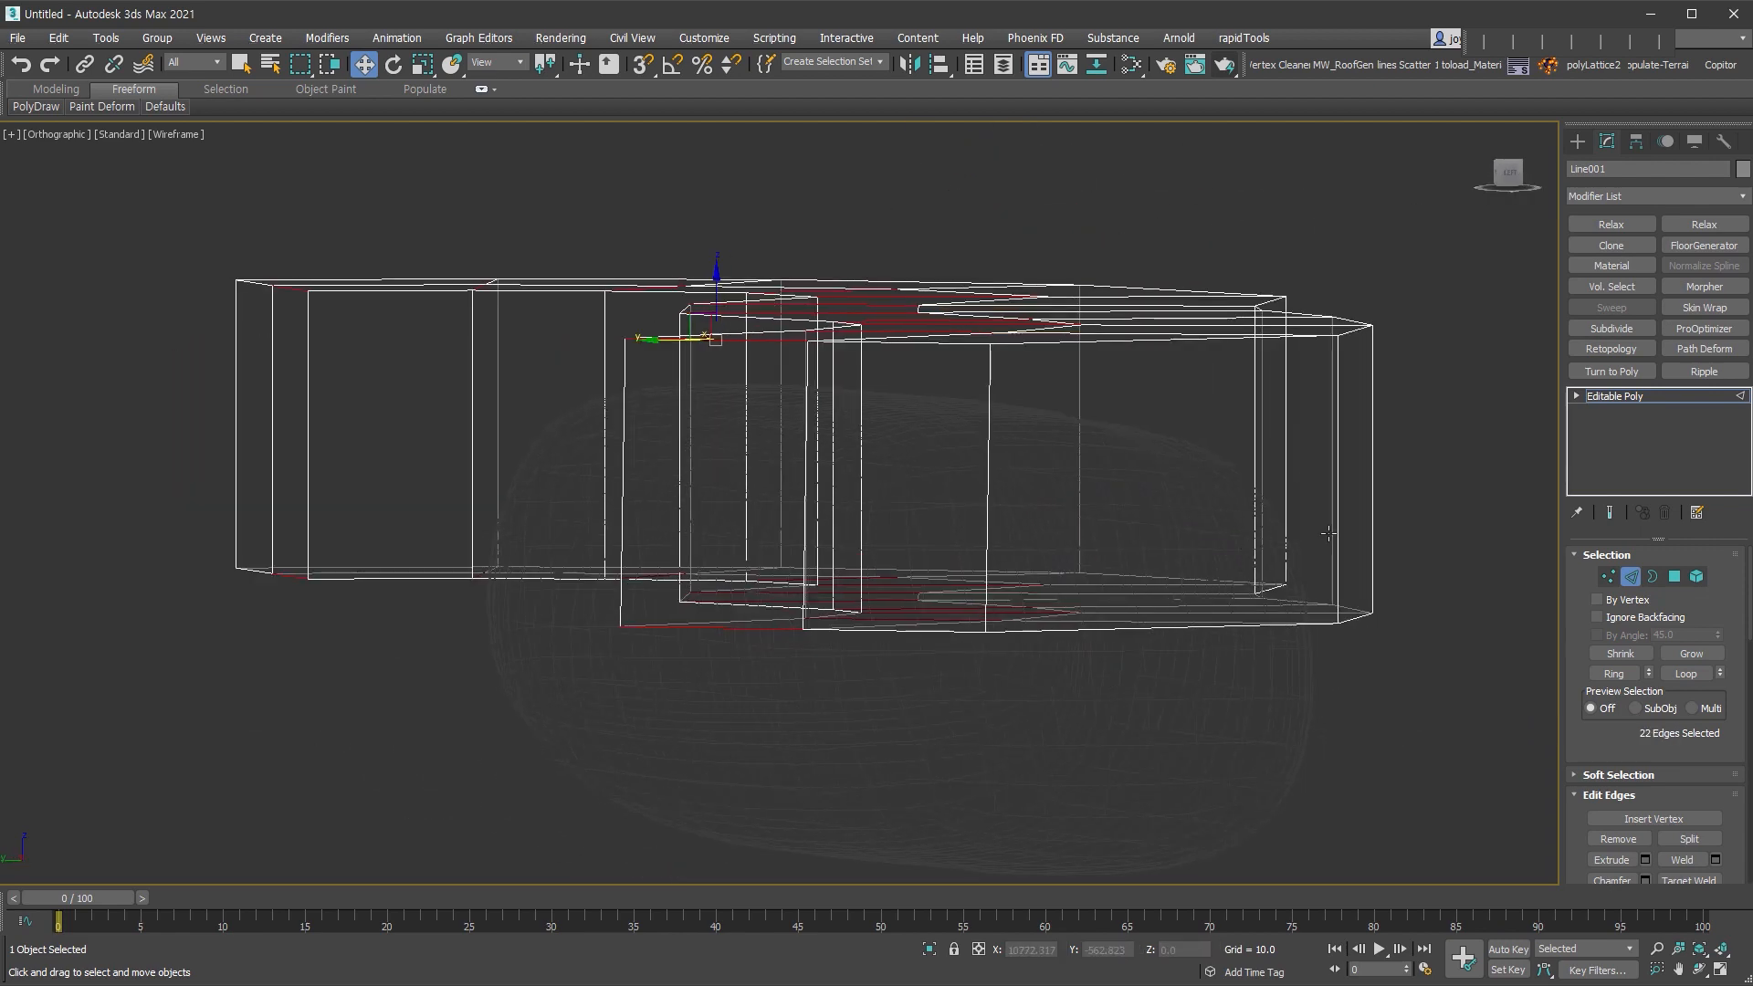
pyautogui.keyDown('alt'); pyautogui.moveTo(227, 192); pyautogui.dragTo(219, 189); pyautogui.keyUp('alt')
pyautogui.keyDown('alt'); pyautogui.moveTo(803, 366); pyautogui.dragTo(823, 334, button='middle'); pyautogui.keyUp('alt')
pyautogui.hotkey('ctrl', 'shift', 'e')
# - Remove the slab's lower rear lengthwise edges so the back face slants inward toward the underside
pyautogui.keyDown('alt'); pyautogui.moveTo(713, 192); pyautogui.dragTo(804, 236, button='middle'); pyautogui.keyUp('alt')
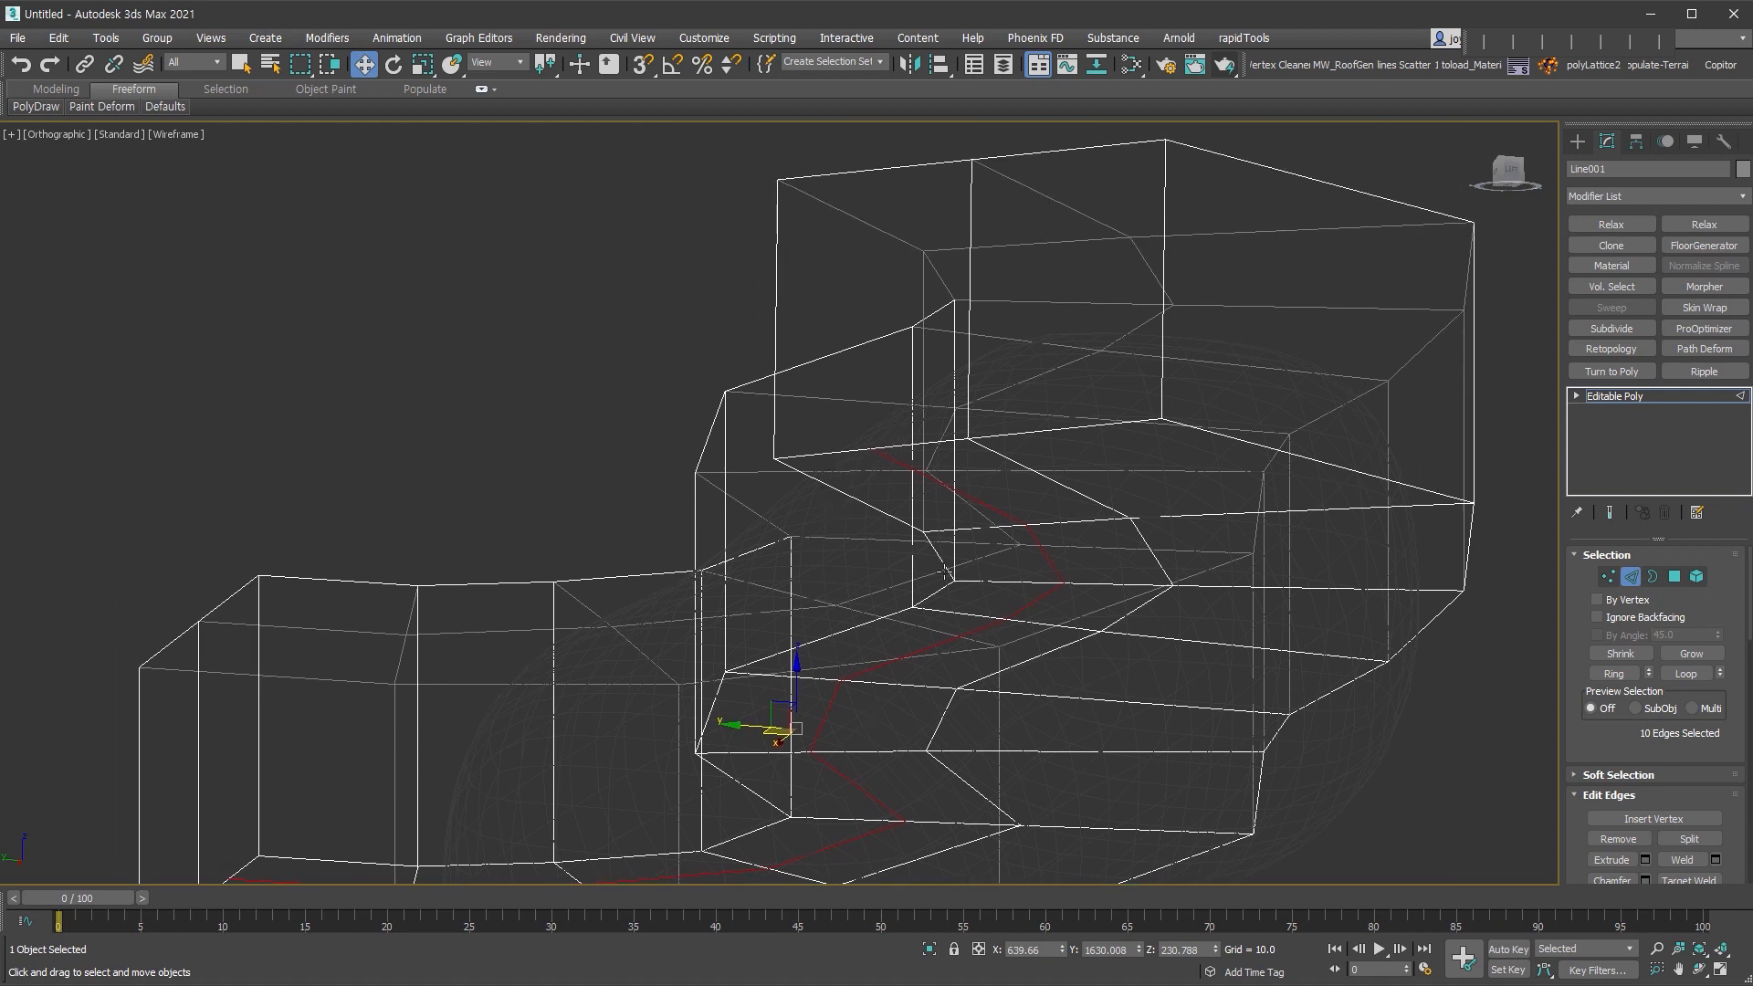
pyautogui.doubleClick(858, 501)
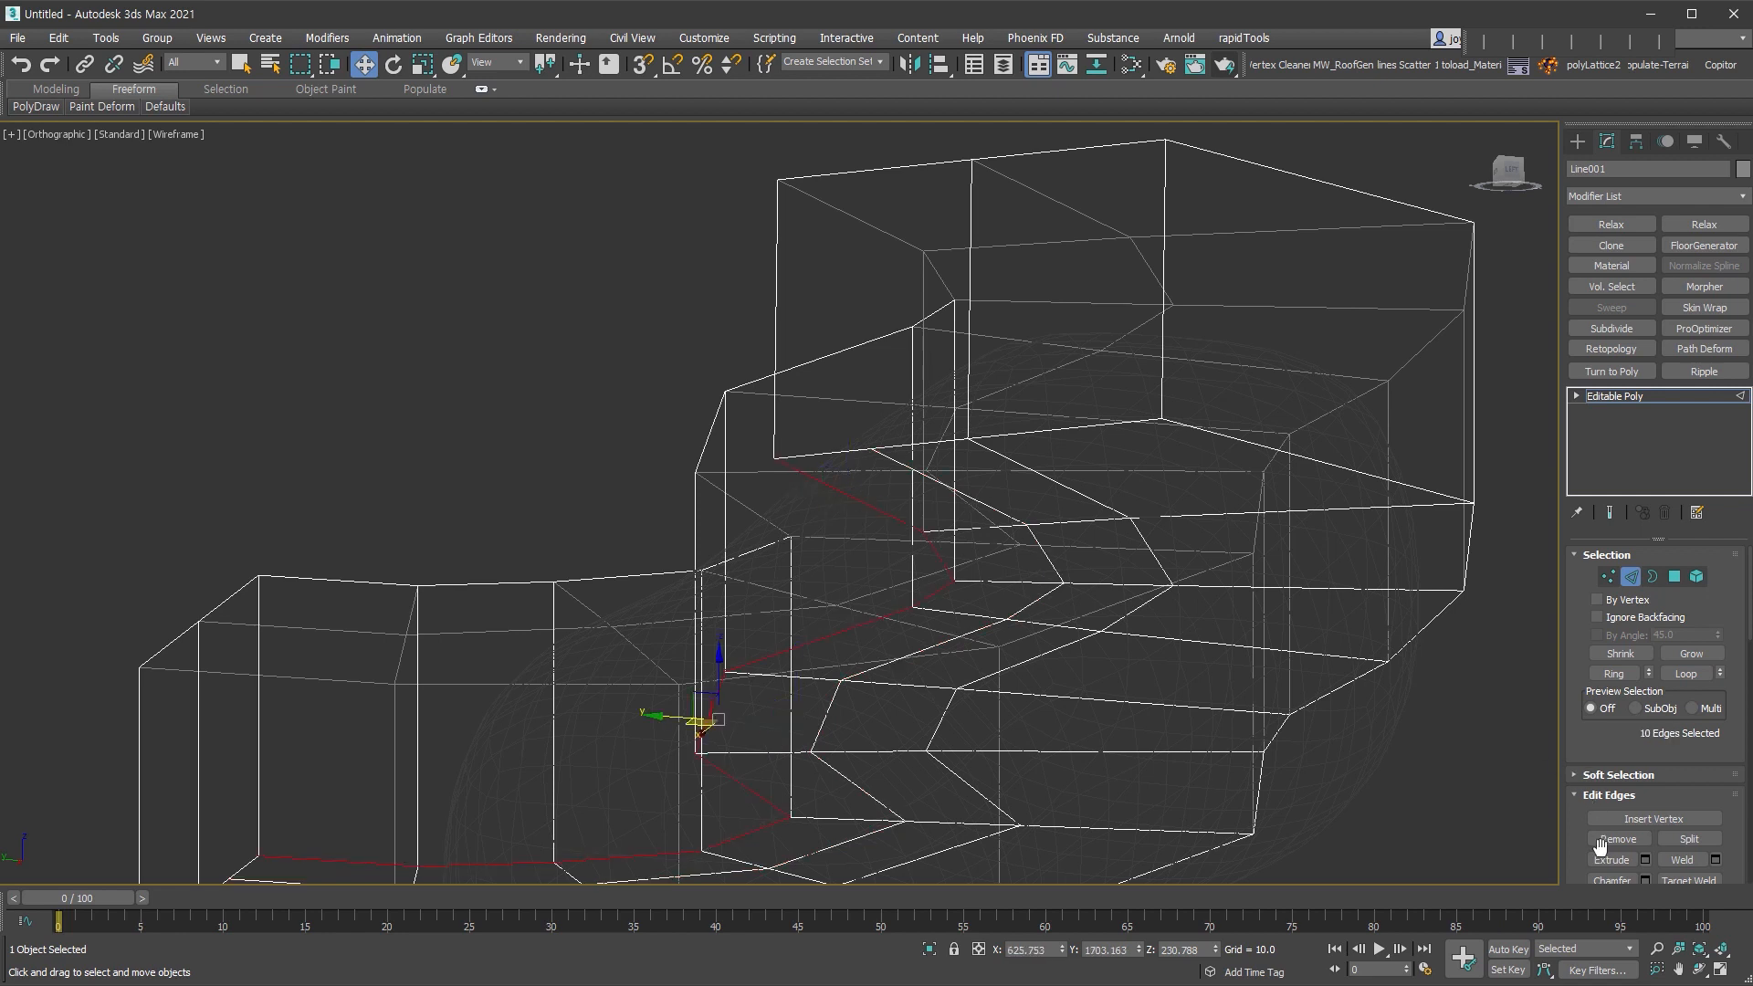
pyautogui.click(1608, 842)
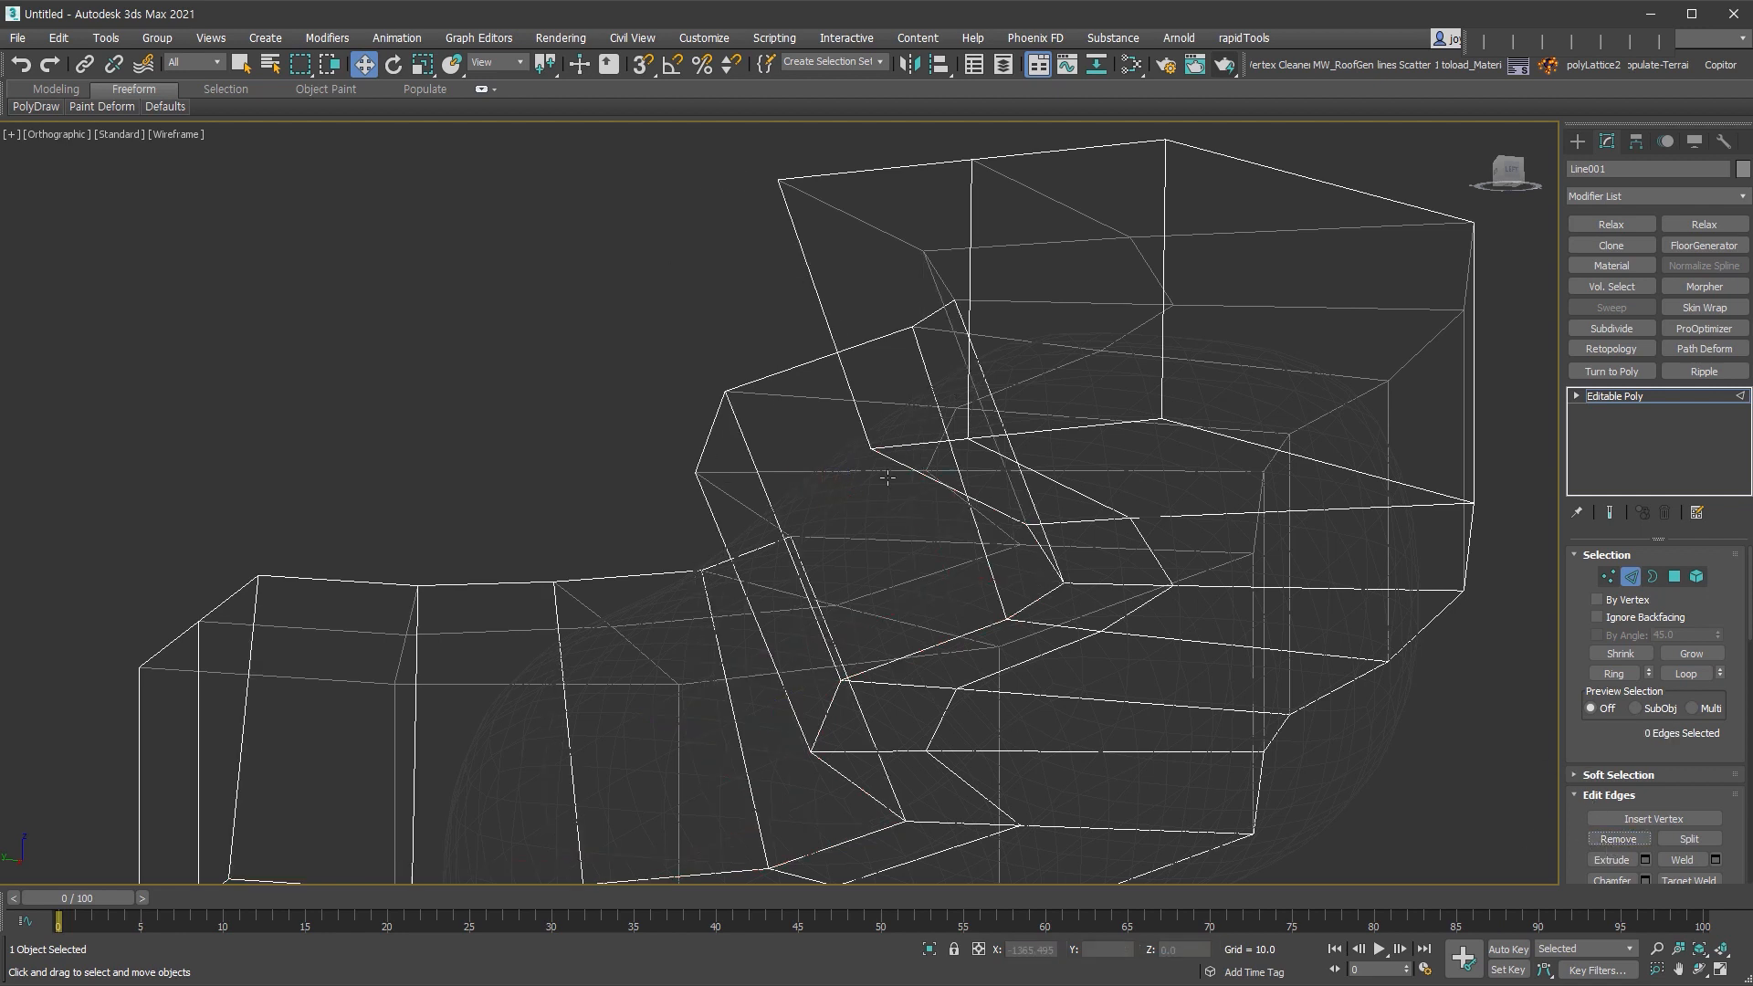
pyautogui.scroll(-3, 1283, 351)
pyautogui.keyDown('alt'); pyautogui.moveTo(1283, 350); pyautogui.dragTo(1150, 518, button='middle'); pyautogui.keyUp('alt')
pyautogui.scroll(2, 1289, 562)
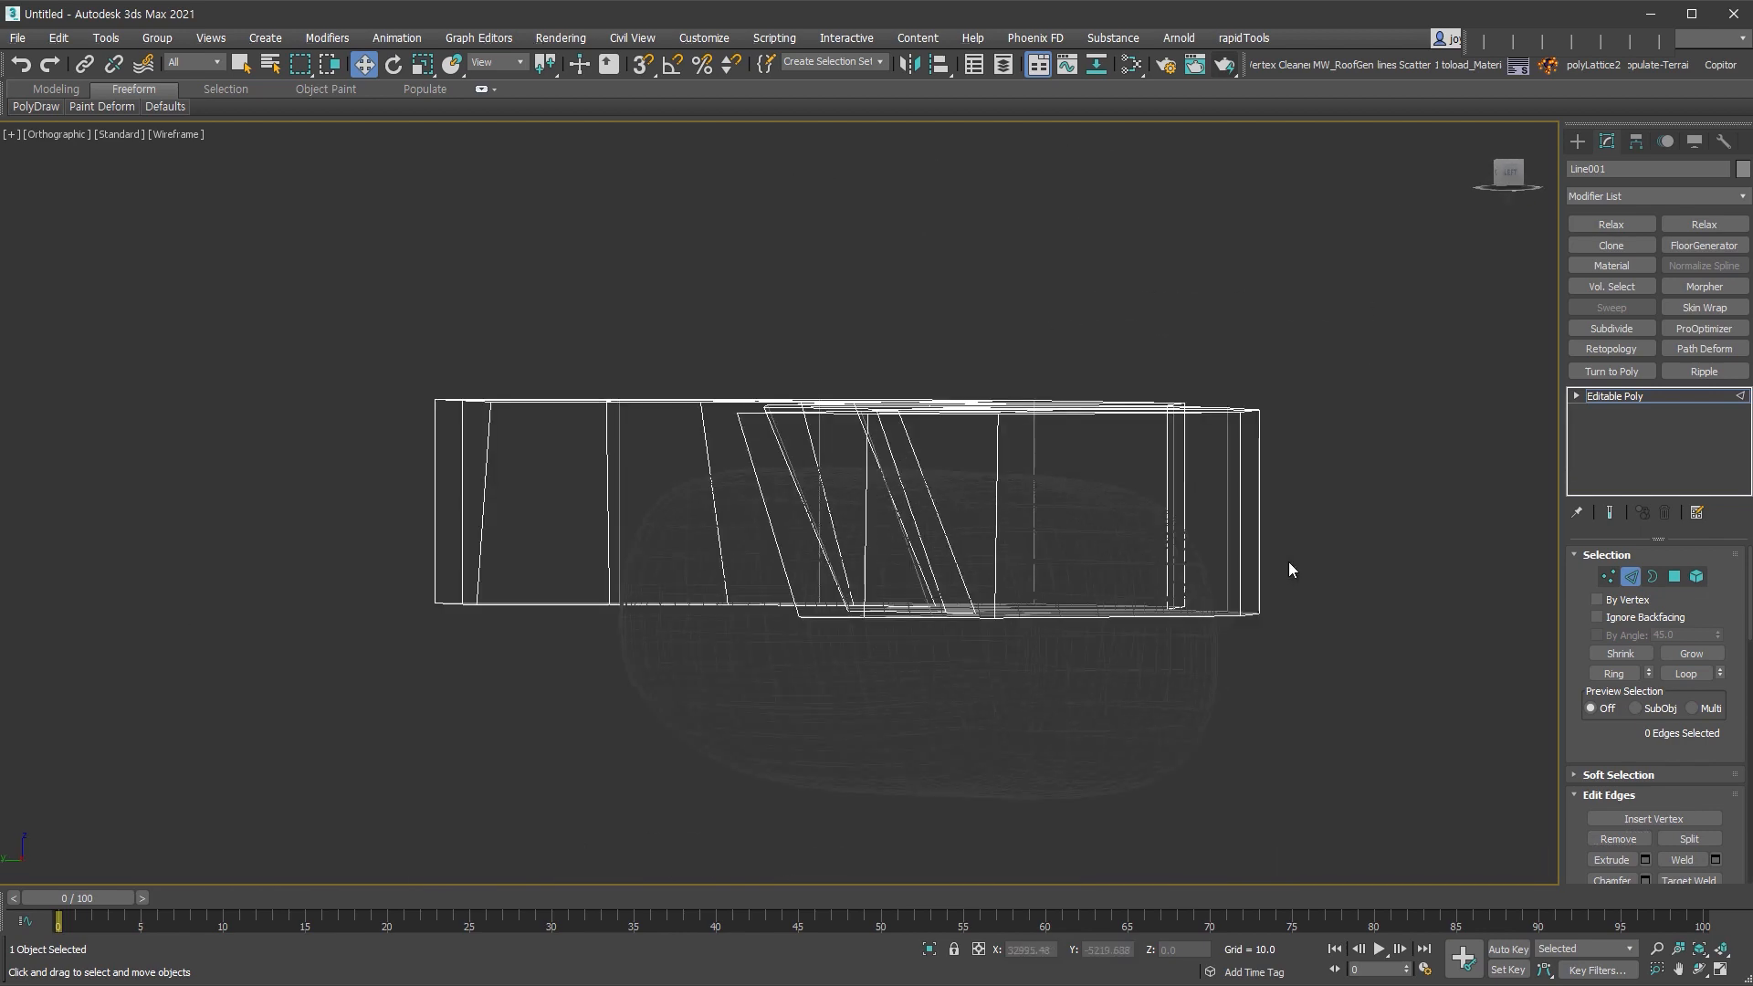
# - Apply TurboSmooth to the slab and insert horizontal edge loops near the bottom and top of its sides in the base mesh
pyautogui.press('2')
pyautogui.hotkey('ctrl', 't')
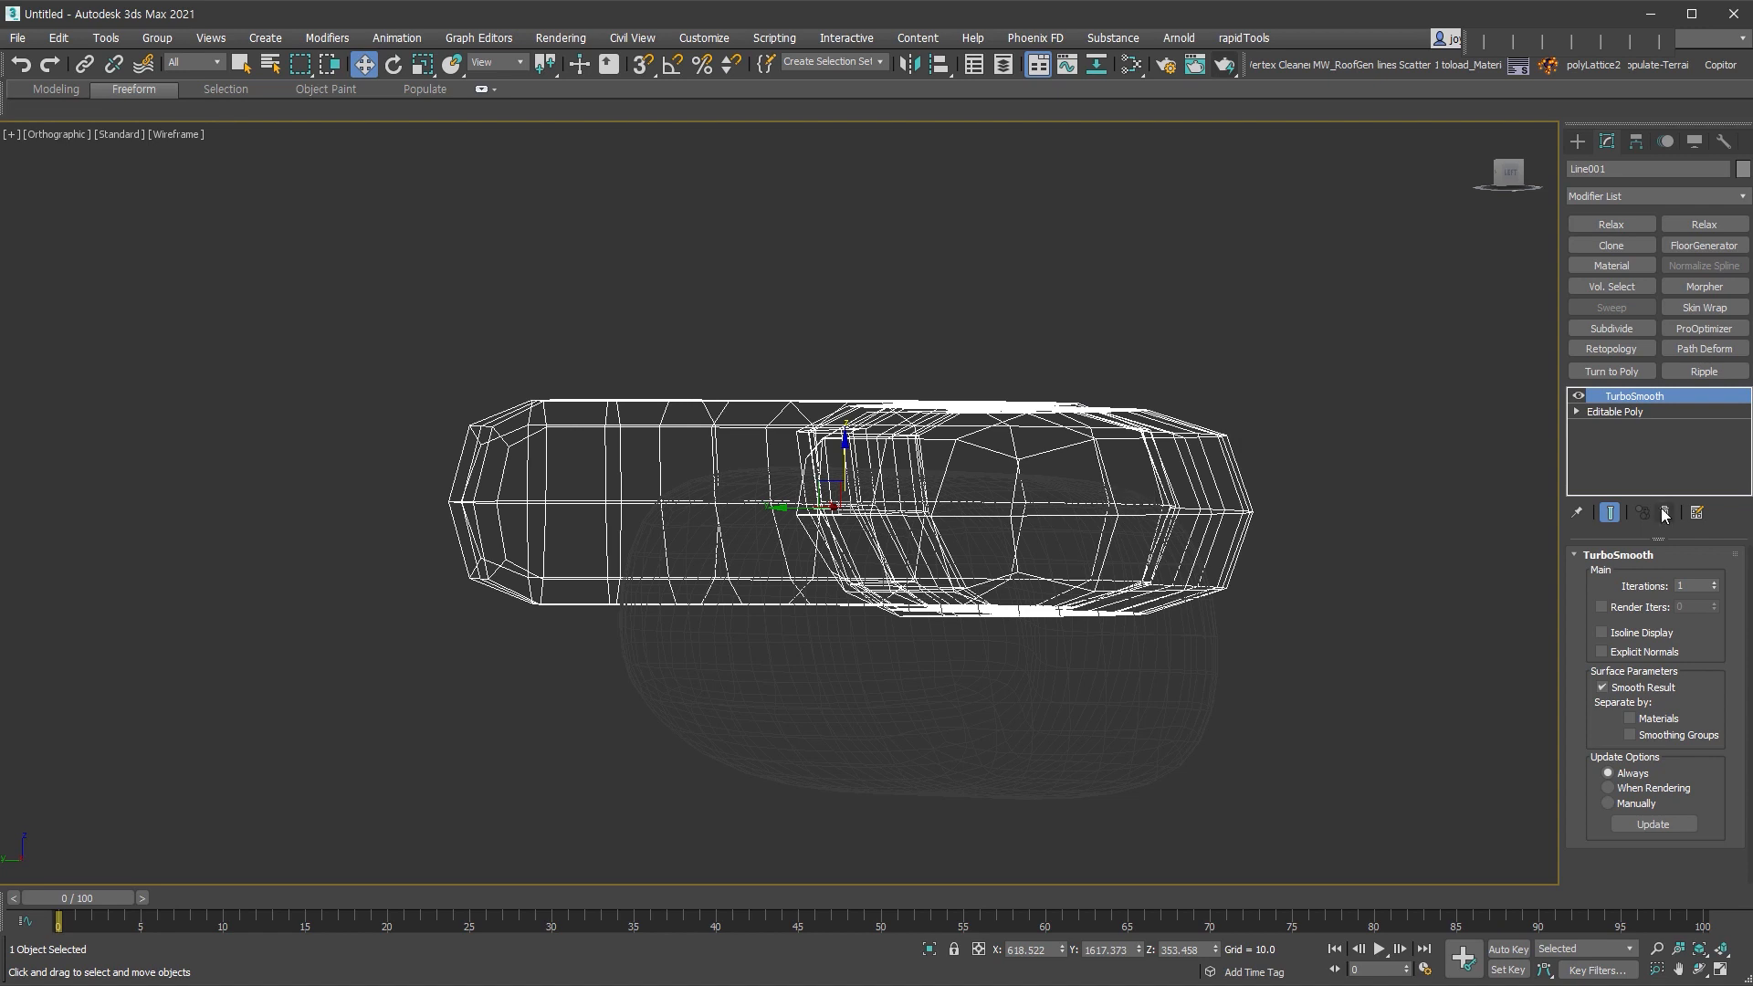
pyautogui.click(1669, 411)
pyautogui.hotkey('alt', 'c')
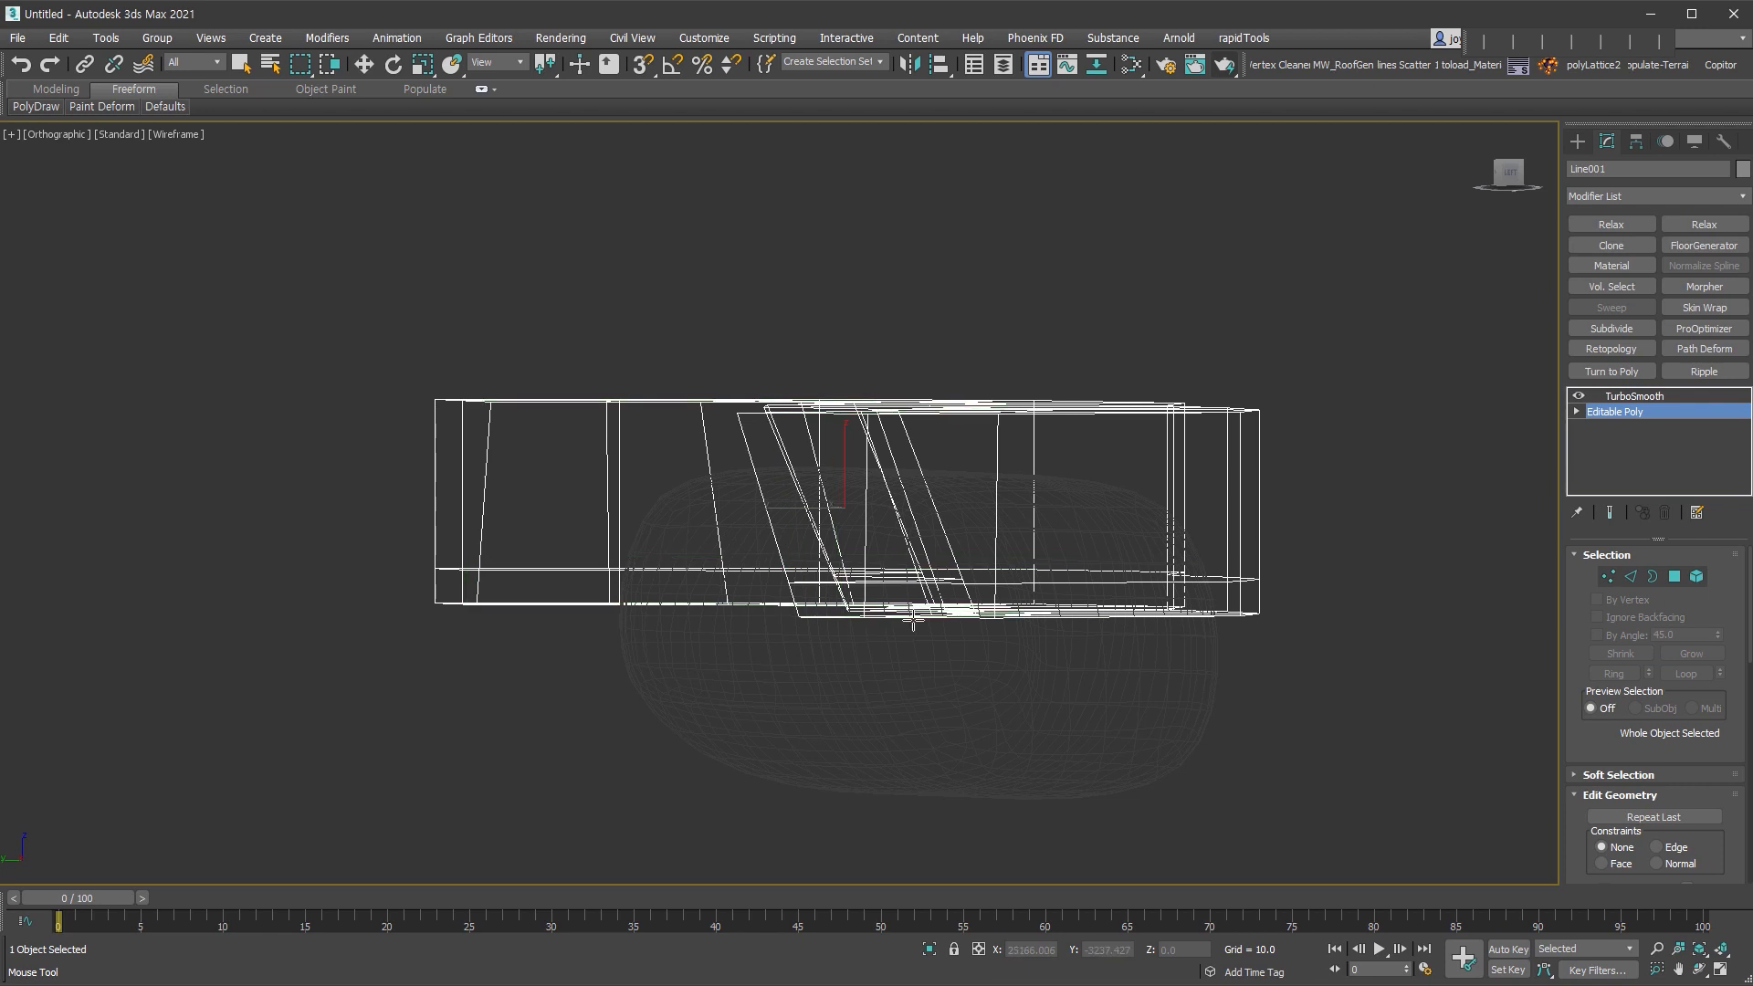
pyautogui.click(800, 596)
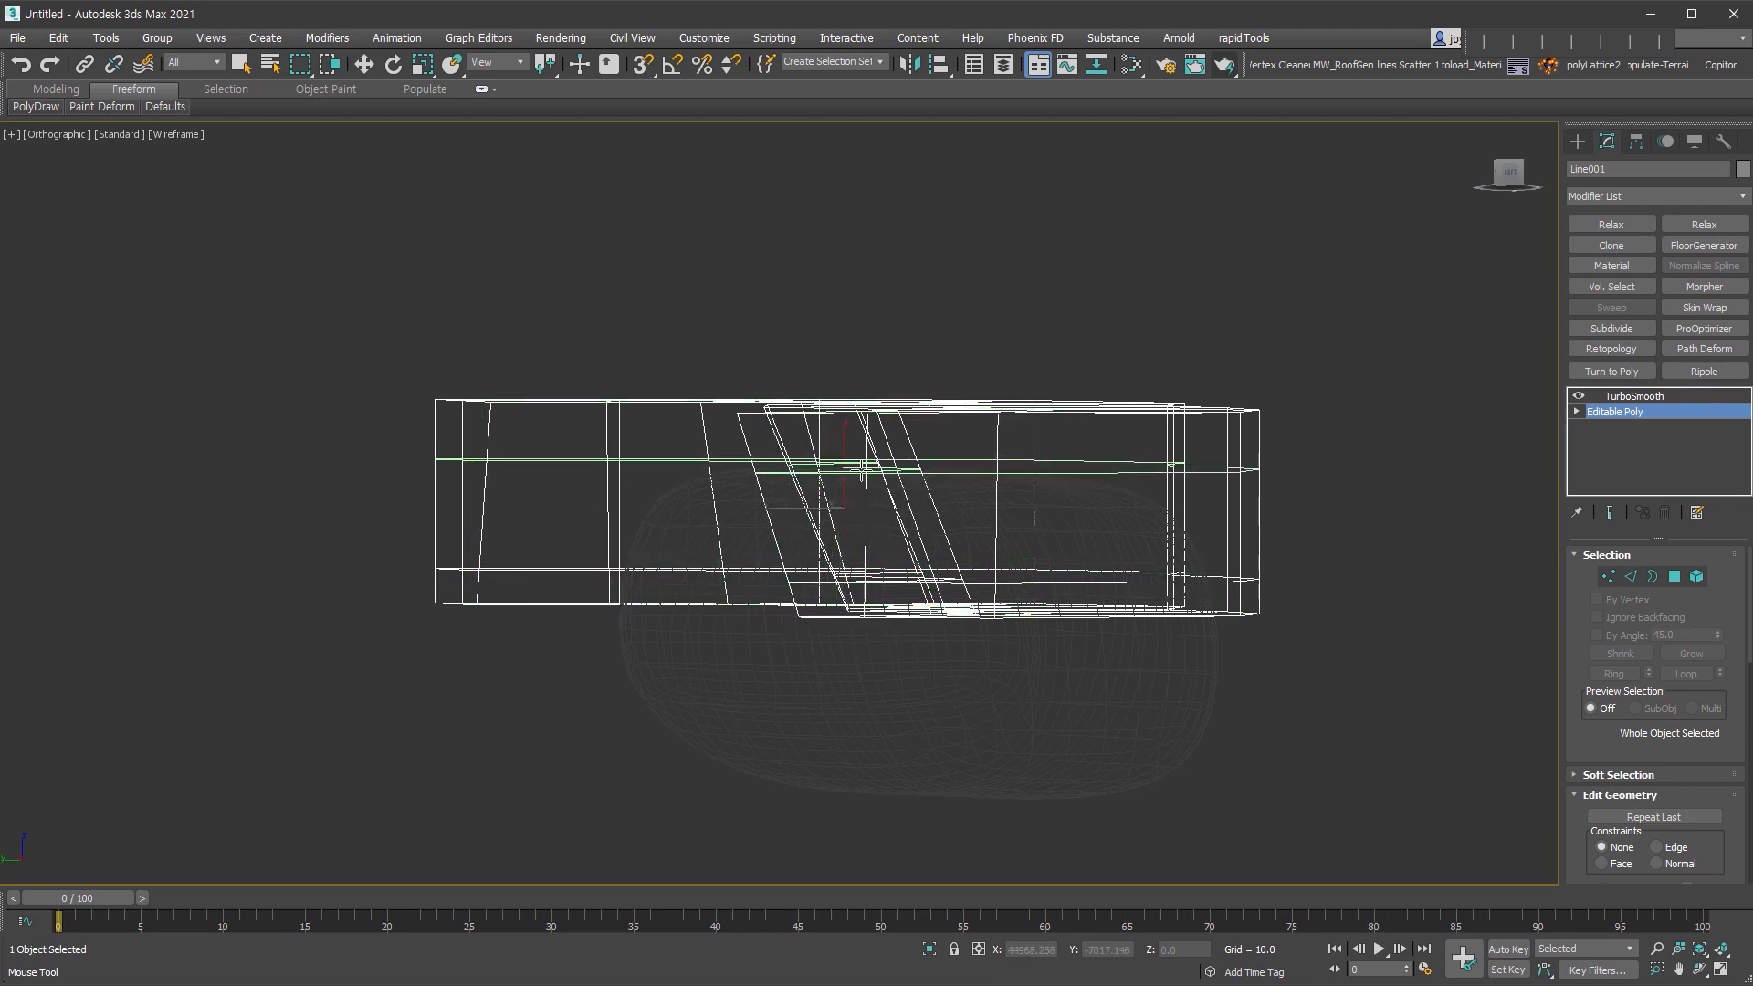
pyautogui.click(870, 457)
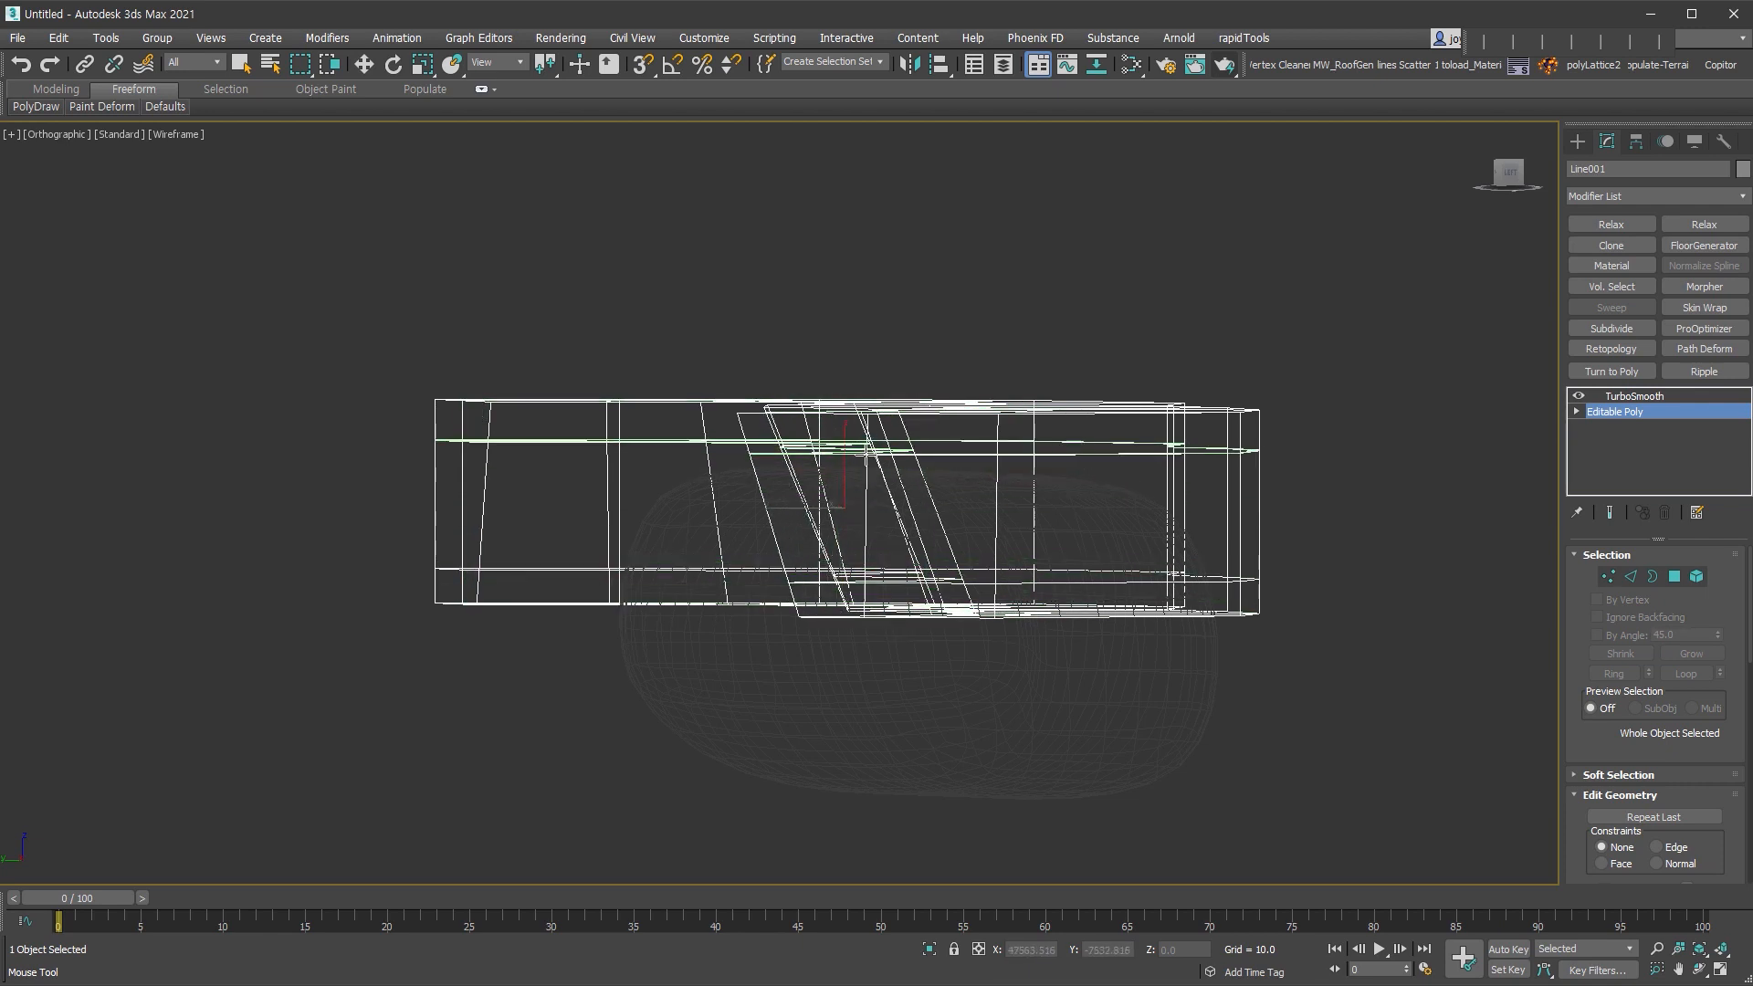
pyautogui.rightClick(871, 461)
pyautogui.press('1')
pyautogui.click(1697, 397)
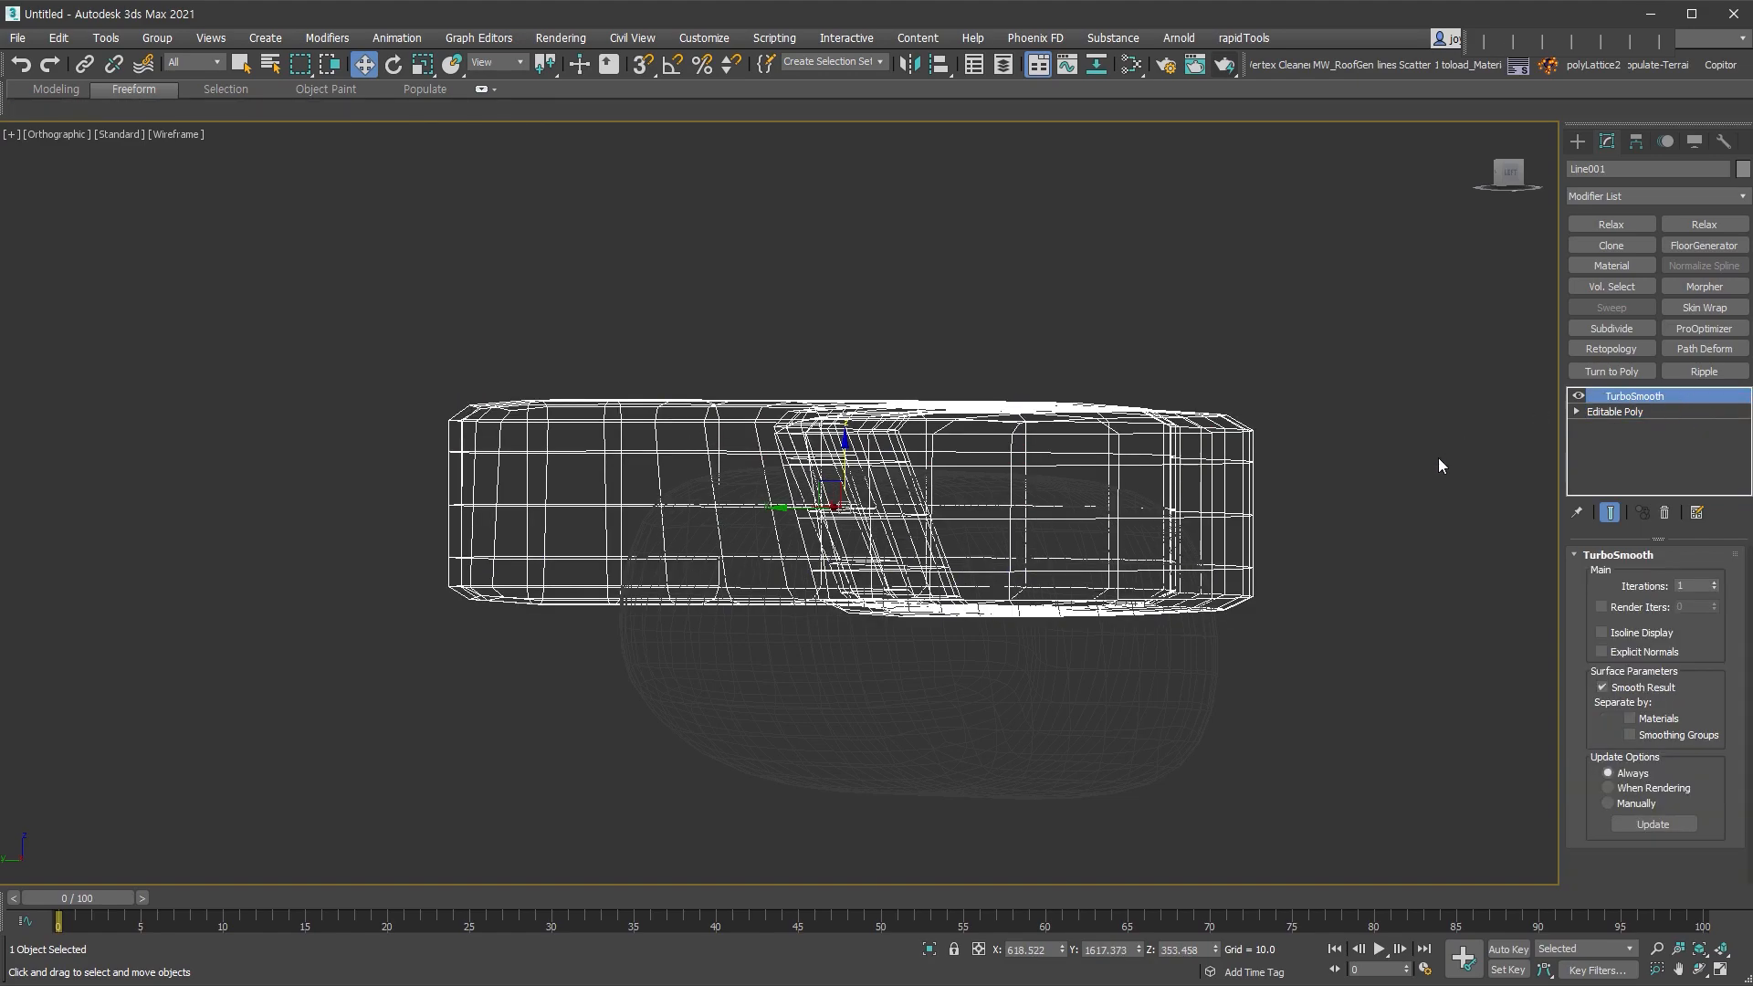
# - In shaded view, raise the slab to Z 375.427 and set its TurboSmooth iterations to 2
pyautogui.press('F3')
pyautogui.keyDown('alt'); pyautogui.moveTo(1326, 562); pyautogui.dragTo(1249, 556, button='middle'); pyautogui.keyUp('alt')
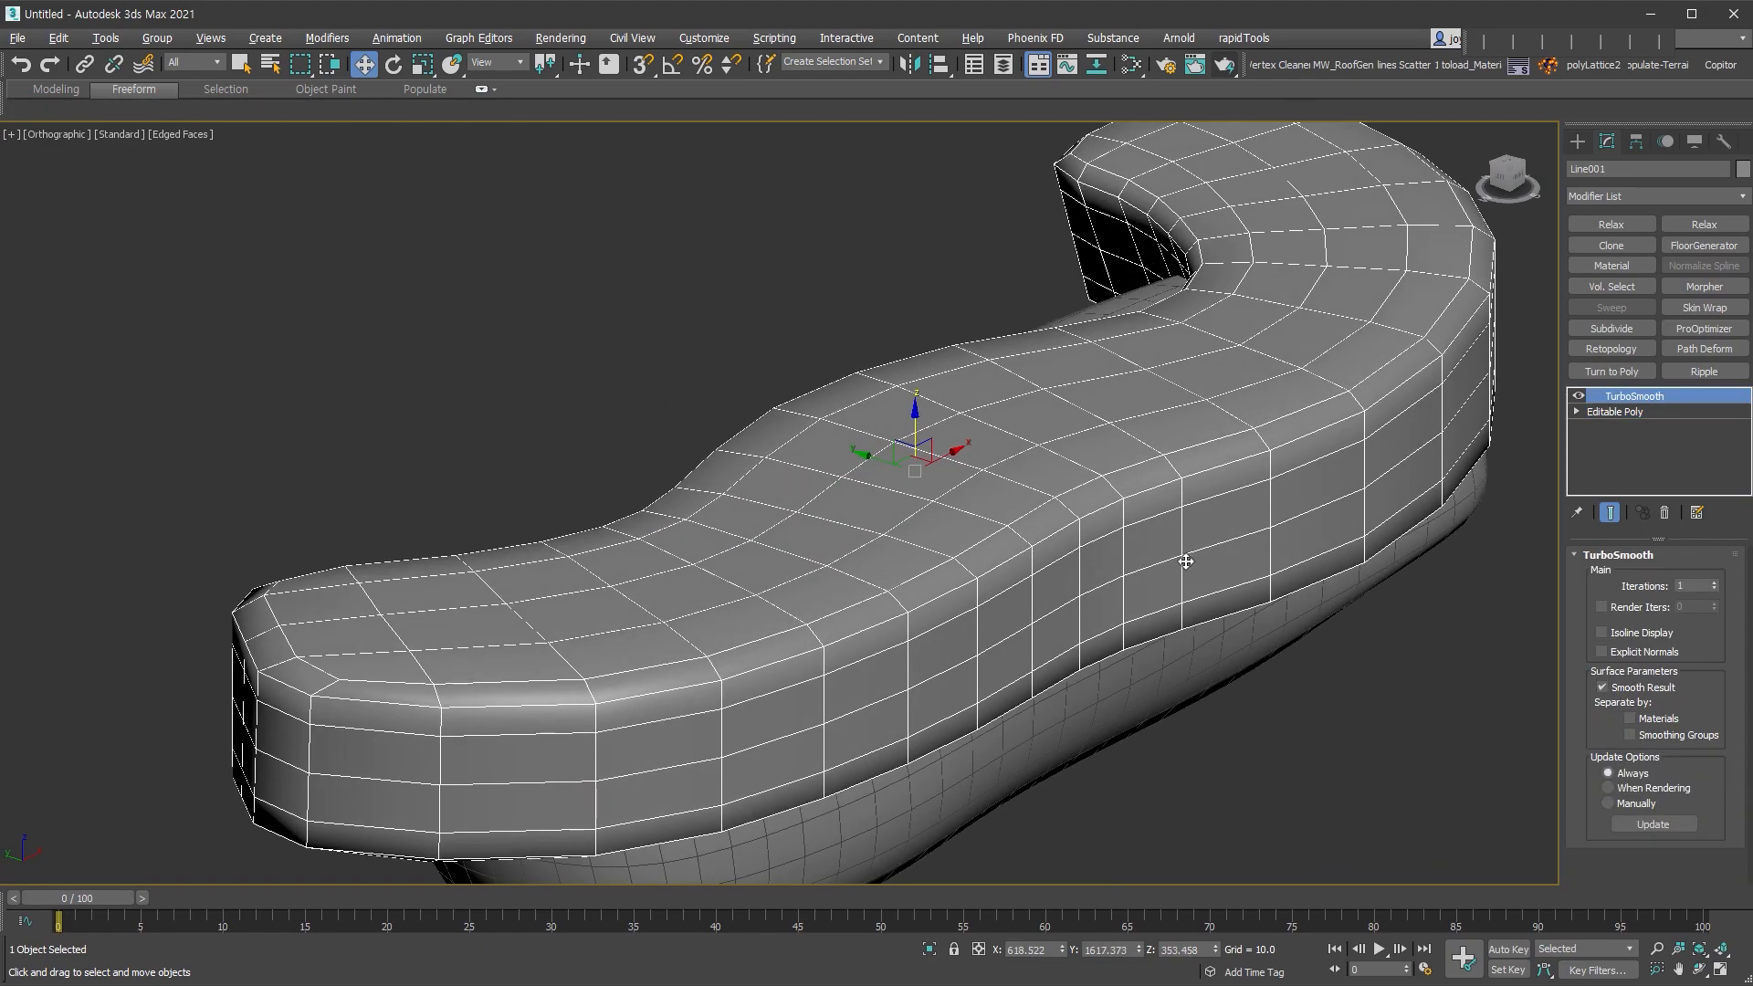
pyautogui.keyDown('alt'); pyautogui.moveTo(1165, 497); pyautogui.dragTo(1270, 460, button='middle'); pyautogui.keyUp('alt')
pyautogui.keyDown('alt'); pyautogui.moveTo(829, 444); pyautogui.dragTo(1534, 589, button='middle'); pyautogui.keyUp('alt')
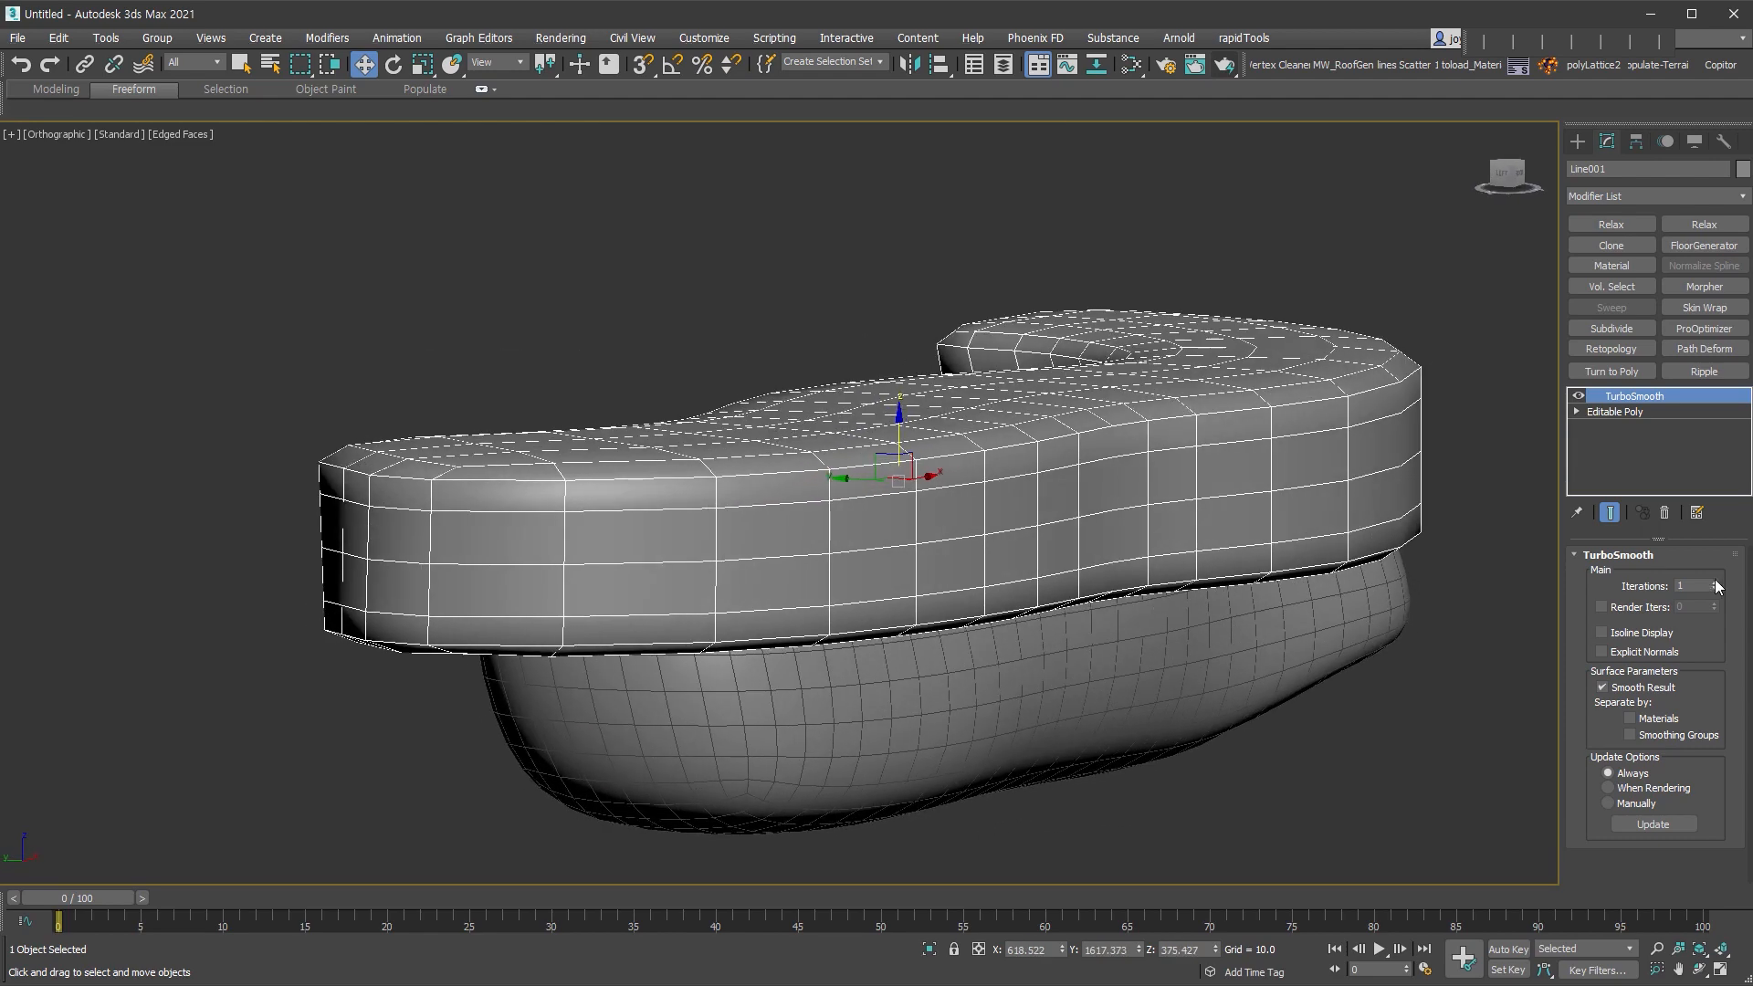
pyautogui.click(1716, 584)
pyautogui.keyDown('alt'); pyautogui.moveTo(1205, 608); pyautogui.dragTo(1135, 594, button='middle'); pyautogui.keyUp('alt')
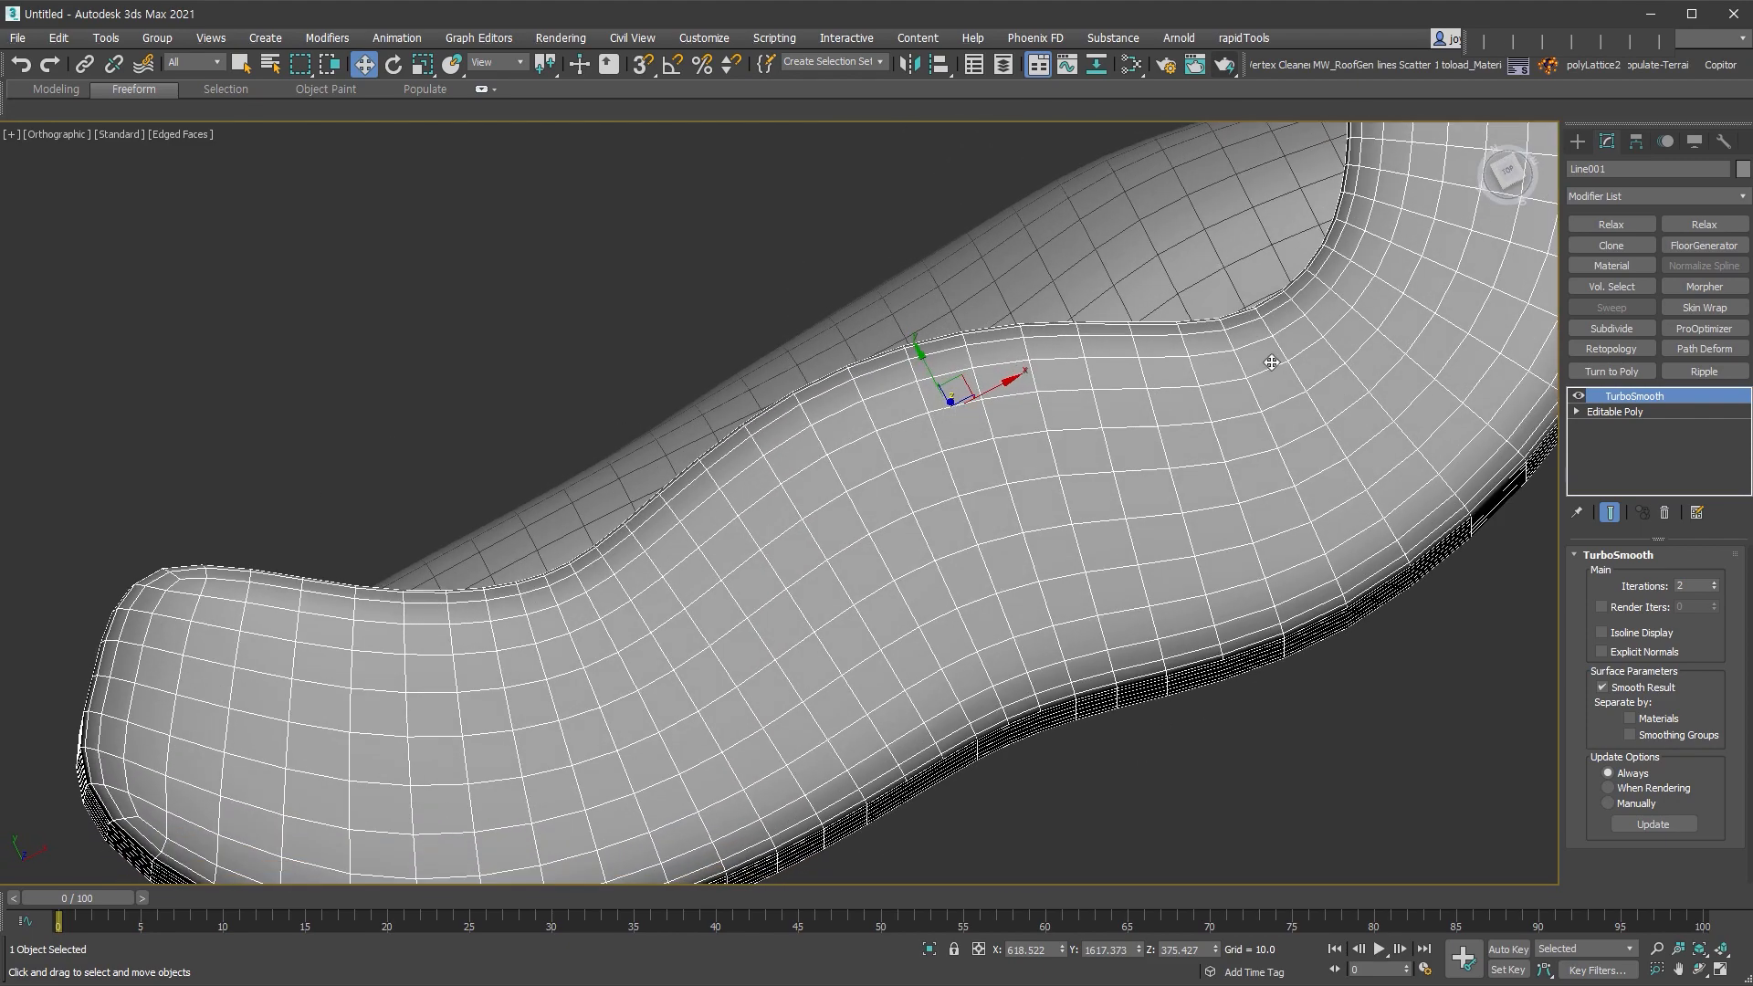
pyautogui.keyDown('alt'); pyautogui.moveTo(1241, 565); pyautogui.dragTo(1123, 490, button='middle'); pyautogui.keyUp('alt')
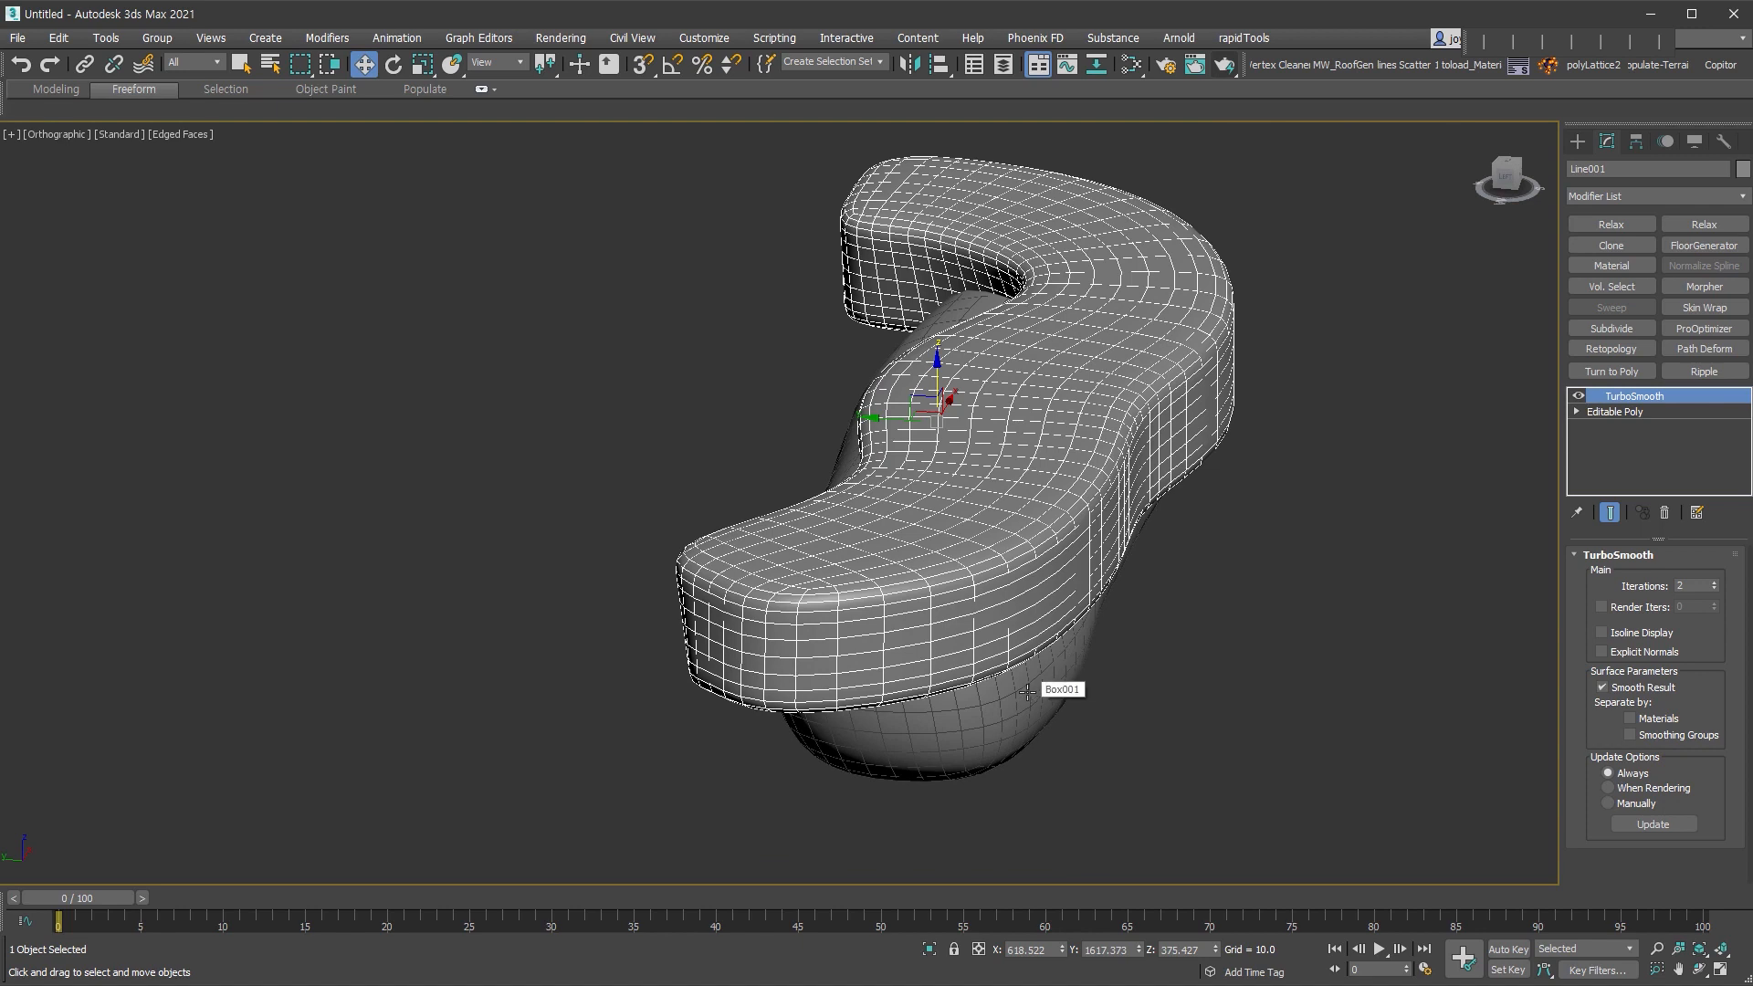
# - Subtract the curved slab from the rounded rock with a ProBoolean compound object
pyautogui.click(931, 769)
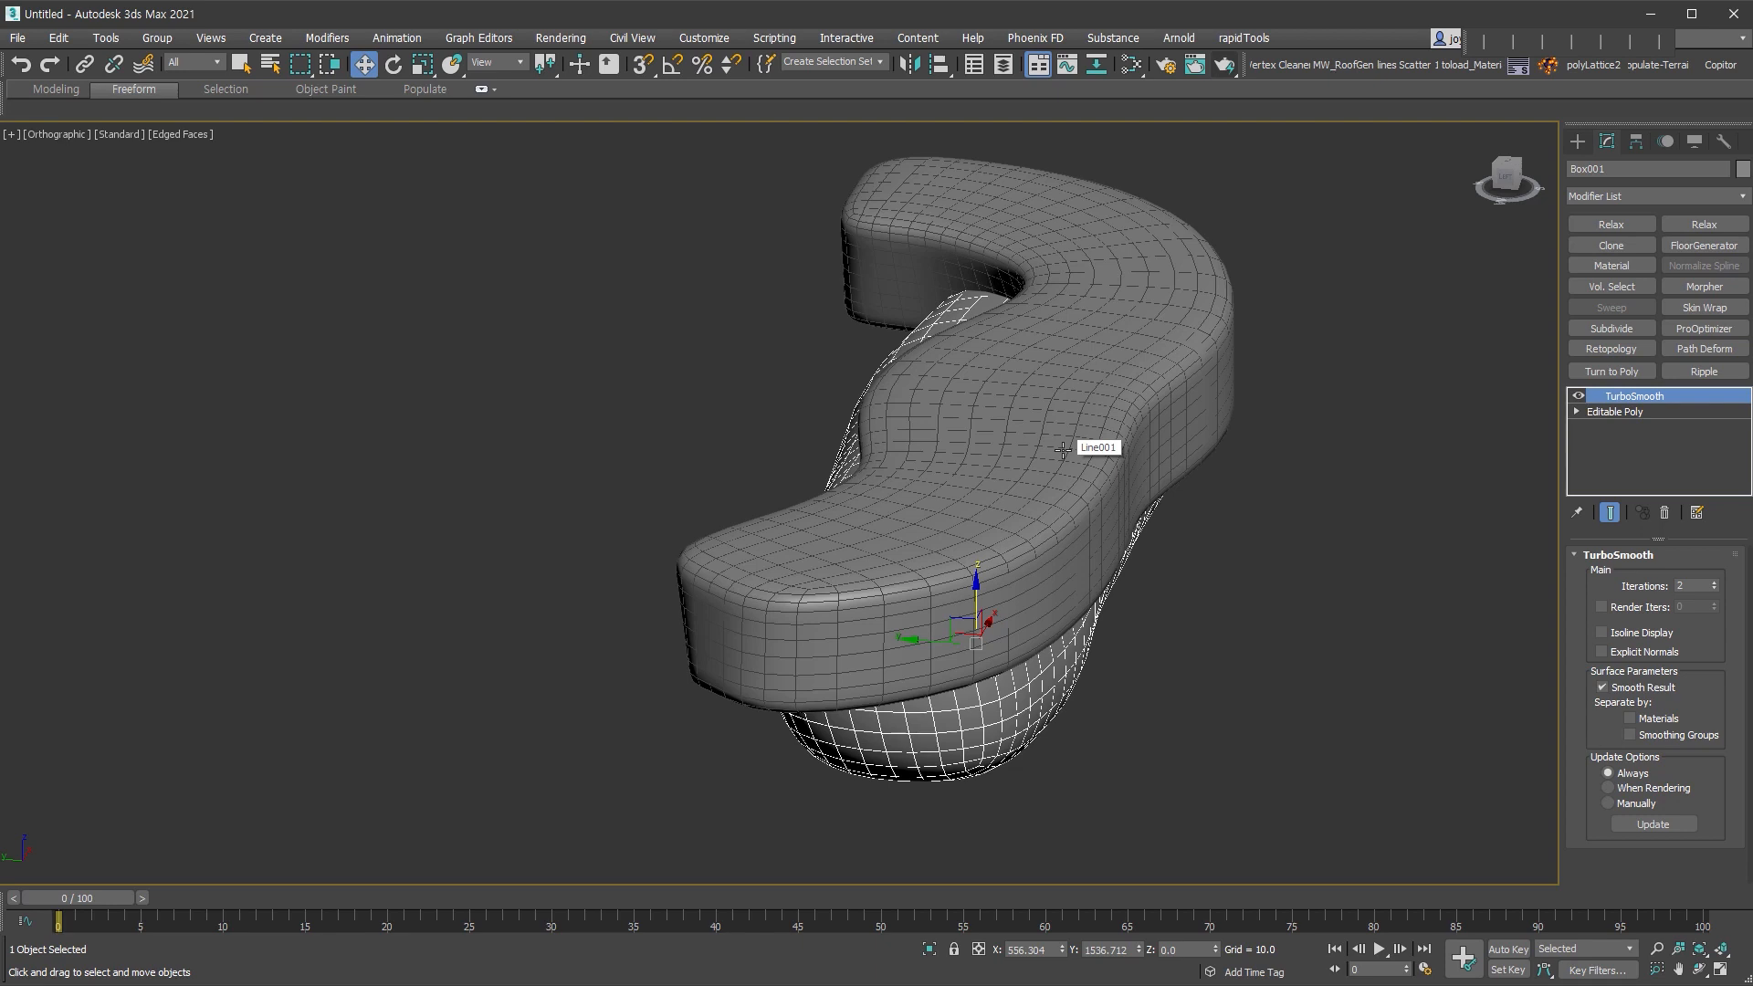
pyautogui.keyDown('alt'); pyautogui.moveTo(1273, 499); pyautogui.dragTo(1421, 260, button='middle'); pyautogui.keyUp('alt')
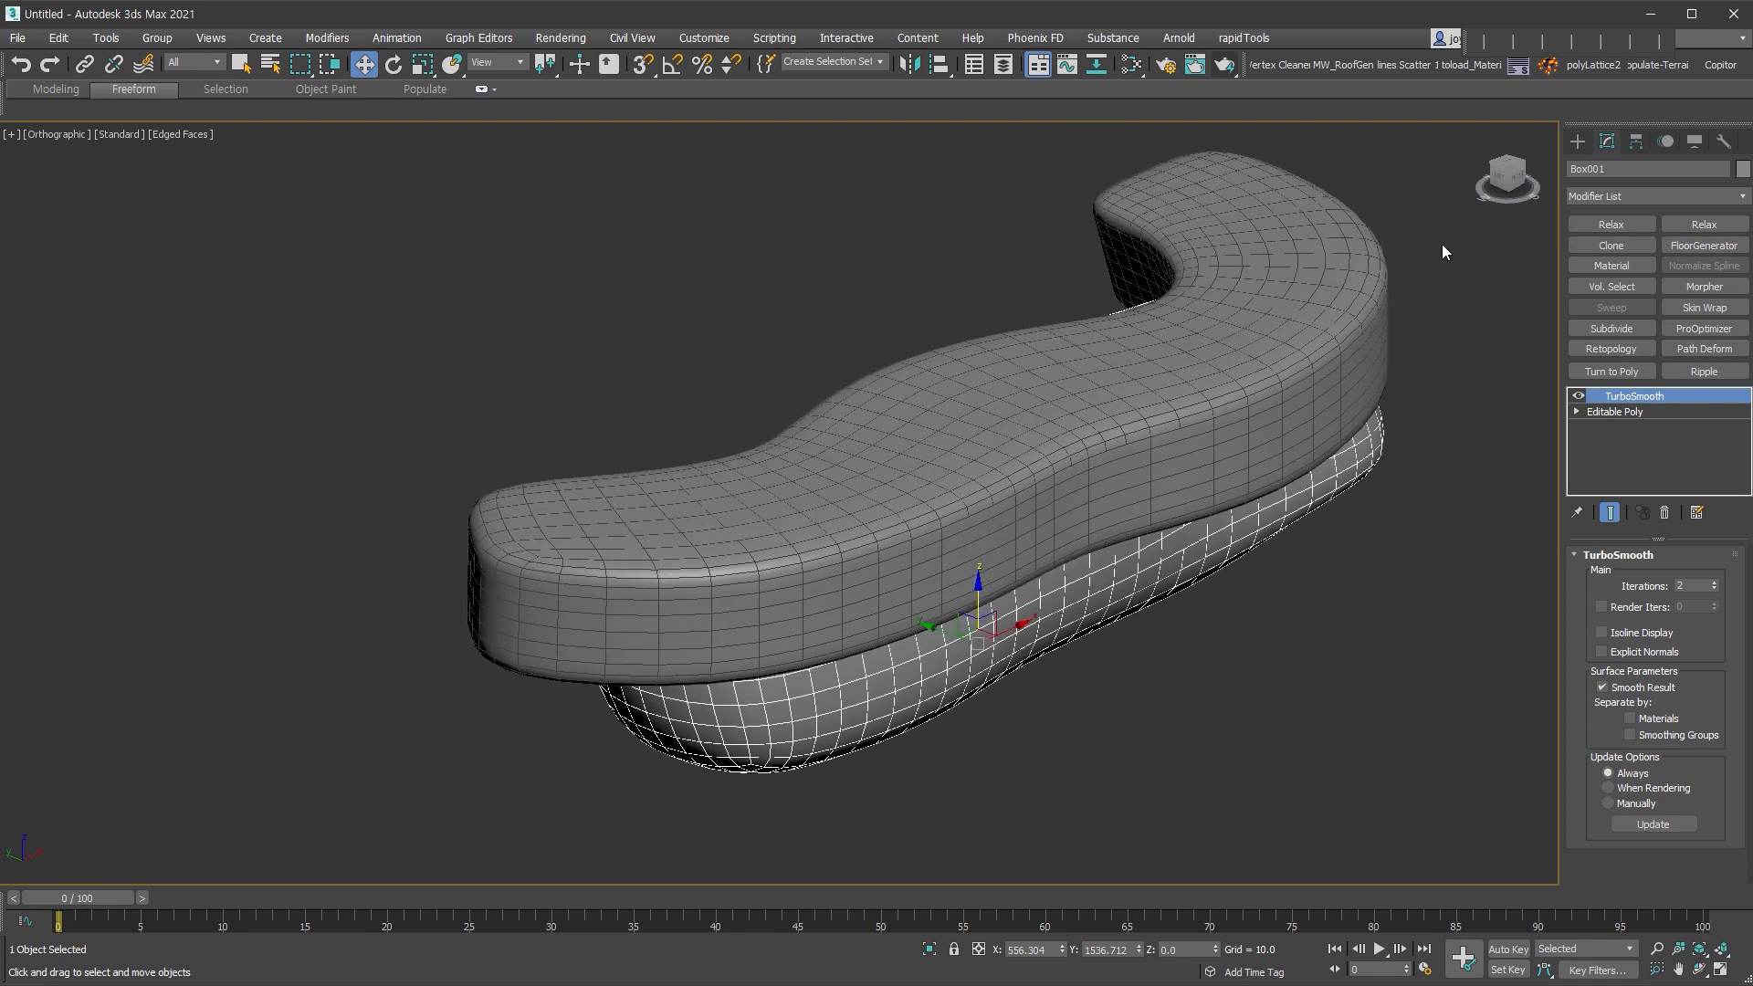
pyautogui.click(1578, 140)
pyautogui.click(1596, 167)
pyautogui.click(1576, 167)
pyautogui.click(1644, 193)
pyautogui.click(1634, 234)
pyautogui.click(1691, 346)
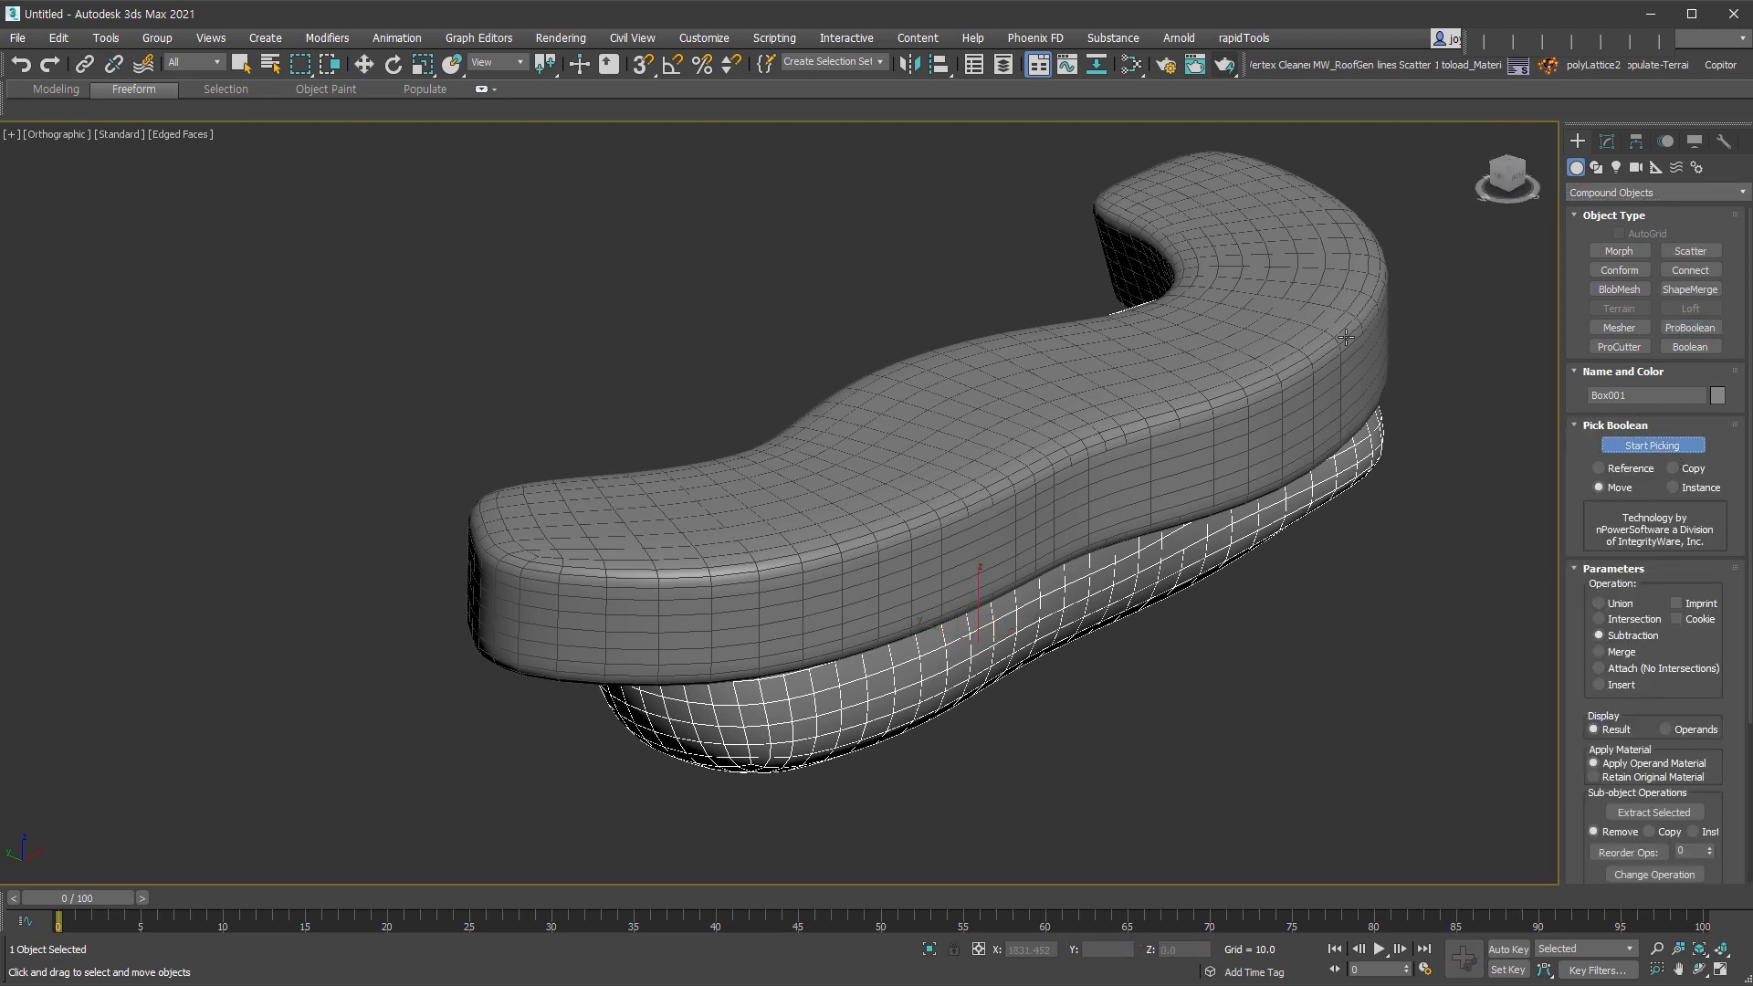
pyautogui.click(1367, 276)
pyautogui.keyDown('alt'); pyautogui.moveTo(1367, 595); pyautogui.dragTo(1286, 484, button='middle'); pyautogui.keyUp('alt')
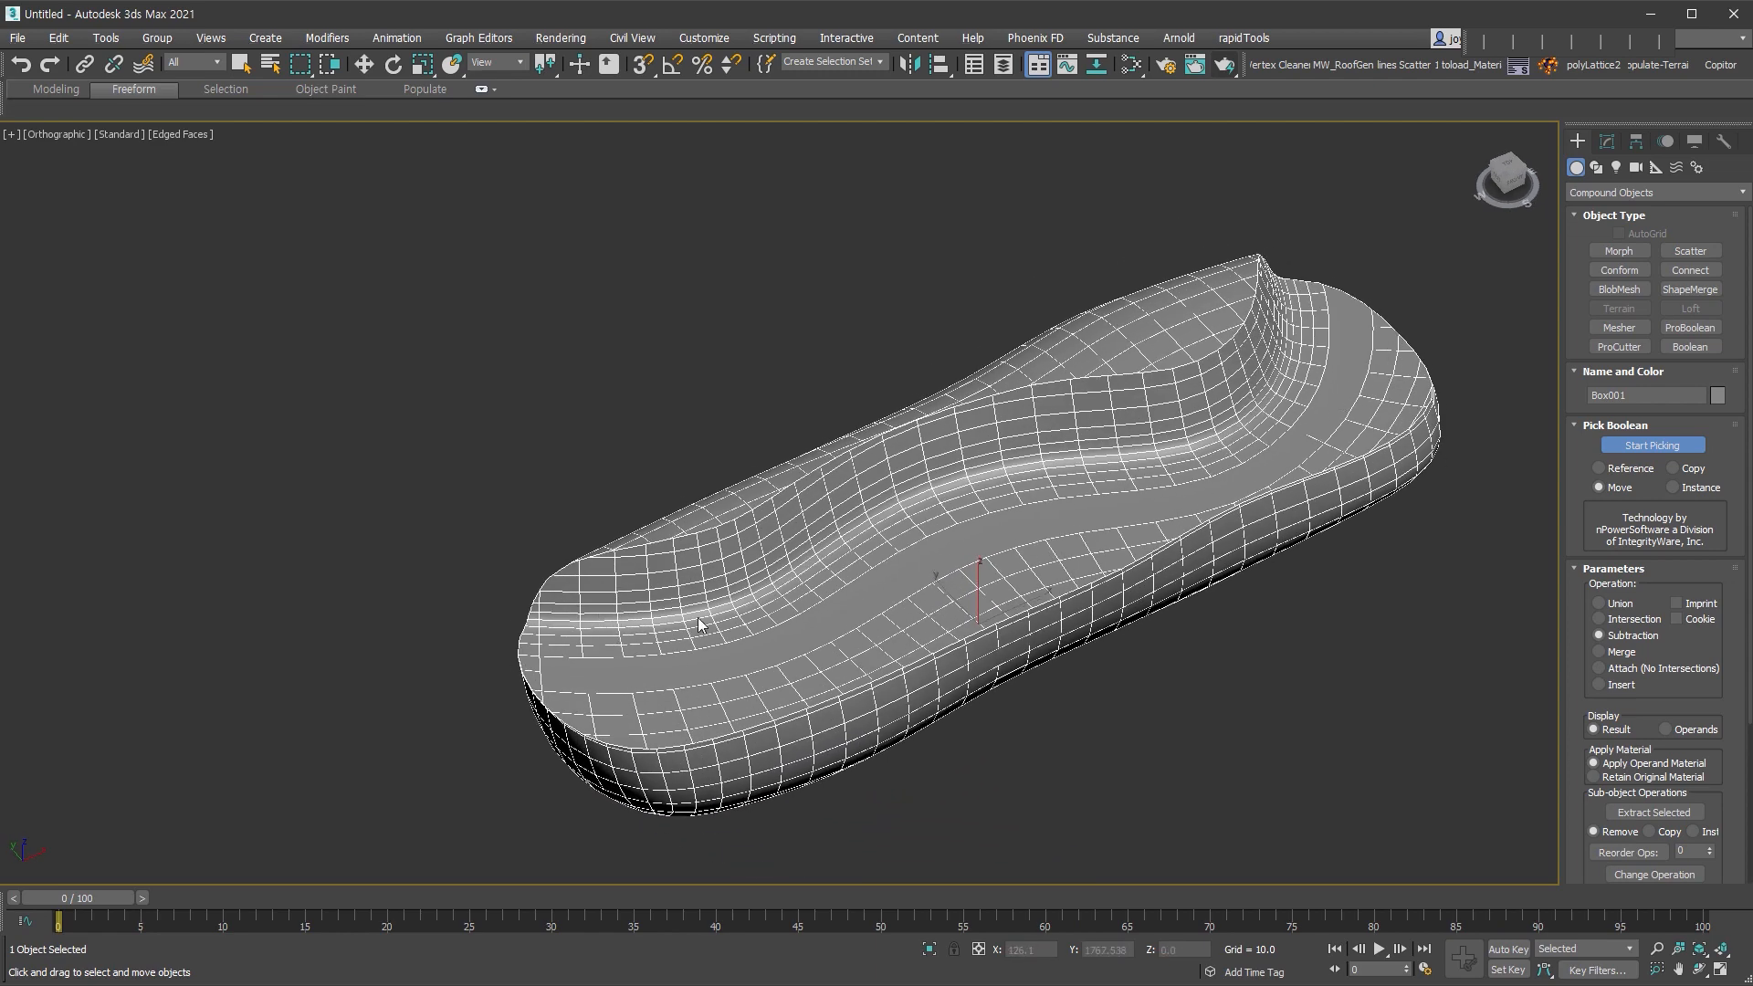
# - Set the ProBoolean's planar edge removal to No Edge Removal in its advanced options
pyautogui.scroll(-3, 1578, 846)
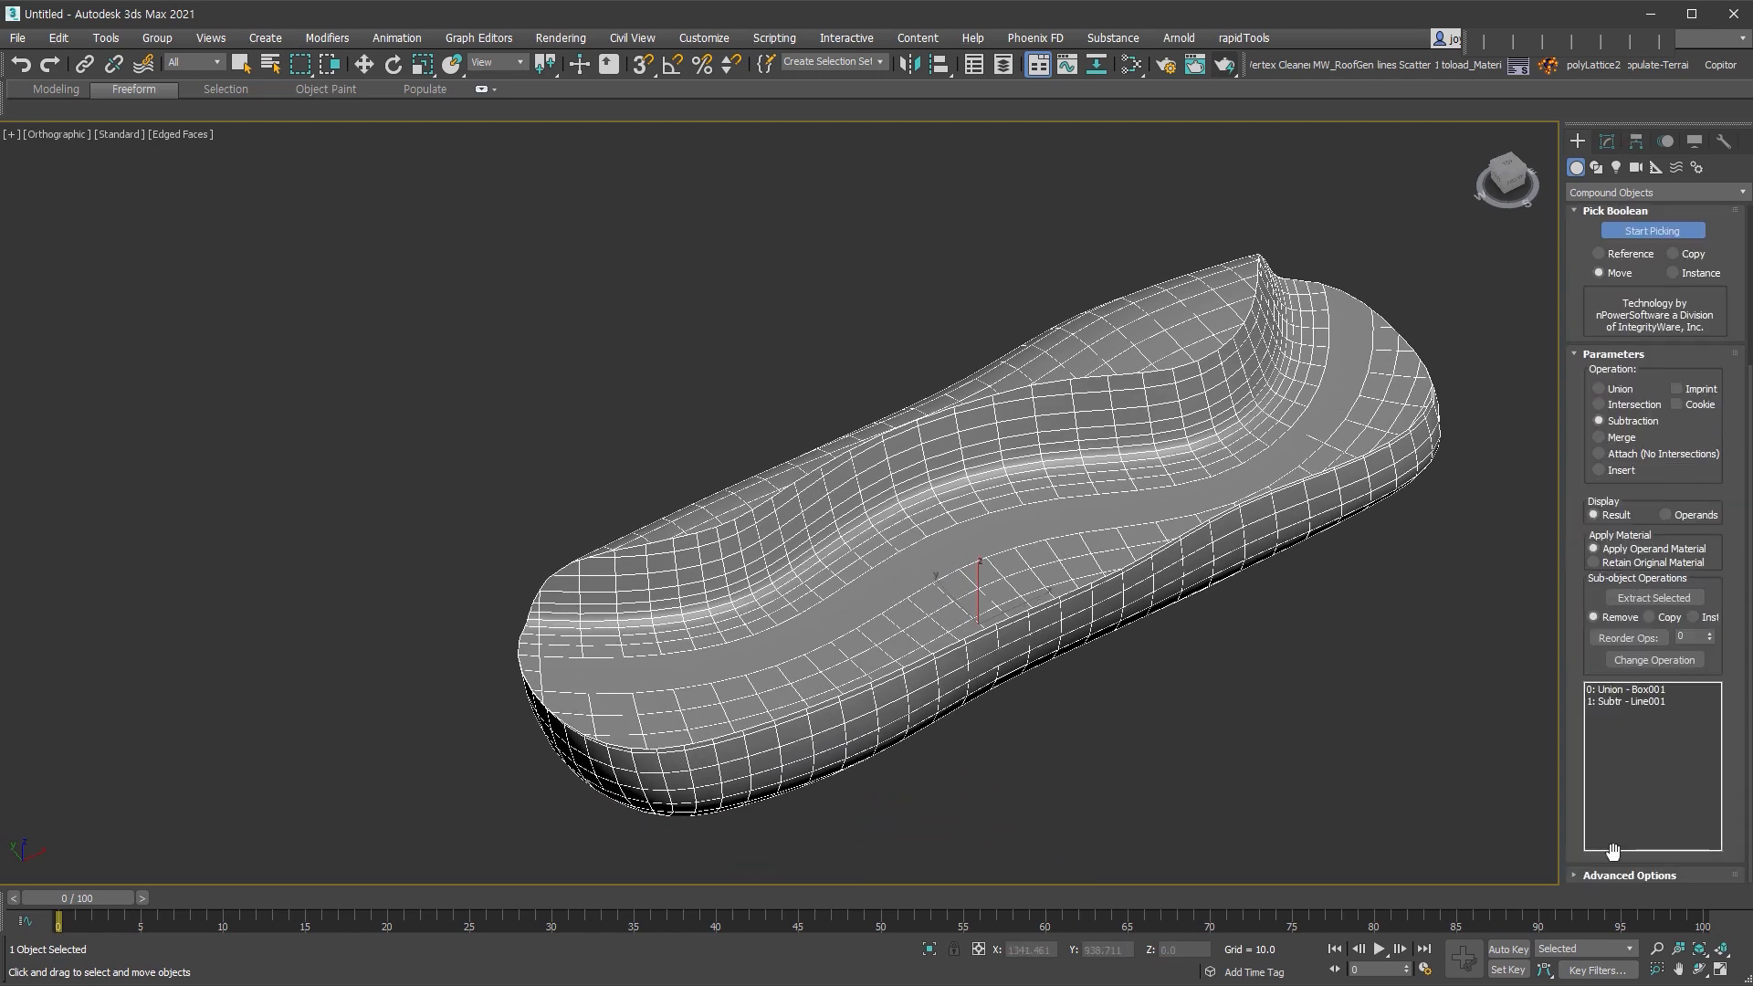
pyautogui.click(1686, 875)
pyautogui.click(1607, 868)
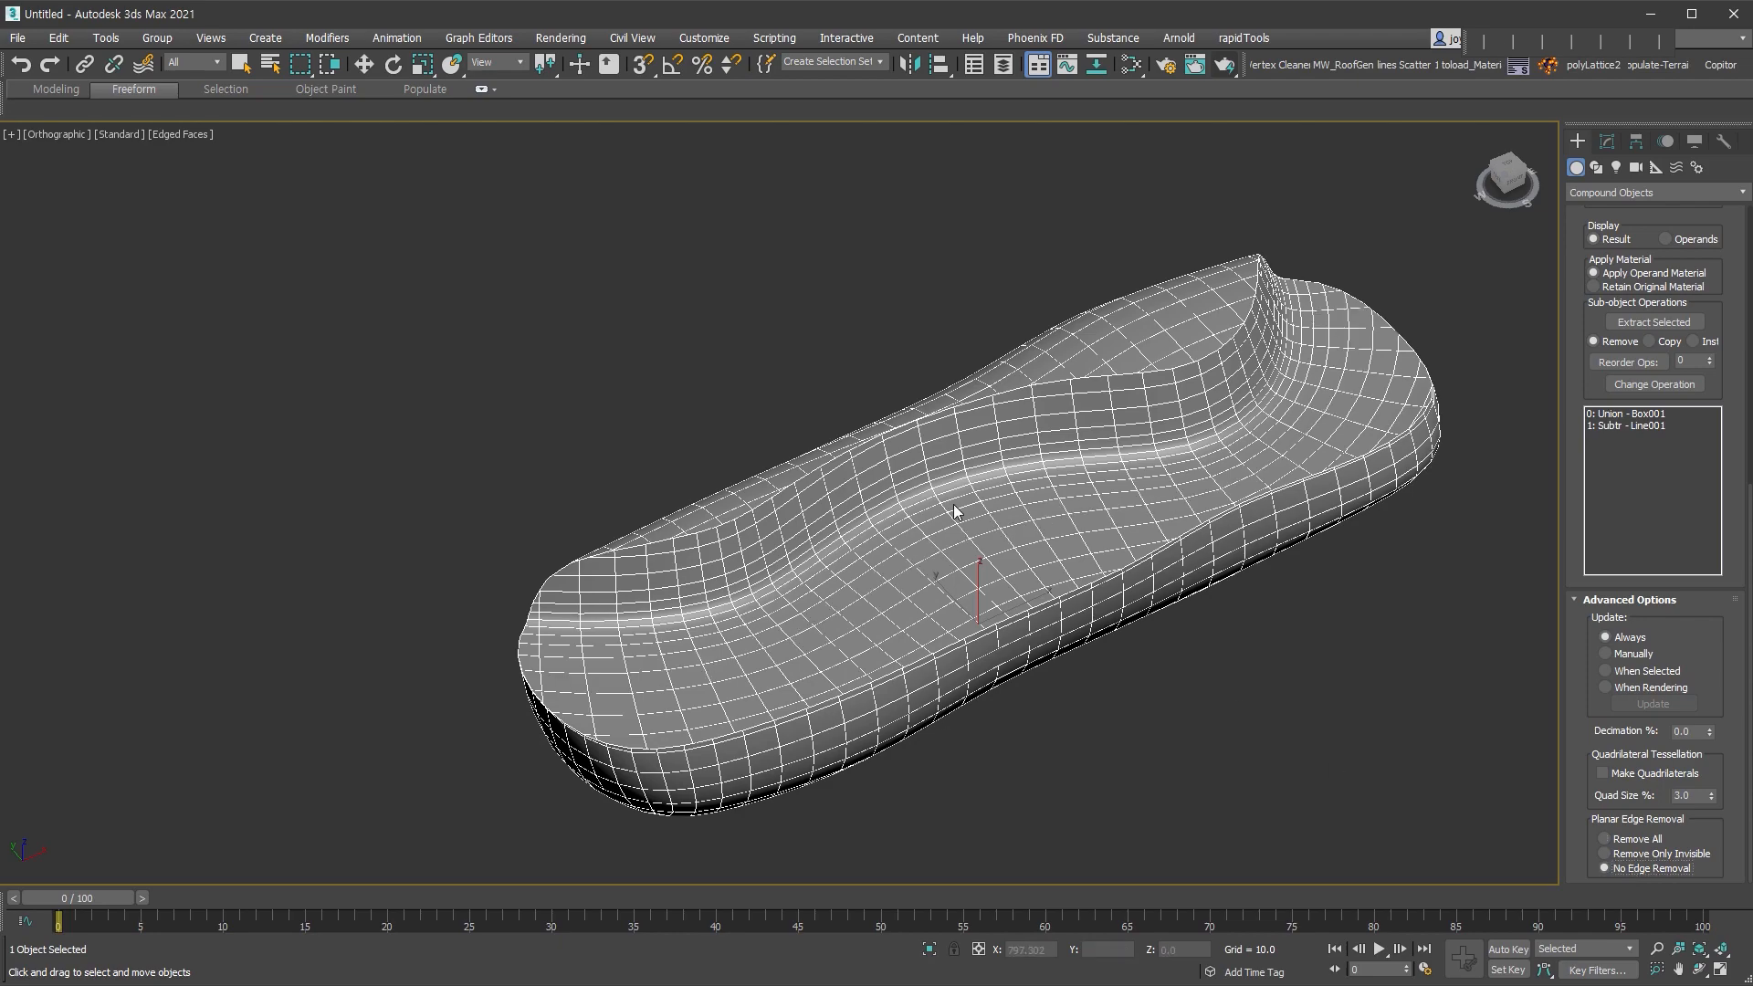
# - Select the subtracted slab operand of the ProBoolean and move it to about X 625, Y 1512 to reposition the seat cut
pyautogui.keyDown('alt'); pyautogui.moveTo(1421, 555); pyautogui.dragTo(1425, 475, button='middle'); pyautogui.keyUp('alt')
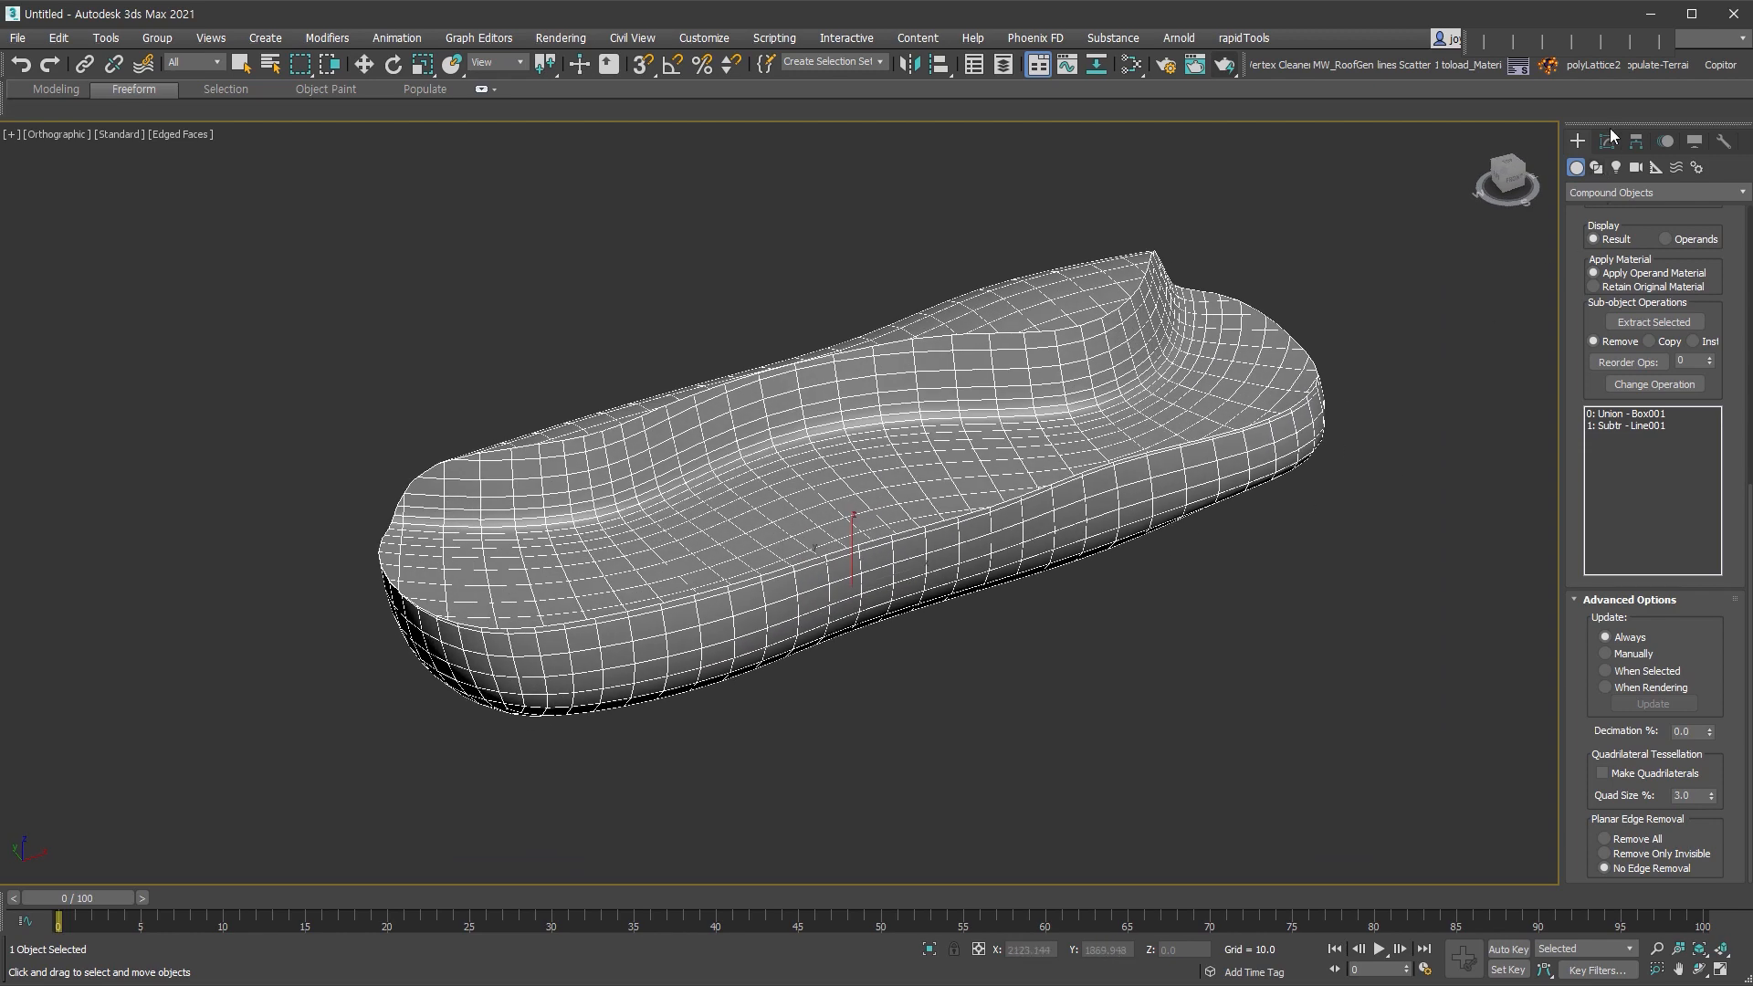
pyautogui.click(1608, 144)
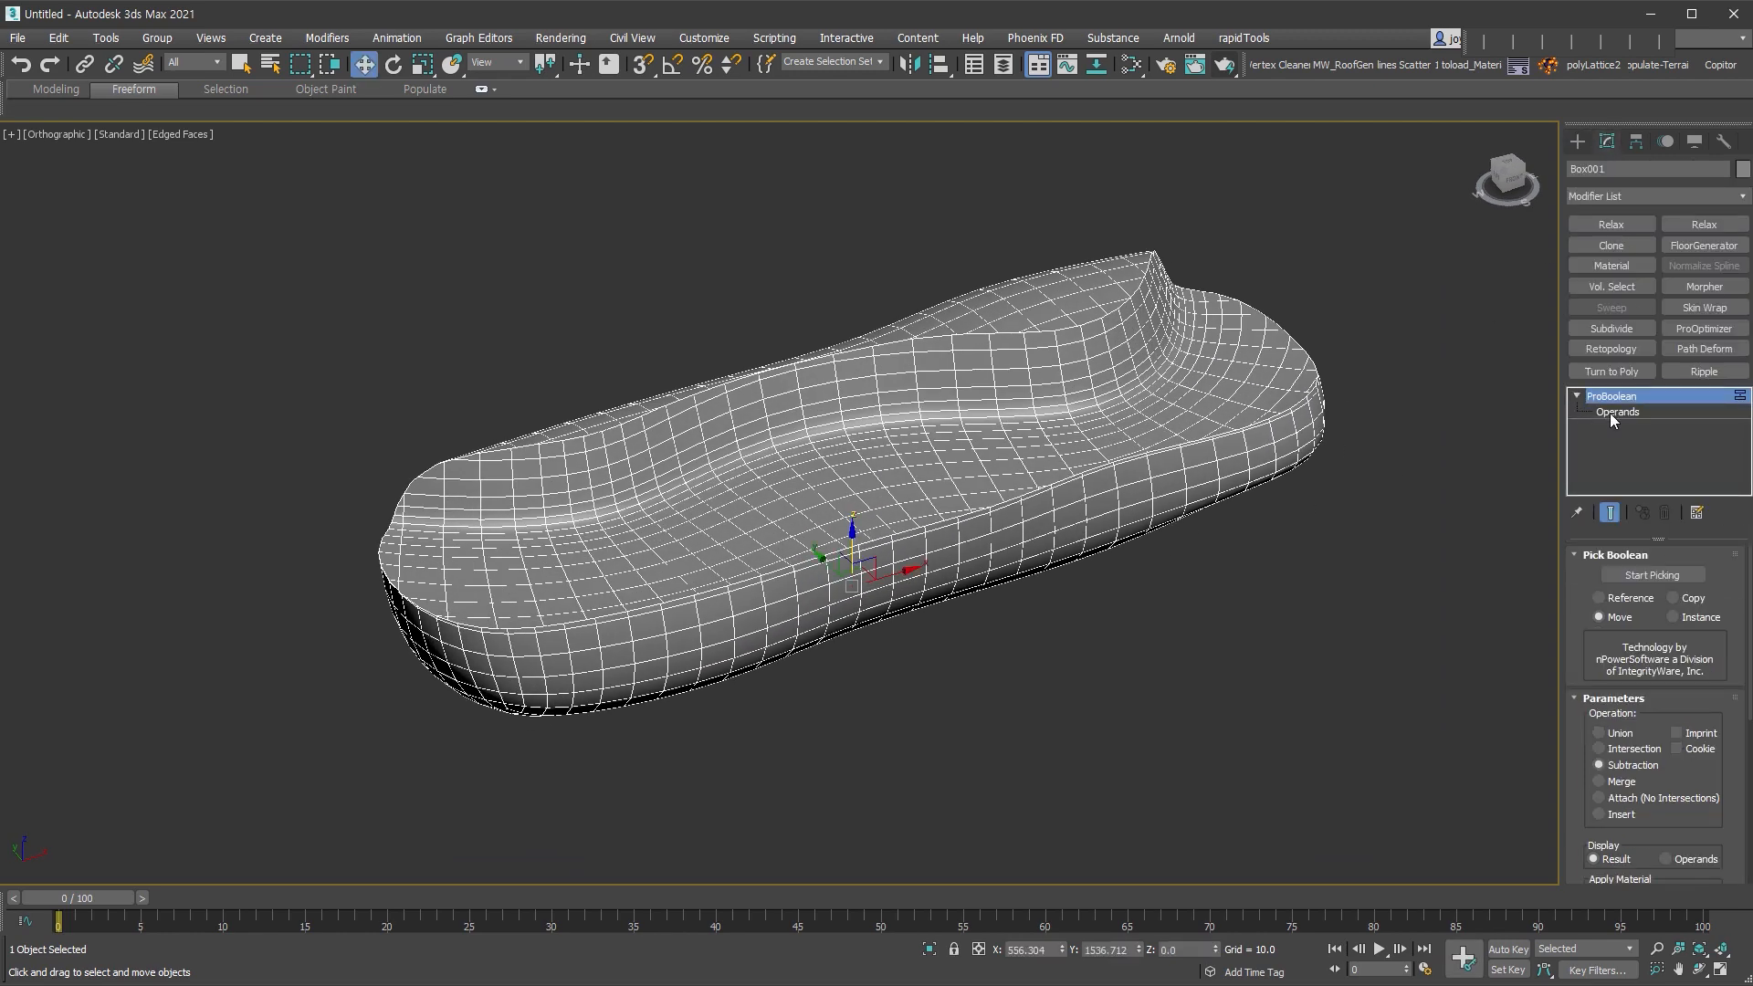
pyautogui.click(1617, 412)
pyautogui.scroll(-5, 1644, 730)
pyautogui.click(1651, 795)
pyautogui.keyDown('alt'); pyautogui.moveTo(1143, 568); pyautogui.dragTo(1118, 419, button='middle'); pyautogui.keyUp('alt')
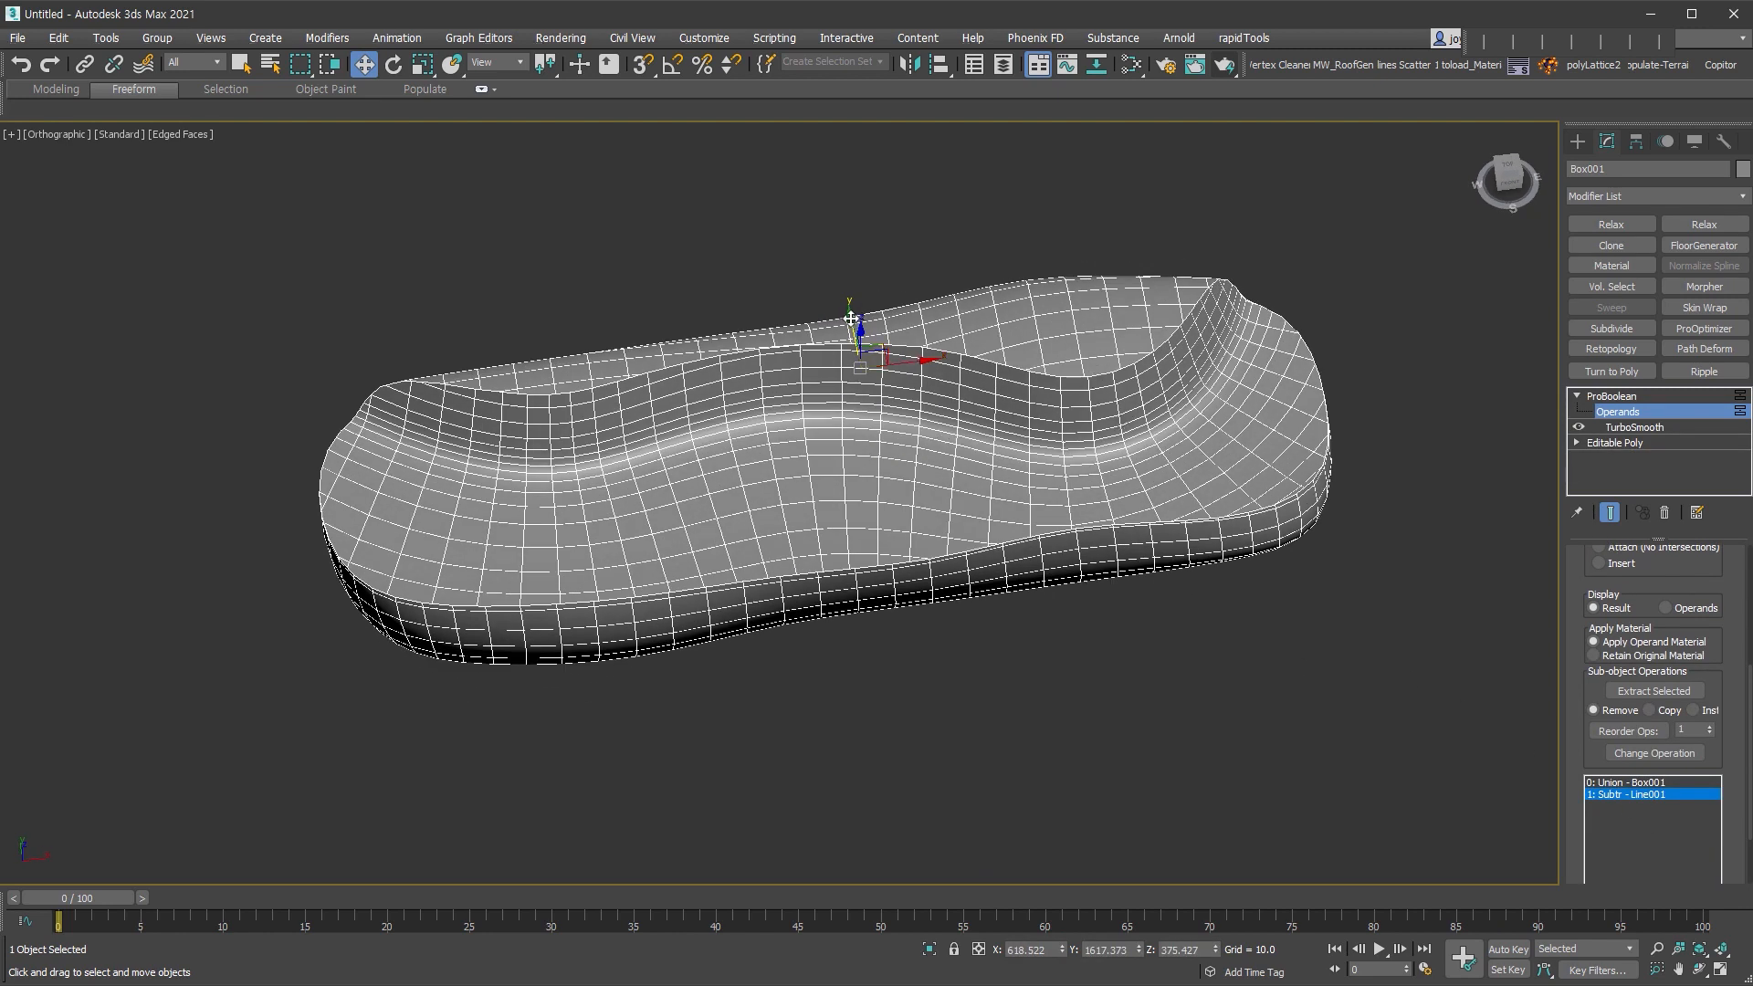
pyautogui.moveTo(842, 323); pyautogui.dragTo(860, 376)
pyautogui.keyDown('alt'); pyautogui.moveTo(1285, 670); pyautogui.dragTo(1246, 581, button='middle'); pyautogui.keyUp('alt')
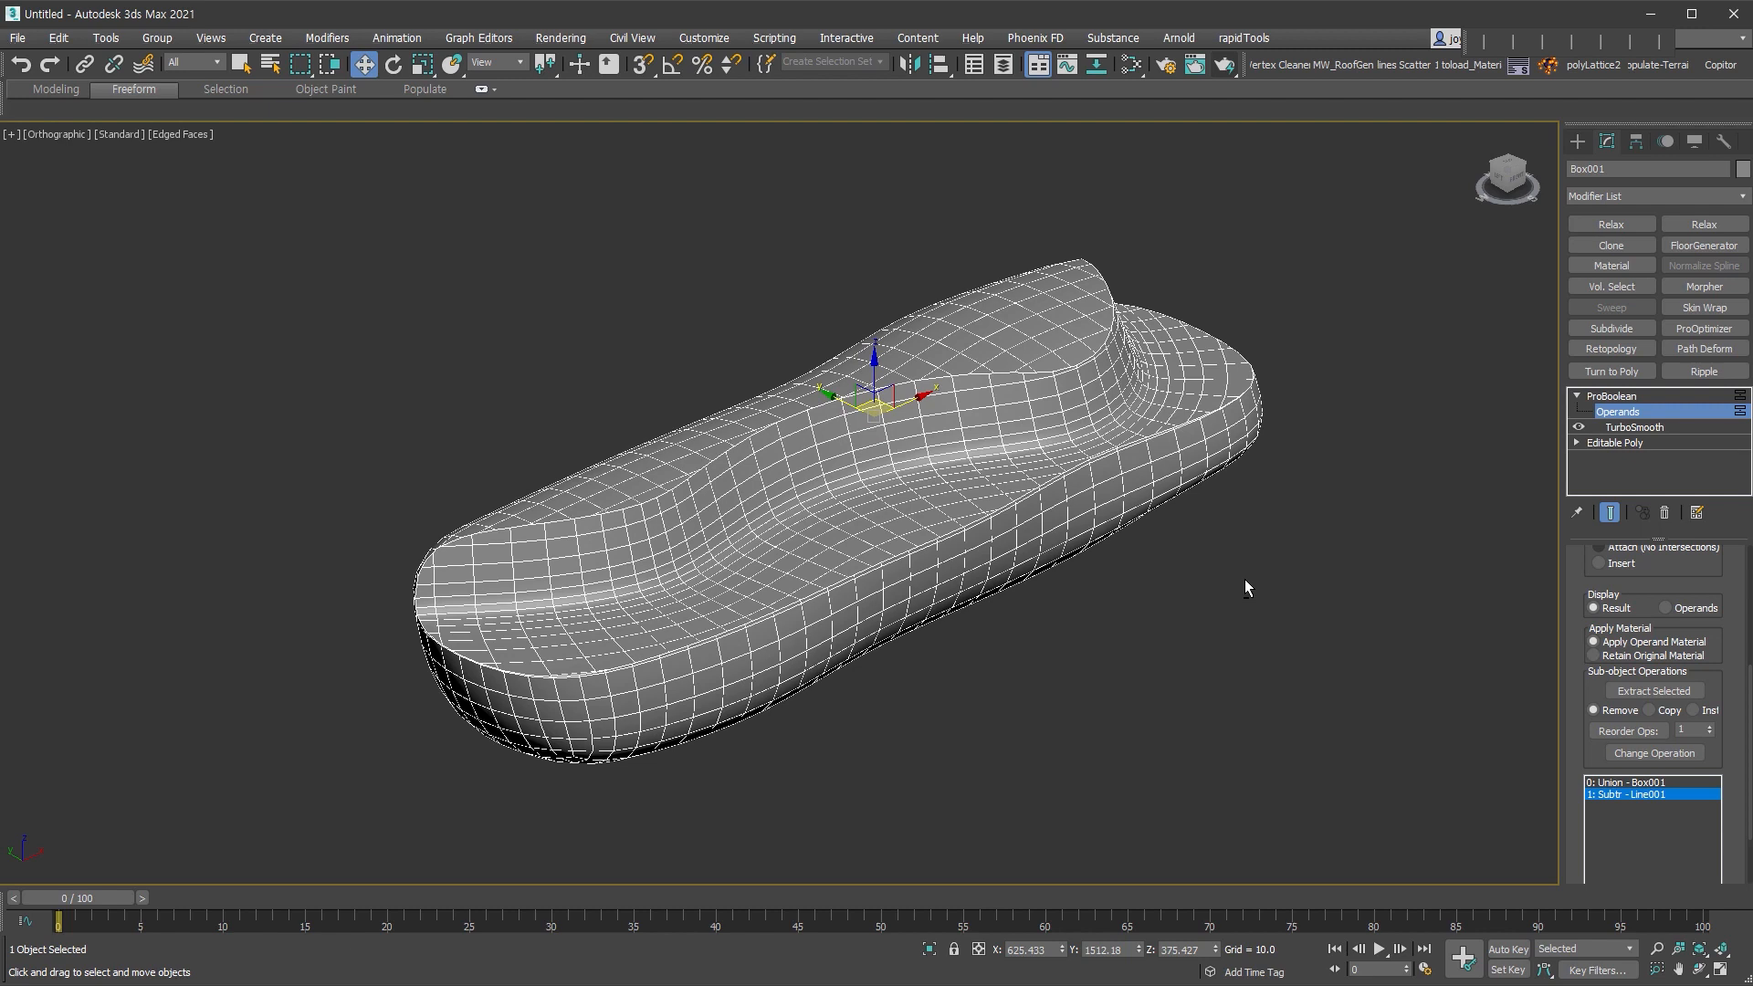
# - Convert the carved ProBoolean bench to an Editable Poly
pyautogui.hotkey('ctrl', 'e')
pyautogui.keyDown('alt'); pyautogui.moveTo(1246, 580); pyautogui.dragTo(1243, 530, button='middle'); pyautogui.keyUp('alt')
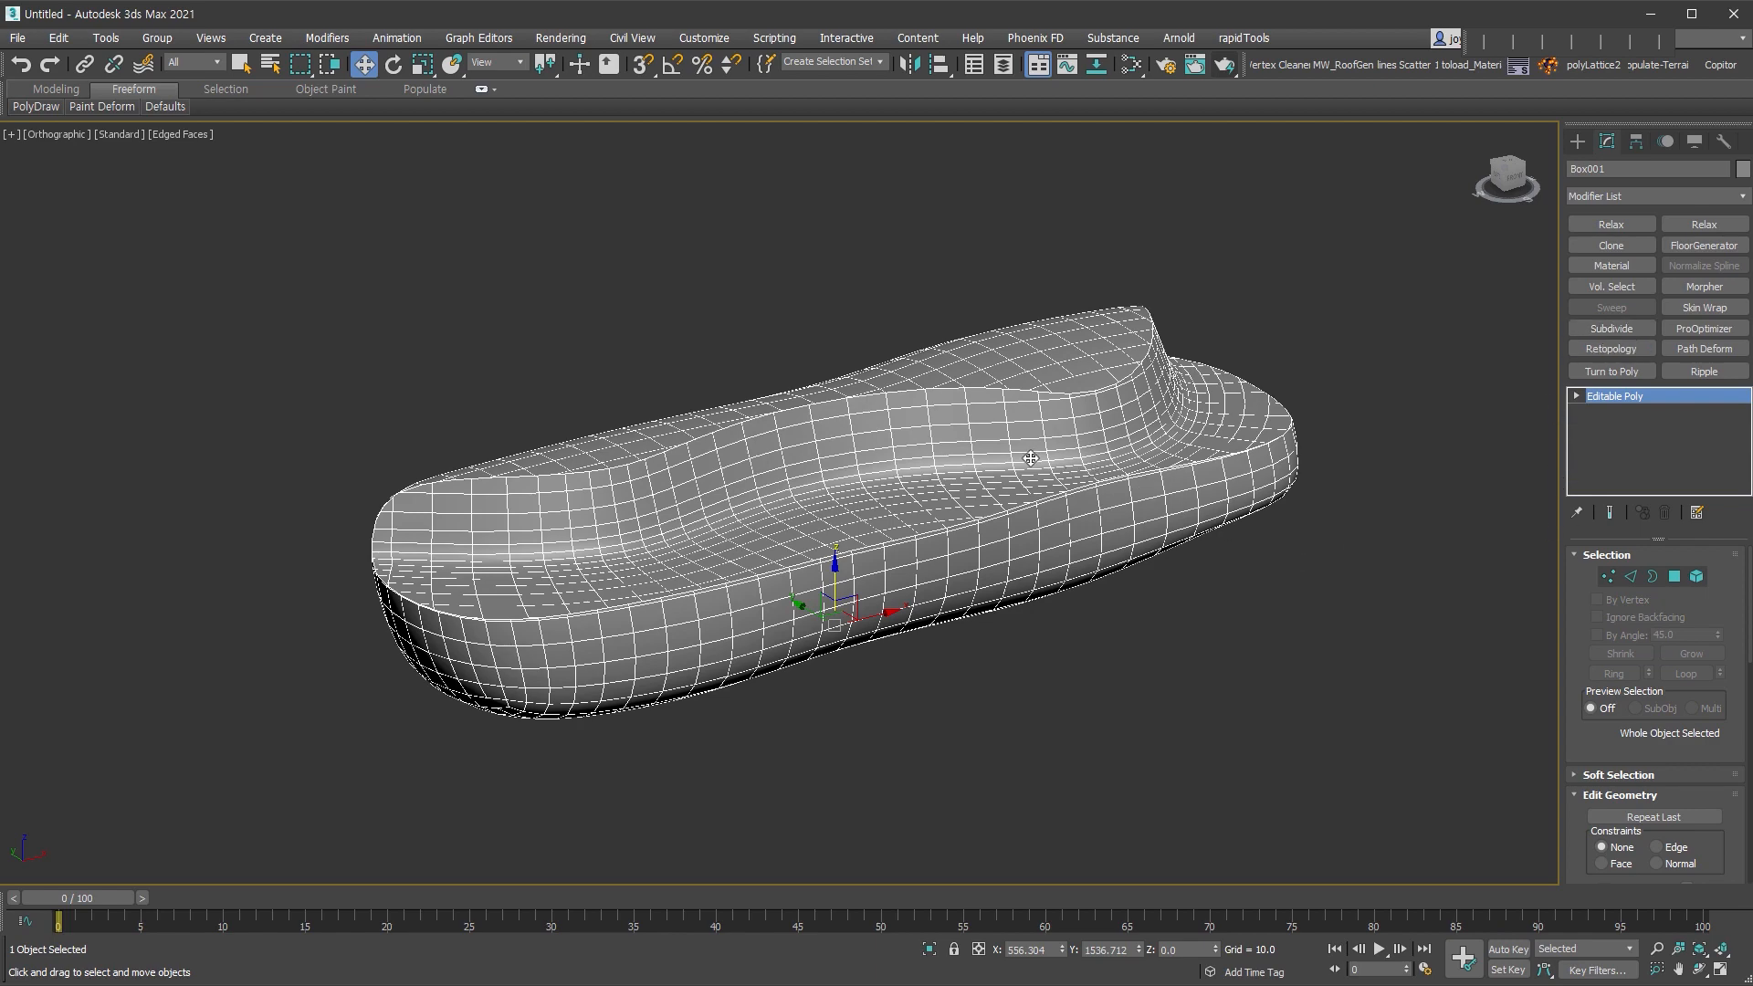
pyautogui.keyDown('alt'); pyautogui.moveTo(1030, 458); pyautogui.dragTo(1028, 477, button='middle'); pyautogui.keyUp('alt')
pyautogui.scroll(3, 844, 592)
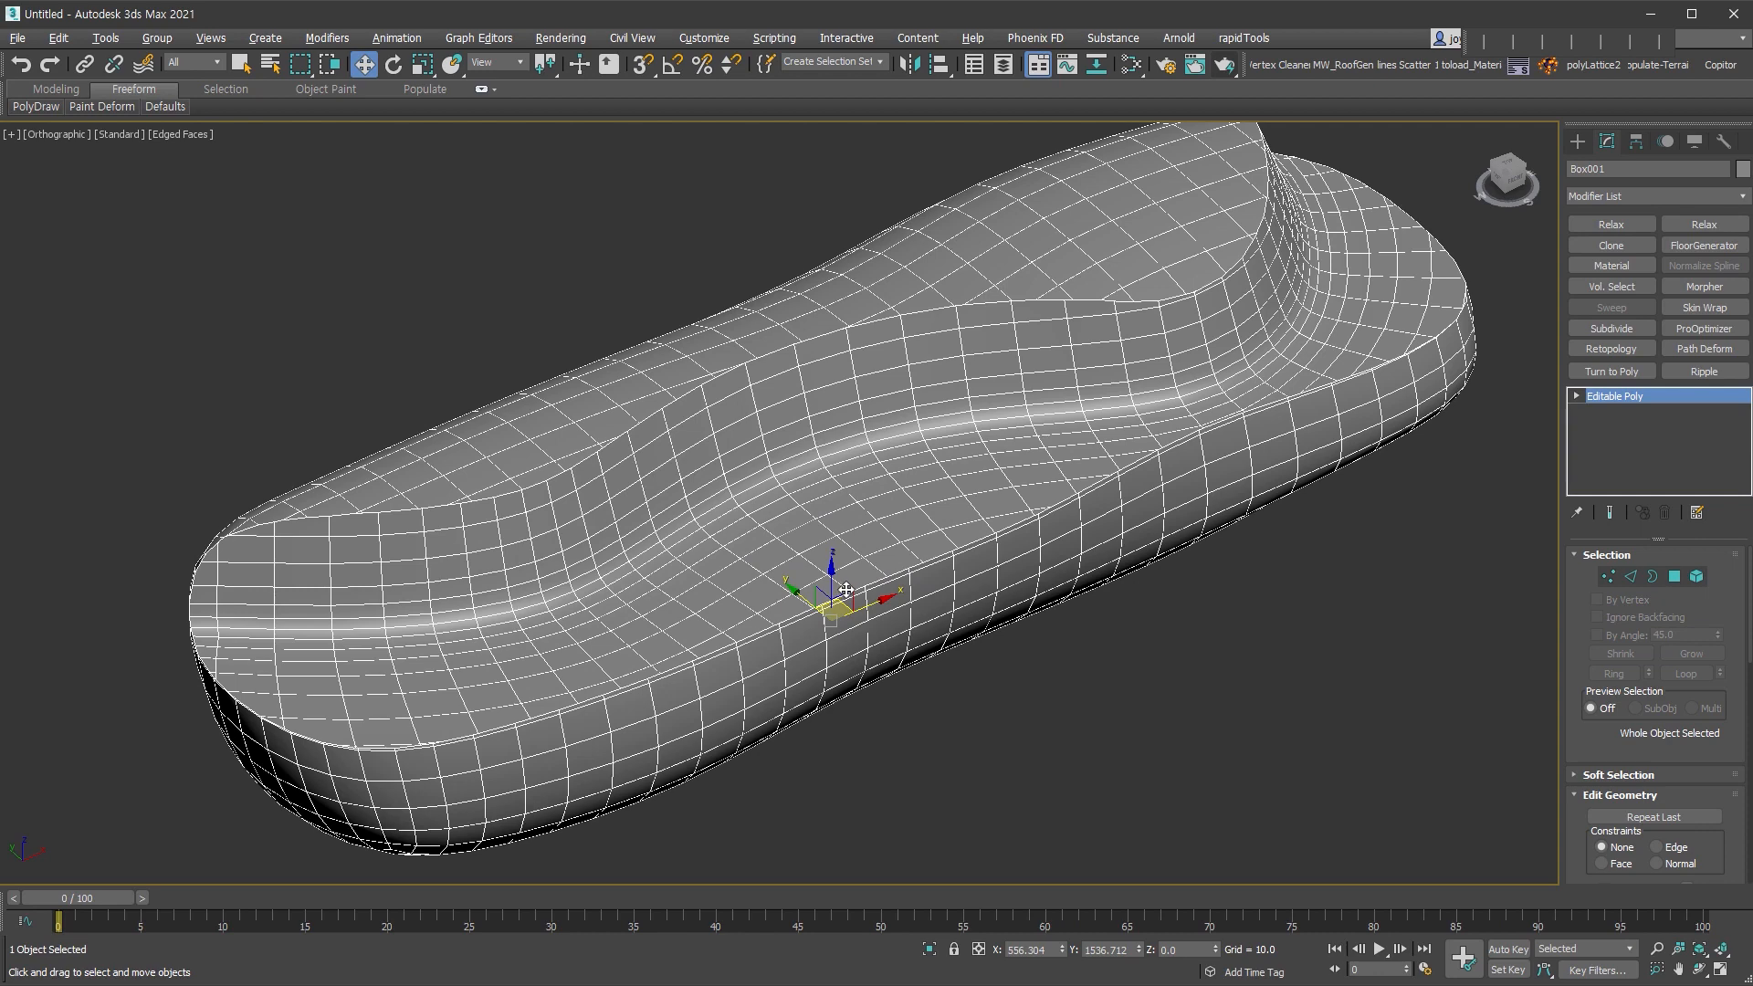
# - Inspect the carved bench's surface with and without edged faces and check its polygon count
pyautogui.scroll(5, 1104, 285)
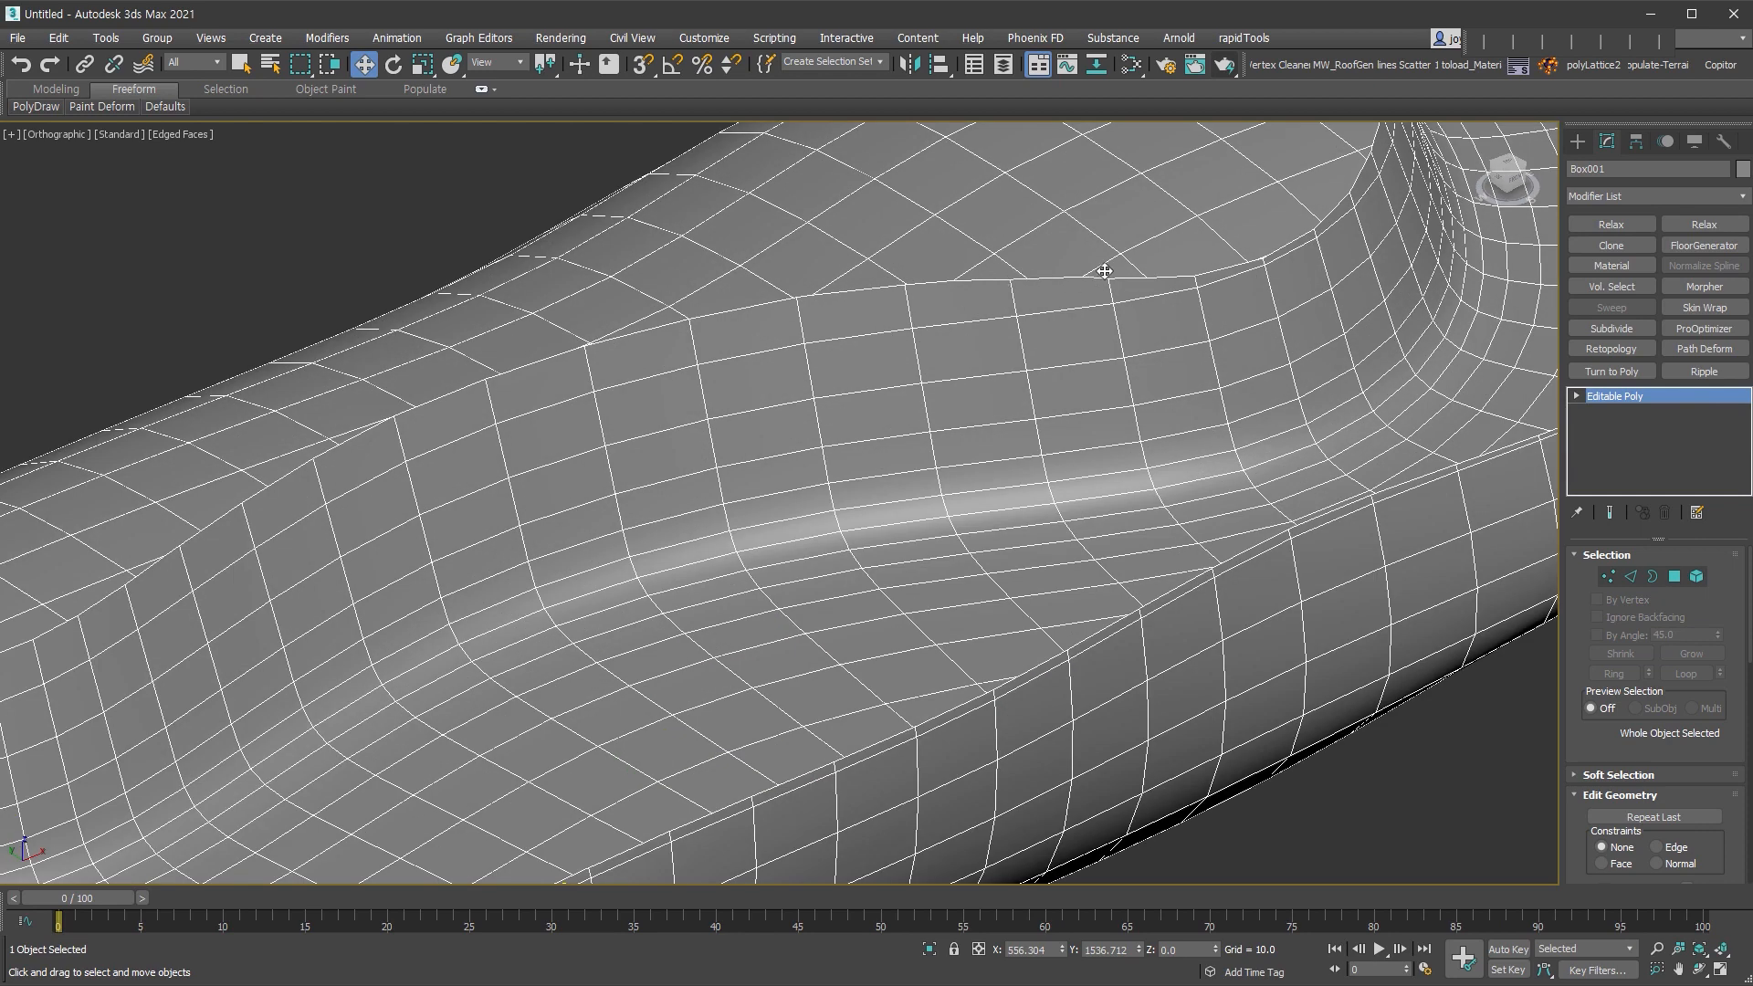
pyautogui.scroll(-3, 1141, 413)
pyautogui.moveTo(1152, 401); pyautogui.dragTo(1196, 366, button='middle')
pyautogui.press('F4')
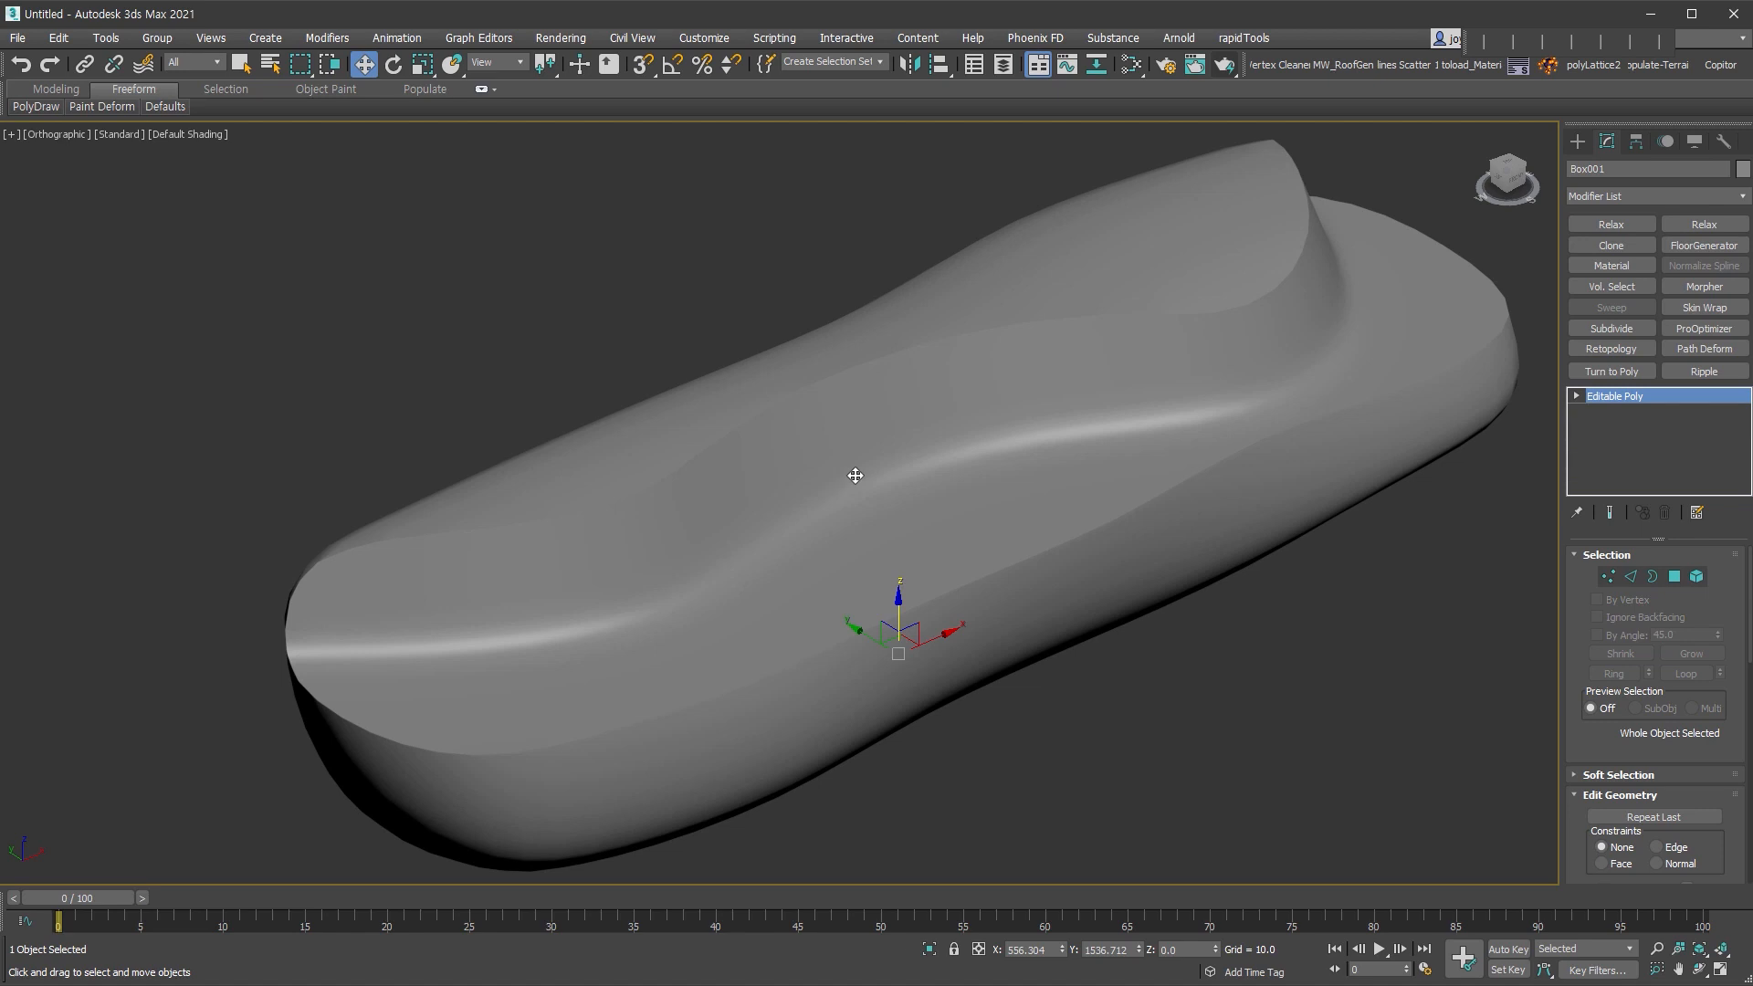
pyautogui.press('F4')
pyautogui.moveTo(1086, 570); pyautogui.dragTo(1042, 559, button='middle')
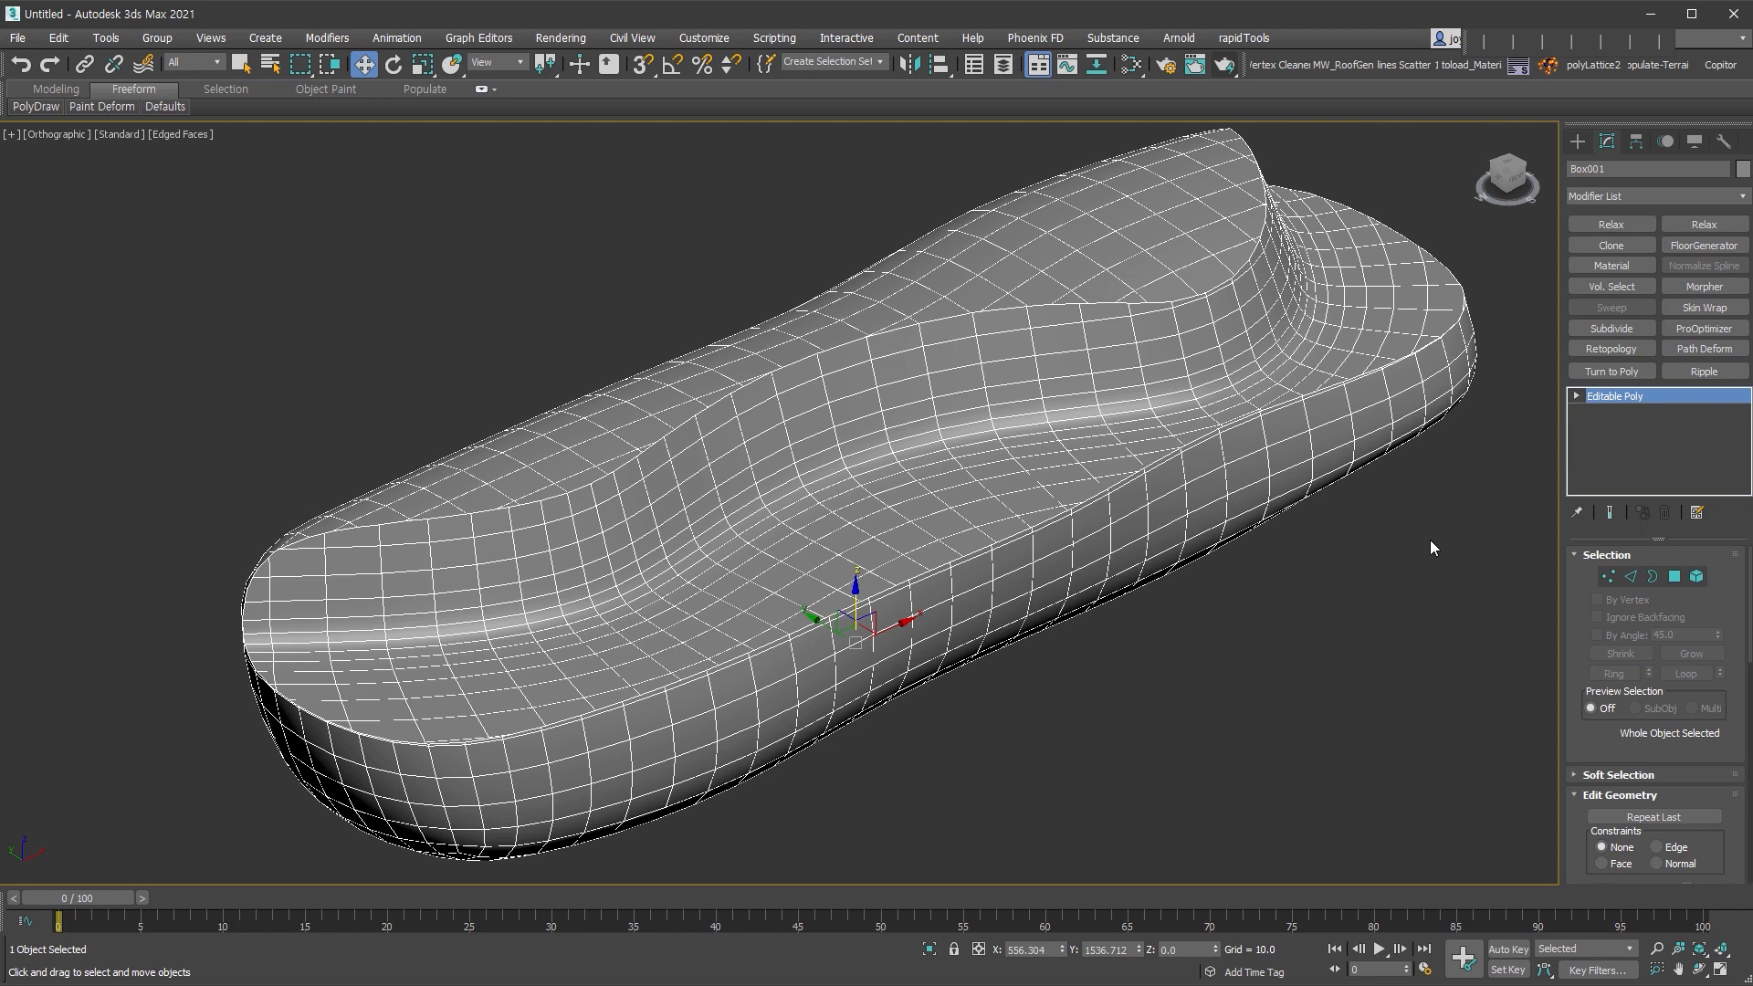
pyautogui.moveTo(1238, 515); pyautogui.dragTo(1237, 515, button='middle')
pyautogui.press('7')
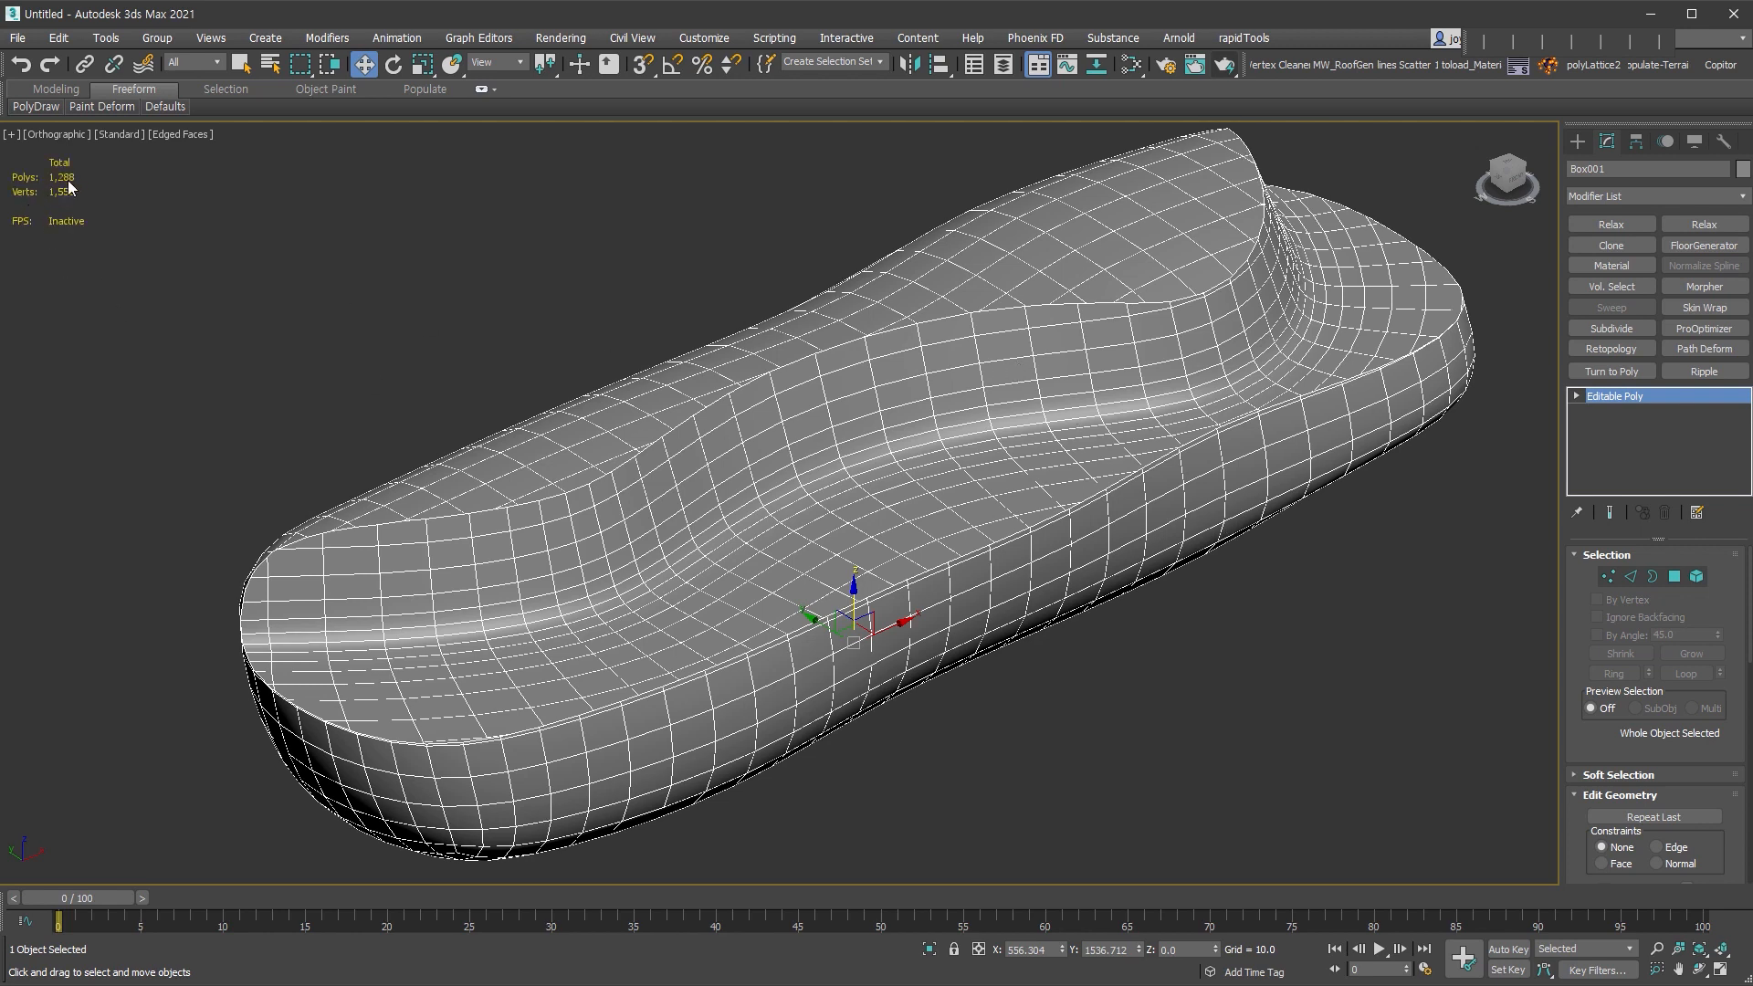
pyautogui.press('7')
# - Apply a Retopology modifier to the bench with a face count of 2000 and Regularize 1.0, and compute the new mesh
pyautogui.click(1618, 352)
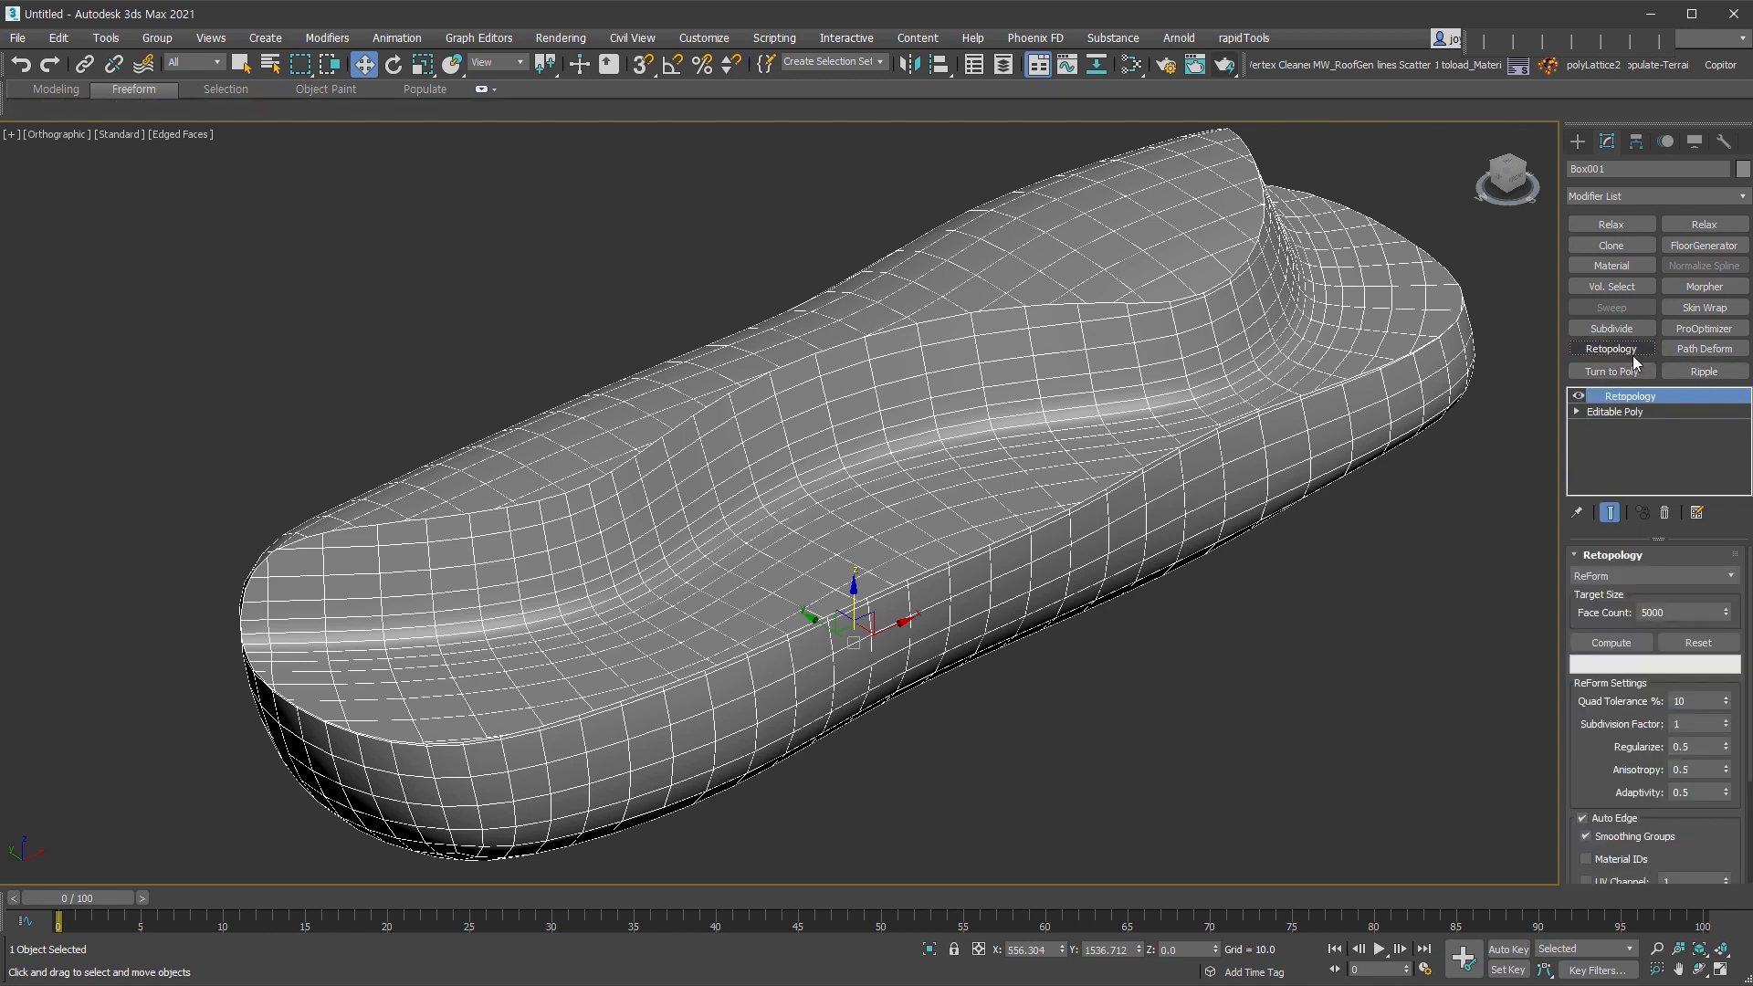
pyautogui.click(1689, 612)
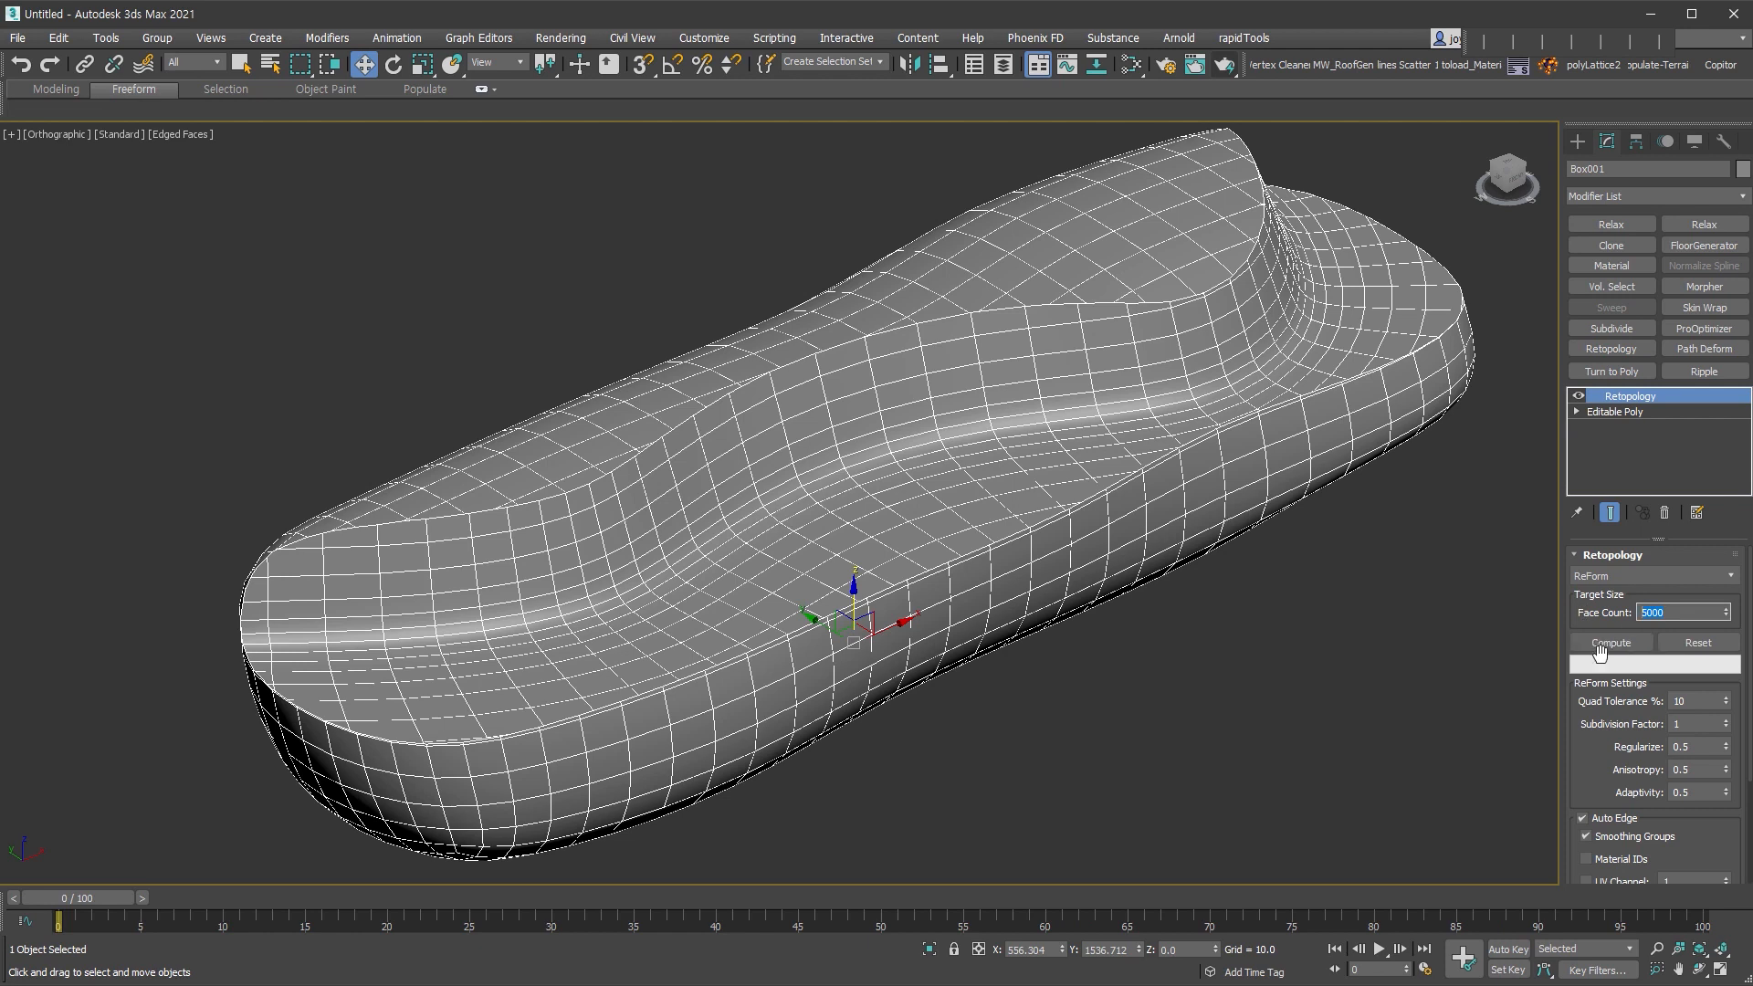
pyautogui.click(1612, 647)
pyautogui.moveTo(1728, 749); pyautogui.dragTo(1746, 707)
pyautogui.click(1638, 645)
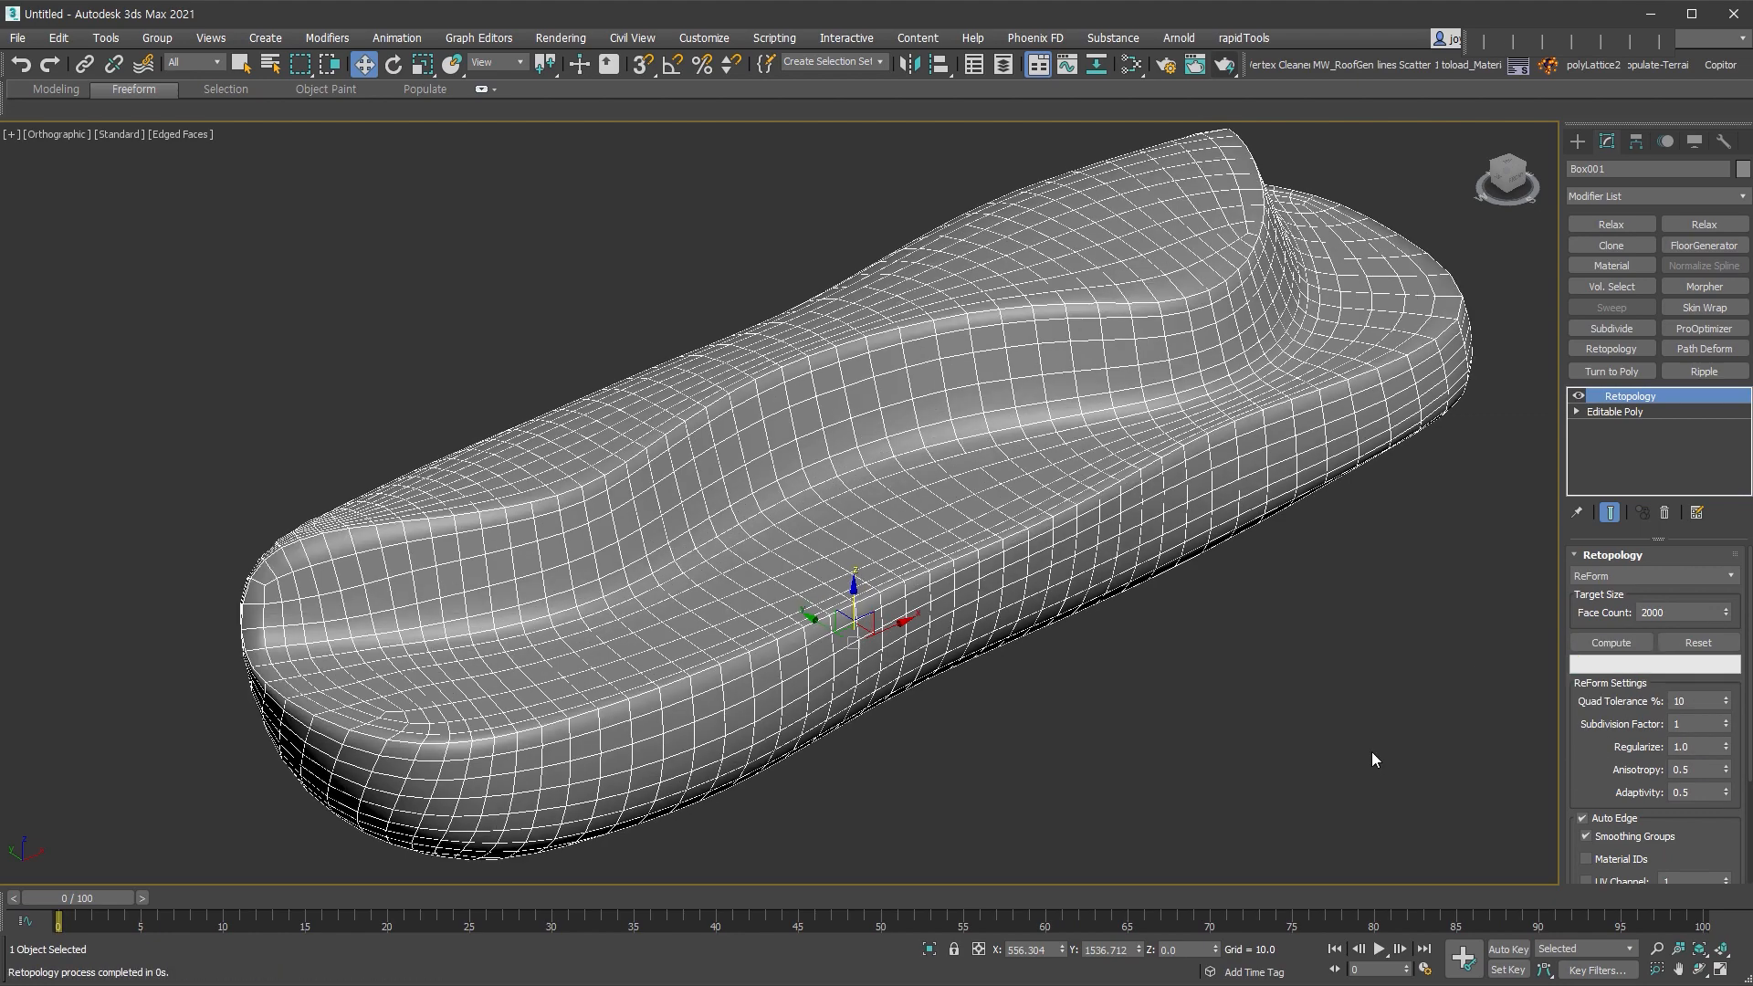
# - Examine the retopologized edge flow around the seat rim and both ends of the bench, and review the Auto Edge options
pyautogui.moveTo(910, 571); pyautogui.dragTo(995, 535, button='middle')
pyautogui.keyDown('alt'); pyautogui.moveTo(775, 636); pyautogui.dragTo(794, 498, button='middle'); pyautogui.keyUp('alt')
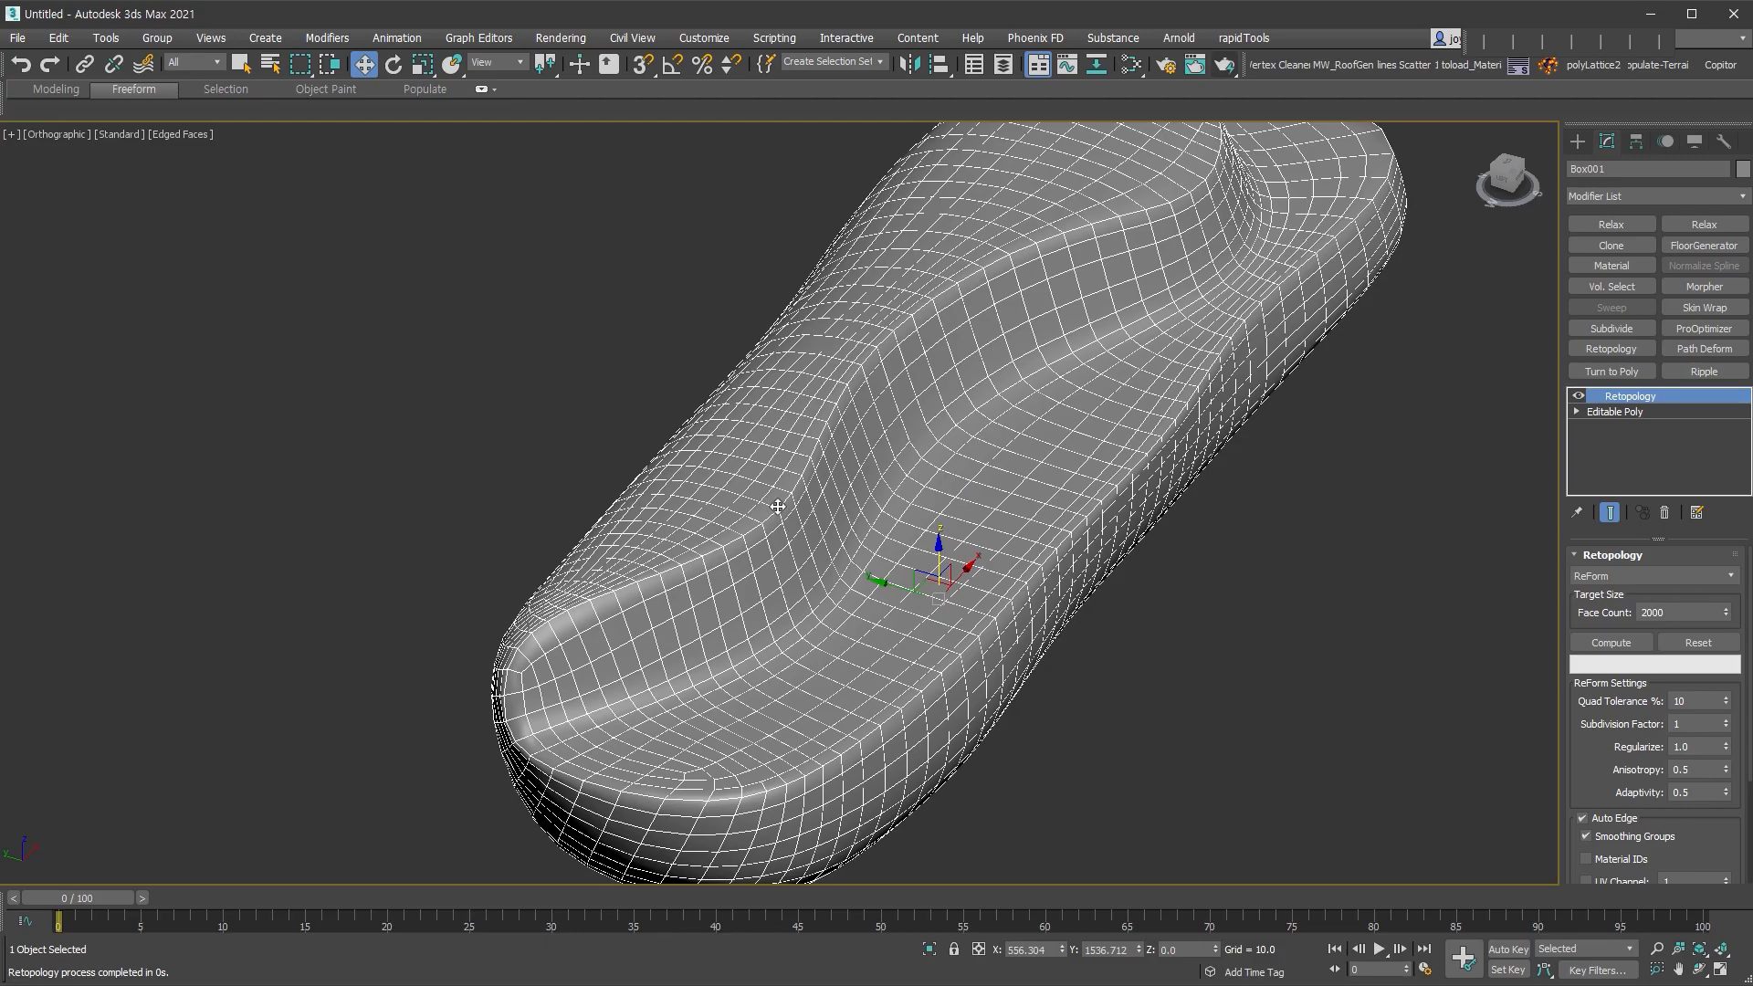
pyautogui.keyDown('alt'); pyautogui.moveTo(666, 595); pyautogui.dragTo(715, 560, button='middle'); pyautogui.keyUp('alt')
pyautogui.scroll(4, 897, 526)
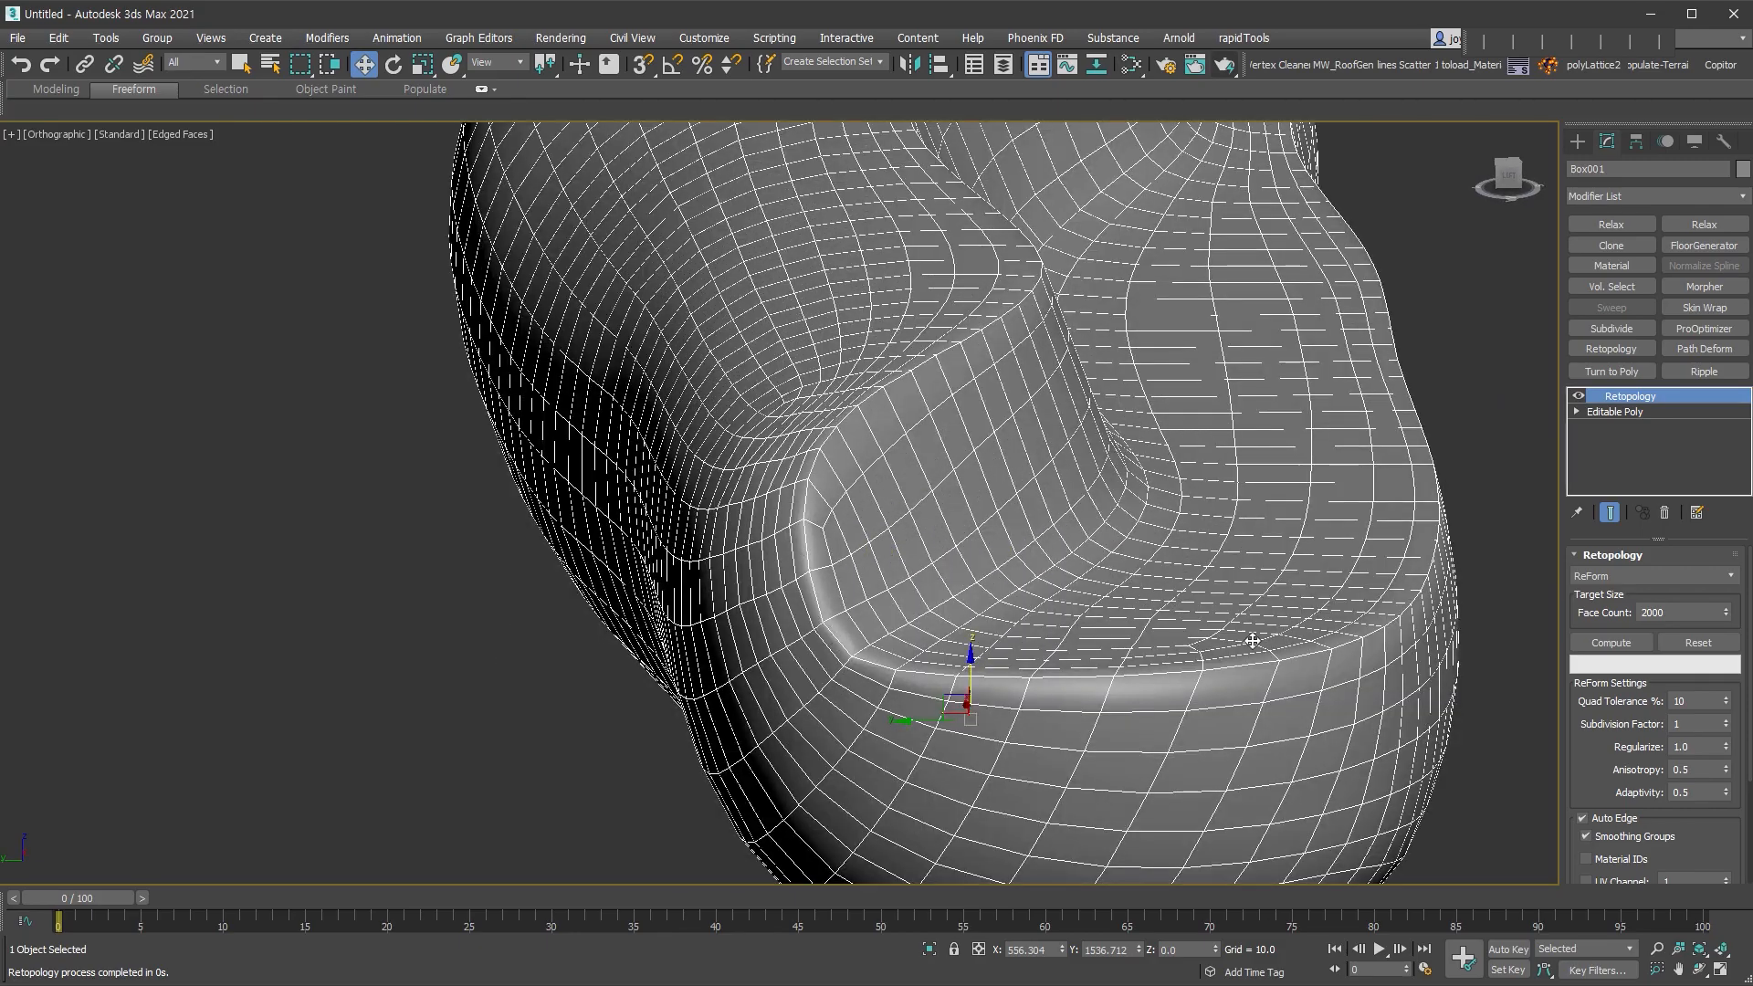
pyautogui.keyDown('alt'); pyautogui.moveTo(1422, 600); pyautogui.dragTo(1359, 612, button='middle'); pyautogui.keyUp('alt')
pyautogui.moveTo(1421, 727); pyautogui.dragTo(1031, 592, button='middle')
pyautogui.keyDown('alt'); pyautogui.moveTo(1477, 529); pyautogui.dragTo(1459, 531, button='middle'); pyautogui.keyUp('alt')
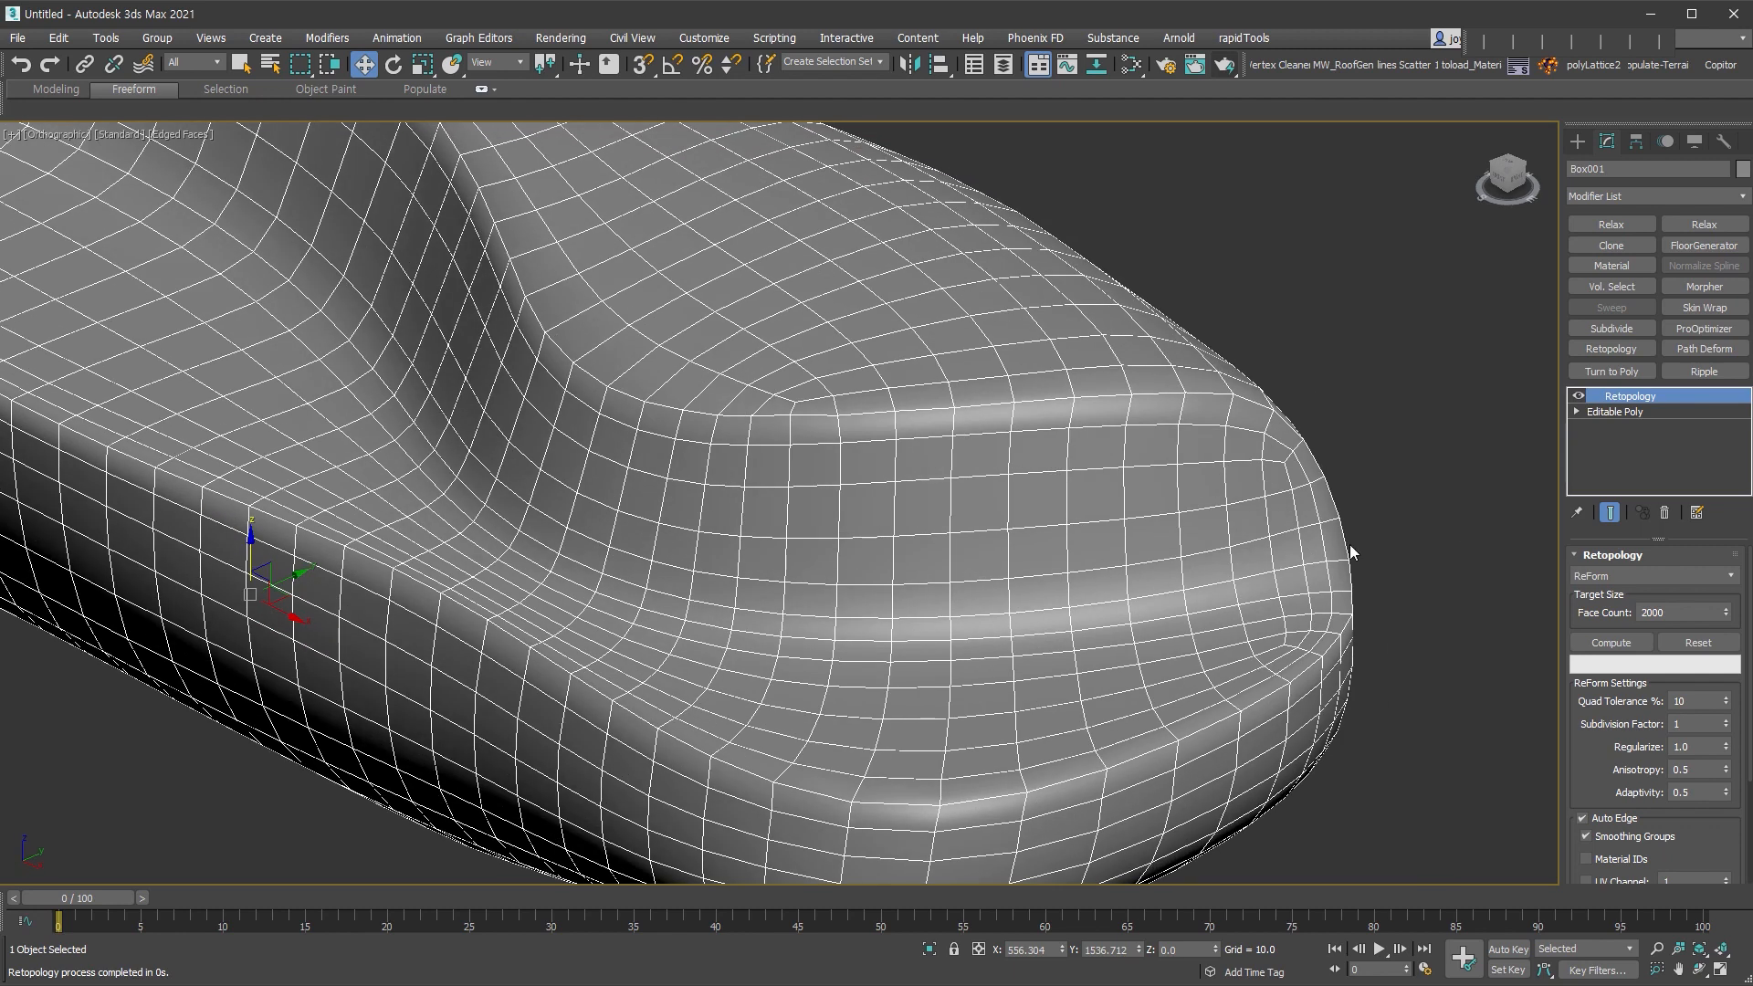
pyautogui.scroll(-3, 1673, 683)
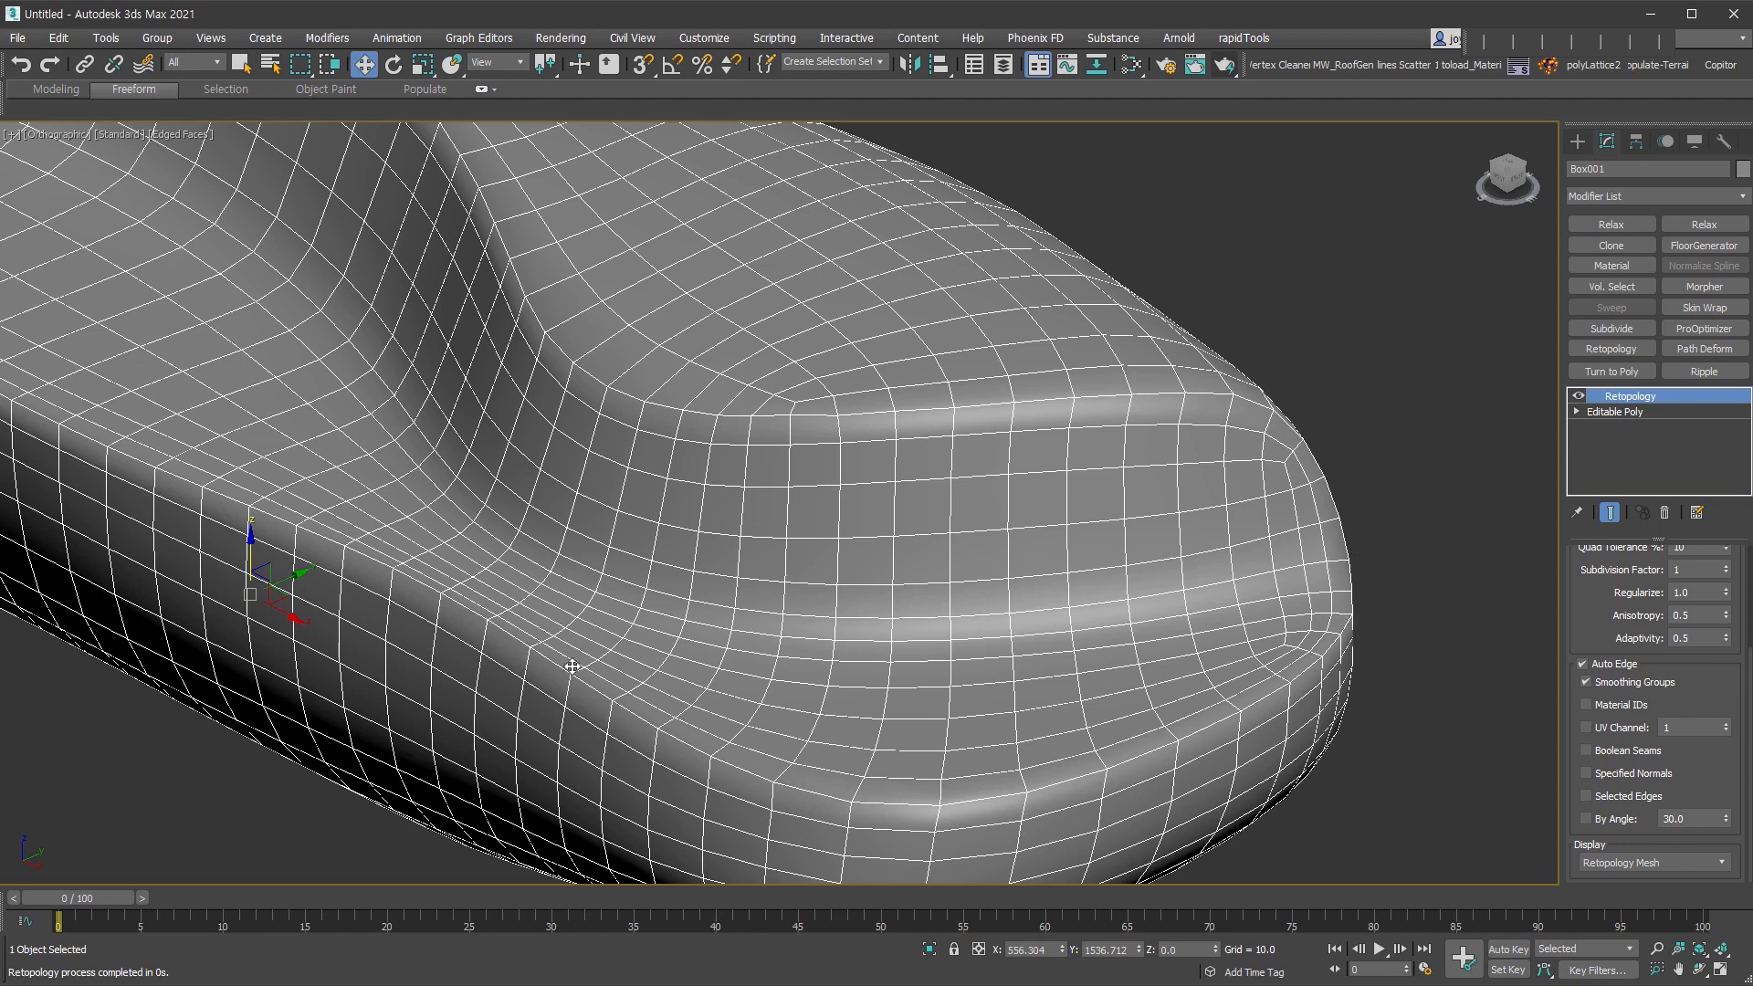
pyautogui.scroll(-2, 587, 370)
pyautogui.moveTo(640, 385); pyautogui.dragTo(929, 479, button='middle')
pyautogui.keyDown('alt'); pyautogui.moveTo(657, 568); pyautogui.dragTo(857, 502, button='middle'); pyautogui.keyUp('alt')
pyautogui.scroll(-3, 857, 502)
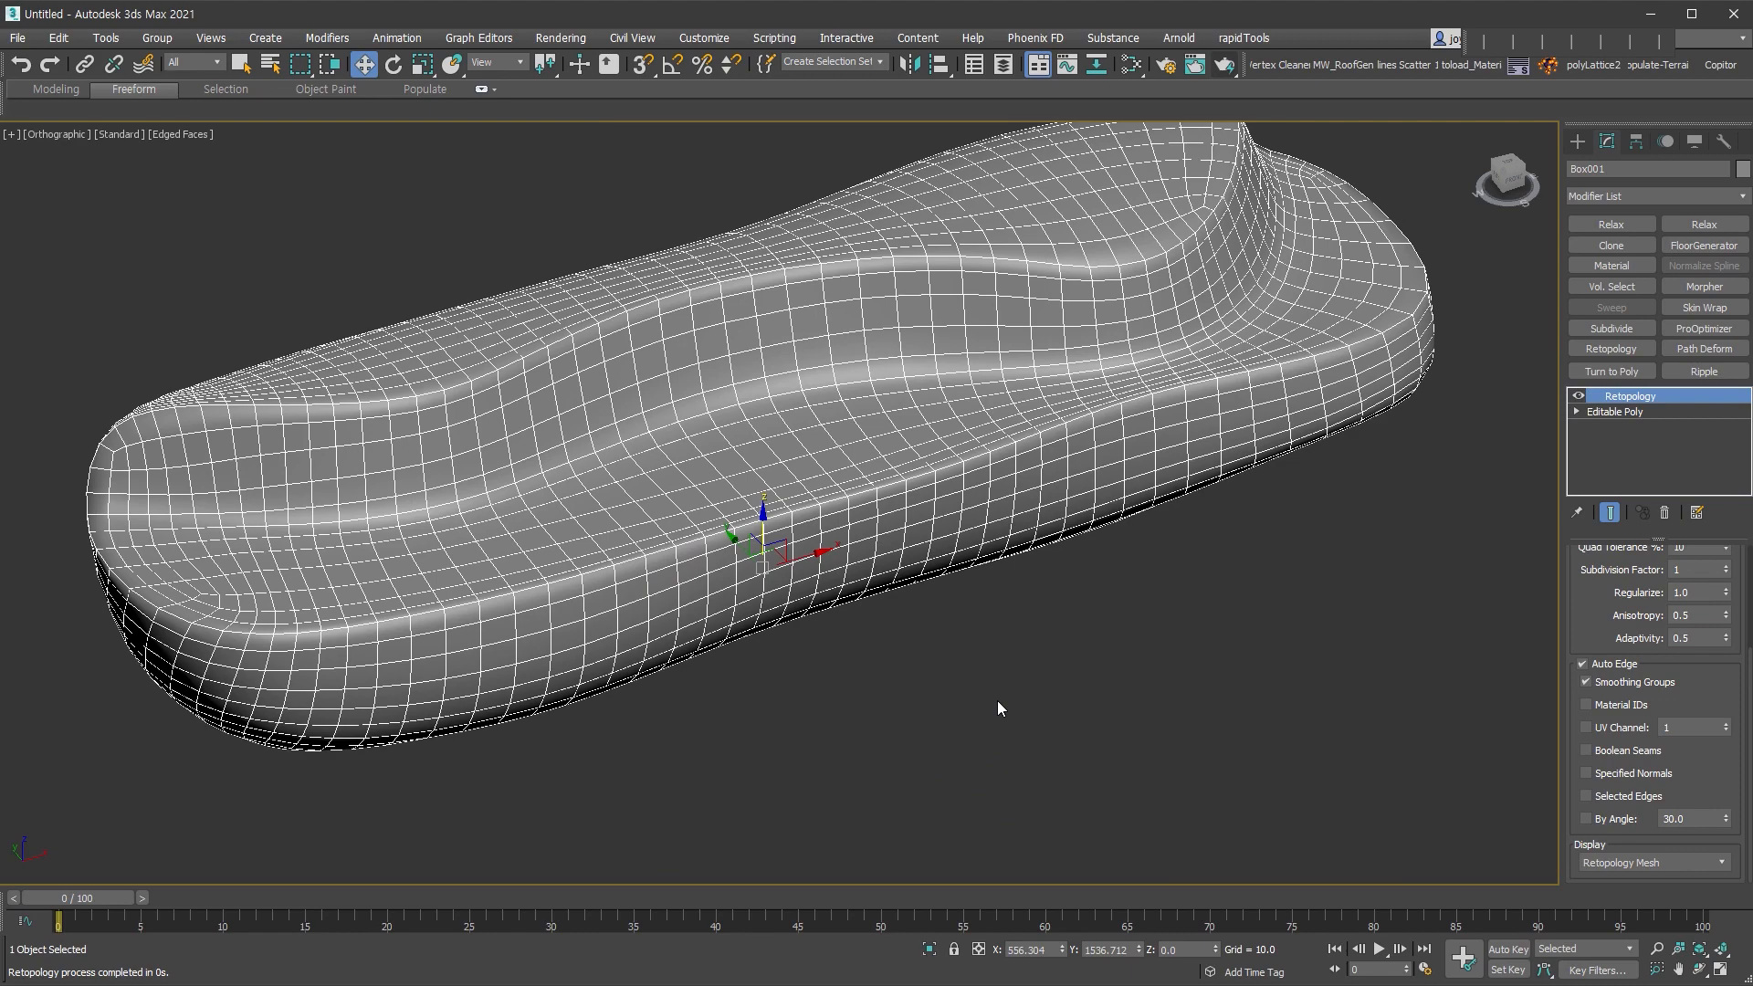
# - Convert the retopologized bench to an Editable Poly
pyautogui.keyDown('alt'); pyautogui.moveTo(1056, 634); pyautogui.dragTo(1187, 545, button='middle'); pyautogui.keyUp('alt')
pyautogui.moveTo(854, 525); pyautogui.dragTo(967, 619, button='middle')
pyautogui.moveTo(1212, 561); pyautogui.dragTo(1195, 518, button='middle')
pyautogui.hotkey('ctrl', 'e')
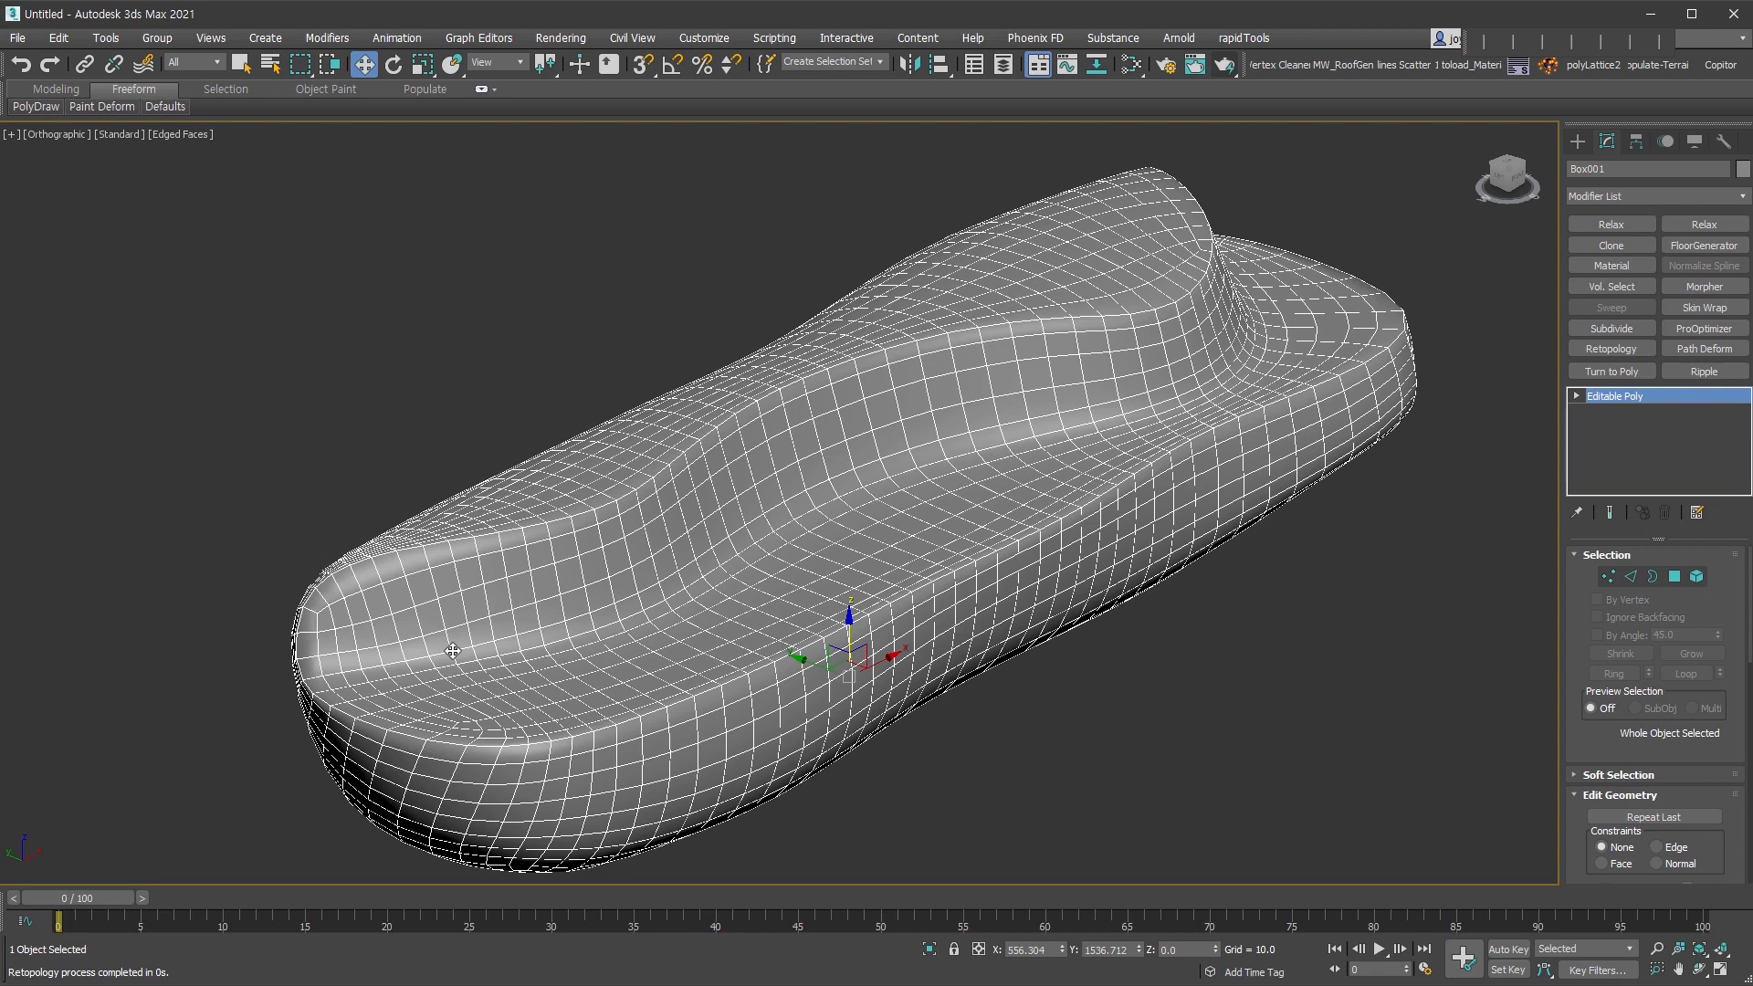
pyautogui.keyDown('alt'); pyautogui.moveTo(453, 651); pyautogui.dragTo(598, 572, button='middle'); pyautogui.keyUp('alt')
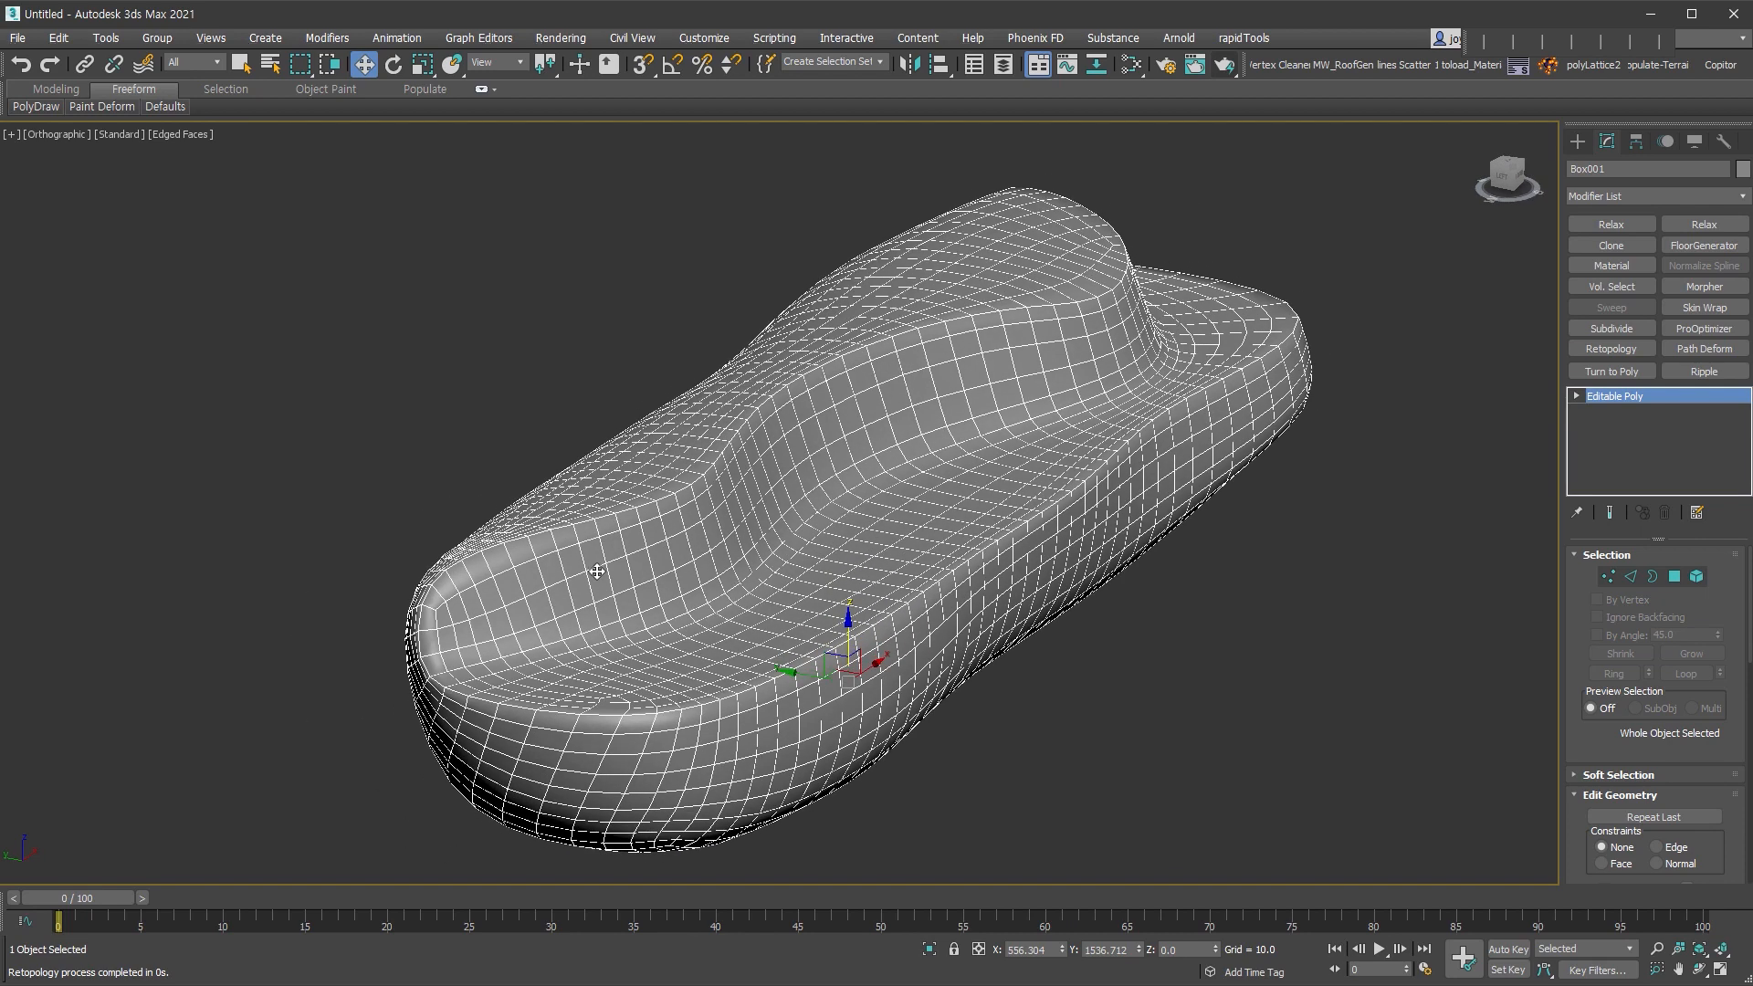
# - Select single polygons on the backrest face and the rock's top to check their material IDs and smoothing groups
pyautogui.press('4')
pyautogui.click(945, 376)
pyautogui.scroll(-5, 1635, 731)
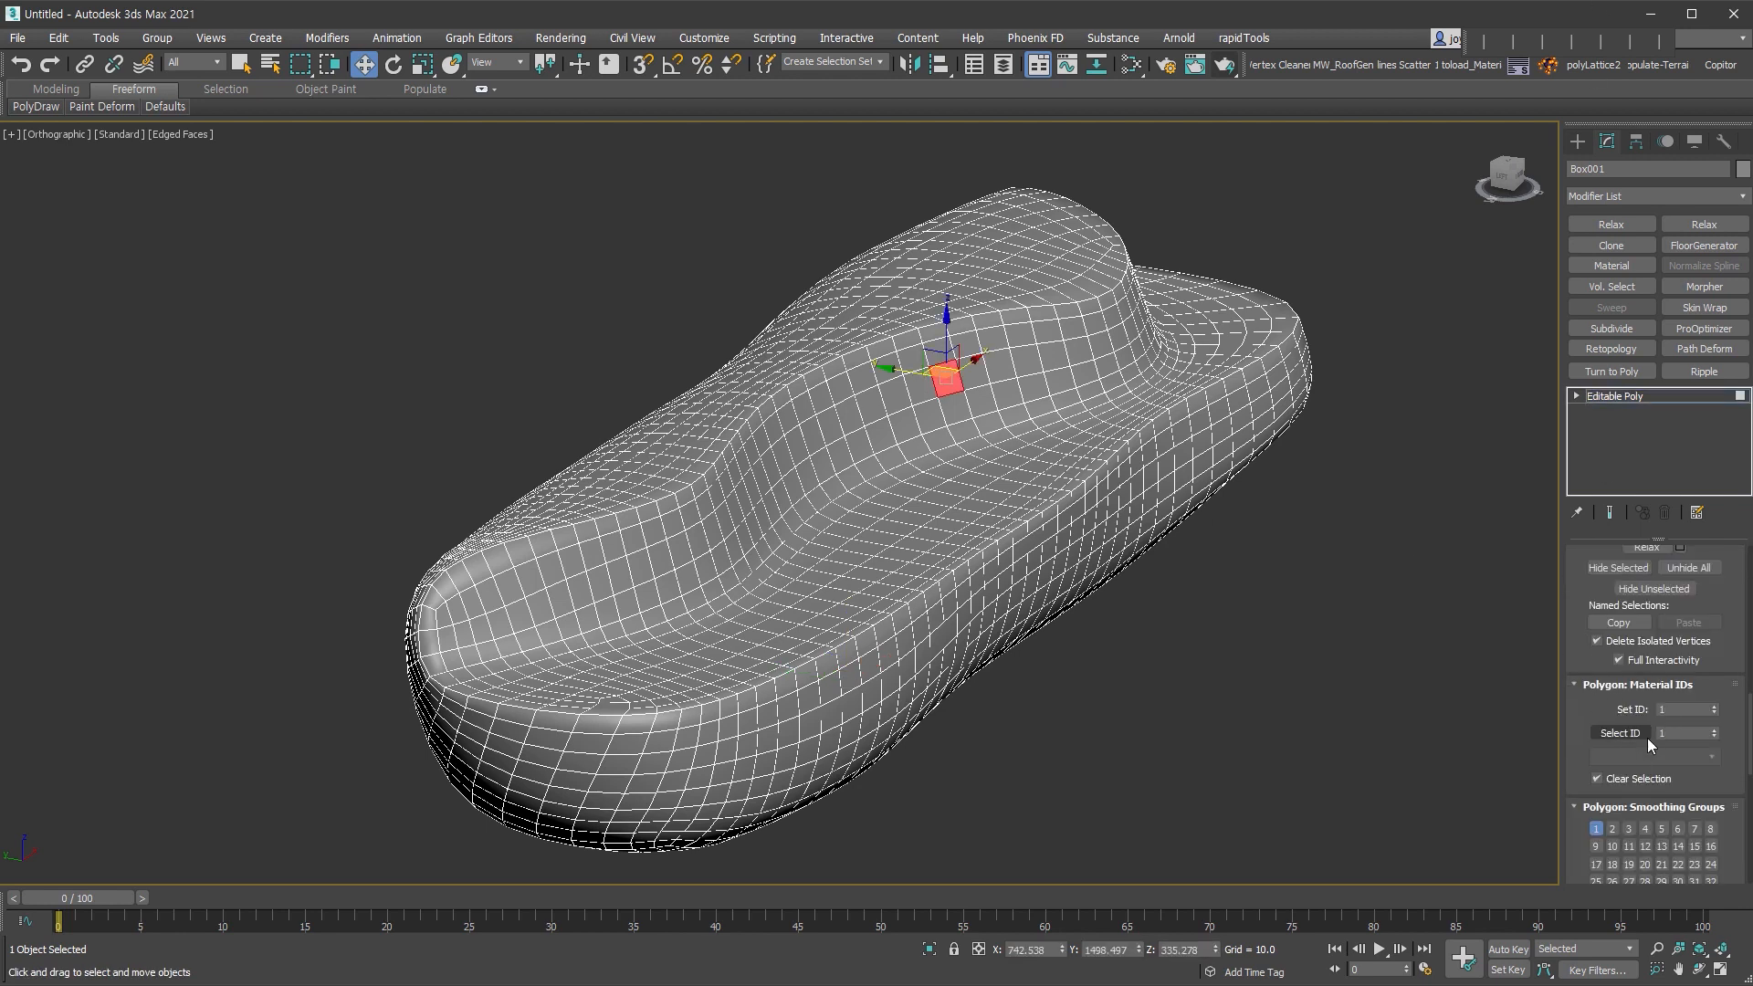
pyautogui.click(986, 294)
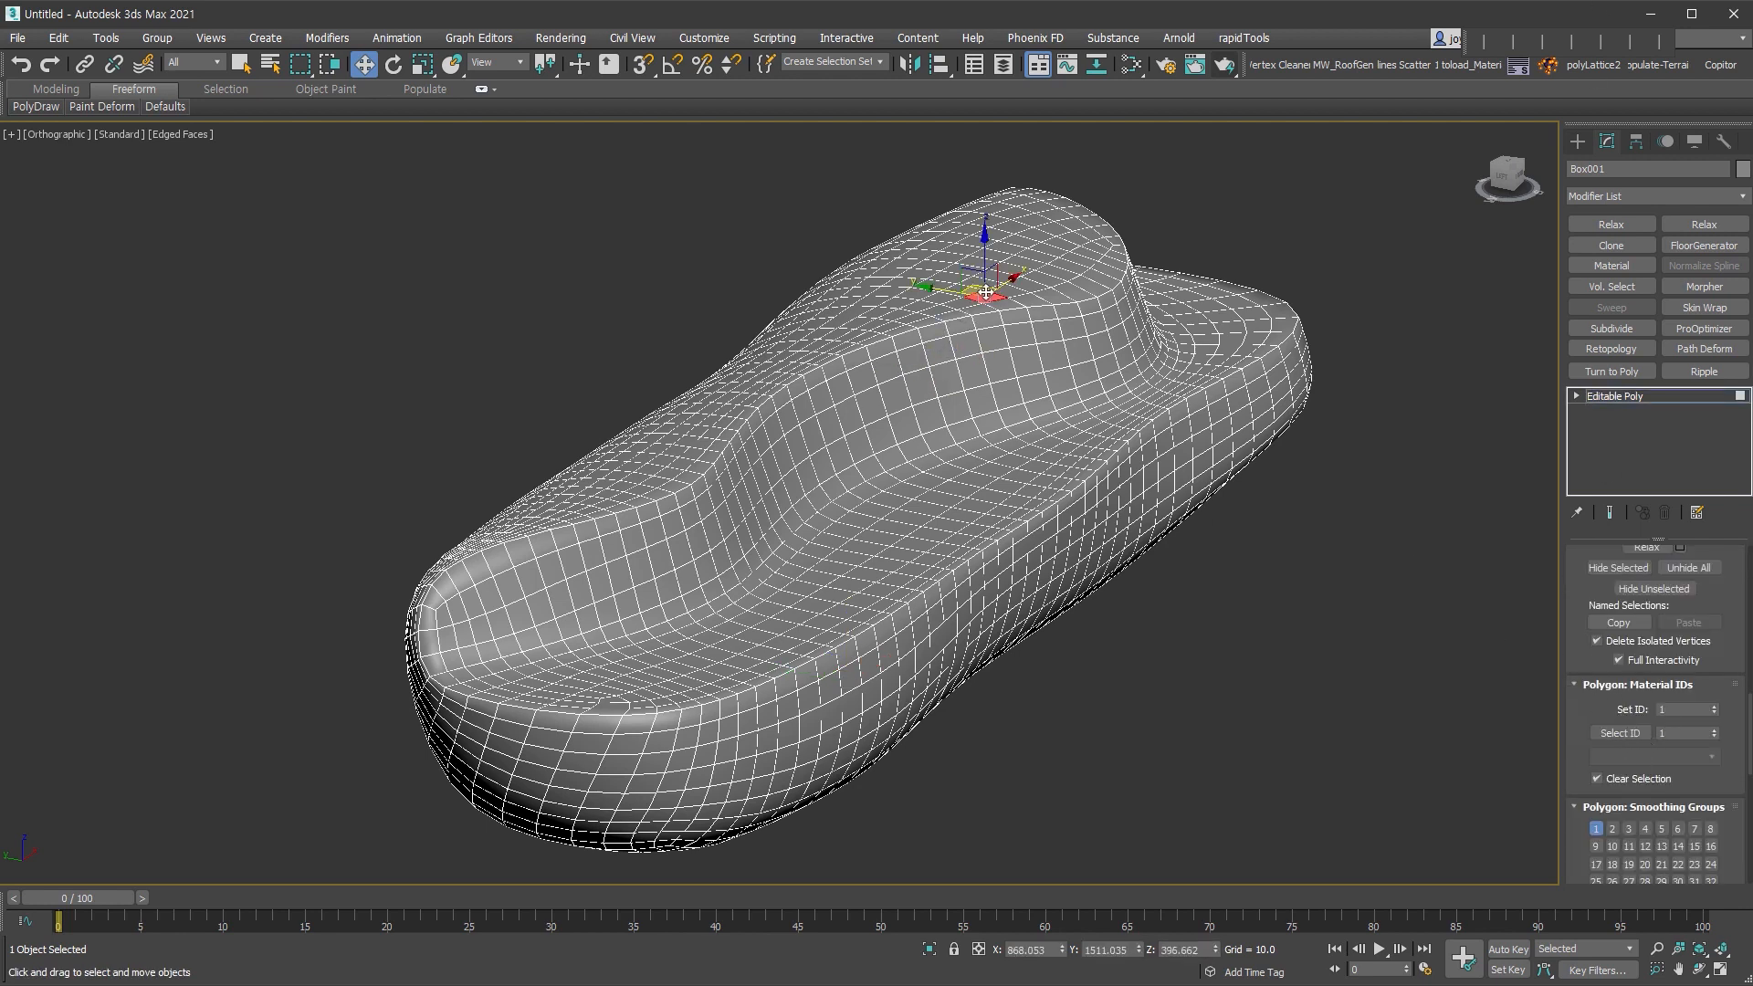
pyautogui.keyDown('alt'); pyautogui.moveTo(1240, 431); pyautogui.dragTo(1313, 576, button='middle'); pyautogui.keyUp('alt')
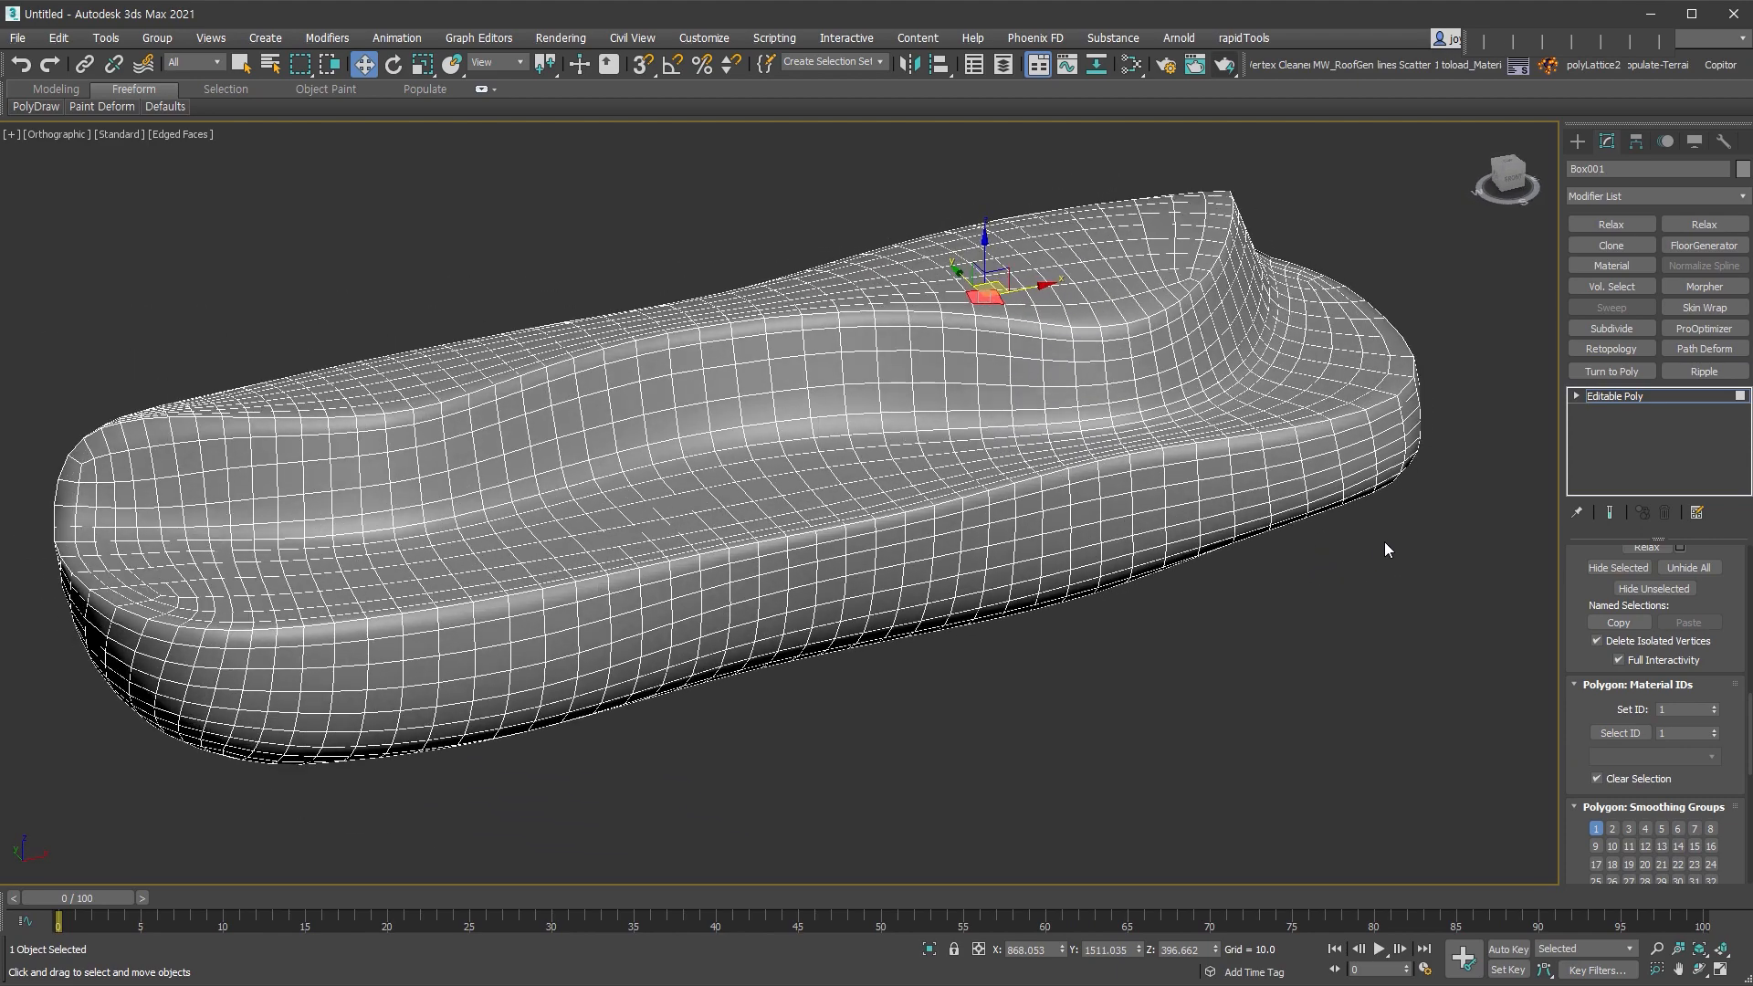
# - Select the complete edge loop that runs along the seat cut's outer rim and the backrest's upper edge
pyautogui.click(1577, 395)
pyautogui.click(1607, 427)
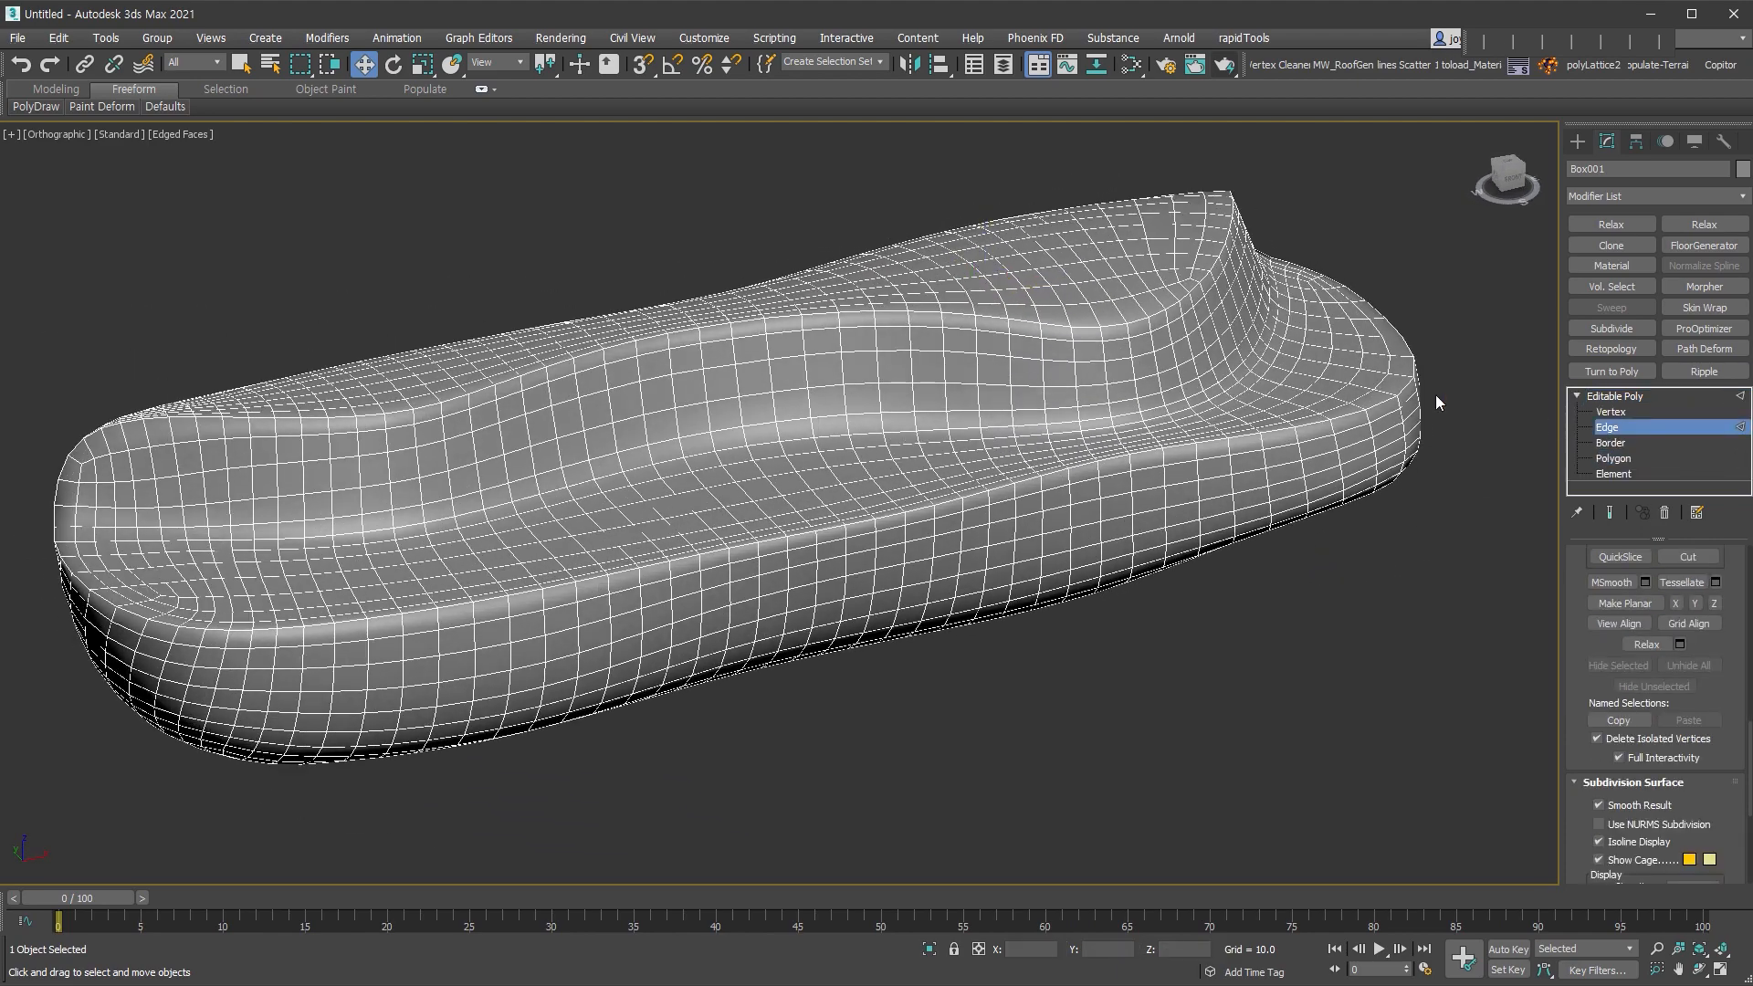
pyautogui.scroll(2, 1139, 322)
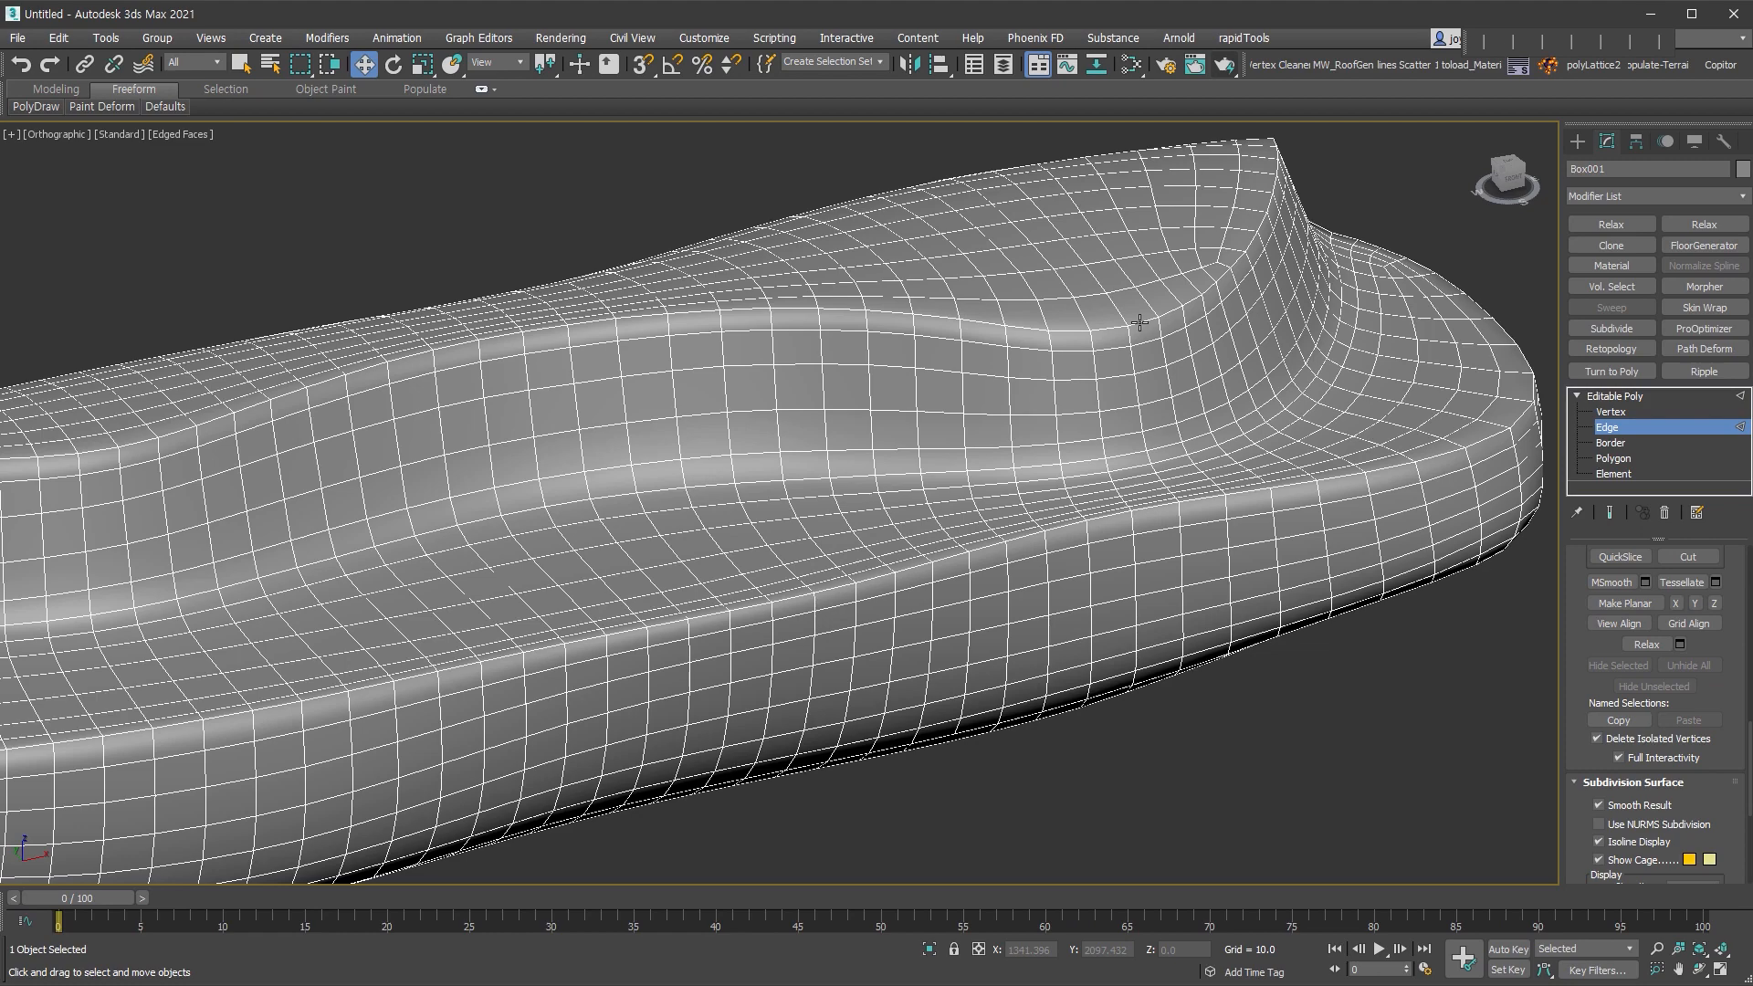
pyautogui.doubleClick(1139, 322)
pyautogui.scroll(-2, 1367, 341)
pyautogui.keyDown('alt'); pyautogui.moveTo(1139, 324); pyautogui.dragTo(758, 594, button='middle'); pyautogui.keyUp('alt')
pyautogui.keyDown('alt'); pyautogui.moveTo(650, 494); pyautogui.dragTo(694, 488, button='middle'); pyautogui.keyUp('alt')
pyautogui.scroll(3, 743, 499)
pyautogui.keyDown('alt'); pyautogui.moveTo(798, 516); pyautogui.dragTo(793, 477, button='middle'); pyautogui.keyUp('alt')
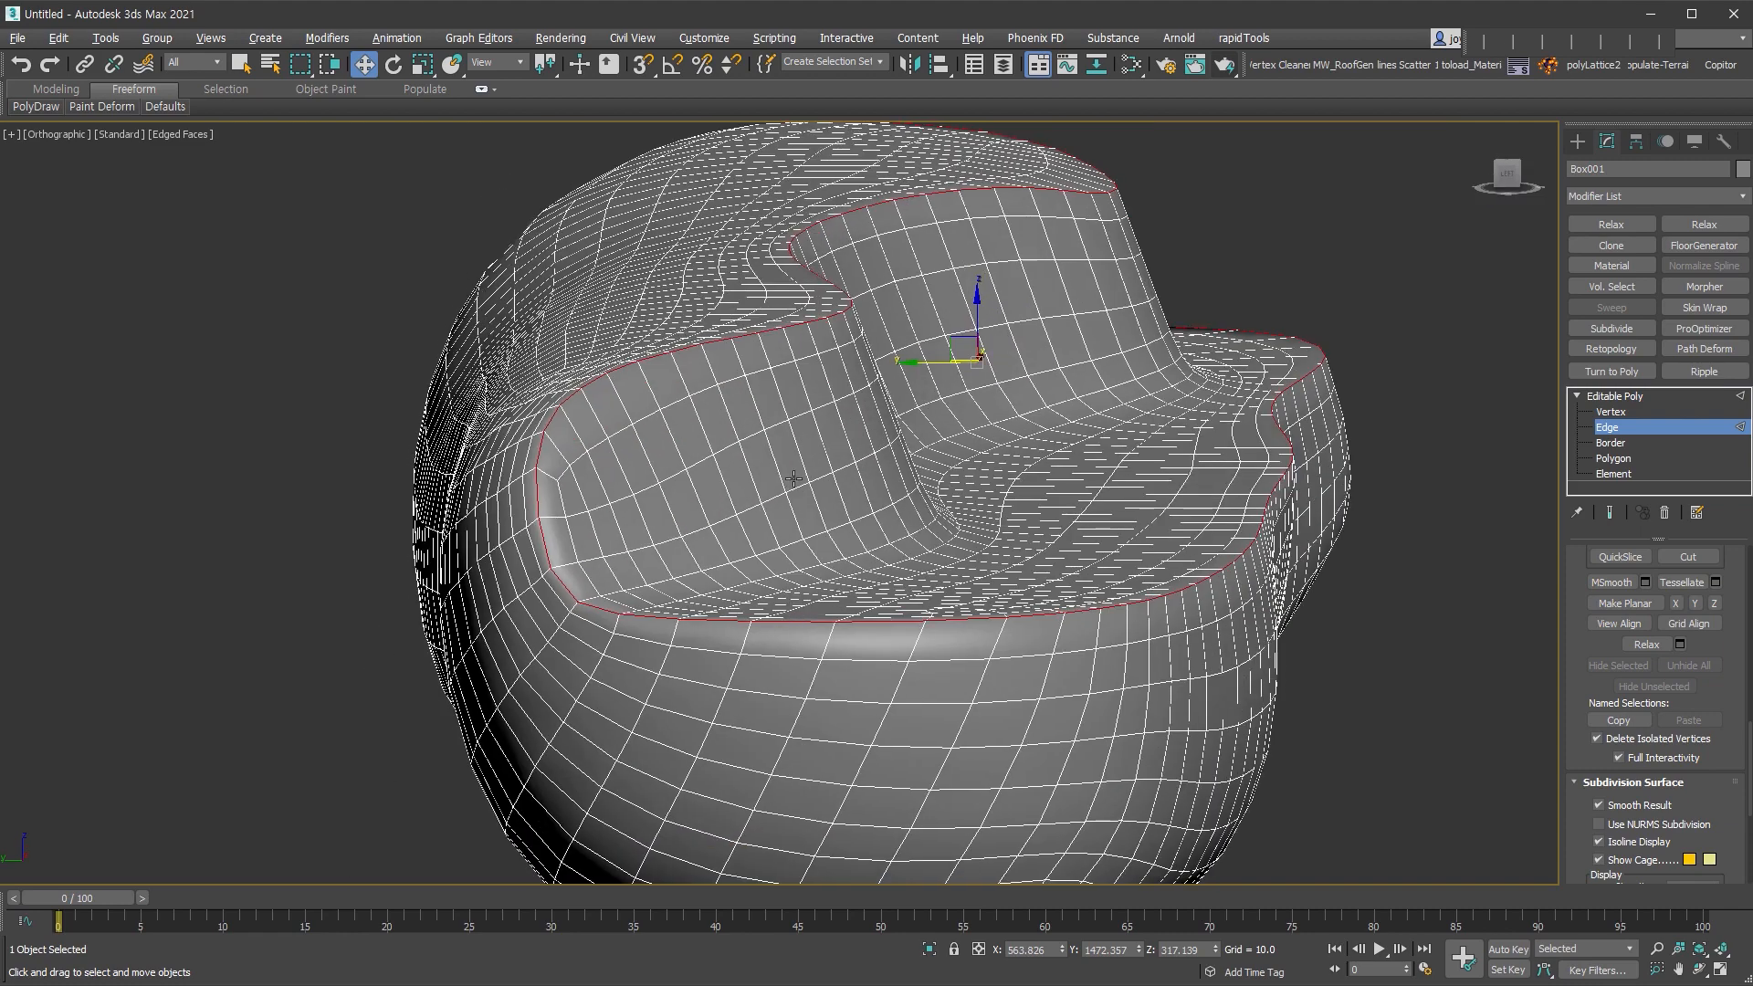
pyautogui.scroll(2, 845, 299)
pyautogui.scroll(2, 845, 299)
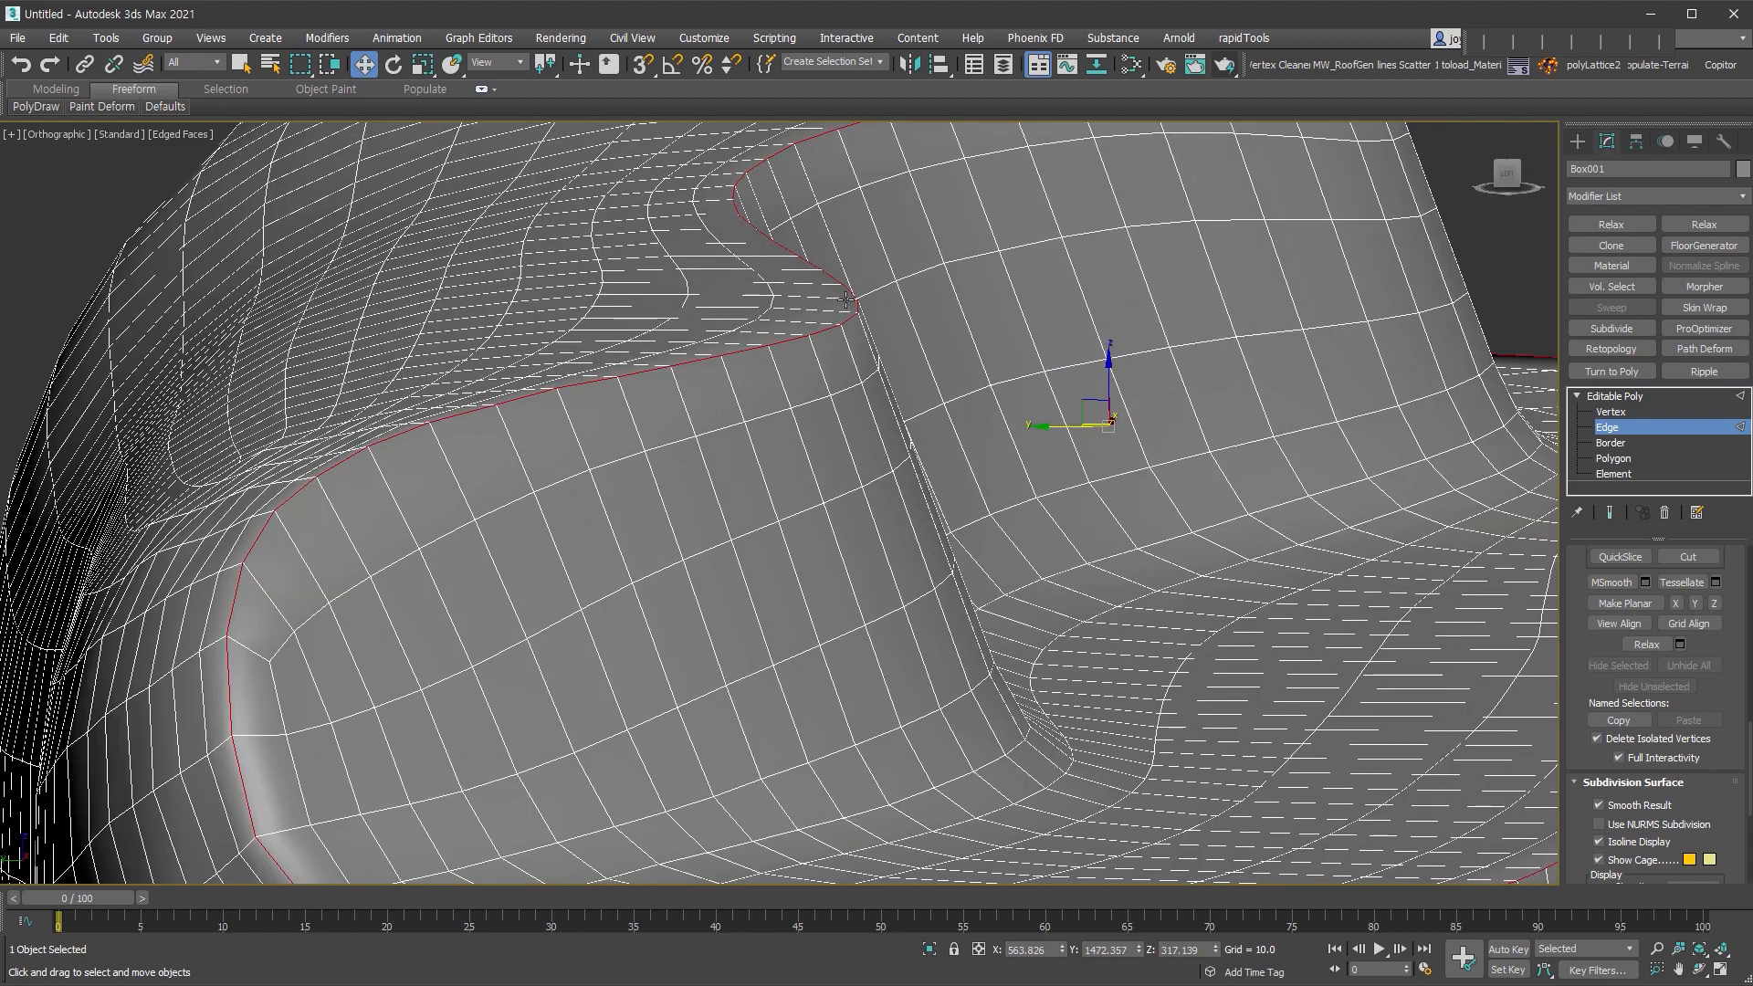
# - Chamfer the selected rim loop by 124.797 with 3 segments
pyautogui.rightClick(813, 327)
pyautogui.click(676, 434)
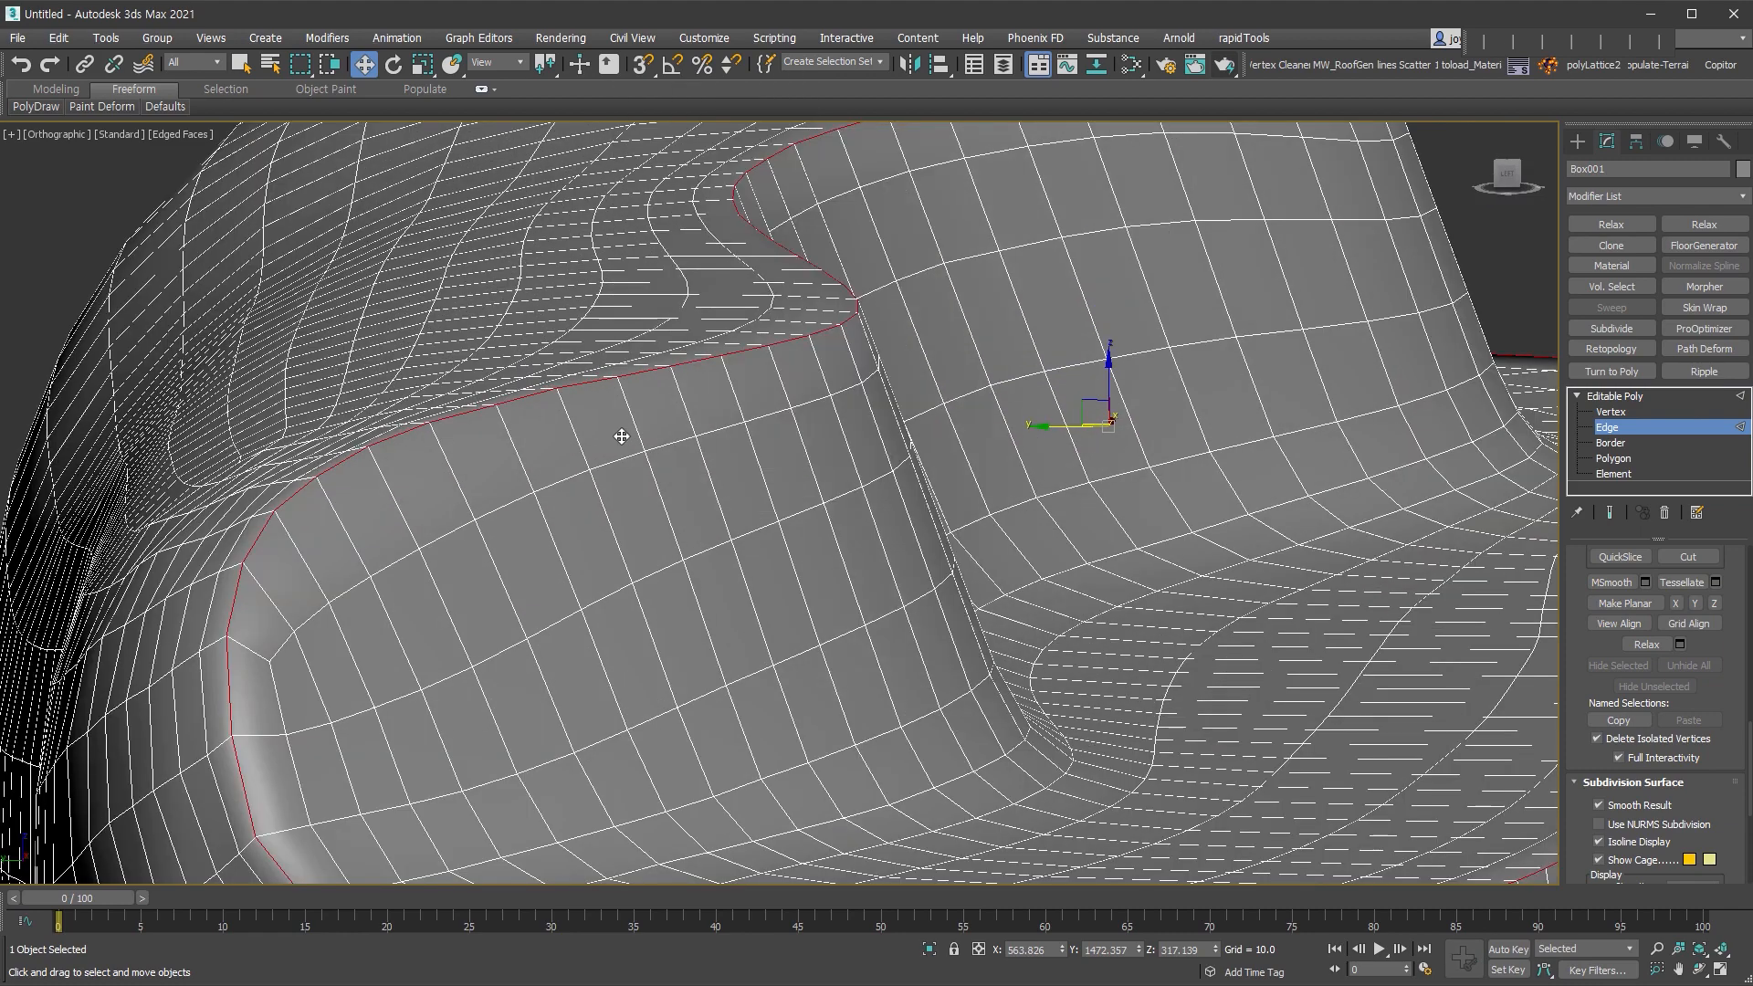
pyautogui.click(794, 512)
pyautogui.click(849, 552)
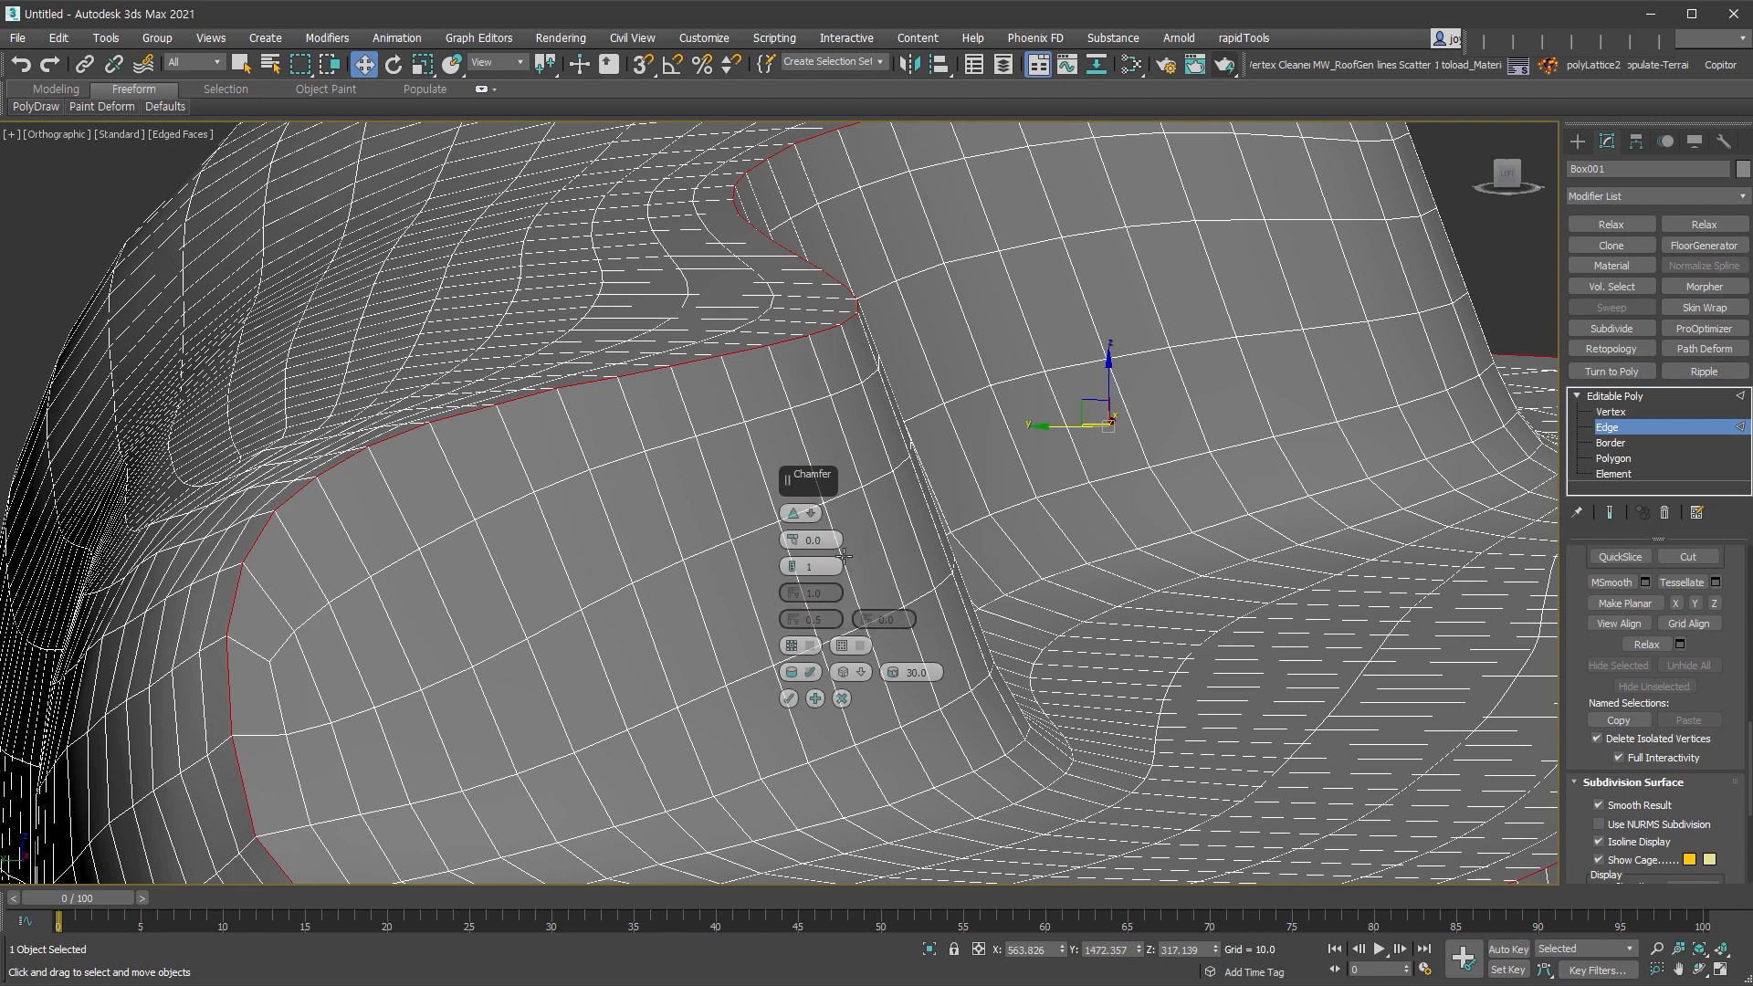
pyautogui.moveTo(793, 539); pyautogui.dragTo(834, 233)
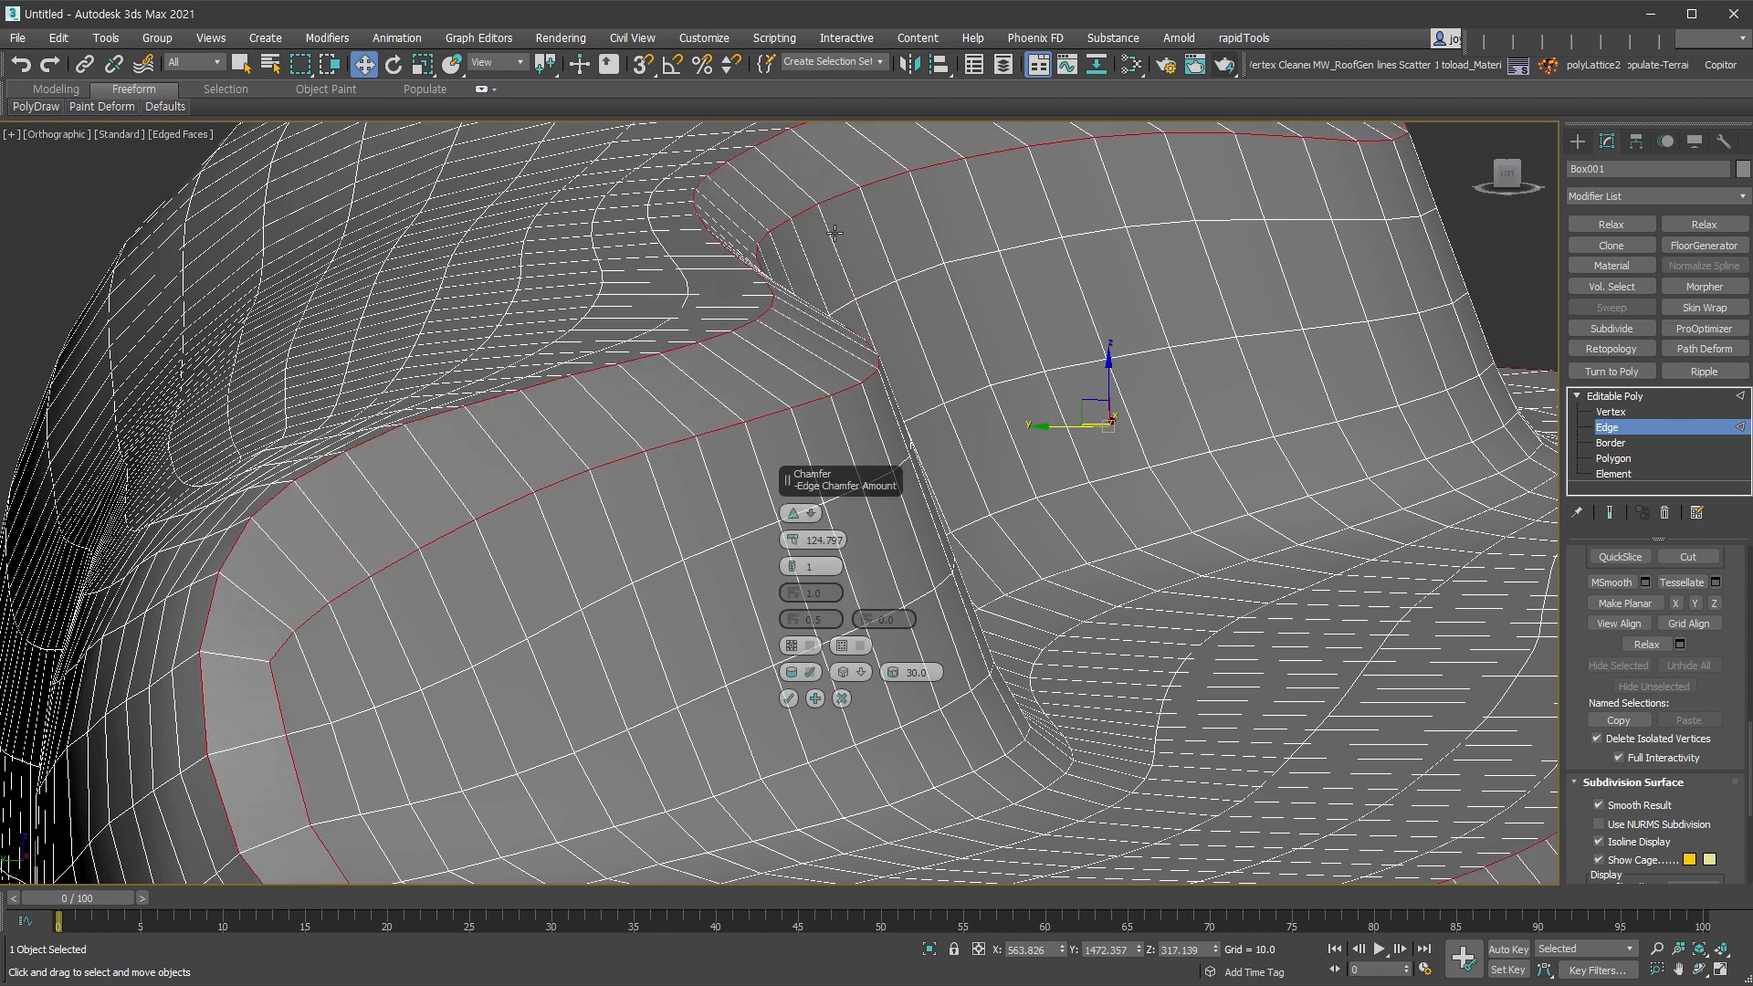
pyautogui.click(792, 562)
pyautogui.click(793, 563)
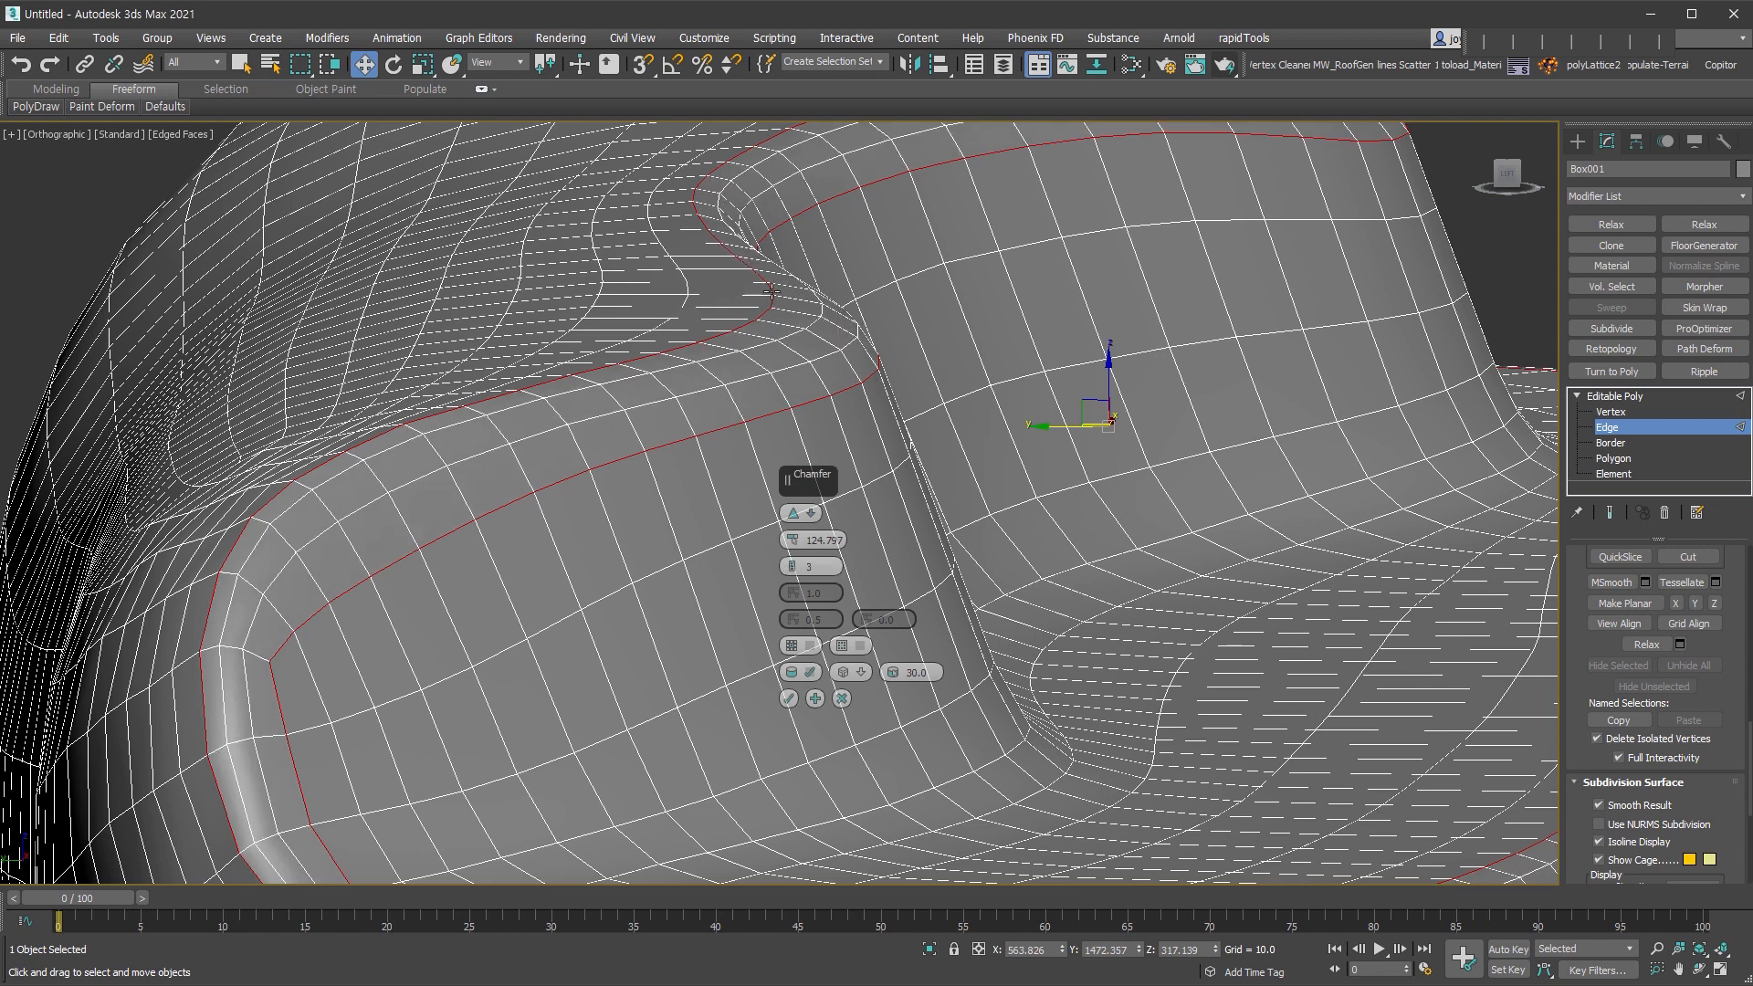
pyautogui.click(789, 700)
# - Remove the two outer boundary edge loops of the chamfered rim
pyautogui.scroll(5, 1635, 676)
pyautogui.scroll(3, 1635, 676)
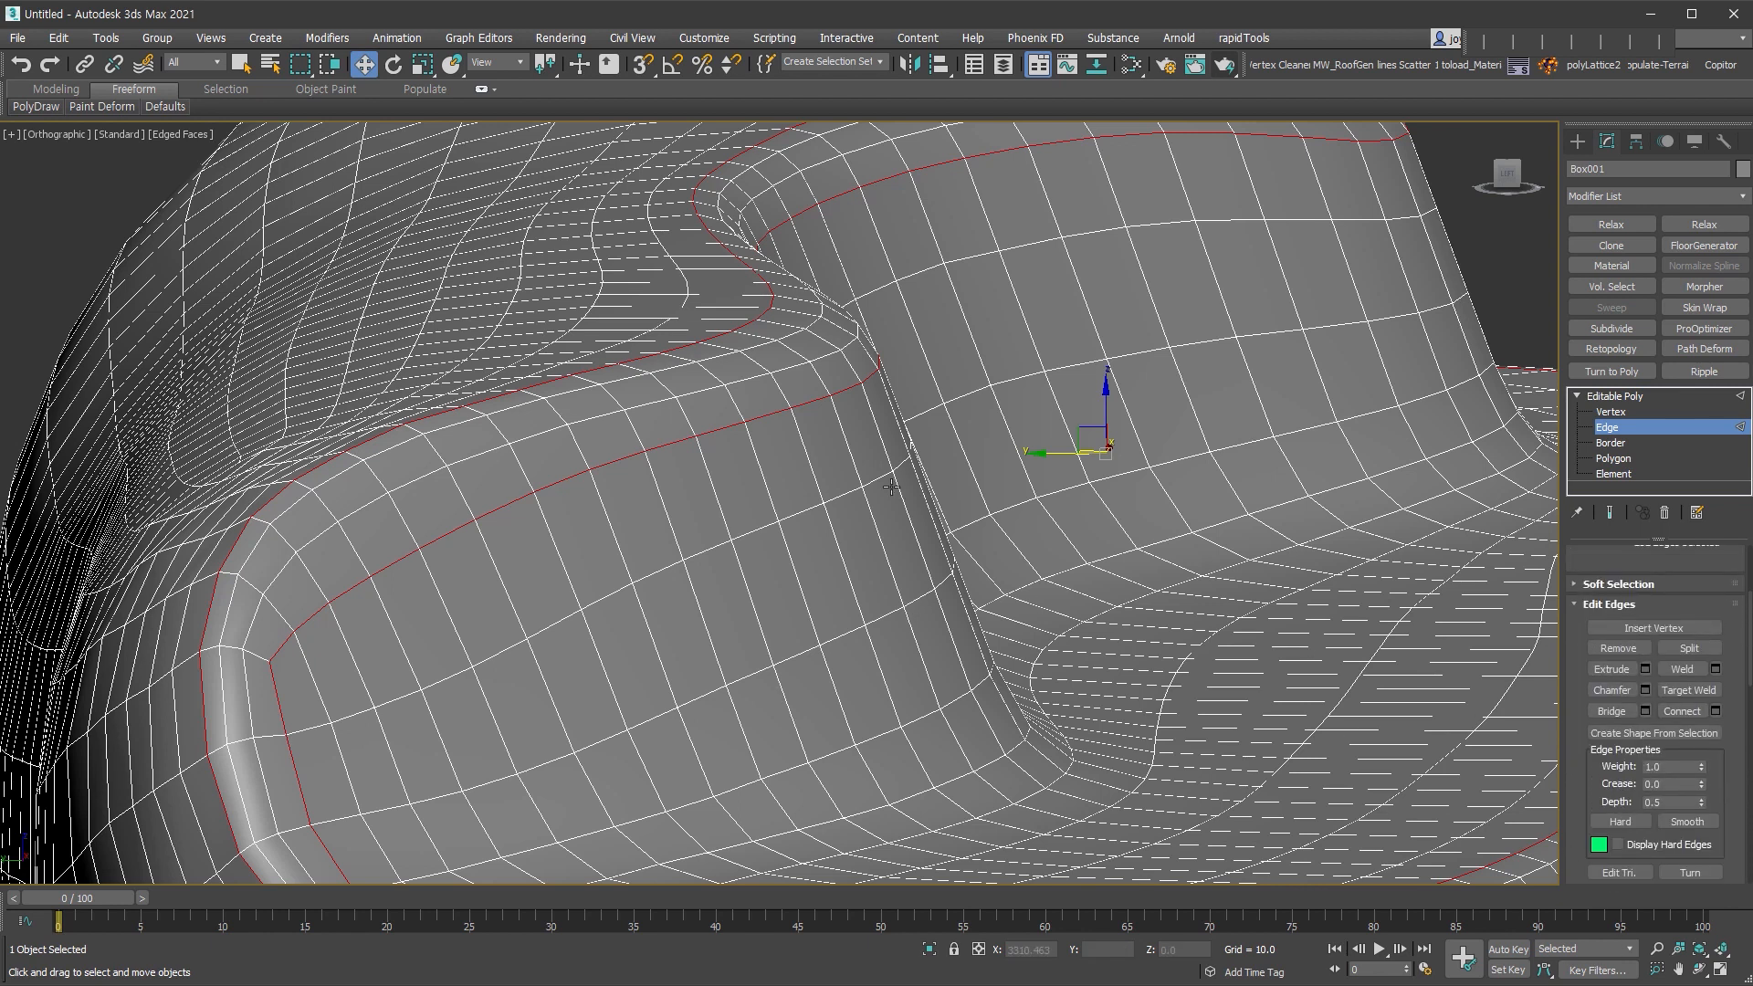
pyautogui.click(1640, 648)
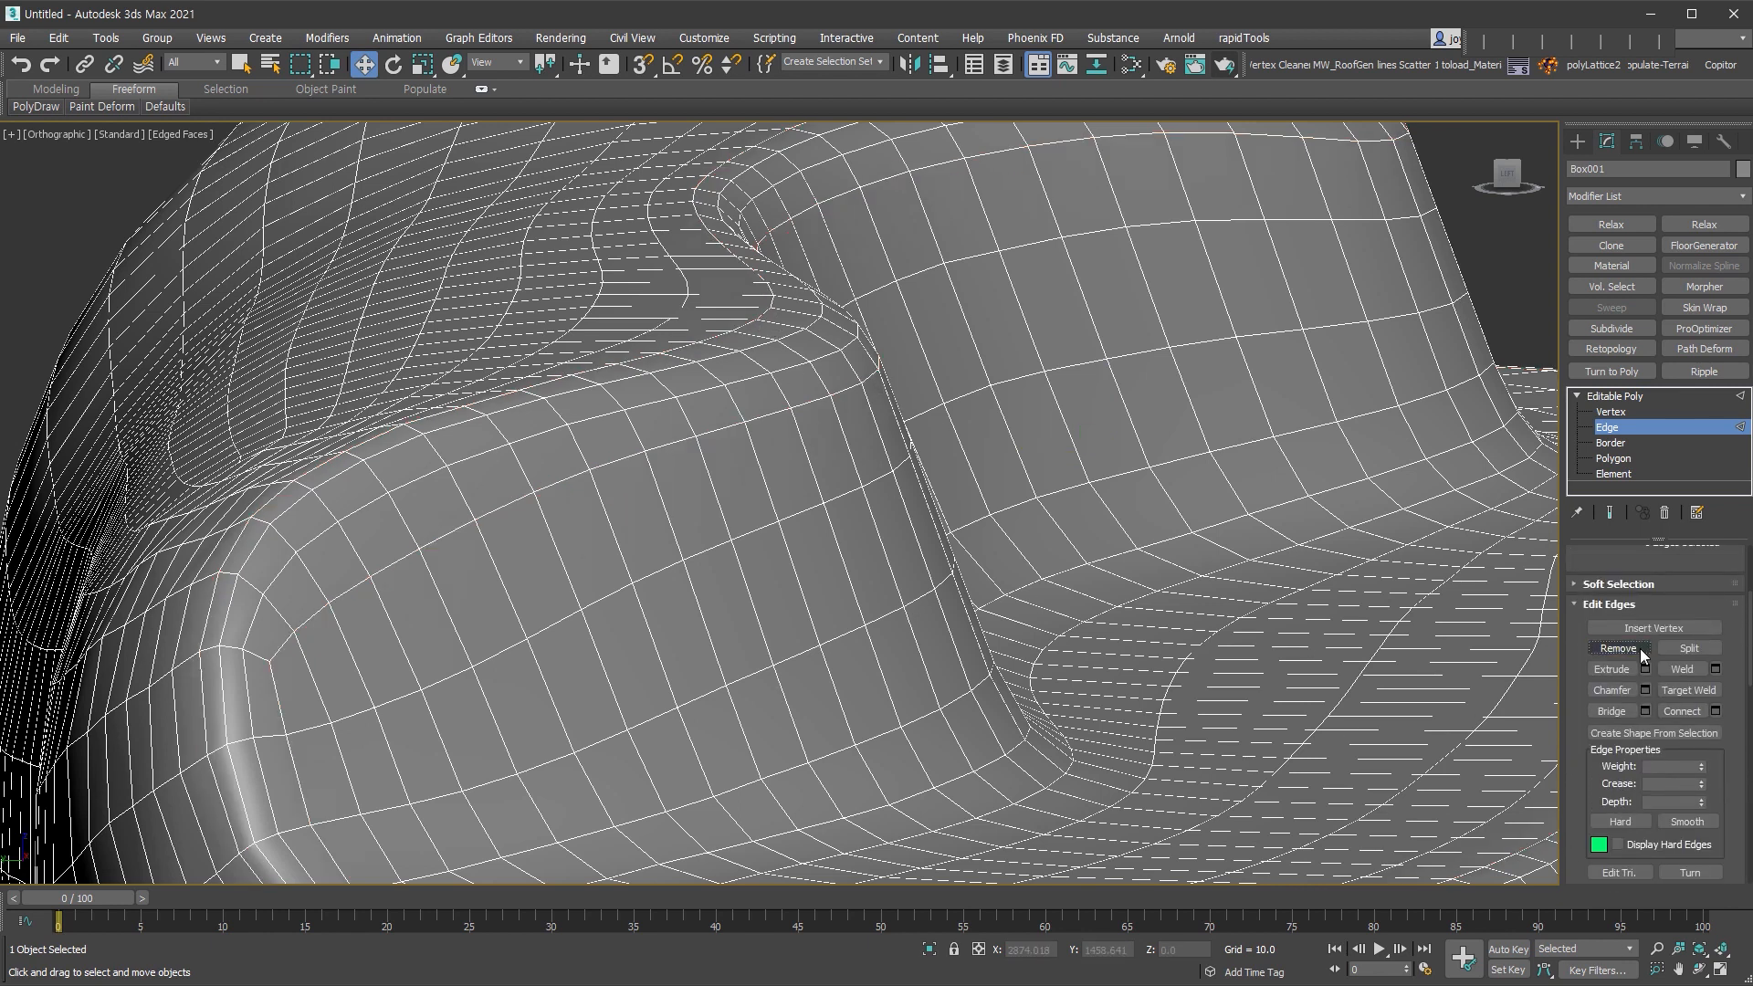
# - Split the mesh along the edge loop around the seat's rim and set the separated seat element's material ID to 2
pyautogui.click(790, 337)
pyautogui.click(790, 334)
pyautogui.doubleClick(791, 334)
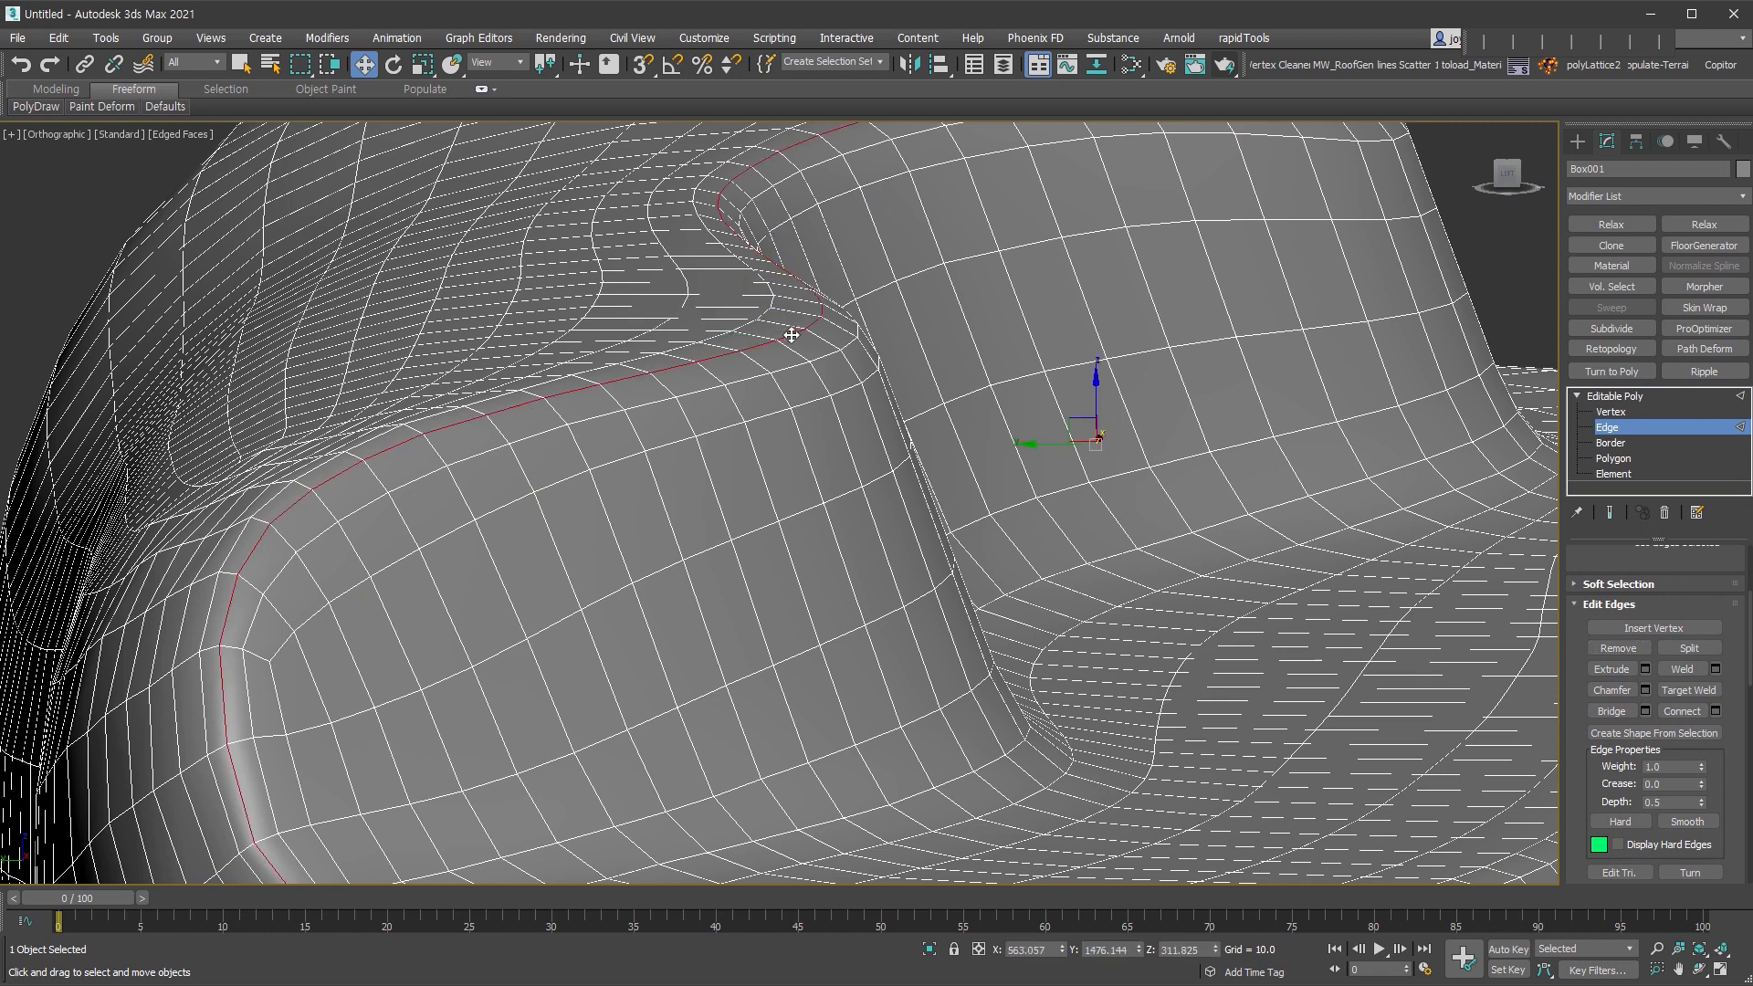
pyautogui.scroll(-4, 902, 474)
pyautogui.keyDown('alt'); pyautogui.moveTo(1123, 402); pyautogui.dragTo(995, 450, button='middle'); pyautogui.keyUp('alt')
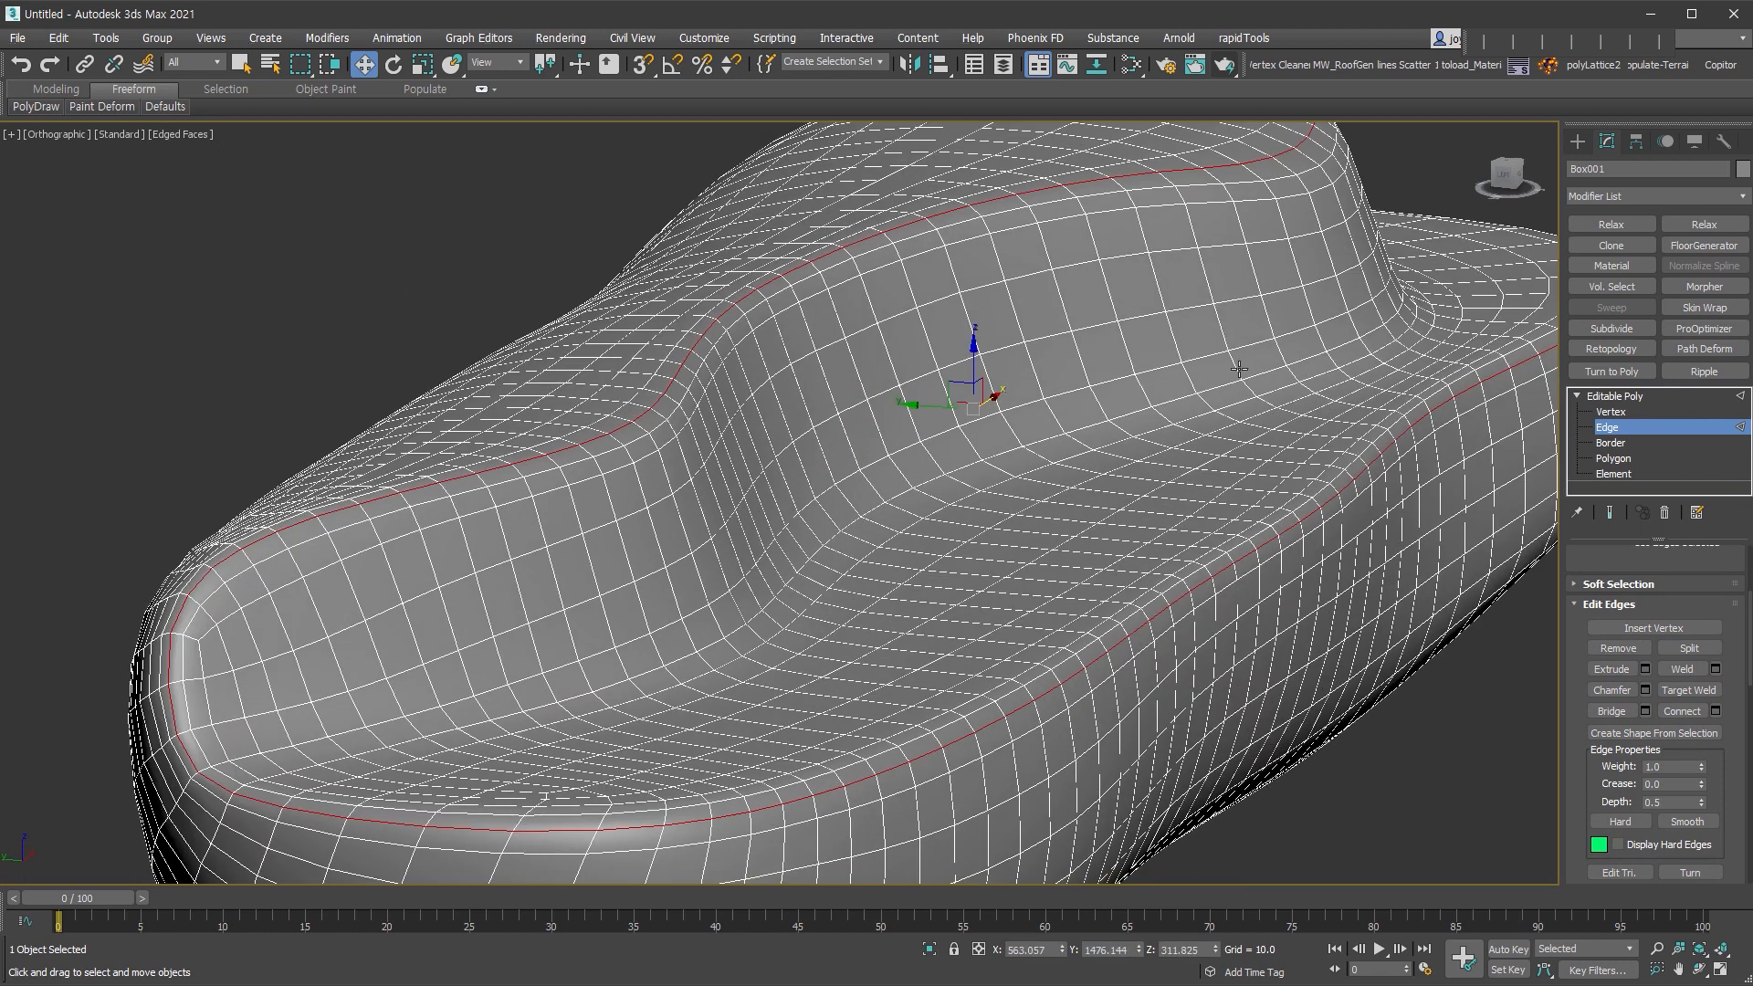
pyautogui.click(1698, 648)
pyautogui.keyDown('ctrl'); pyautogui.click(1635, 473); pyautogui.keyUp('ctrl')
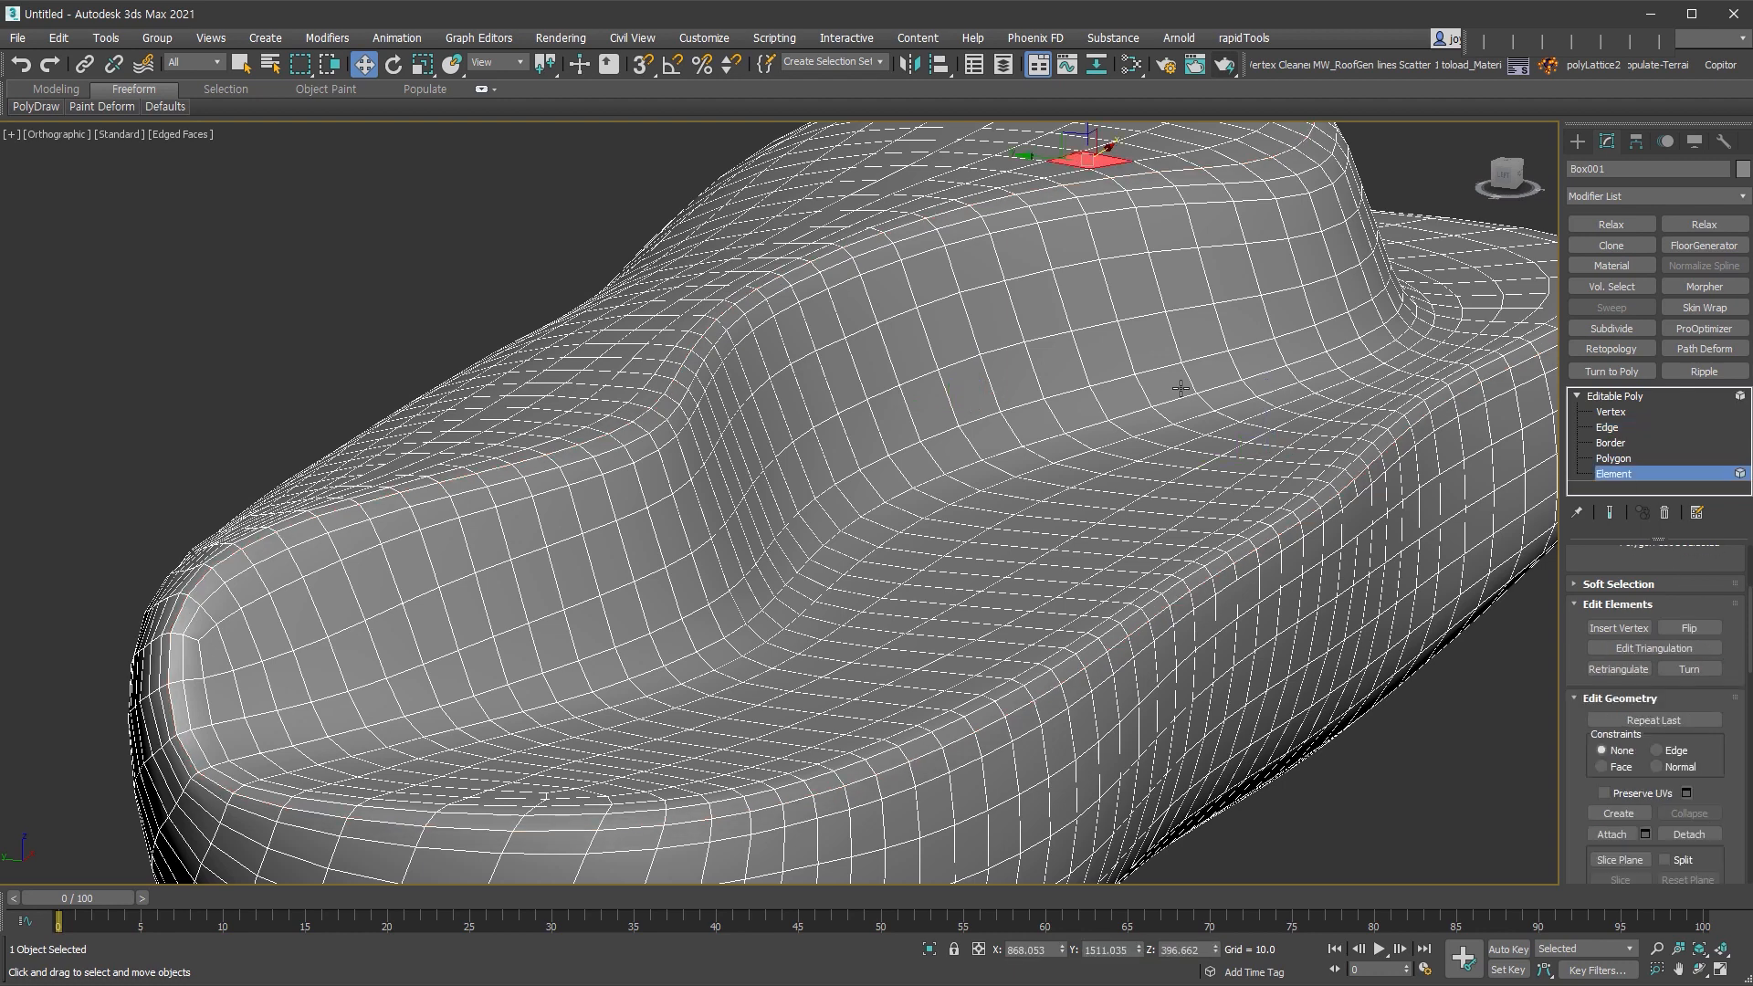
pyautogui.scroll(-10, 1721, 573)
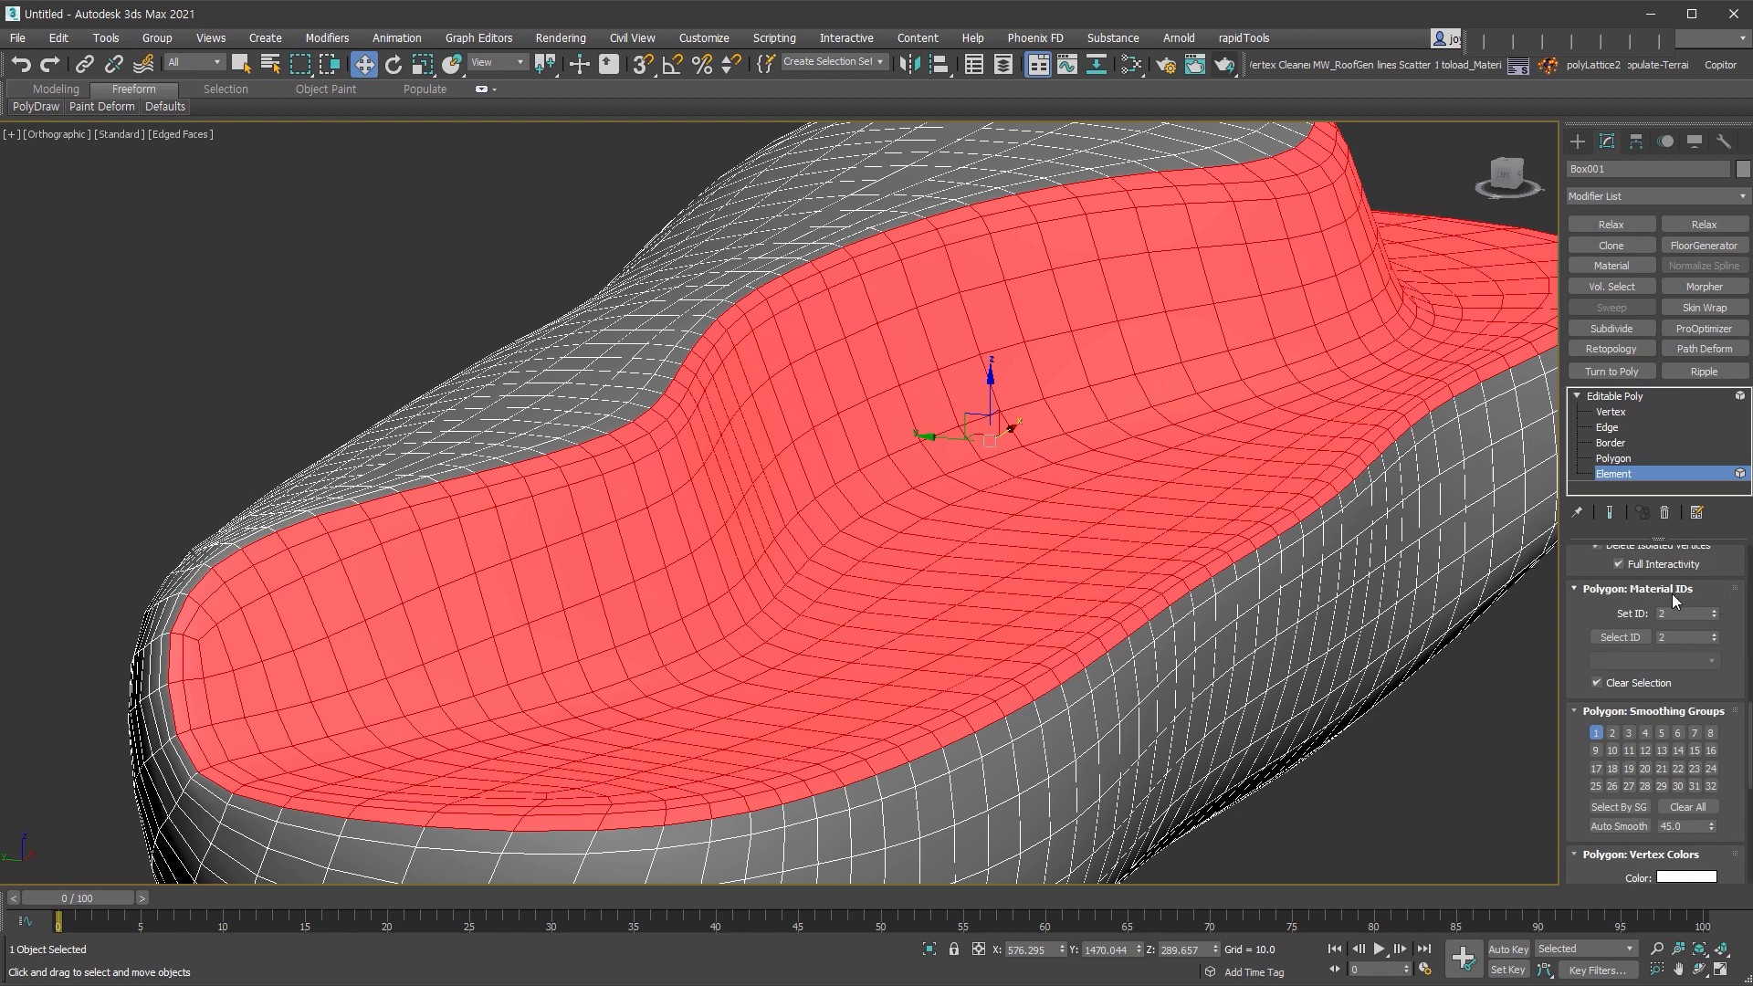
# - Select all vertices of the mesh for welding the split rim seam
pyautogui.click(1611, 412)
pyautogui.hotkey('ctrl', 'a')
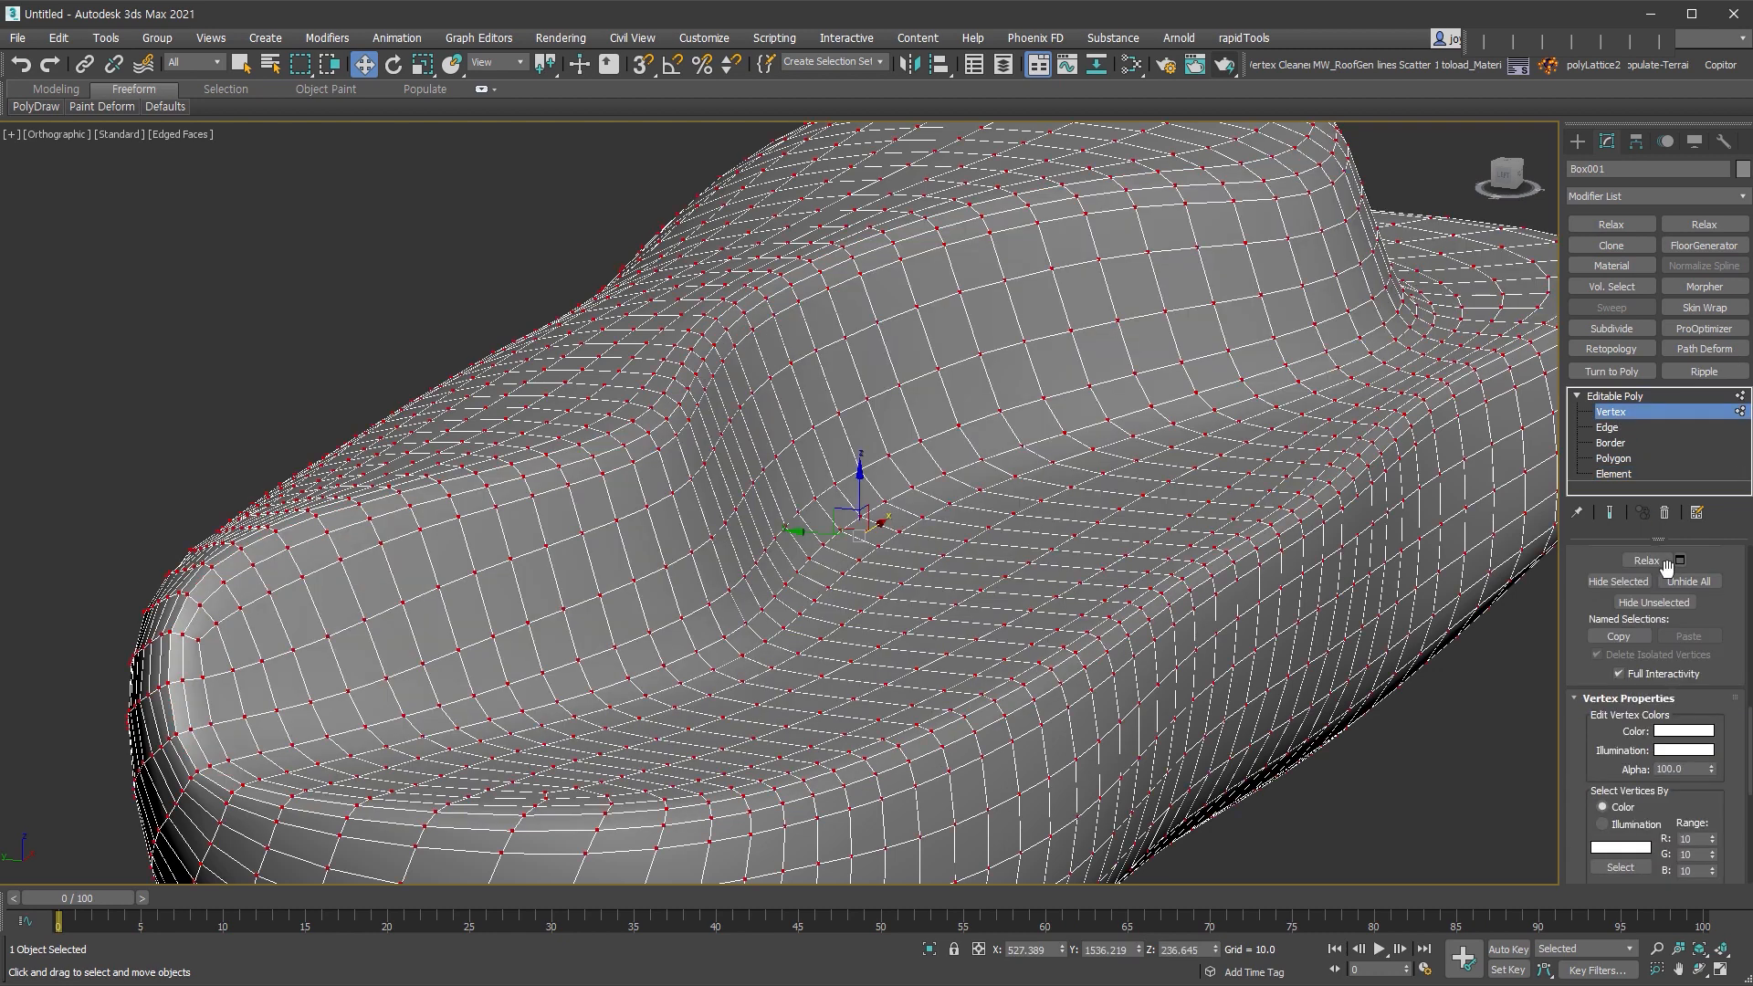
pyautogui.scroll(5, 1729, 686)
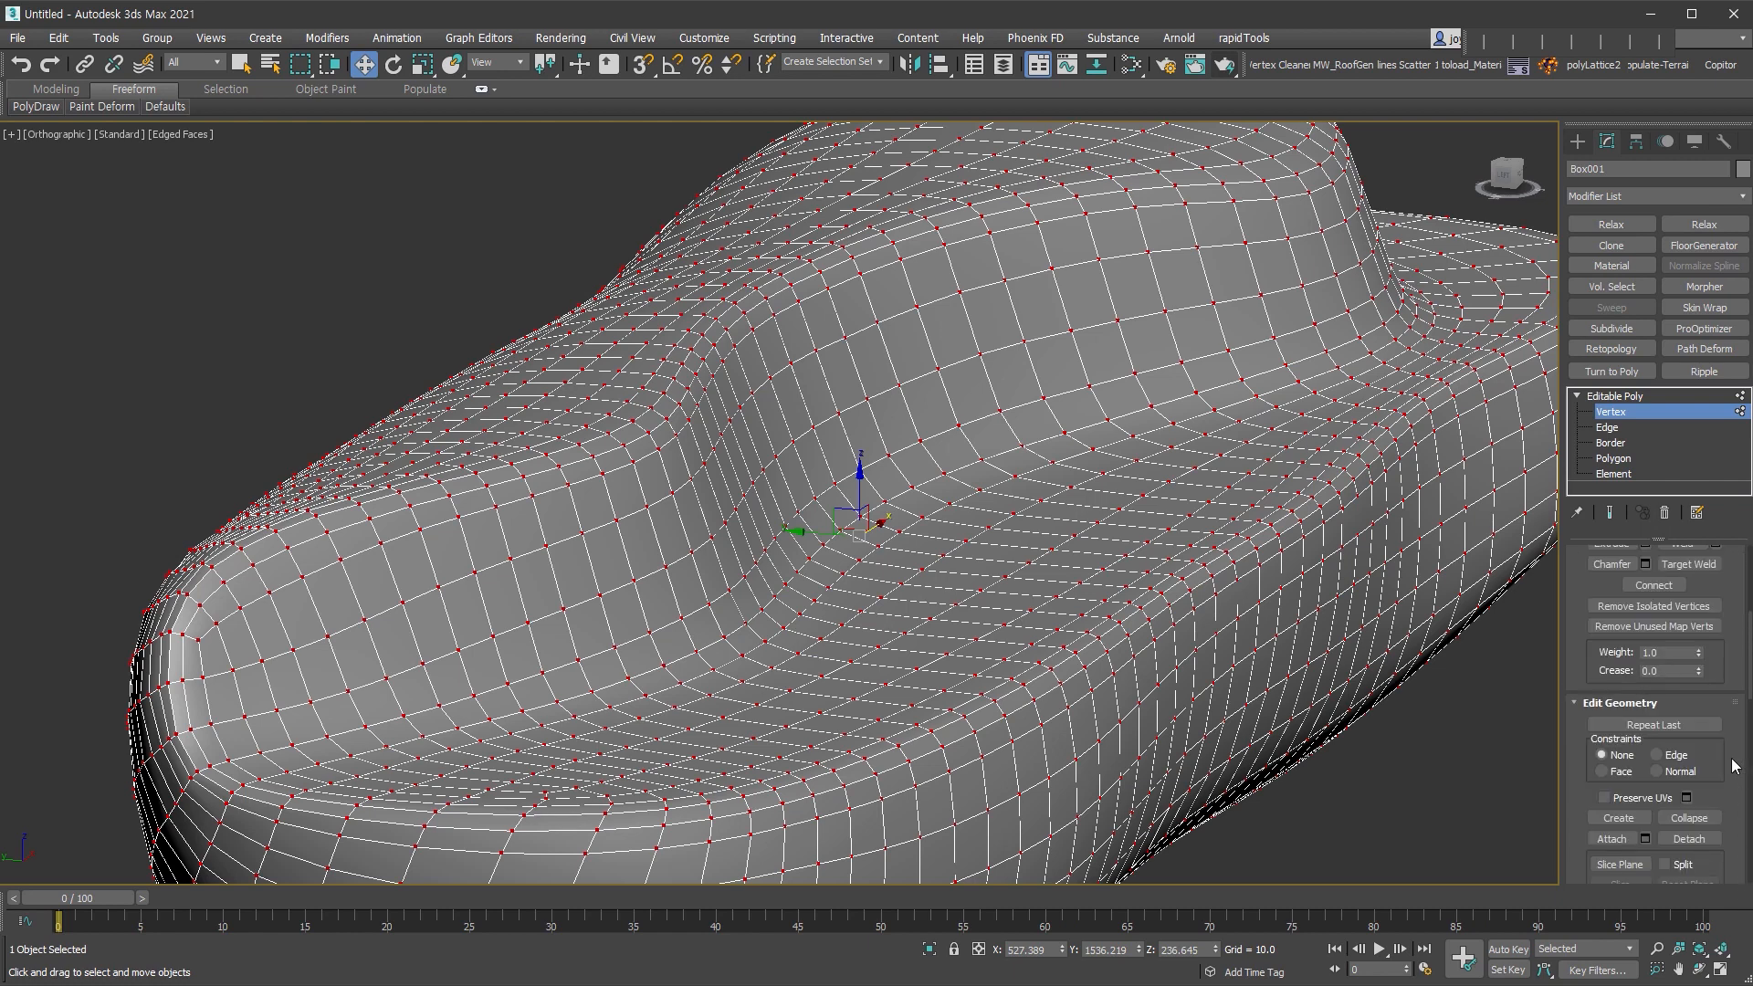
pyautogui.scroll(5, 1717, 676)
# - Check the material ID of a polygon on the rock's top, and select all polygons with ID 1
pyautogui.click(1614, 459)
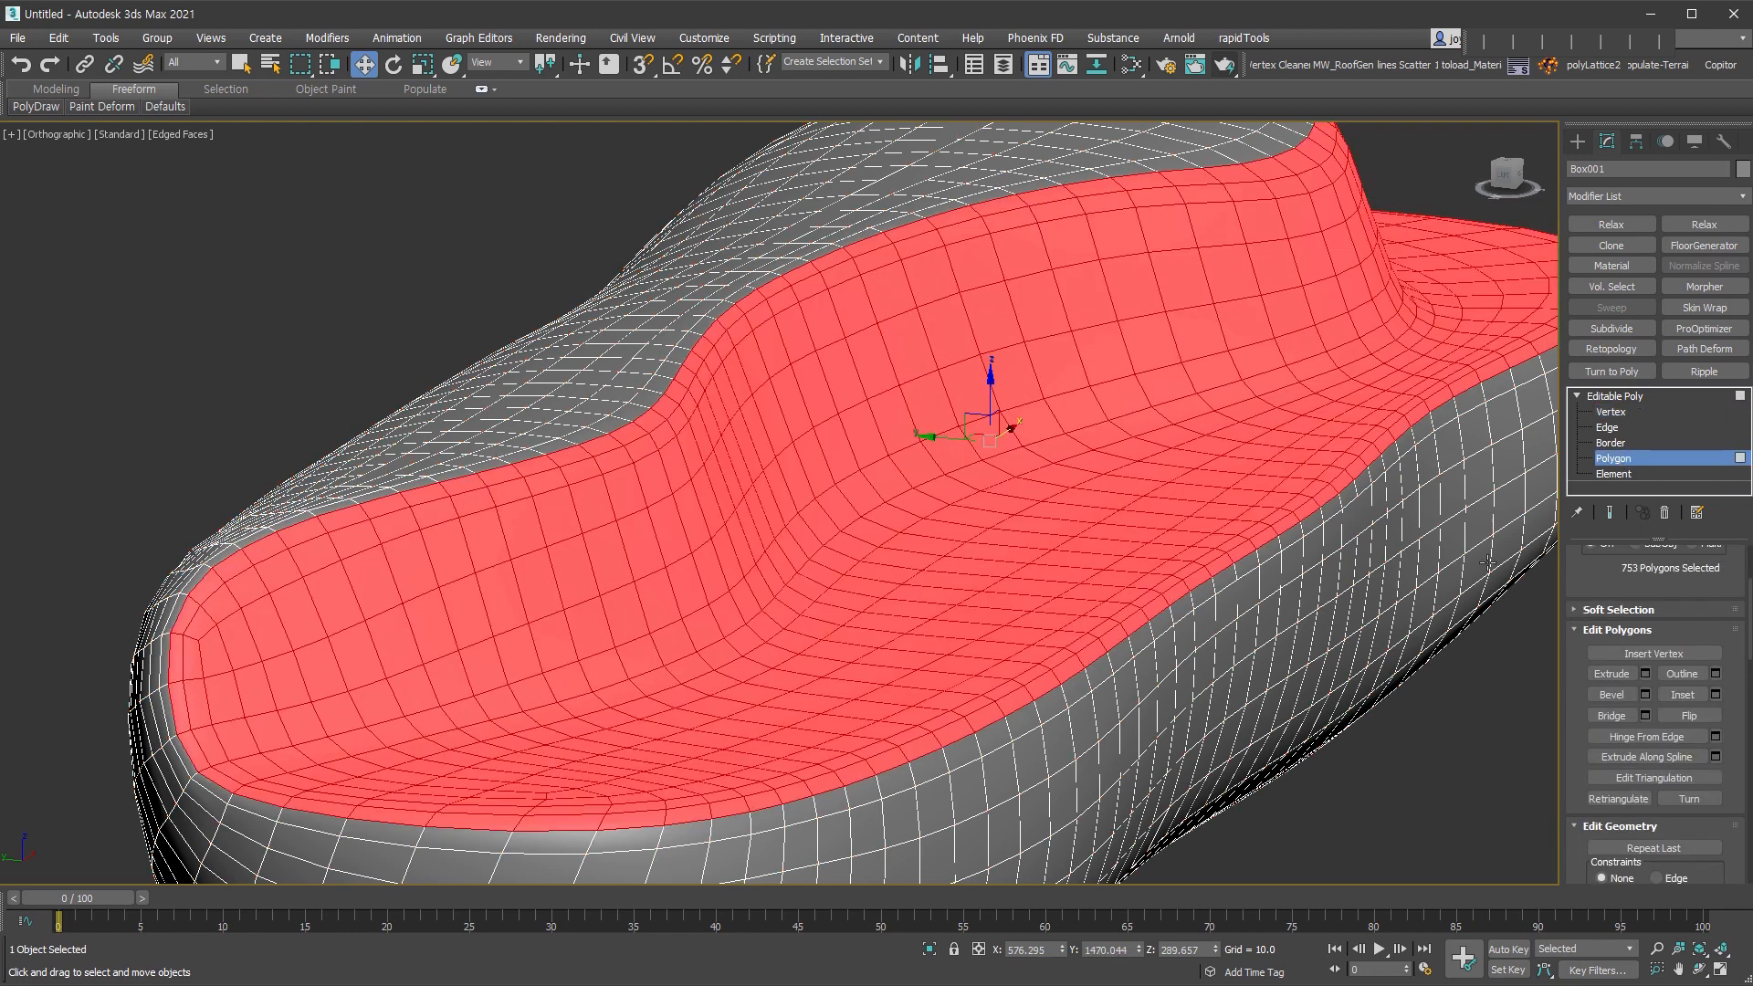
pyautogui.click(827, 226)
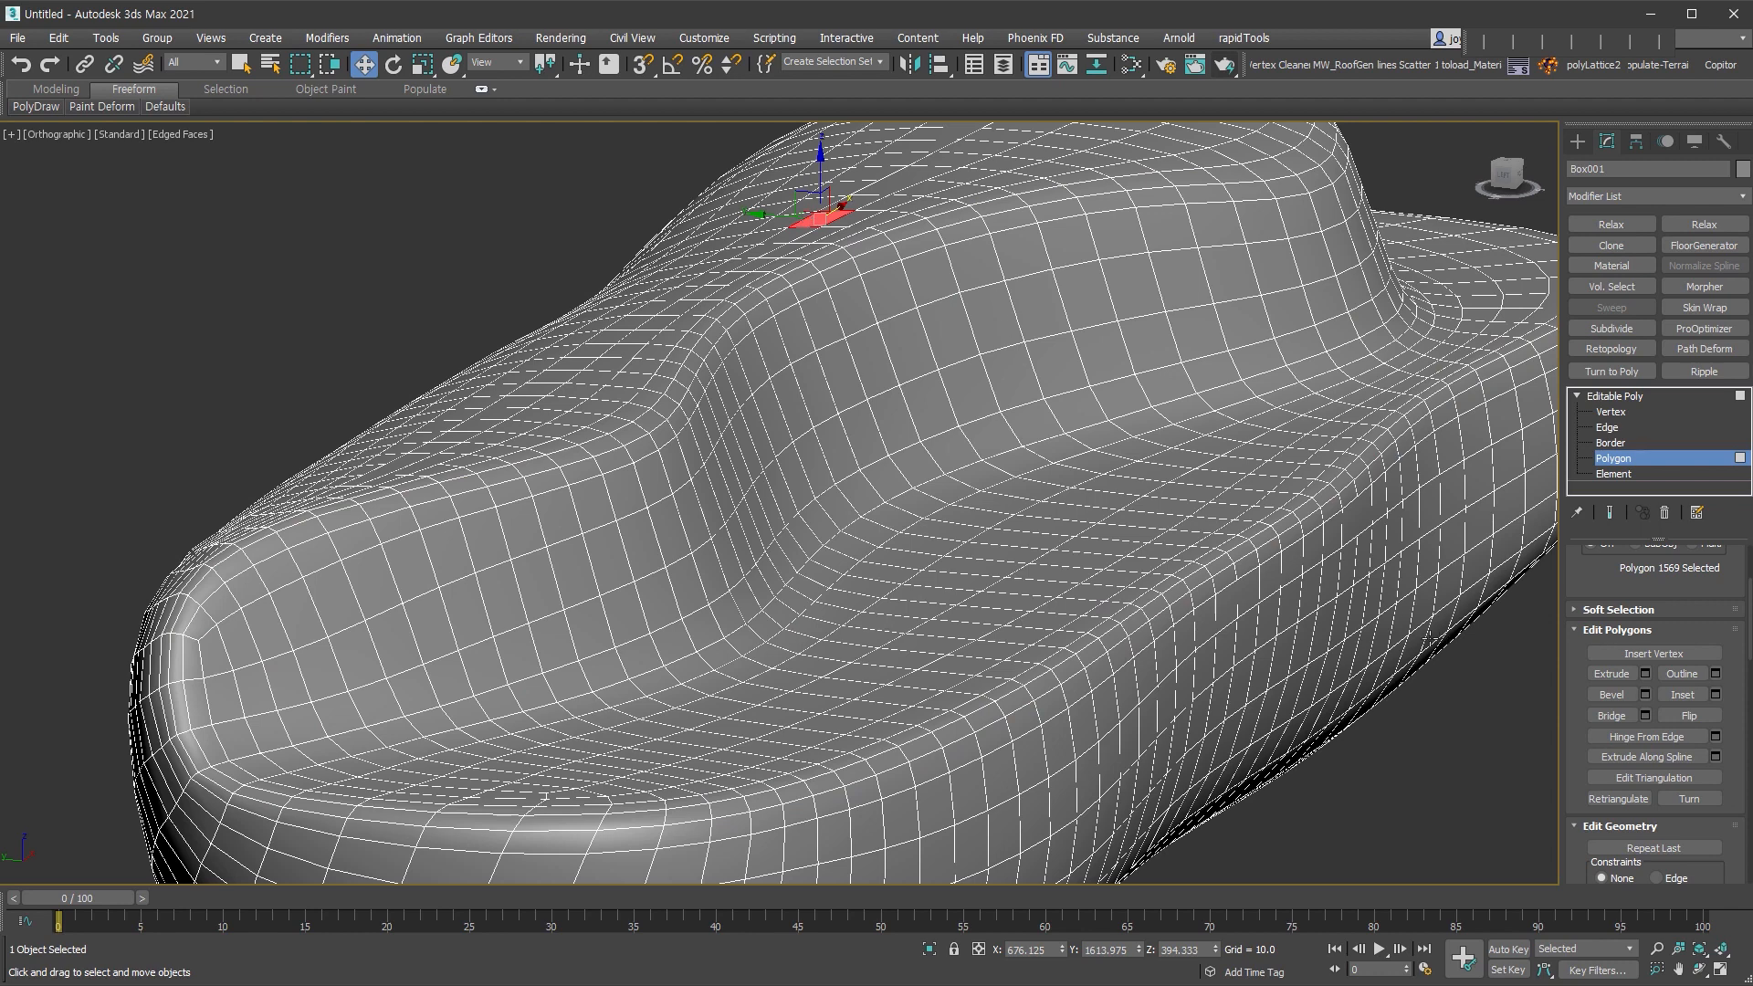
pyautogui.scroll(-5, 1664, 667)
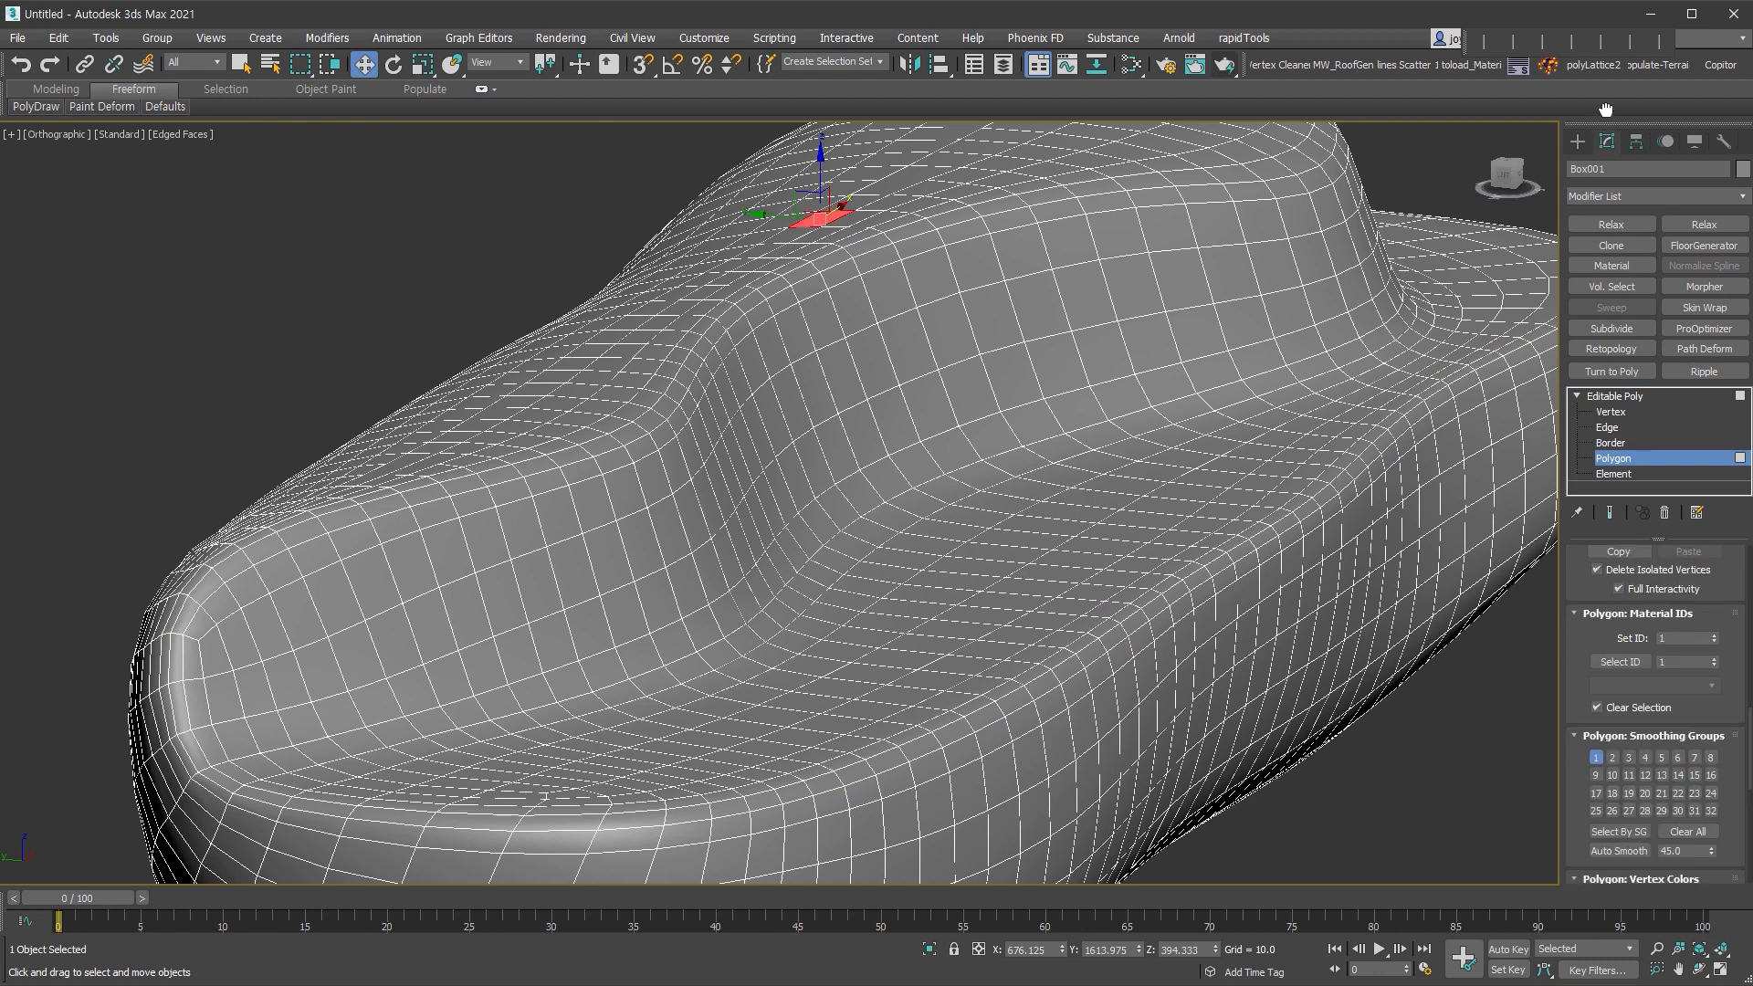
pyautogui.click(1624, 664)
pyautogui.keyDown('alt'); pyautogui.moveTo(1369, 638); pyautogui.dragTo(1434, 589, button='middle'); pyautogui.keyUp('alt')
# - Select the seat polygons by material ID 2 and detach them as a clone named helper
pyautogui.click(1714, 658)
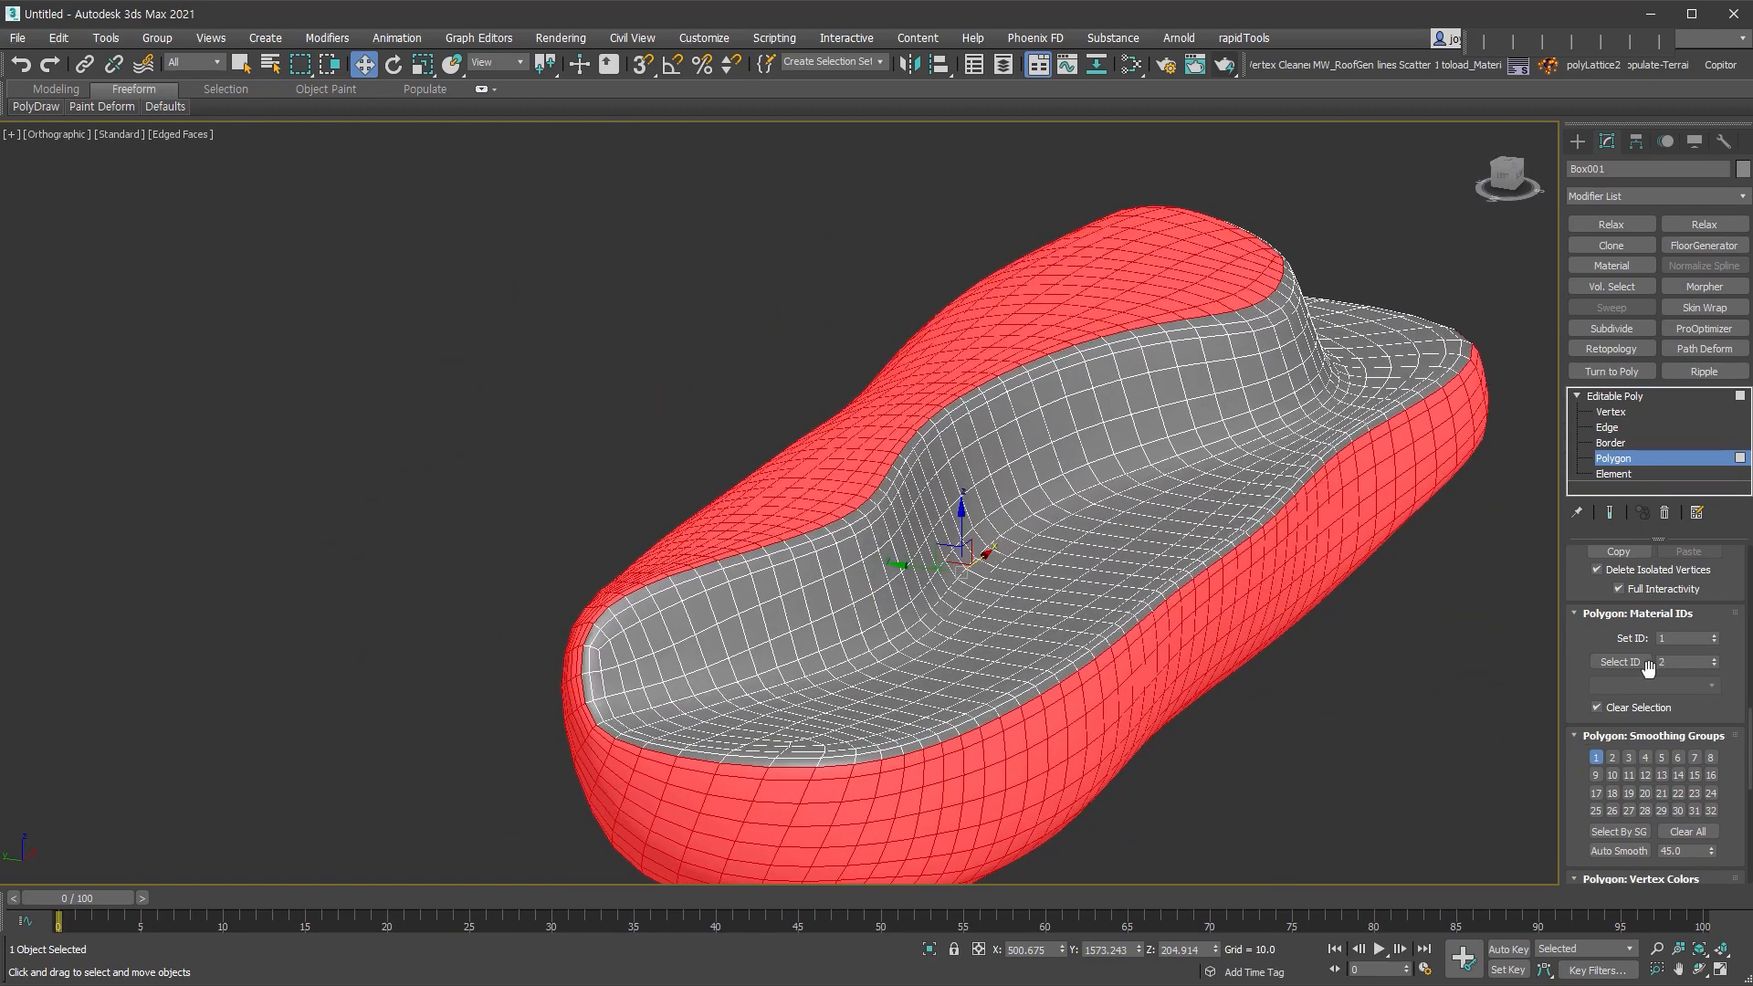
pyautogui.click(1624, 665)
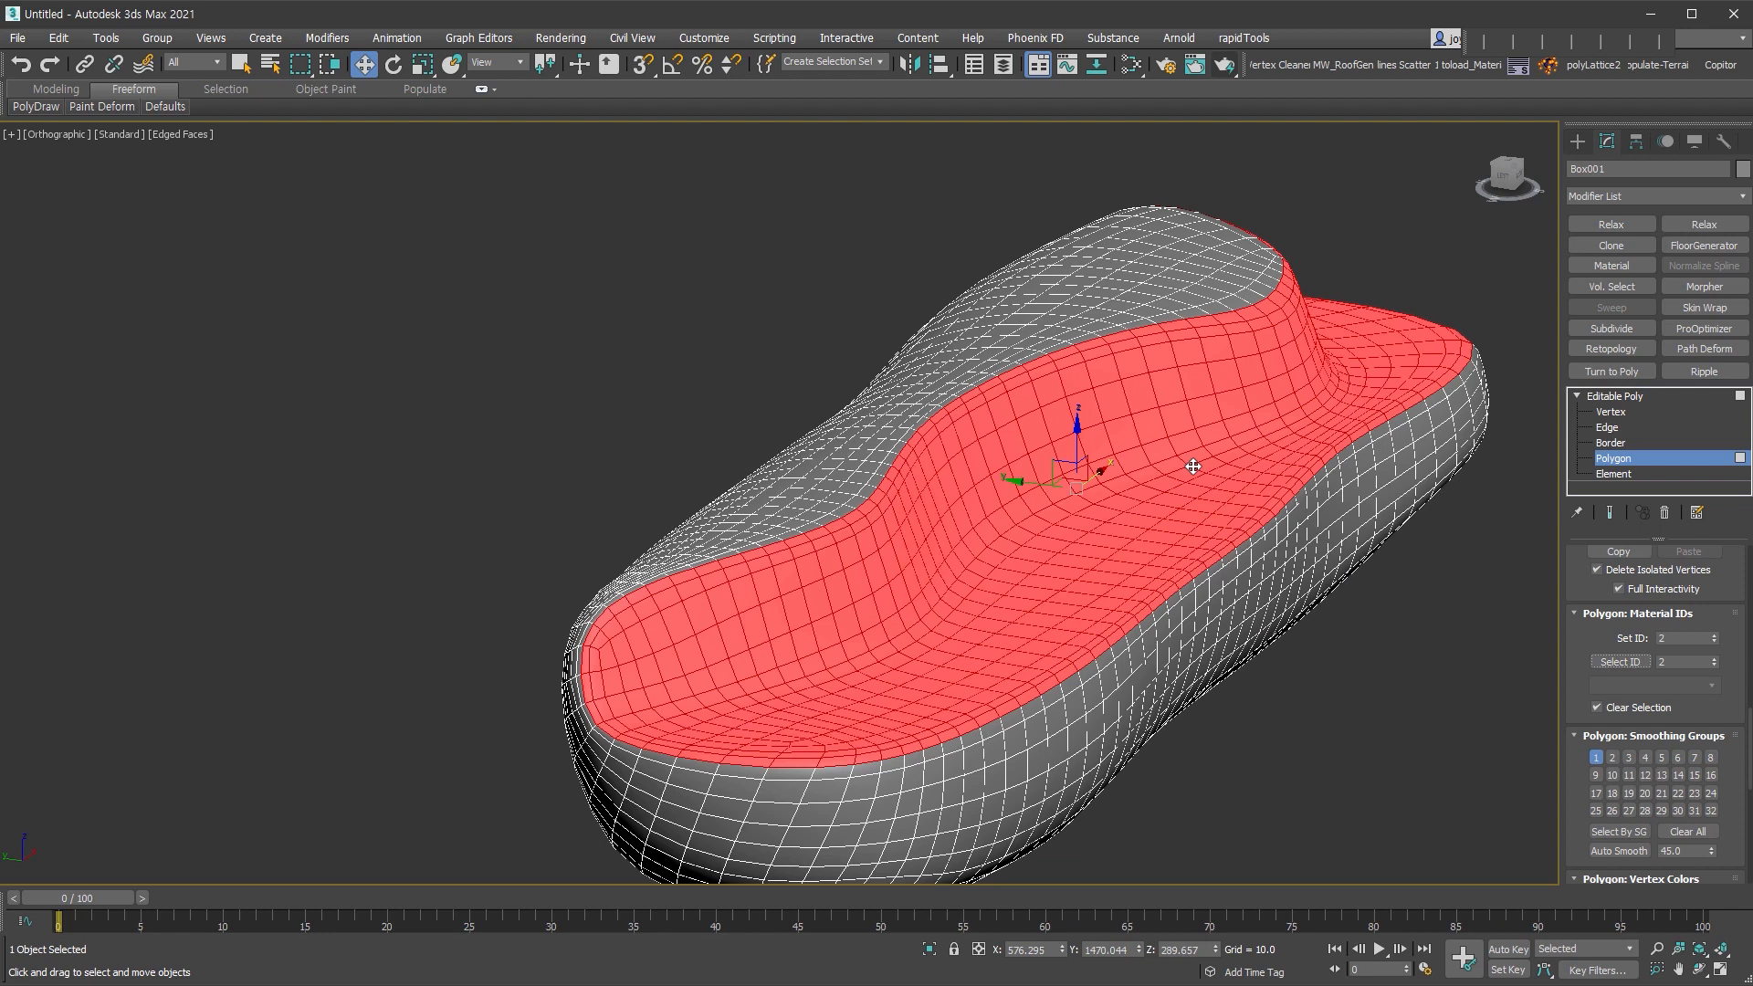
pyautogui.hotkey('alt', 'd')
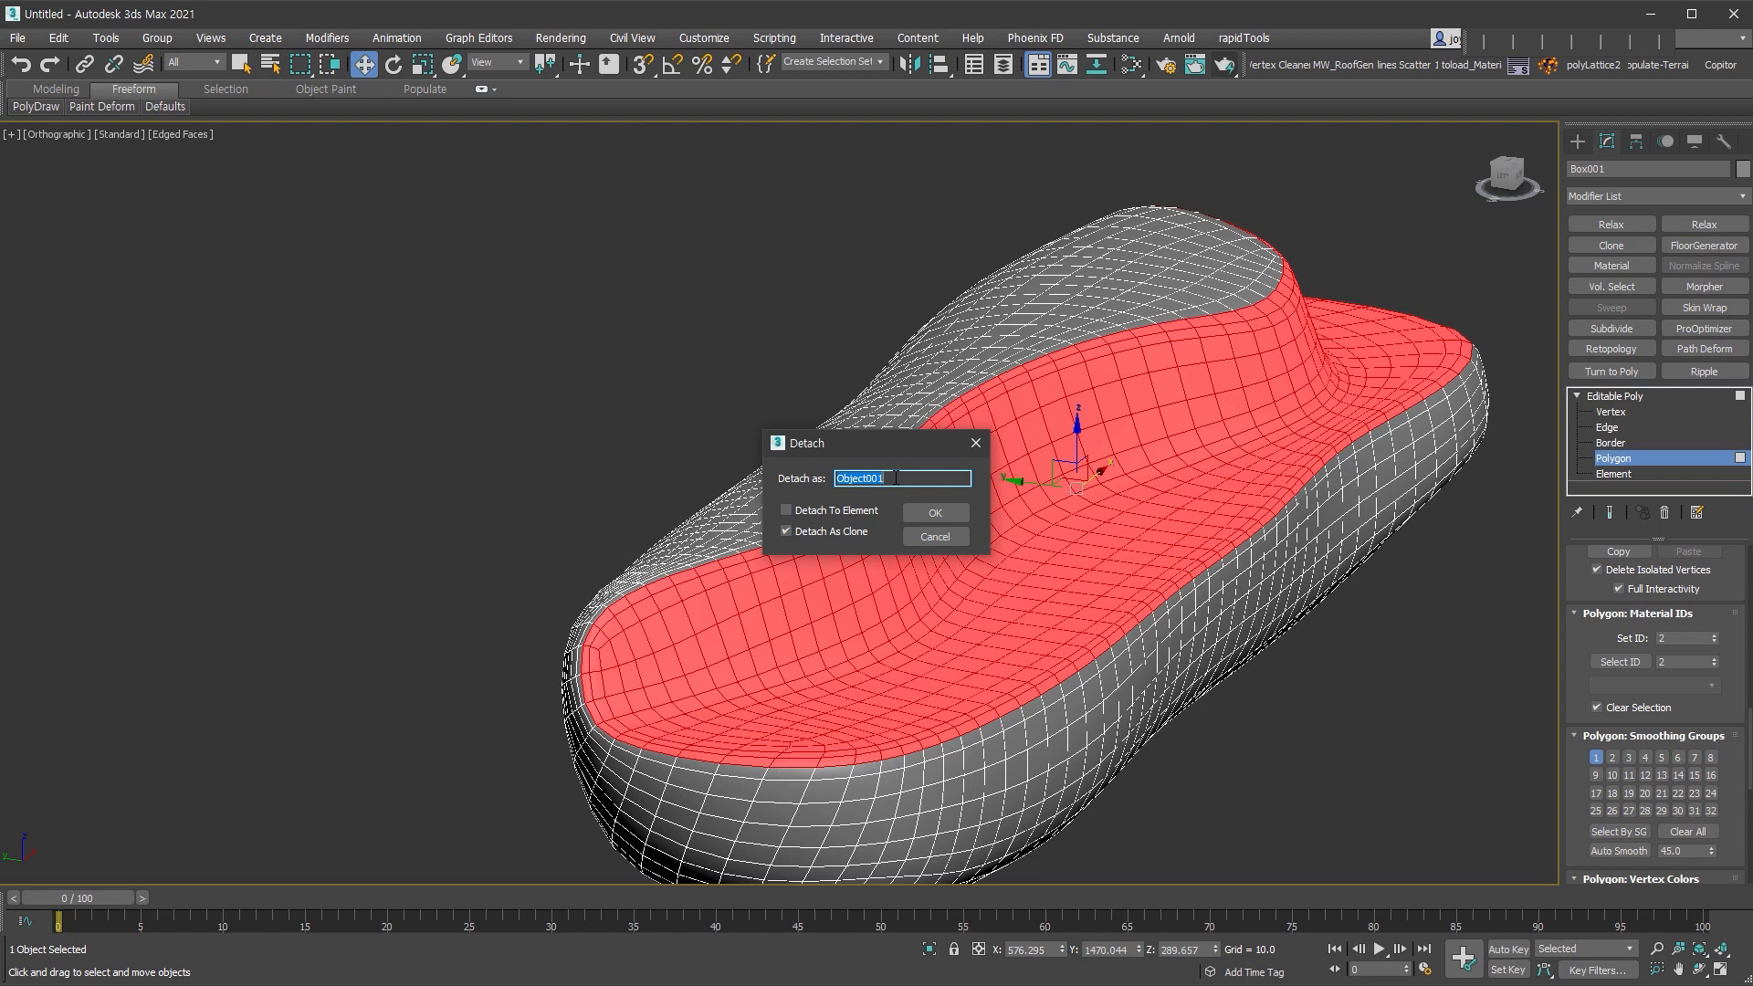
pyautogui.write('helper')
pyautogui.press('Return')
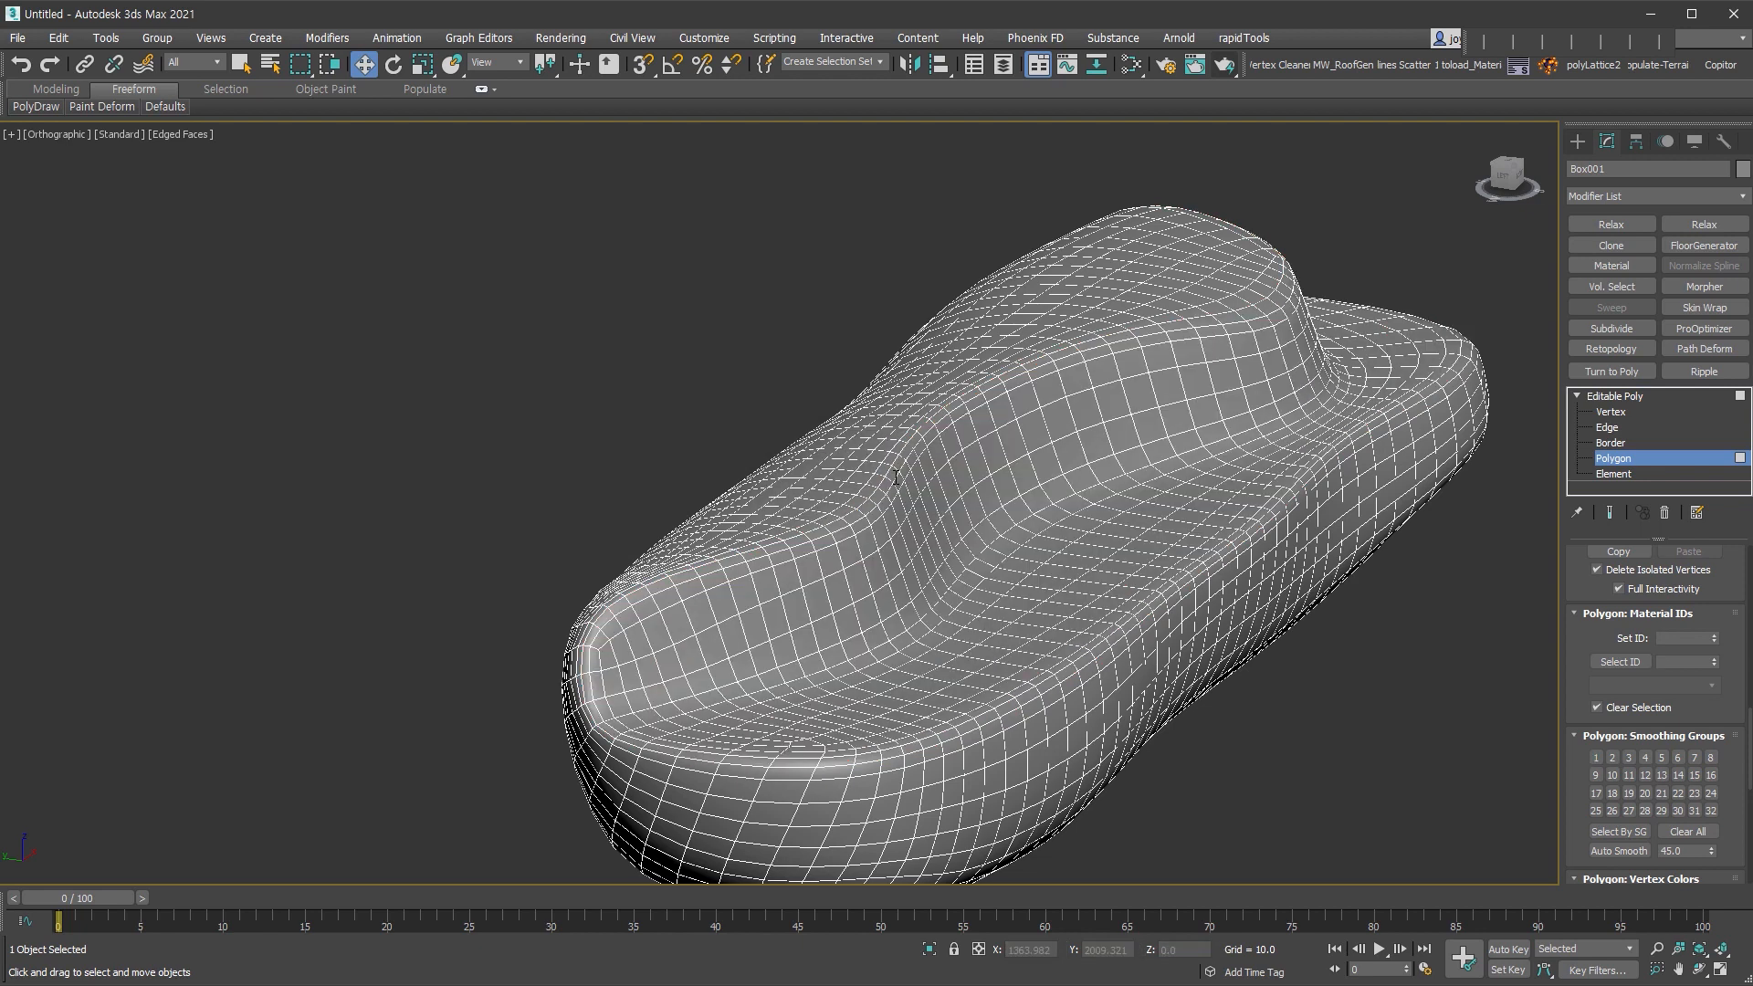
pyautogui.click(1674, 454)
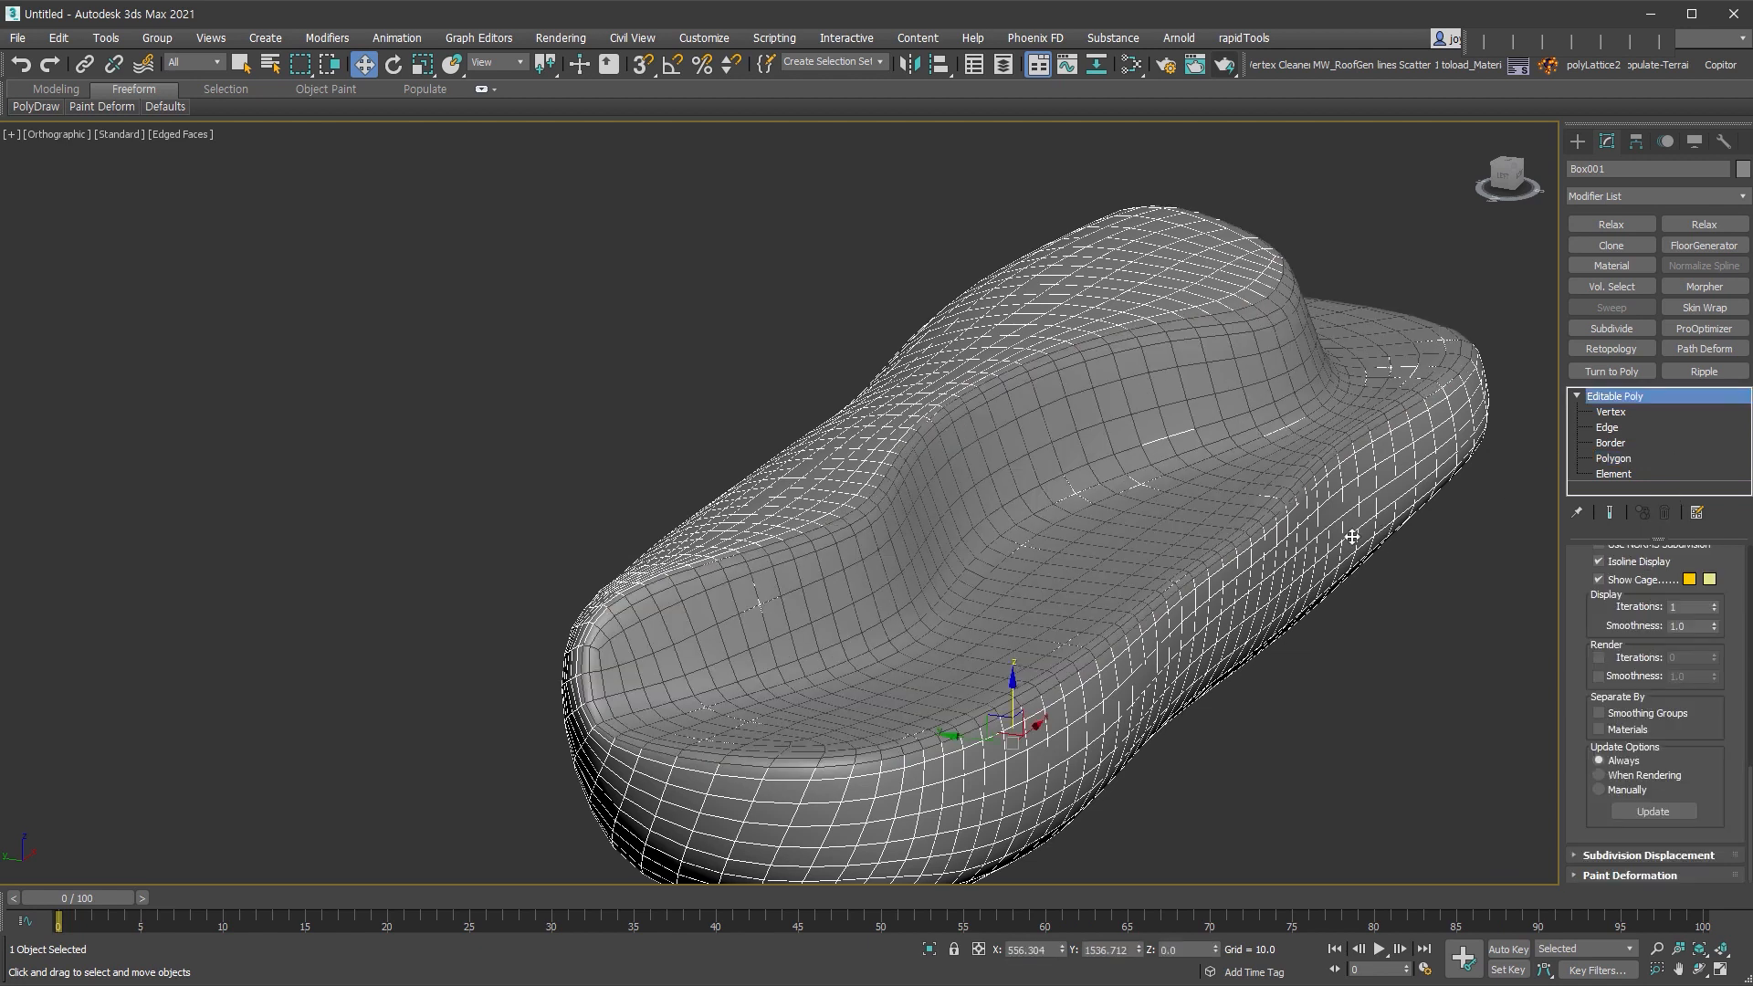
# - Add a TurboSmooth modifier with 2 iterations to the rock
pyautogui.hotkey('ctrl', 't')
pyautogui.click(1715, 582)
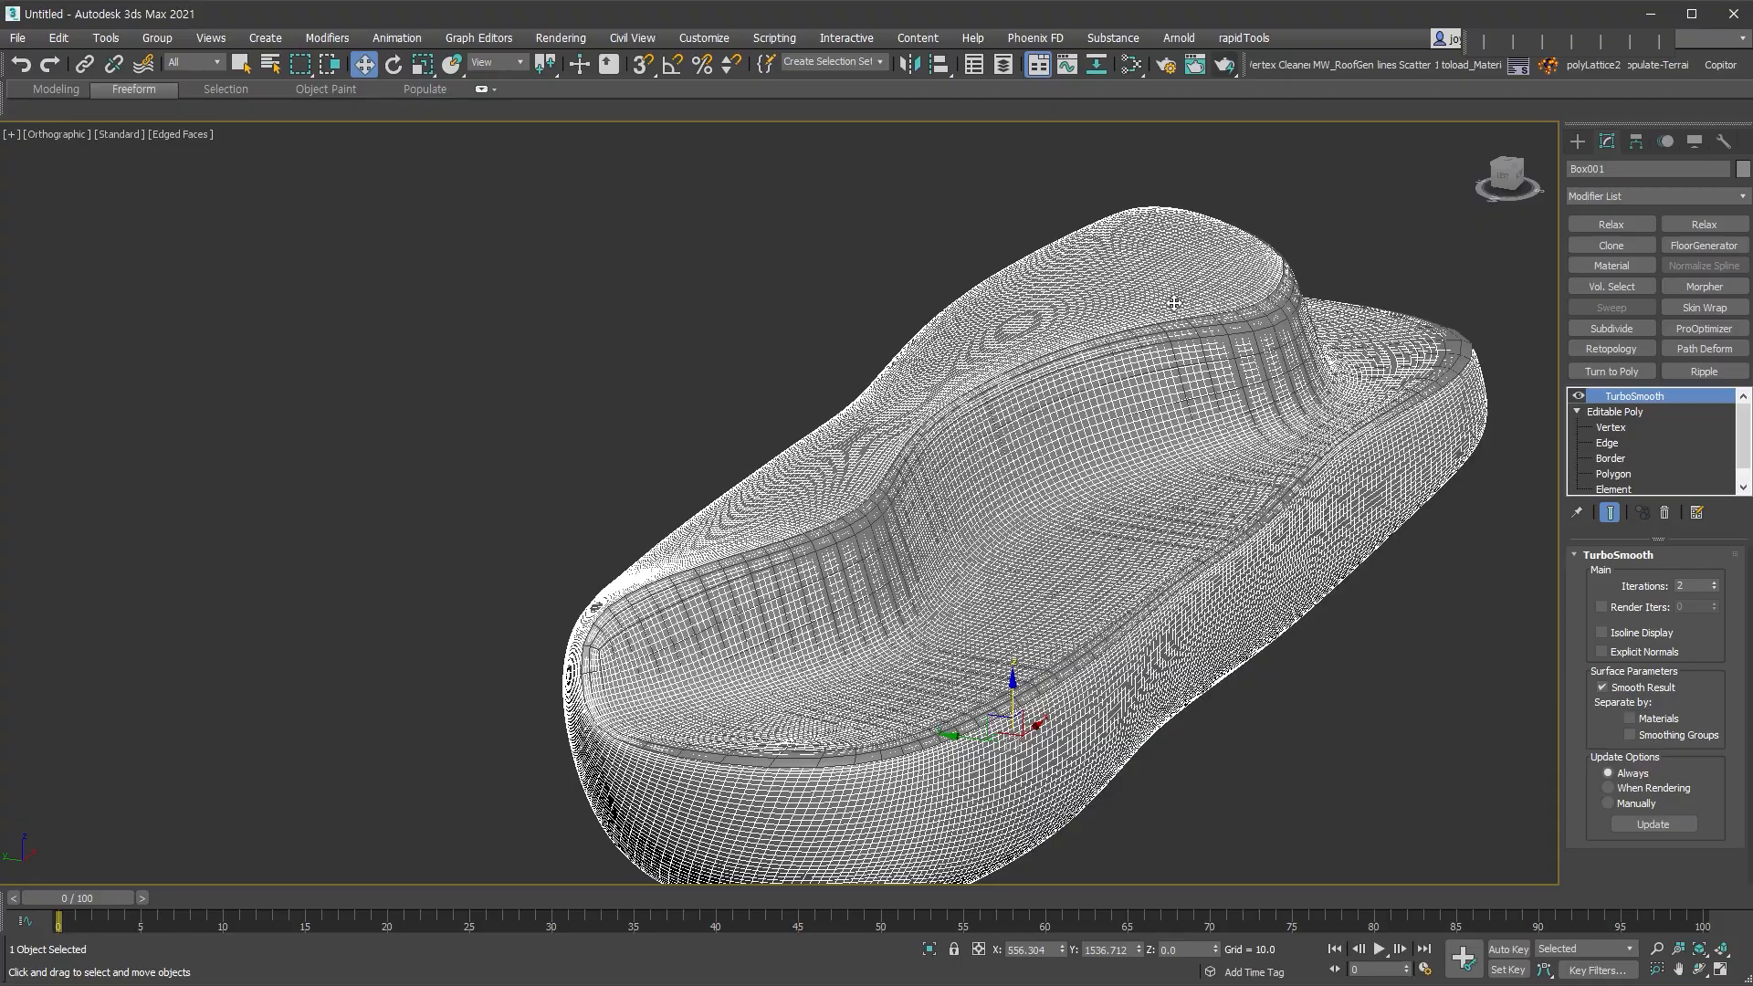
pyautogui.keyDown('alt'); pyautogui.moveTo(1437, 568); pyautogui.dragTo(1440, 690, button='middle'); pyautogui.keyUp('alt')
pyautogui.moveTo(1448, 772); pyautogui.dragTo(1307, 760, button='middle')
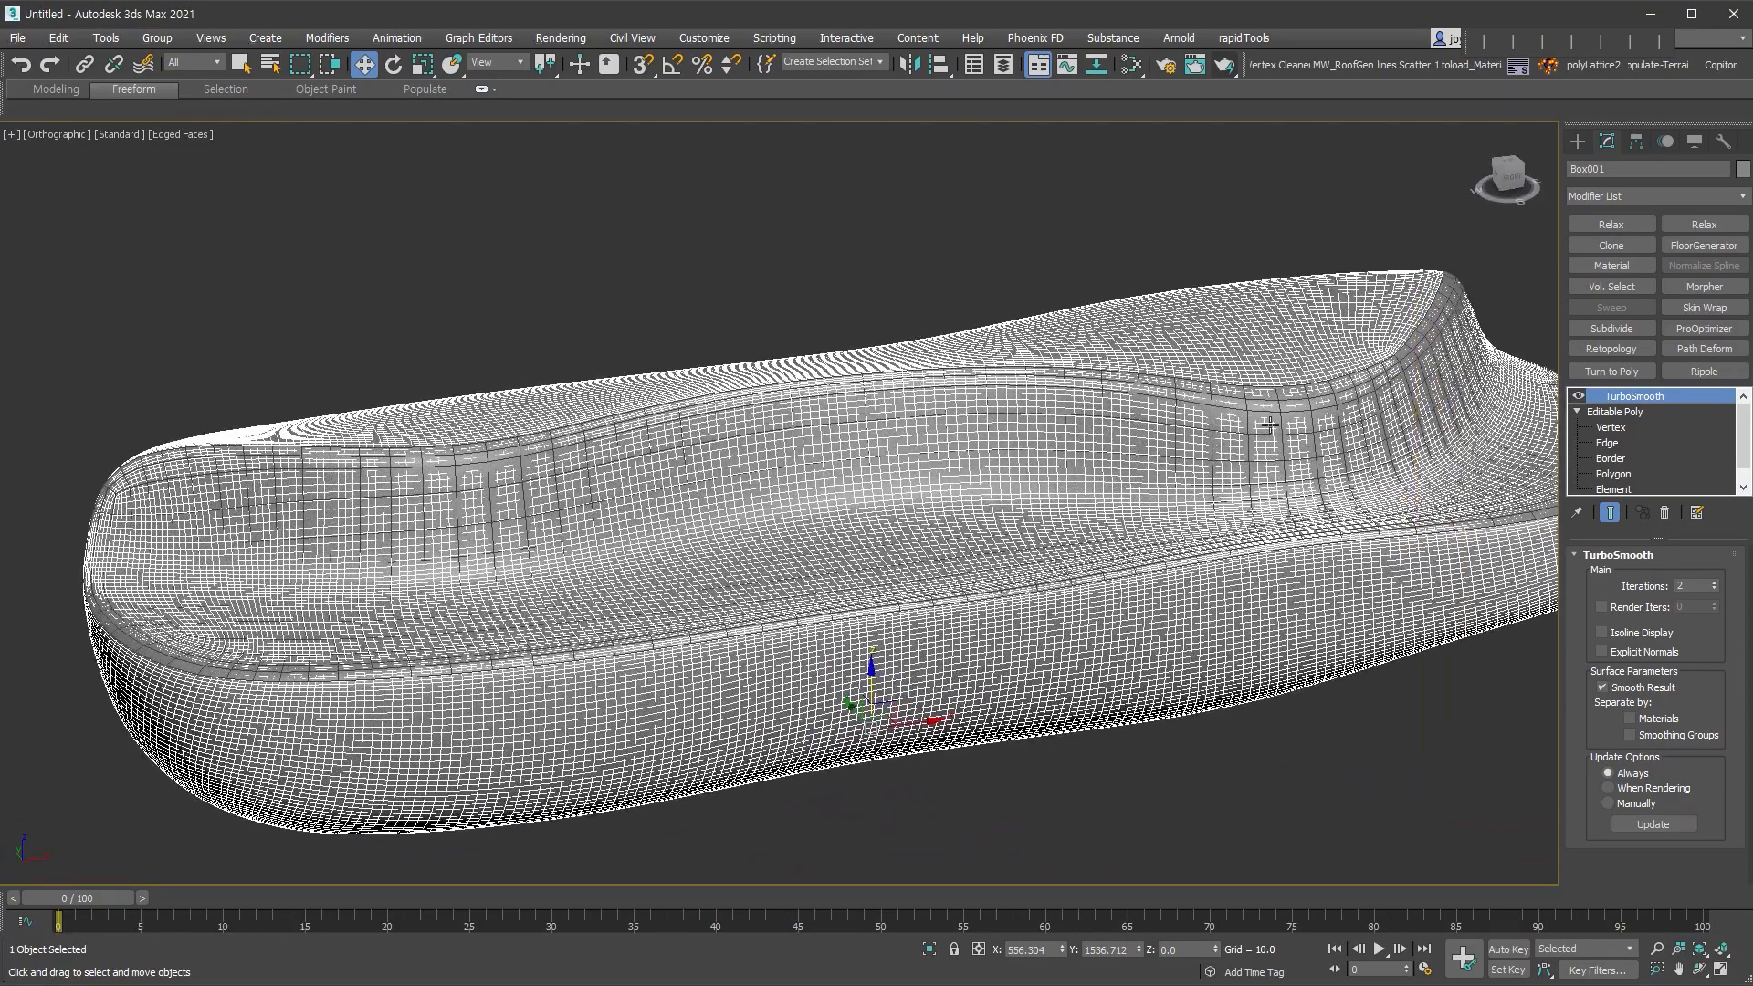
# - Add a Shell modifier to the helper surface with an inner amount of 12.9 and an outer amount of 8.8
pyautogui.hotkey('ctrl', 'e')
pyautogui.click(1276, 412)
pyautogui.keyDown('alt'); pyautogui.moveTo(1335, 535); pyautogui.dragTo(1305, 599, button='middle'); pyautogui.keyUp('alt')
pyautogui.hotkey('shift', 's')
pyautogui.moveTo(1715, 604); pyautogui.dragTo(1700, 560)
pyautogui.keyDown('alt'); pyautogui.moveTo(1095, 511); pyautogui.dragTo(1265, 475, button='middle'); pyautogui.keyUp('alt')
# - Make the helper object non-renderable in its object properties
pyautogui.rightClick(1266, 474)
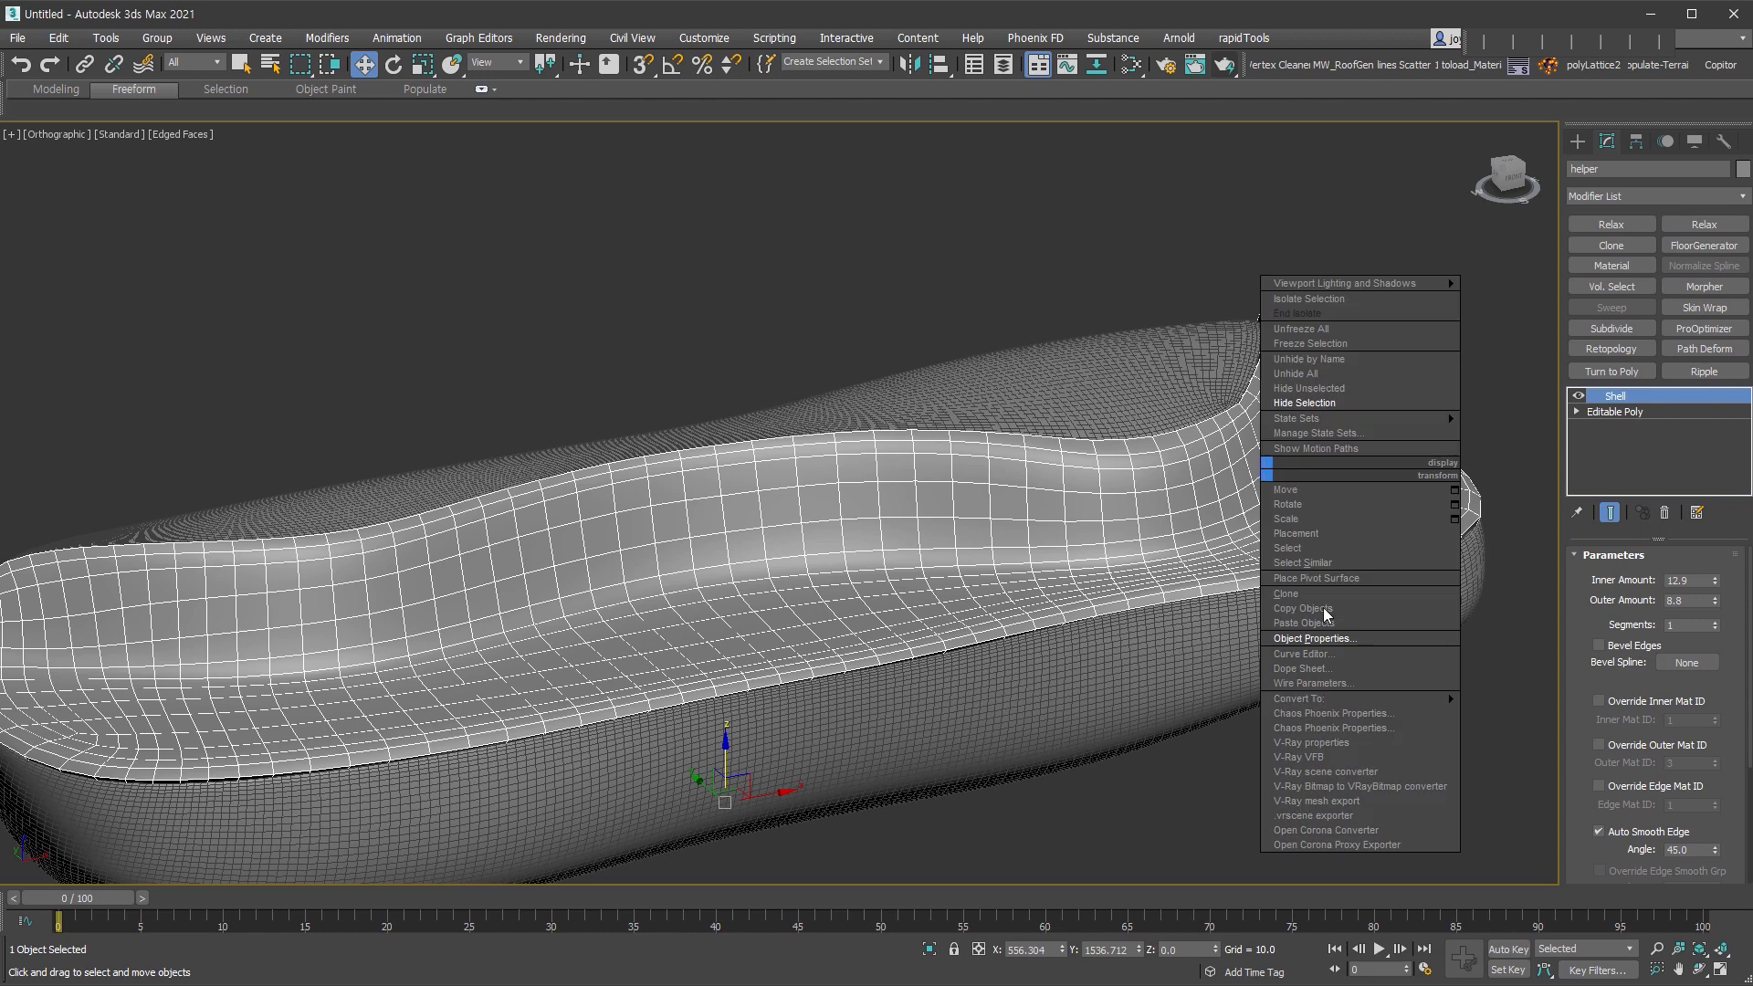
pyautogui.click(1355, 638)
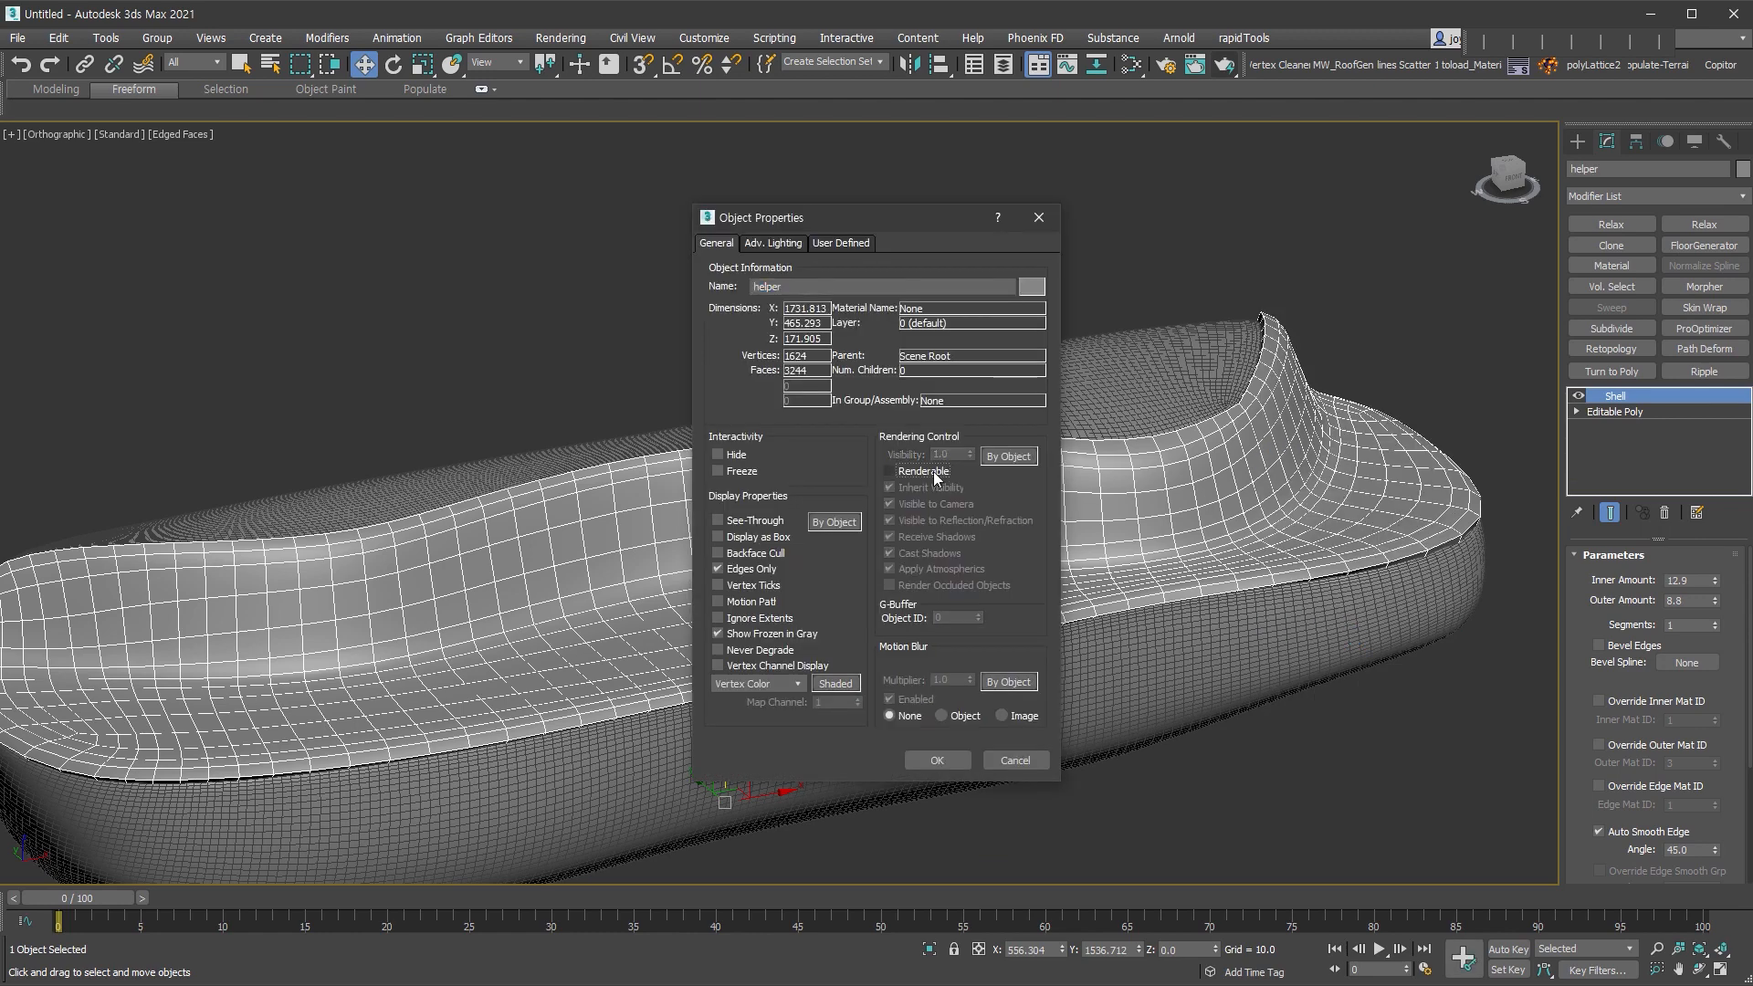
pyautogui.click(937, 760)
pyautogui.hotkey('ctrl', 'd')
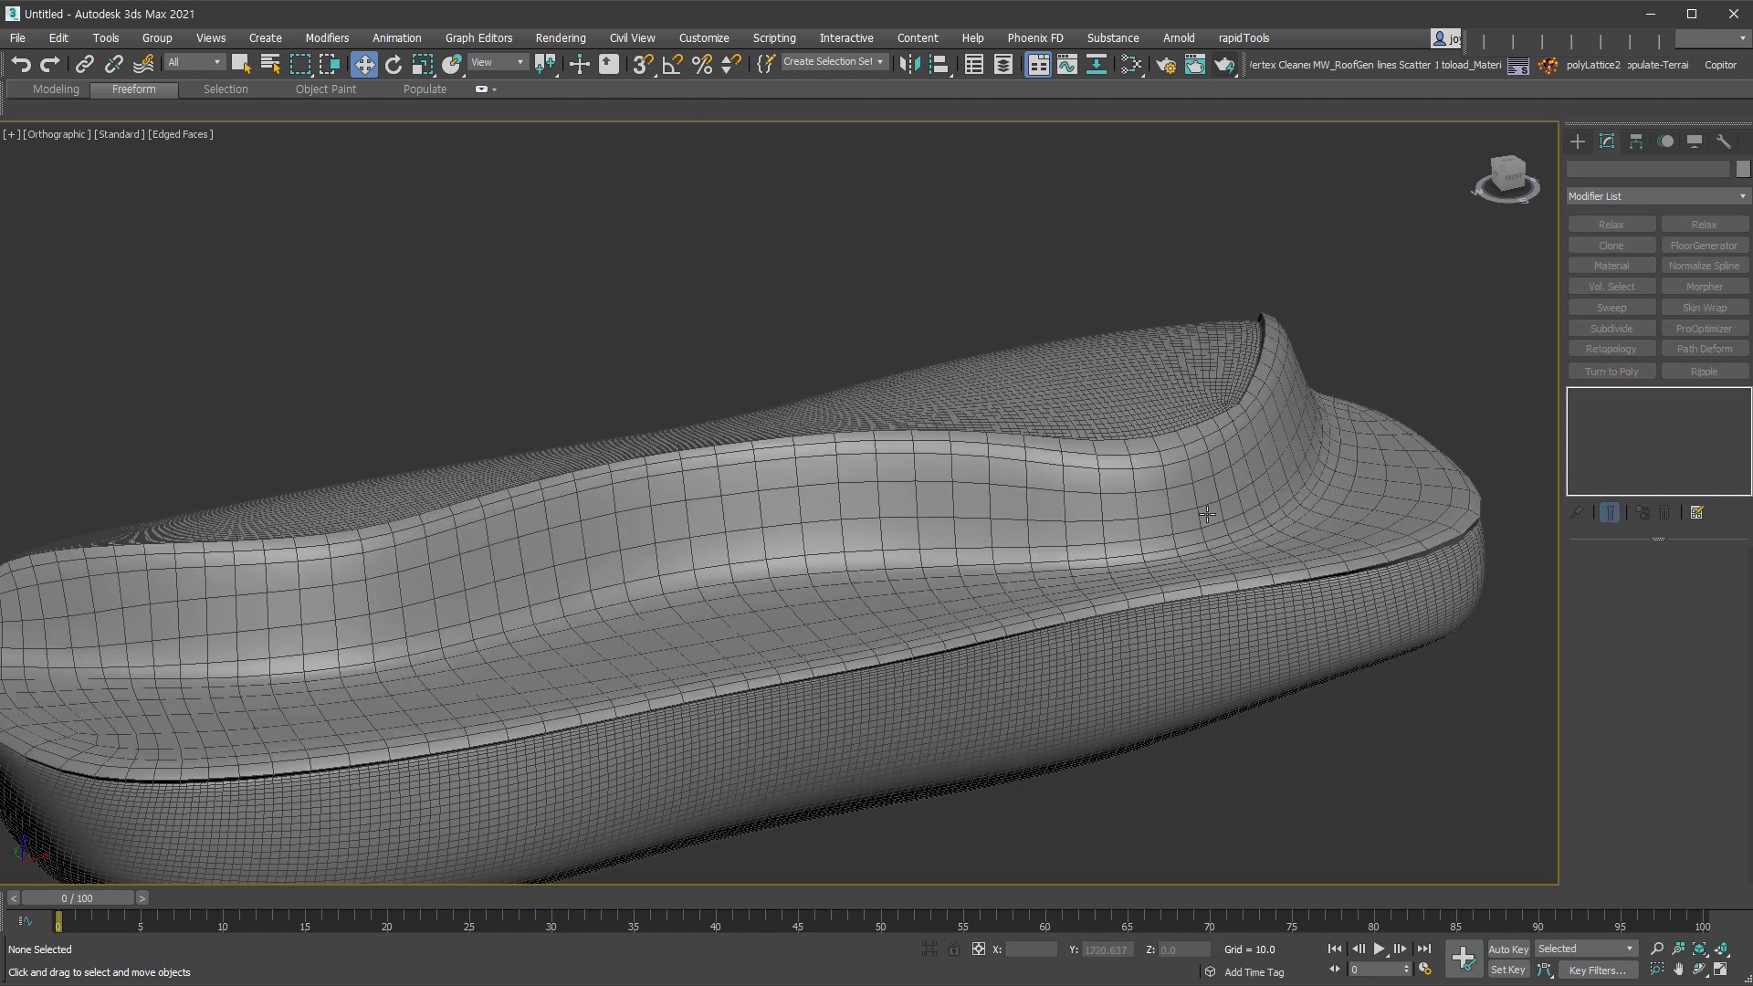
pyautogui.click(1246, 478)
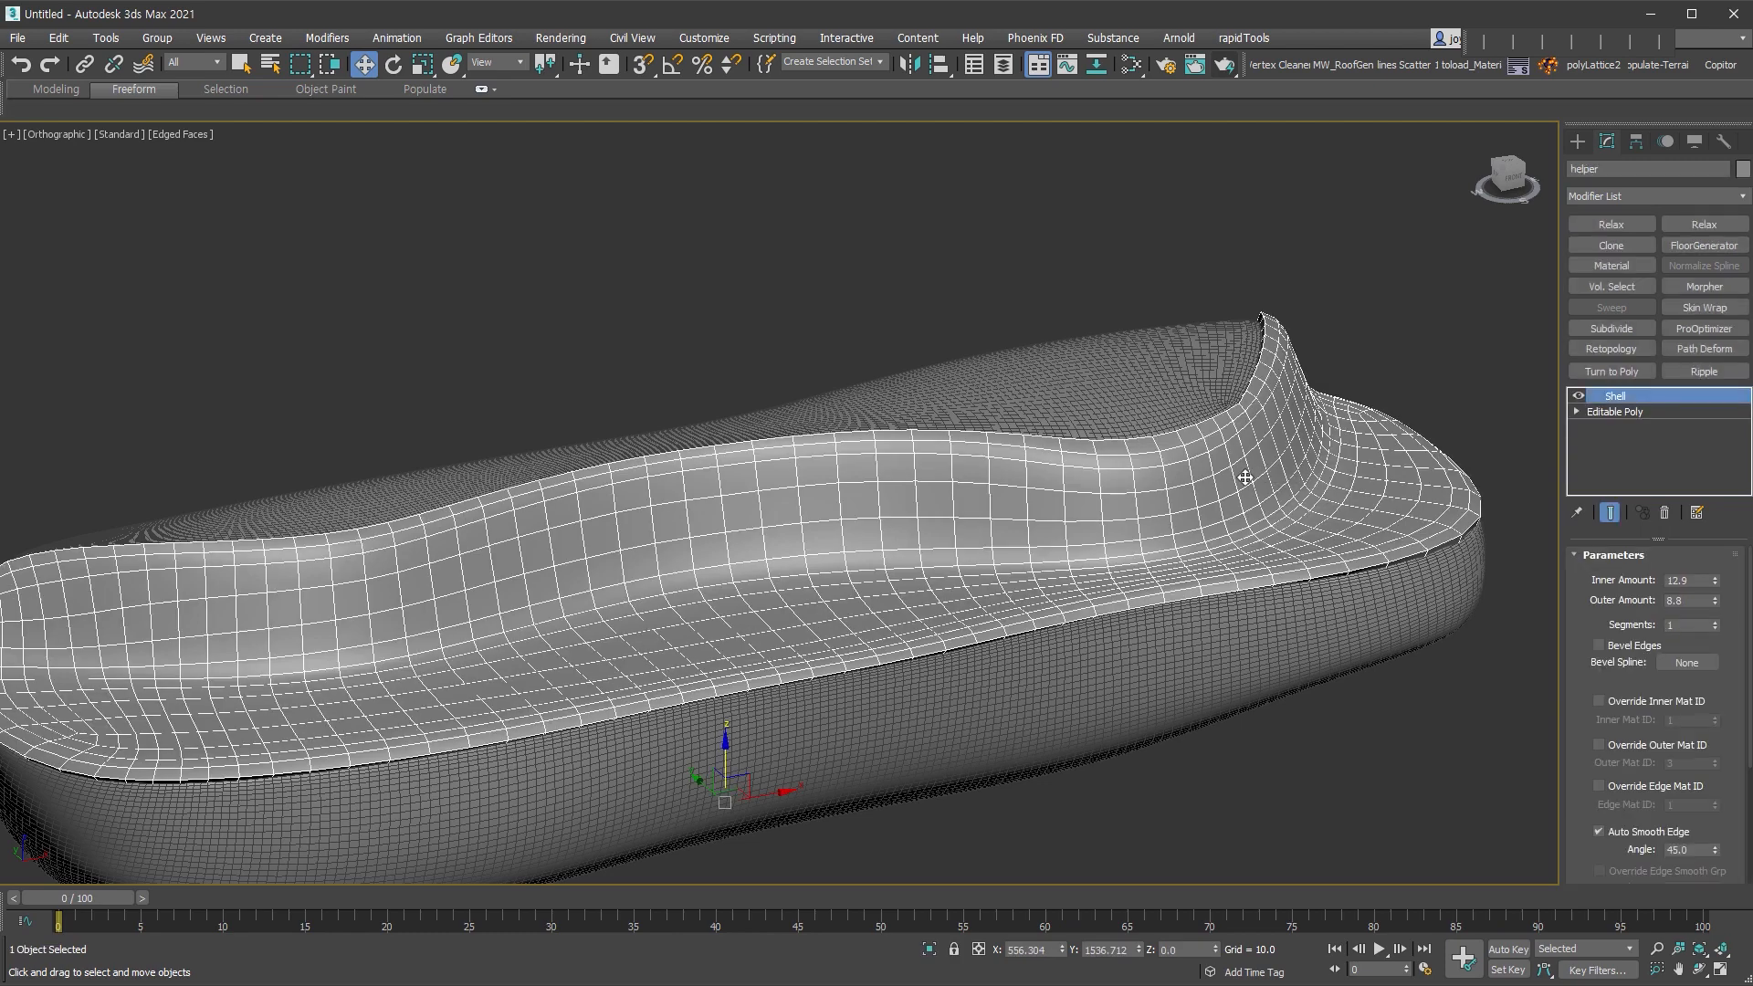
pyautogui.moveTo(1195, 385); pyautogui.dragTo(1298, 368, button='middle')
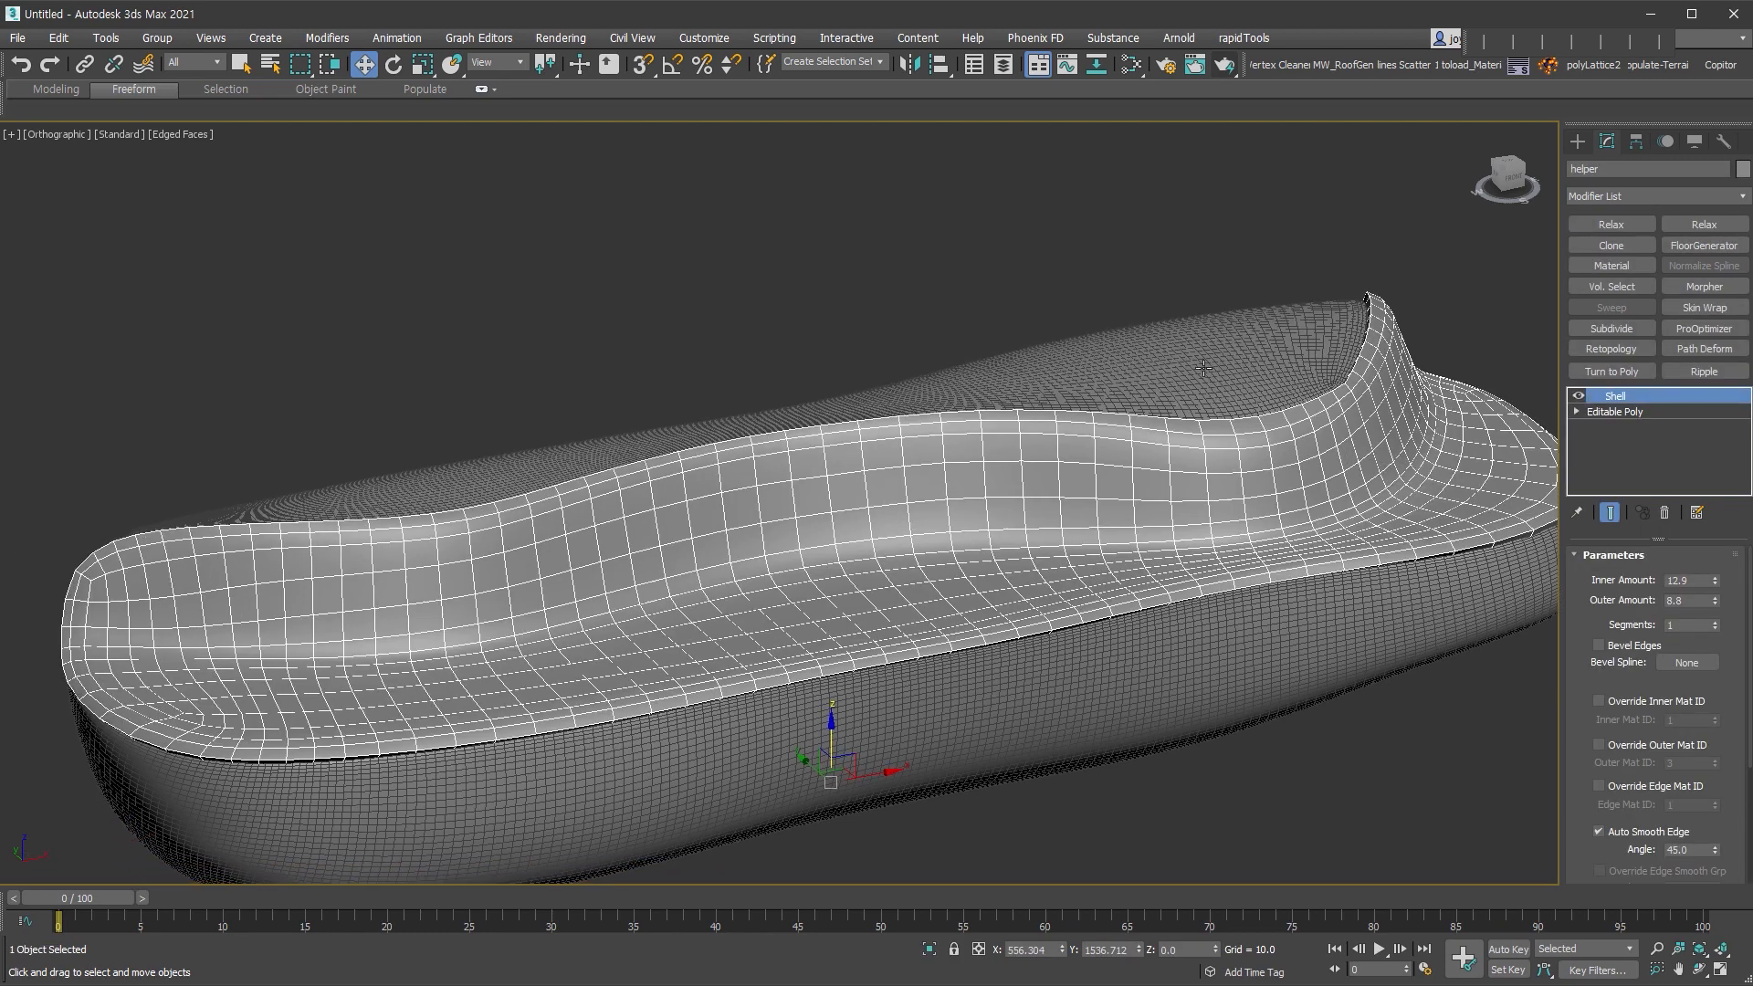
# - Add a Morpher modifier to the rock above TurboSmooth and capture its current state as the morph target ori
pyautogui.click(1272, 588)
pyautogui.scroll(-2, 1315, 397)
pyautogui.keyDown('alt'); pyautogui.moveTo(1392, 575); pyautogui.dragTo(1382, 577, button='middle'); pyautogui.keyUp('alt')
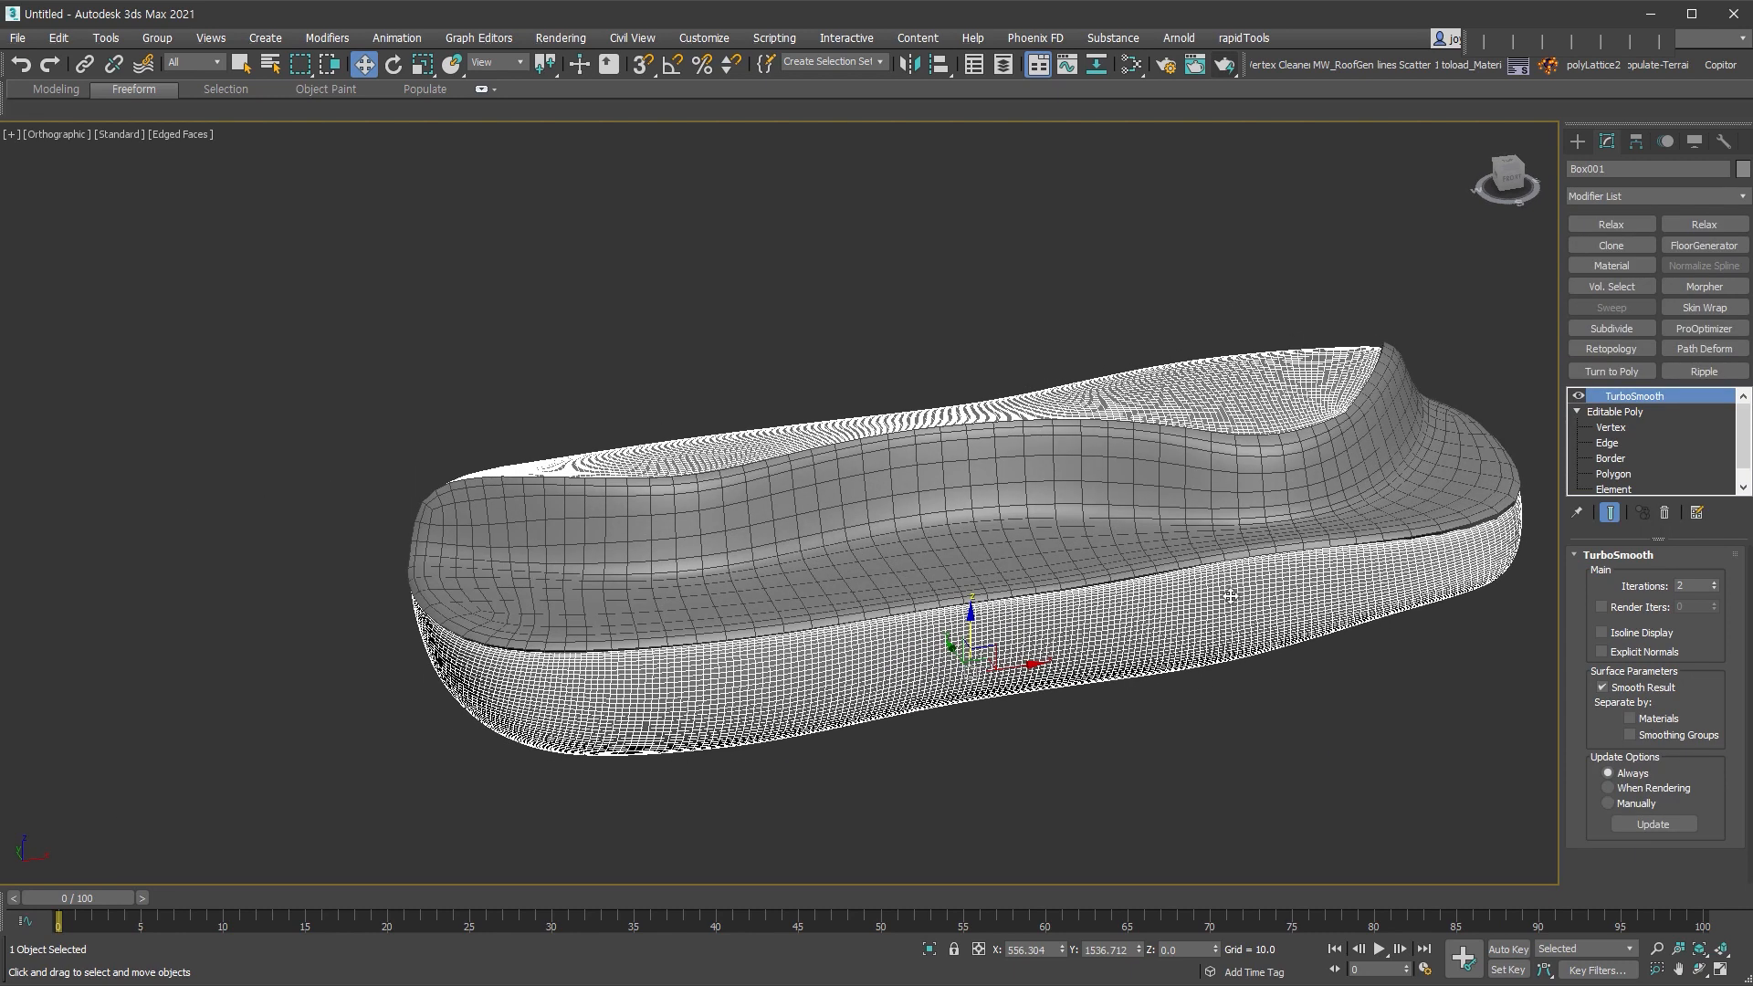
pyautogui.click(1726, 290)
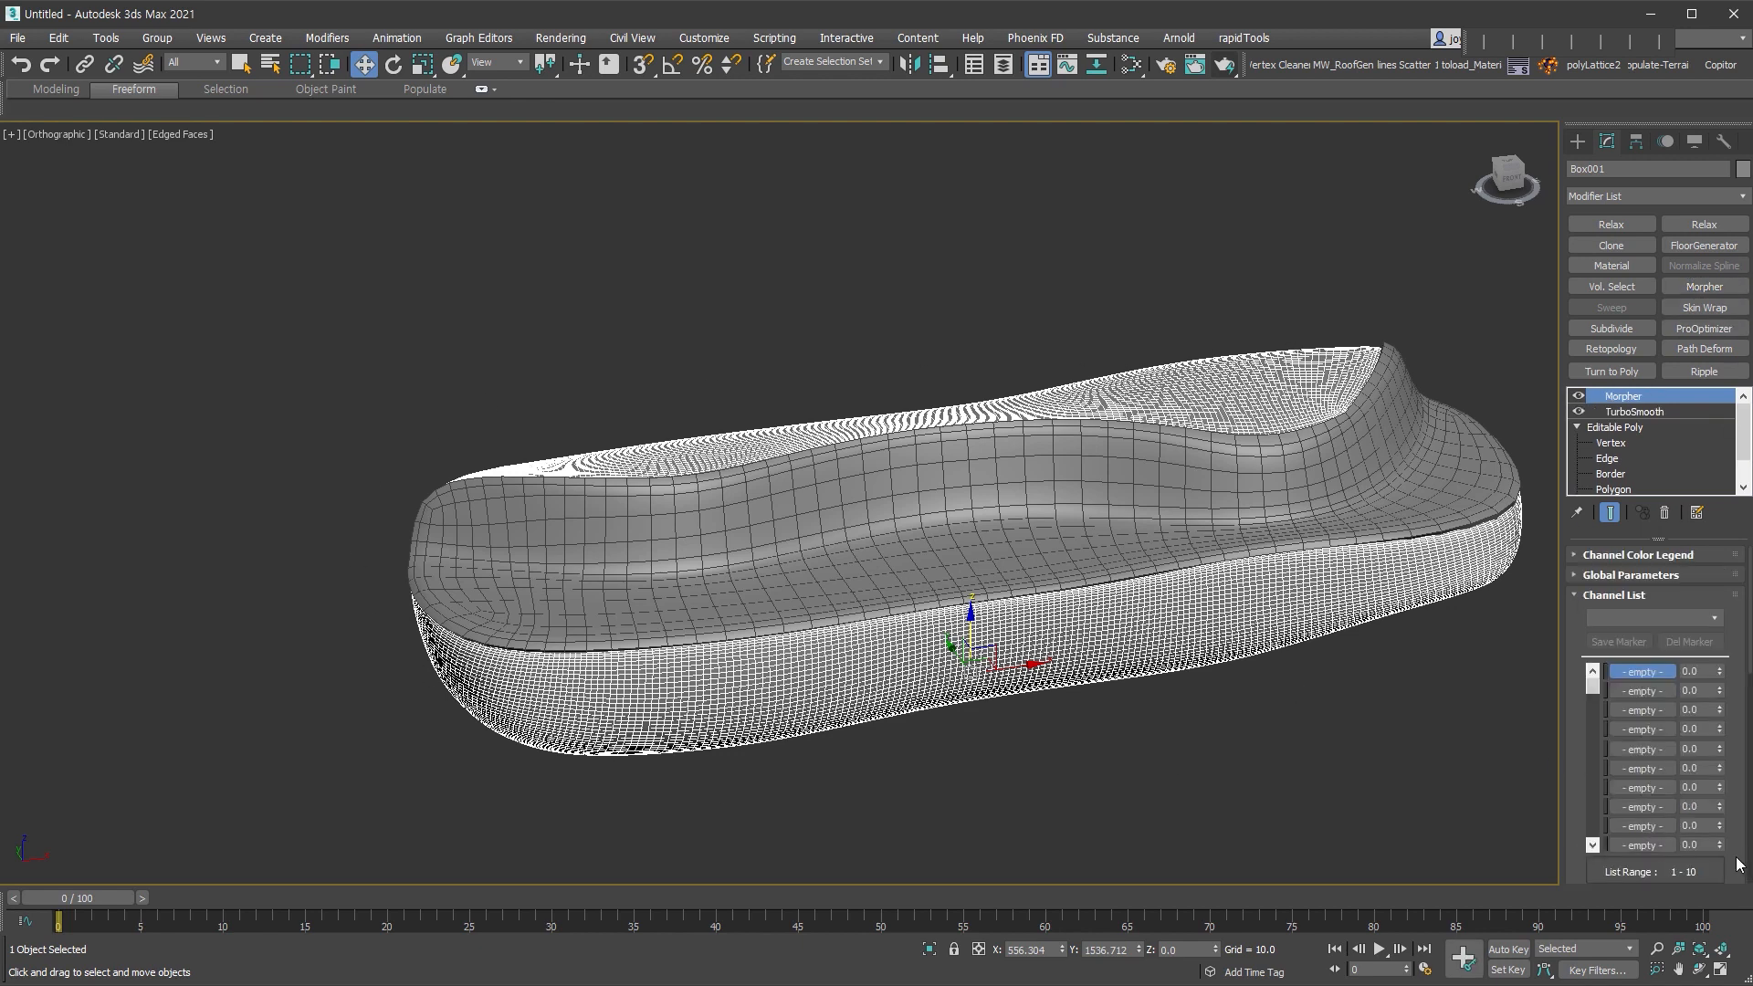
pyautogui.scroll(-5, 1704, 717)
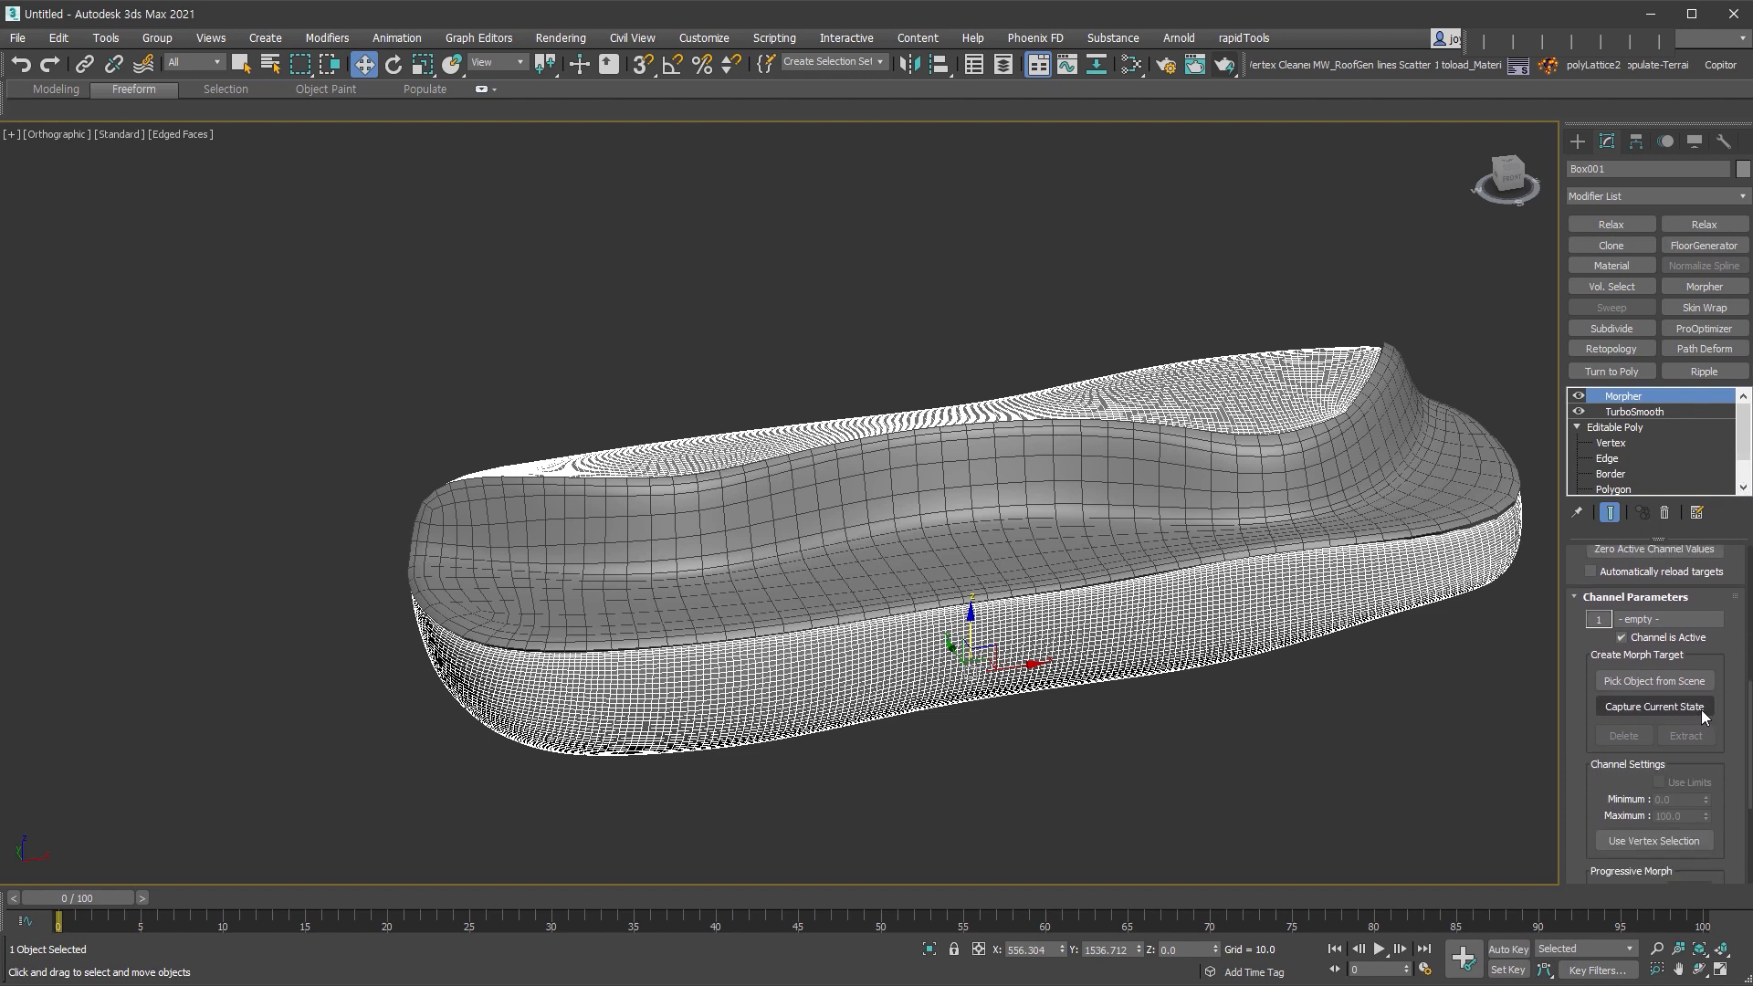
pyautogui.click(1701, 709)
pyautogui.write('ori')
pyautogui.click(828, 520)
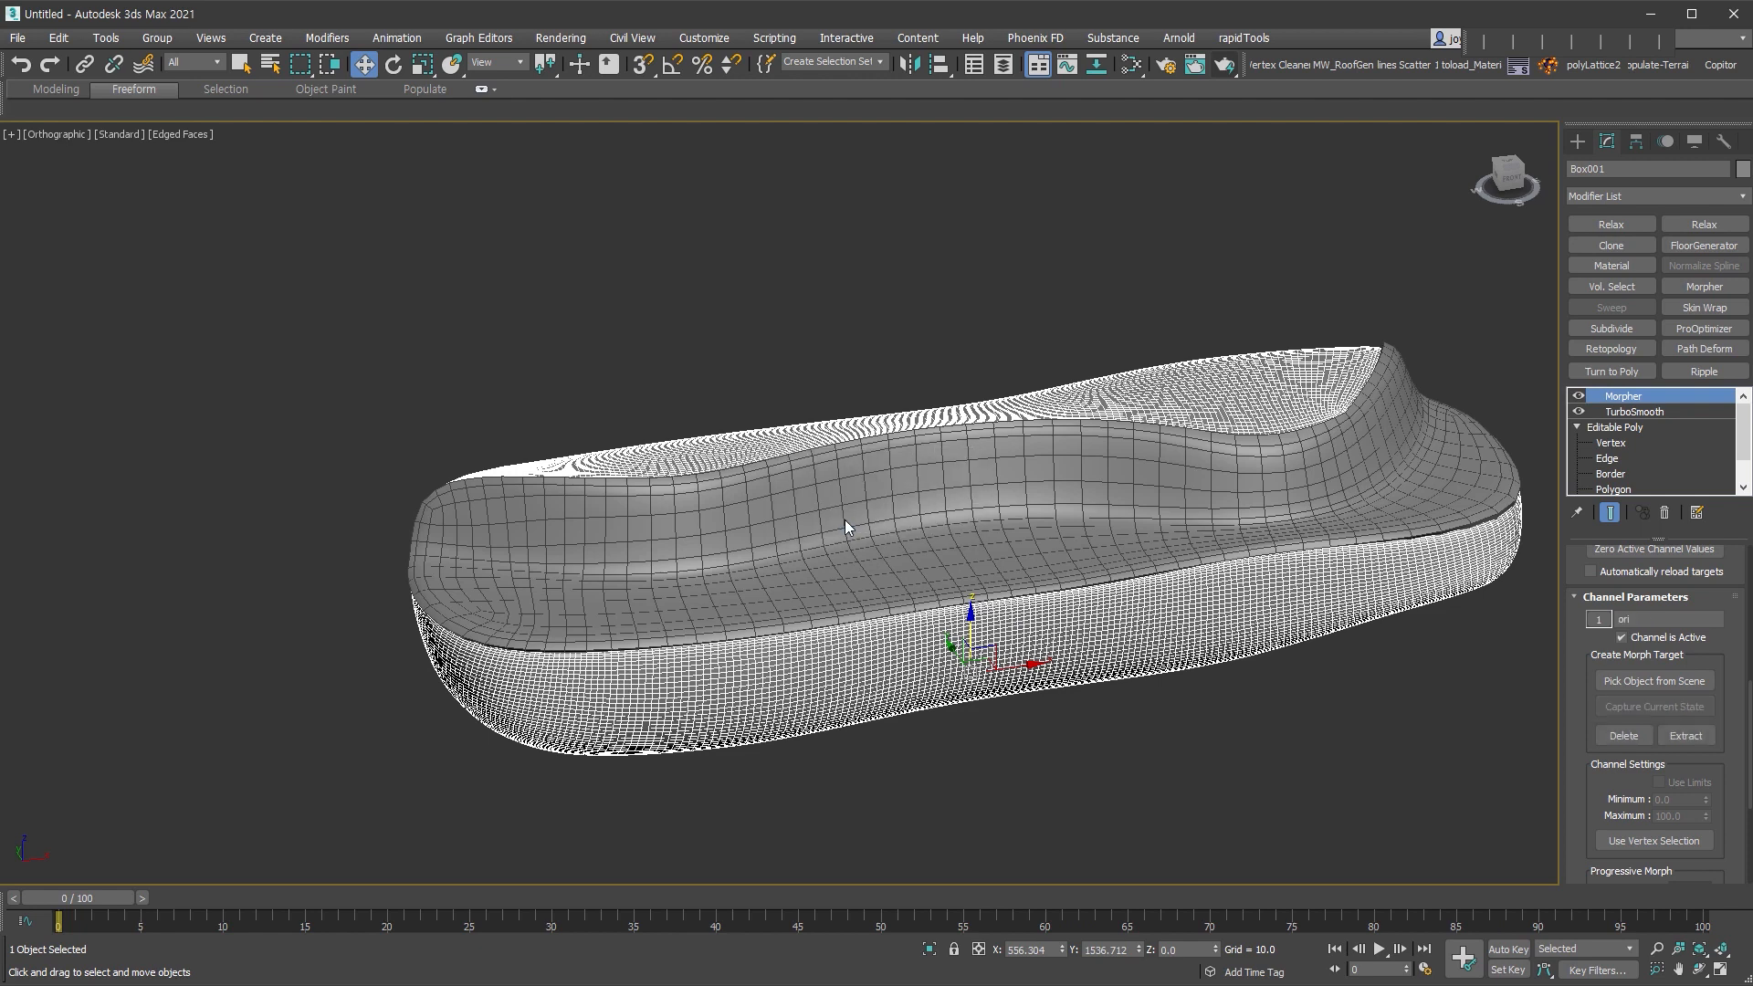
pyautogui.scroll(5, 1735, 572)
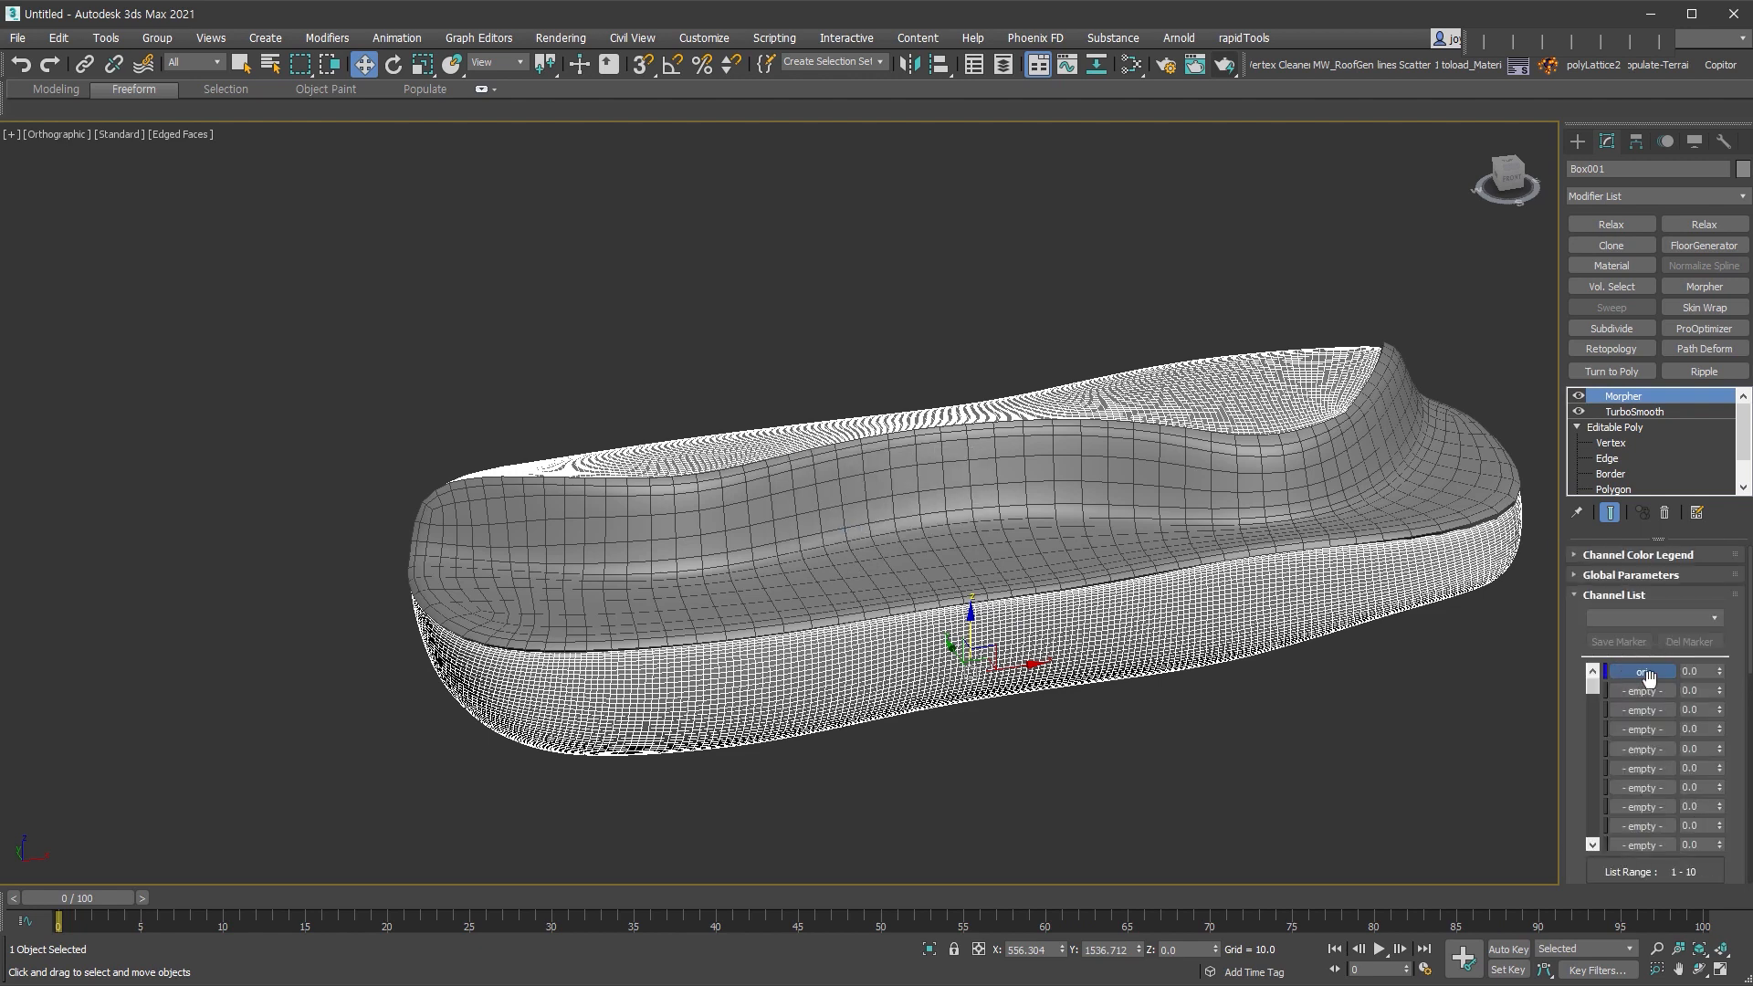
# - Switch to modifier set 11 and insert a Displace modifier between the rock's TurboSmooth and Morpher
pyautogui.click(1634, 412)
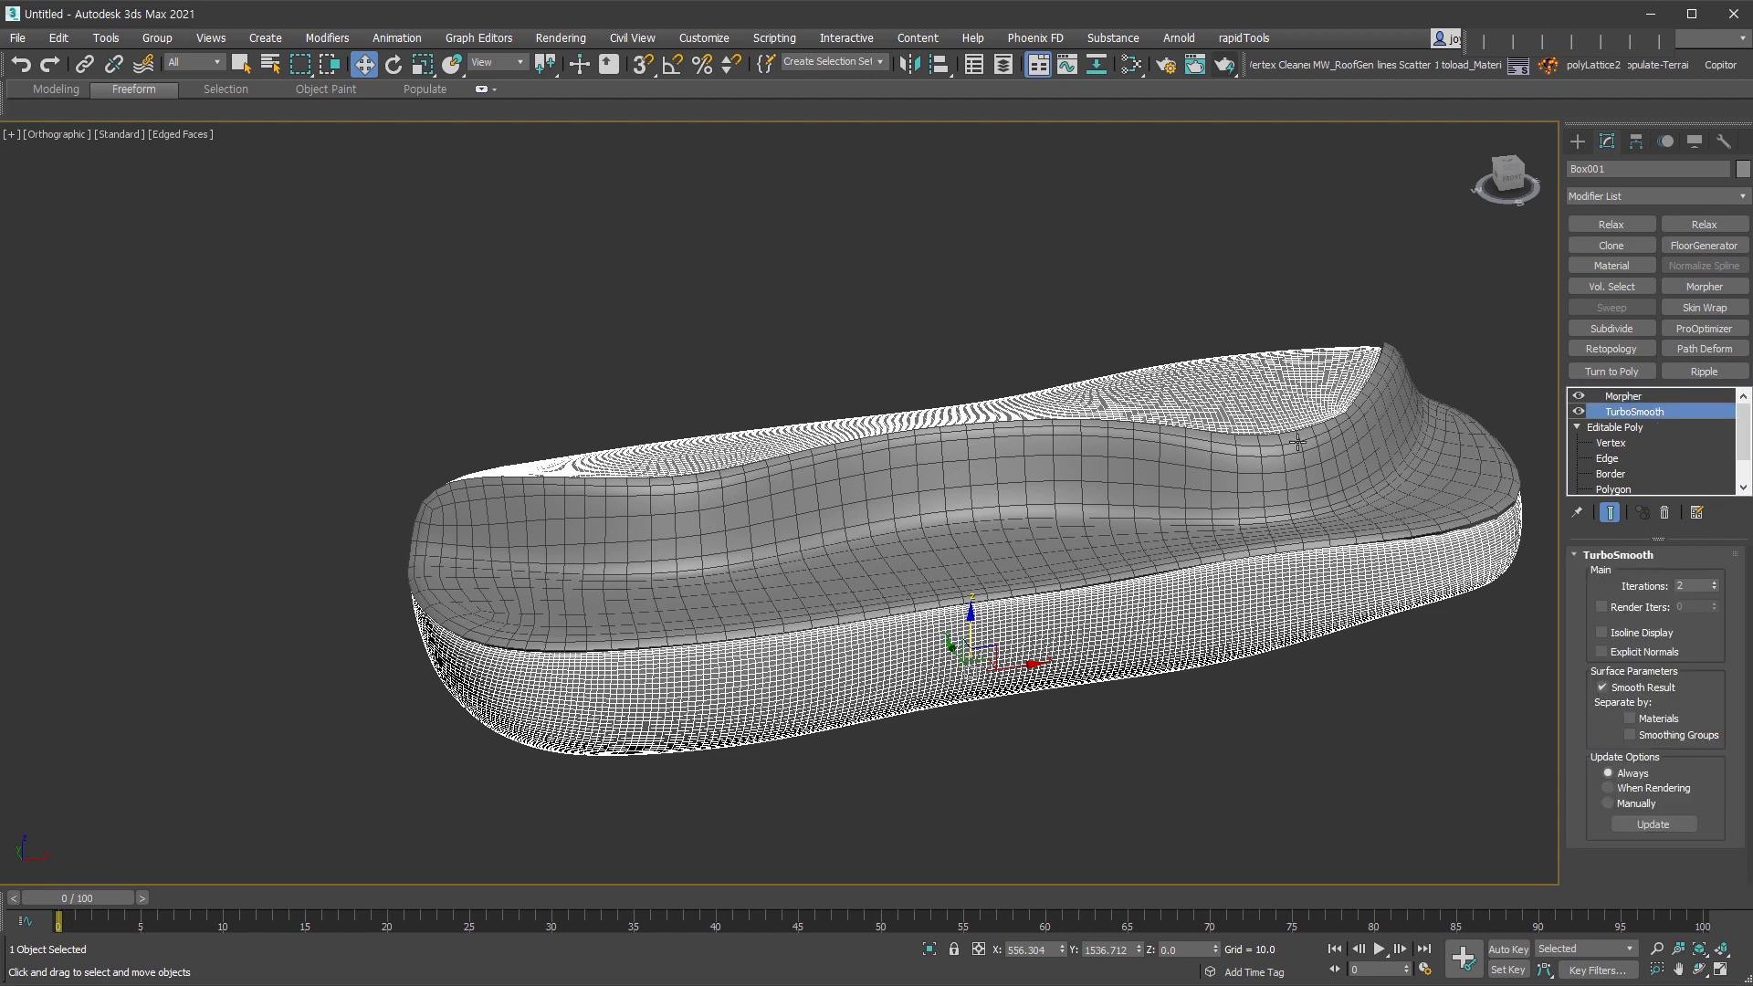
pyautogui.rightClick(1629, 196)
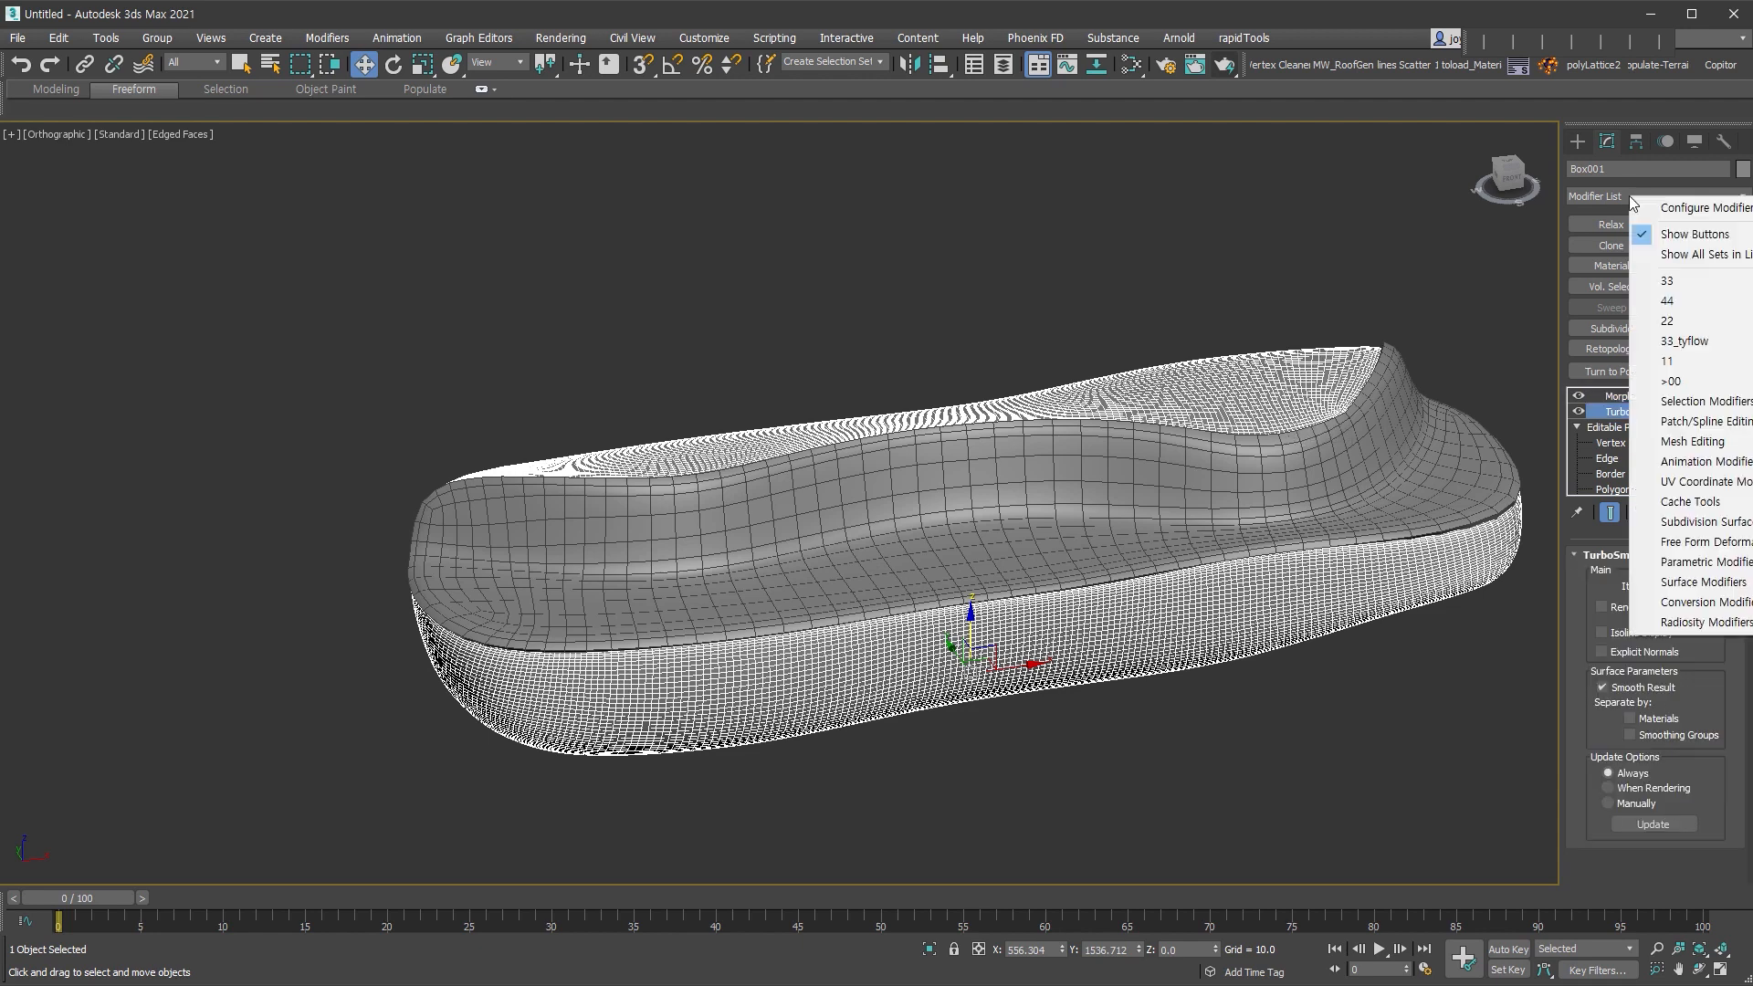
pyautogui.click(1684, 358)
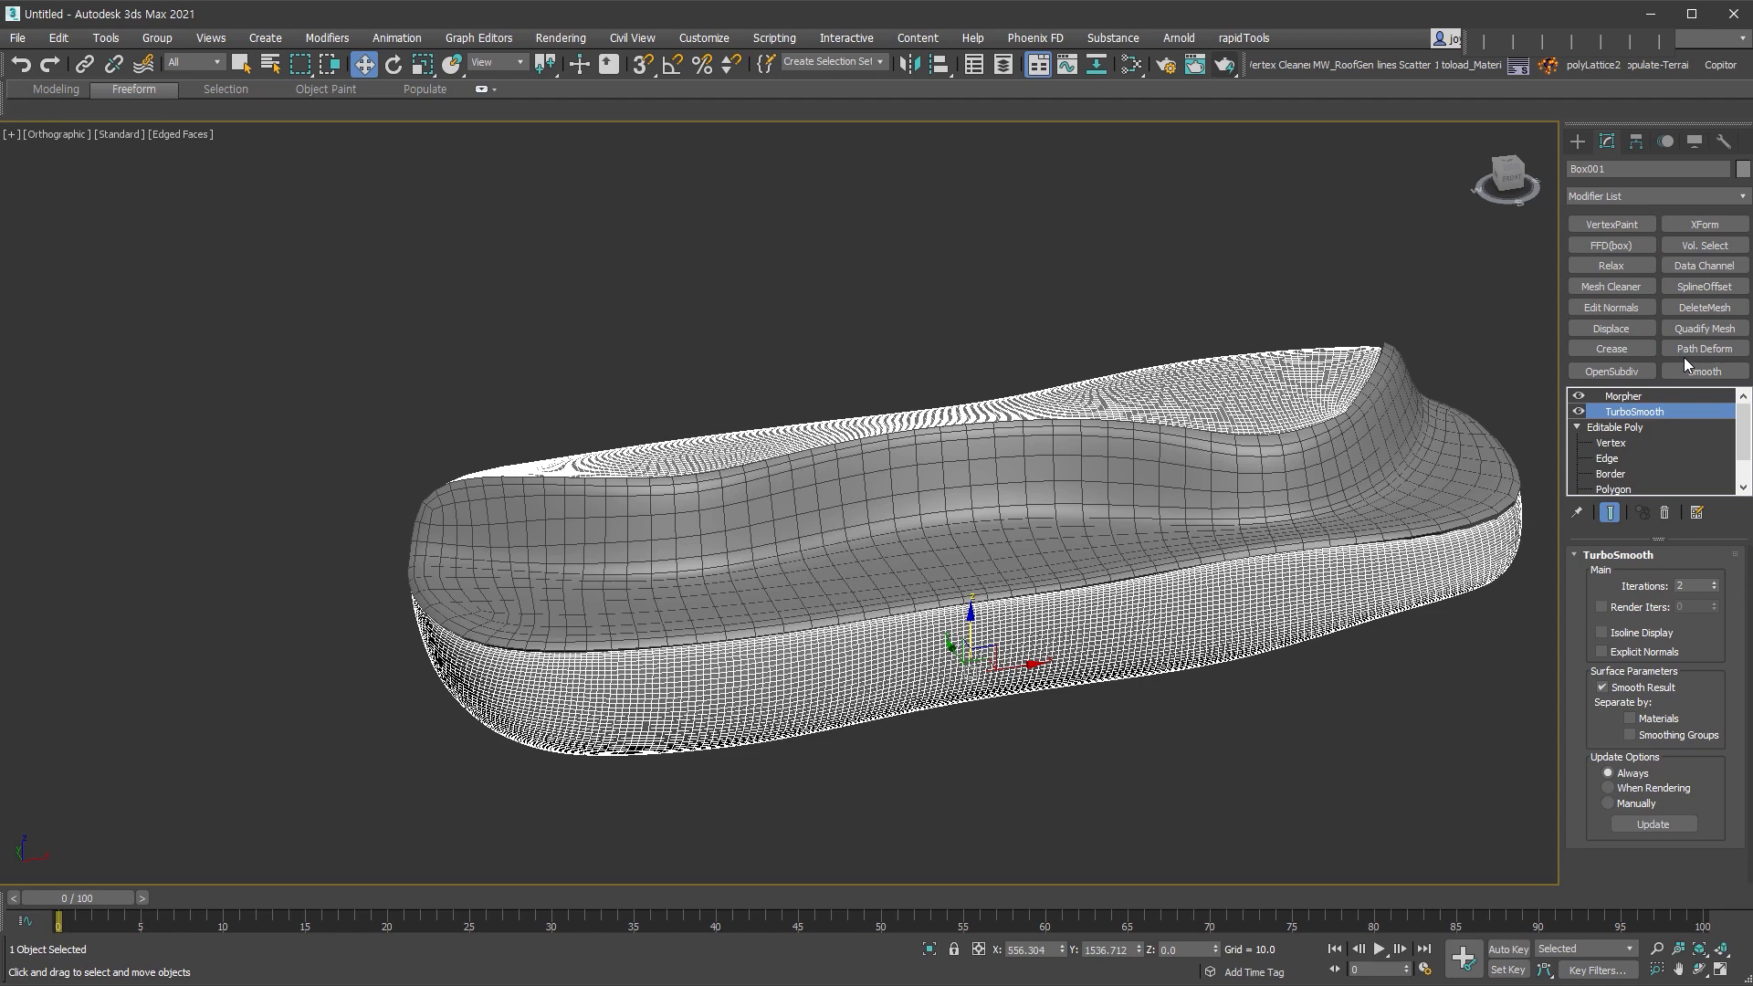
pyautogui.click(1640, 327)
pyautogui.moveTo(1302, 659); pyautogui.dragTo(1212, 661, button='middle')
# - Assign a Noise map as the Displace modifier's map
pyautogui.click(1646, 776)
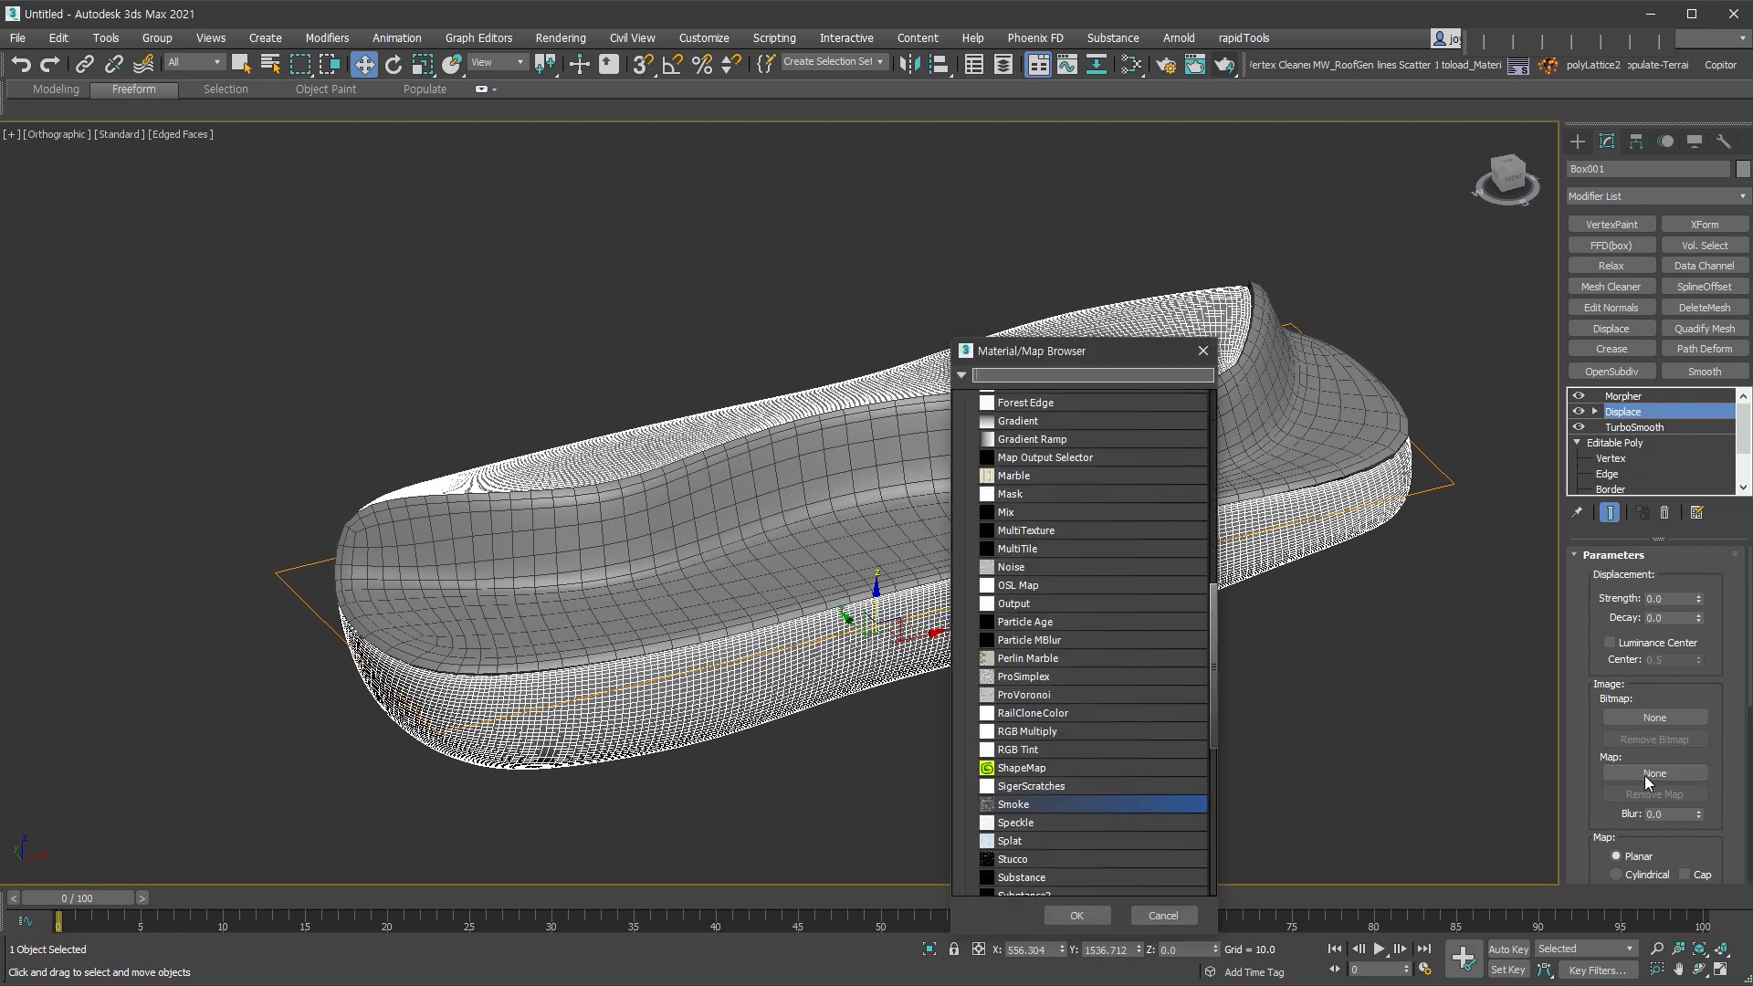
pyautogui.scroll(-3, 1050, 777)
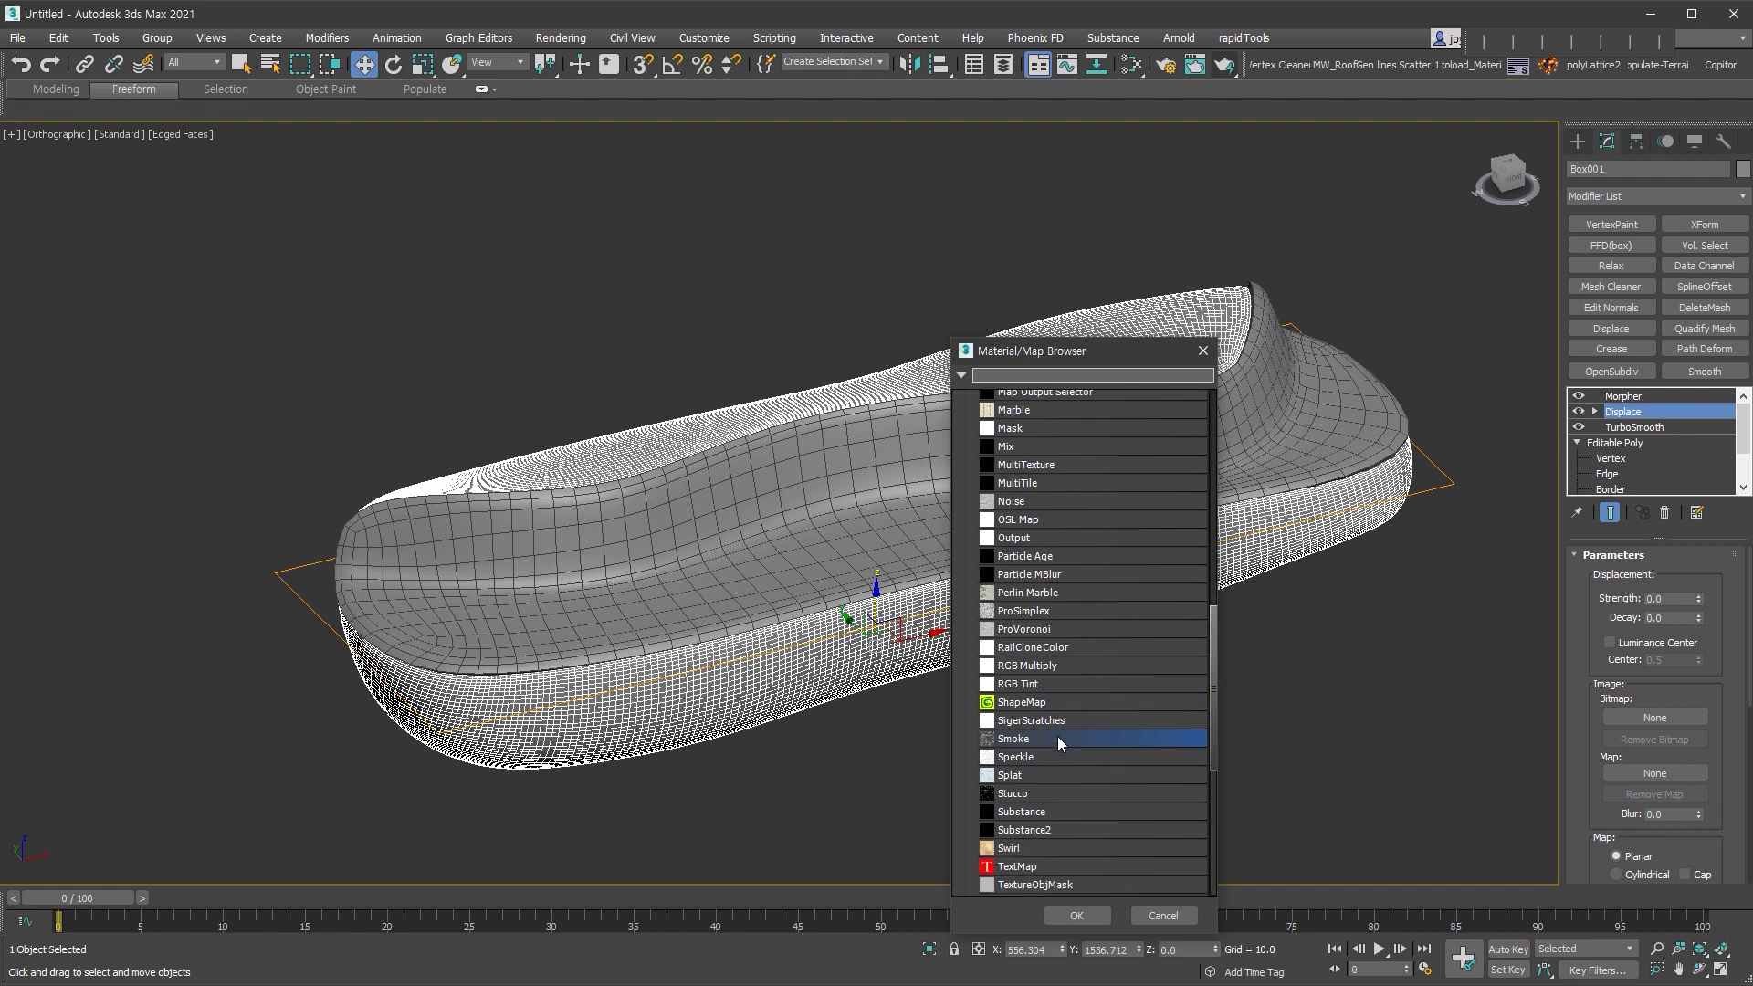
pyautogui.doubleClick(1045, 503)
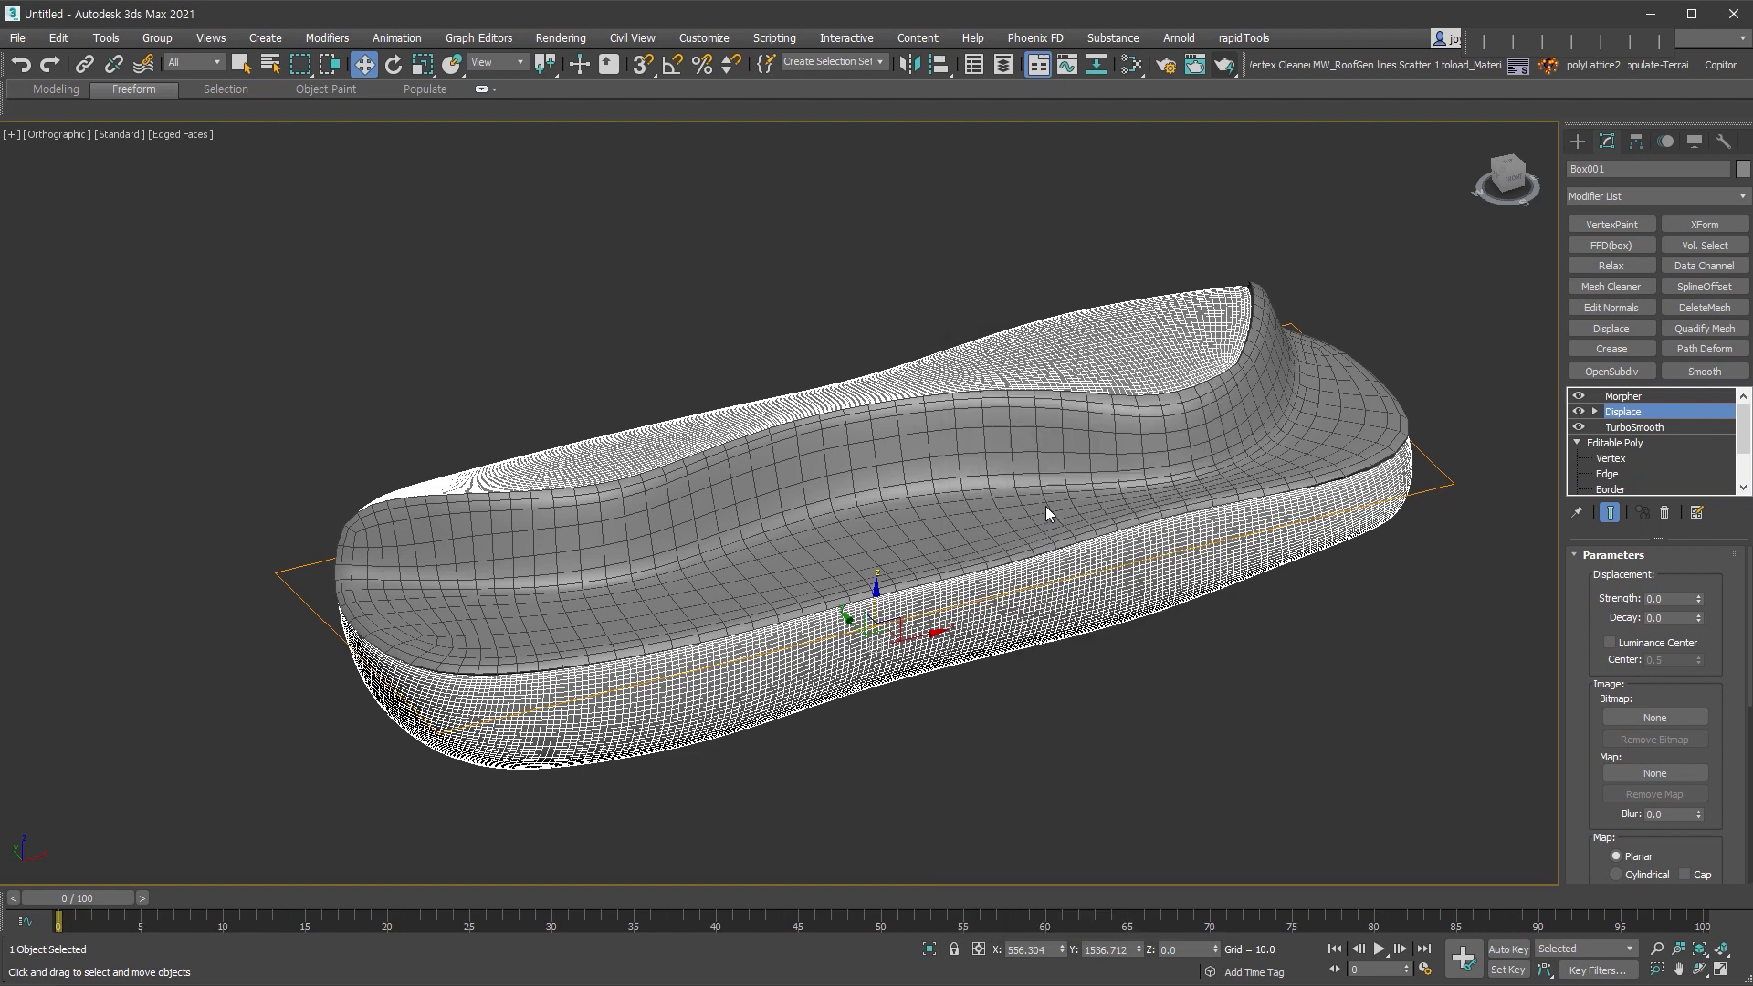
# - Place the Displace modifier's Noise map as an instance in the Slate Material Editor and open its parameters
pyautogui.click(1132, 64)
pyautogui.moveTo(1652, 774); pyautogui.dragTo(462, 461)
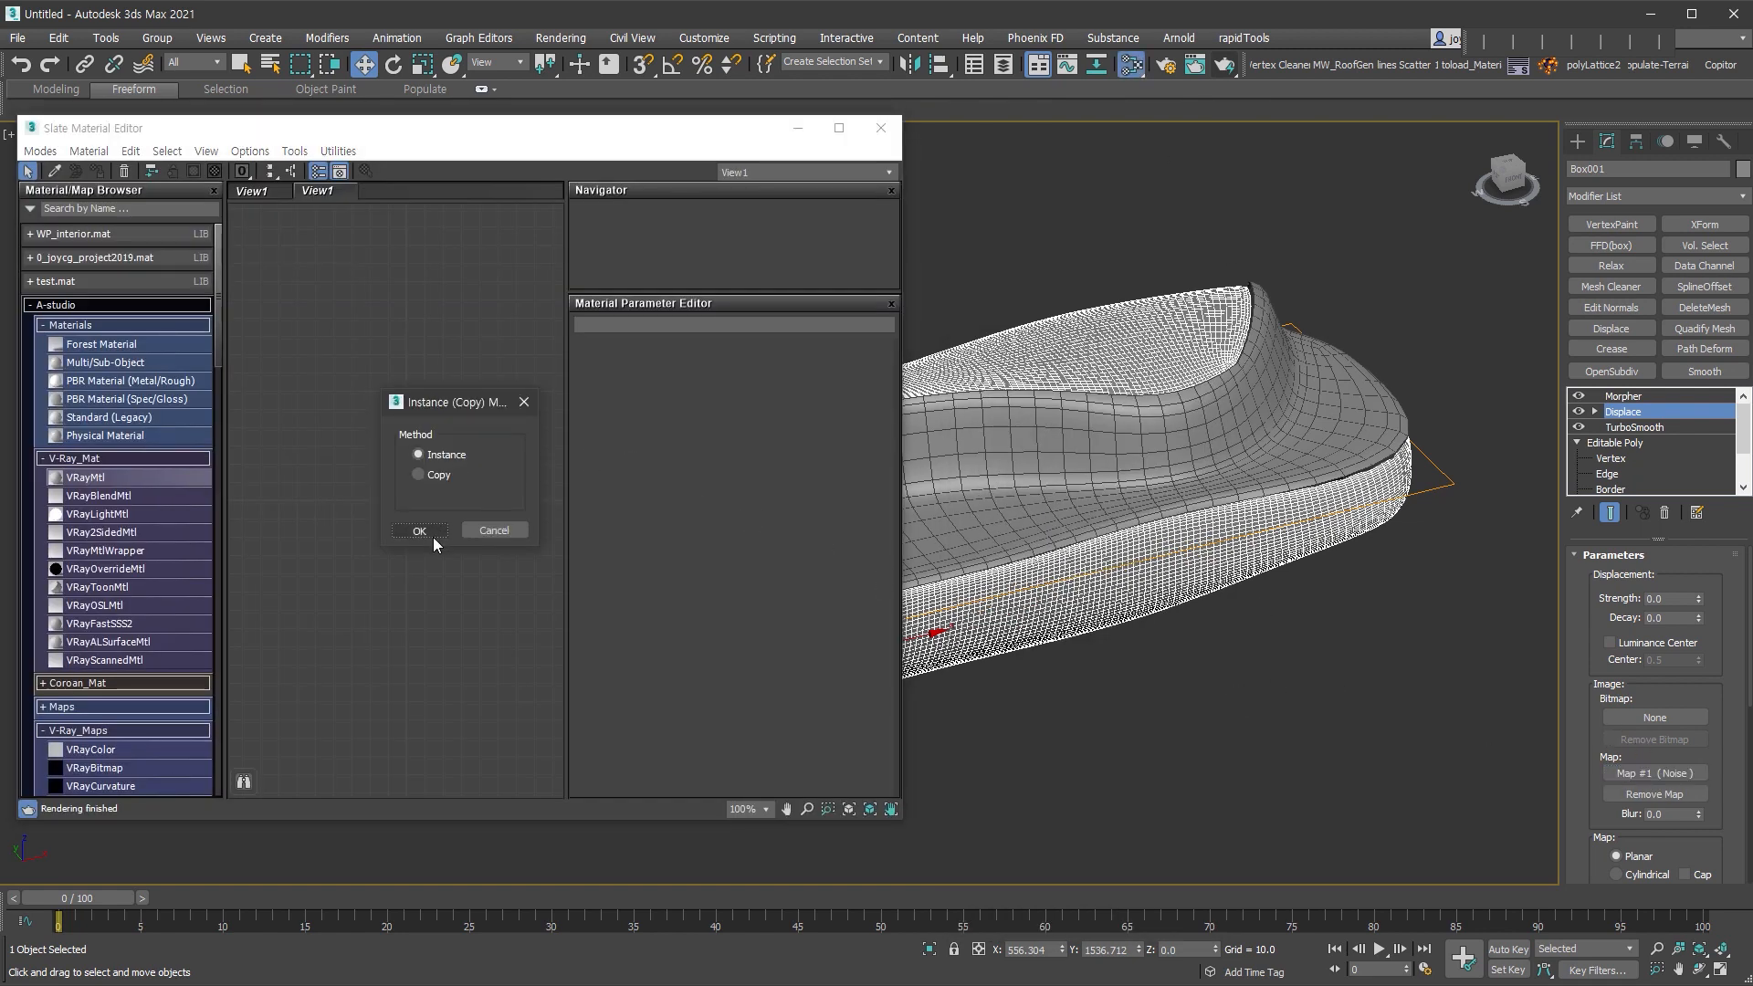
pyautogui.click(429, 533)
pyautogui.doubleClick(398, 414)
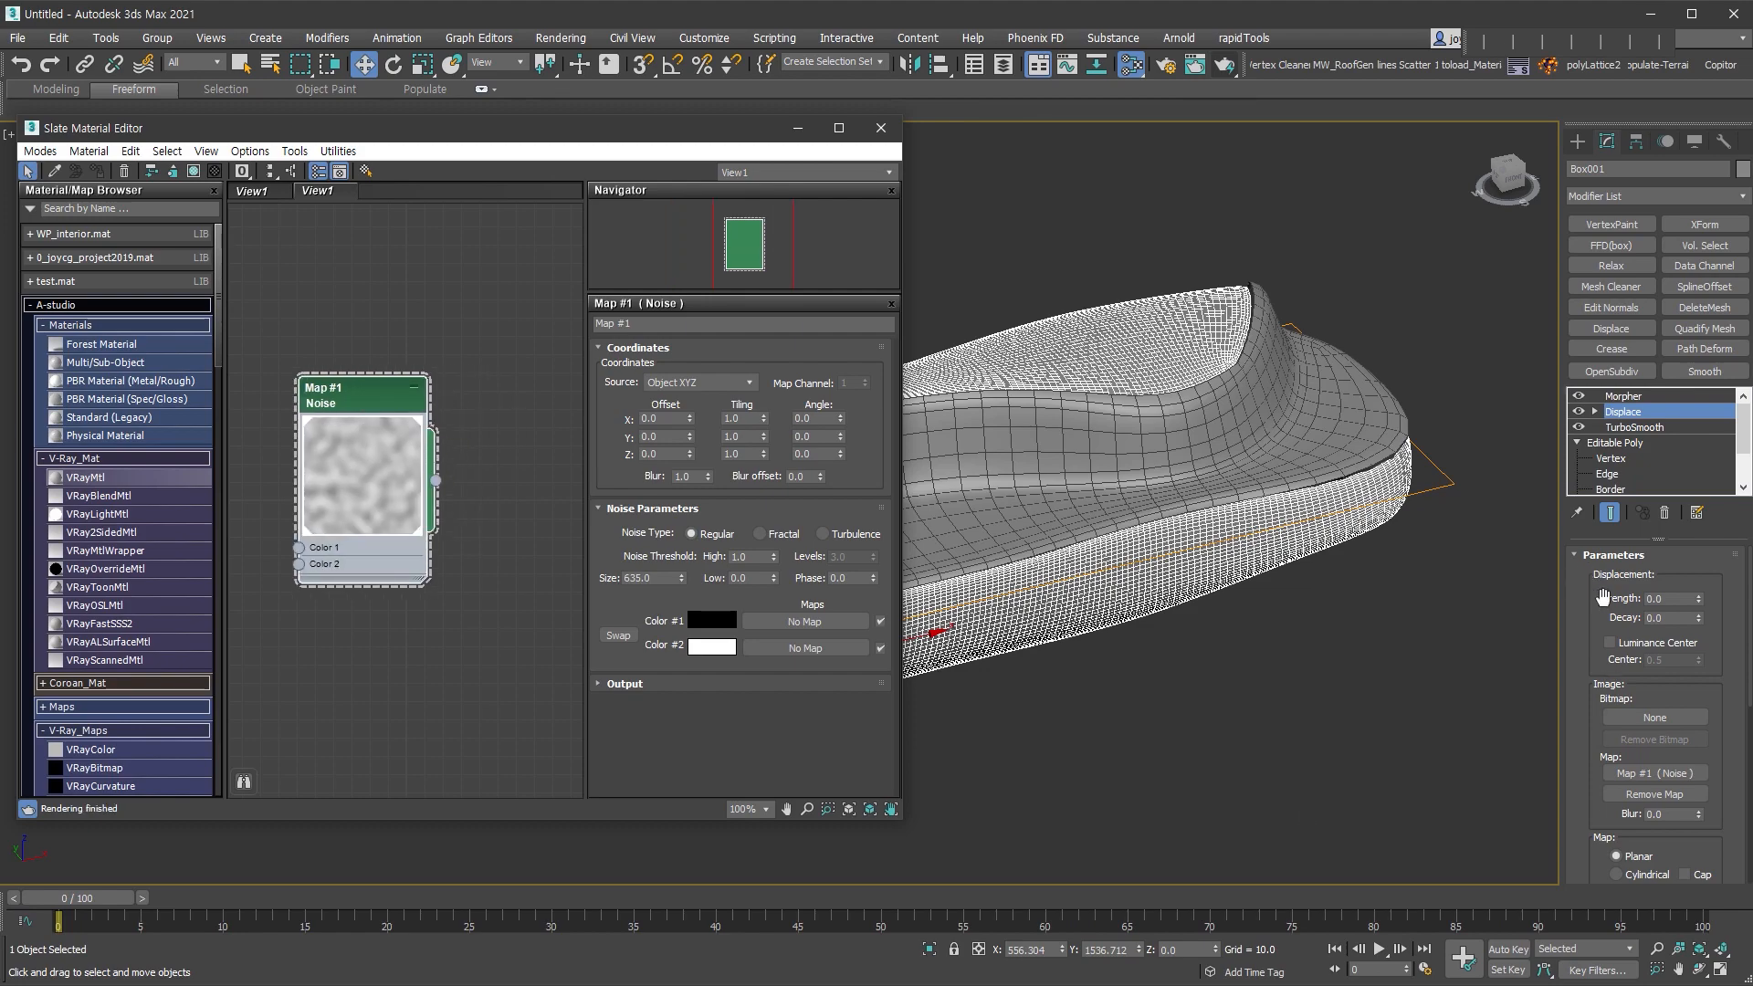
# - Set the Displace modifier's strength to 17.62
pyautogui.moveTo(1698, 599); pyautogui.dragTo(1705, 115)
pyautogui.moveTo(1750, 625); pyautogui.dragTo(1750, 571)
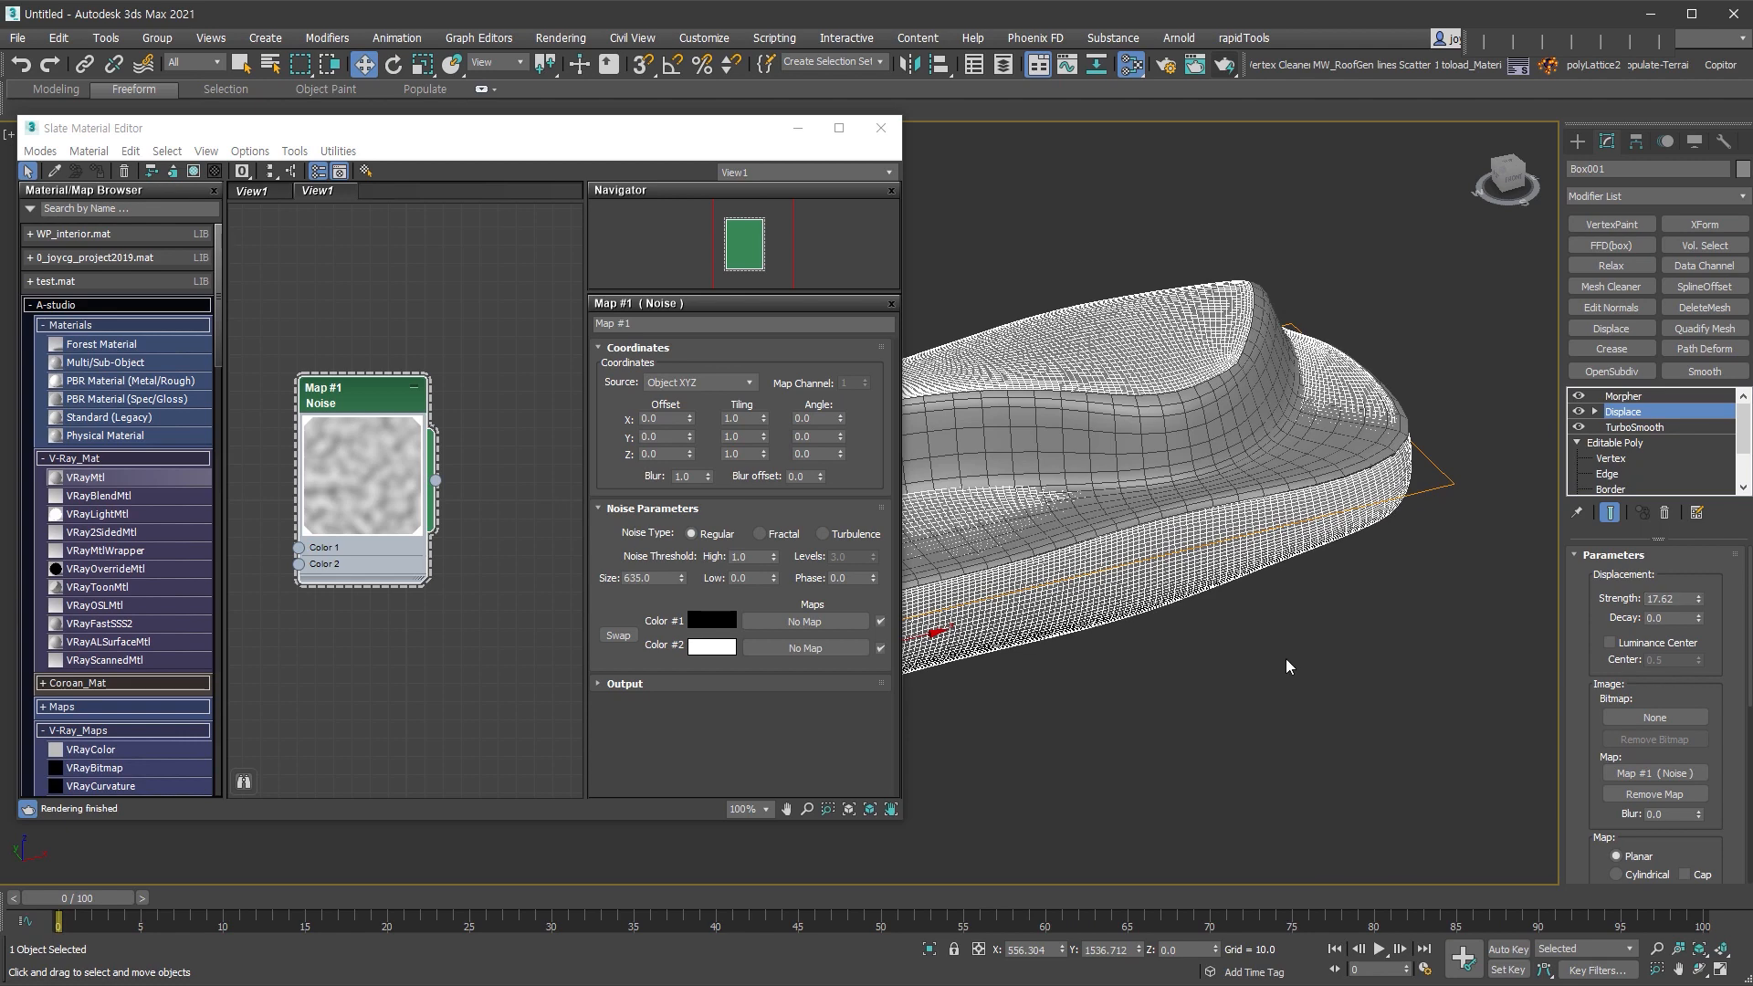
# - Hide the rock's edge display and enable Use Existing Mapping on its Displace modifier
pyautogui.press('F4')
pyautogui.keyDown('alt'); pyautogui.moveTo(1290, 656); pyautogui.dragTo(1434, 575, button='middle'); pyautogui.keyUp('alt')
pyautogui.click(363, 415)
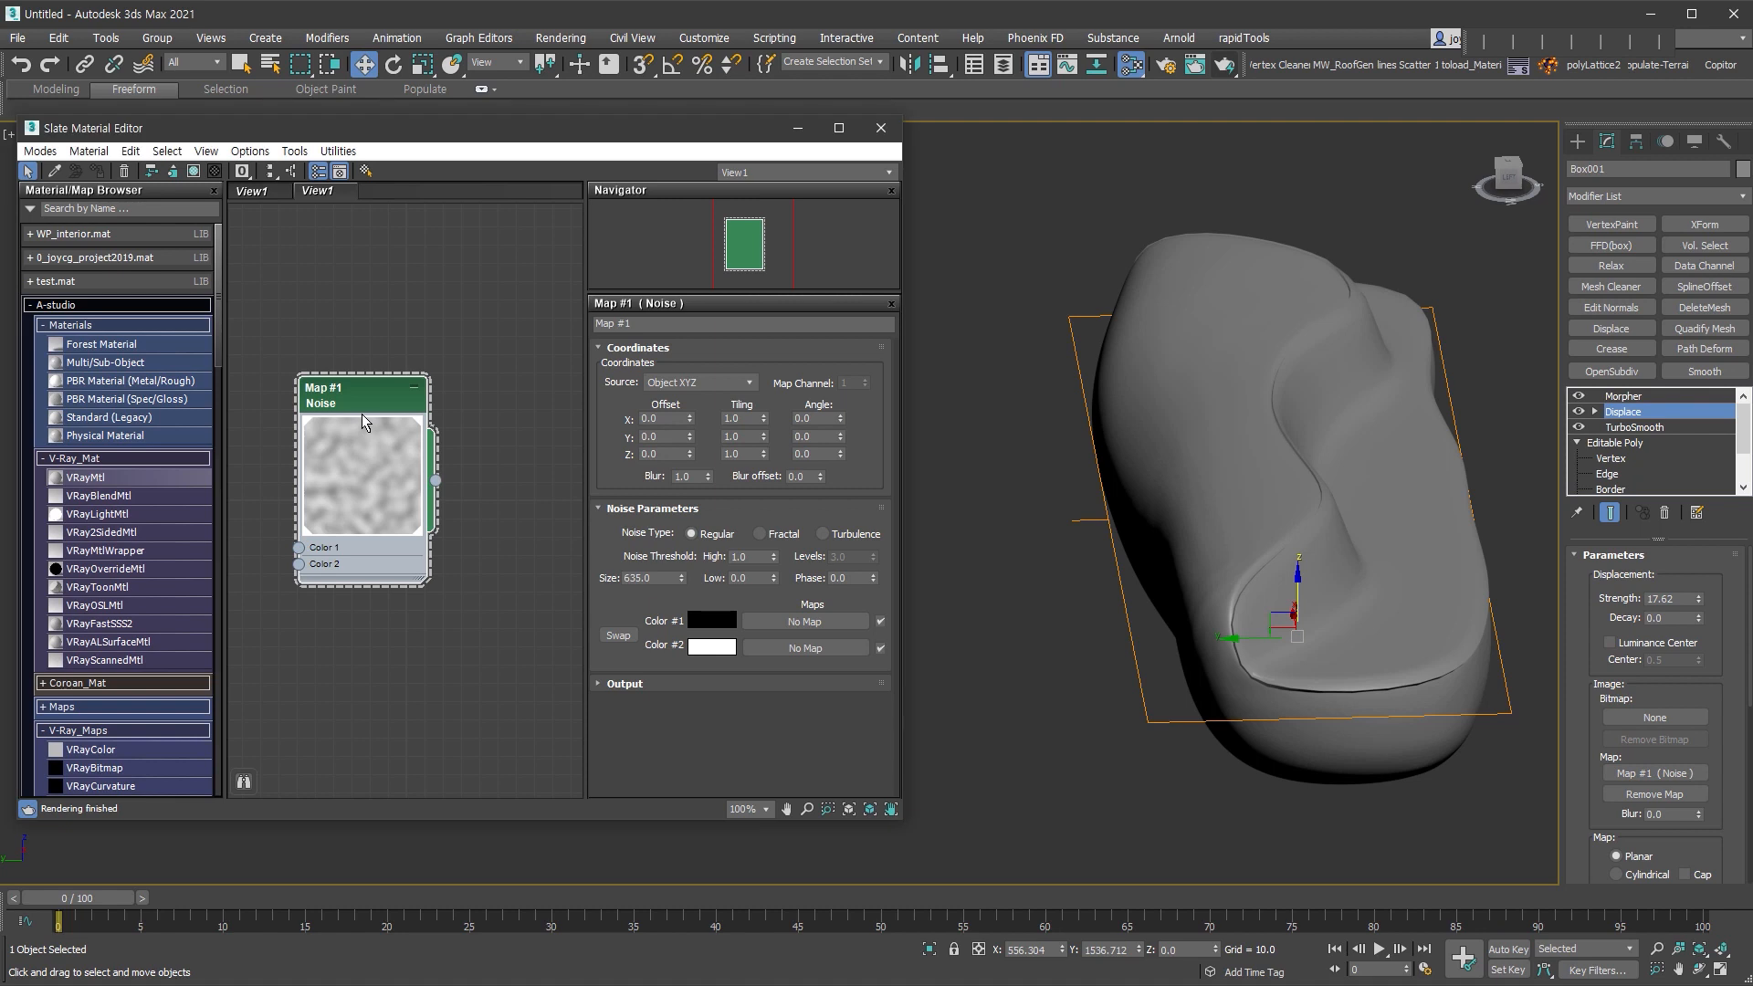
pyautogui.moveTo(1643, 891); pyautogui.dragTo(1650, 556)
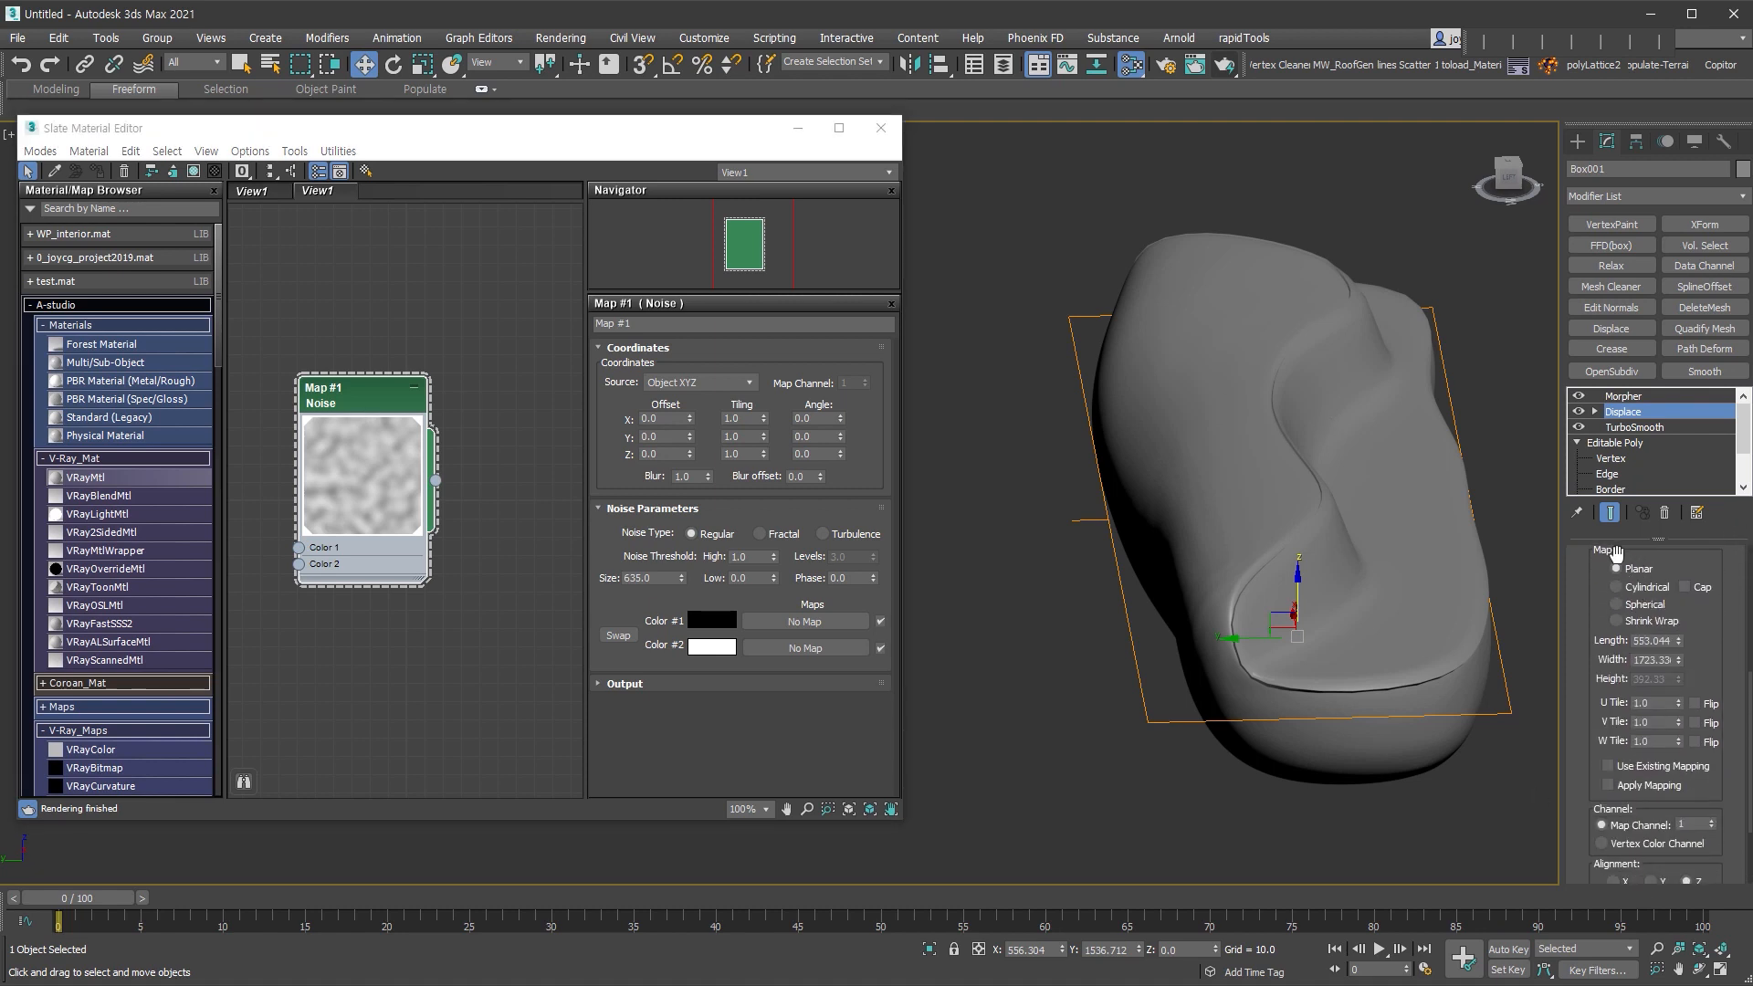
pyautogui.click(1701, 771)
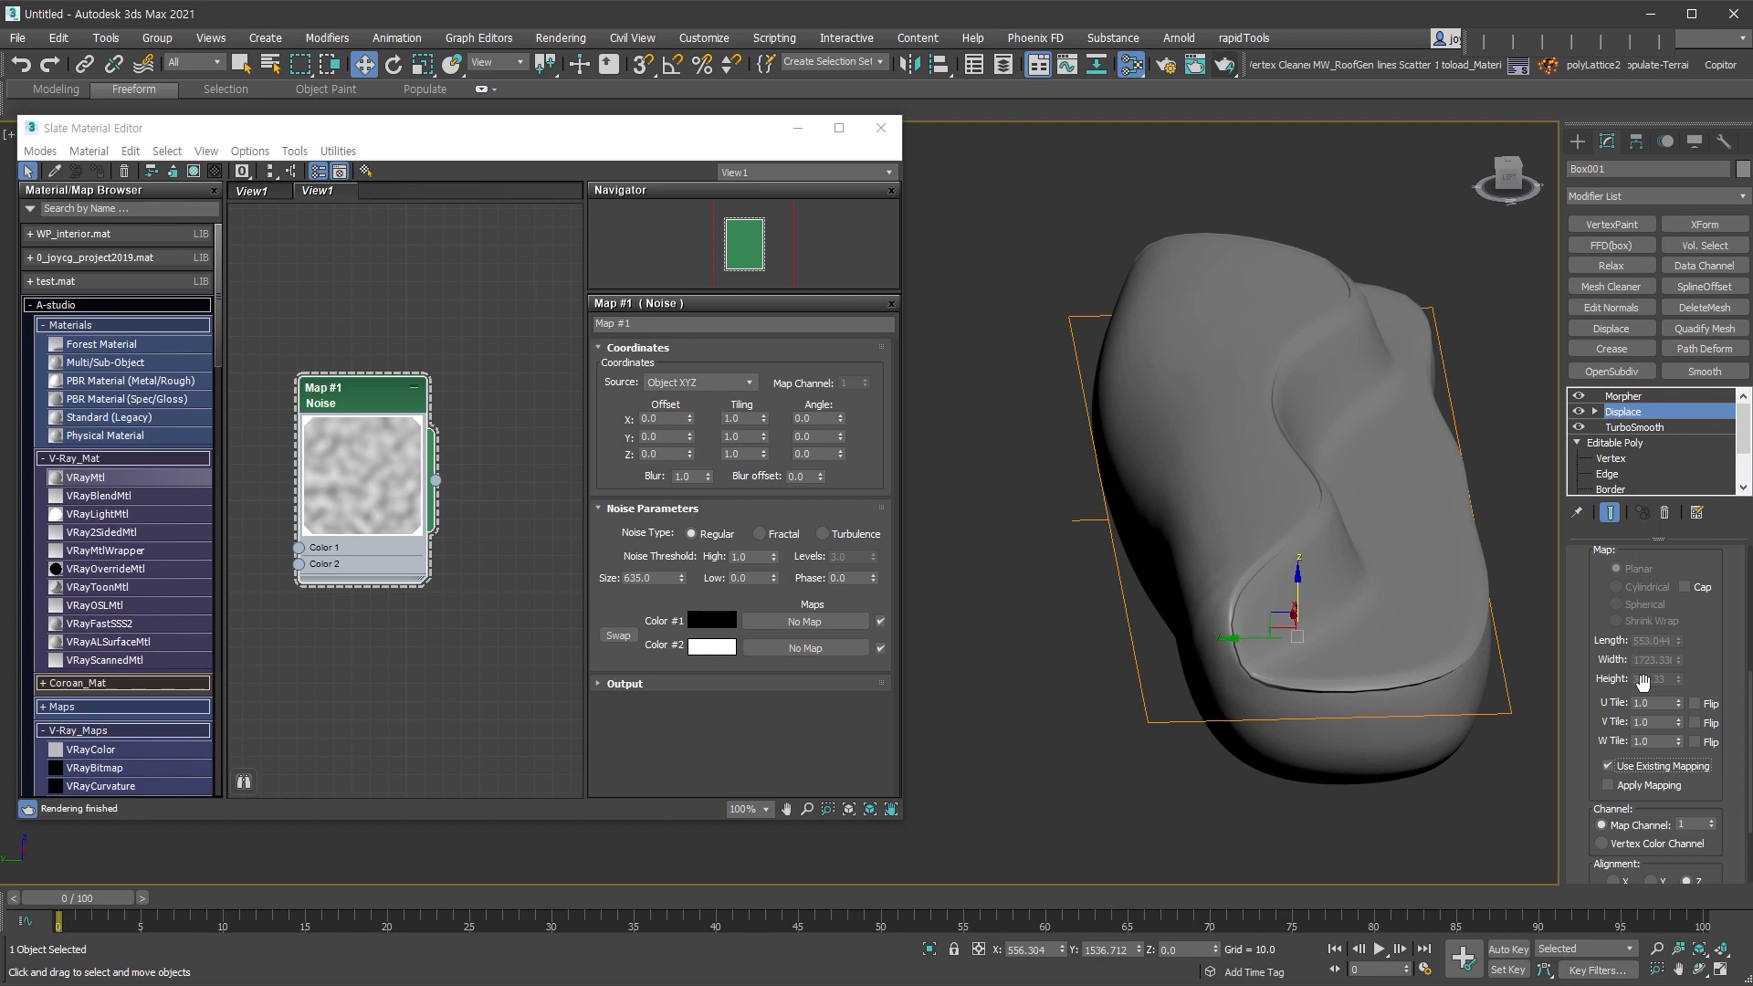
# - Reduce the displacement Noise map's size to 19.5 for a finer rock texture
pyautogui.click(344, 383)
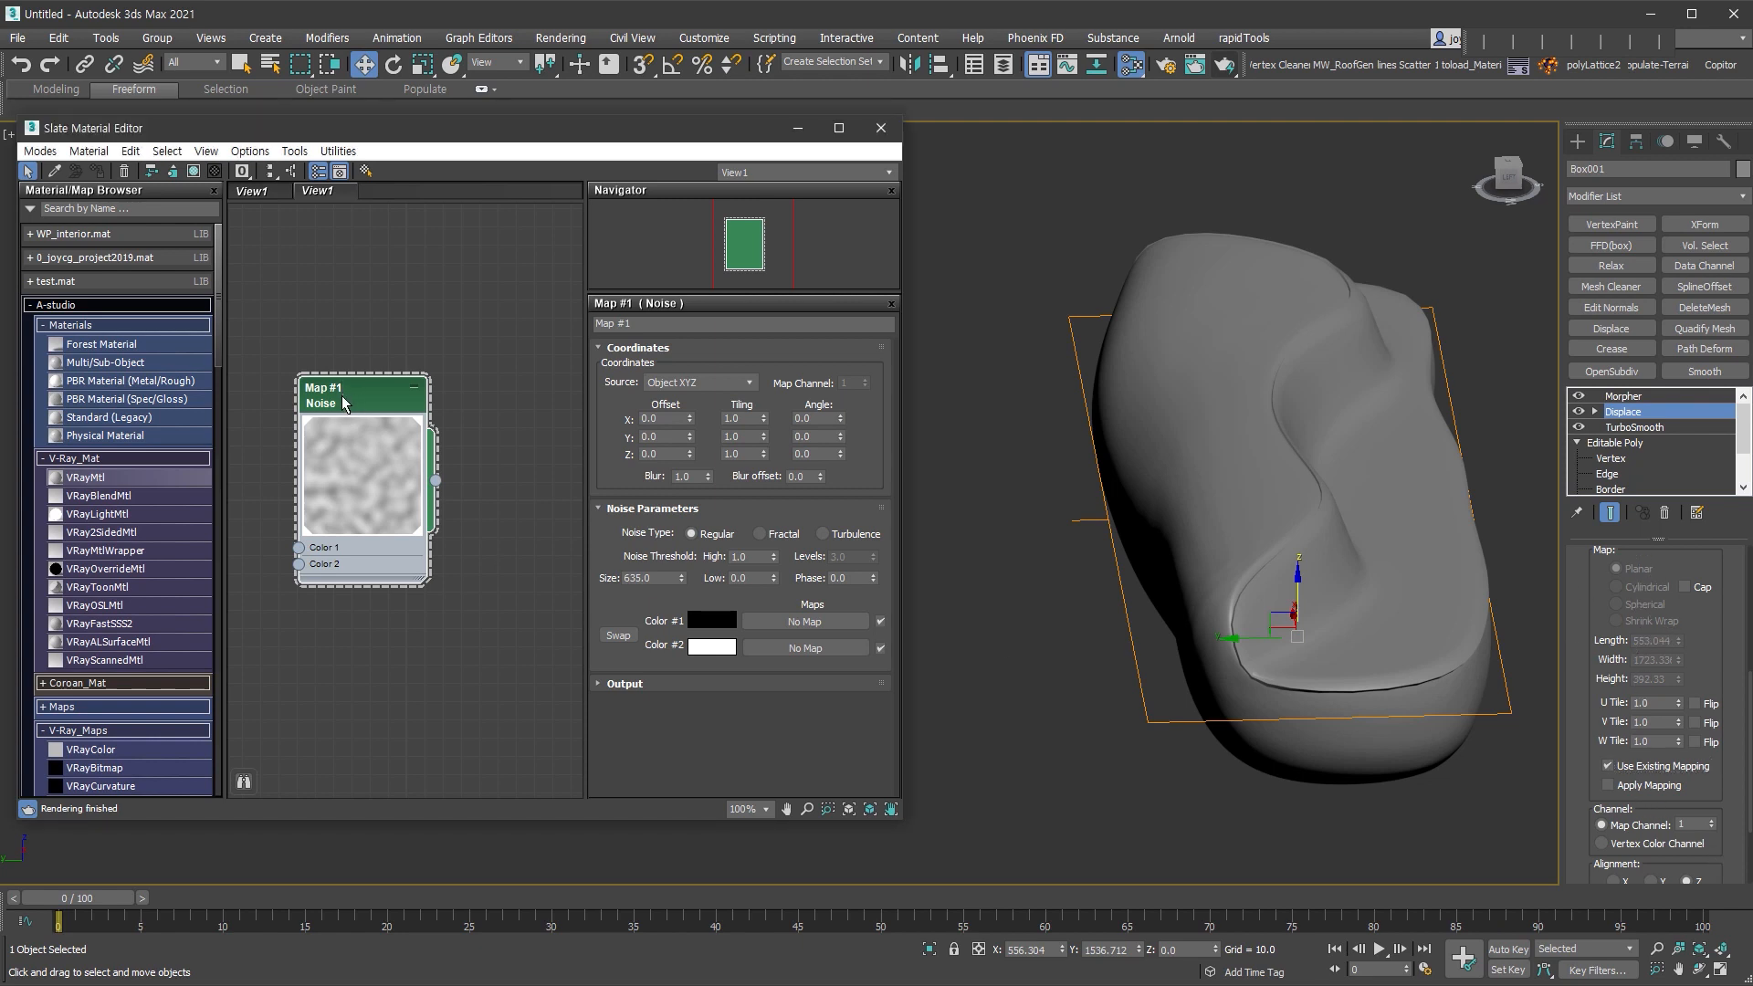
pyautogui.moveTo(663, 579); pyautogui.dragTo(555, 593)
pyautogui.write('50')
pyautogui.keyDown('alt'); pyautogui.moveTo(1004, 548); pyautogui.dragTo(1187, 552, button='middle'); pyautogui.keyUp('alt')
pyautogui.moveTo(681, 578); pyautogui.dragTo(687, 552)
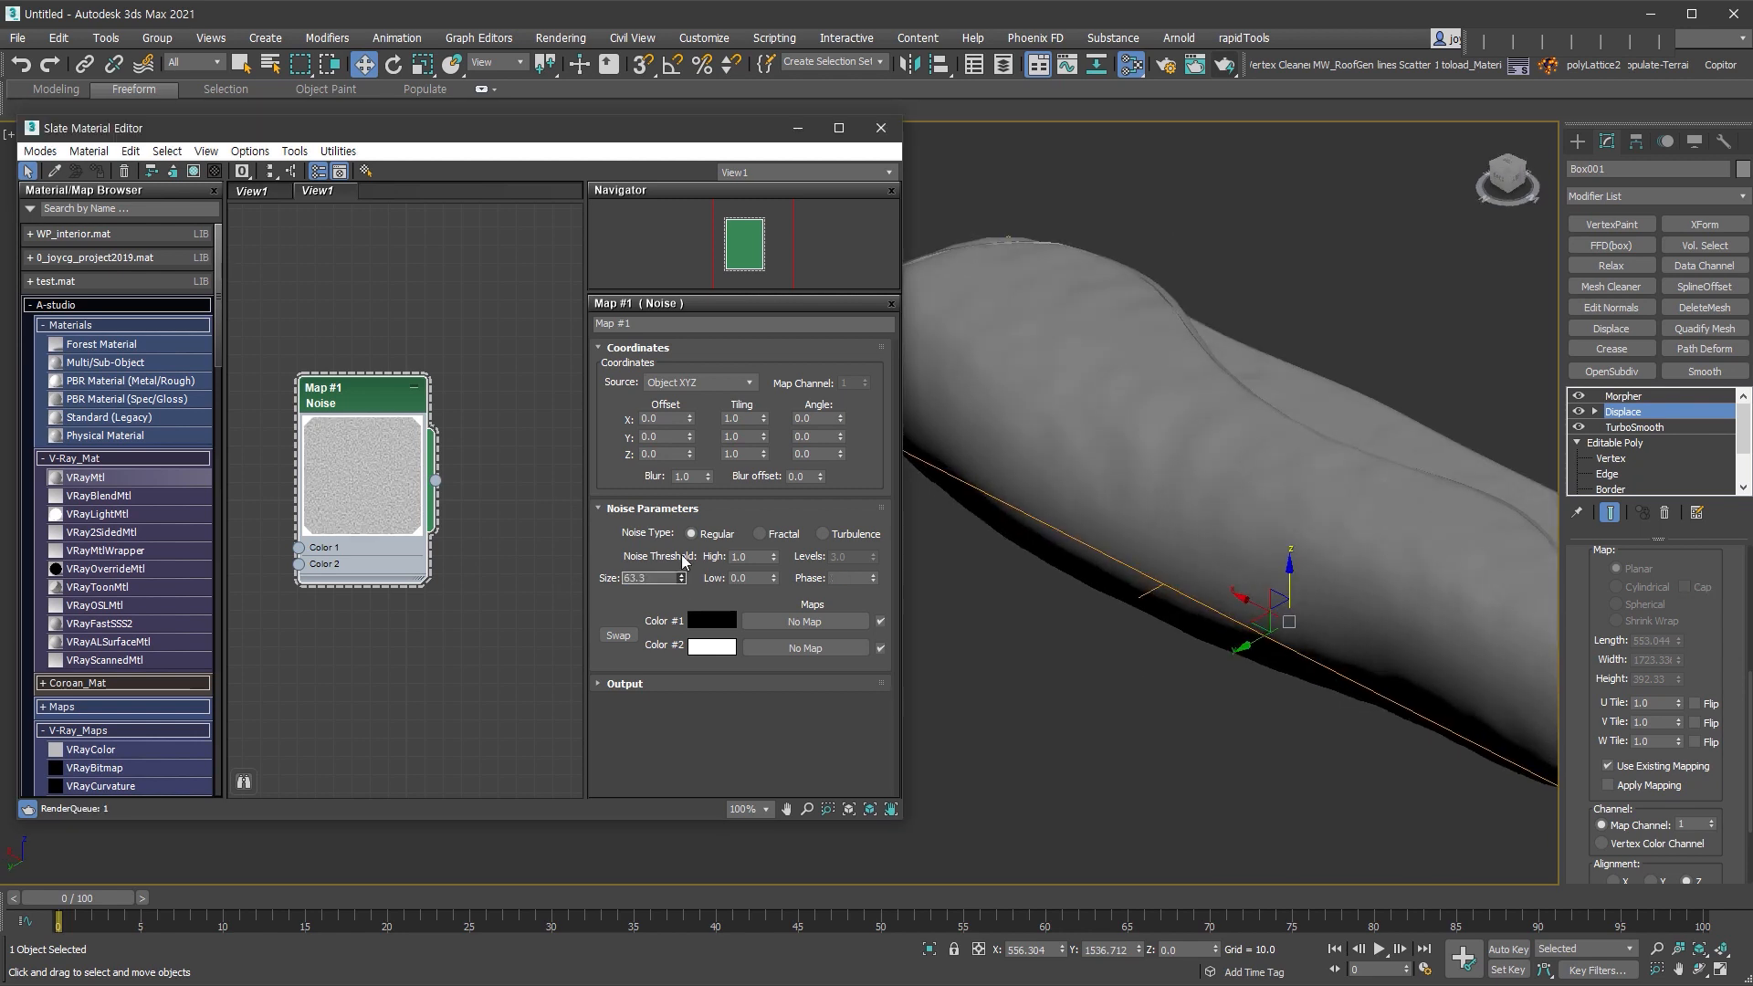
# - Set the Displace strength to 17.151 and inspect the roughened surface around the carved seat
pyautogui.scroll(3, 1675, 625)
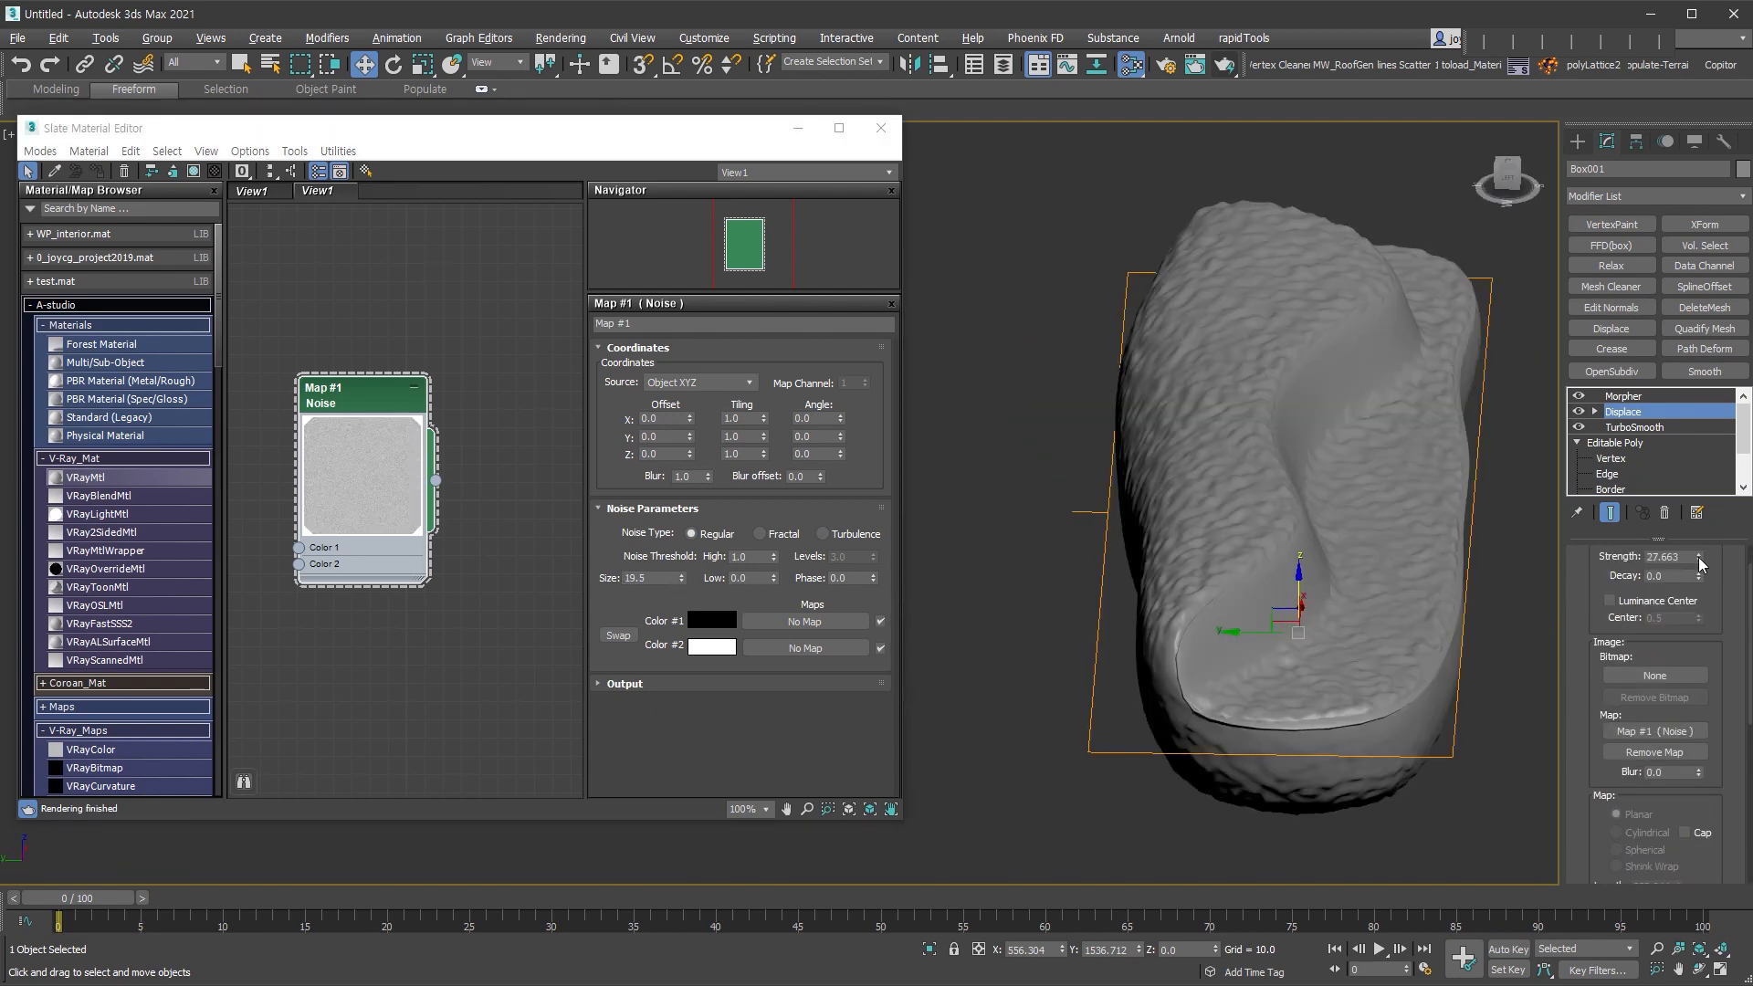
pyautogui.moveTo(1699, 560); pyautogui.dragTo(1690, 592)
pyautogui.keyDown('alt'); pyautogui.moveTo(1426, 640); pyautogui.dragTo(1312, 680, button='middle'); pyautogui.keyUp('alt')
pyautogui.keyDown('alt'); pyautogui.moveTo(1436, 516); pyautogui.dragTo(1414, 466, button='middle'); pyautogui.keyUp('alt')
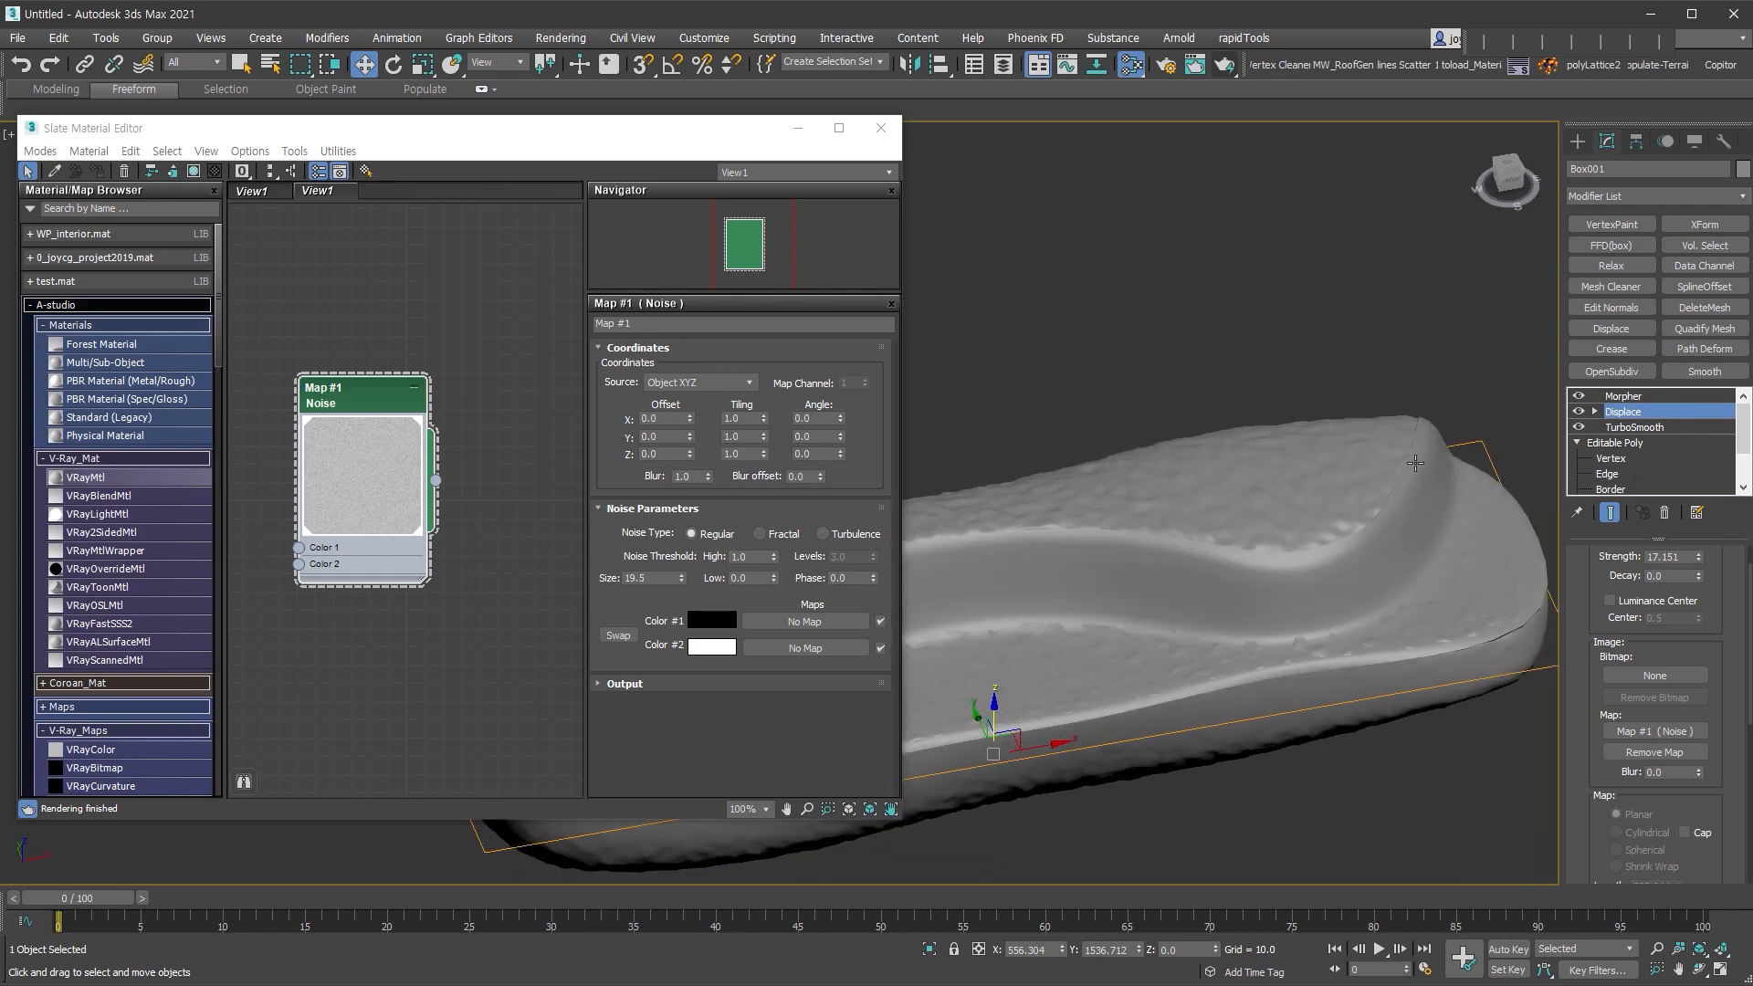
pyautogui.scroll(3, 1481, 617)
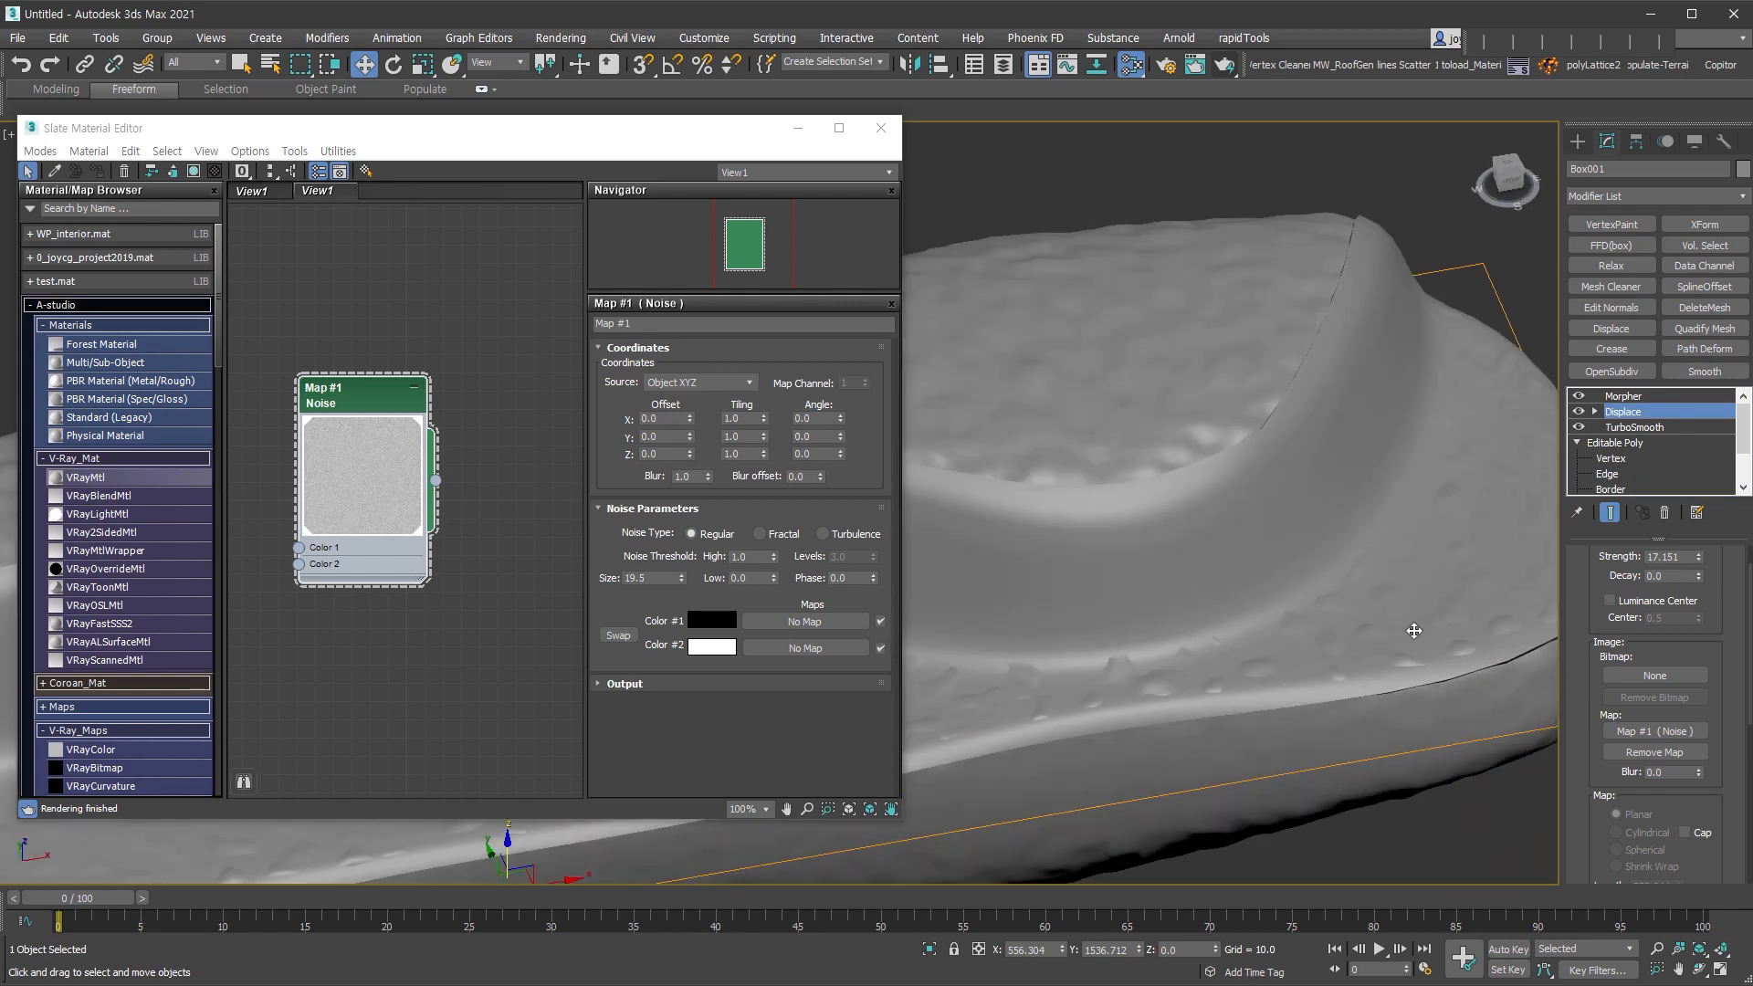
pyautogui.scroll(-3, 1485, 619)
pyautogui.keyDown('alt'); pyautogui.moveTo(1485, 619); pyautogui.dragTo(1449, 555, button='middle'); pyautogui.keyUp('alt')
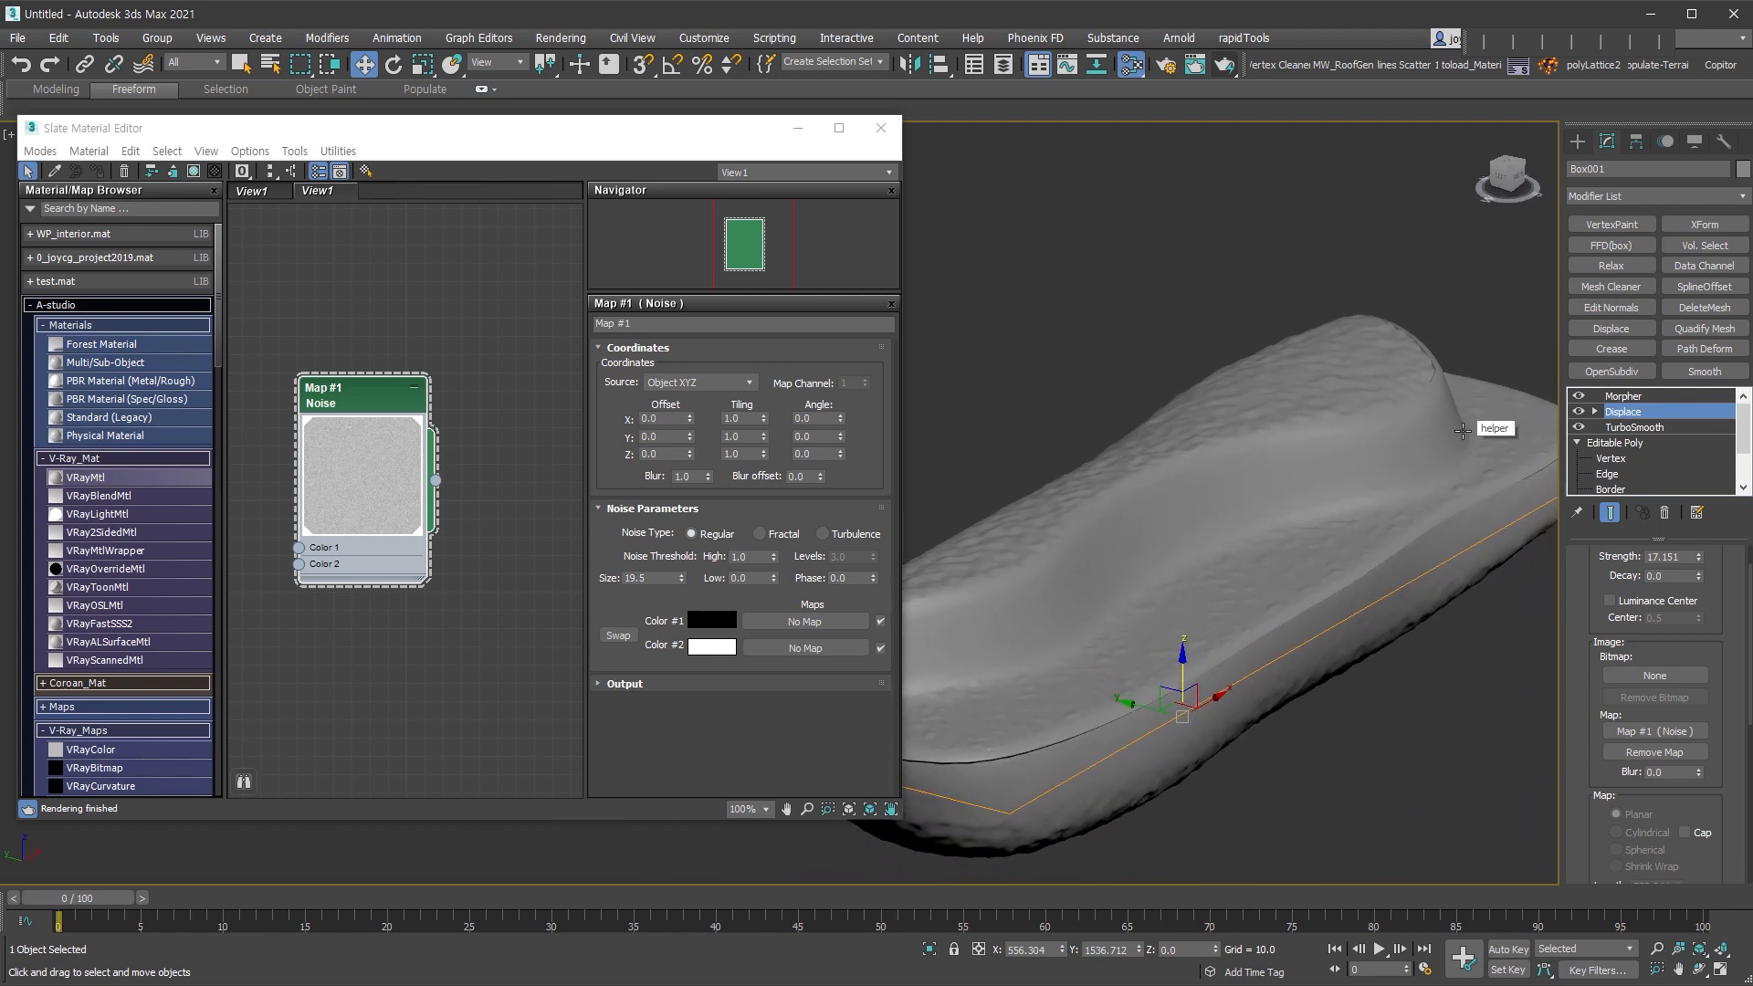
# - Switch to another modifier set and insert a Vol. Select modifier between the rock's Displace and Morpher
pyautogui.click(1662, 397)
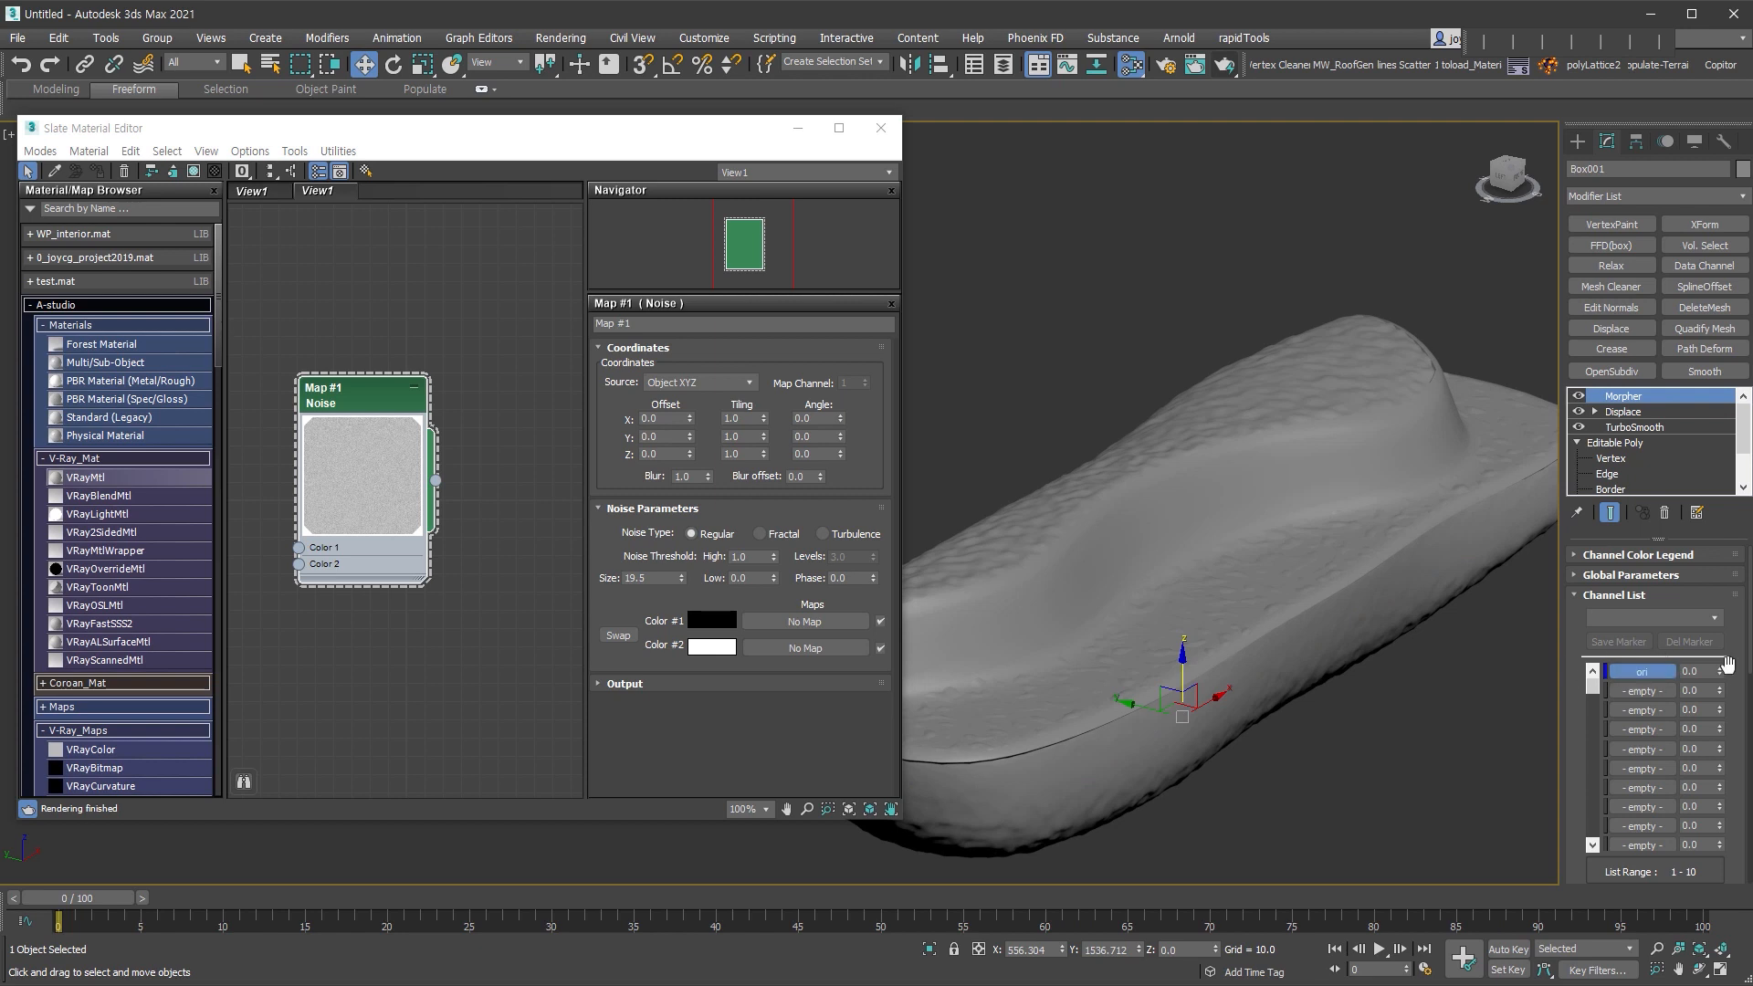
pyautogui.click(1639, 412)
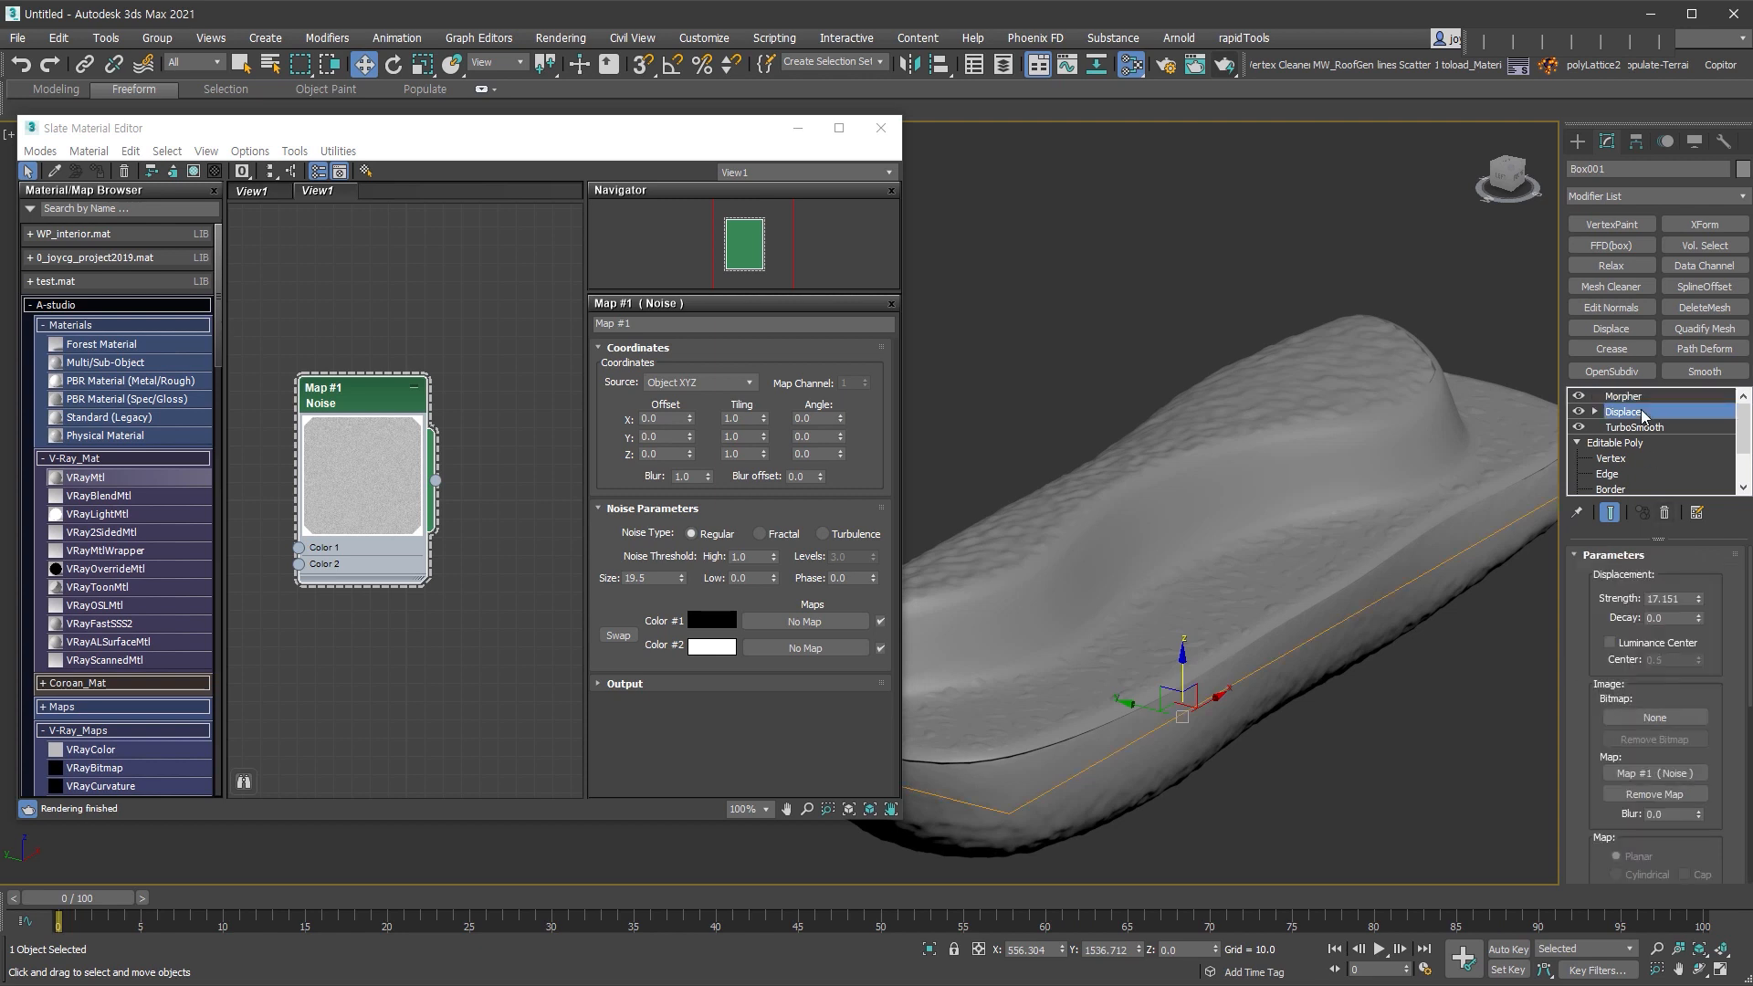
pyautogui.rightClick(1649, 191)
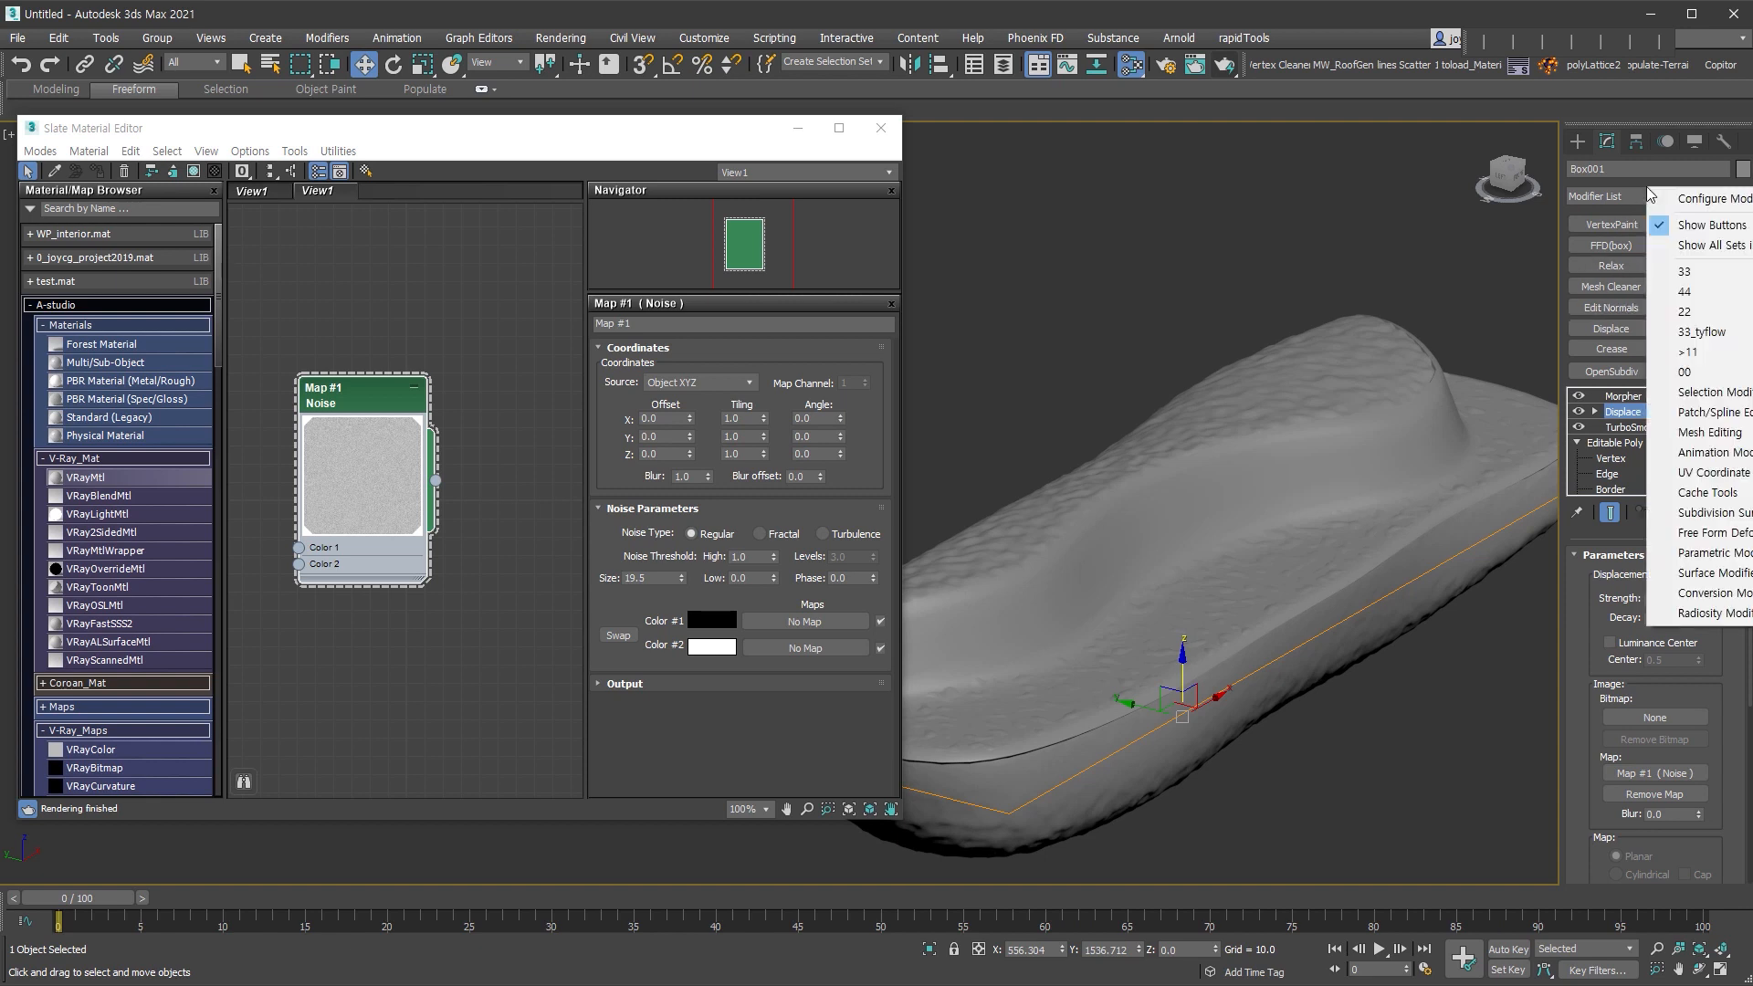
pyautogui.click(1710, 384)
pyautogui.click(1640, 285)
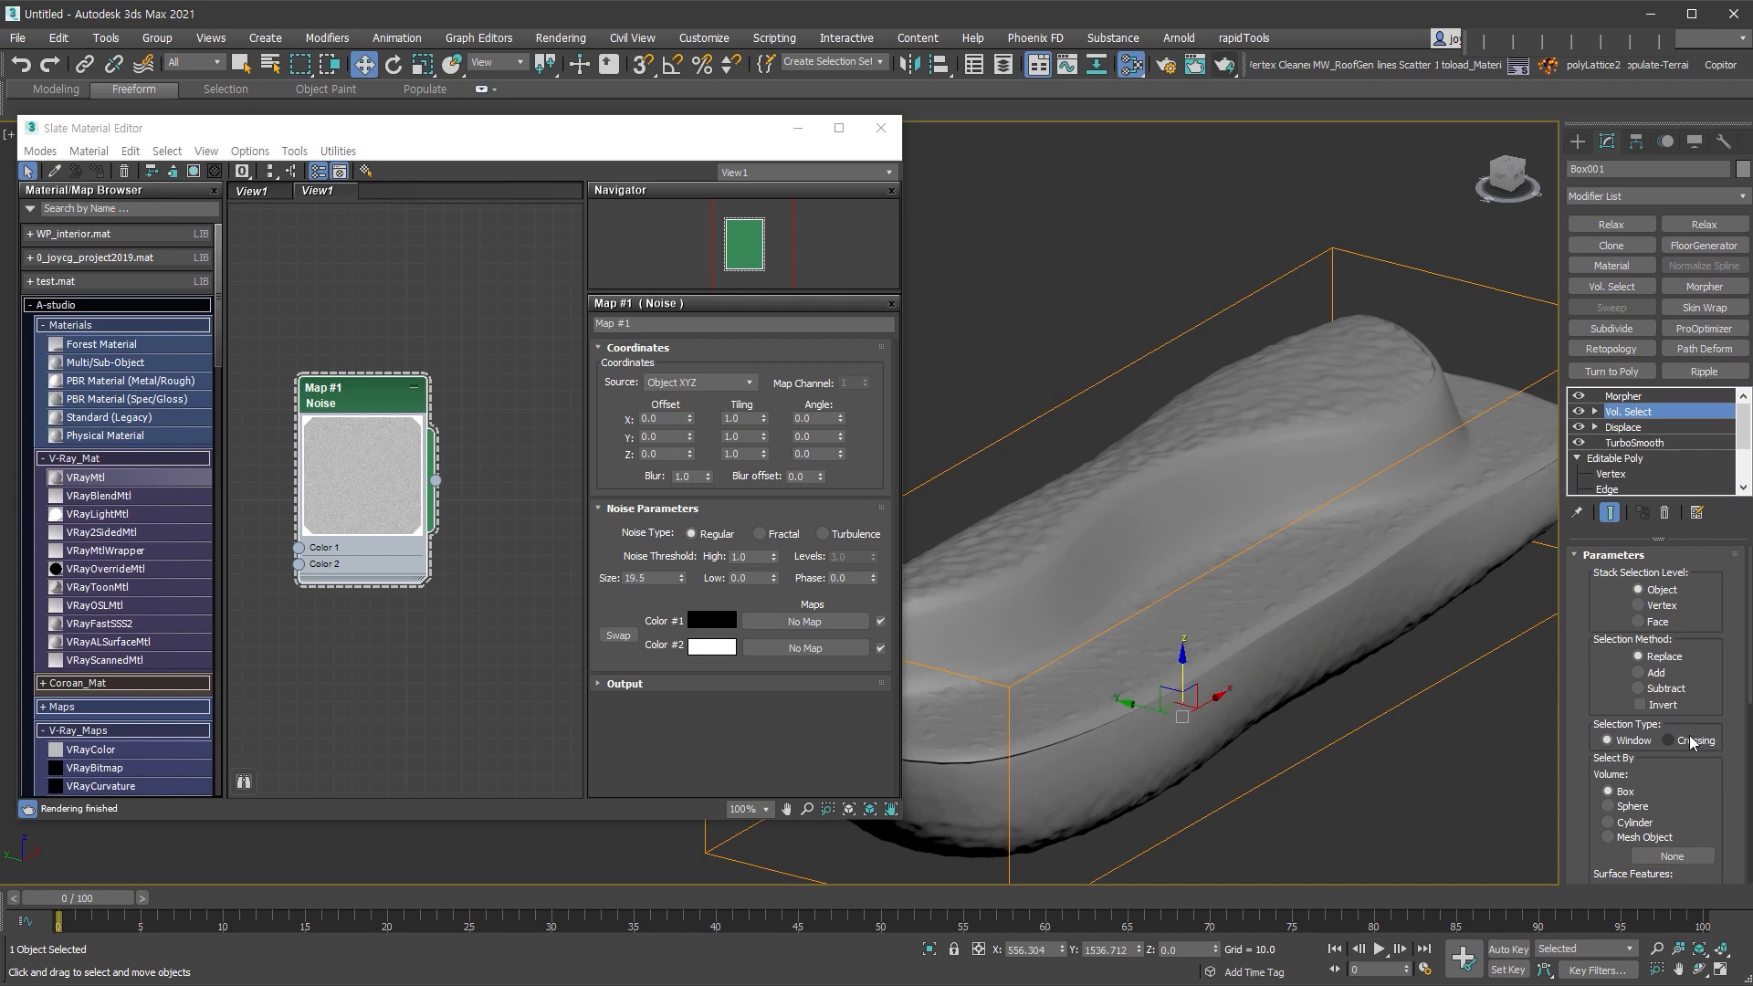
# - Set Vol. Select to vertex level with a Mesh Object volume and pick the helper as that mesh
pyautogui.click(1679, 604)
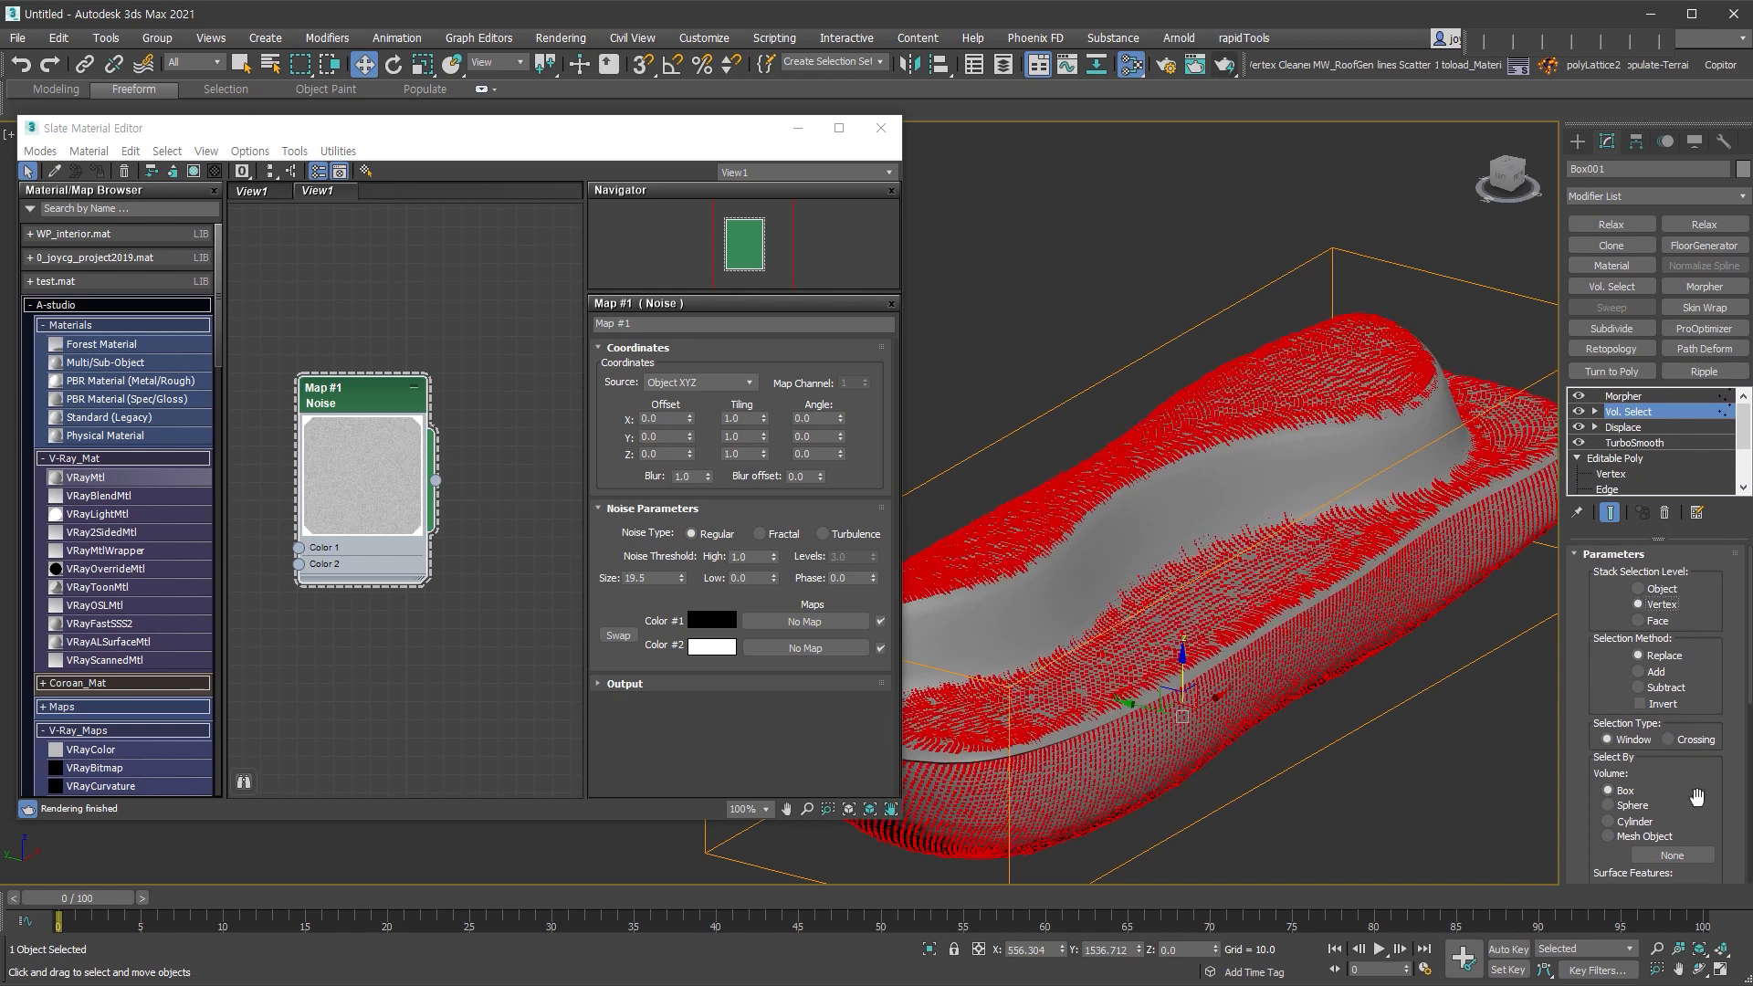
pyautogui.scroll(-2, 1697, 797)
pyautogui.click(1649, 736)
pyautogui.click(1672, 755)
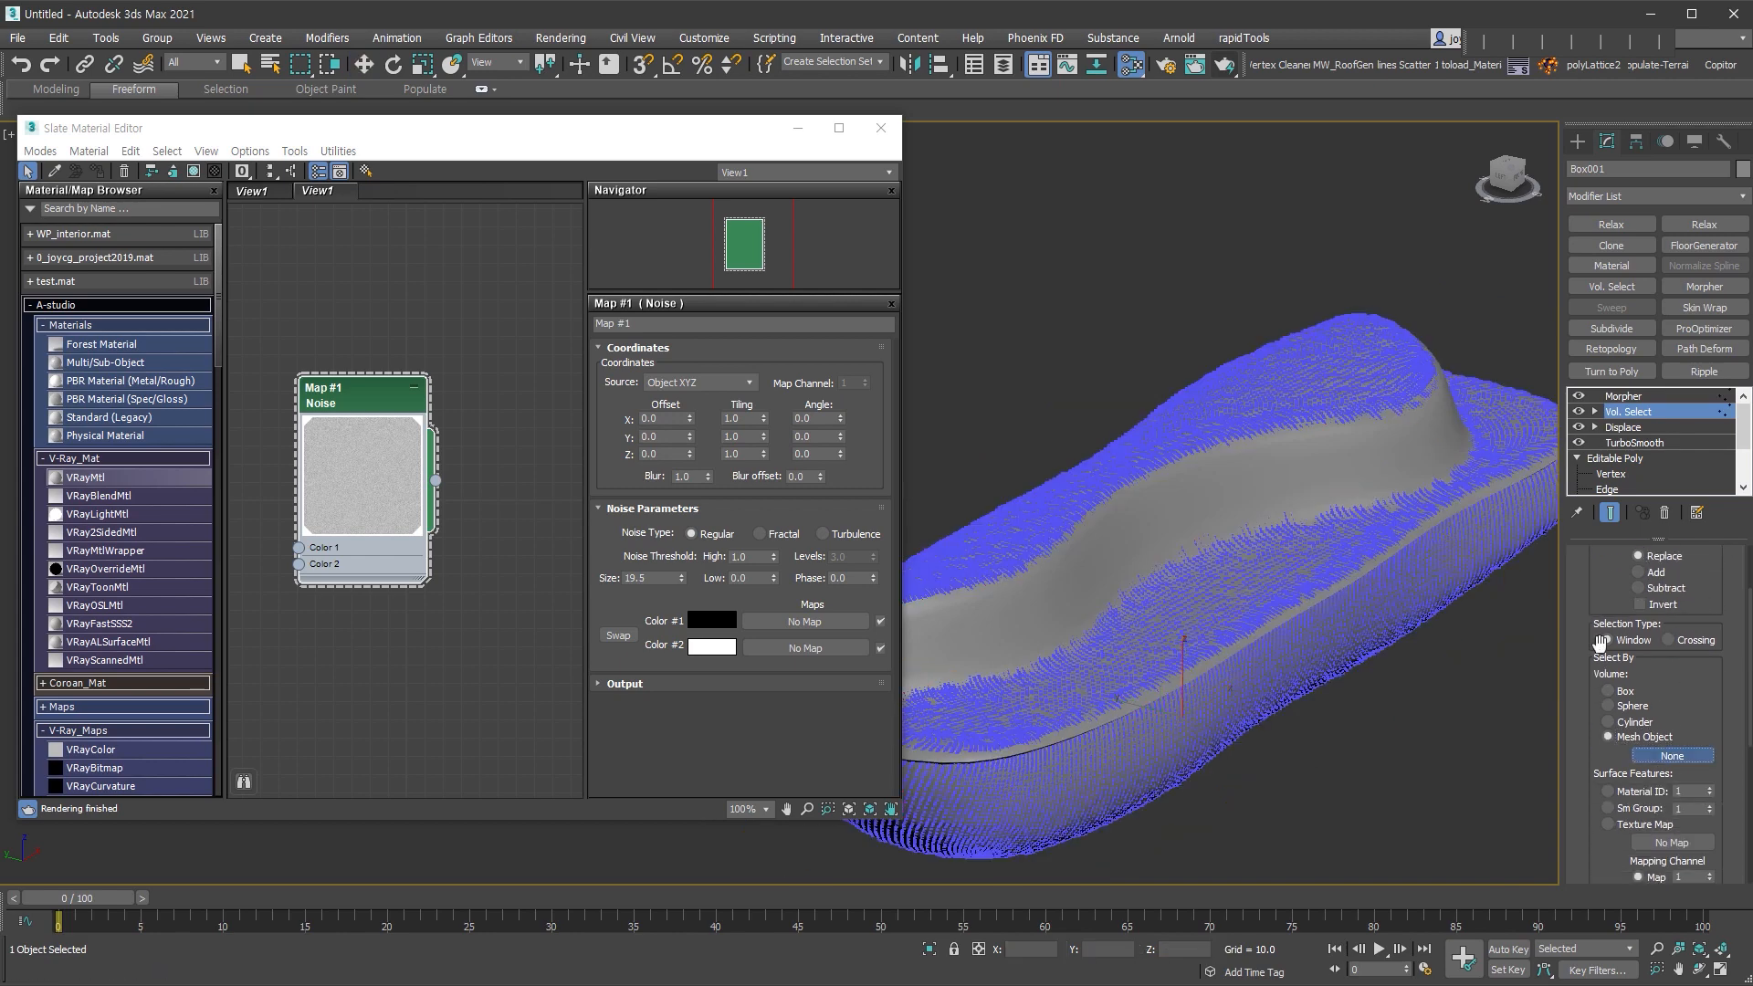
pyautogui.scroll(6, 1452, 534)
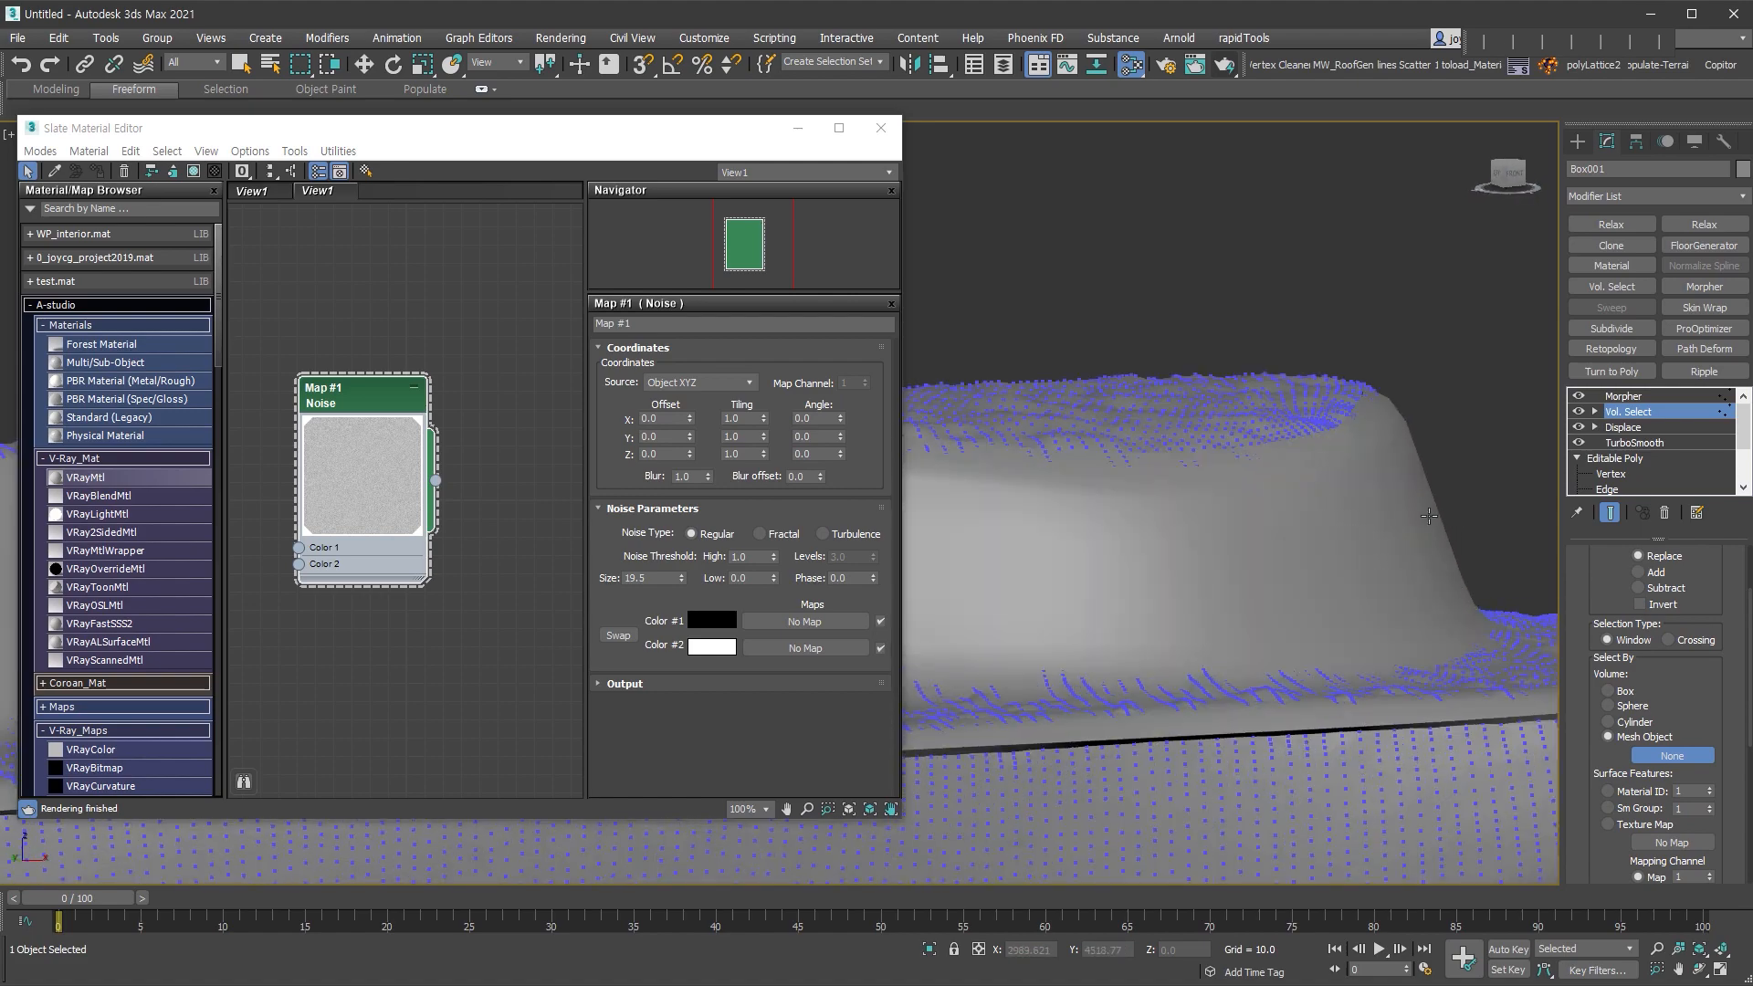
pyautogui.click(1451, 504)
pyautogui.scroll(-5, 1456, 680)
pyautogui.keyDown('alt'); pyautogui.moveTo(1158, 650); pyautogui.dragTo(1331, 638, button='middle'); pyautogui.keyUp('alt')
pyautogui.scroll(3, 1240, 618)
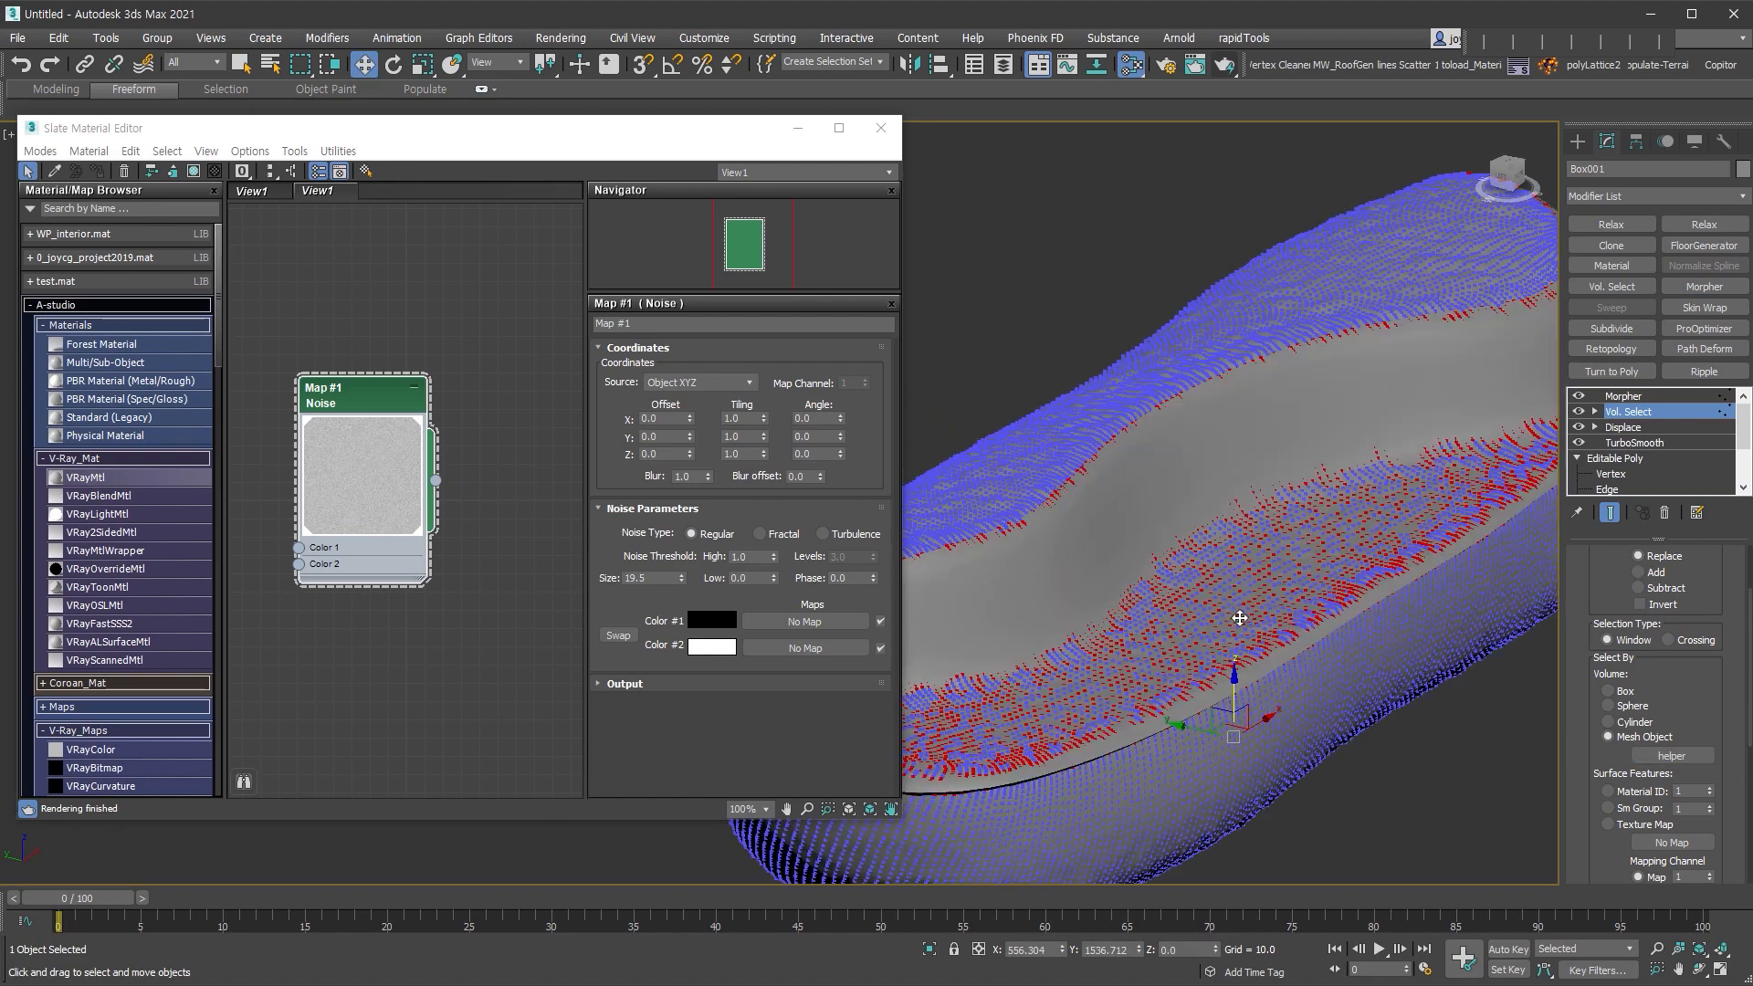
# - Enable soft selection on the Vol. Select modifier with a falloff of 14.8
pyautogui.scroll(-5, 1735, 746)
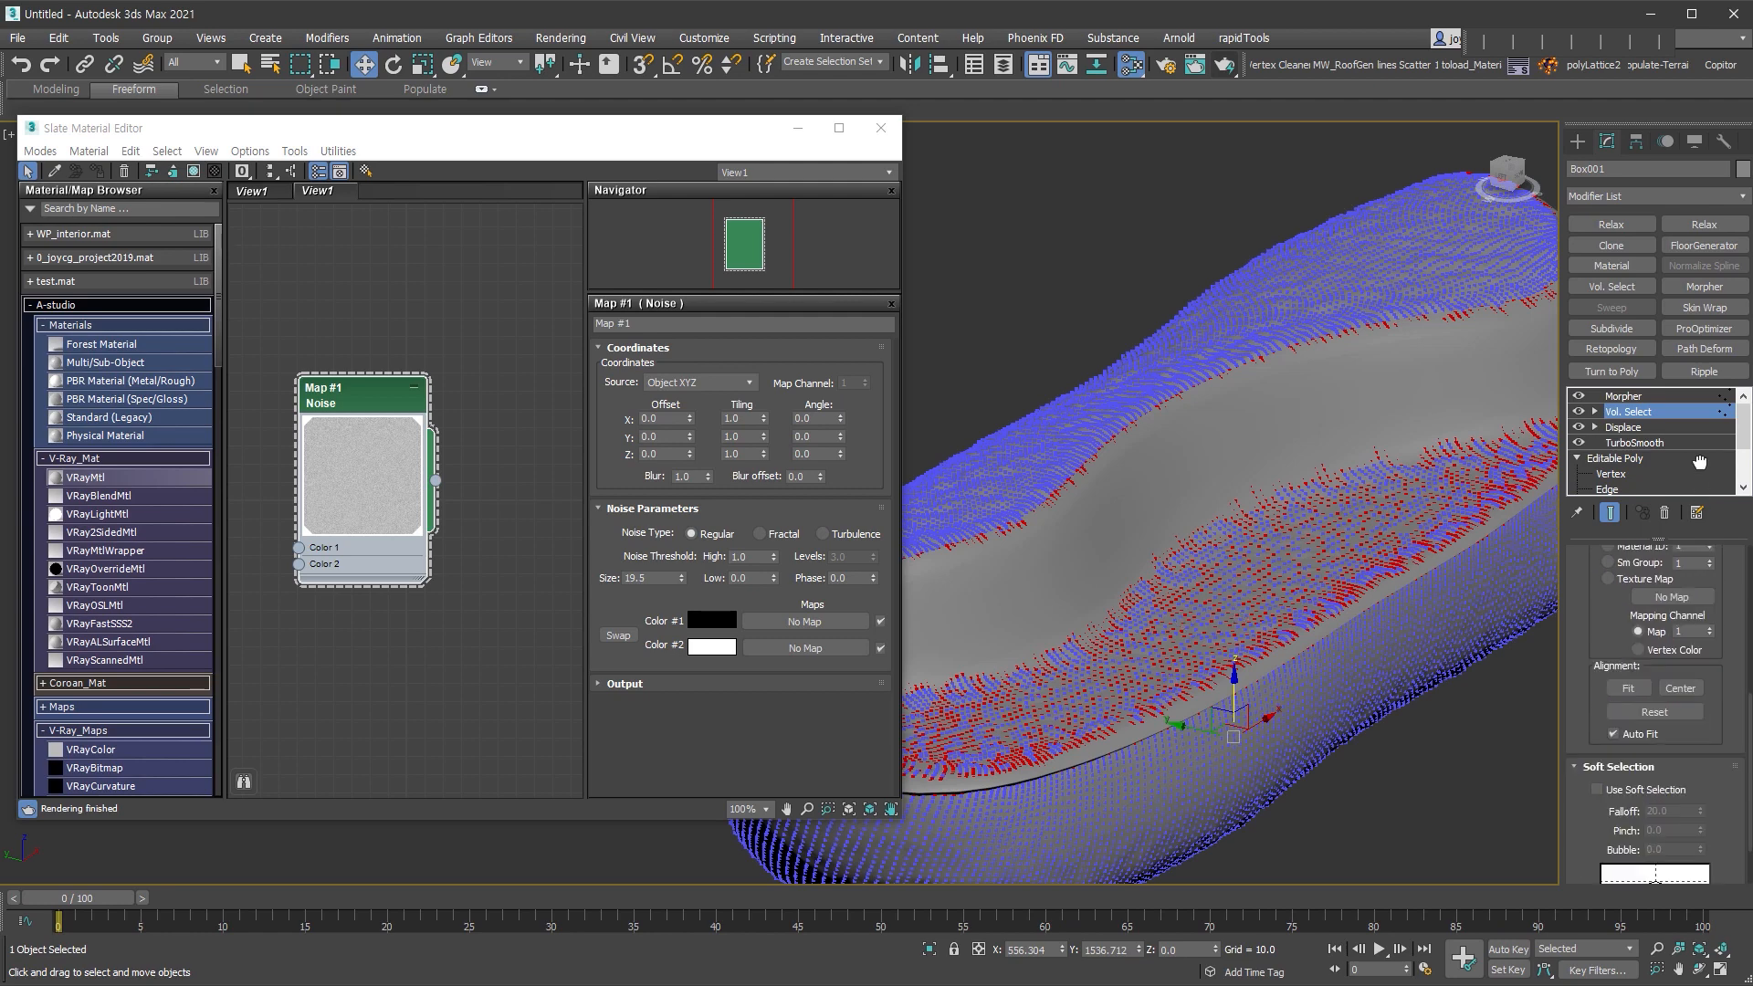
pyautogui.click(1671, 716)
pyautogui.moveTo(1700, 738); pyautogui.dragTo(1685, 760)
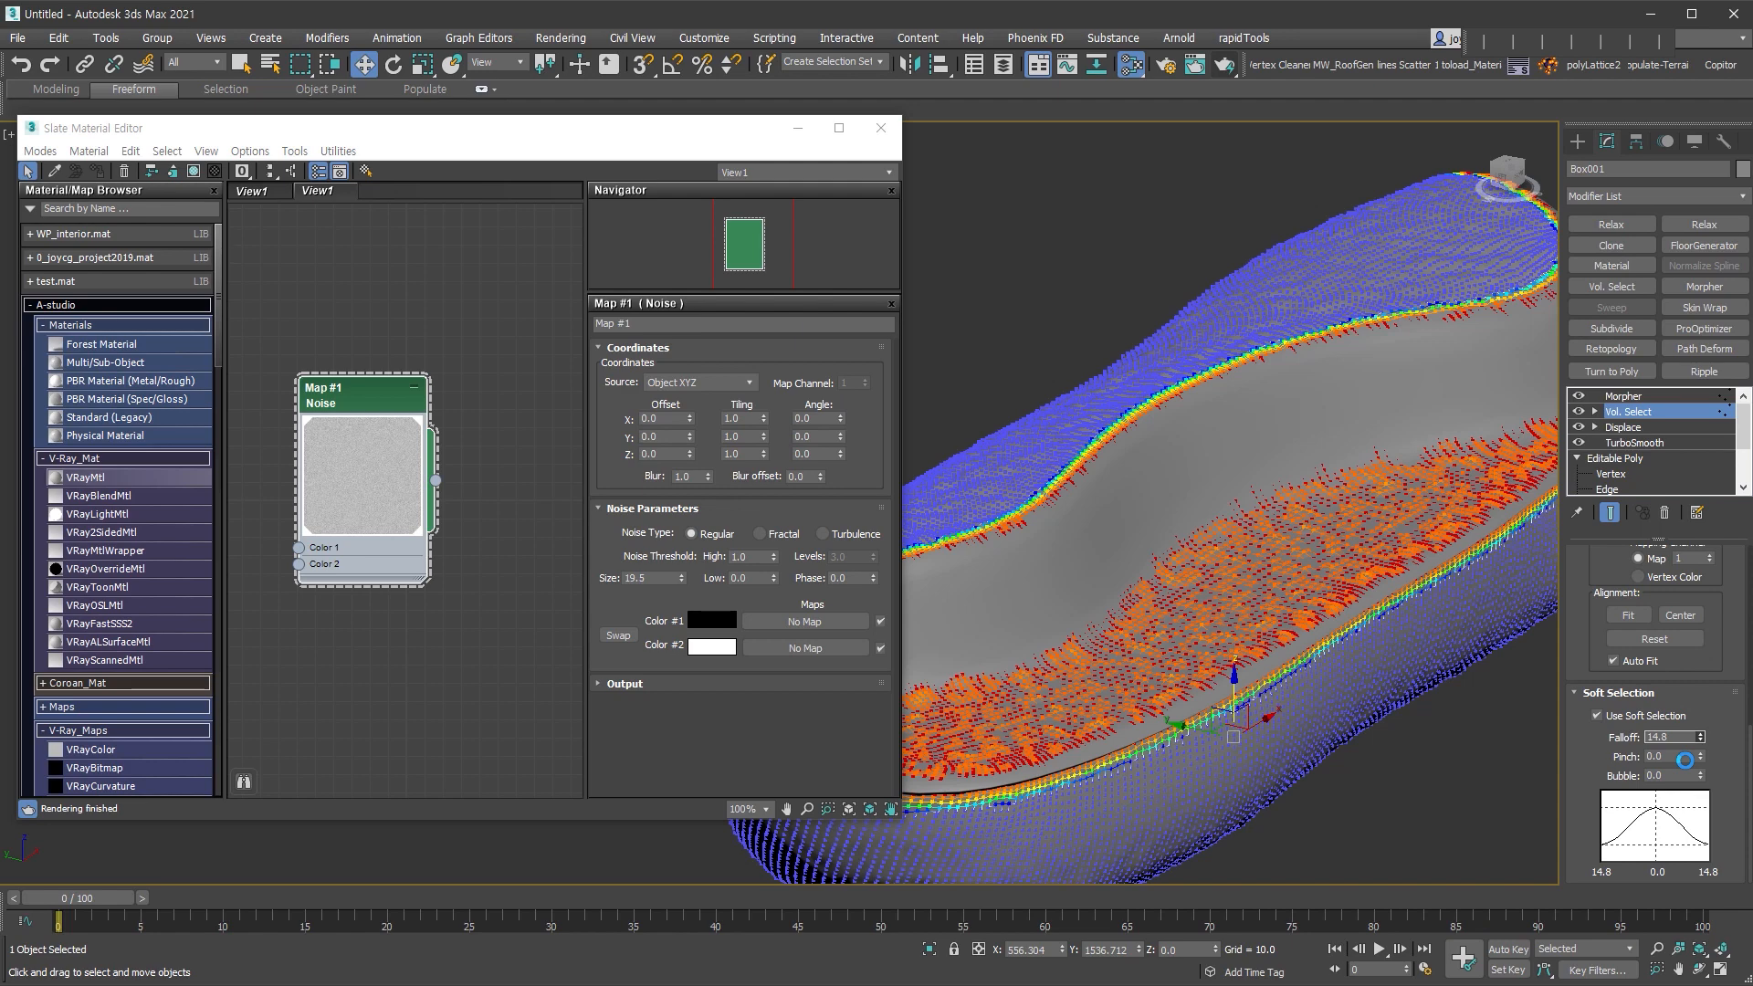
pyautogui.scroll(3, 1142, 719)
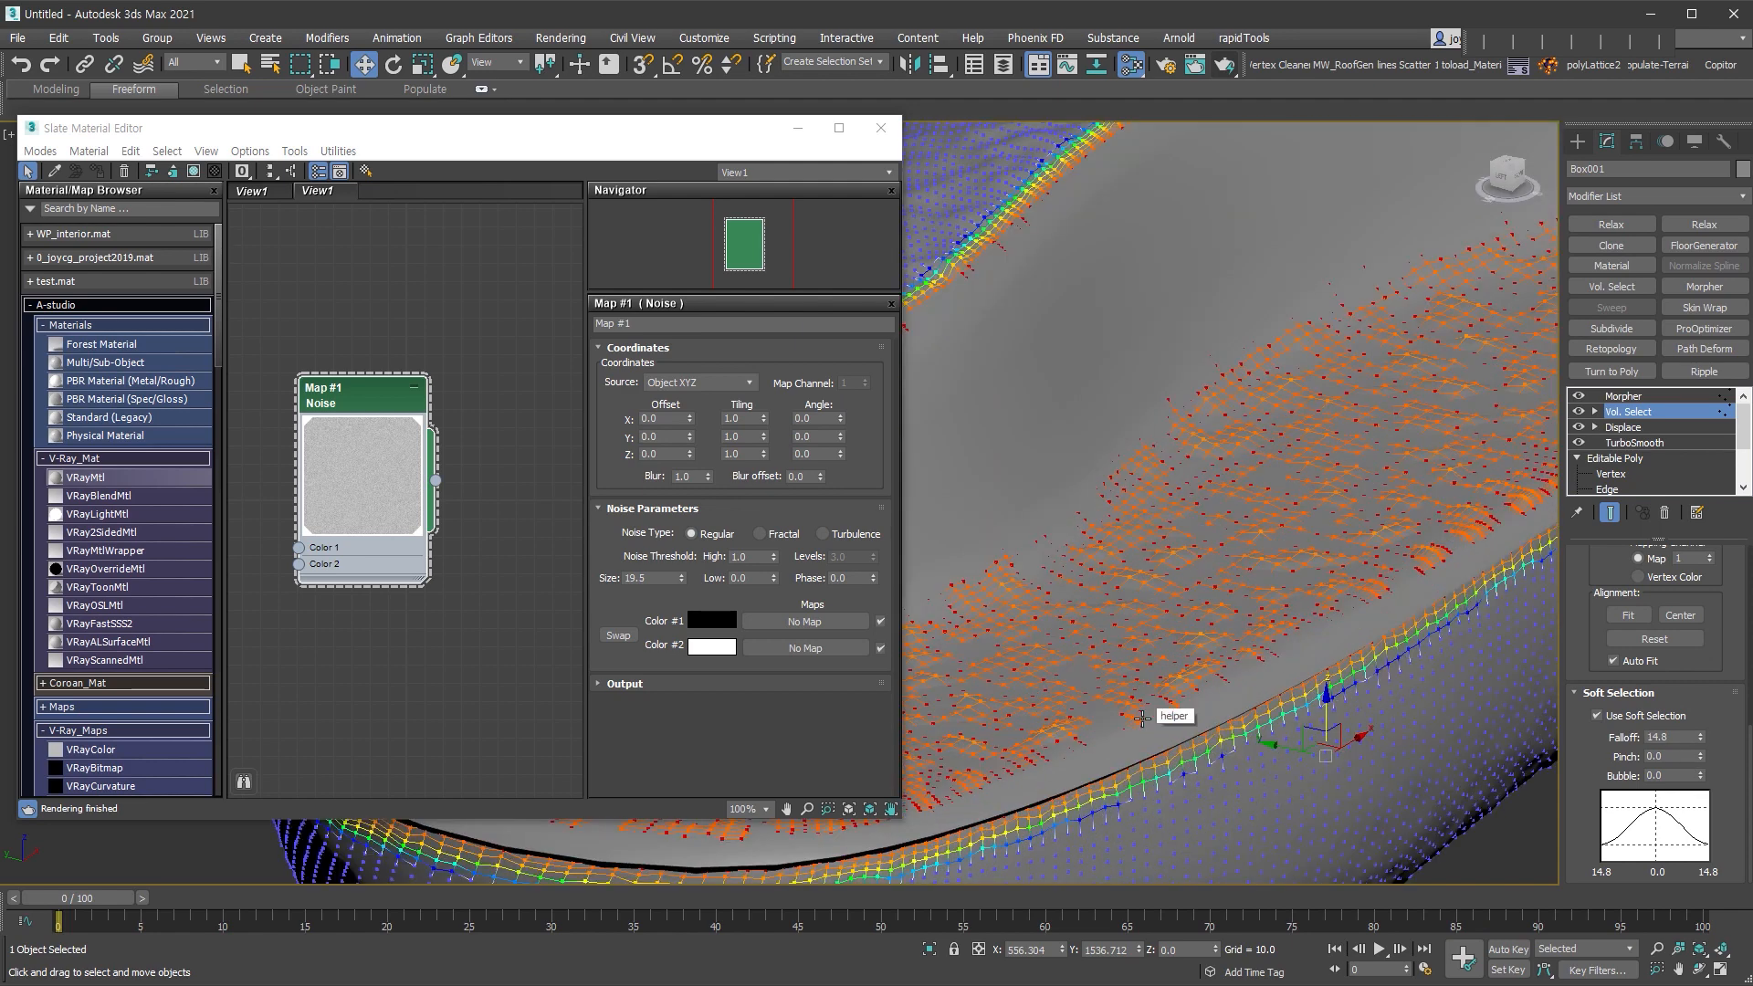
pyautogui.scroll(-2, 1142, 718)
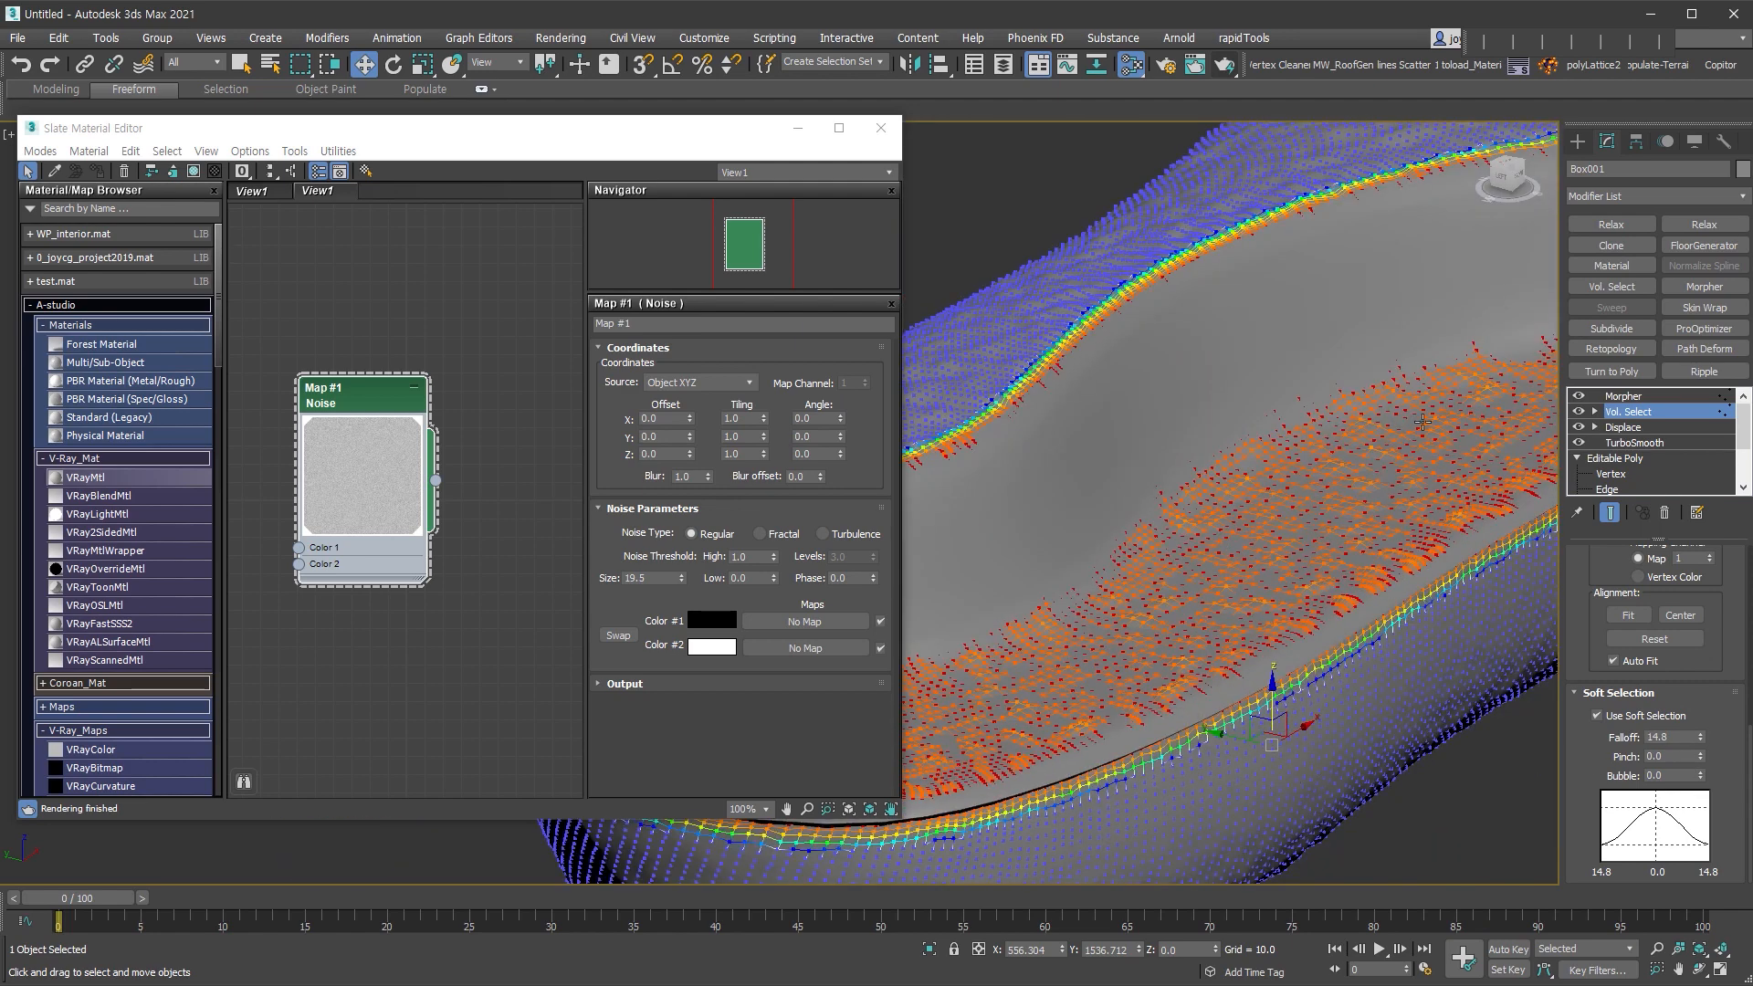
# - Set the Morpher's first channel to 100 so the selected seat vertices return to the smooth shape
pyautogui.click(1624, 396)
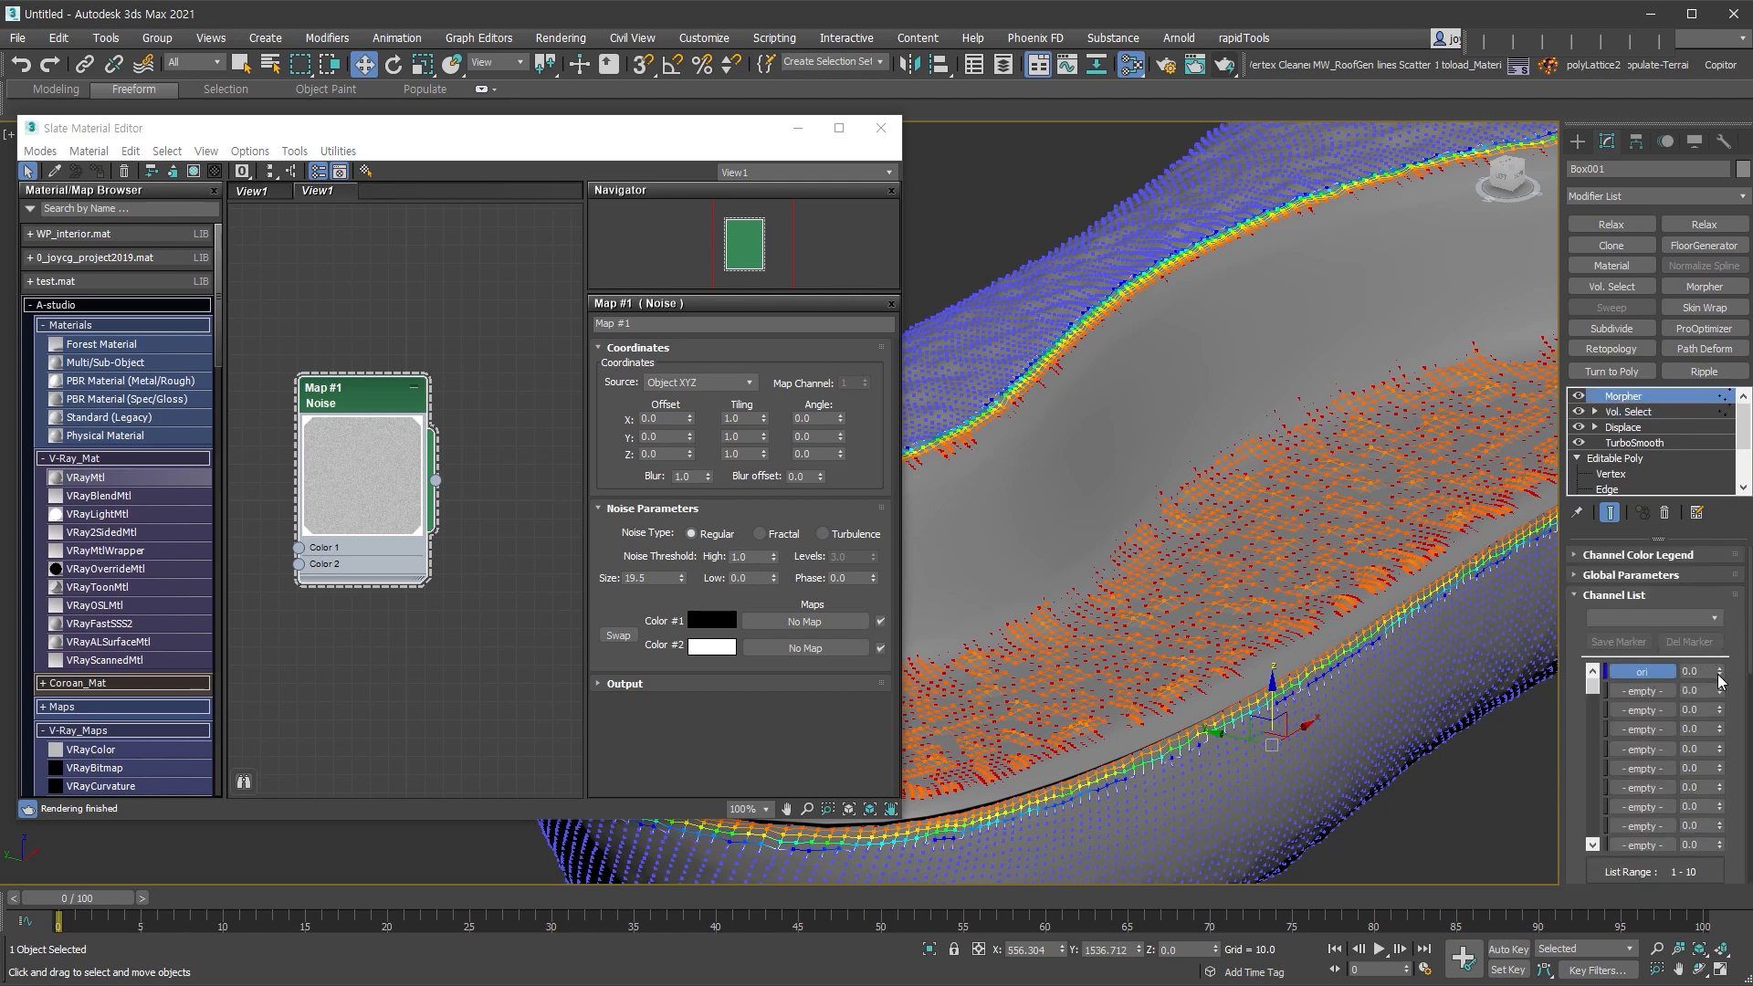
pyautogui.moveTo(1722, 676); pyautogui.dragTo(1722, 665)
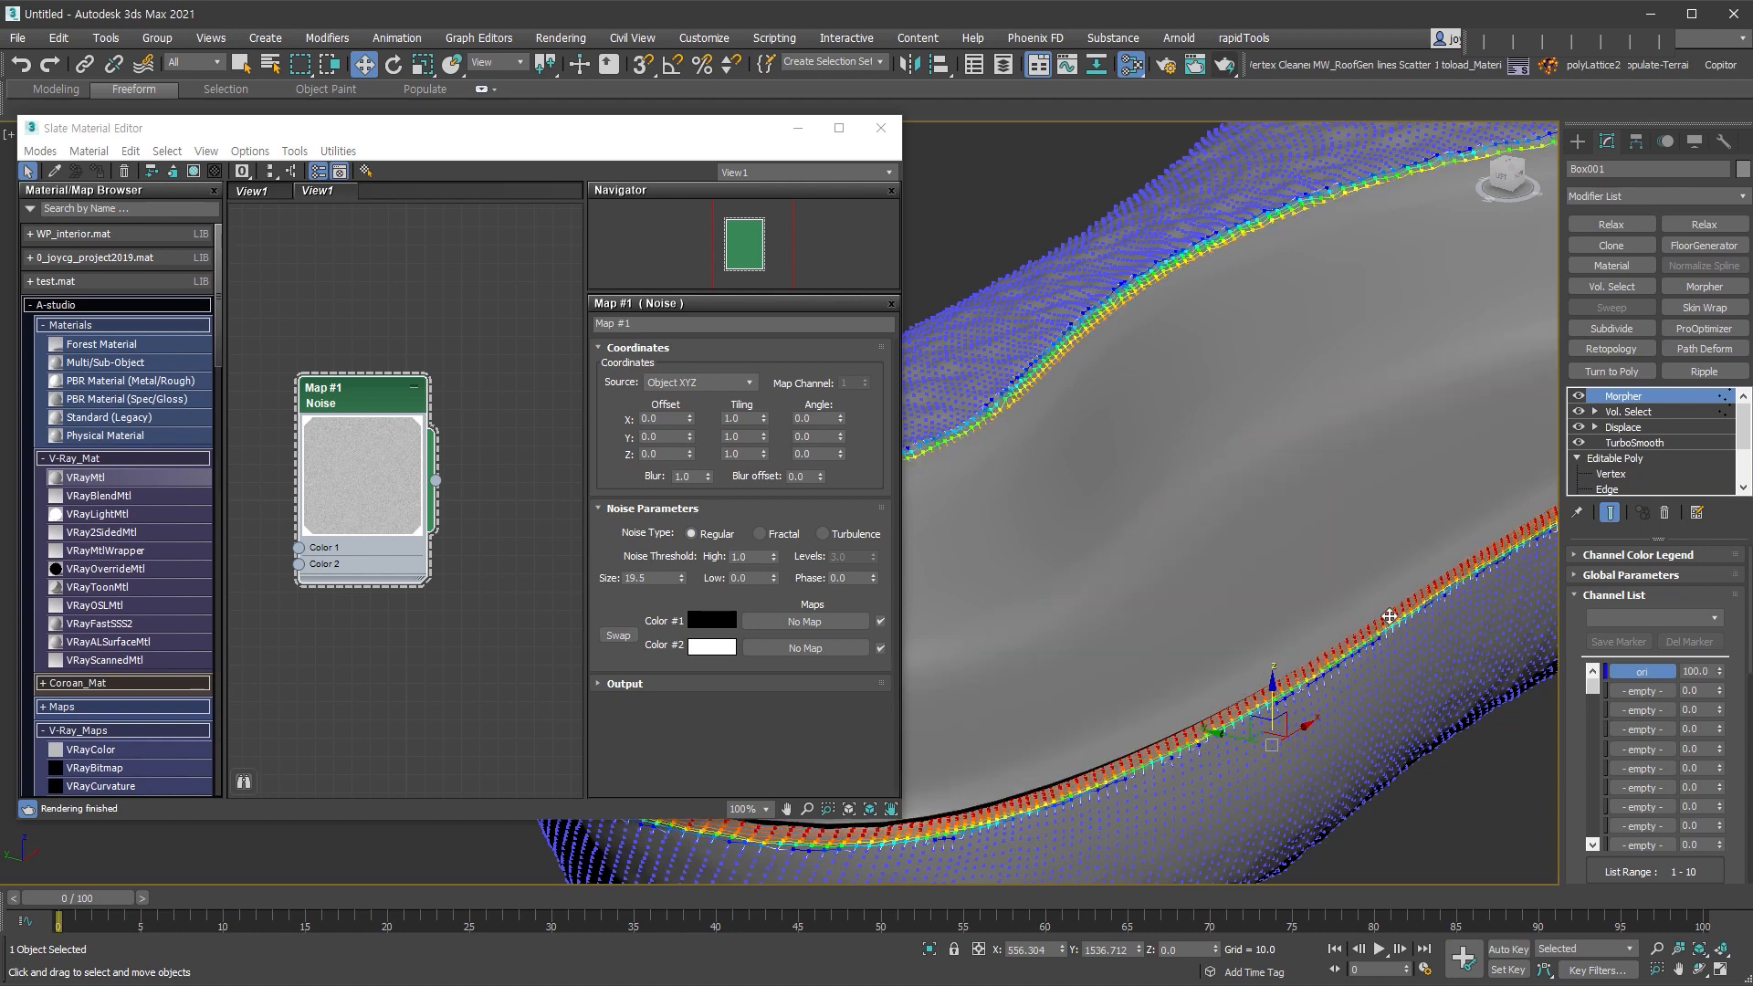
pyautogui.keyDown('alt'); pyautogui.moveTo(1389, 617); pyautogui.dragTo(1288, 589, button='middle'); pyautogui.keyUp('alt')
# - Select the helper object covering the seat and hide it
pyautogui.click(1575, 139)
pyautogui.keyDown('alt'); pyautogui.moveTo(1461, 274); pyautogui.dragTo(1370, 359, button='middle'); pyautogui.keyUp('alt')
pyautogui.click(1354, 341)
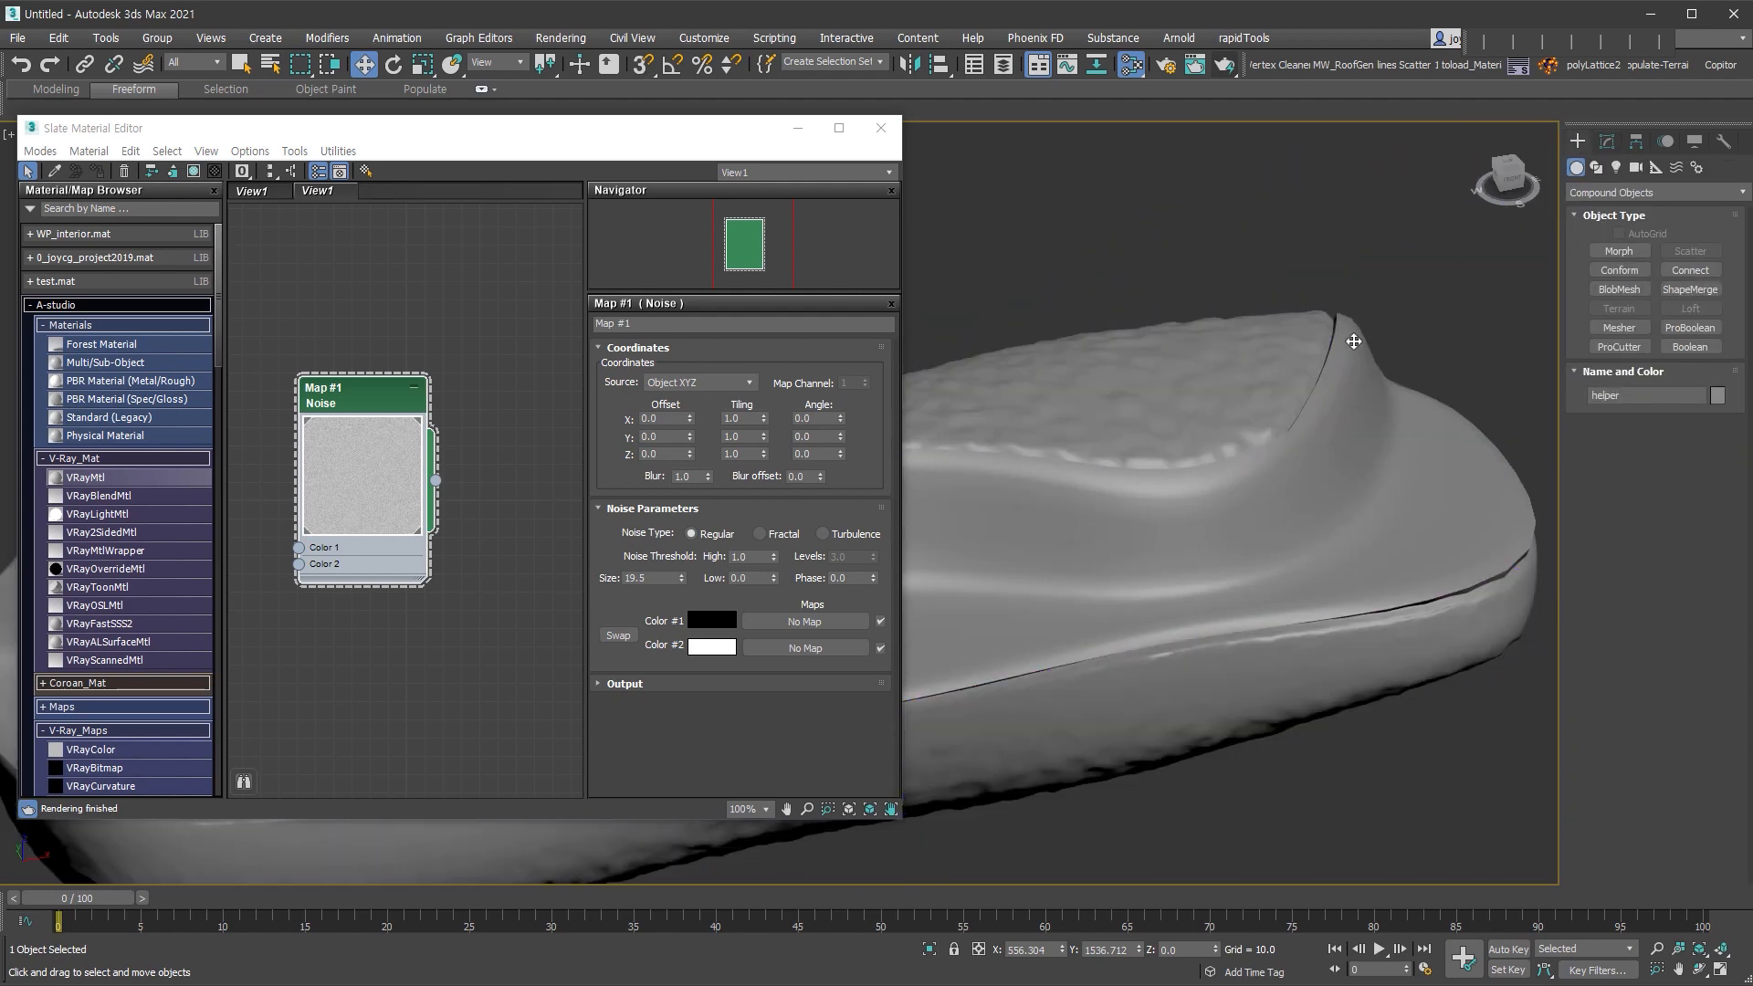
pyautogui.rightClick(1353, 341)
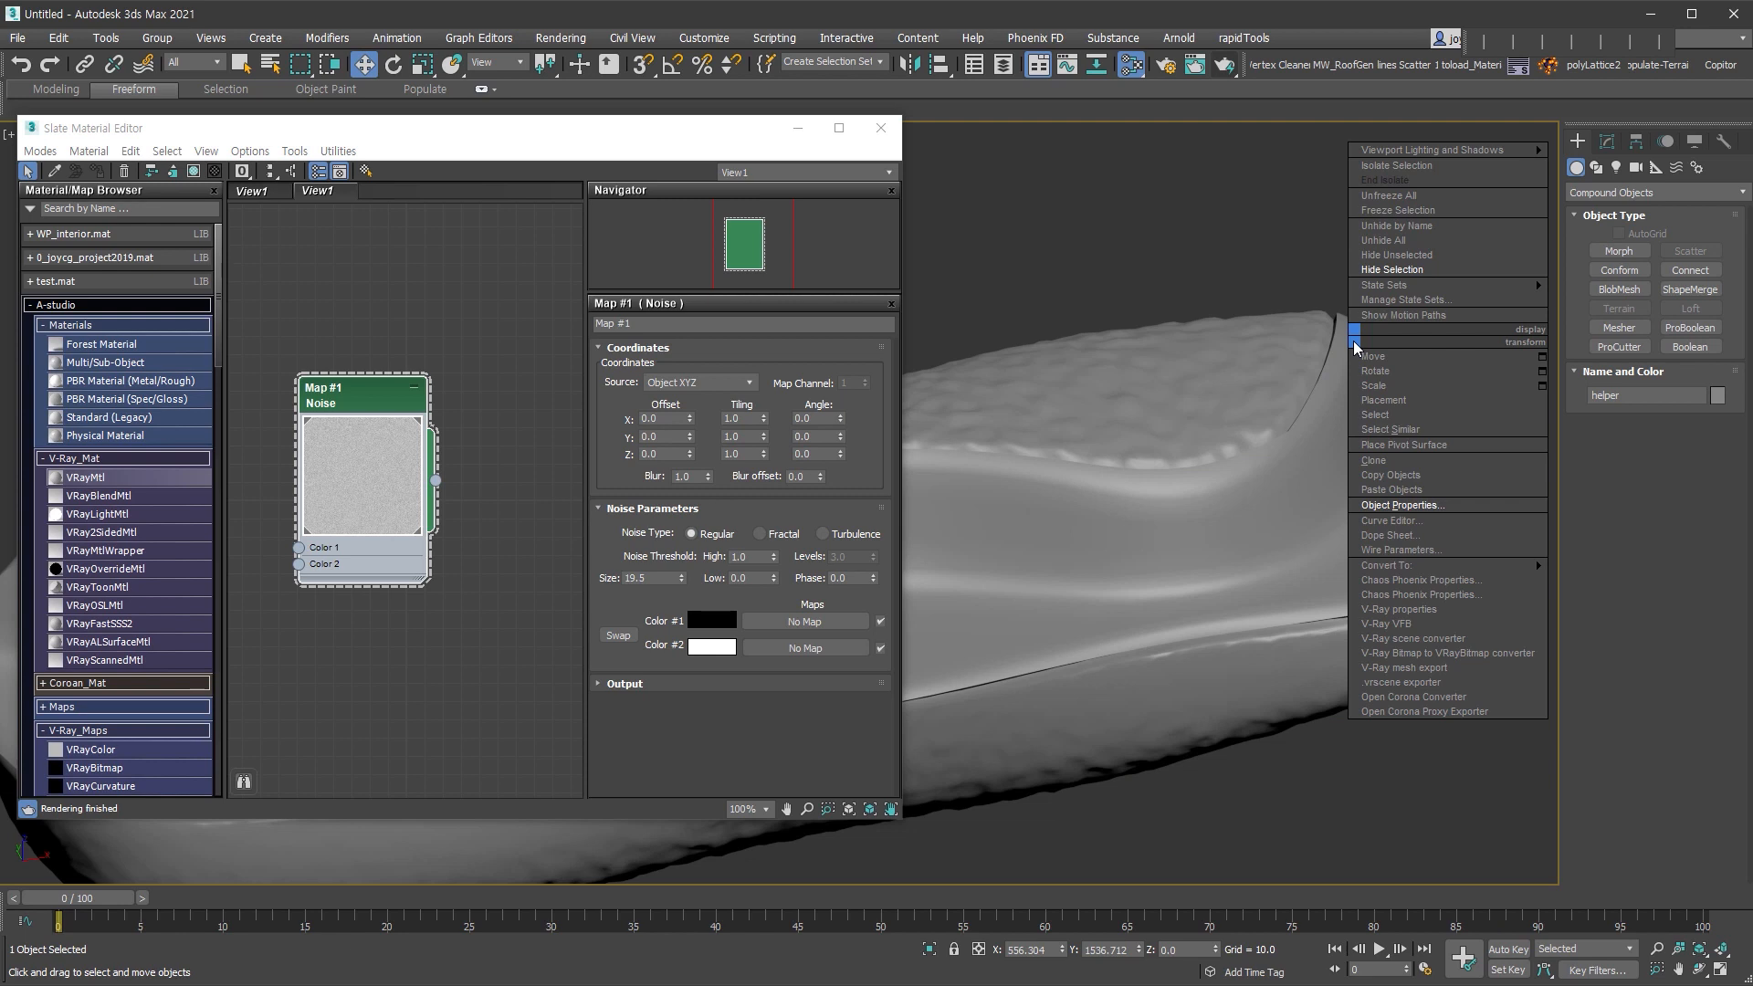
pyautogui.click(1427, 274)
pyautogui.scroll(-3, 1427, 274)
pyautogui.keyDown('alt'); pyautogui.moveTo(1427, 275); pyautogui.dragTo(1441, 388, button='middle'); pyautogui.keyUp('alt')
# - Reselect the rock and lower its Displace strength to 11.834
pyautogui.scroll(4, 1420, 524)
pyautogui.click(1403, 527)
pyautogui.scroll(-1, 1390, 524)
pyautogui.click(1606, 141)
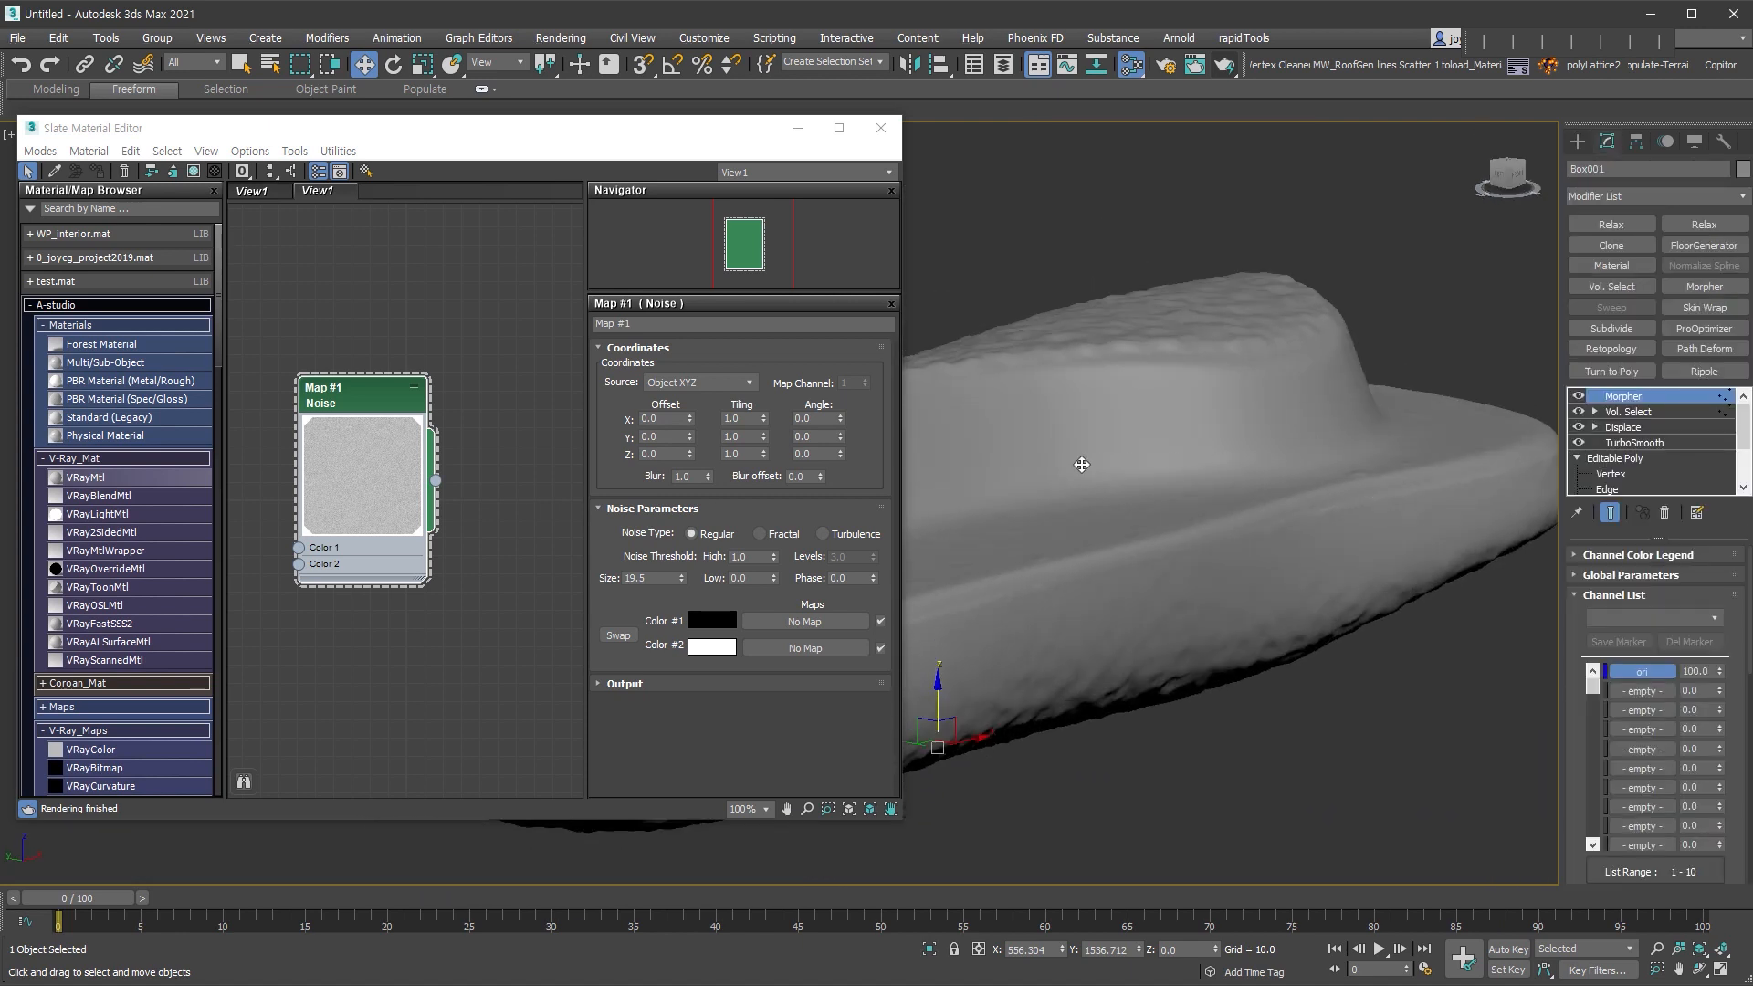
pyautogui.keyDown('alt'); pyautogui.moveTo(1433, 523); pyautogui.dragTo(1170, 387, button='middle'); pyautogui.keyUp('alt')
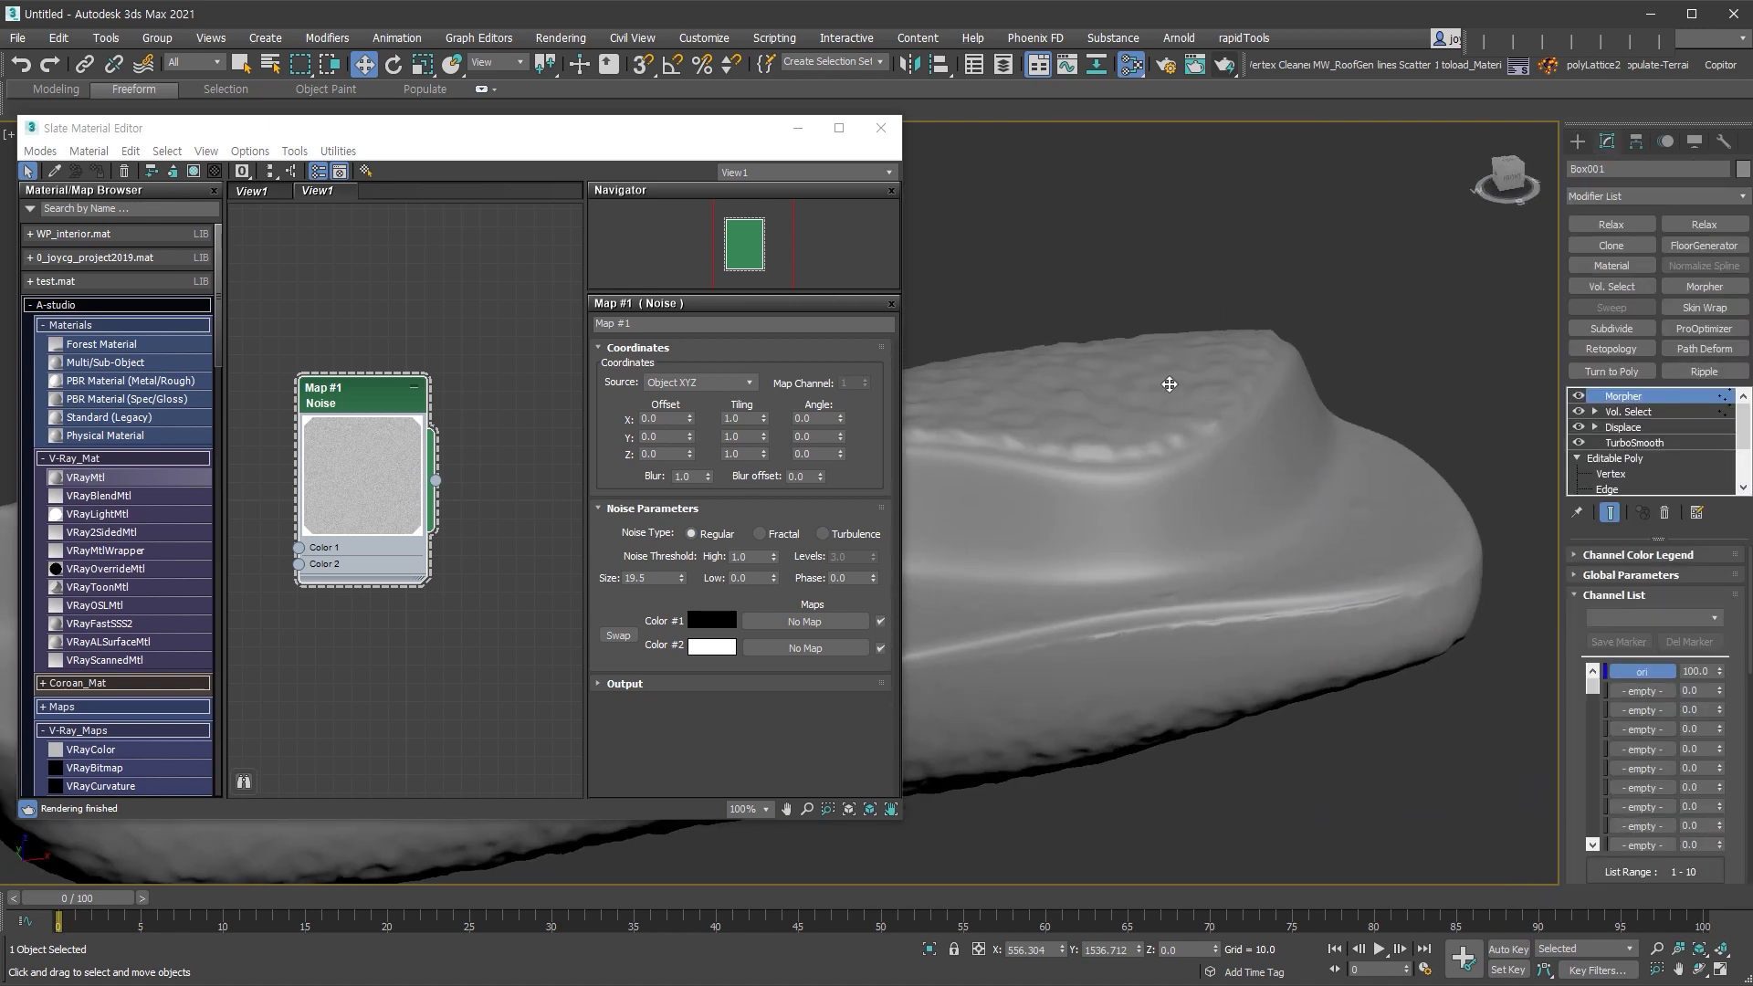
pyautogui.click(1659, 425)
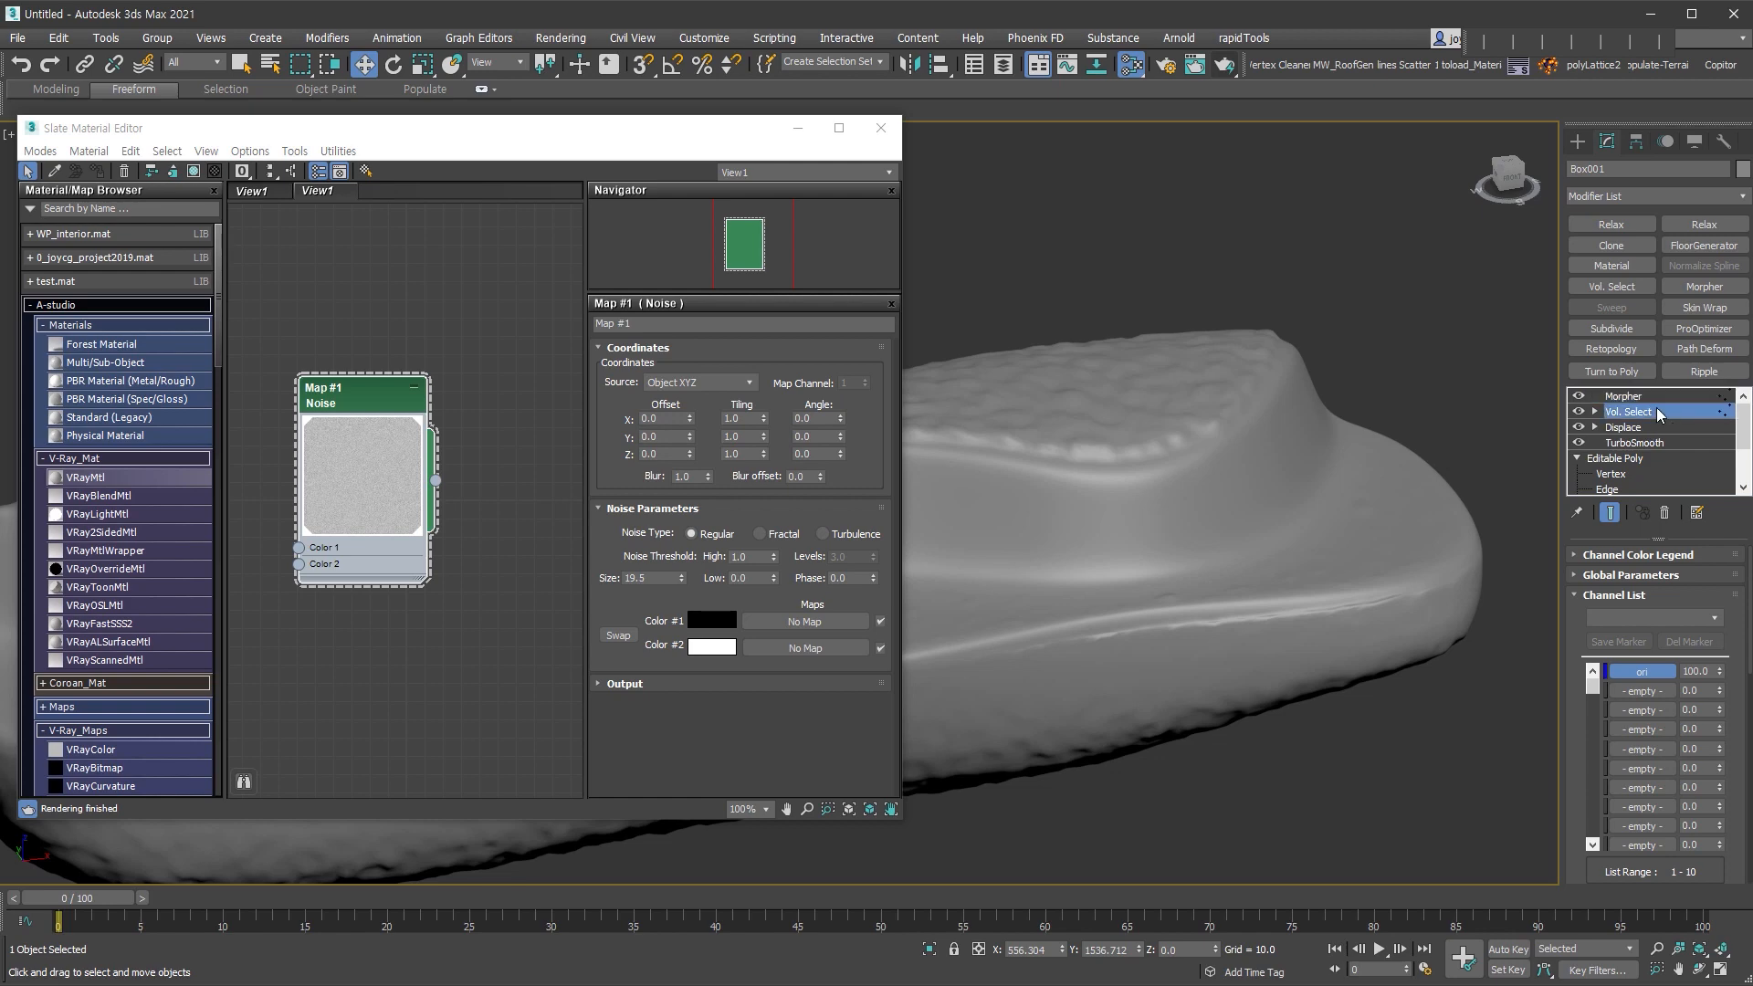
pyautogui.scroll(-5, 1714, 599)
pyautogui.scroll(5, 1712, 598)
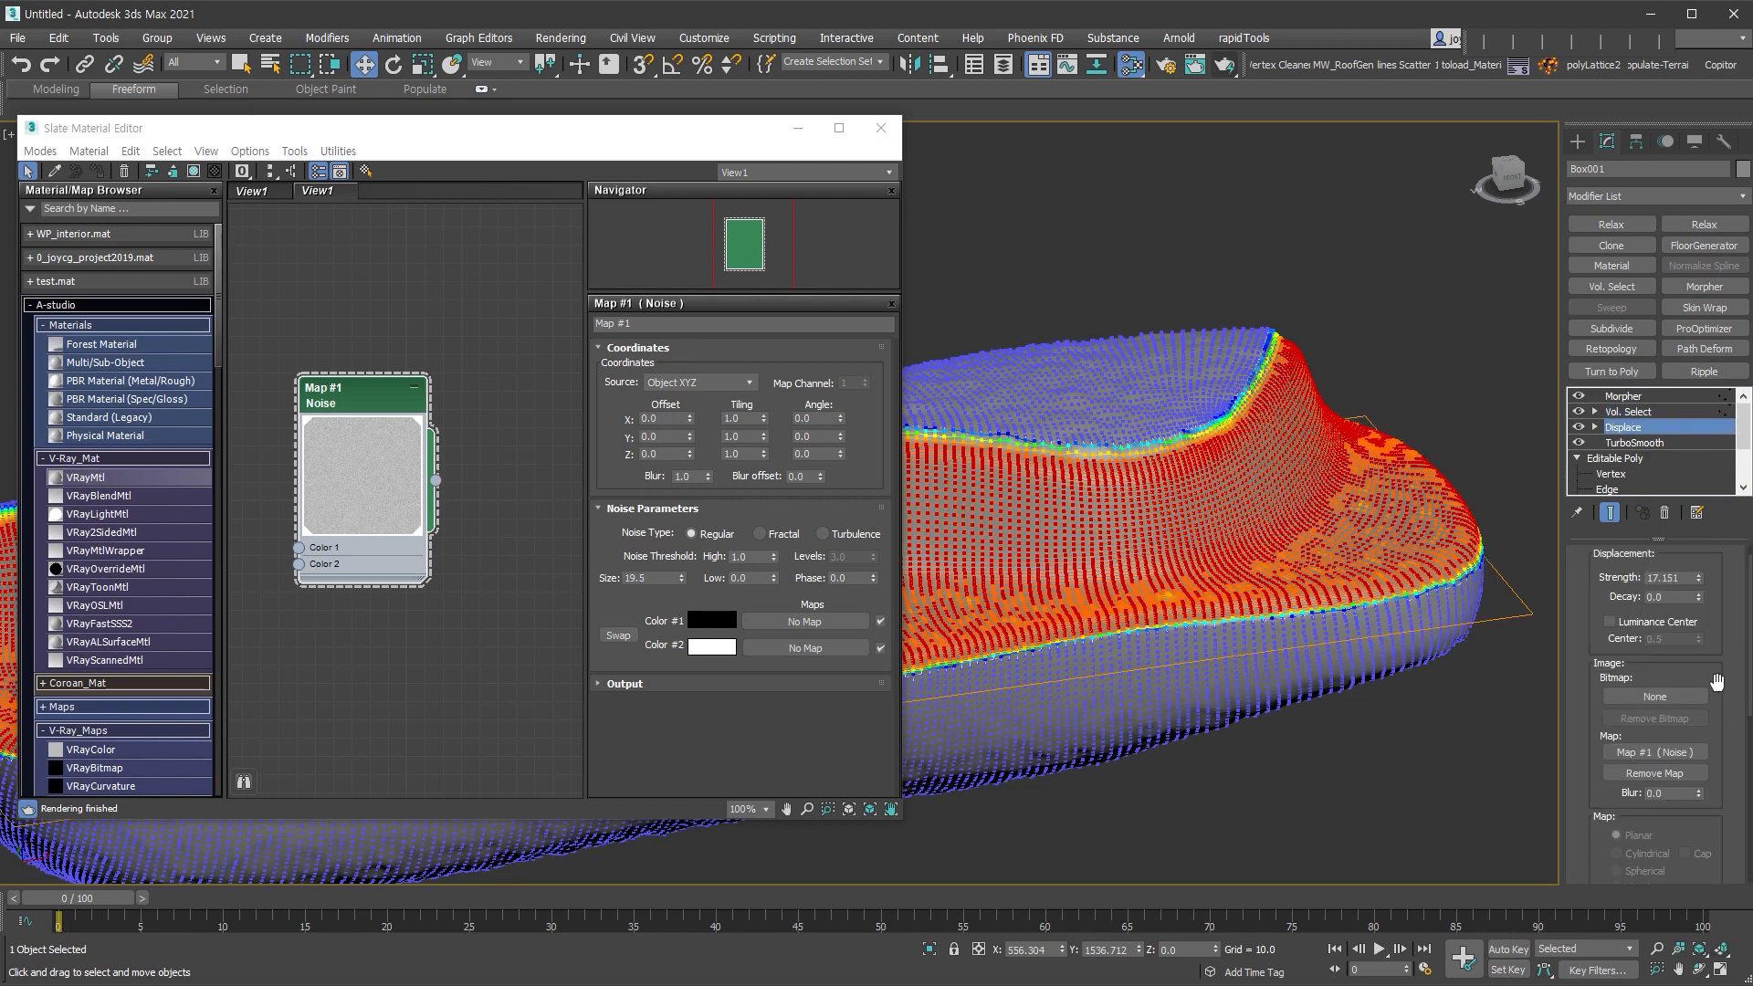
pyautogui.moveTo(1700, 606); pyautogui.dragTo(1700, 617)
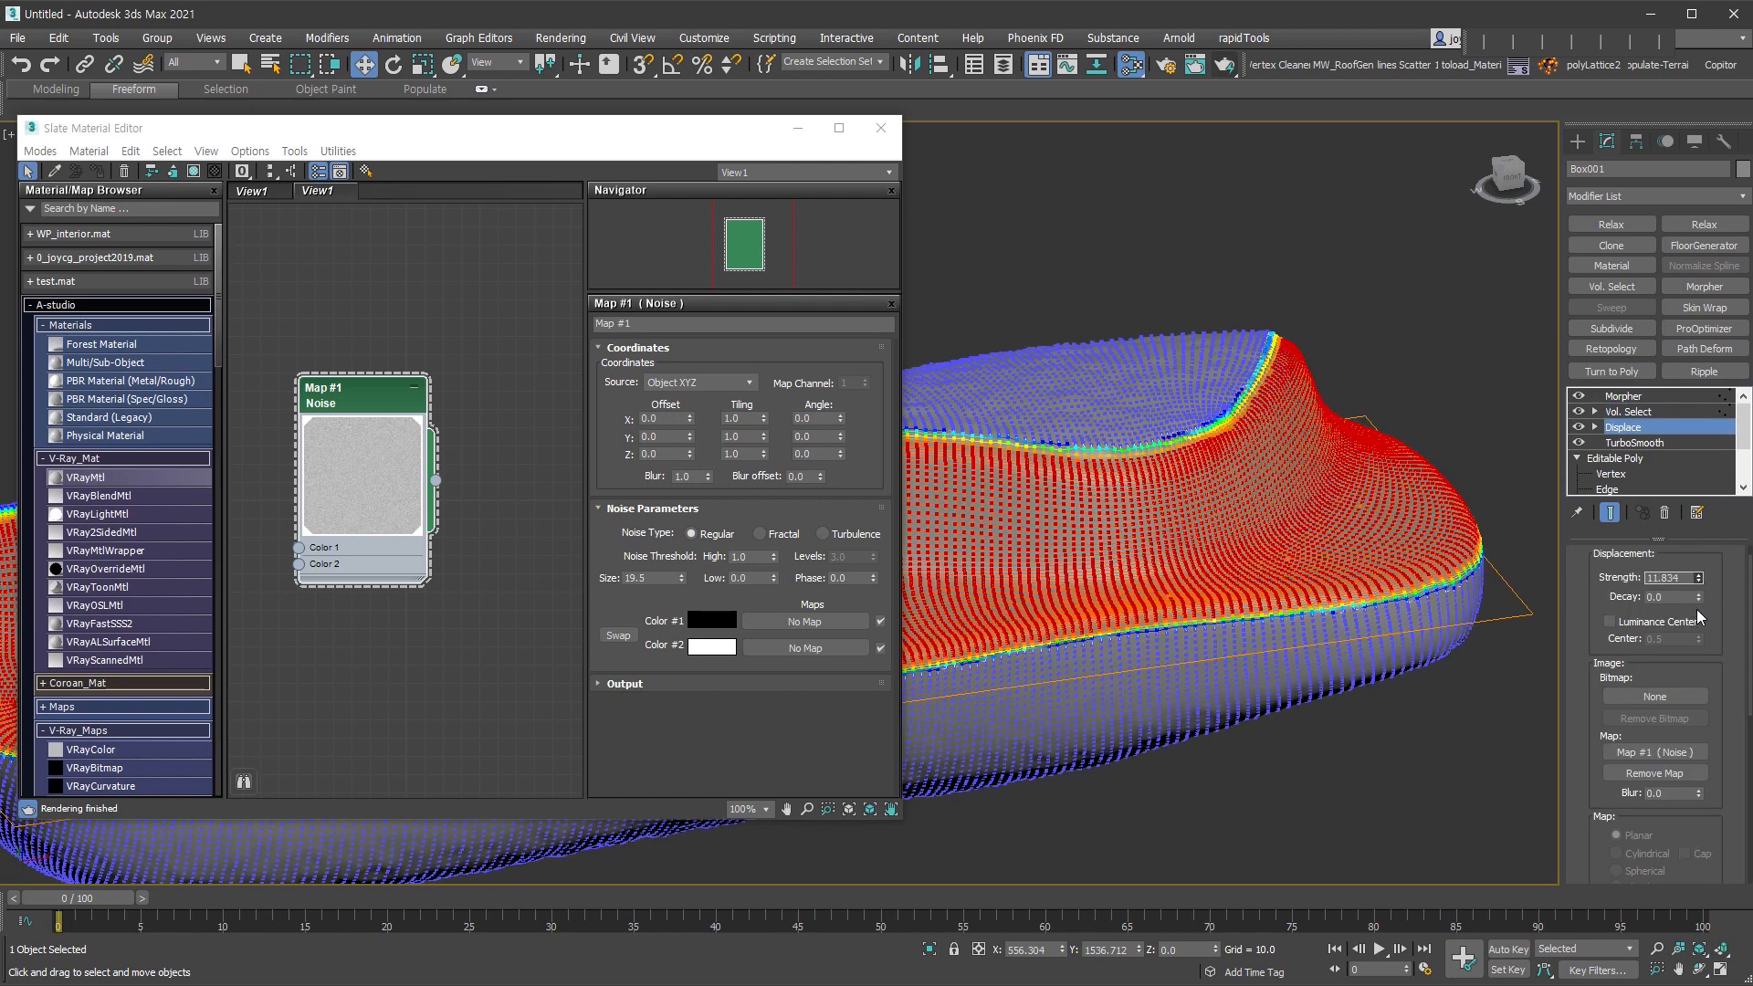
pyautogui.keyDown('alt'); pyautogui.moveTo(1205, 603); pyautogui.dragTo(1270, 690, button='middle'); pyautogui.keyUp('alt')
pyautogui.moveTo(1264, 588); pyautogui.dragTo(1503, 519, button='middle')
pyautogui.keyDown('alt'); pyautogui.moveTo(1202, 566); pyautogui.dragTo(1391, 510, button='middle'); pyautogui.keyUp('alt')
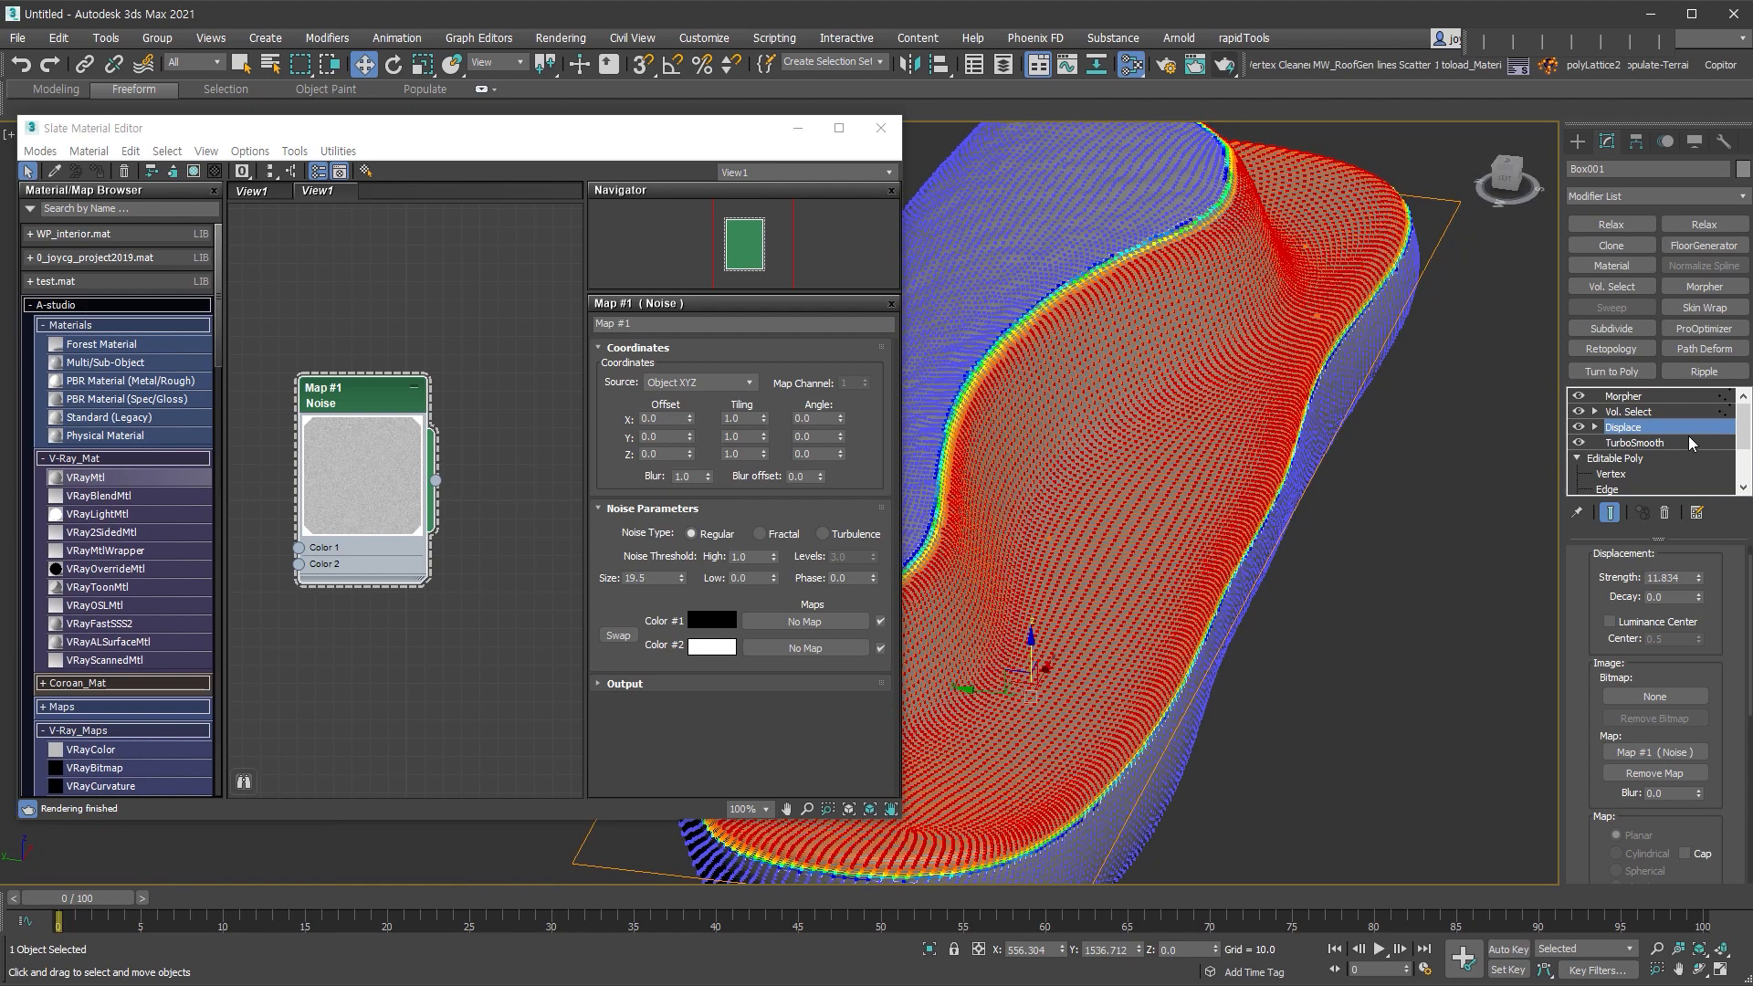
# - Add an Edit Poly modifier on top of the rock's Morpher
pyautogui.click(1654, 394)
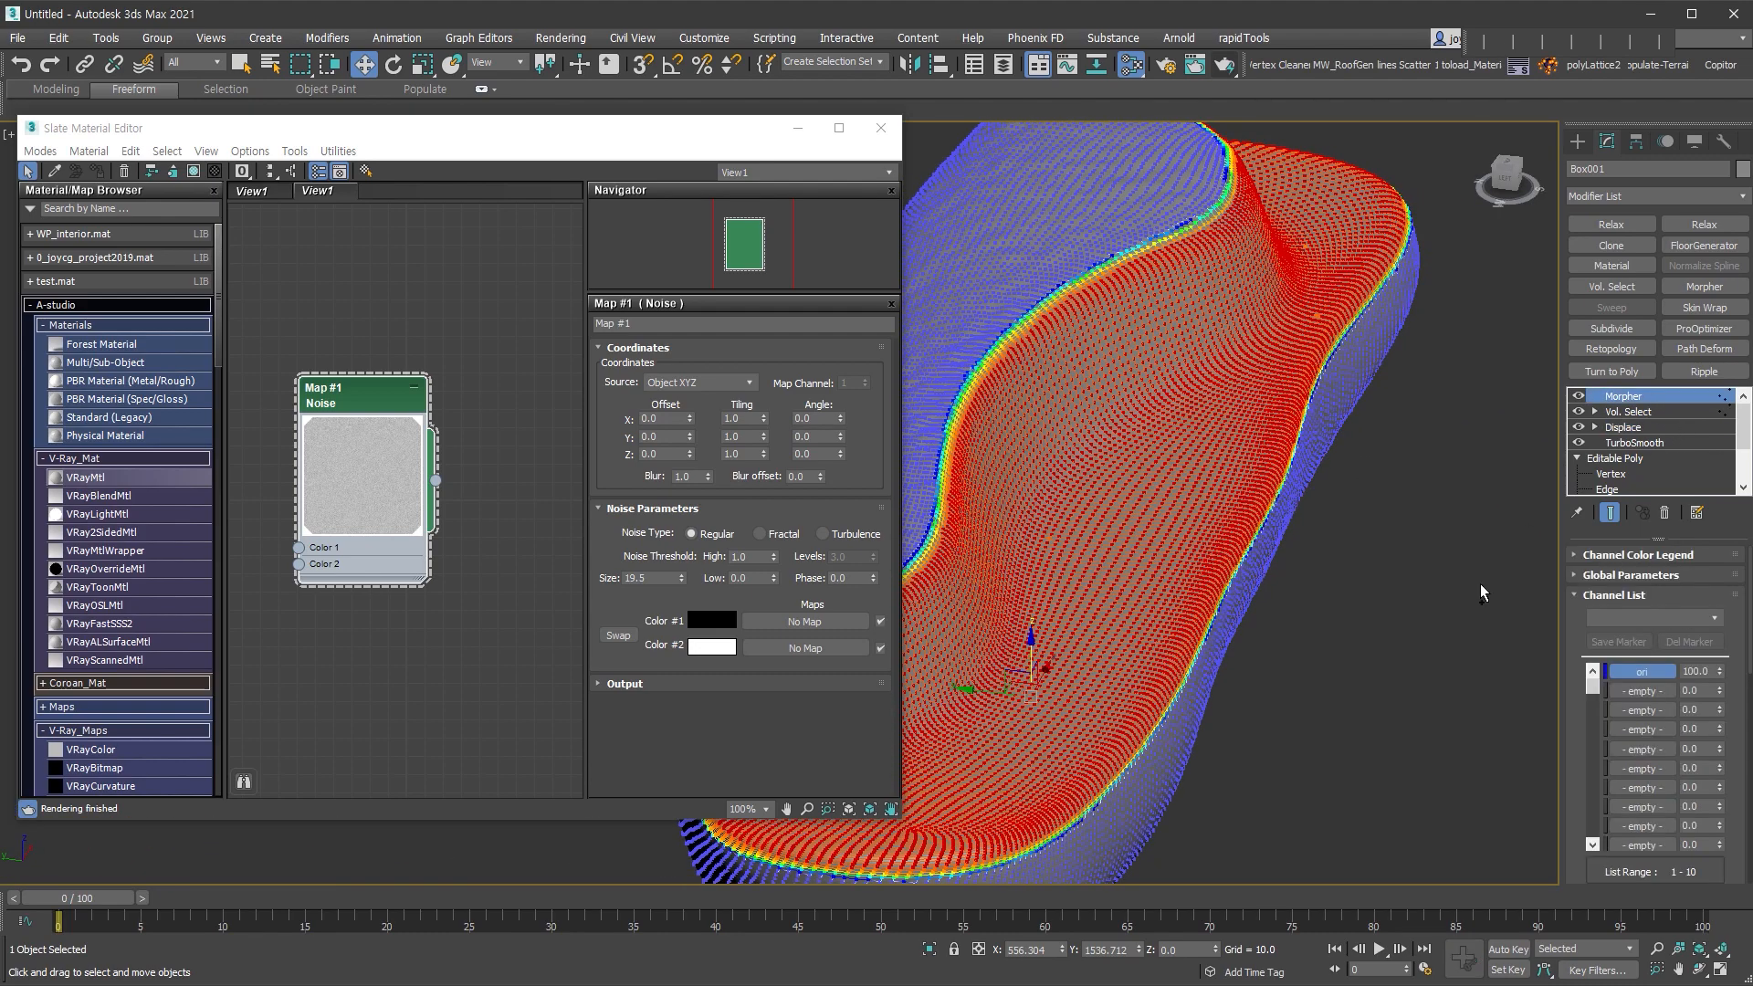
pyautogui.hotkey('ctrl', 'e')
pyautogui.moveTo(1373, 596)
pyautogui.keyDown('alt'); pyautogui.mouseDown(button='middle')
pyautogui.moveTo(1351, 580)
pyautogui.moveTo(1386, 545)
pyautogui.mouseUp(button='middle'); pyautogui.keyUp('alt')
pyautogui.moveTo(1398, 431)
pyautogui.keyDown('alt'); pyautogui.mouseDown(button='middle')
pyautogui.moveTo(1390, 533)
pyautogui.moveTo(1361, 530)
pyautogui.mouseUp(button='middle'); pyautogui.keyUp('alt')
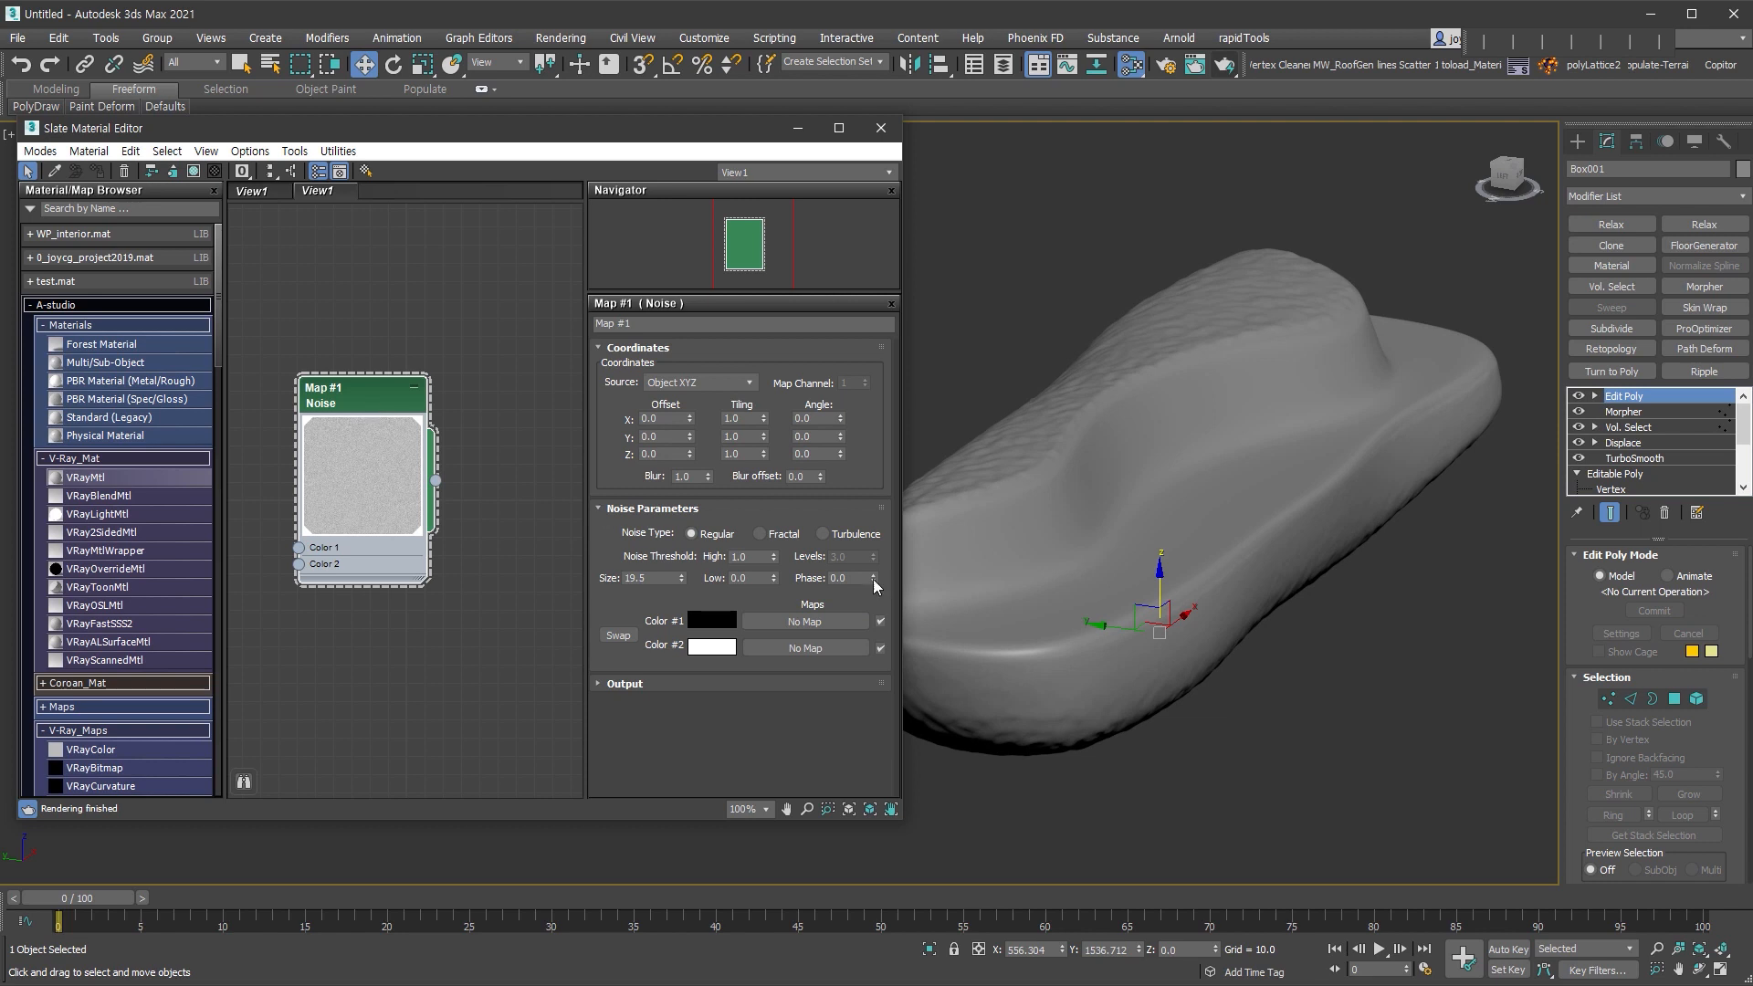
# - Set the displacement Noise map's phase to -1.5
pyautogui.moveTo(875, 577)
pyautogui.mouseDown()
pyautogui.moveTo(891, 505)
pyautogui.moveTo(902, 573)
pyautogui.mouseUp()
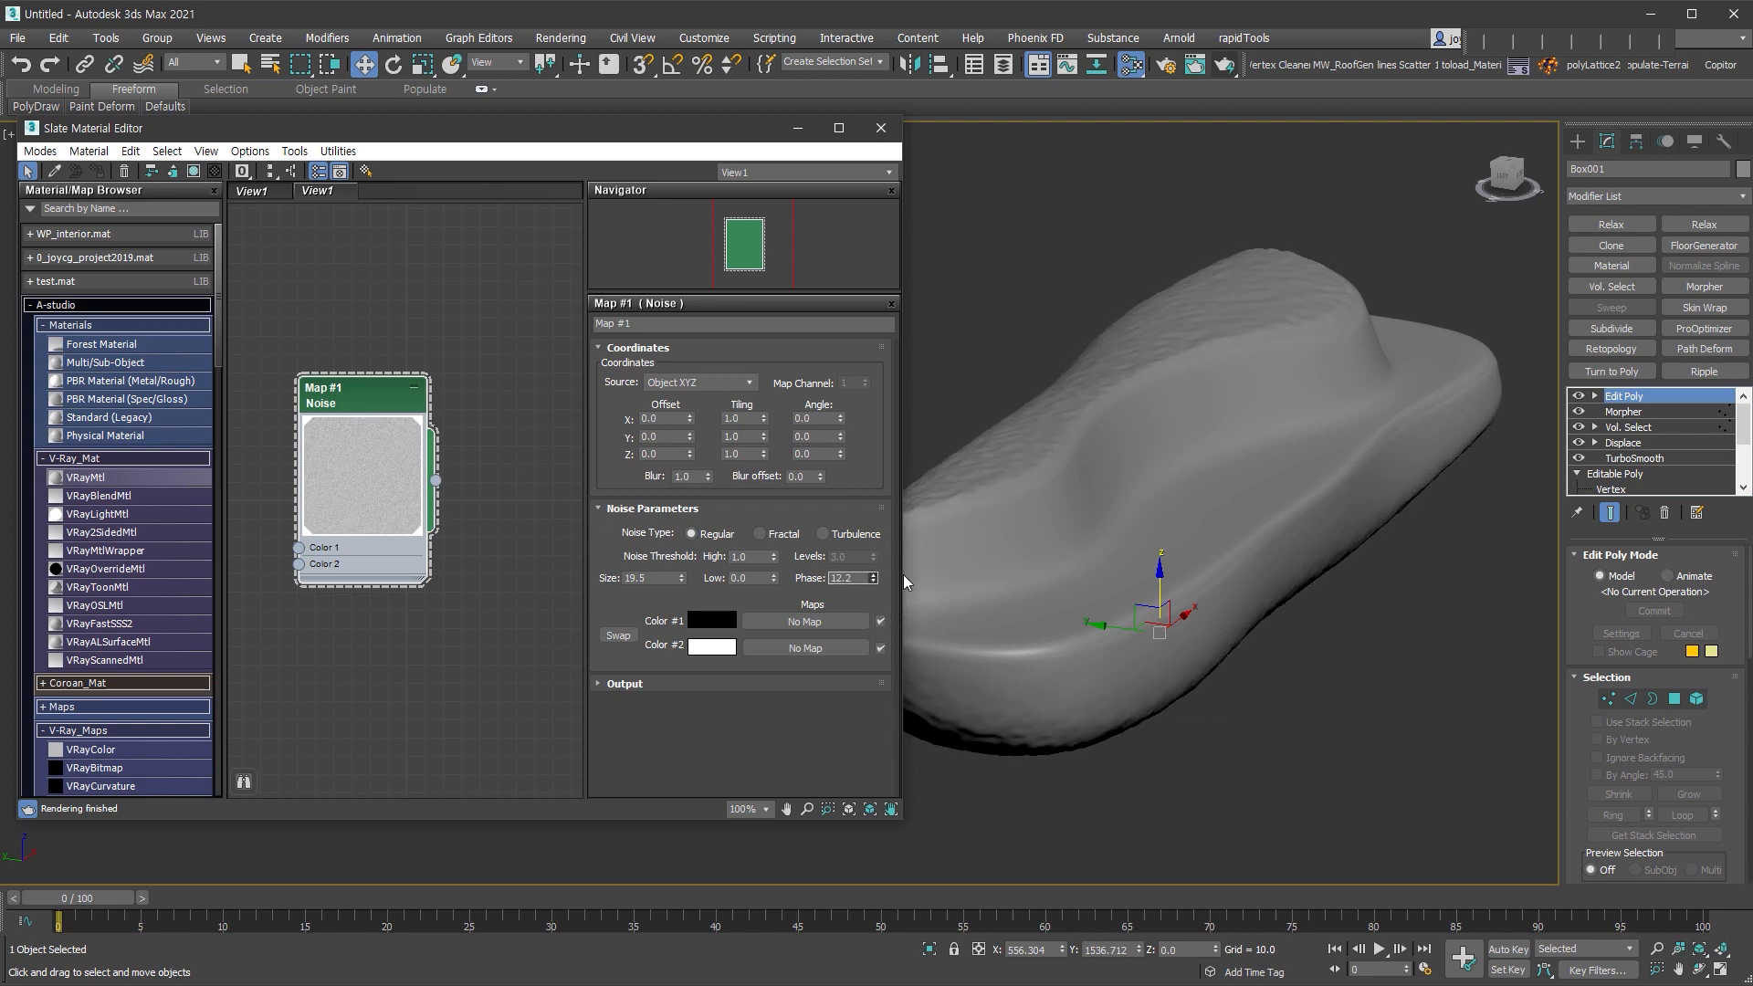
pyautogui.moveTo(916, 633)
pyautogui.mouseDown()
pyautogui.moveTo(909, 532)
pyautogui.moveTo(909, 622)
pyautogui.mouseUp()
pyautogui.keyDown('alt'); pyautogui.moveTo(1431, 477); pyautogui.dragTo(1178, 534, button='middle'); pyautogui.keyUp('alt')
# - Change the Noise map to Fractal with a size of 27.4 and a low threshold of 0.375
pyautogui.moveTo(682, 578); pyautogui.dragTo(777, 536)
pyautogui.click(777, 536)
pyautogui.keyDown('alt'); pyautogui.moveTo(975, 646); pyautogui.dragTo(1244, 646, button='middle'); pyautogui.keyUp('alt')
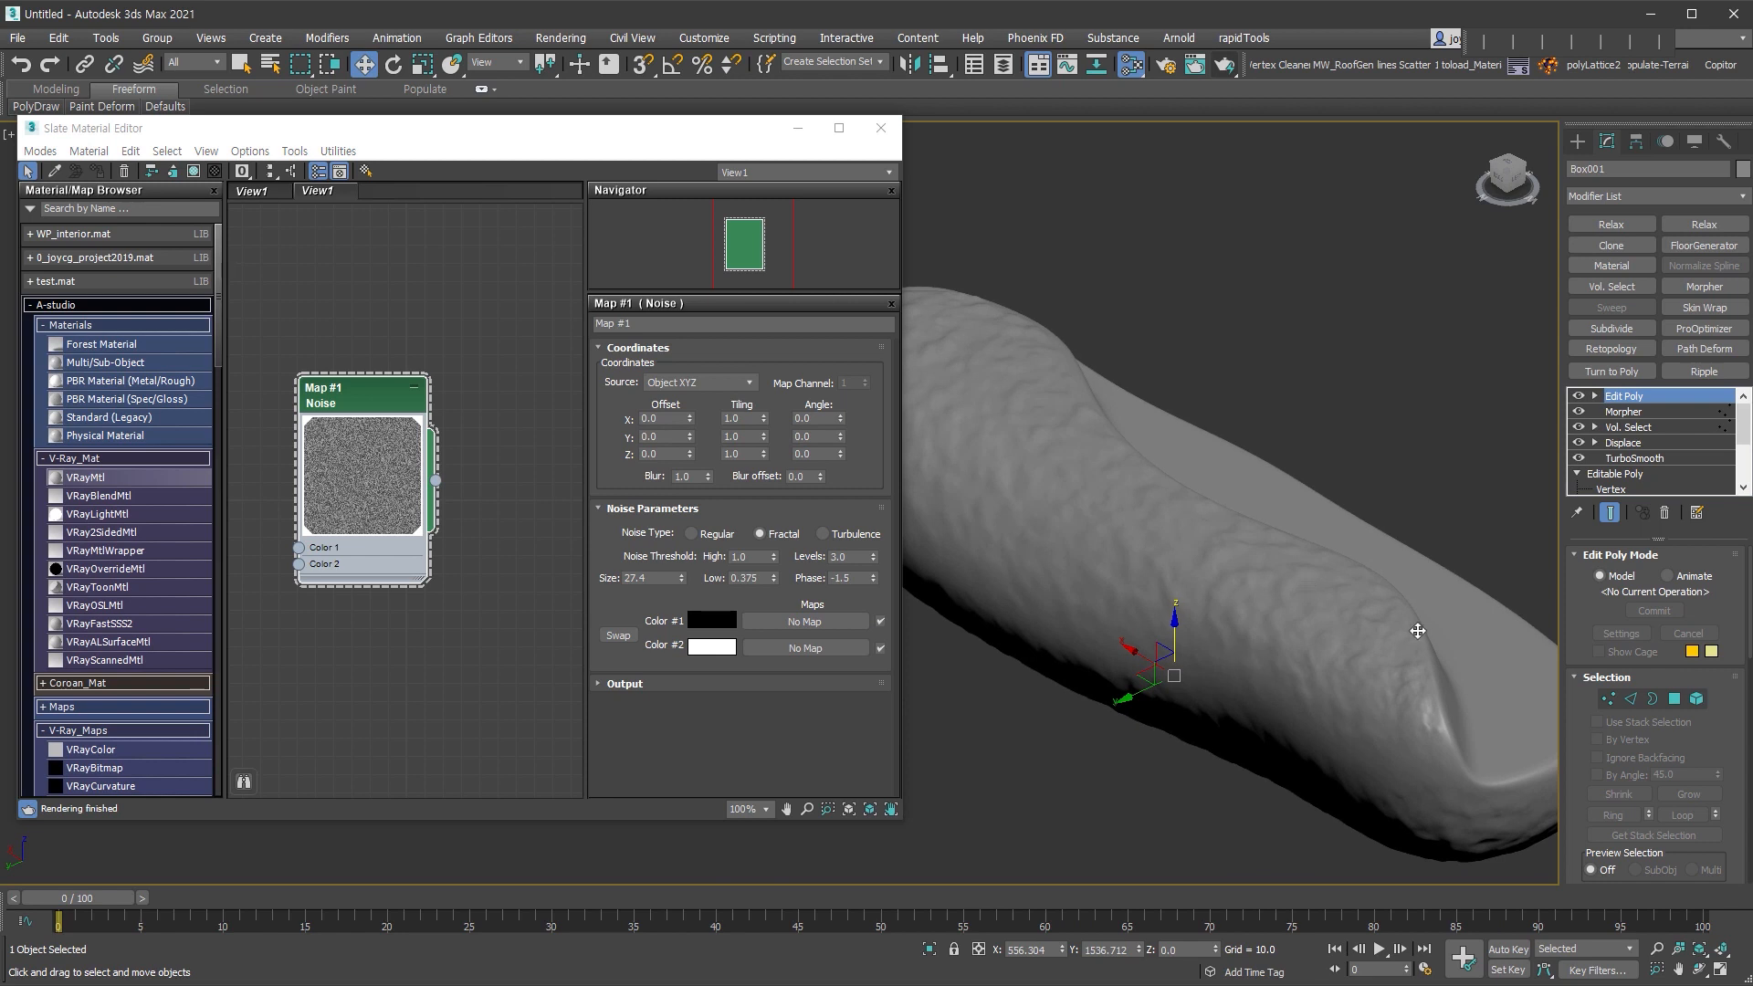
pyautogui.click(351, 407)
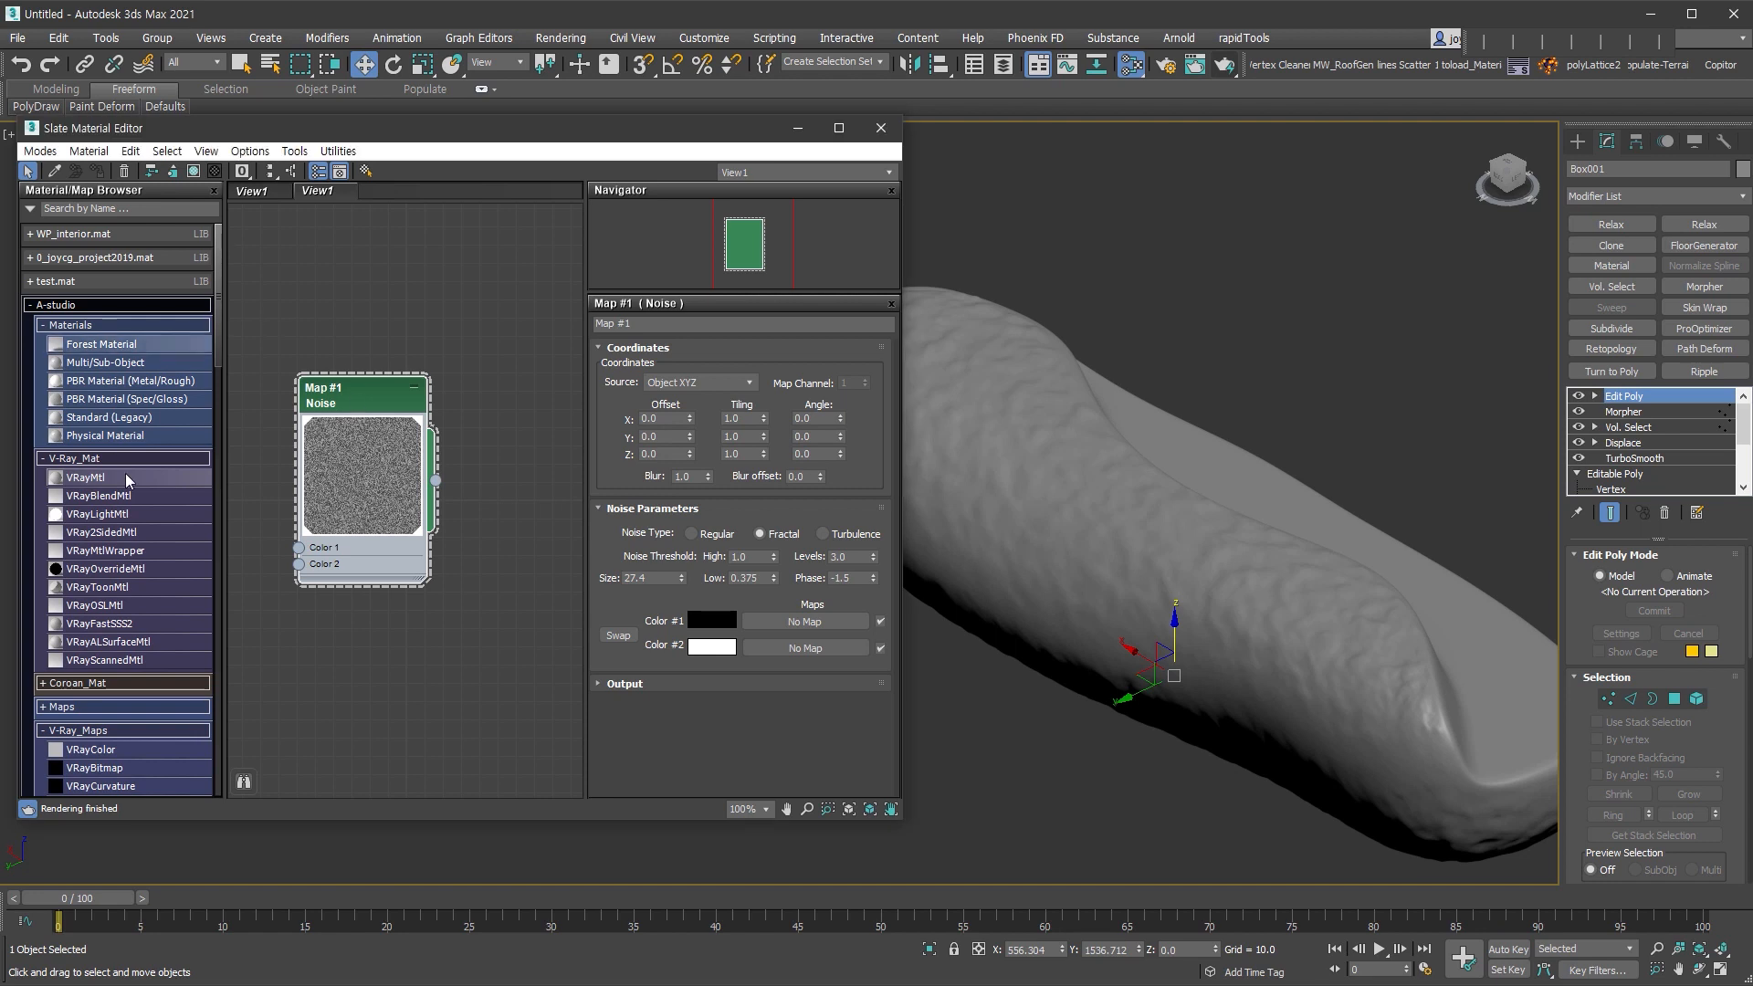
pyautogui.scroll(-5, 97, 555)
pyautogui.scroll(-5, 180, 625)
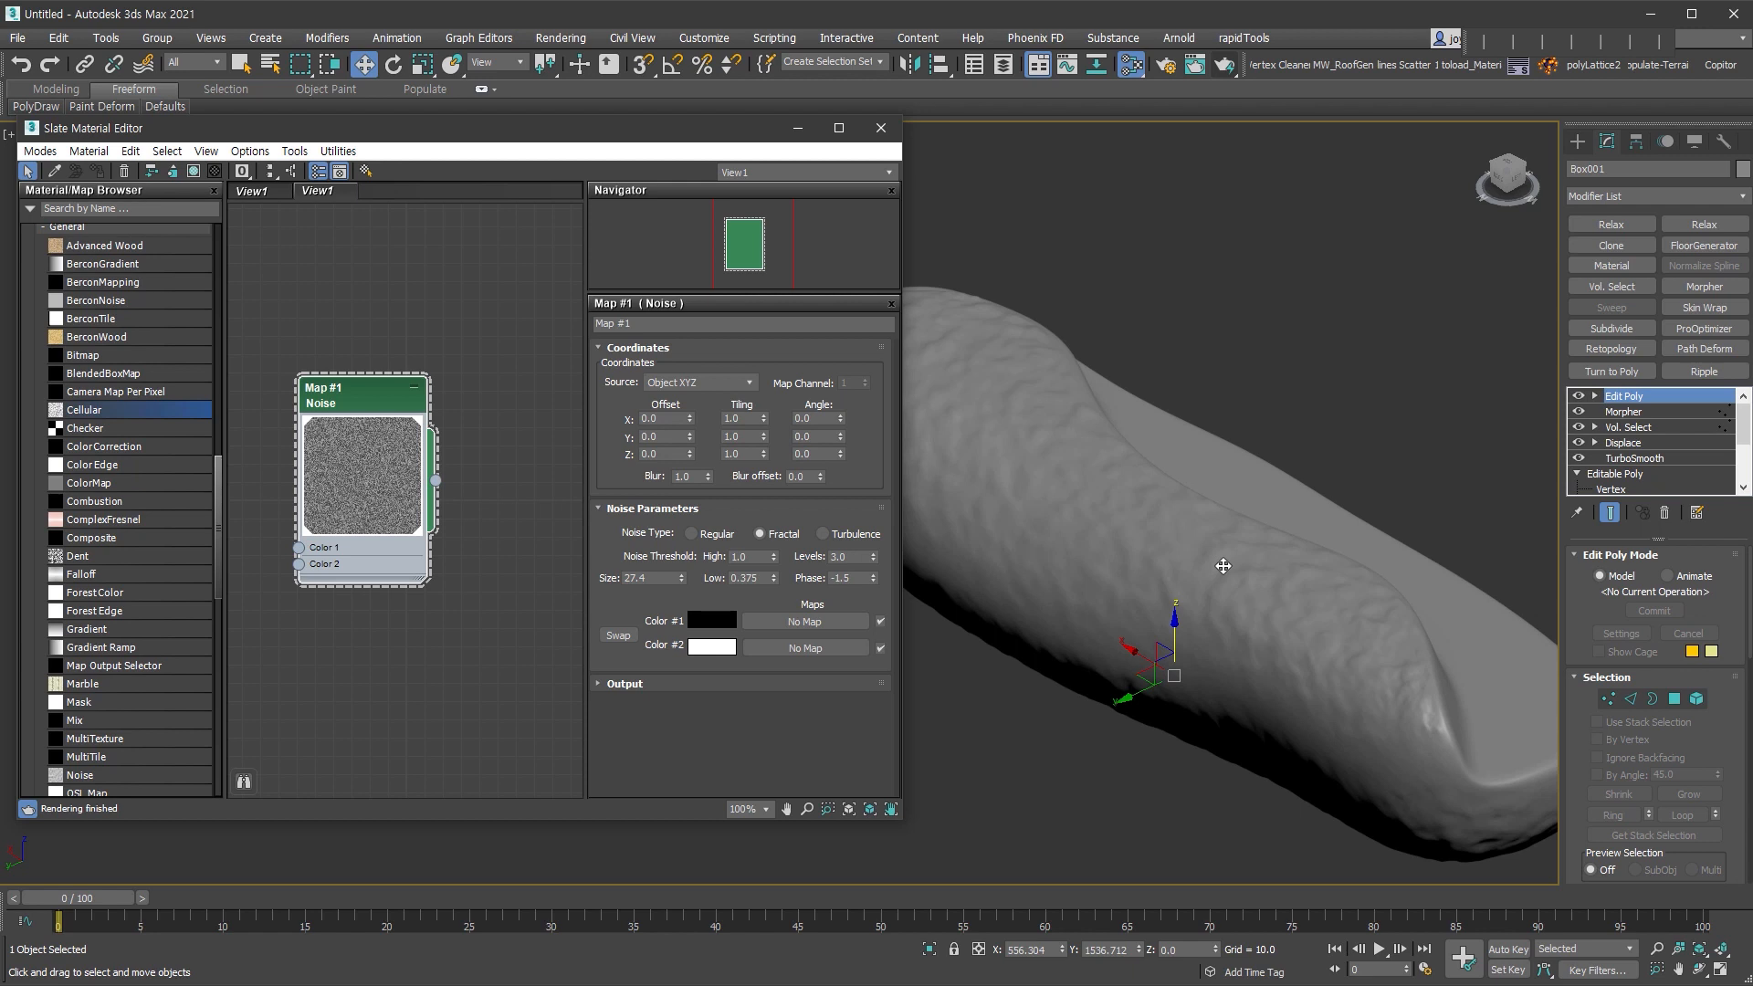
# - Put away the material editor and set the rock's Vol. Select soft selection falloff to 16.576
pyautogui.click(797, 131)
pyautogui.keyDown('alt'); pyautogui.moveTo(1096, 493); pyautogui.dragTo(896, 560, button='middle'); pyautogui.keyUp('alt')
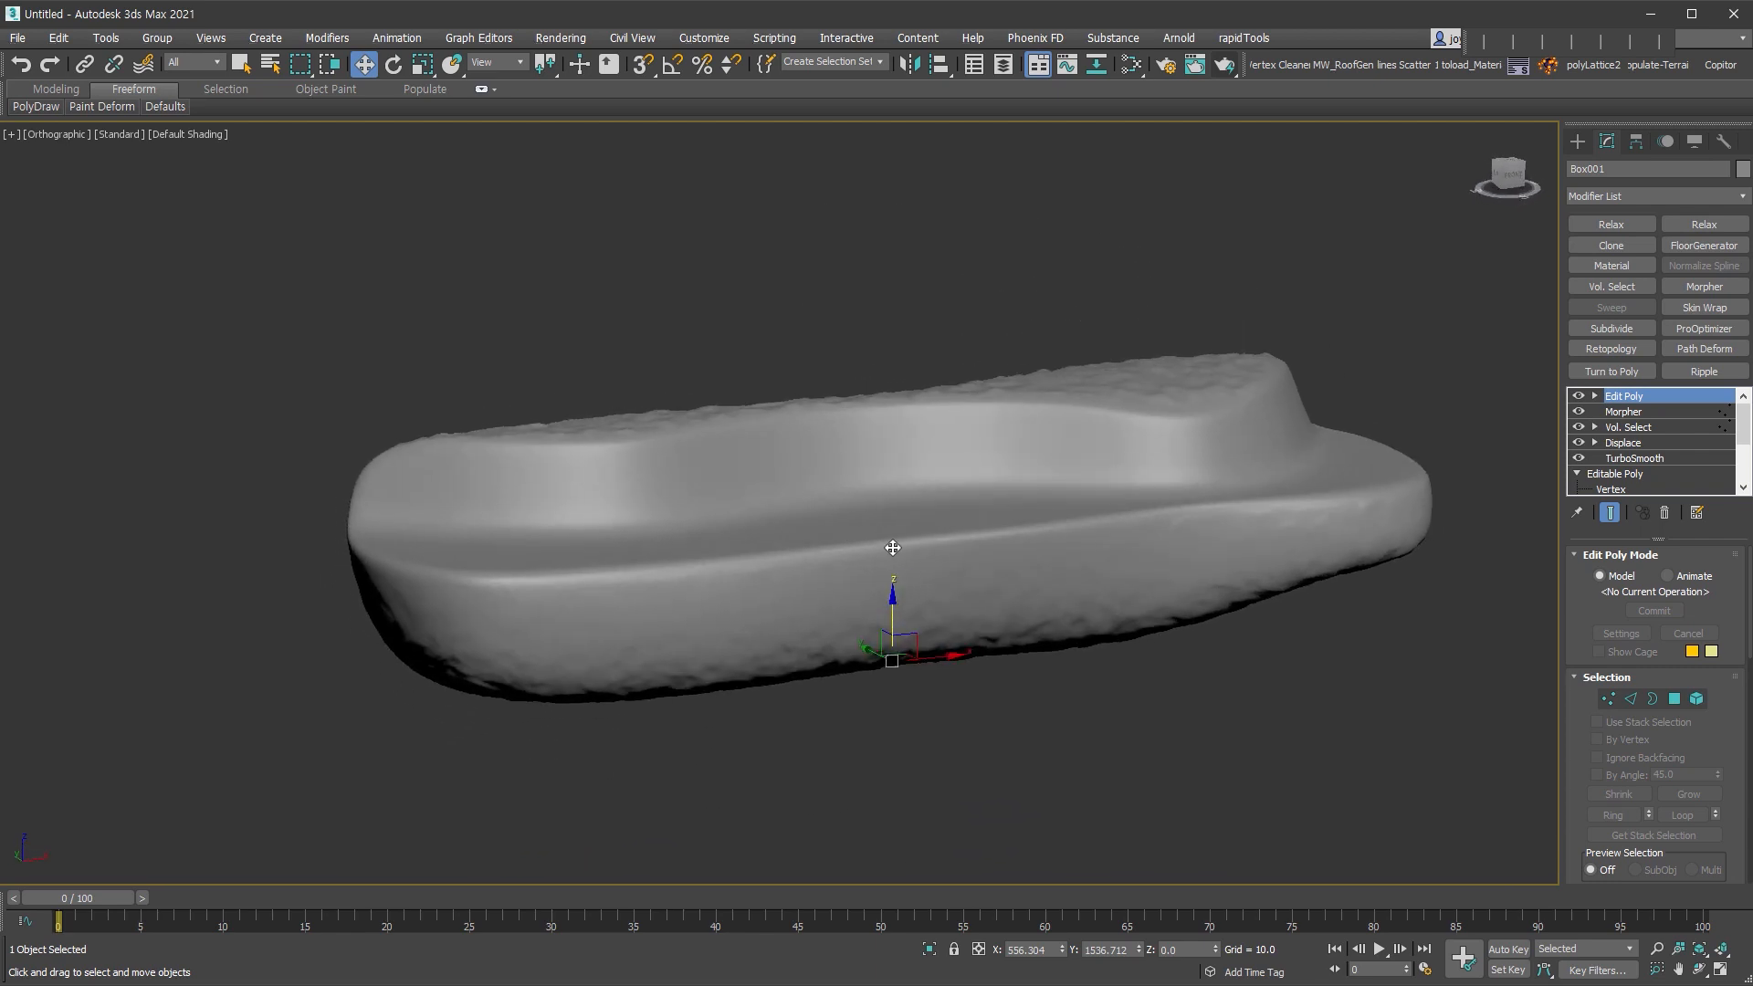
pyautogui.moveTo(940, 556)
pyautogui.keyDown('alt'); pyautogui.mouseDown(button='middle')
pyautogui.moveTo(959, 501)
pyautogui.moveTo(1010, 551)
pyautogui.moveTo(1072, 560)
pyautogui.moveTo(959, 557)
pyautogui.mouseUp(button='middle'); pyautogui.keyUp('alt')
pyautogui.click(1664, 426)
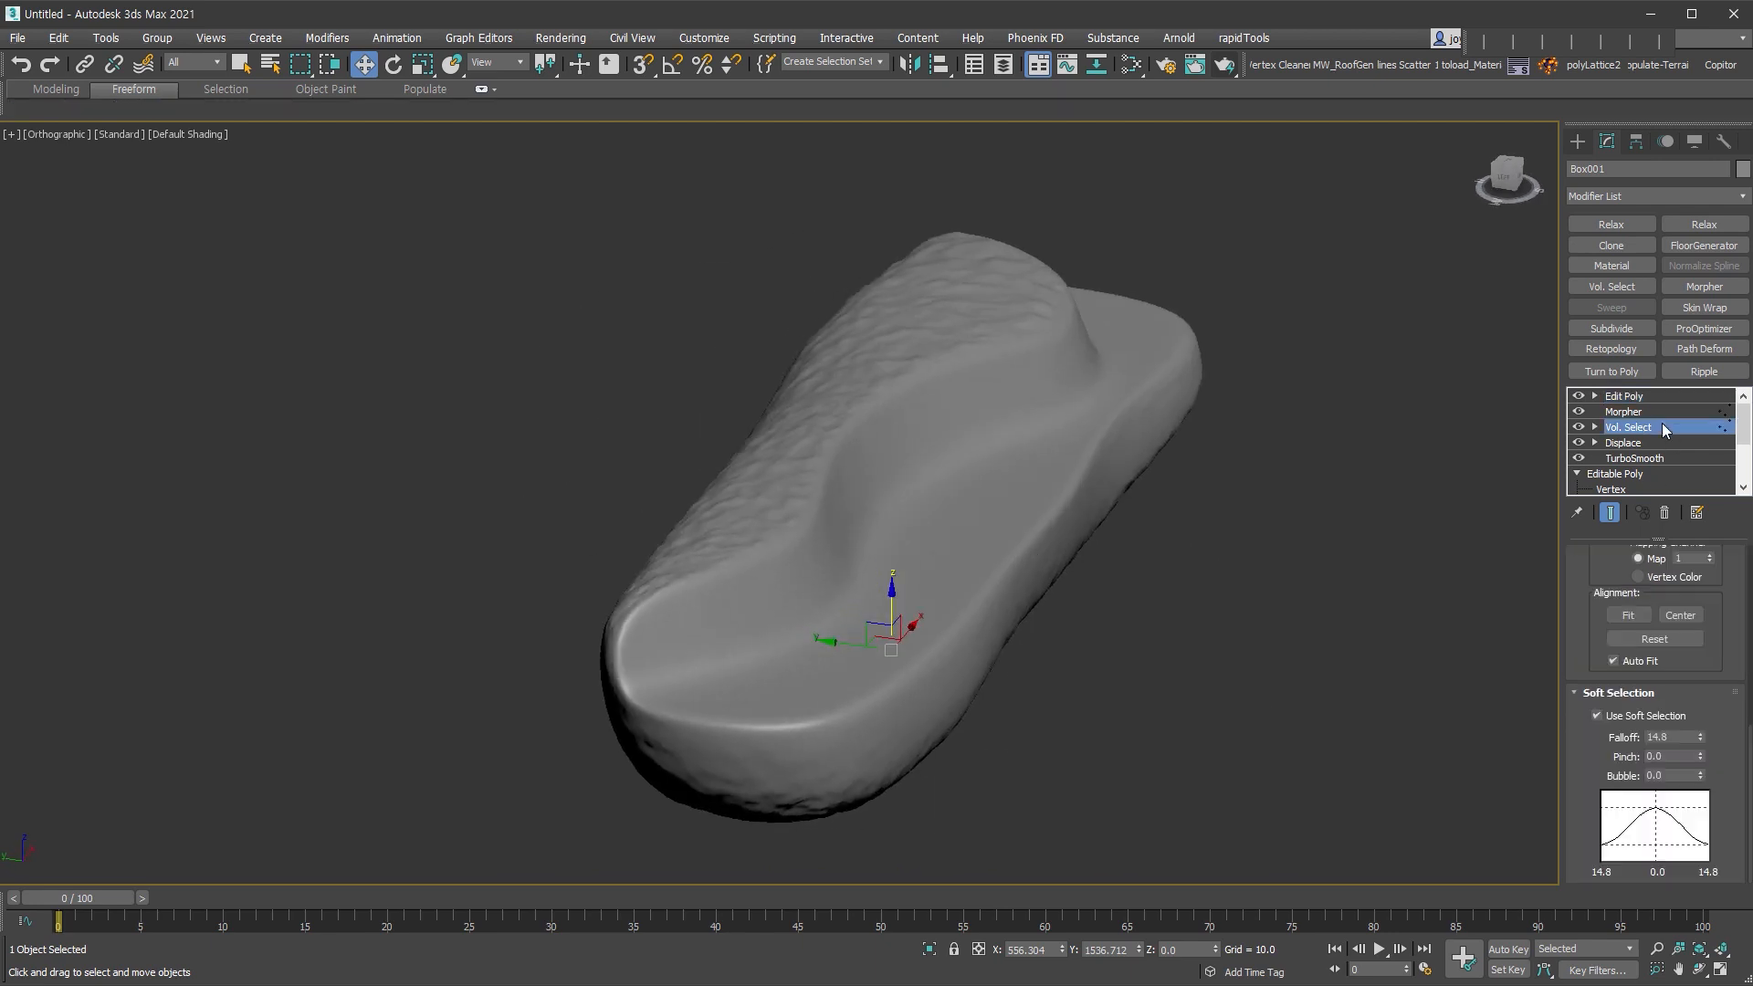
pyautogui.keyDown('alt'); pyautogui.moveTo(1370, 525); pyautogui.dragTo(1307, 524, button='middle'); pyautogui.keyUp('alt')
pyautogui.scroll(1, 1730, 634)
pyautogui.moveTo(1700, 753)
pyautogui.mouseDown()
pyautogui.moveTo(1701, 716)
pyautogui.moveTo(1709, 785)
pyautogui.moveTo(1710, 767)
pyautogui.mouseUp()
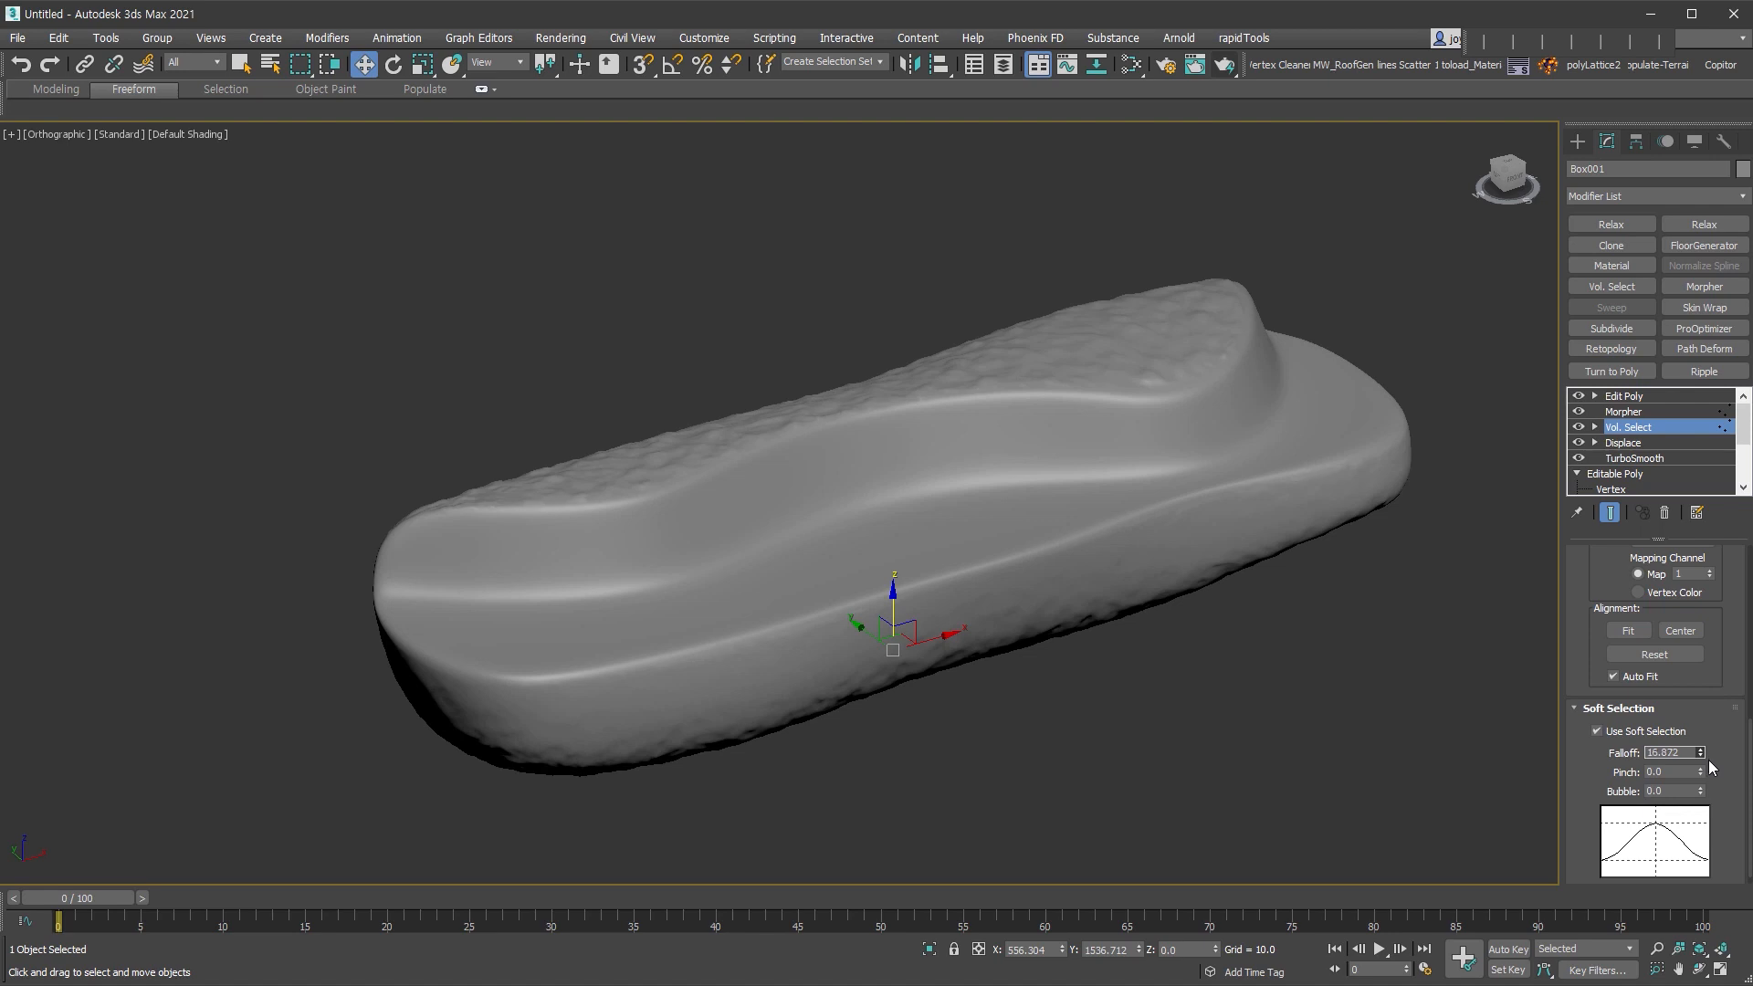
pyautogui.keyDown('alt'); pyautogui.moveTo(1083, 536); pyautogui.dragTo(1106, 537, button='middle'); pyautogui.keyUp('alt')
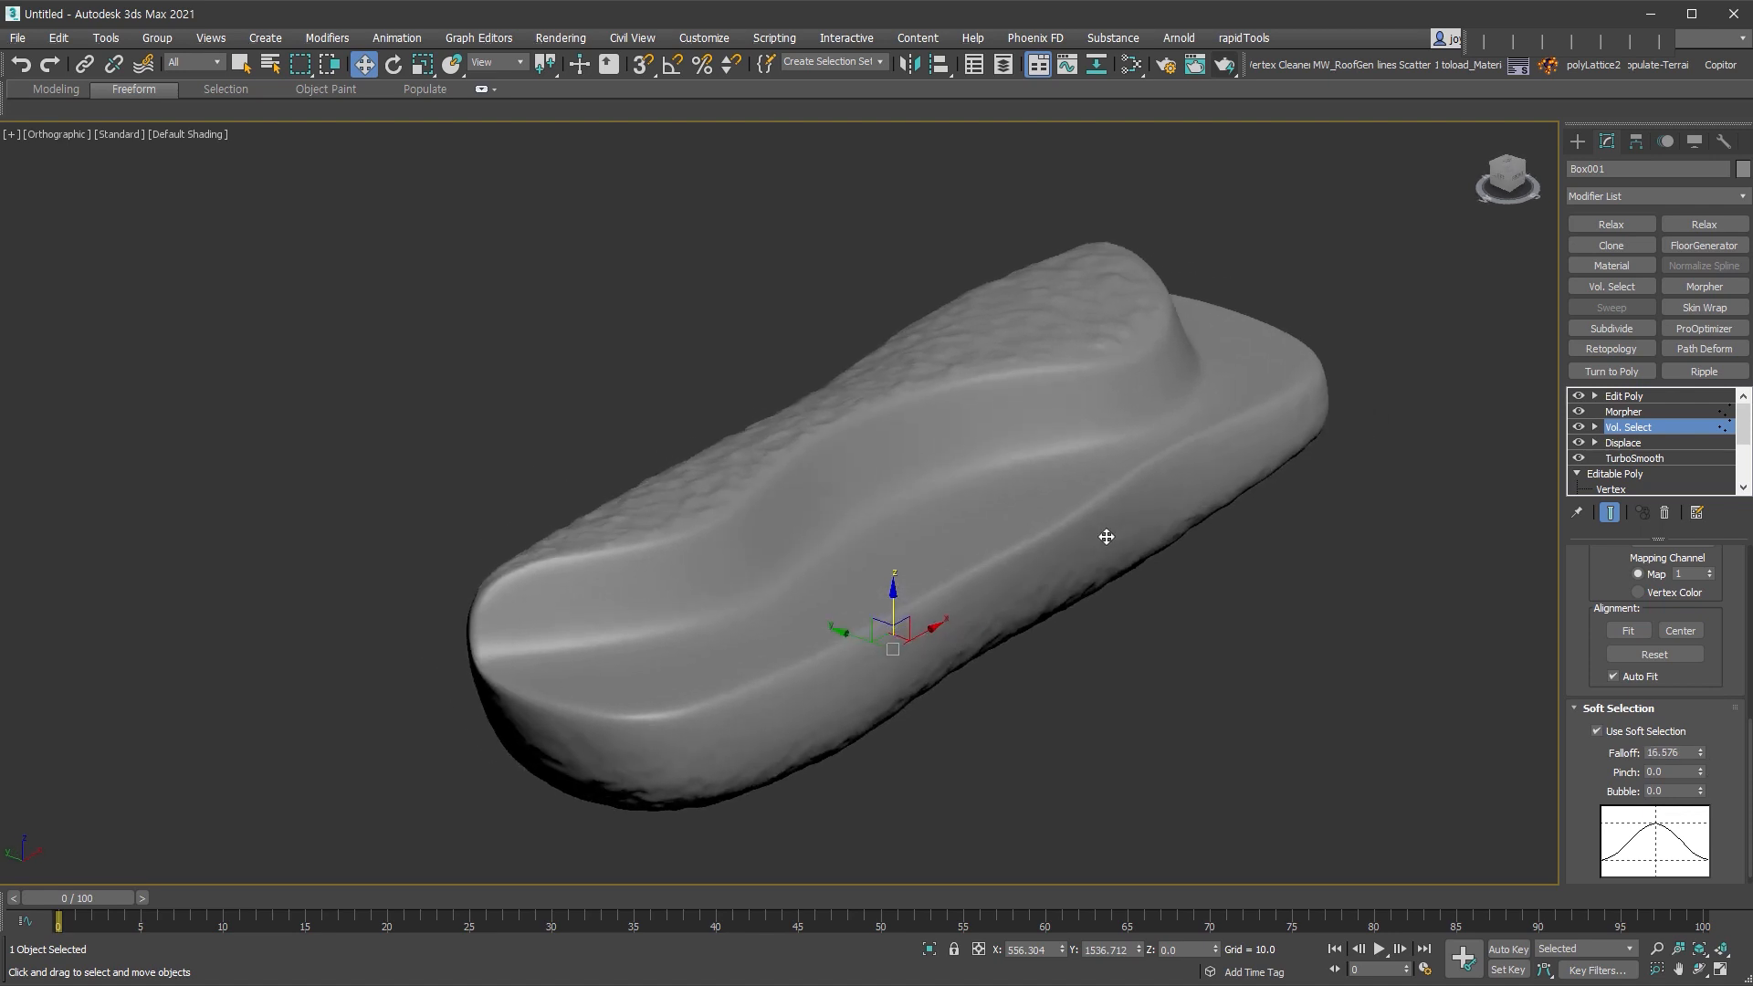
# - Copy the rock's Displace modifier and paste the duplicate directly above the original in the stack
pyautogui.click(1652, 395)
pyautogui.moveTo(1308, 656)
pyautogui.keyDown('alt'); pyautogui.mouseDown(button='middle')
pyautogui.moveTo(872, 605)
pyautogui.moveTo(1321, 645)
pyautogui.mouseUp(button='middle'); pyautogui.keyUp('alt')
pyautogui.rightClick(1651, 448)
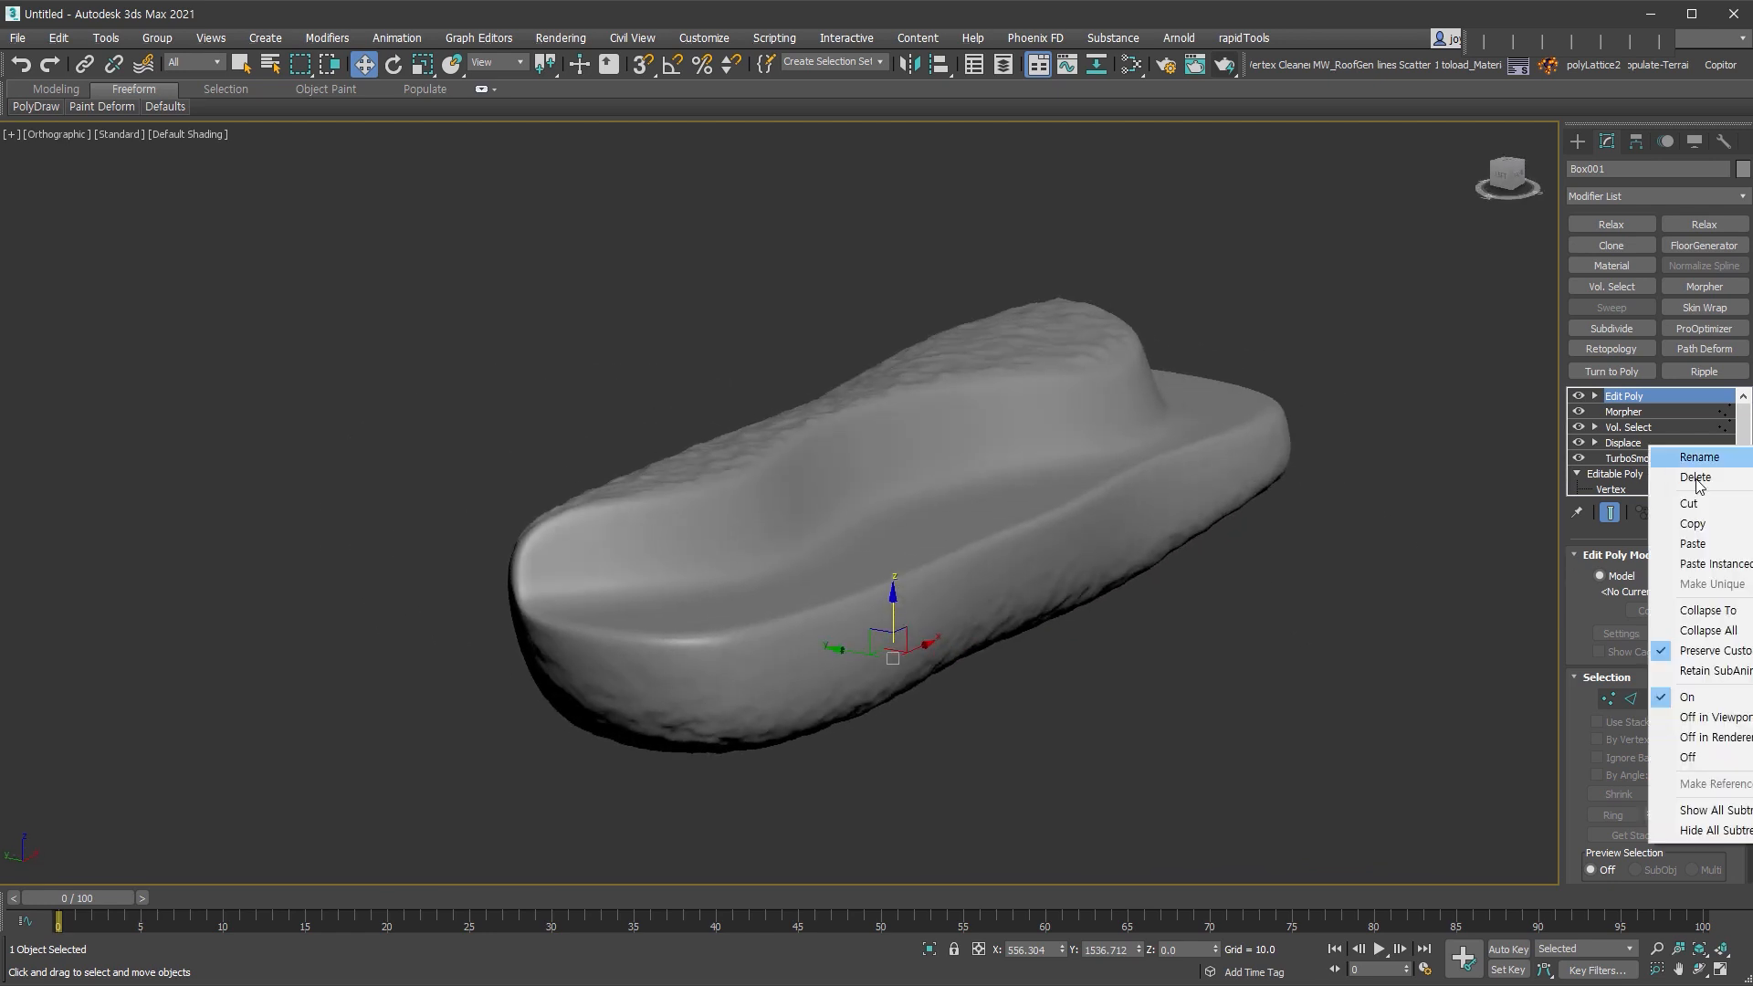
pyautogui.click(1706, 524)
pyautogui.rightClick(1668, 445)
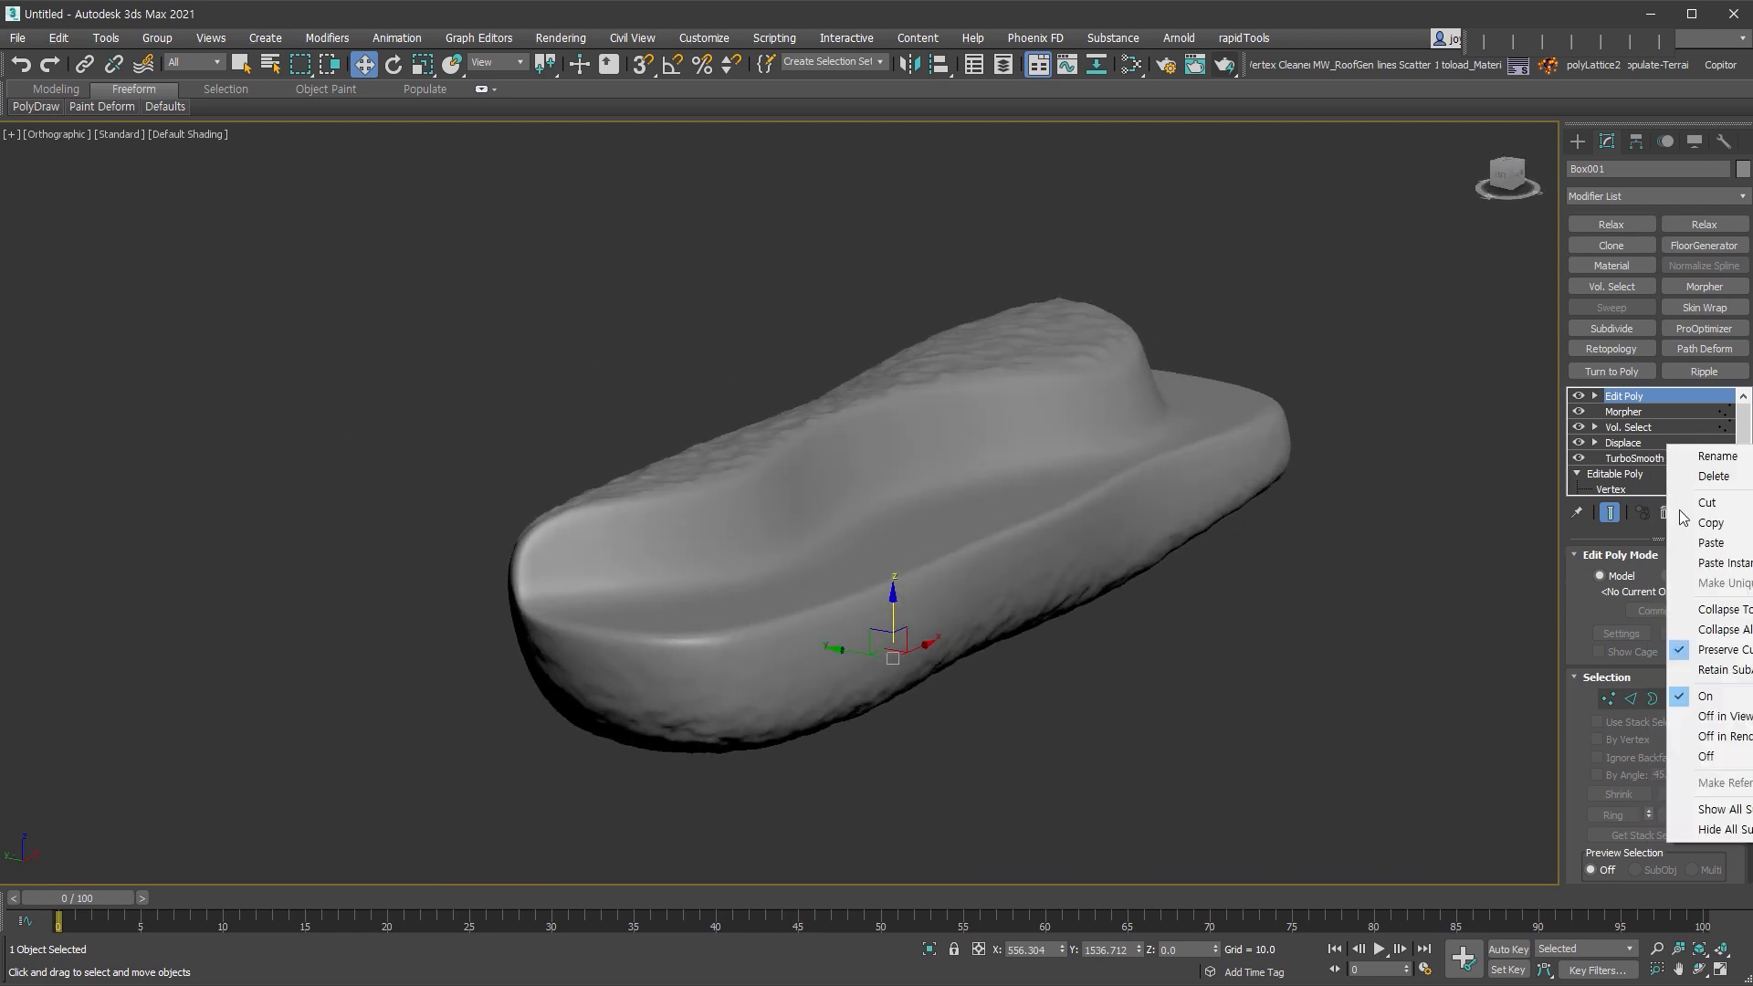
pyautogui.click(1701, 540)
pyautogui.click(1668, 443)
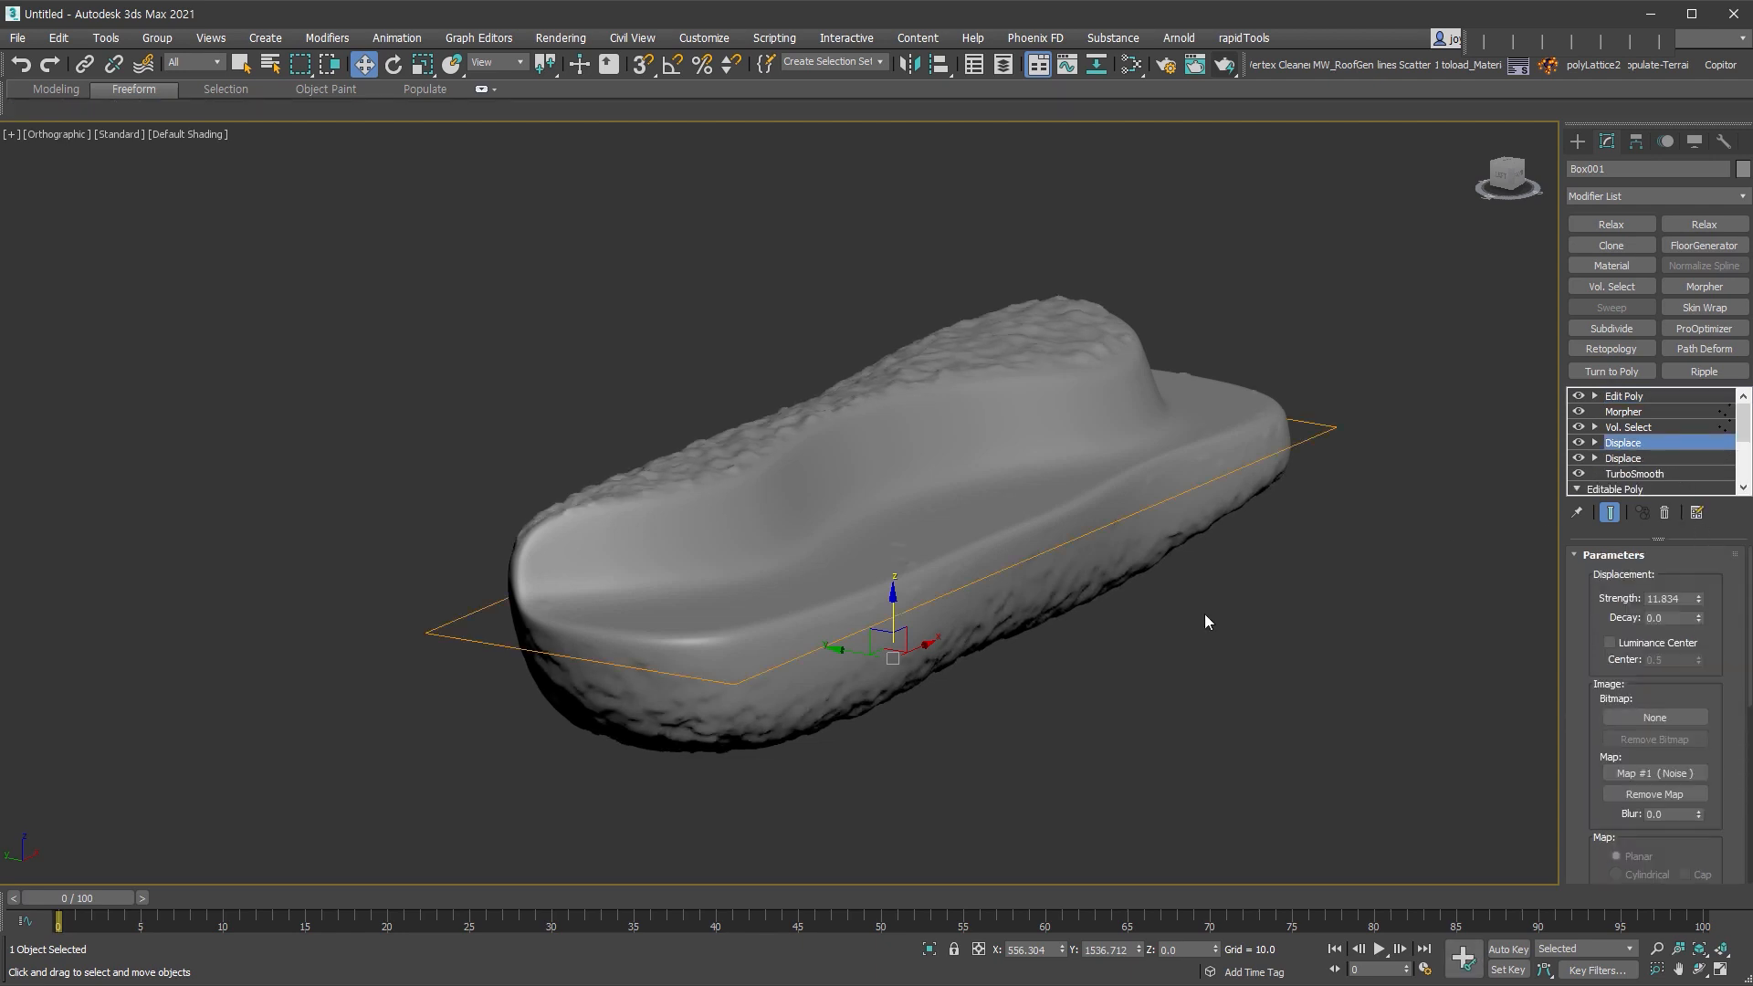
# - Align the duplicated Displace modifier's planar mapping to the Y axis
pyautogui.moveTo(1706, 873); pyautogui.dragTo(1701, 430)
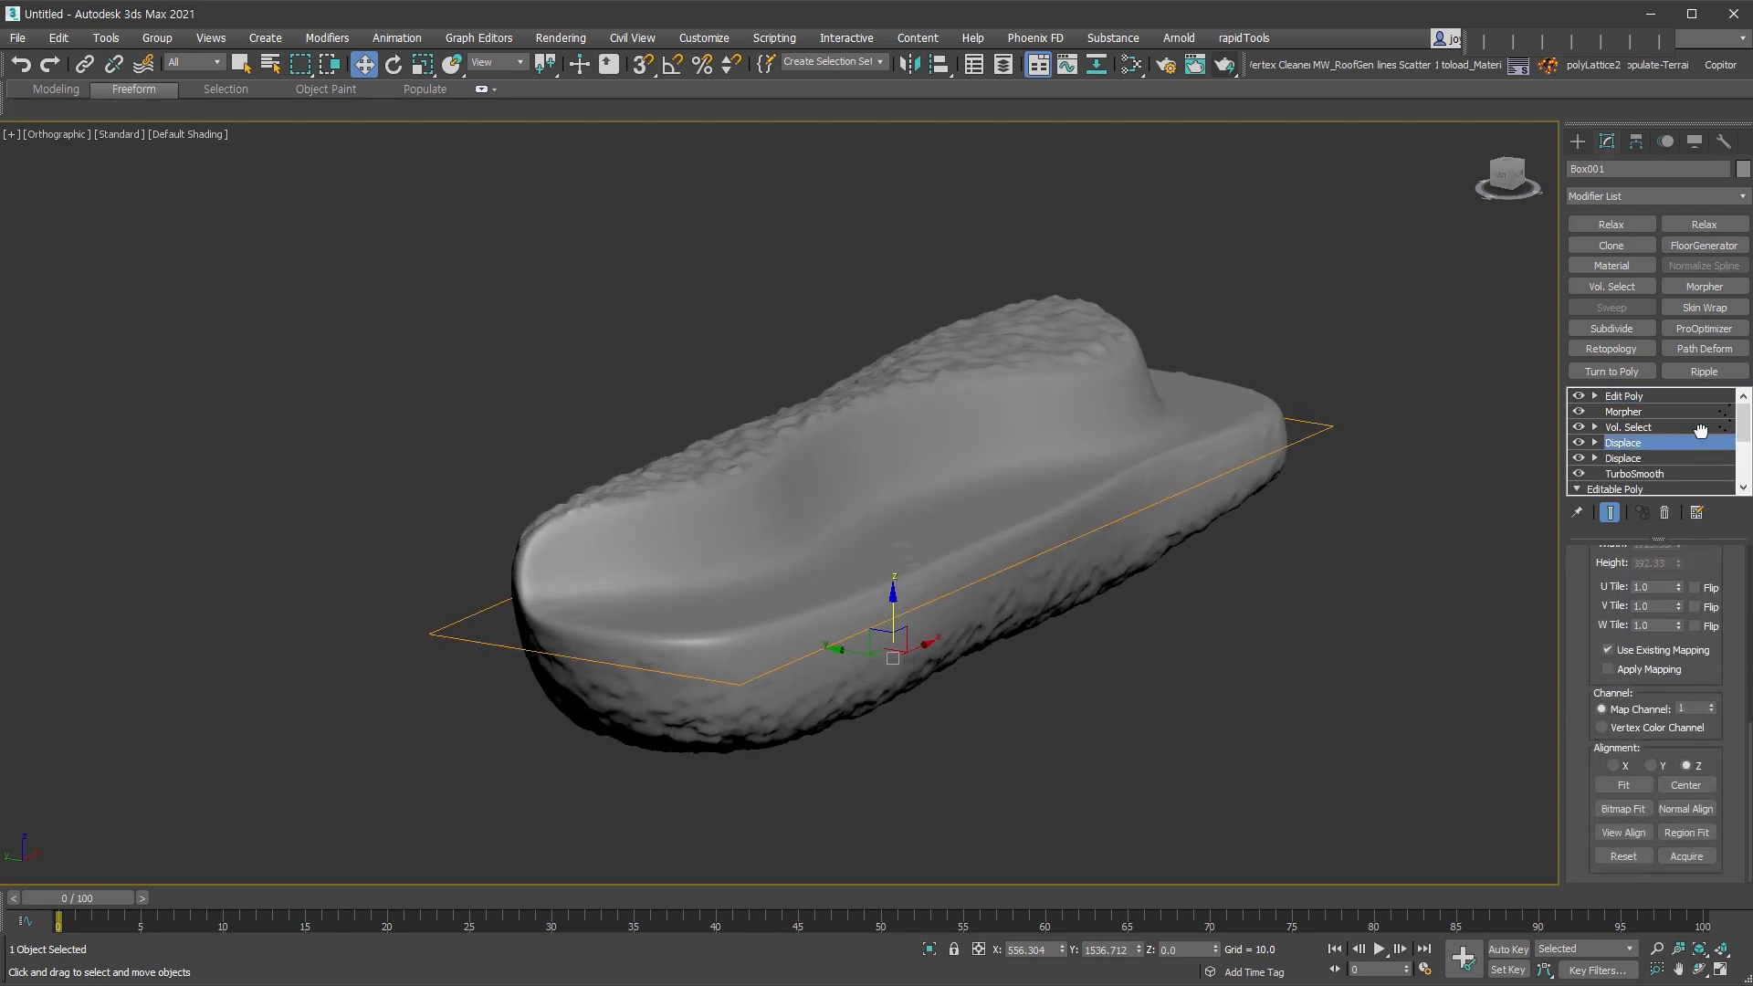
pyautogui.click(1651, 766)
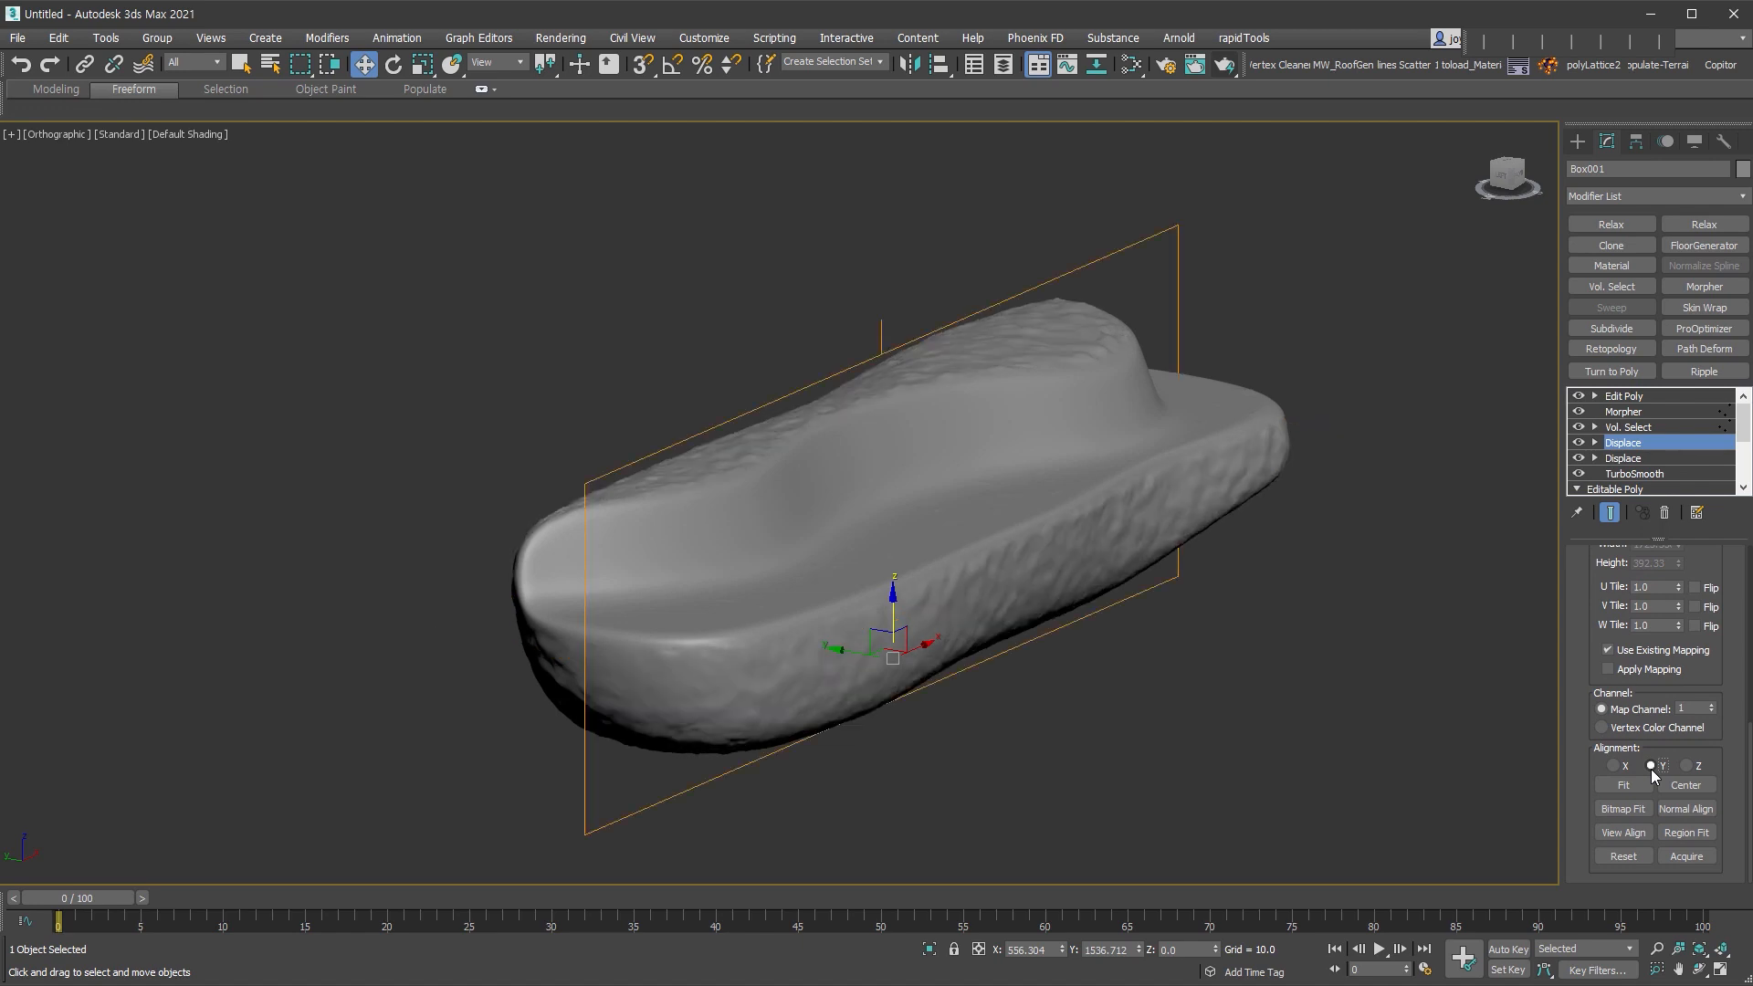
pyautogui.keyDown('alt'); pyautogui.moveTo(778, 449); pyautogui.dragTo(901, 460, button='middle'); pyautogui.keyUp('alt')
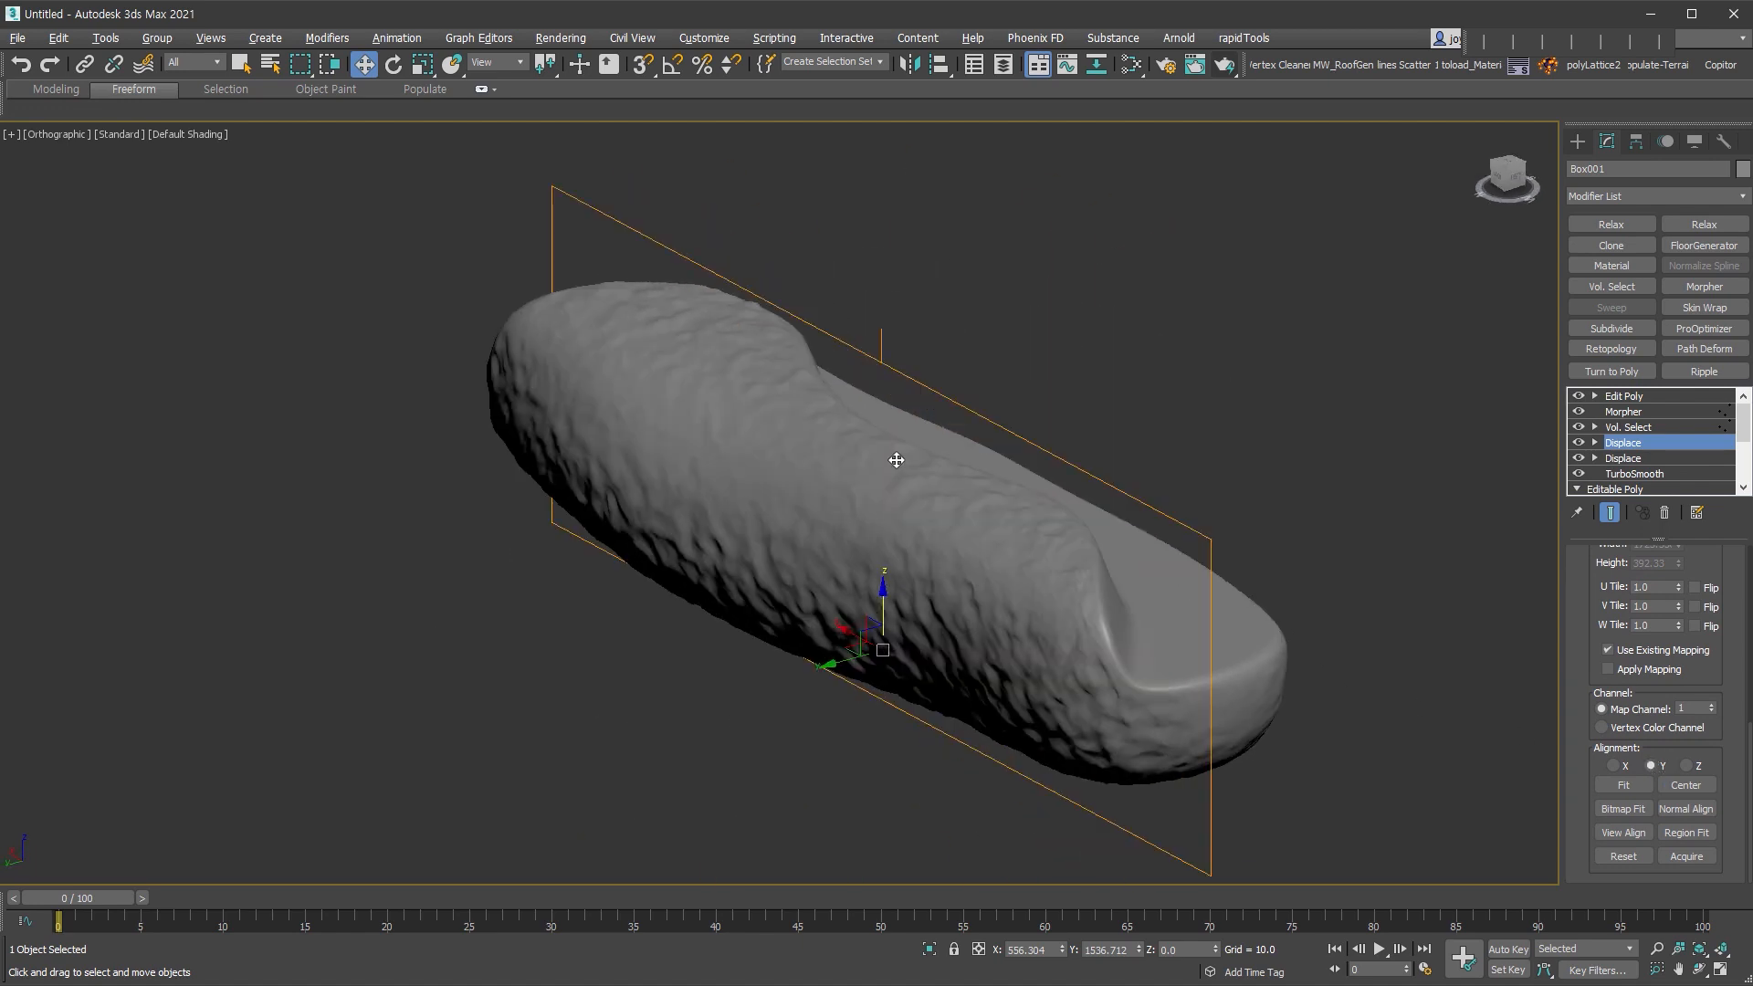
pyautogui.keyDown('alt'); pyautogui.moveTo(1202, 611); pyautogui.dragTo(1053, 618, button='middle'); pyautogui.keyUp('alt')
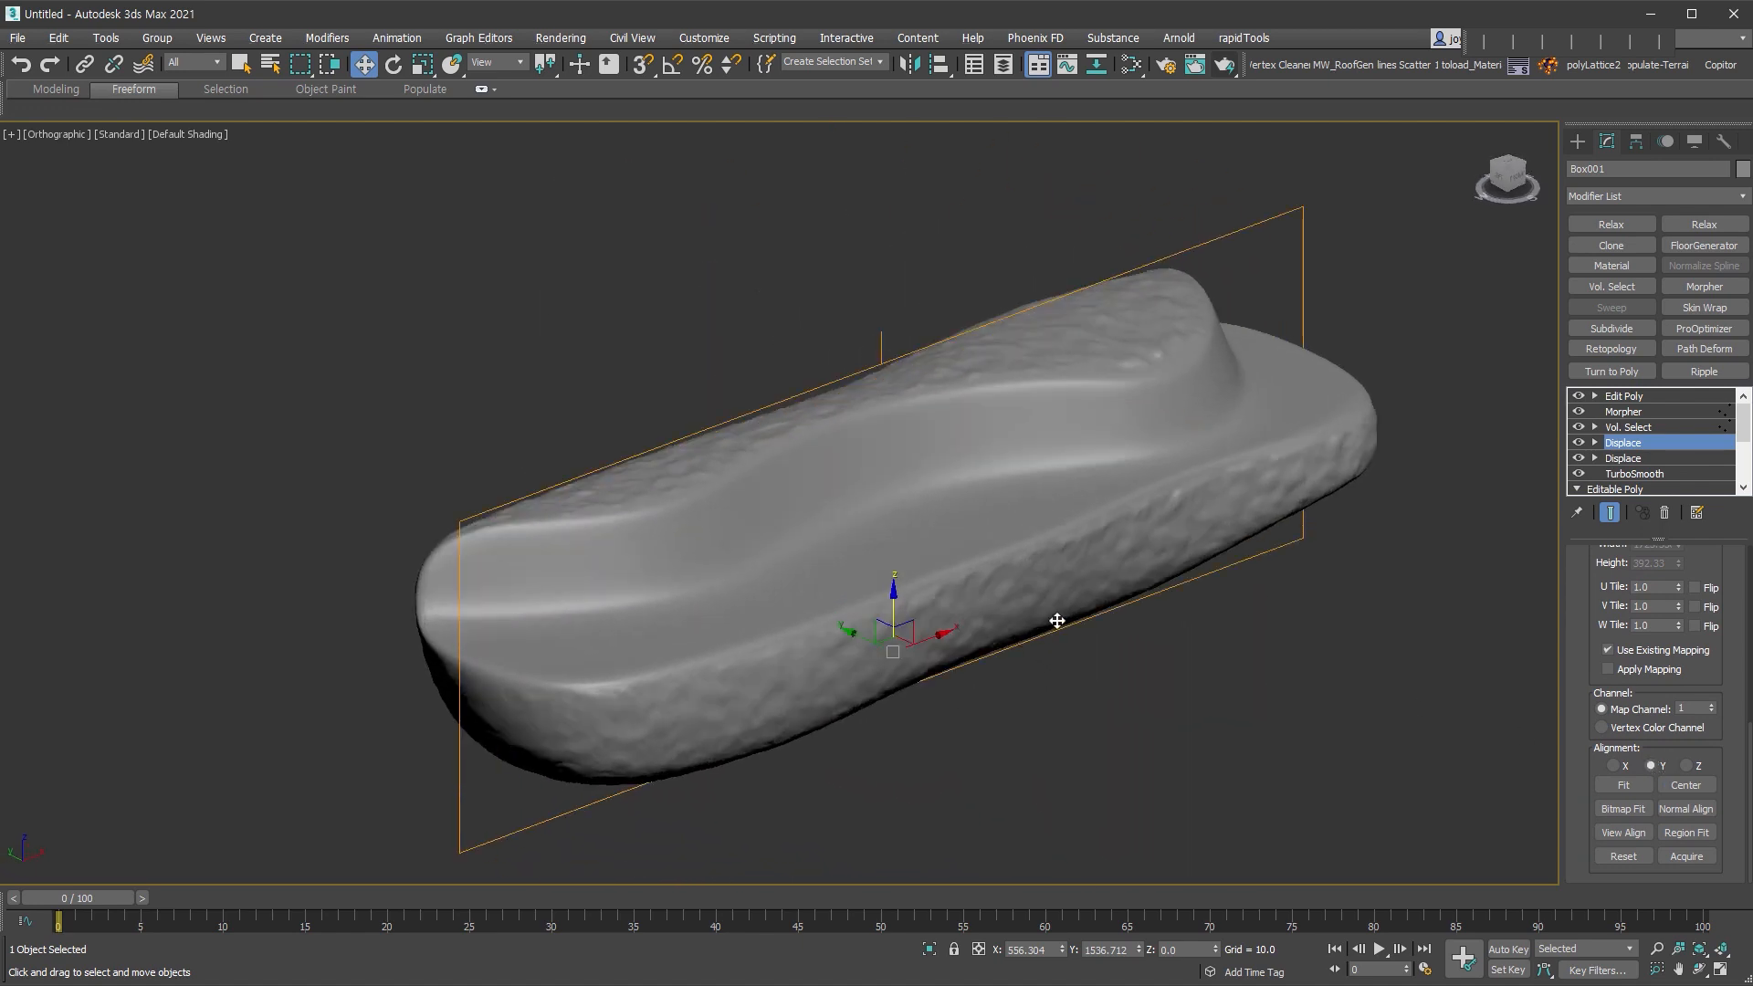
# - Set the upper Displace modifier's strength to 7 and check the rock from both sides
pyautogui.scroll(10, 1658, 694)
pyautogui.doubleClick(1685, 600)
pyautogui.write('7')
pyautogui.press('Return')
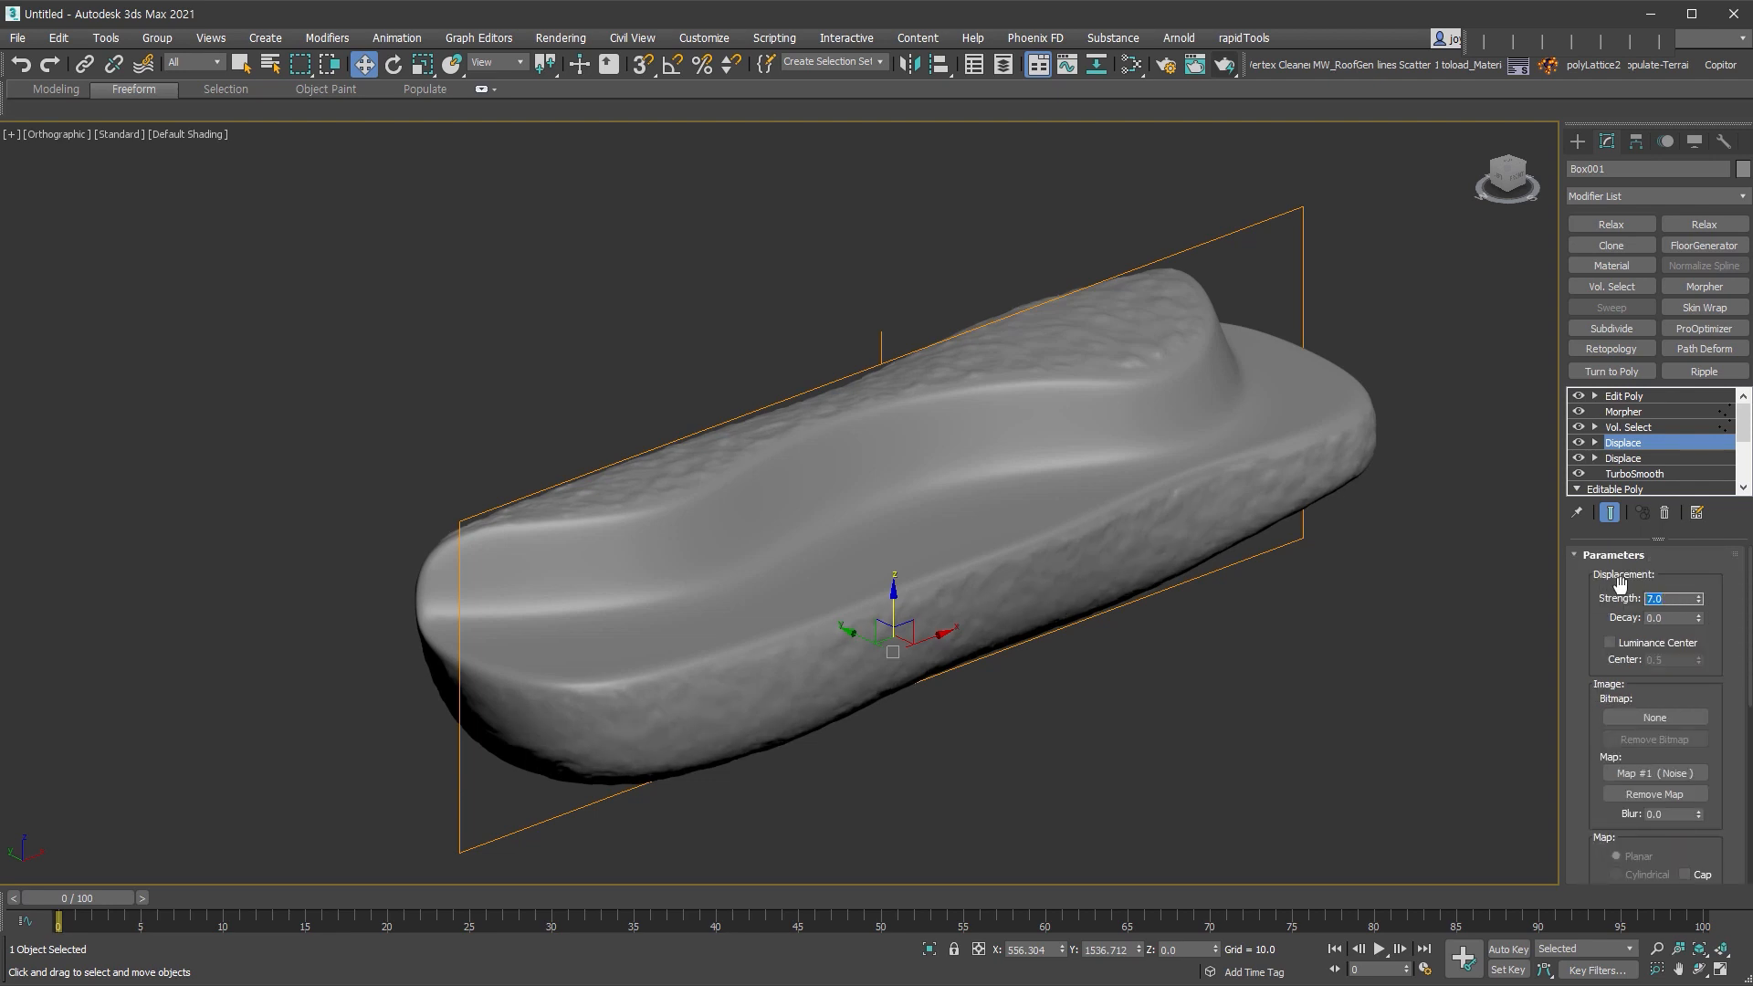
pyautogui.keyDown('alt'); pyautogui.moveTo(1379, 609); pyautogui.dragTo(1422, 600, button='middle'); pyautogui.keyUp('alt')
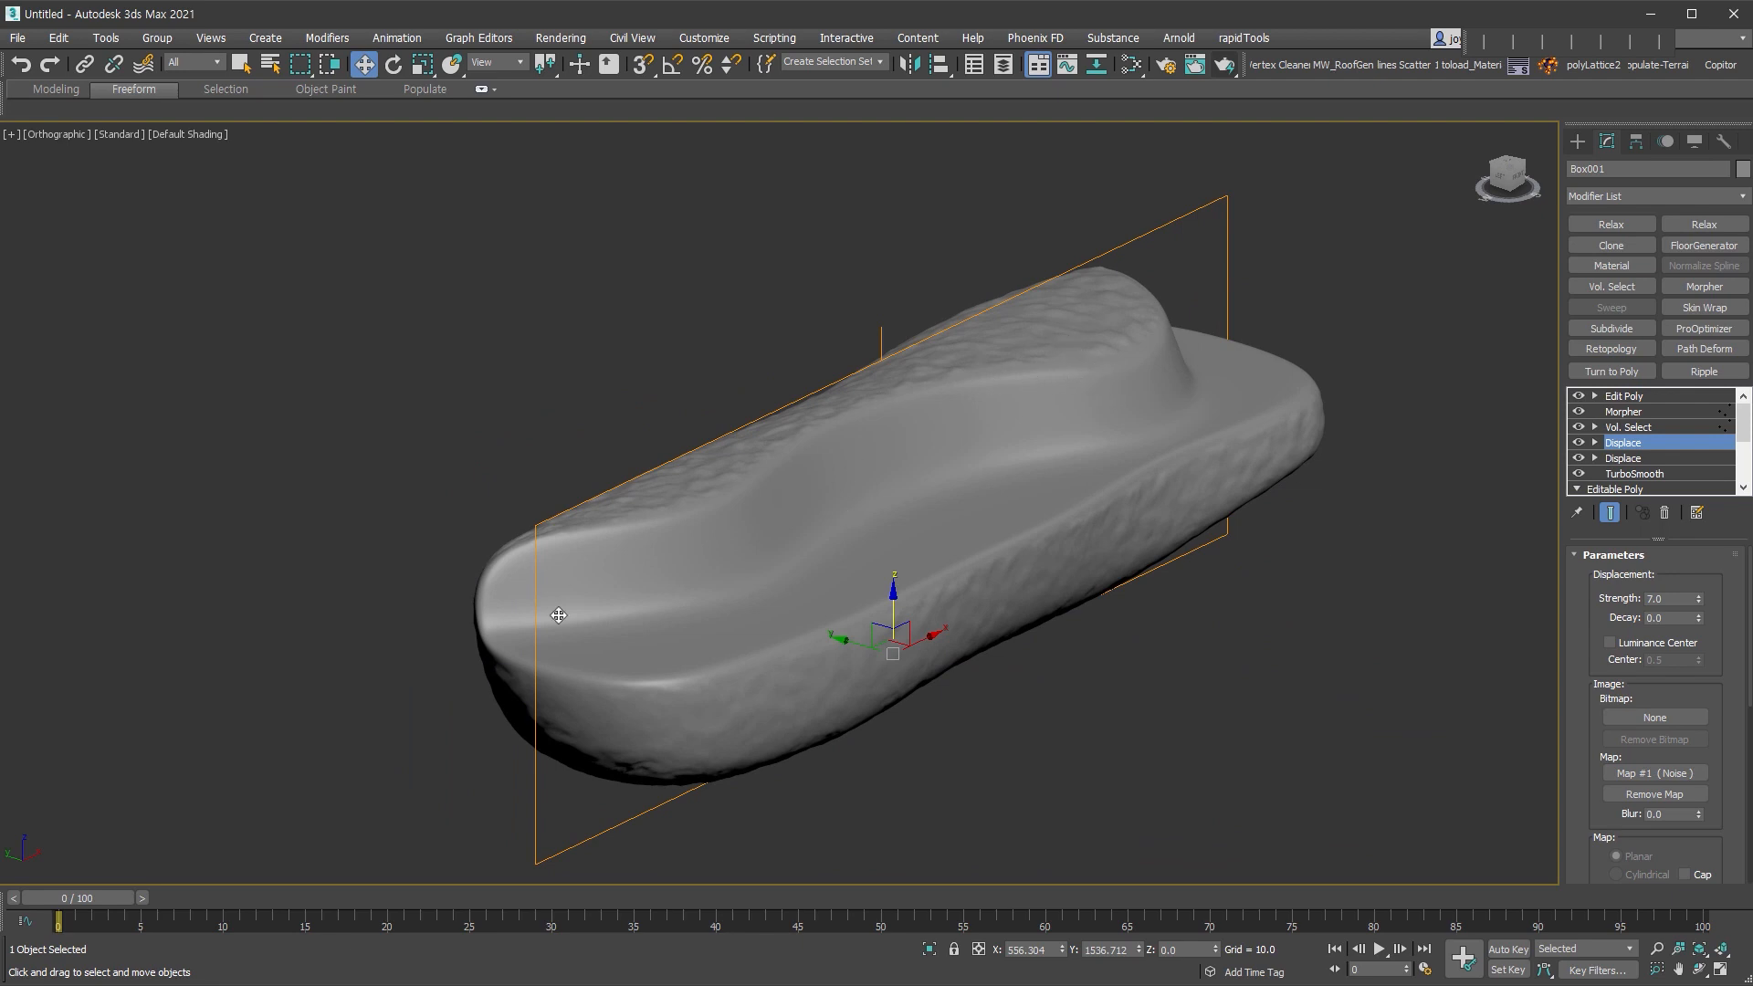
pyautogui.keyDown('alt'); pyautogui.moveTo(788, 568); pyautogui.dragTo(685, 423, button='middle'); pyautogui.keyUp('alt')
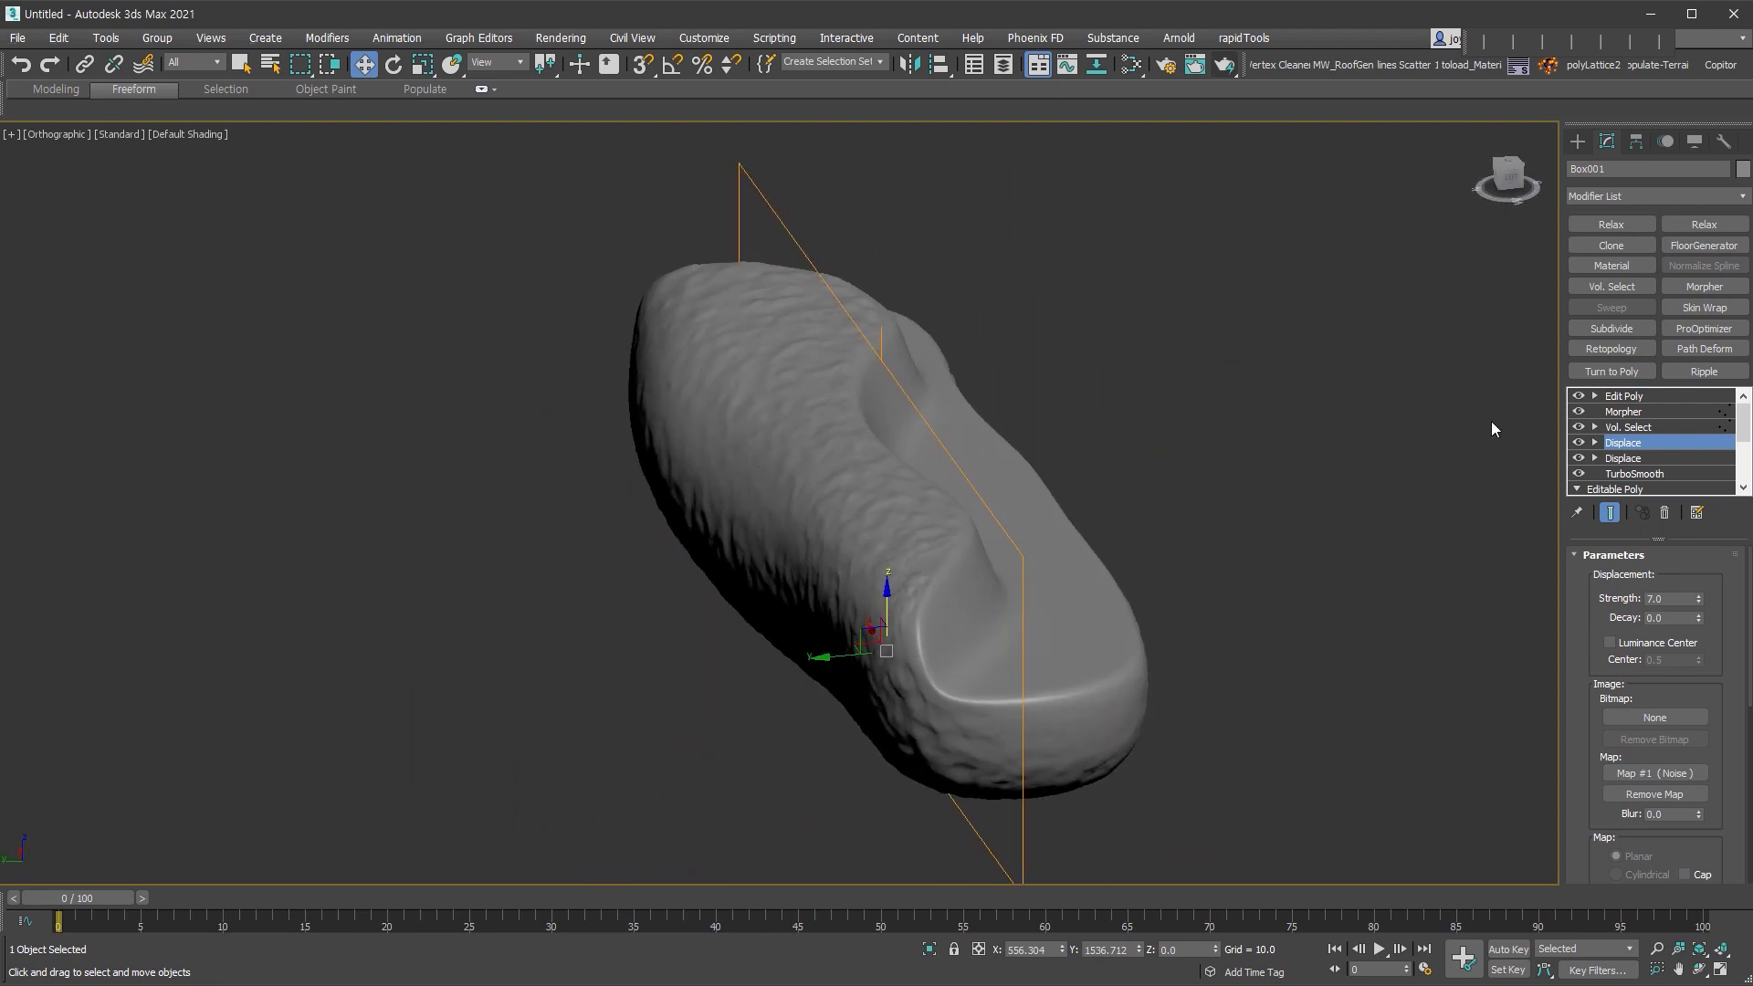
# - Add a UVW Map modifier above the Edit Poly with Box mapping and length, width and height of 1500
pyautogui.click(1624, 396)
pyautogui.keyDown('alt'); pyautogui.moveTo(1463, 516); pyautogui.dragTo(1181, 594, button='middle'); pyautogui.keyUp('alt')
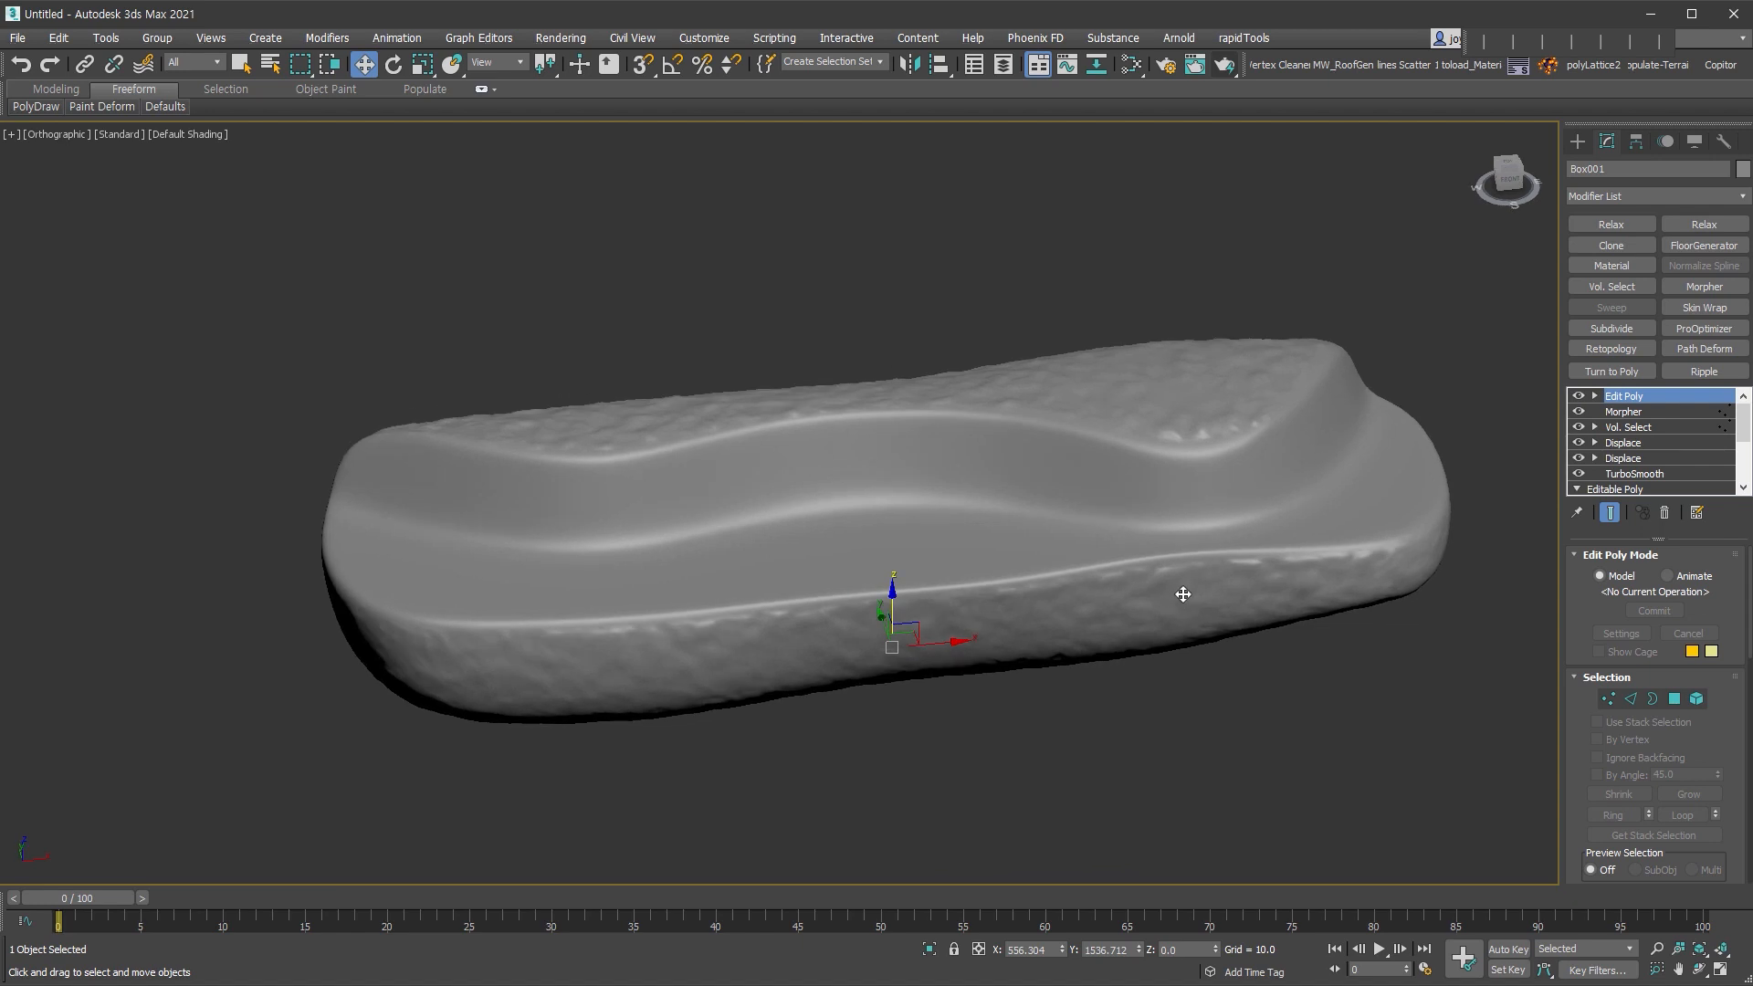
pyautogui.press('u')
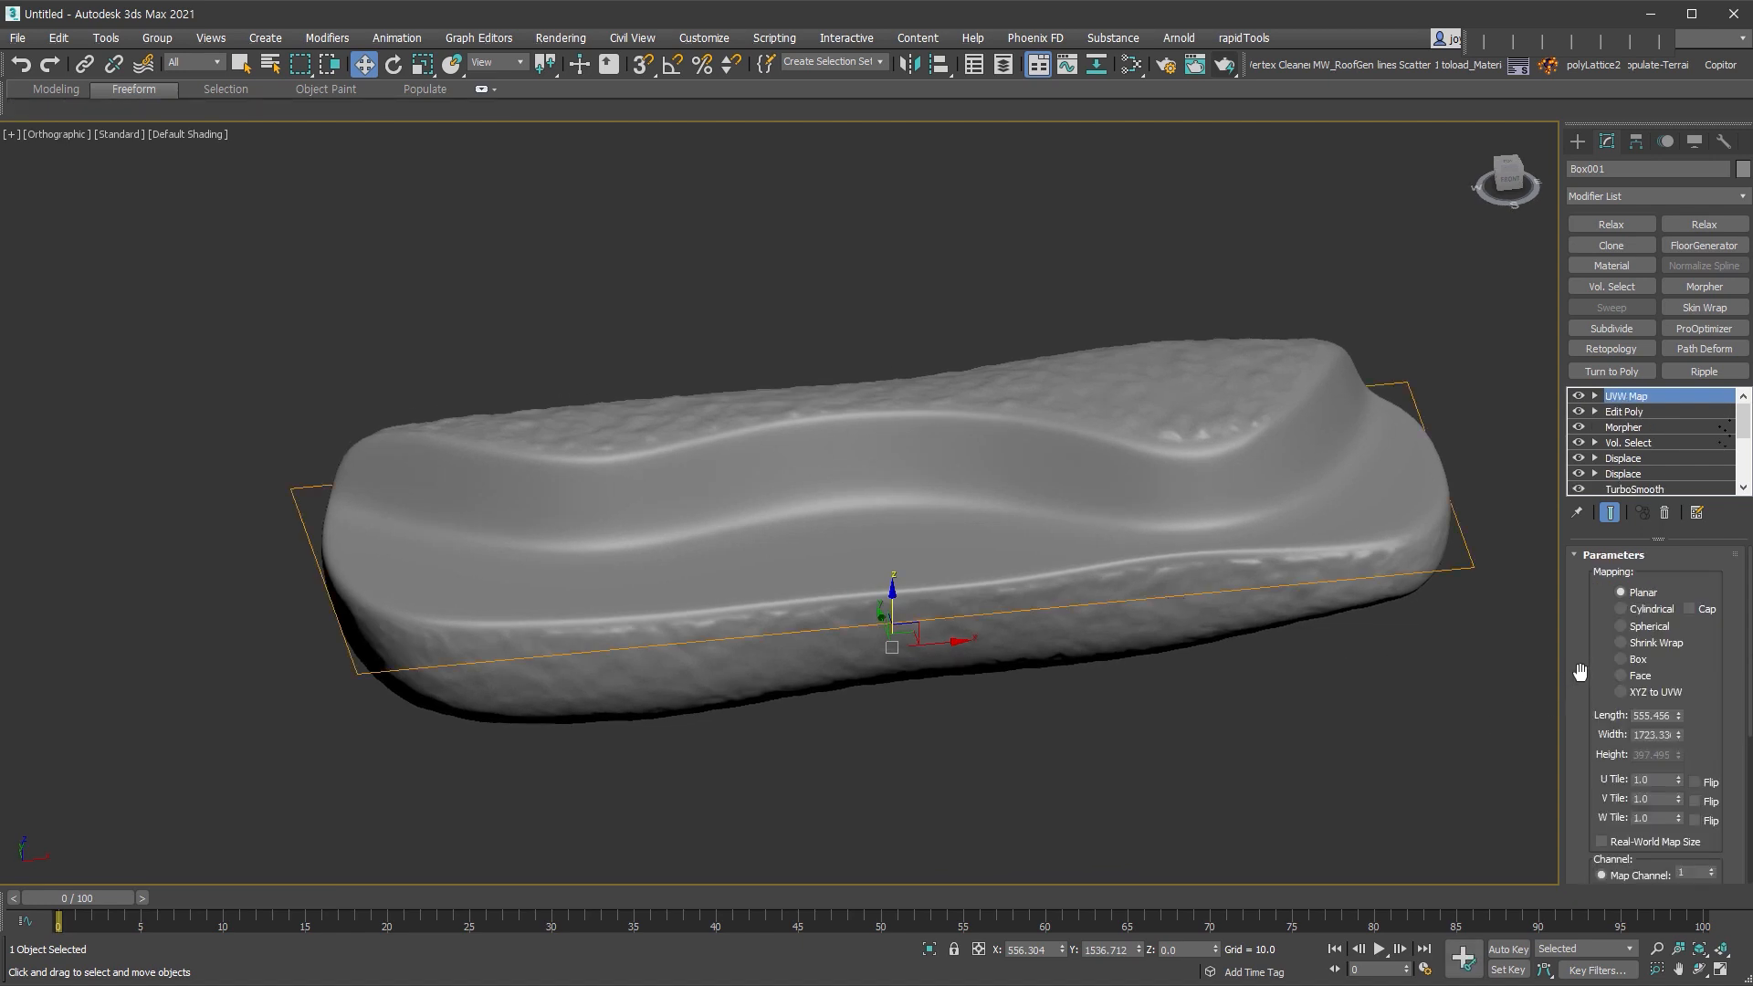
pyautogui.click(1639, 657)
pyautogui.doubleClick(1654, 716)
pyautogui.write('1500')
pyautogui.press('Tab')
pyautogui.write('1500')
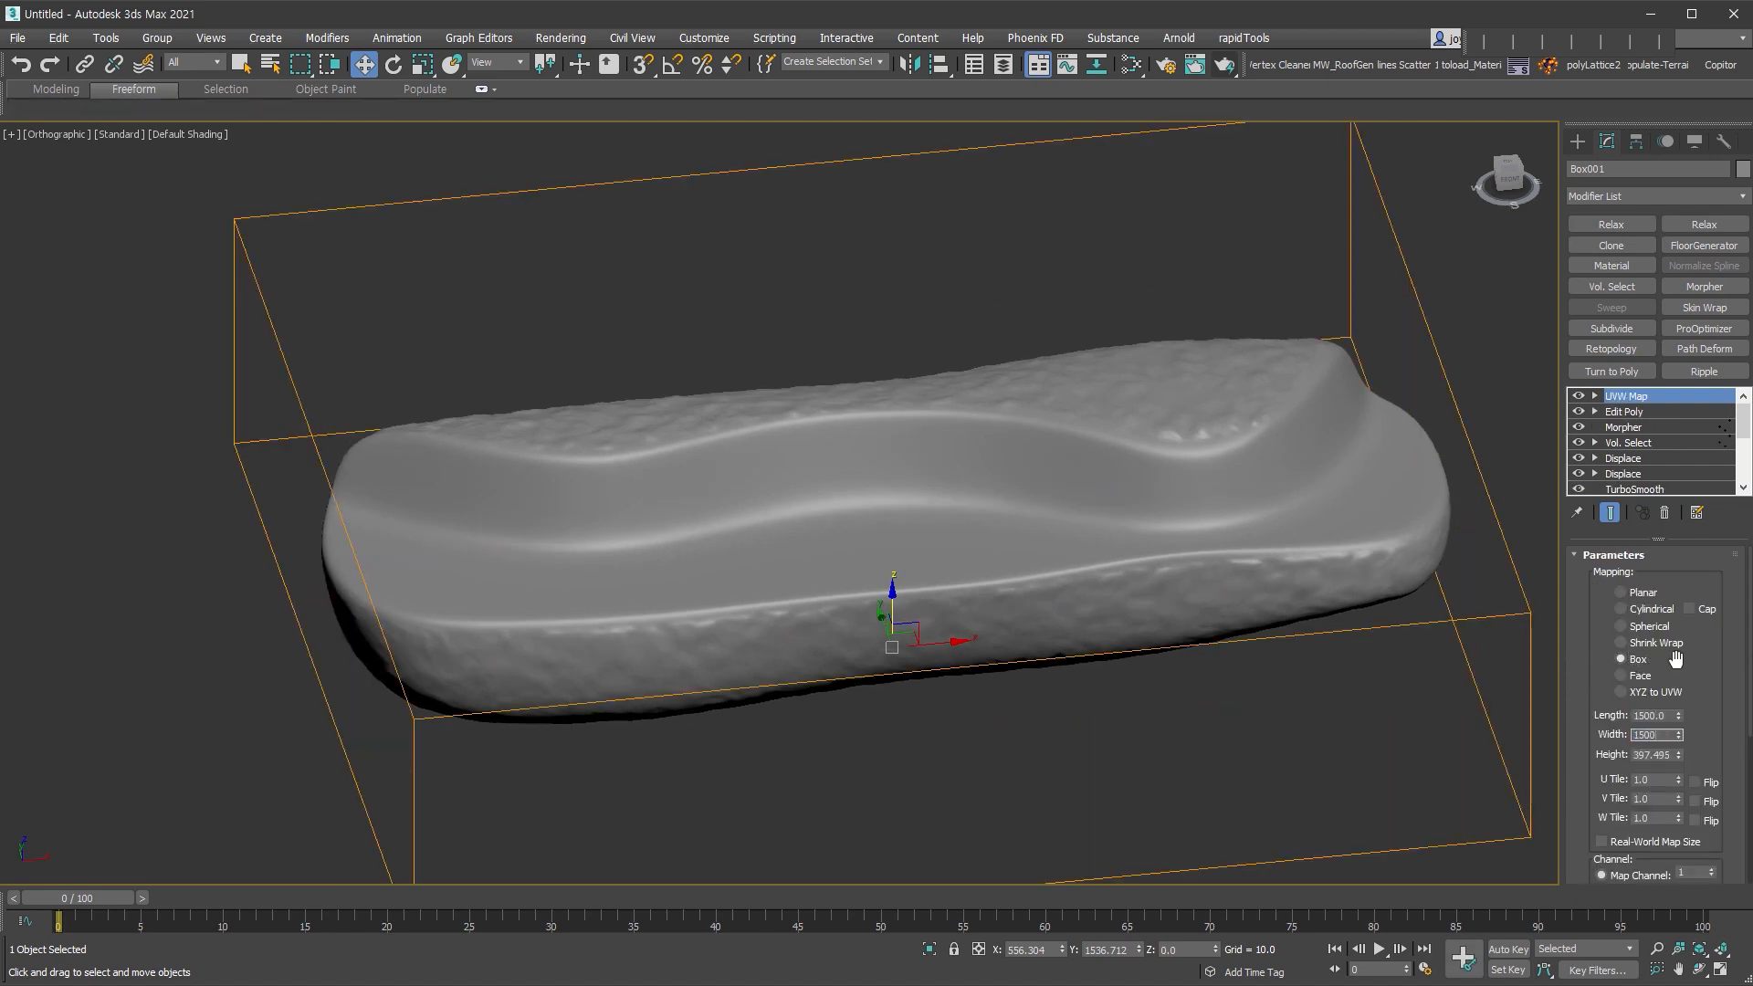
pyautogui.press('Return')
pyautogui.keyDown('alt'); pyautogui.moveTo(1111, 606); pyautogui.dragTo(1069, 554, button='middle'); pyautogui.keyUp('alt')
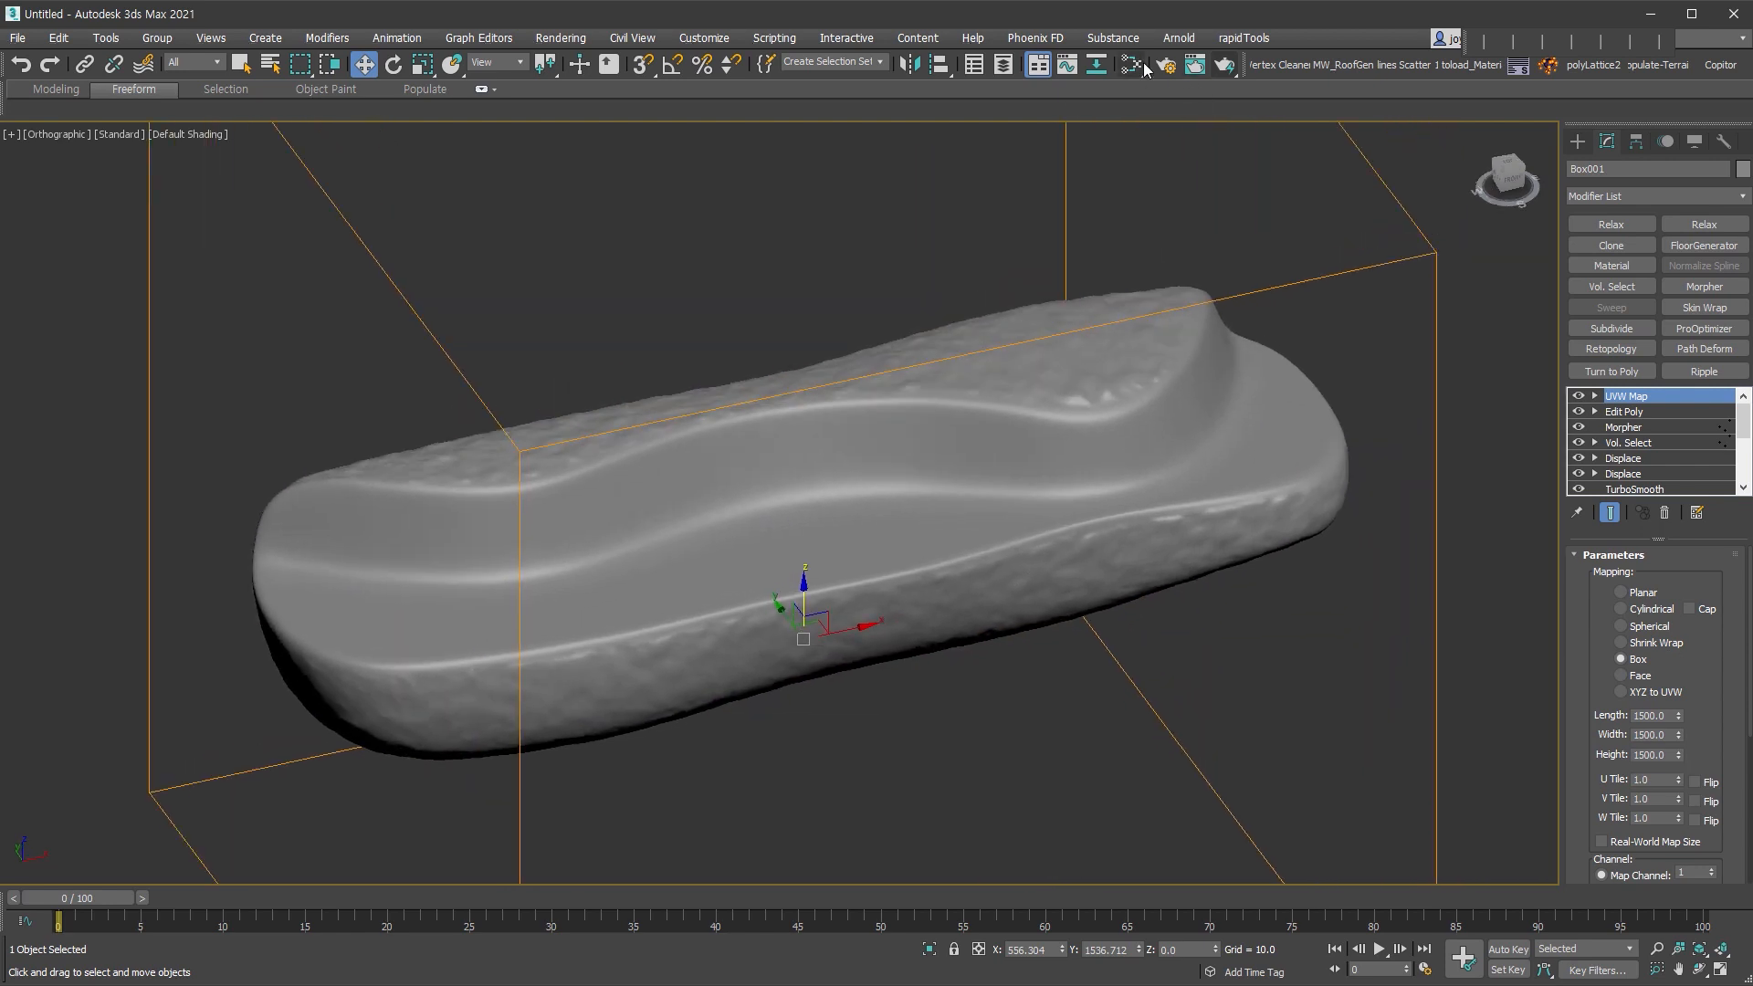
# - Create a new VRayMtl in an empty area of the Slate Material Editor view
pyautogui.click(1134, 65)
pyautogui.moveTo(461, 449); pyautogui.dragTo(438, 788, button='middle')
pyautogui.moveTo(437, 388); pyautogui.dragTo(433, 497, button='middle')
pyautogui.moveTo(216, 545); pyautogui.dragTo(216, 547)
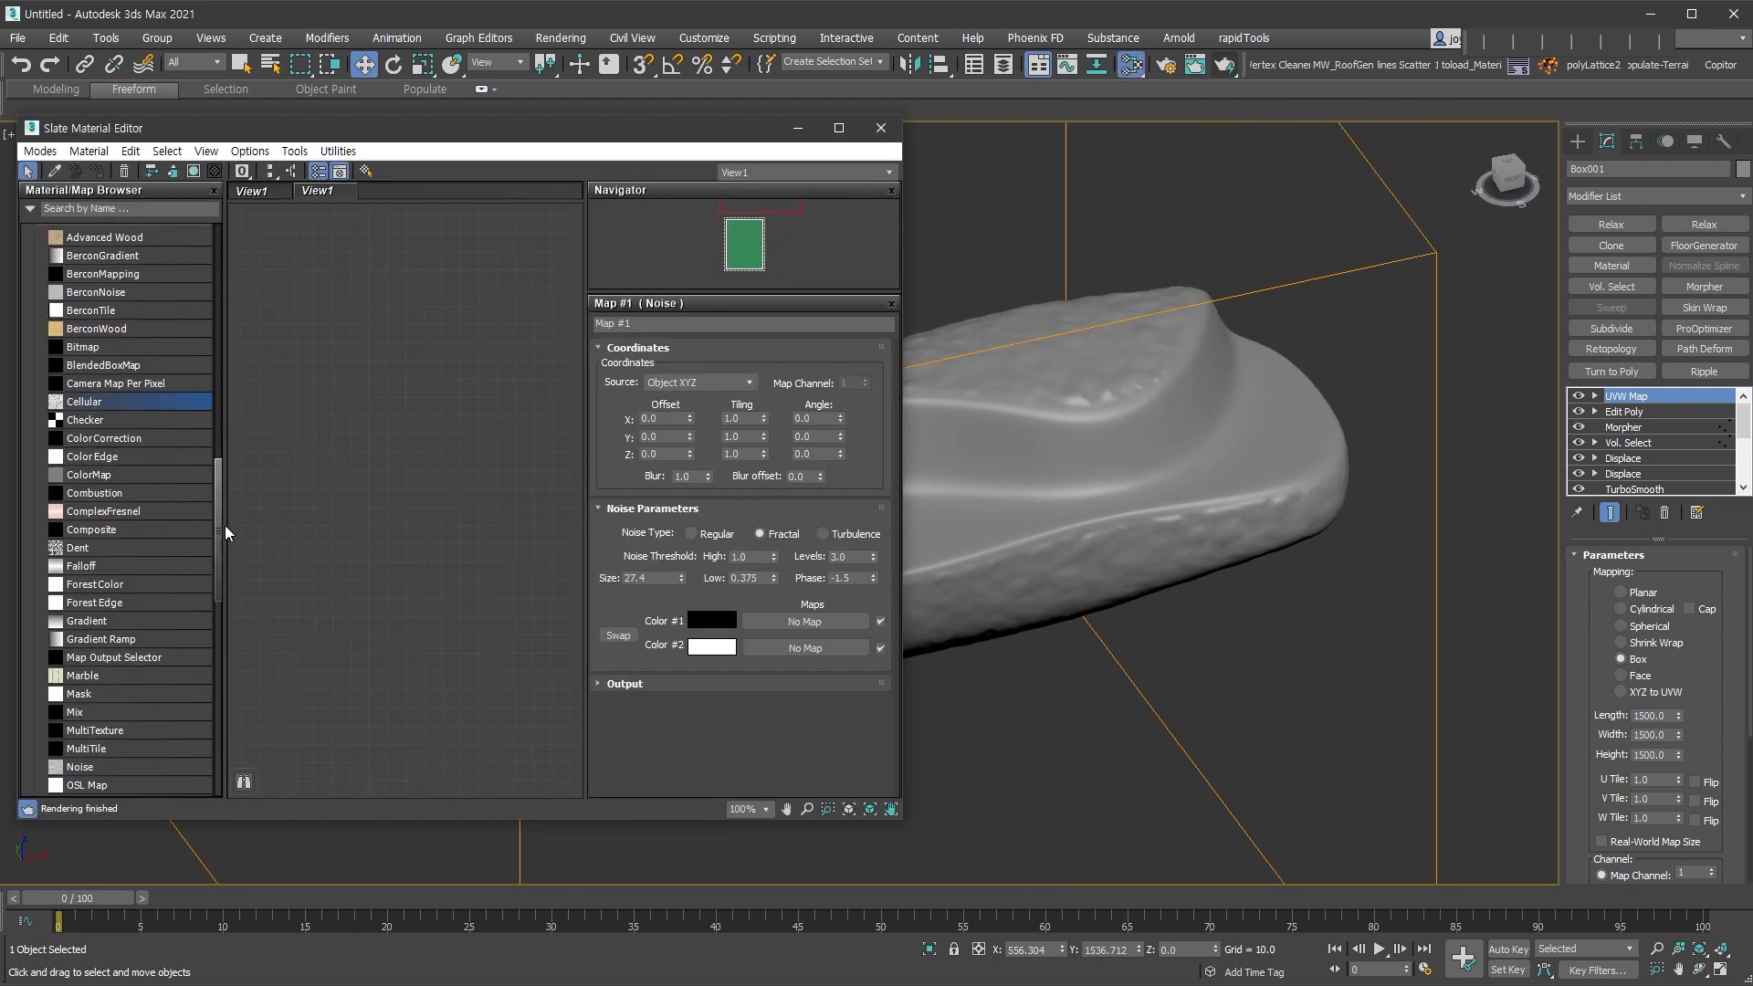
pyautogui.scroll(15, 196, 521)
pyautogui.moveTo(502, 408); pyautogui.dragTo(502, 409)
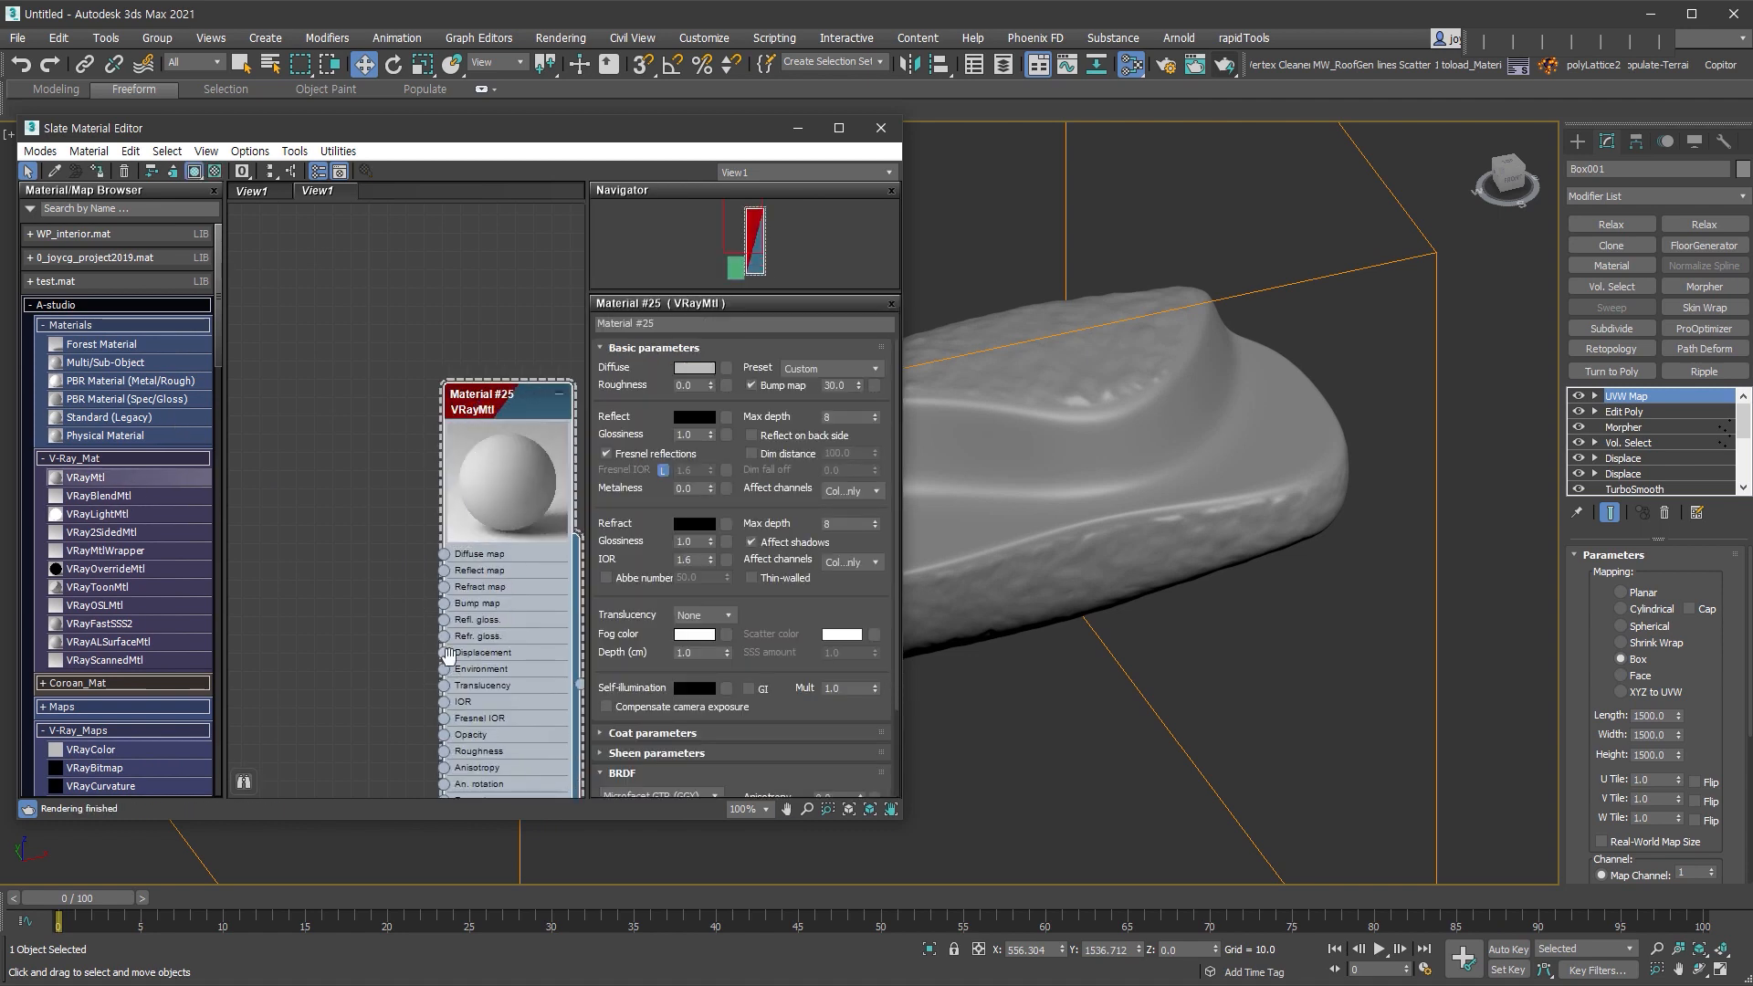
pyautogui.scroll(-2, 478, 420)
pyautogui.moveTo(296, 689); pyautogui.dragTo(340, 645, button='middle')
pyautogui.moveTo(339, 644); pyautogui.dragTo(348, 891)
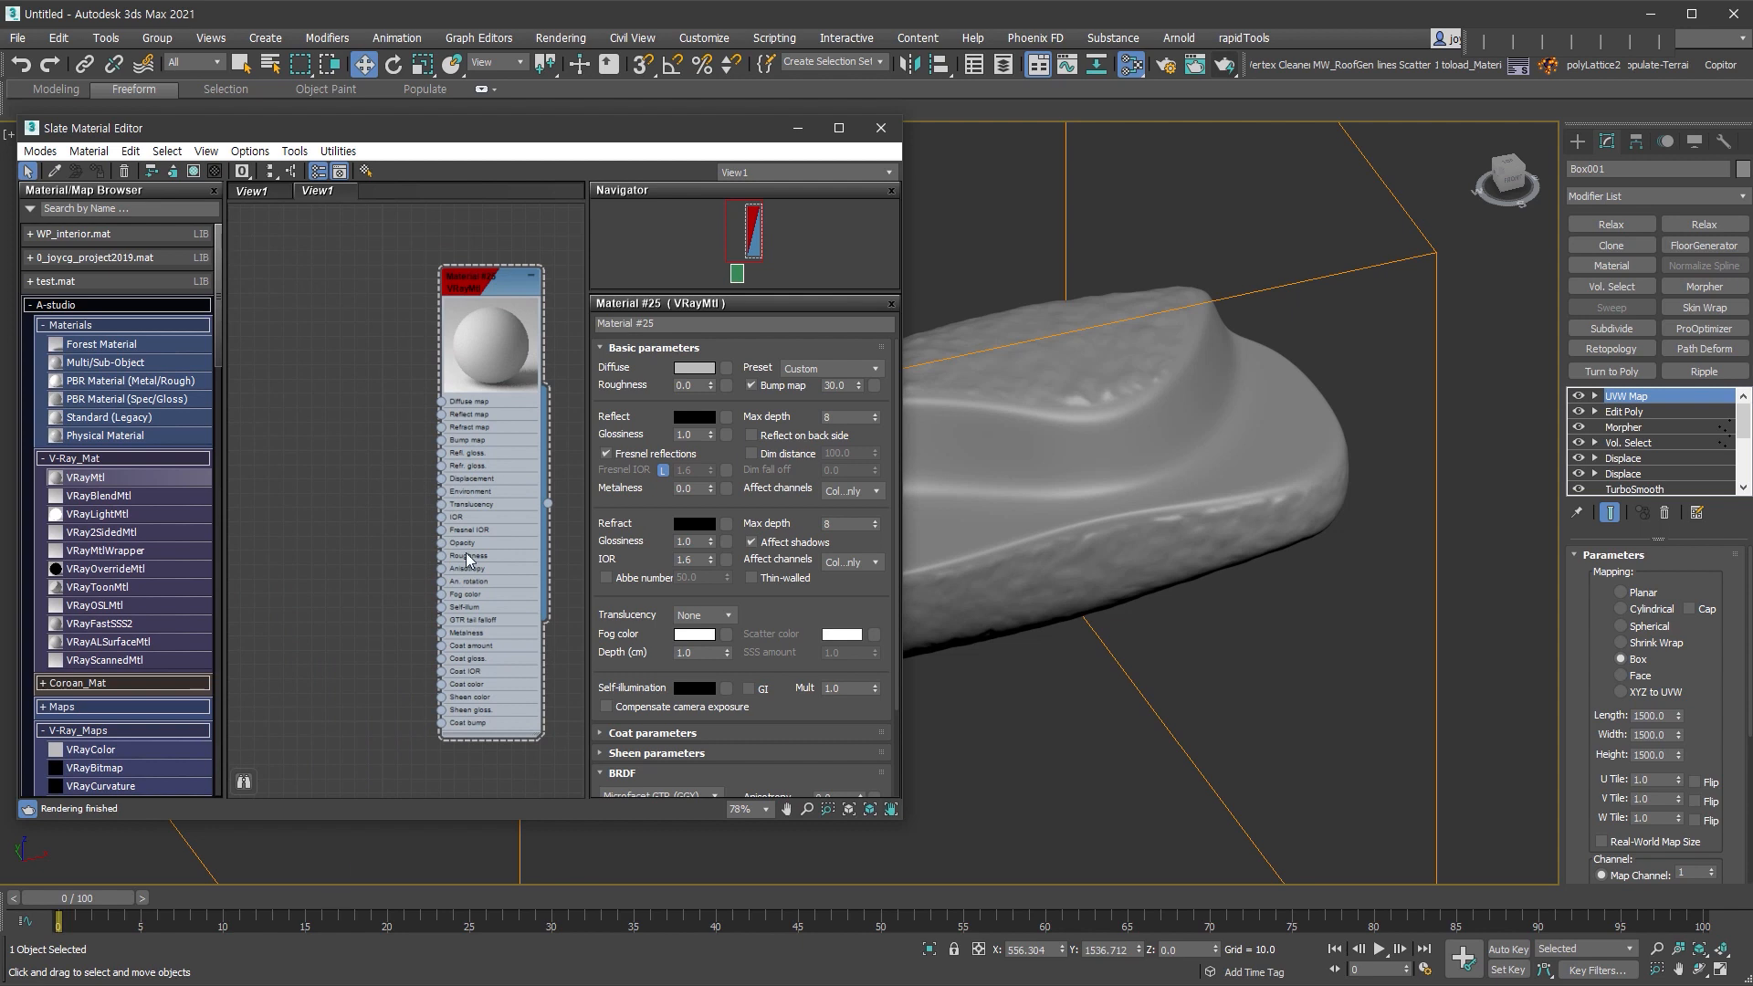
# - Add a VRayBitmap with Rough-rockface1_Base_Color.png and connect it to the VRayMtl's diffuse map
pyautogui.scroll(-6, 126, 583)
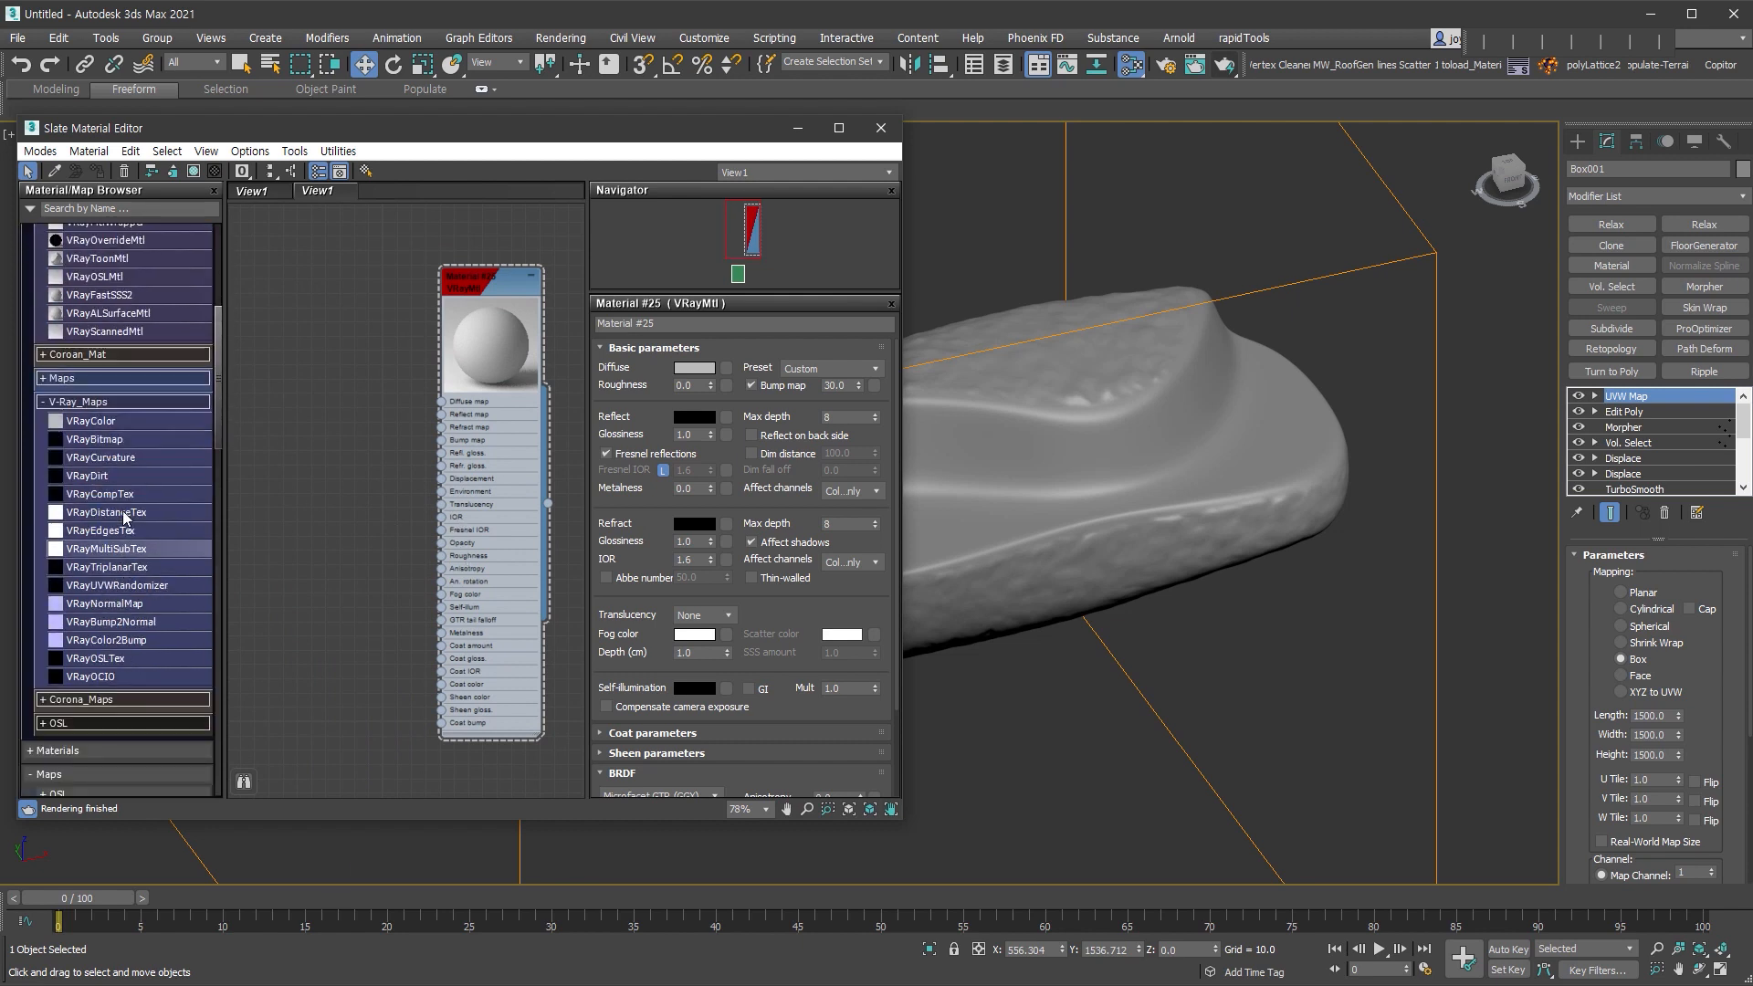
pyautogui.moveTo(98, 441); pyautogui.dragTo(356, 366)
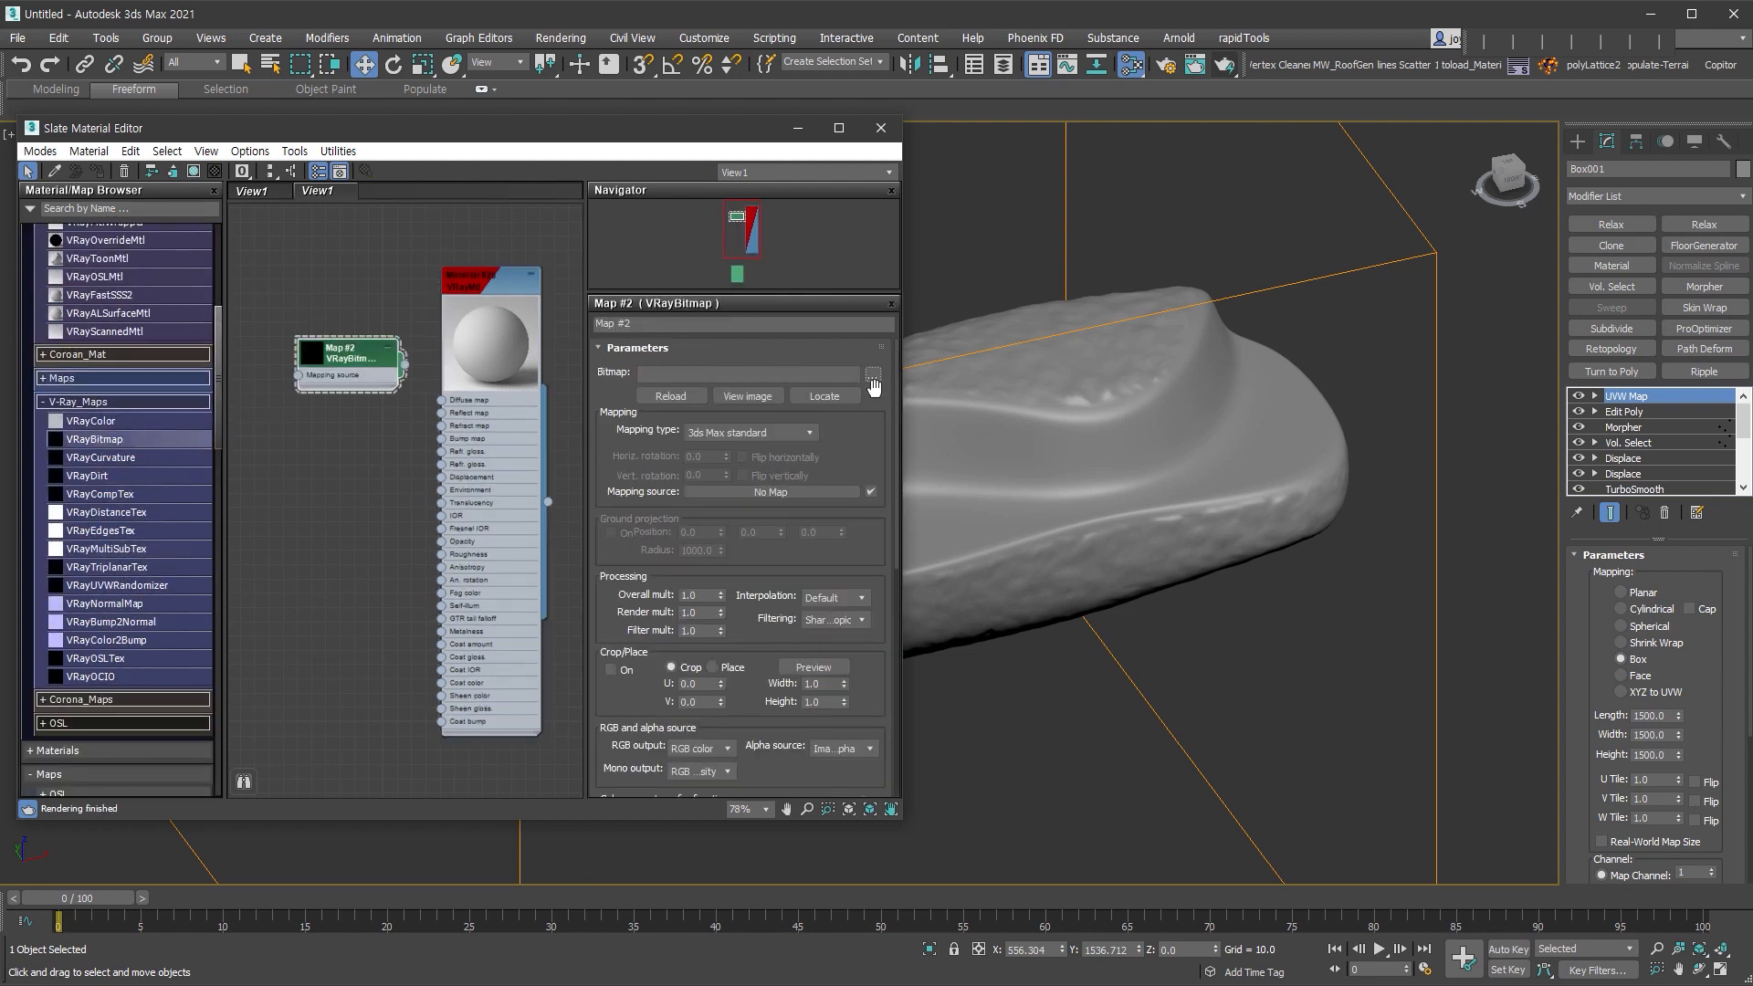
pyautogui.click(873, 375)
pyautogui.click(255, 203)
pyautogui.click(258, 217)
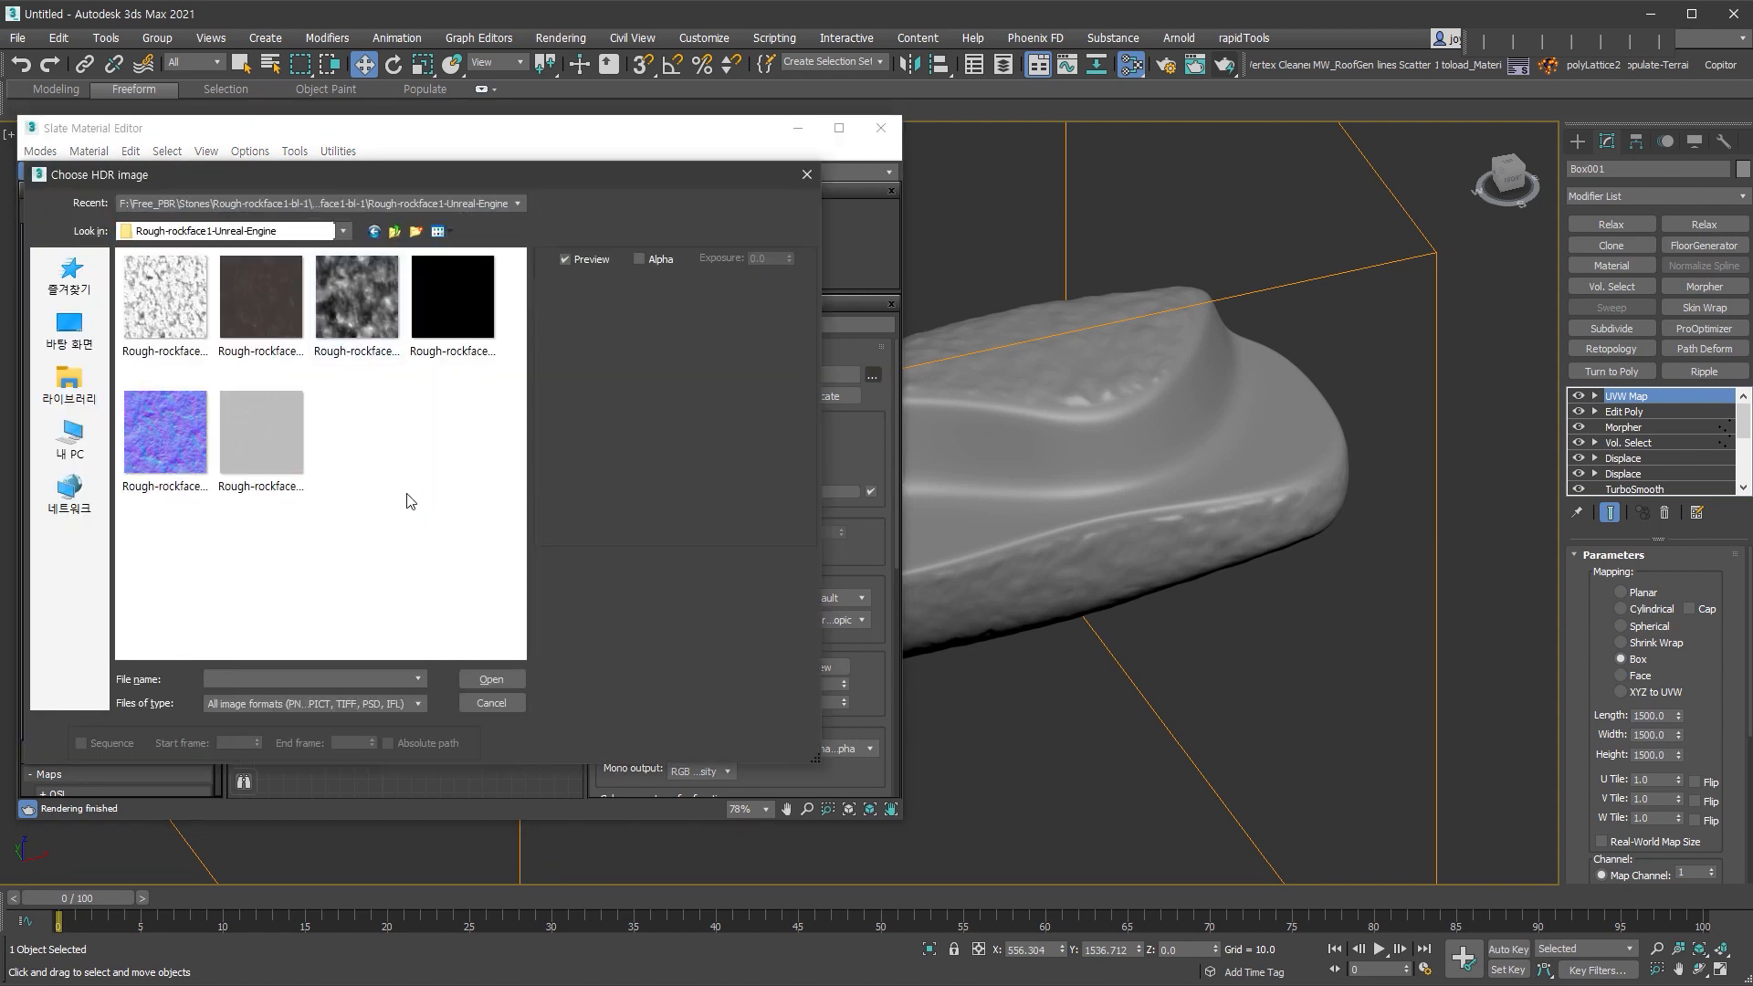
pyautogui.click(261, 285)
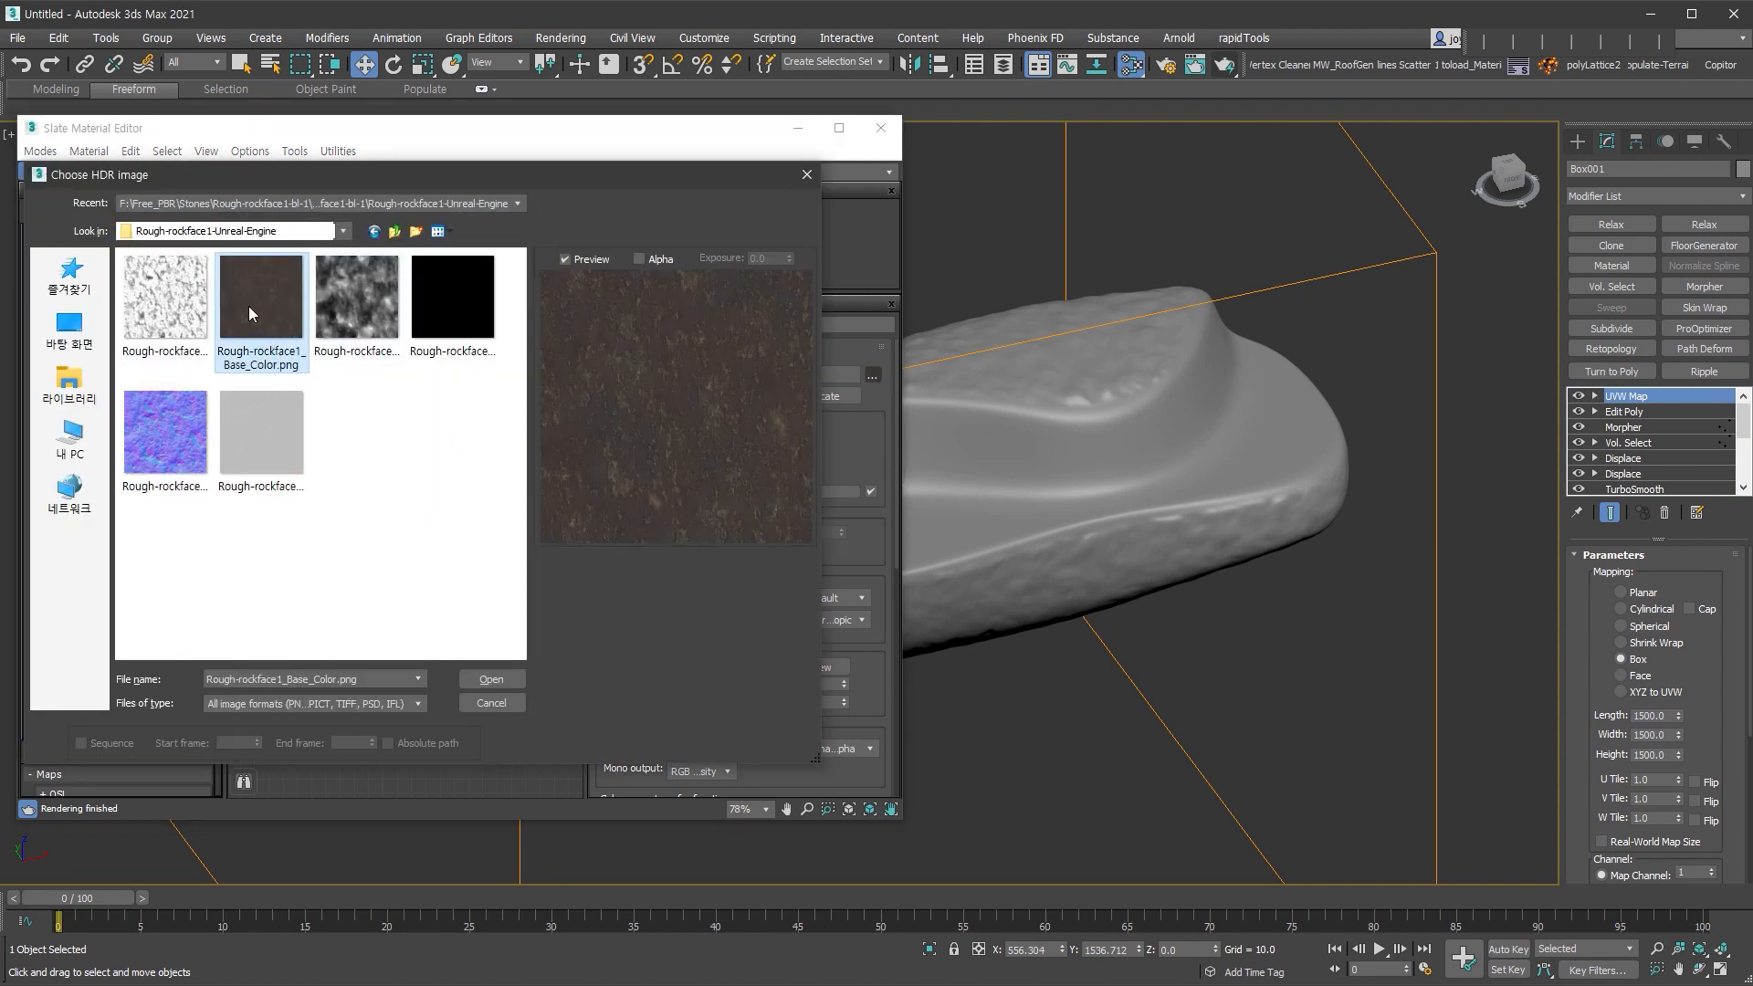
pyautogui.doubleClick(251, 305)
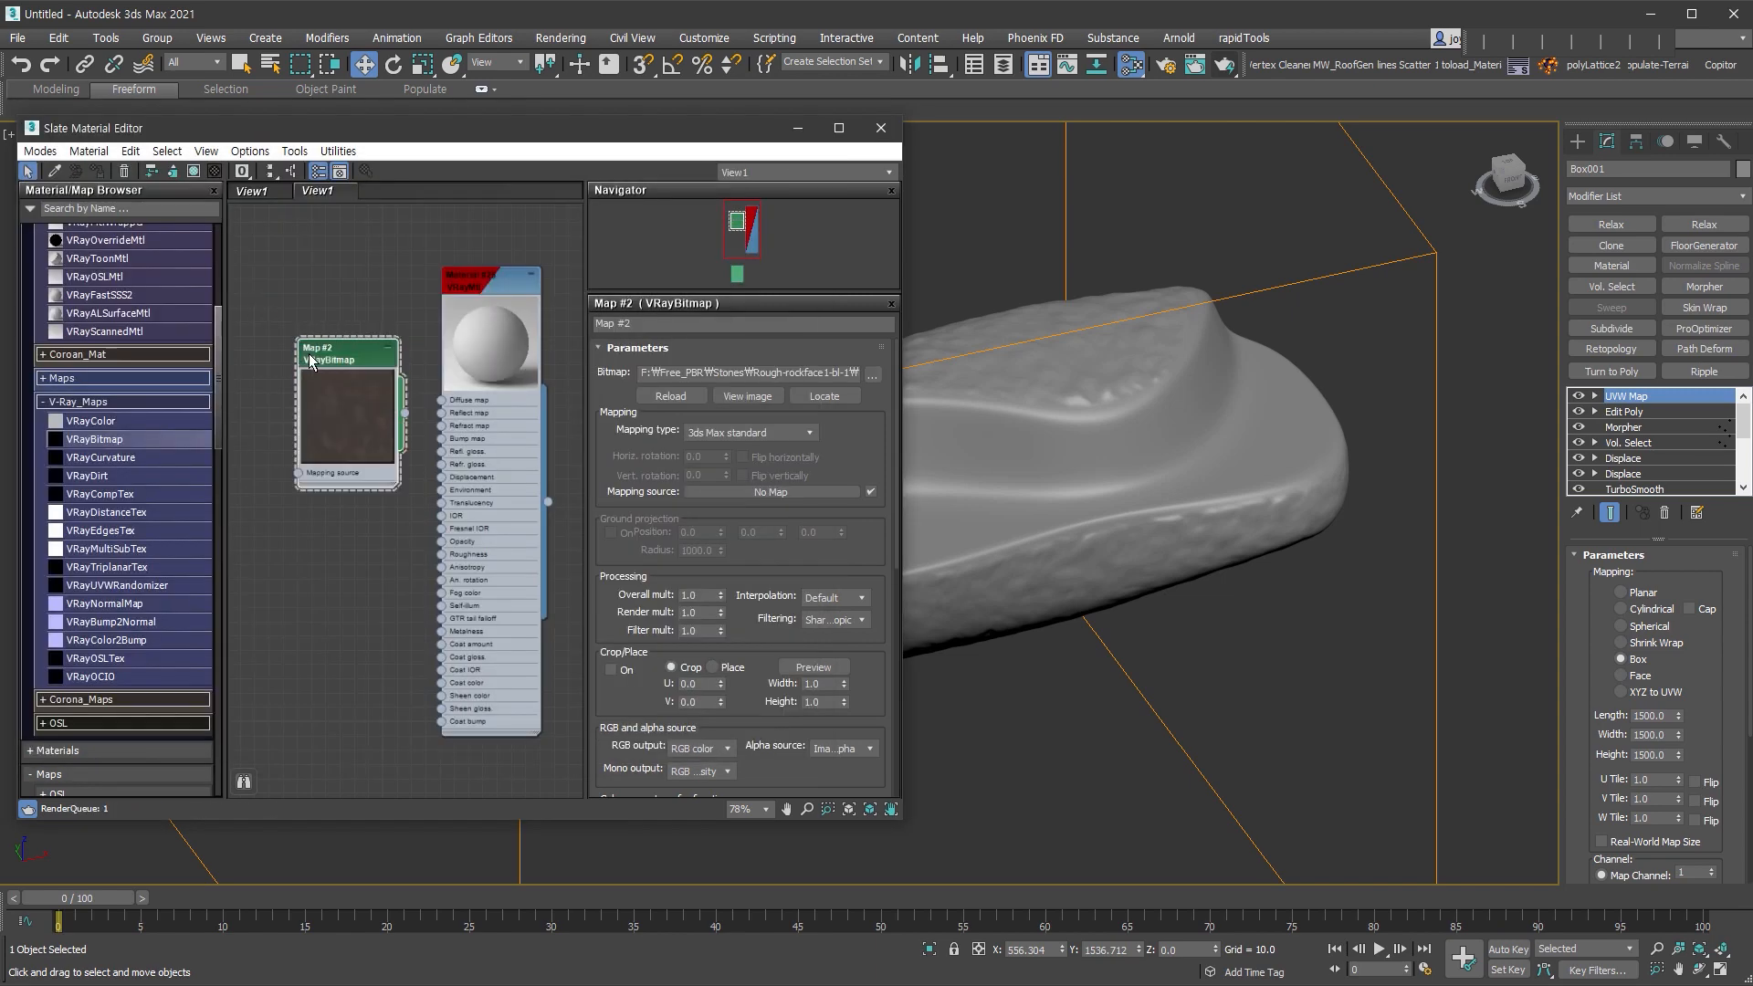
pyautogui.moveTo(310, 362); pyautogui.dragTo(268, 304)
pyautogui.moveTo(361, 356); pyautogui.dragTo(445, 402)
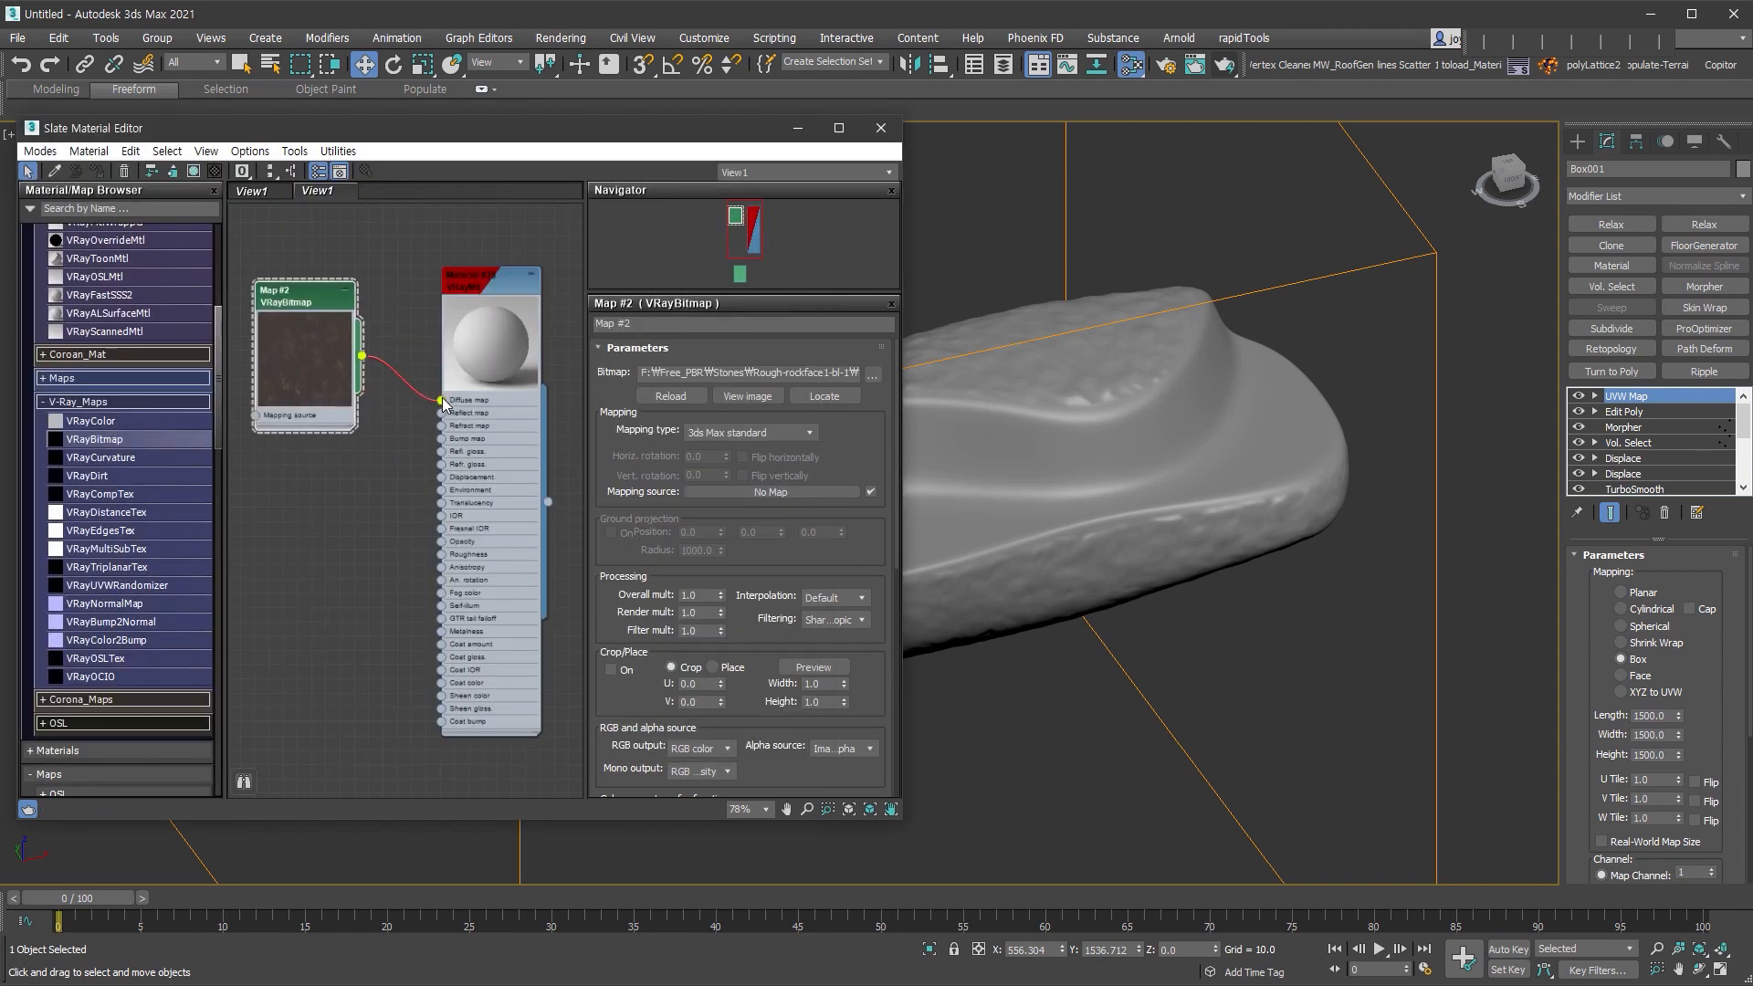
pyautogui.keyDown('shift'); pyautogui.moveTo(314, 327); pyautogui.dragTo(314, 509); pyautogui.keyUp('shift')
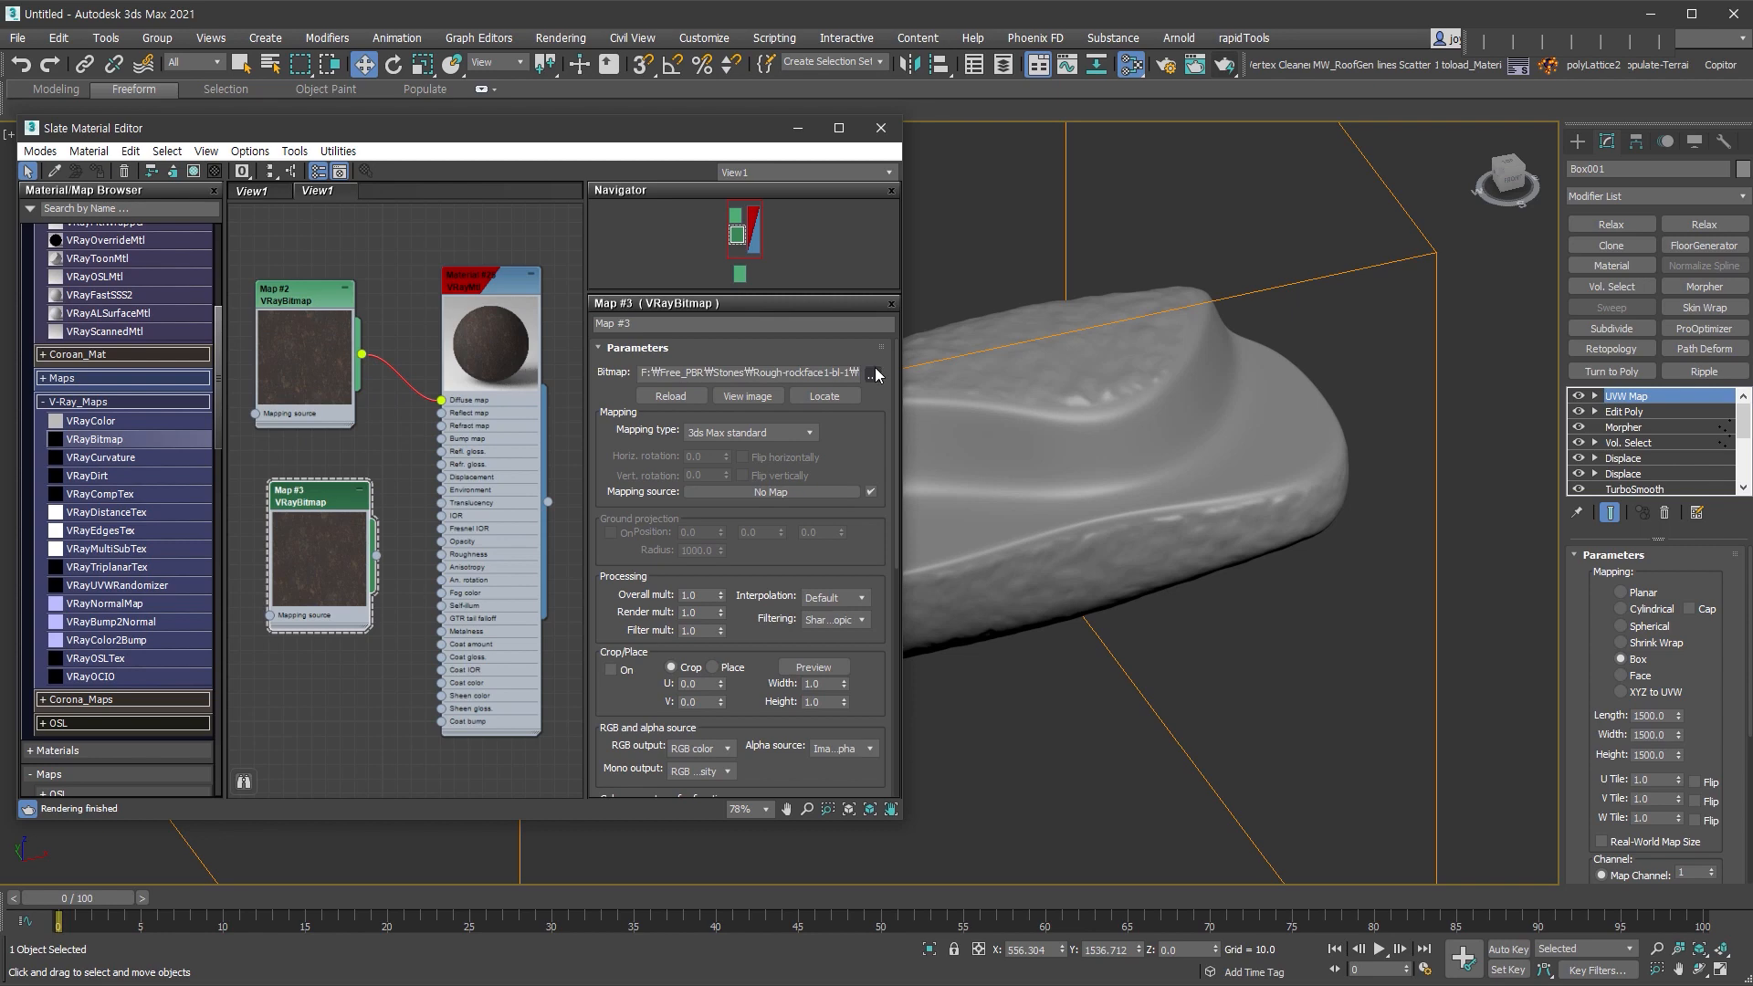
pyautogui.click(873, 373)
pyautogui.click(165, 297)
pyautogui.click(246, 299)
pyautogui.click(368, 310)
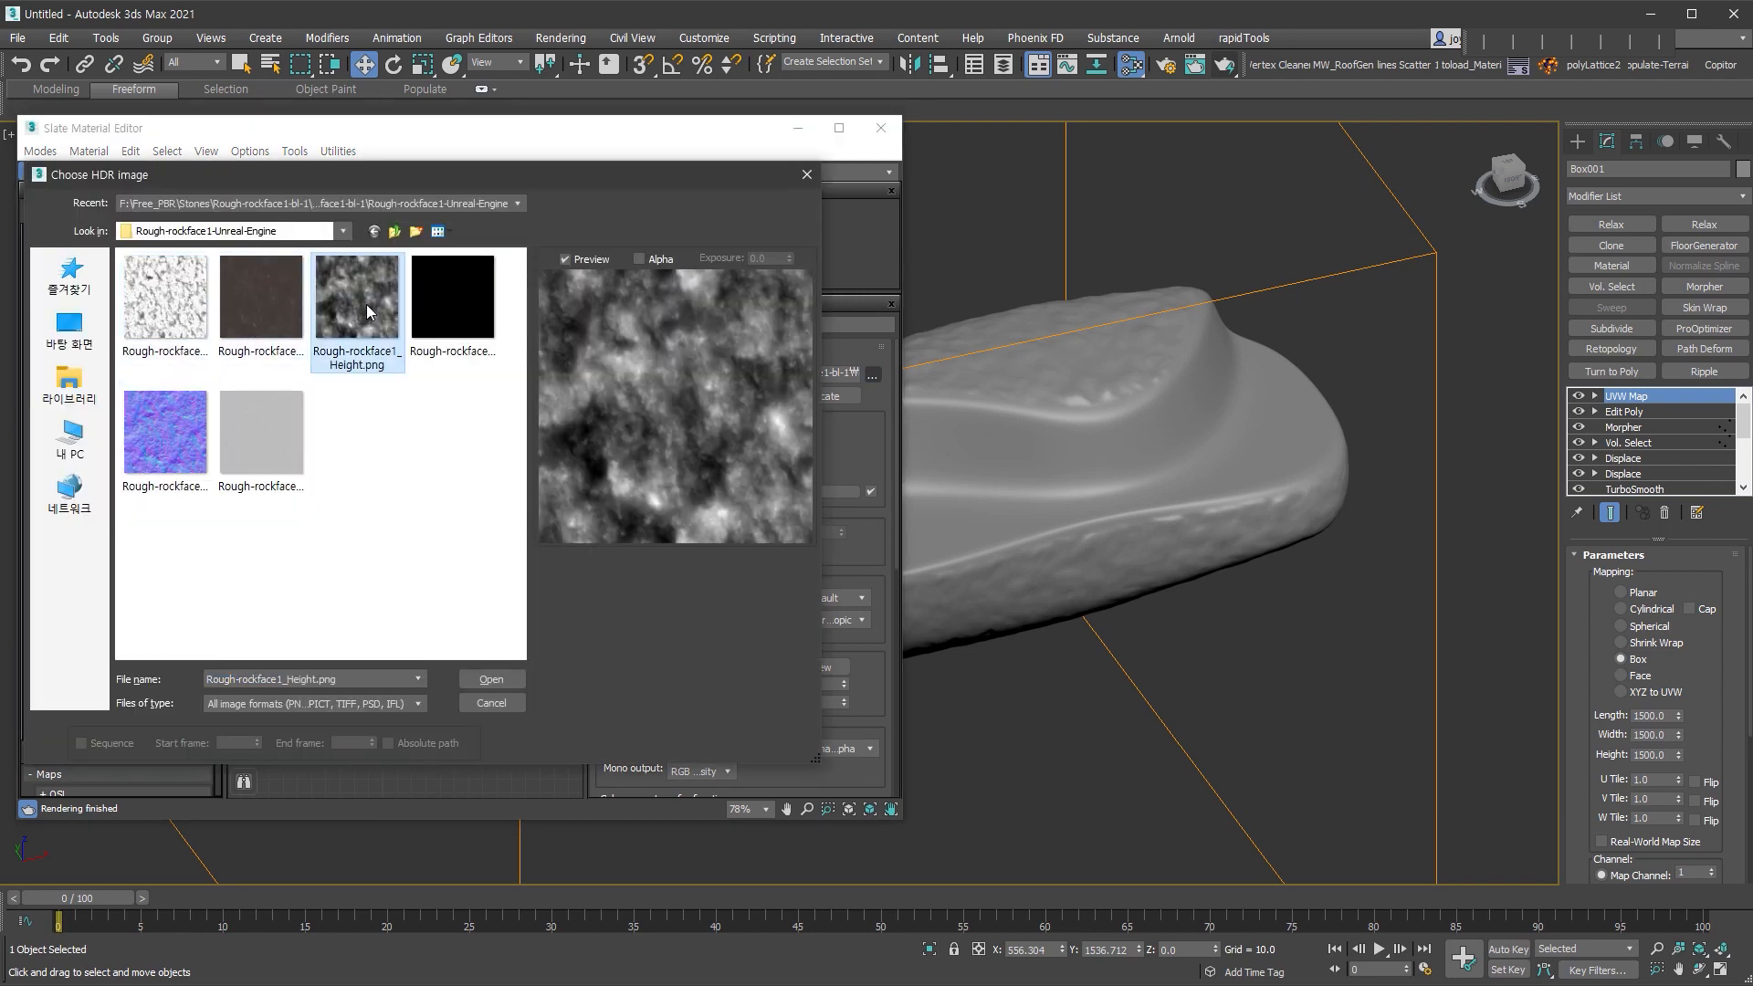
# - Replace the diffuse bitmap's image with Rock030_4K_Color.jpg from the Rock030_4K-JPG folder
pyautogui.click(373, 231)
pyautogui.click(271, 300)
pyautogui.click(394, 233)
pyautogui.doubleClick(194, 298)
pyautogui.click(262, 298)
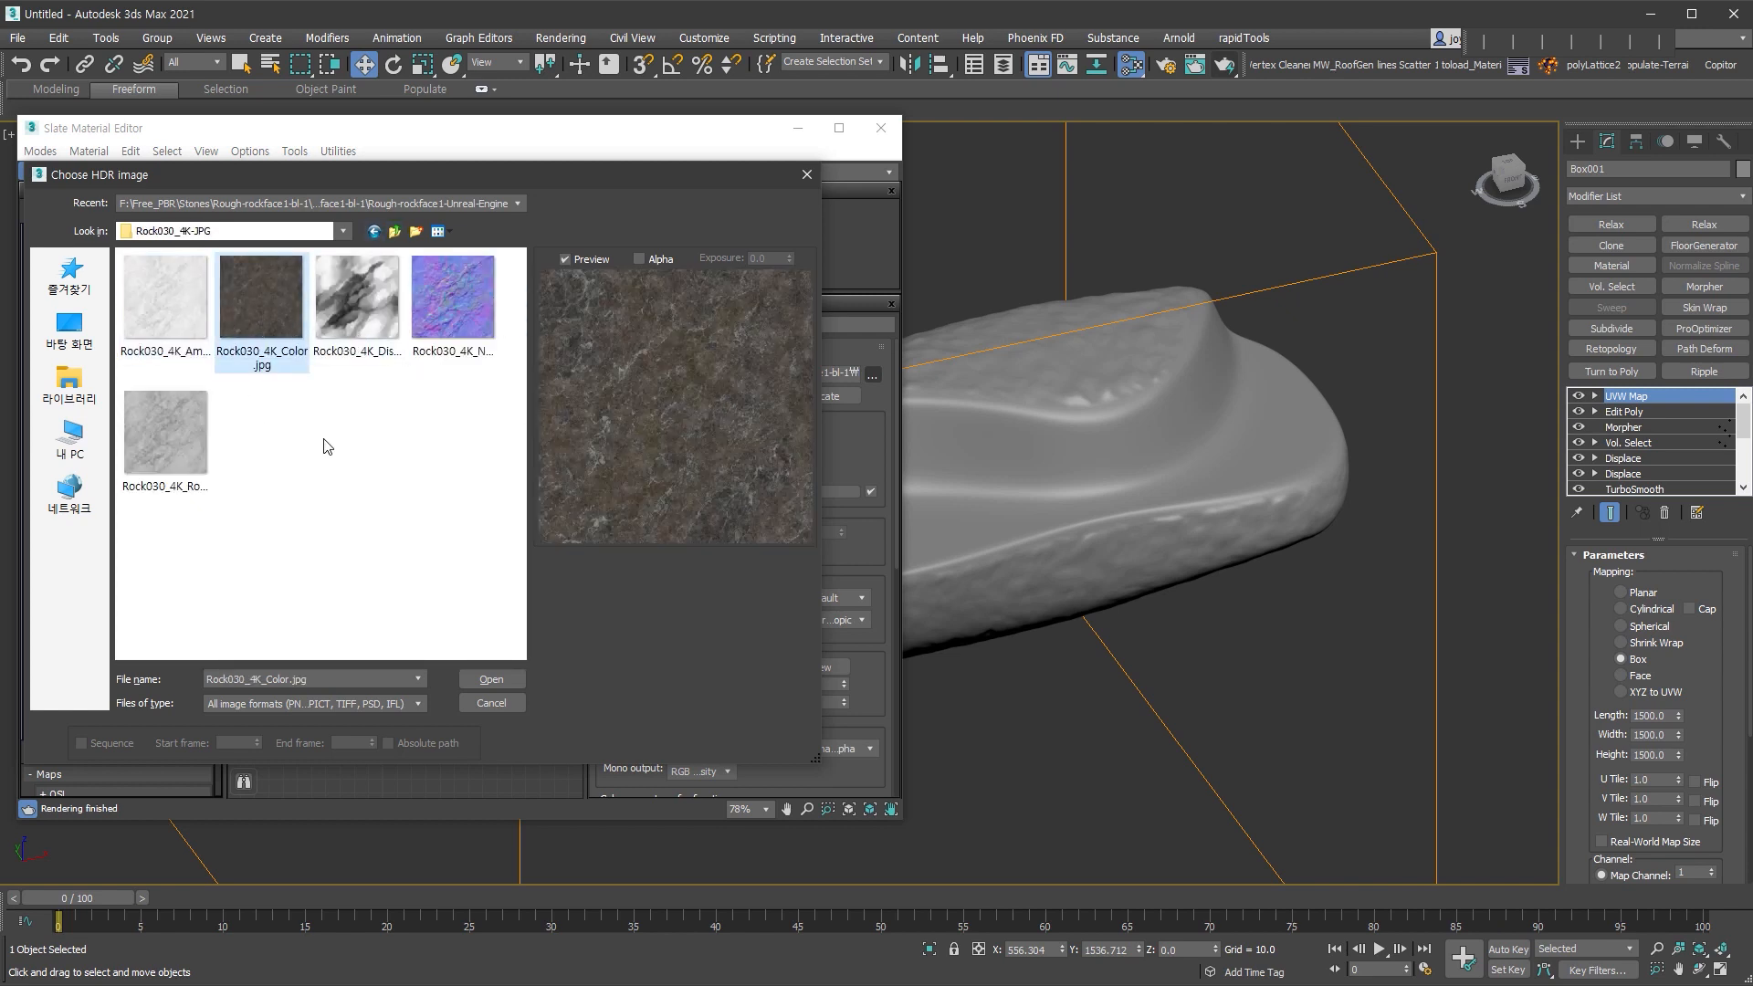
pyautogui.doubleClick(284, 354)
pyautogui.doubleClick(294, 501)
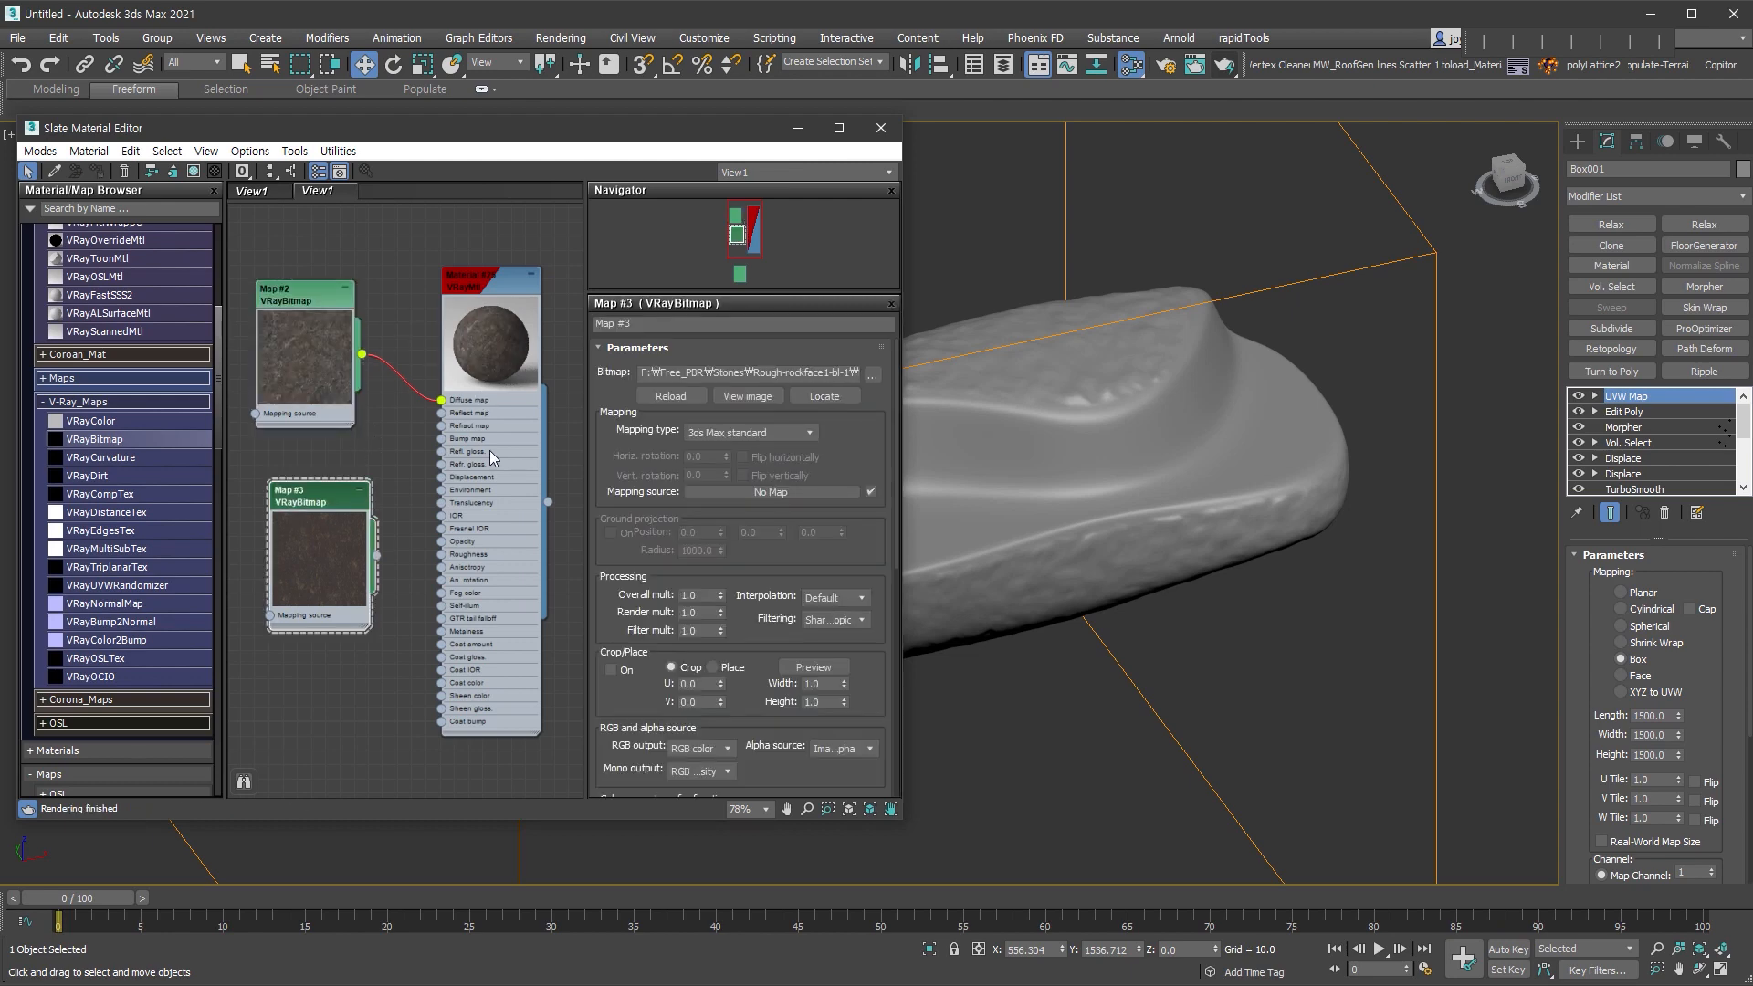
# - Replace the unconnected VRayBitmap with a copy of the diffuse bitmap and load the Rock030_4K roughness image into it
pyautogui.press('Delete')
pyautogui.doubleClick(299, 304)
pyautogui.keyDown('shift'); pyautogui.moveTo(298, 301); pyautogui.dragTo(311, 490); pyautogui.keyUp('shift')
pyautogui.doubleClick(312, 496)
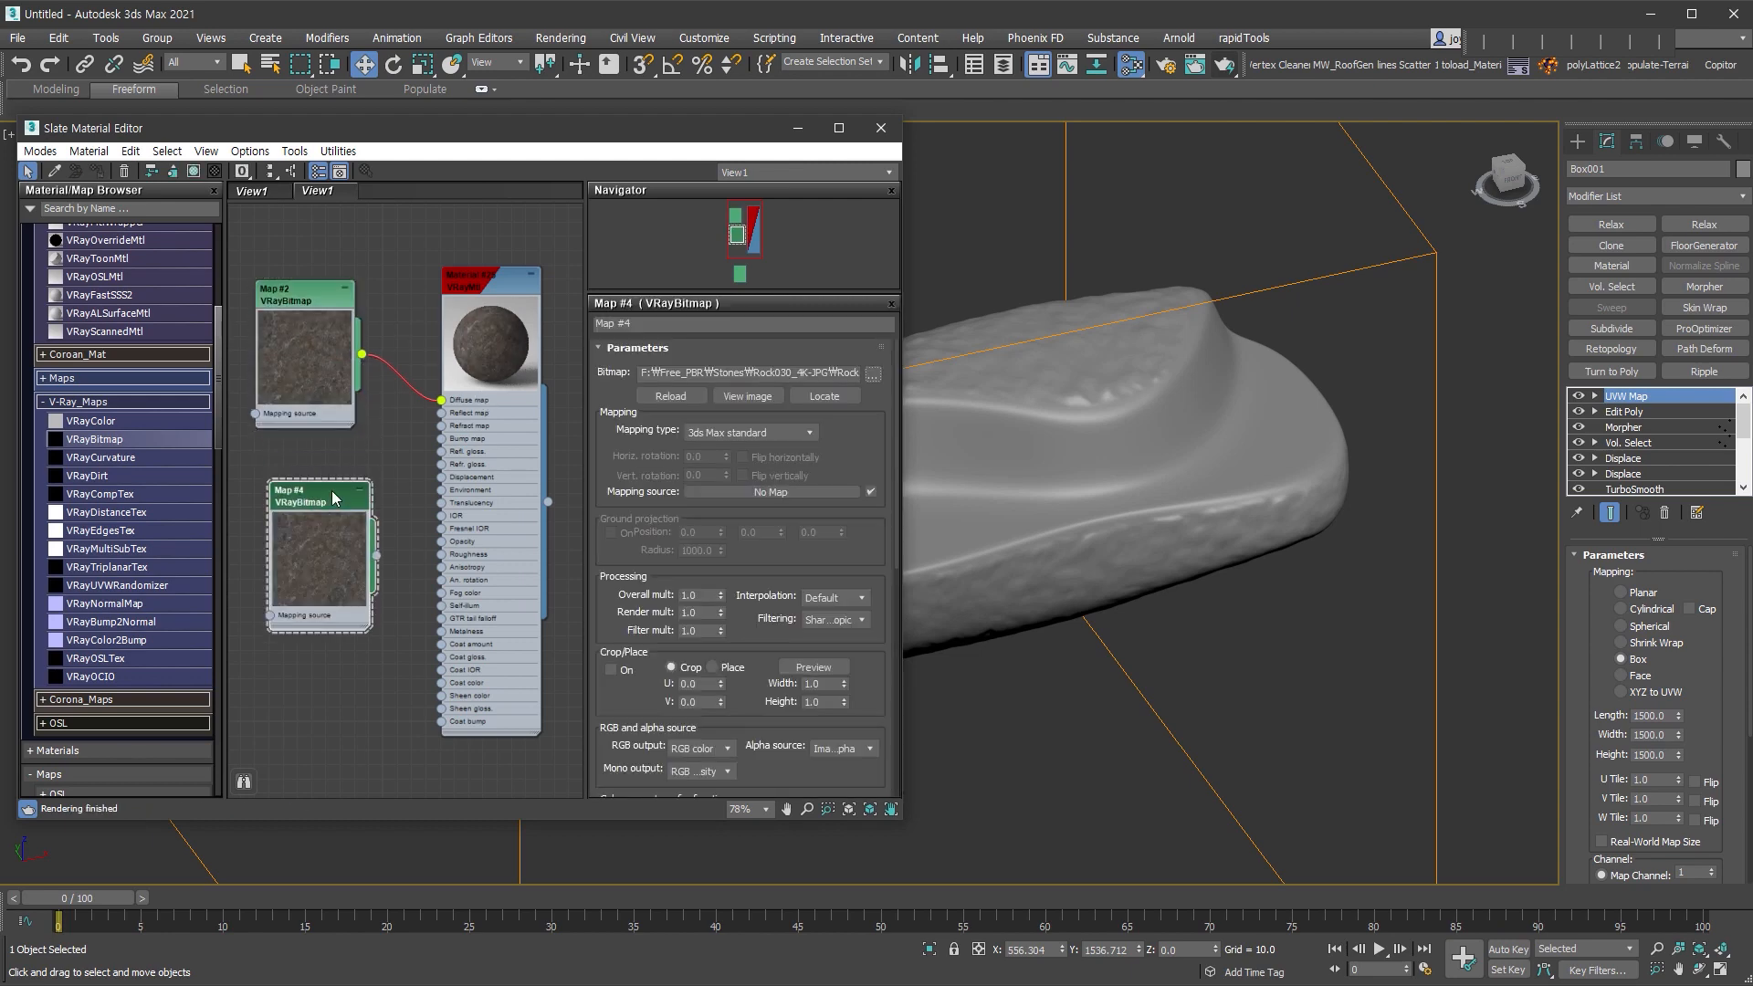
pyautogui.click(874, 375)
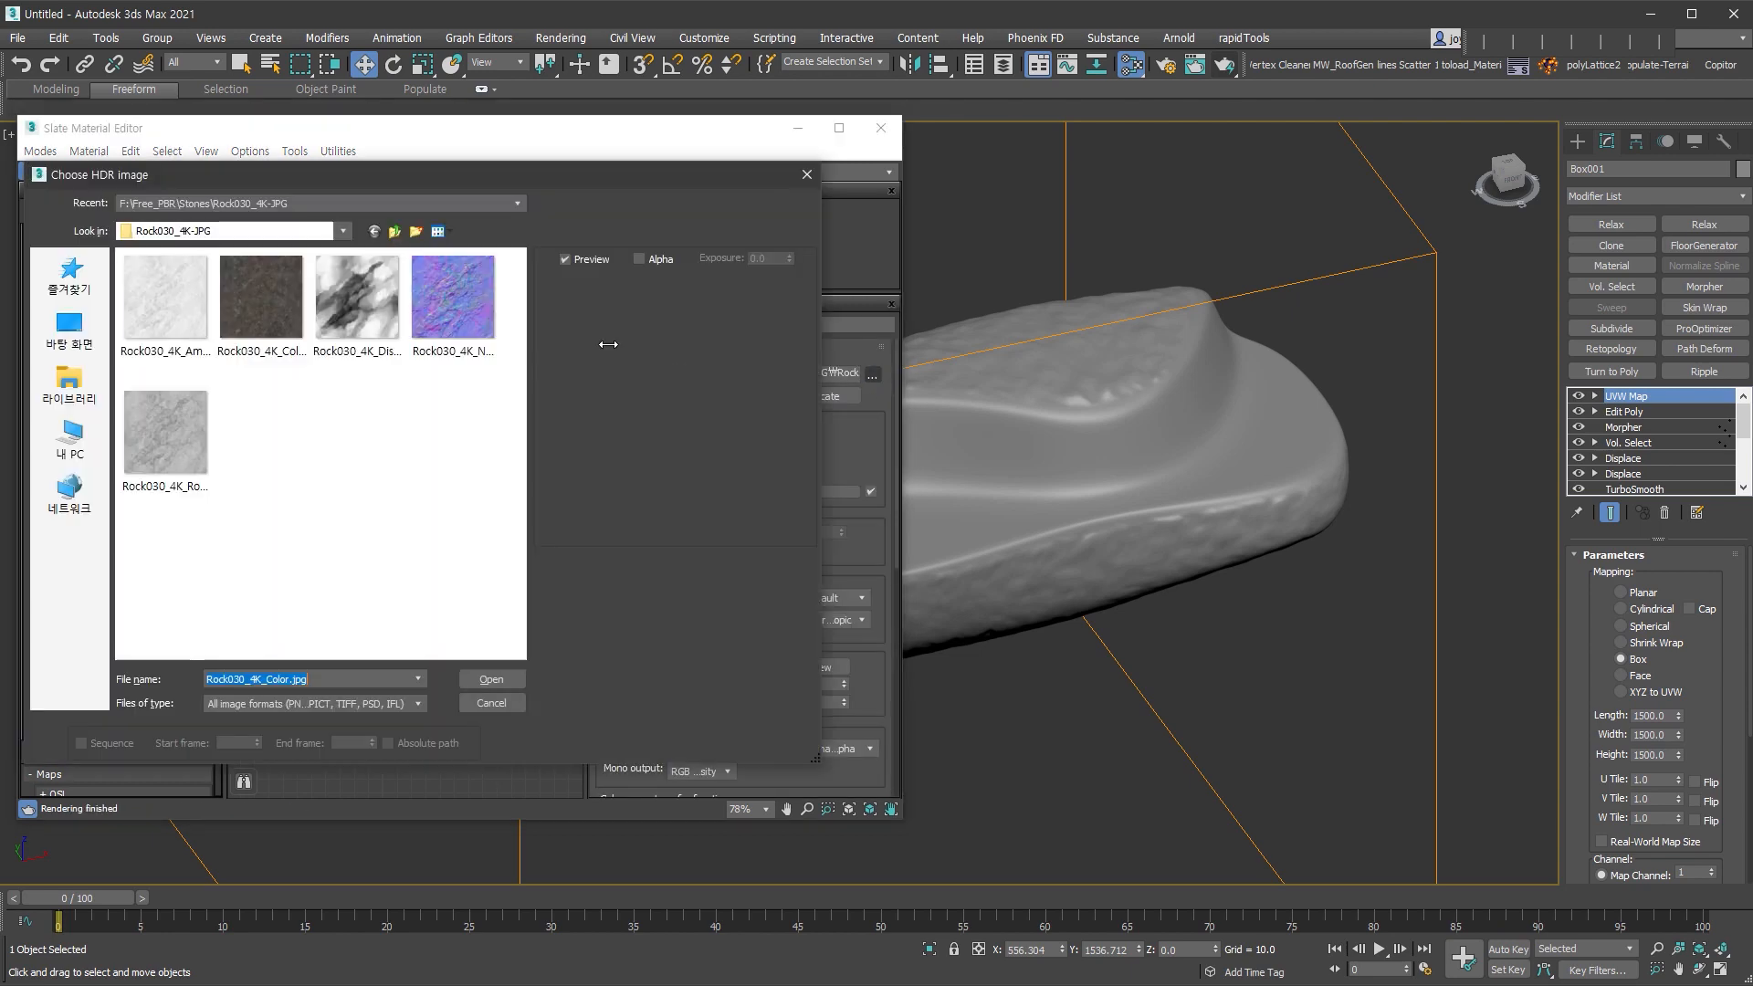
pyautogui.click(361, 287)
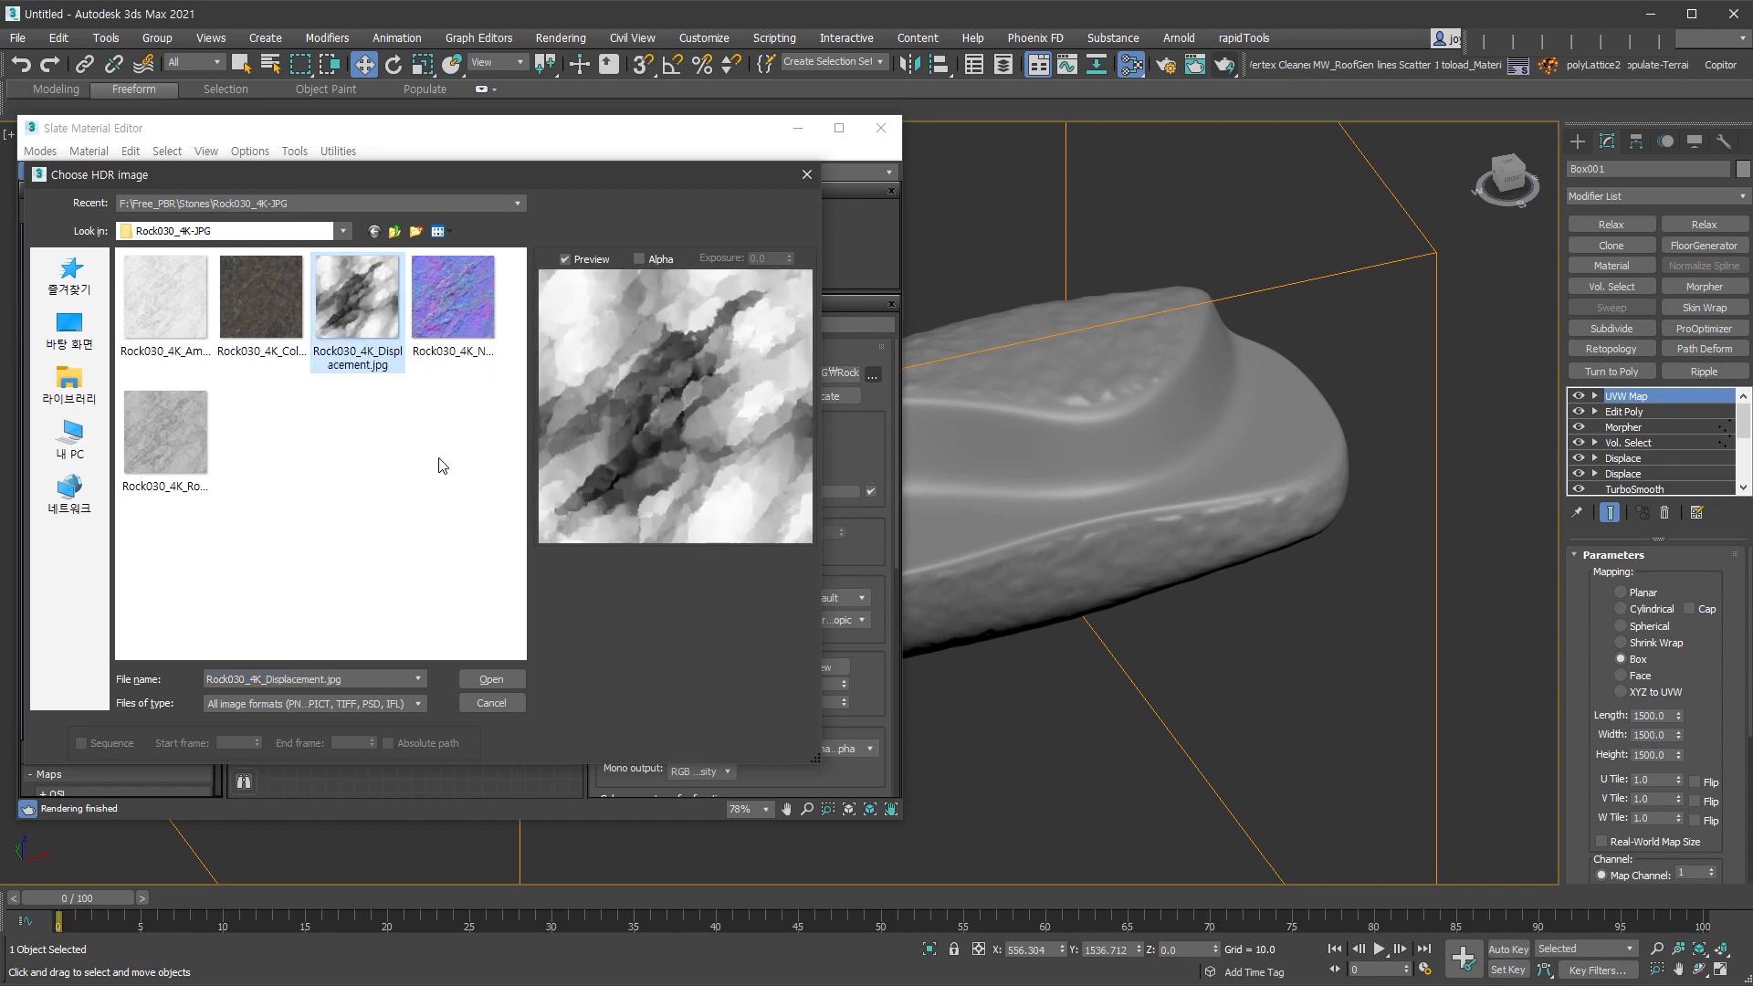
pyautogui.doubleClick(173, 433)
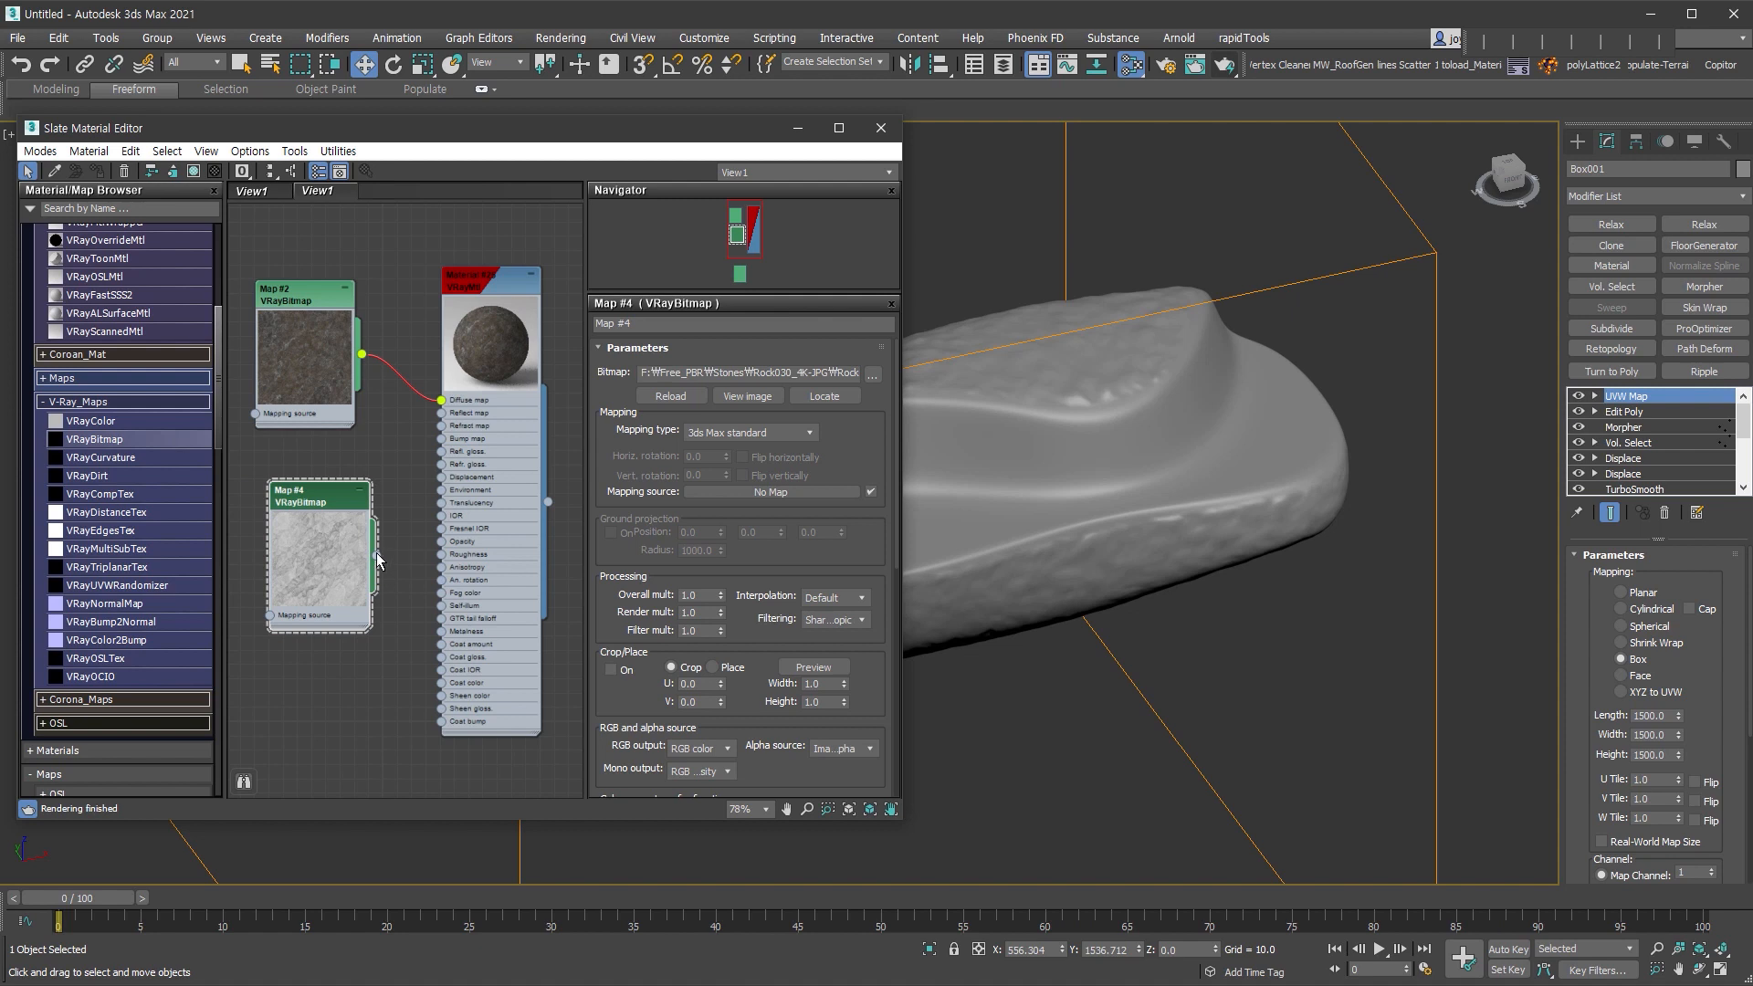
# - Connect the roughness bitmap to the VRayMtl's reflection glossiness and set the Reflect color to white
pyautogui.moveTo(378, 561); pyautogui.dragTo(364, 561)
pyautogui.moveTo(437, 467); pyautogui.dragTo(441, 452)
pyautogui.click(700, 419)
pyautogui.moveTo(532, 229); pyautogui.dragTo(539, 272)
pyautogui.click(673, 281)
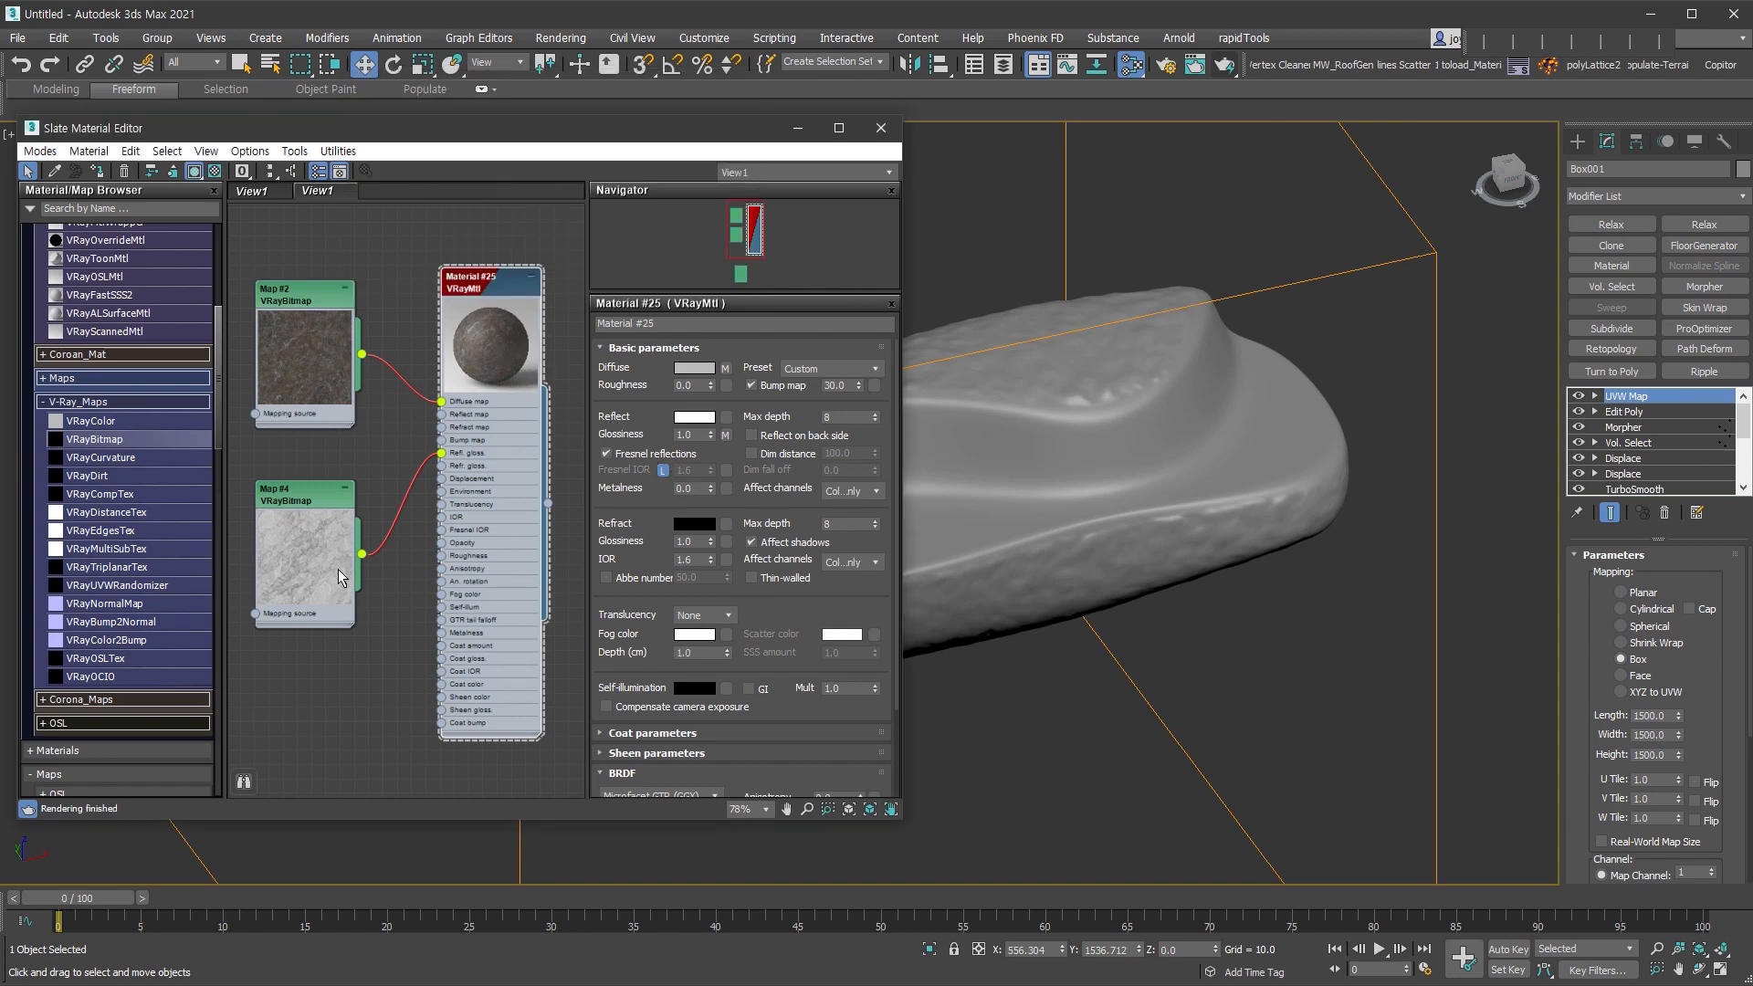
# - Switch the VRayMtl's BRDF from glossiness to Use roughness
pyautogui.doubleClick(305, 606)
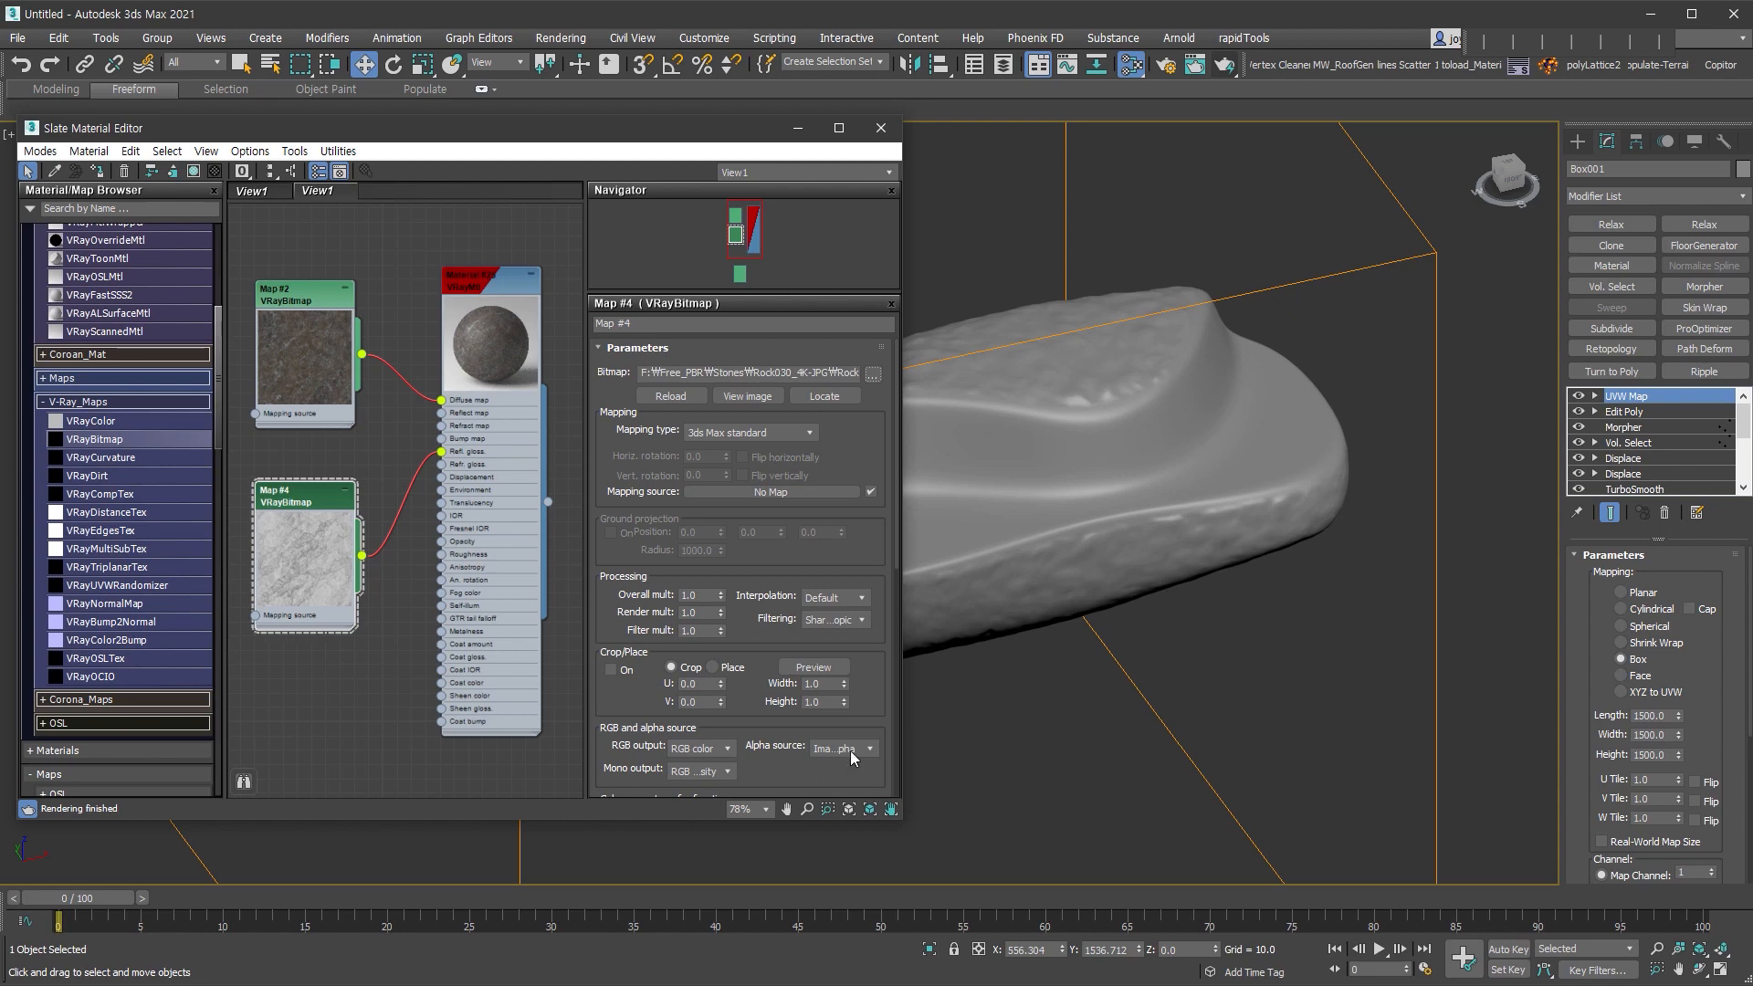
pyautogui.doubleClick(495, 277)
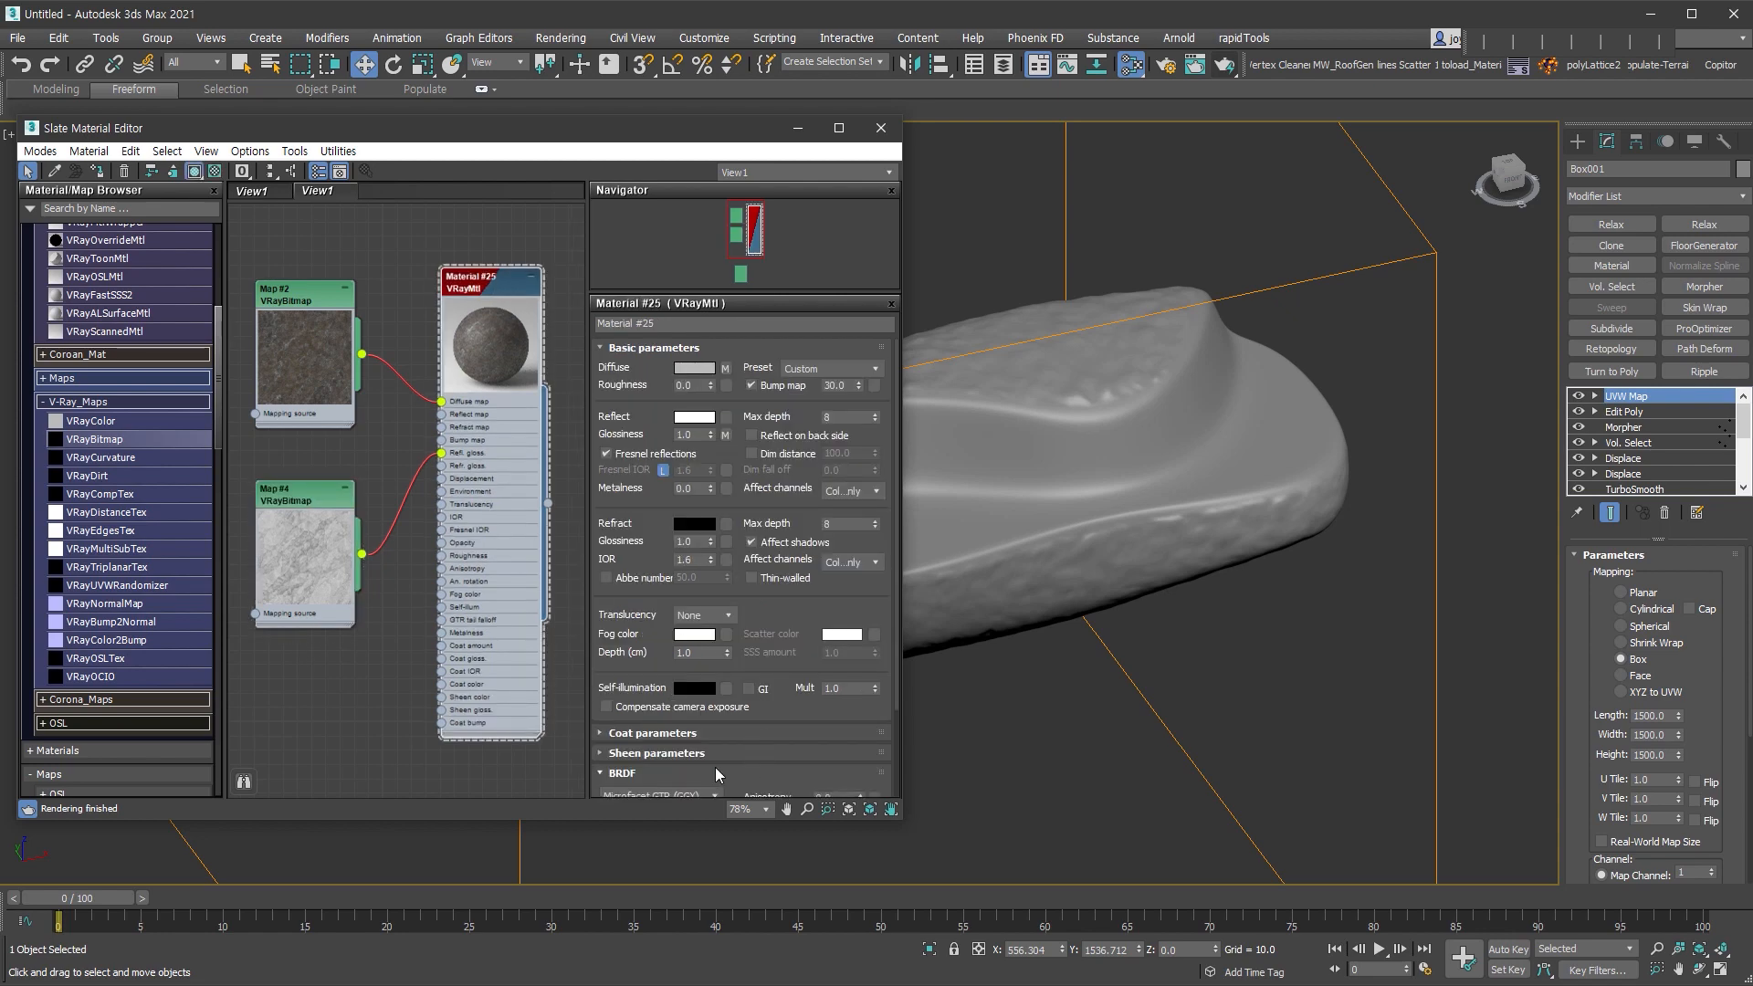
pyautogui.scroll(-3, 748, 786)
pyautogui.click(664, 726)
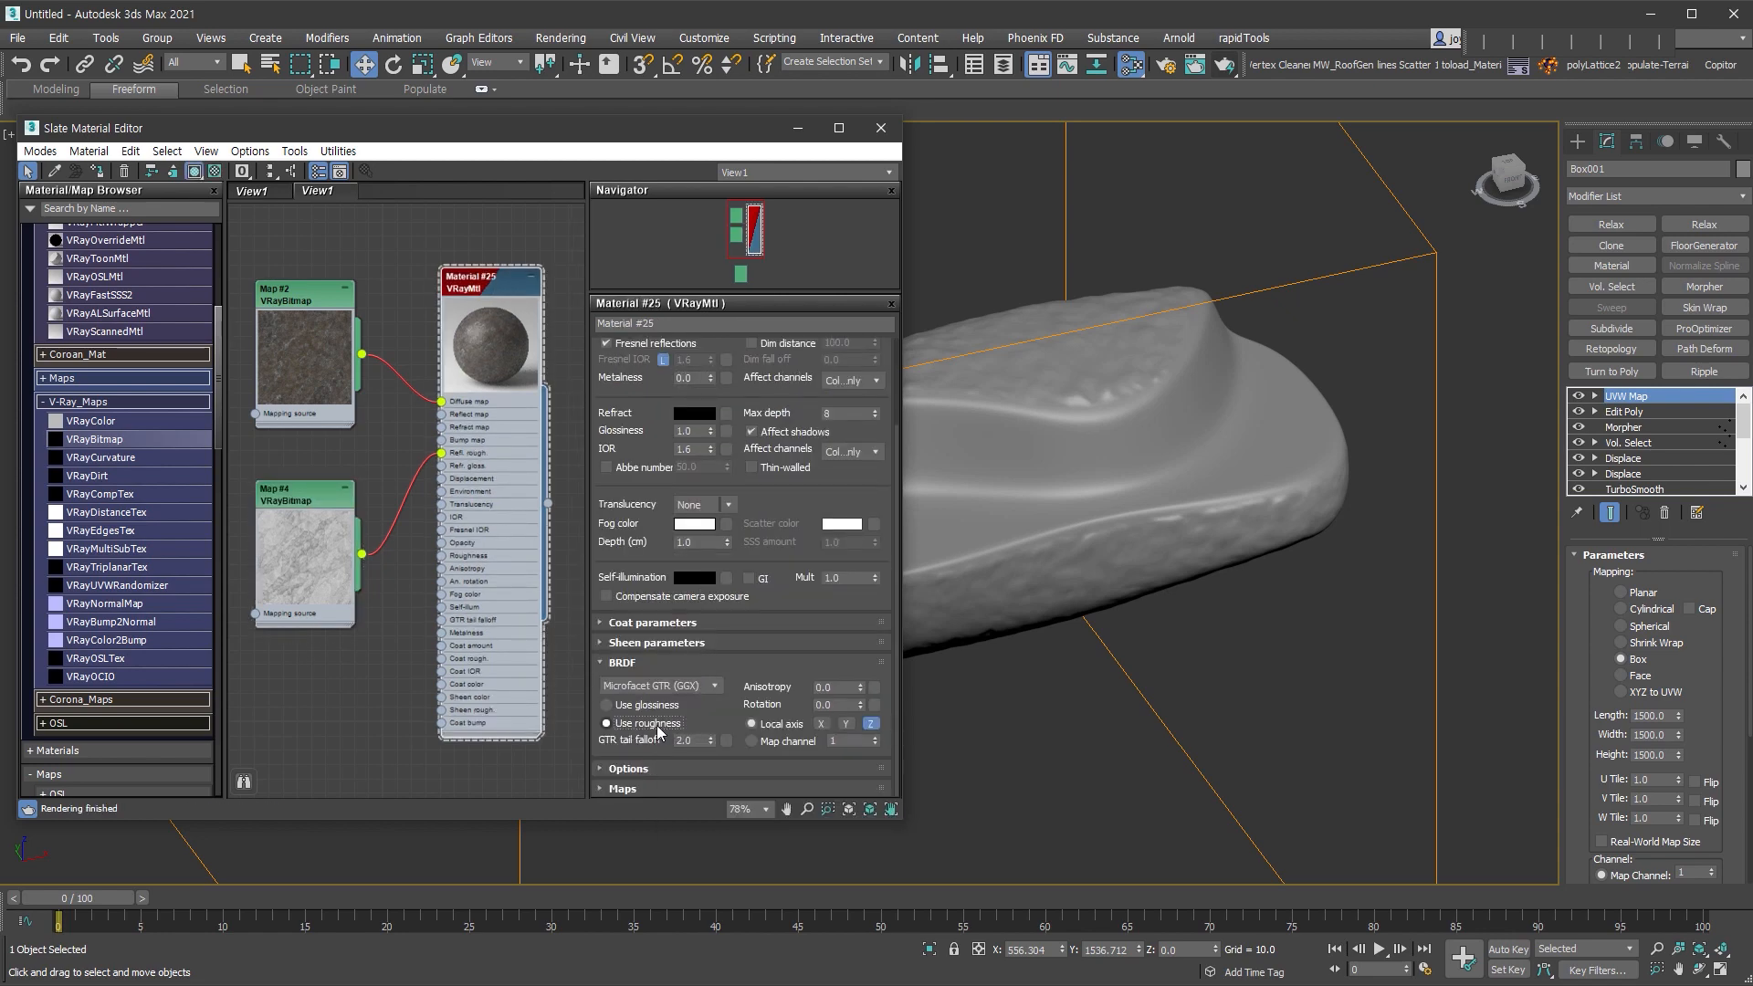
pyautogui.scroll(3, 469, 331)
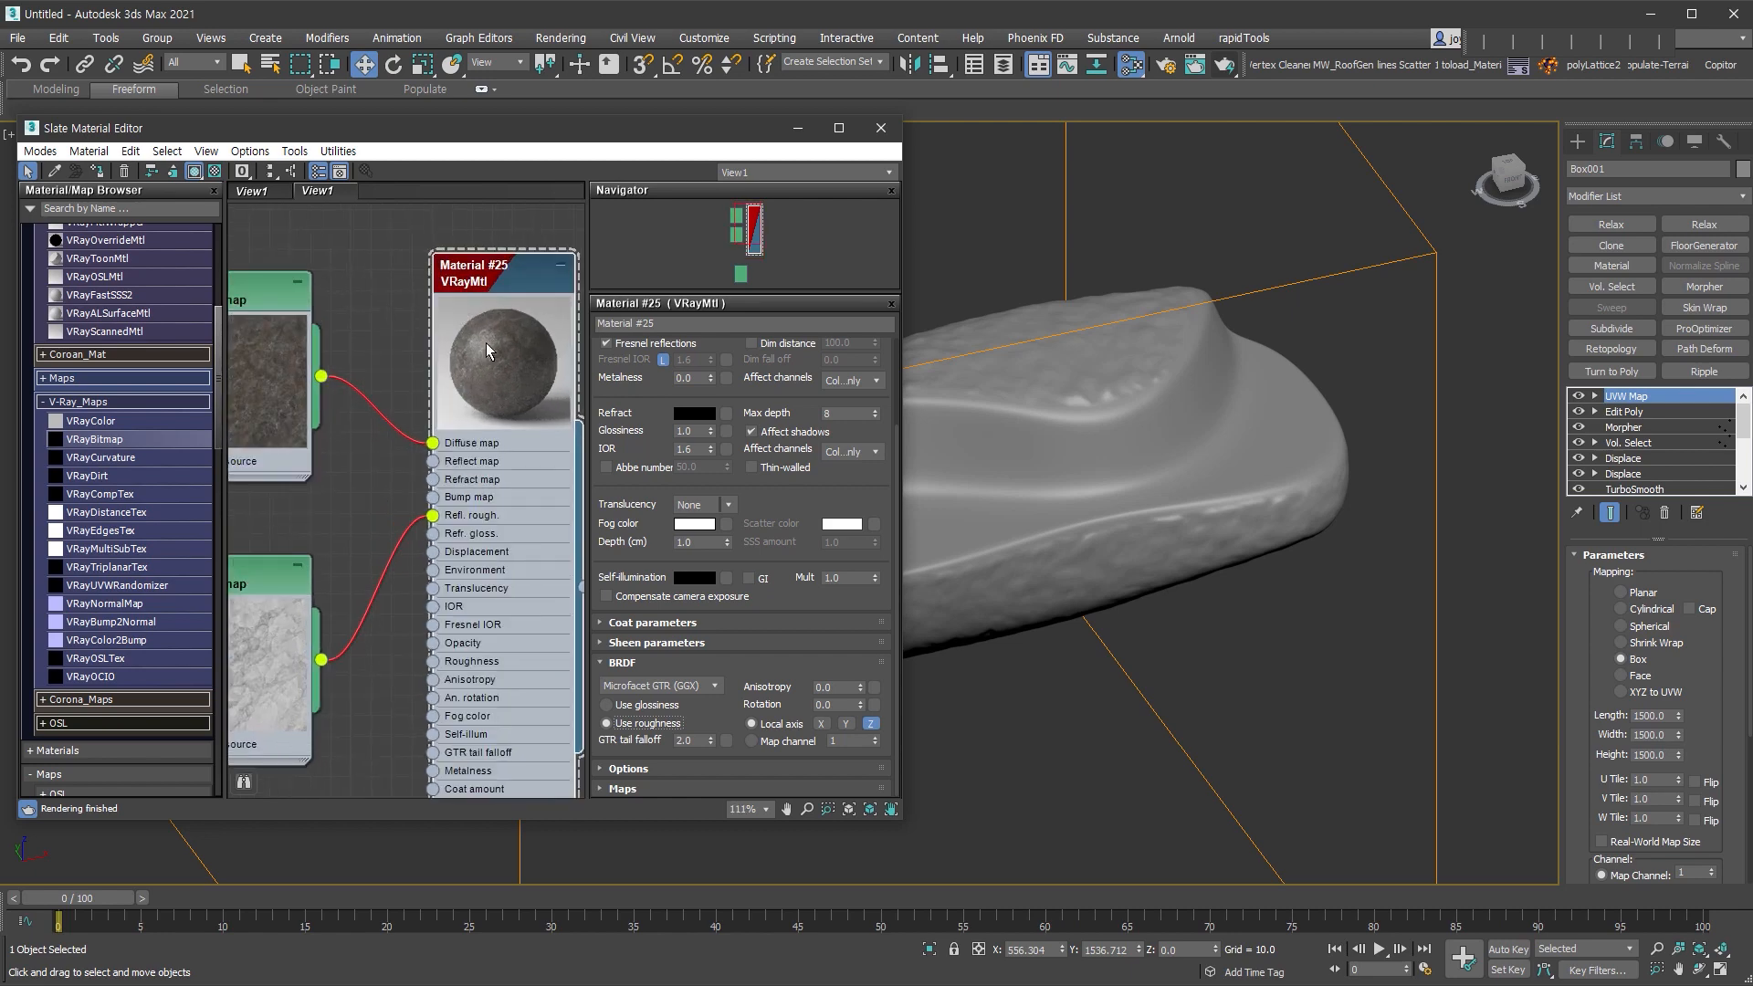
# - Duplicate the diffuse bitmap node, load the Rock030_4K roughness image into the copy, and connect it to the VRayMtl's bump map
pyautogui.moveTo(488, 337); pyautogui.dragTo(600, 273, button='middle')
pyautogui.doubleClick(385, 518)
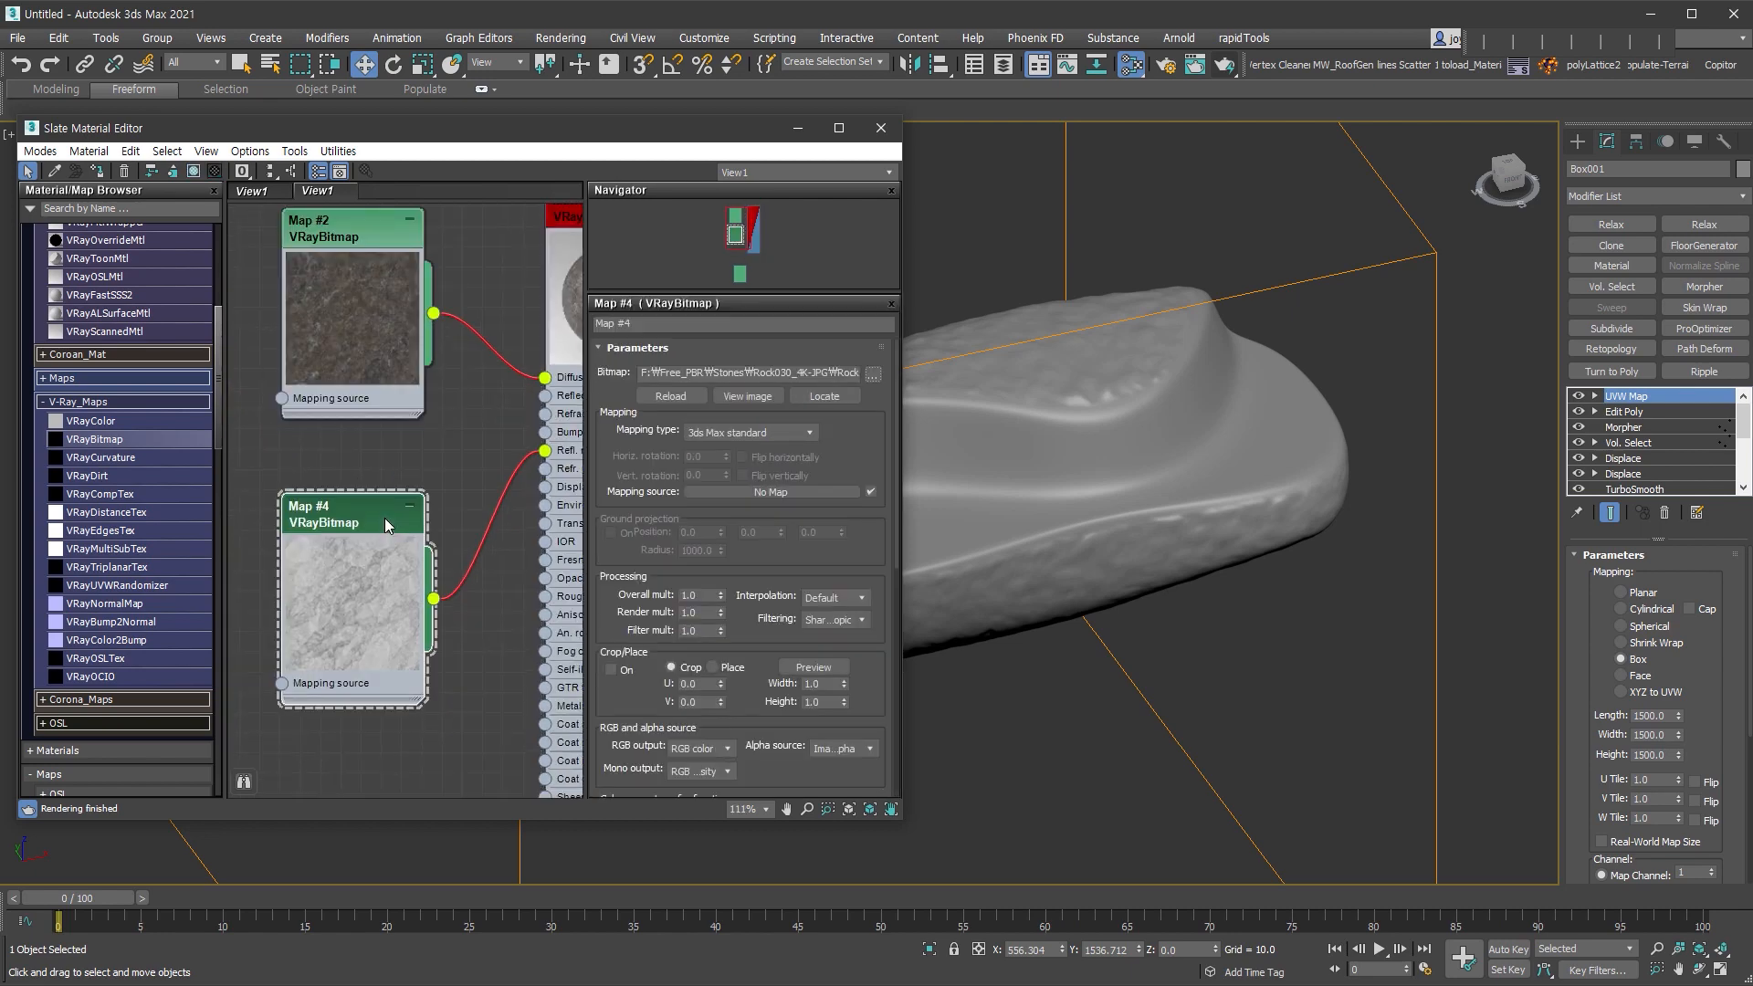
pyautogui.moveTo(369, 255); pyautogui.dragTo(369, 234)
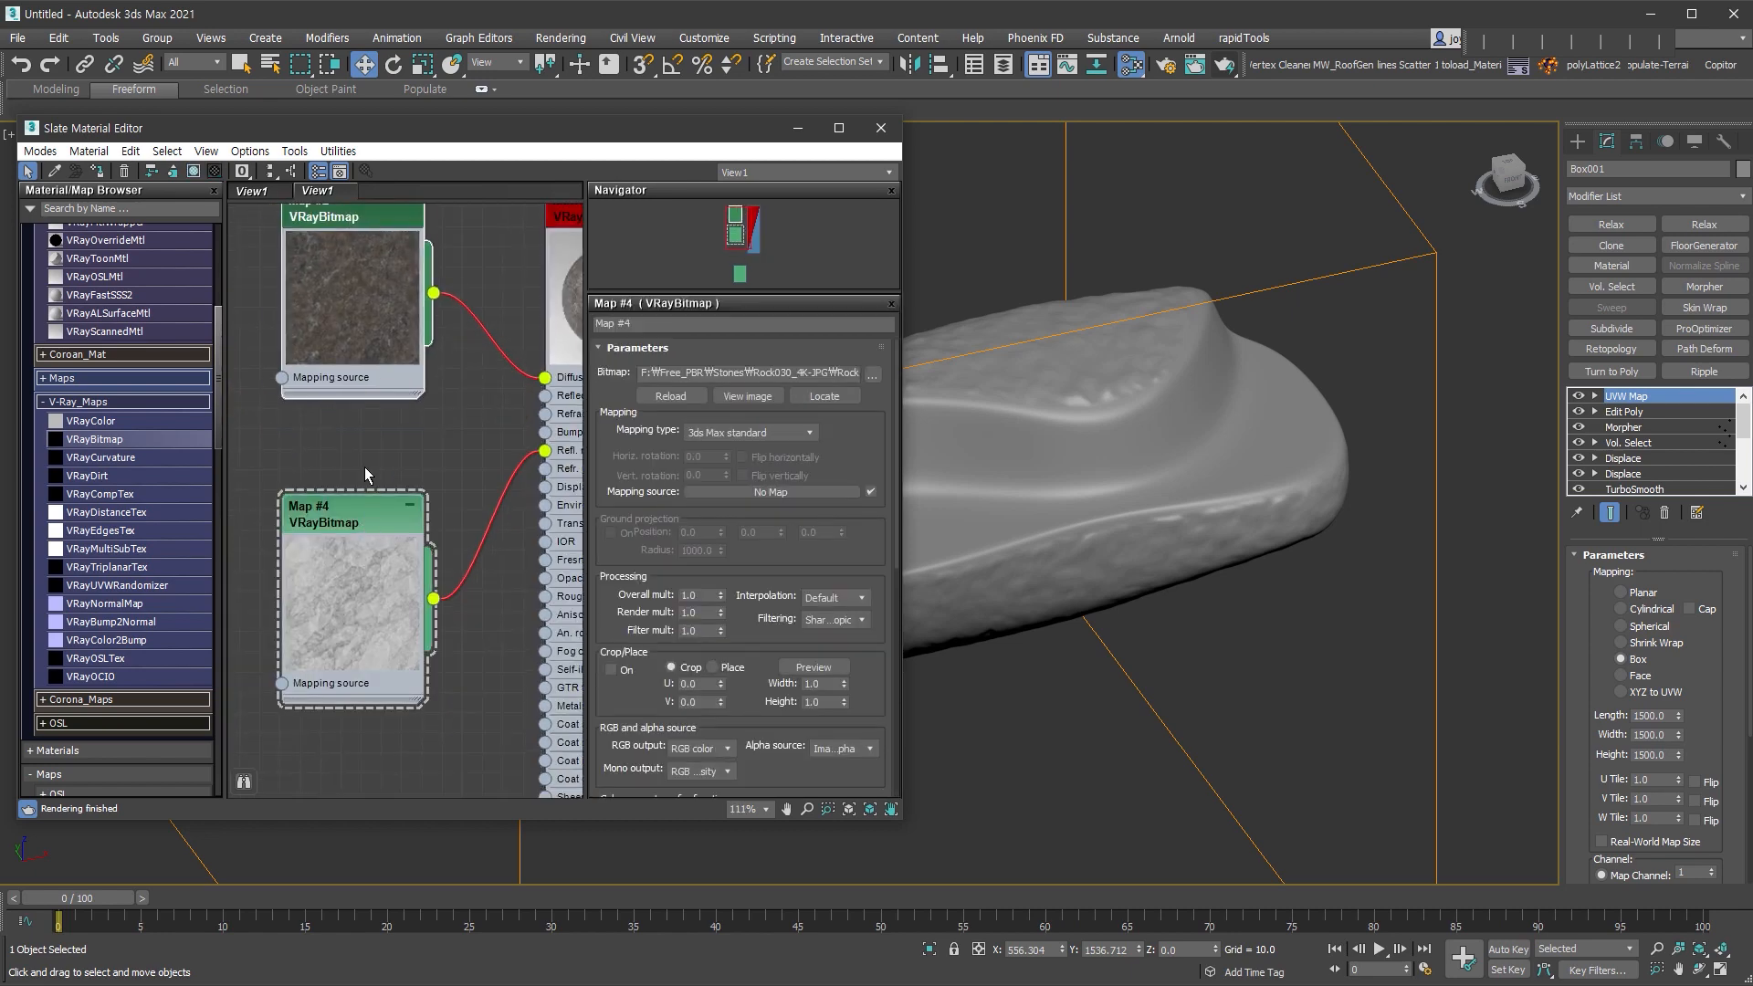
pyautogui.moveTo(385, 513); pyautogui.dragTo(376, 545, button='middle')
pyautogui.moveTo(364, 573); pyautogui.dragTo(385, 694)
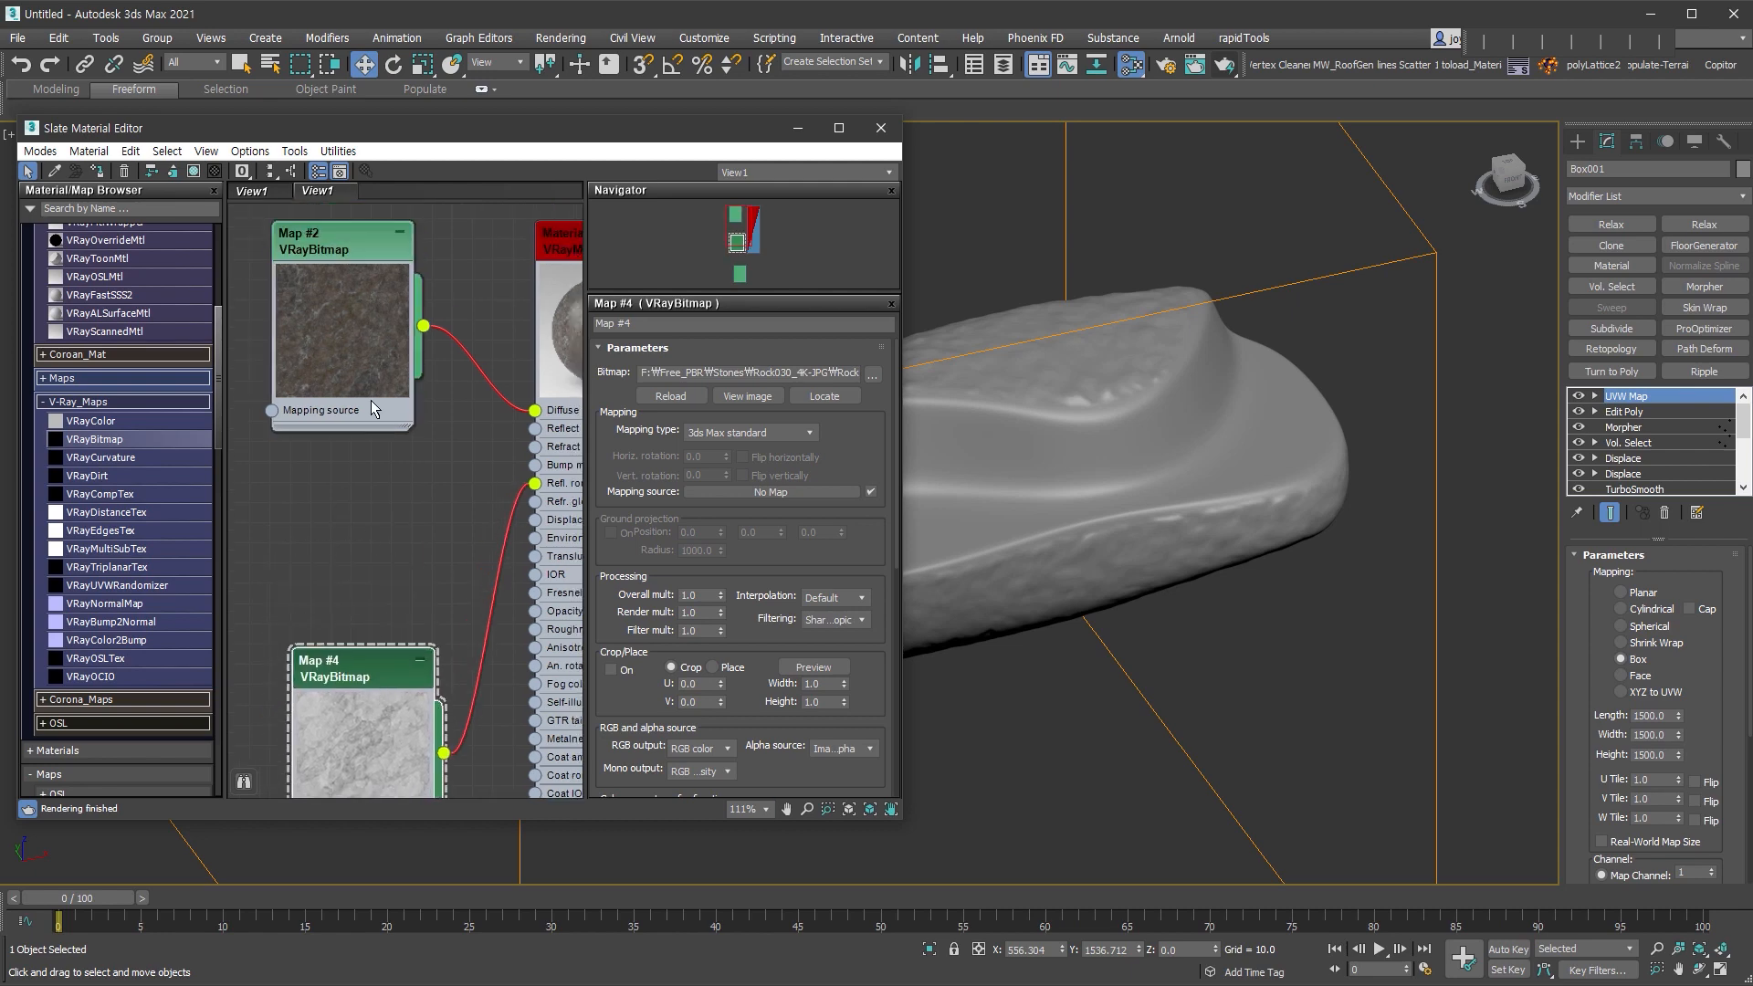
pyautogui.keyDown('shift'); pyautogui.moveTo(341, 295); pyautogui.dragTo(337, 500); pyautogui.keyUp('shift')
pyautogui.doubleClick(343, 447)
pyautogui.click(873, 374)
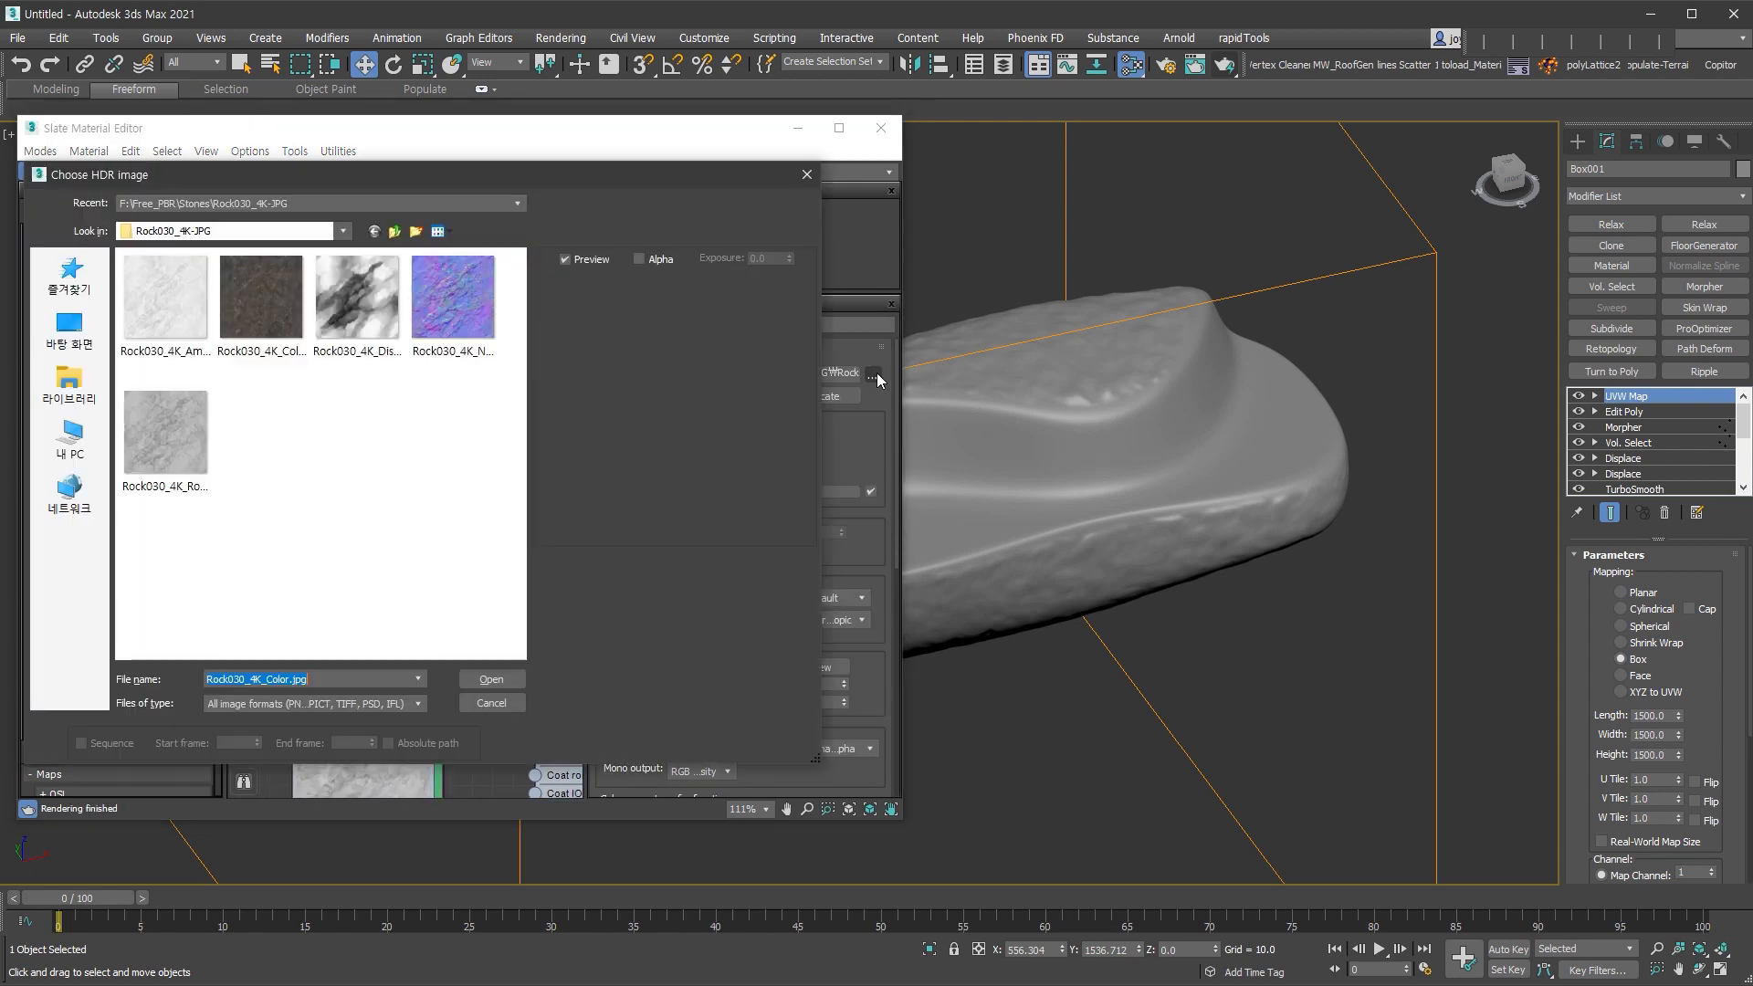
pyautogui.click(463, 301)
pyautogui.doubleClick(168, 428)
pyautogui.moveTo(415, 557); pyautogui.dragTo(353, 593, button='middle')
pyautogui.moveTo(361, 566); pyautogui.dragTo(474, 502)
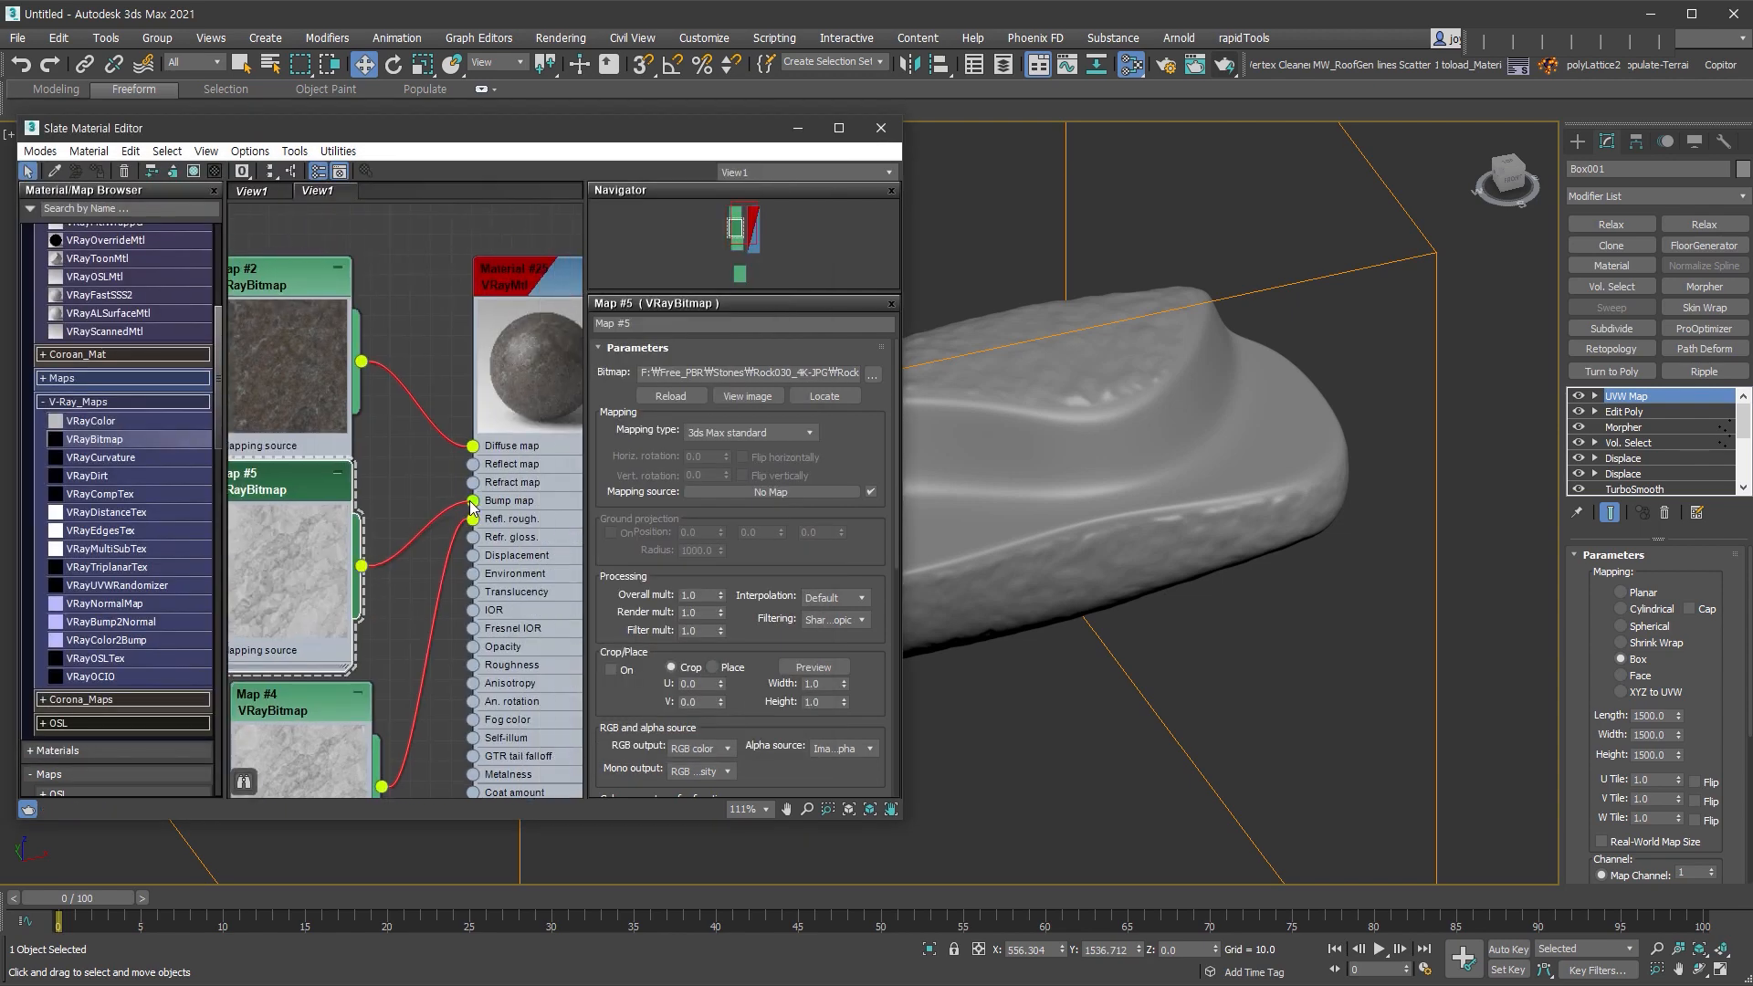
# - Tidy the bump bitmap node's position and raise the VRayMtl's bump map amount to 77.4
pyautogui.moveTo(301, 487)
pyautogui.mouseDown()
pyautogui.moveTo(301, 535)
pyautogui.moveTo(321, 505)
pyautogui.mouseUp()
pyautogui.doubleClick(524, 278)
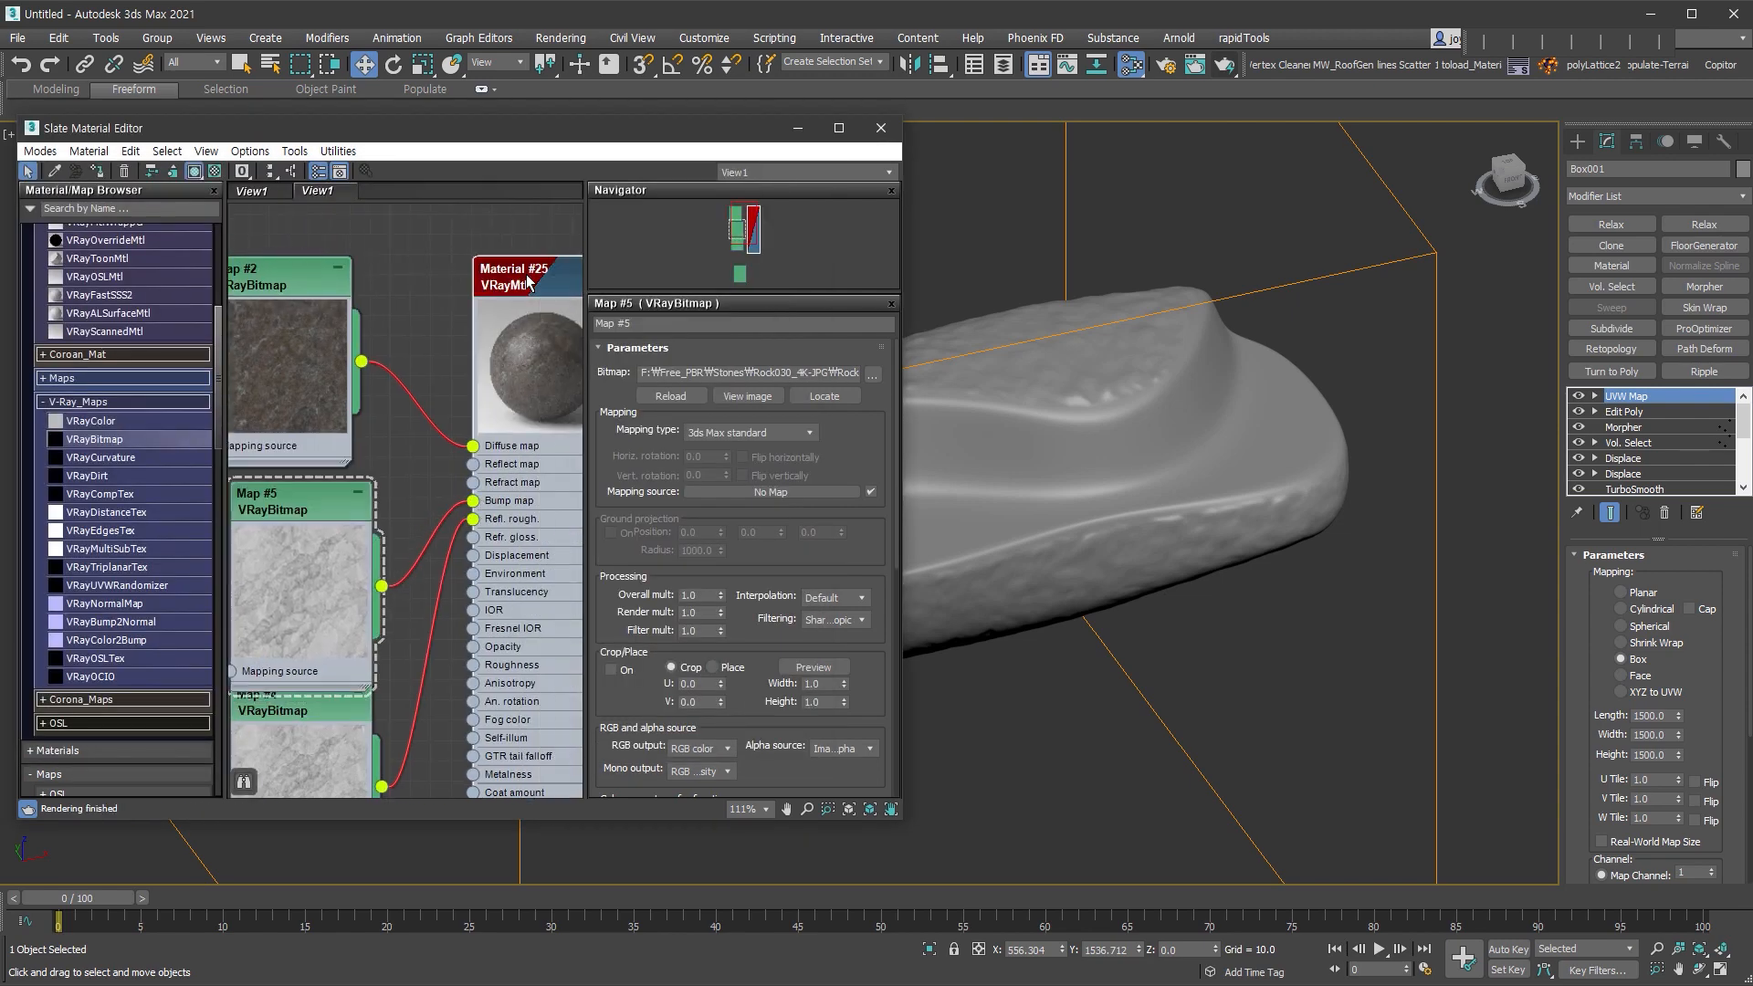
pyautogui.moveTo(859, 386); pyautogui.dragTo(868, 354)
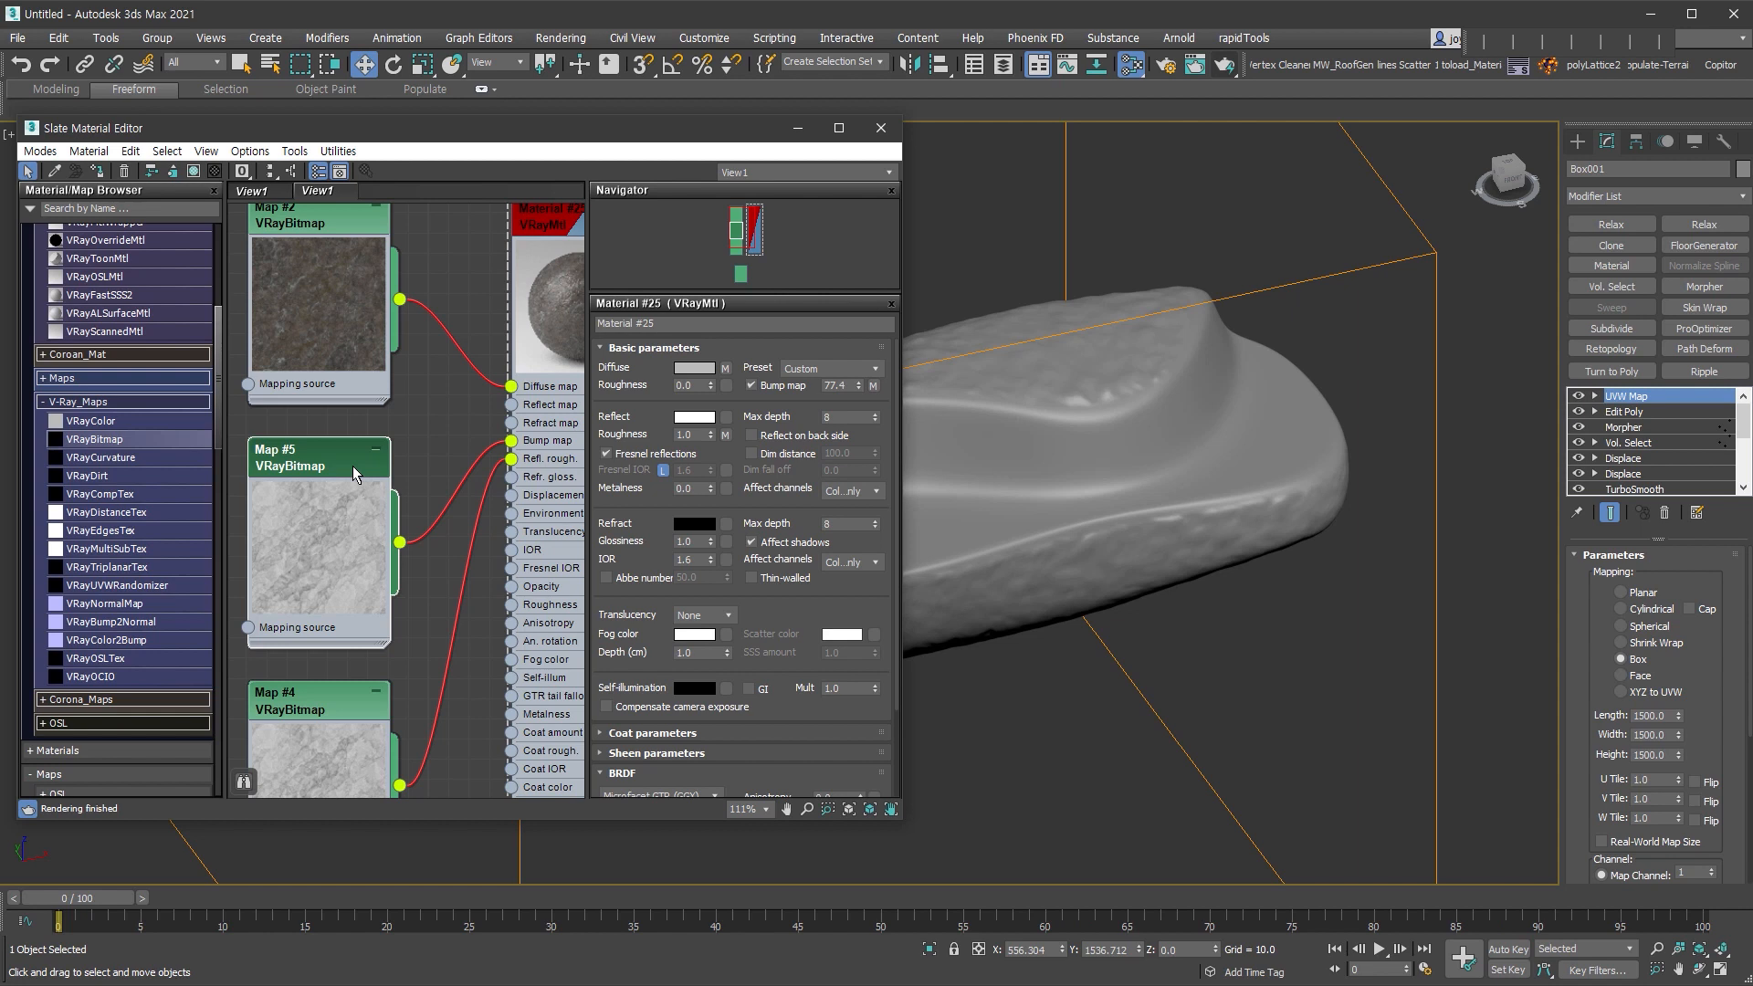
# - Assign the VRayMtl to the selected bench and check the rock texture from several angles
pyautogui.click(425, 286)
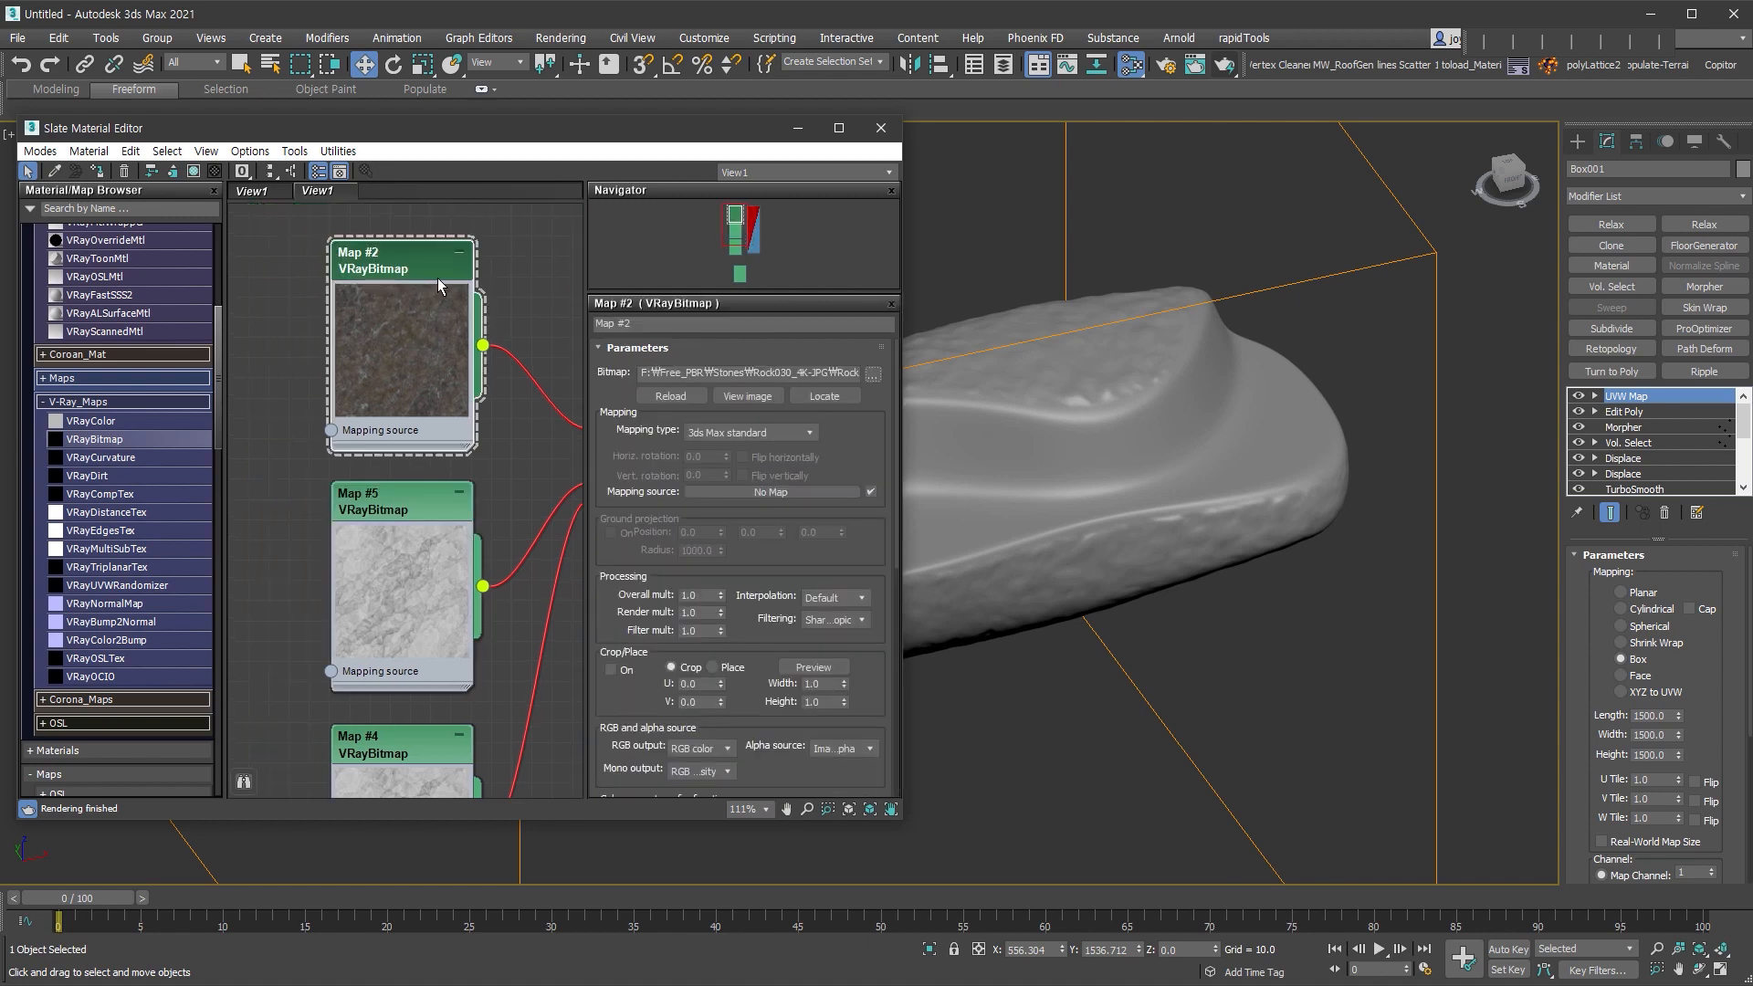
pyautogui.scroll(-4, 437, 278)
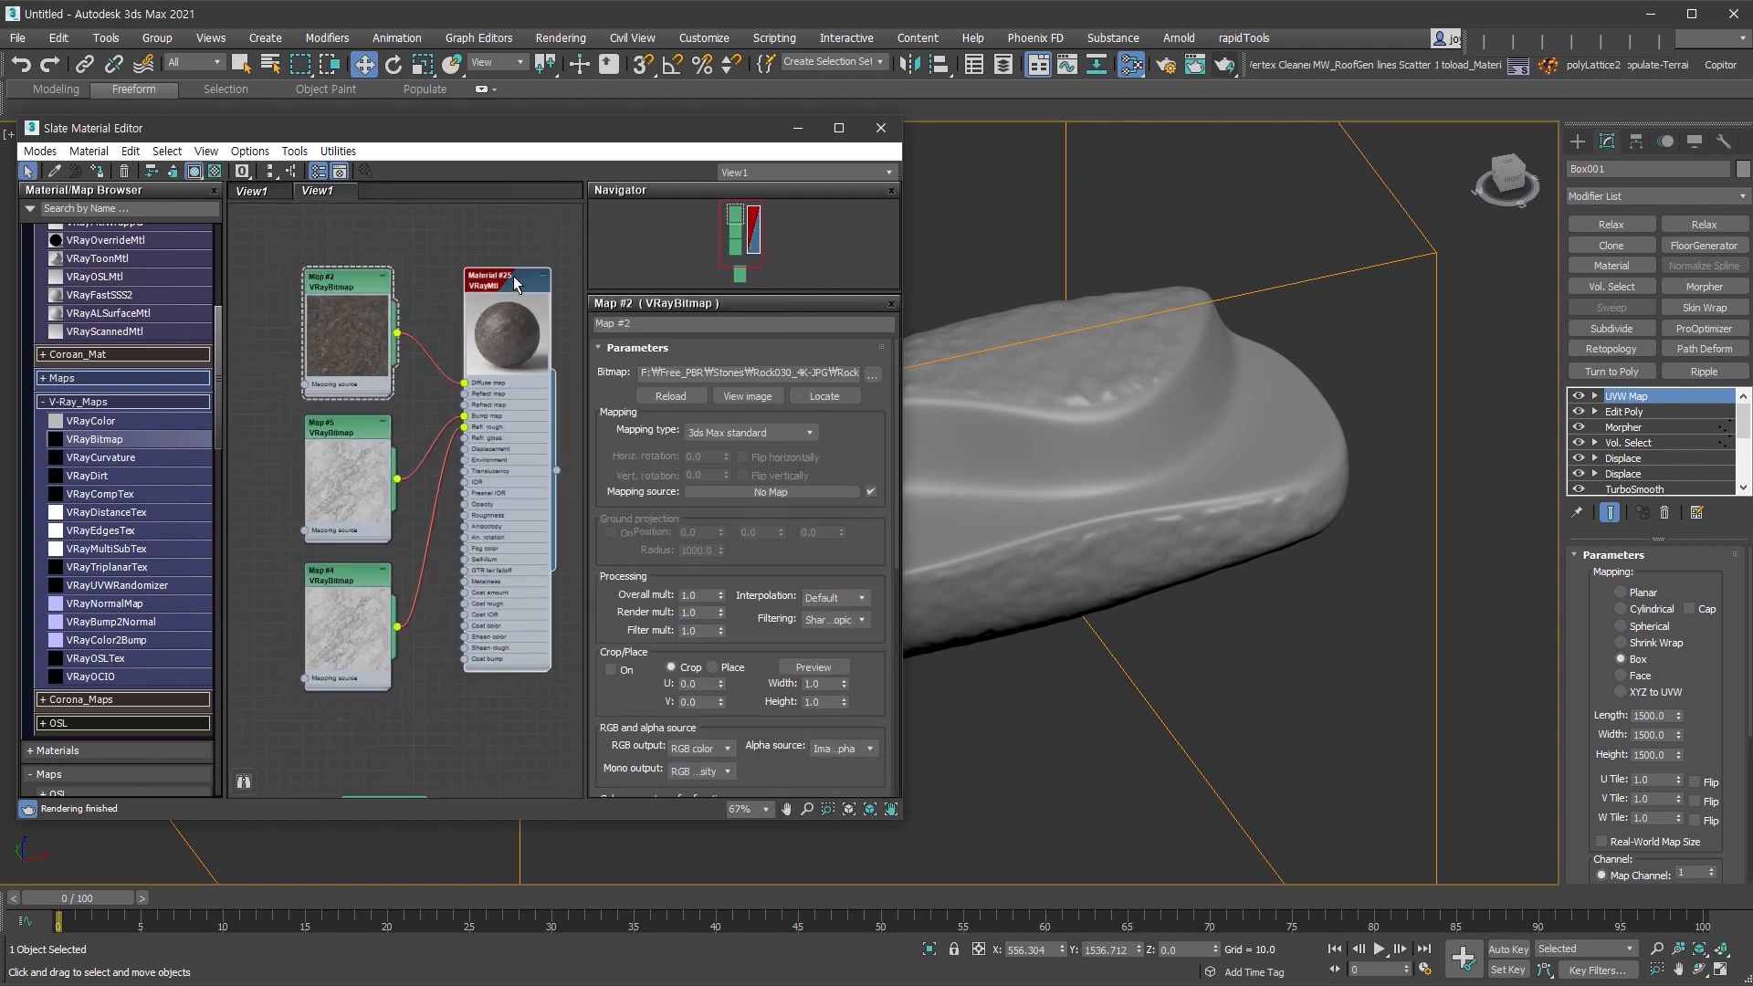
pyautogui.click(97, 172)
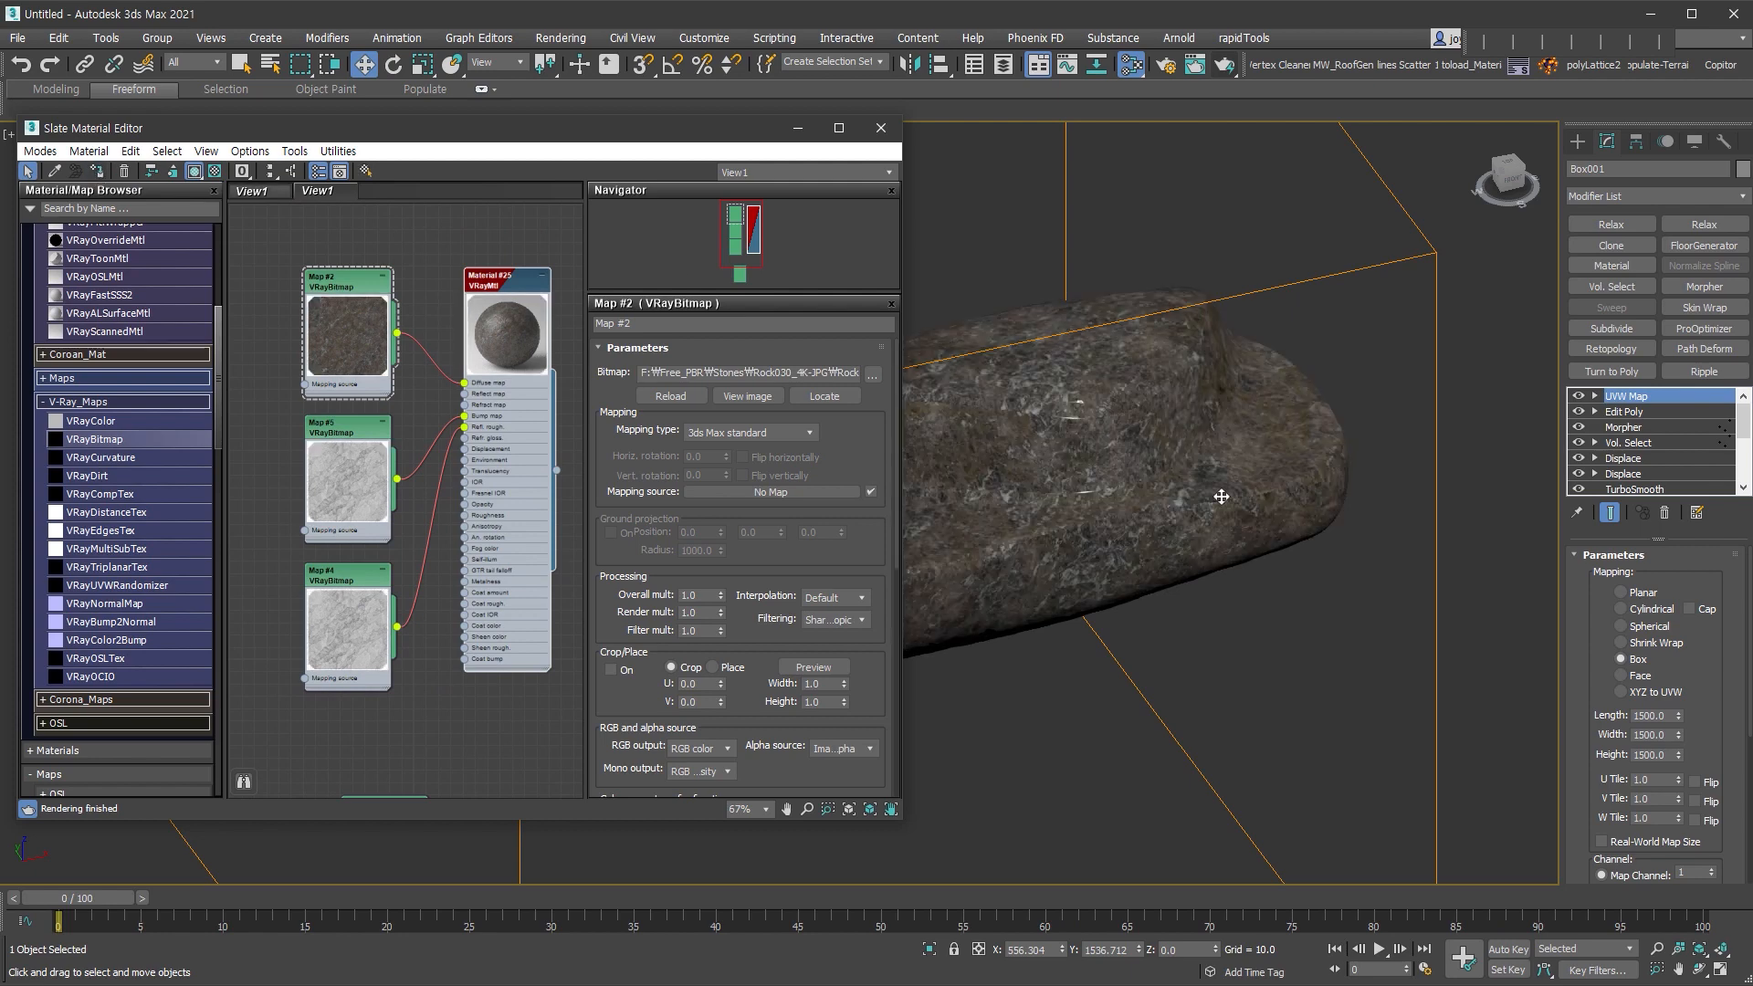
pyautogui.keyDown('alt'); pyautogui.moveTo(1151, 467); pyautogui.dragTo(1277, 573, button='middle'); pyautogui.keyUp('alt')
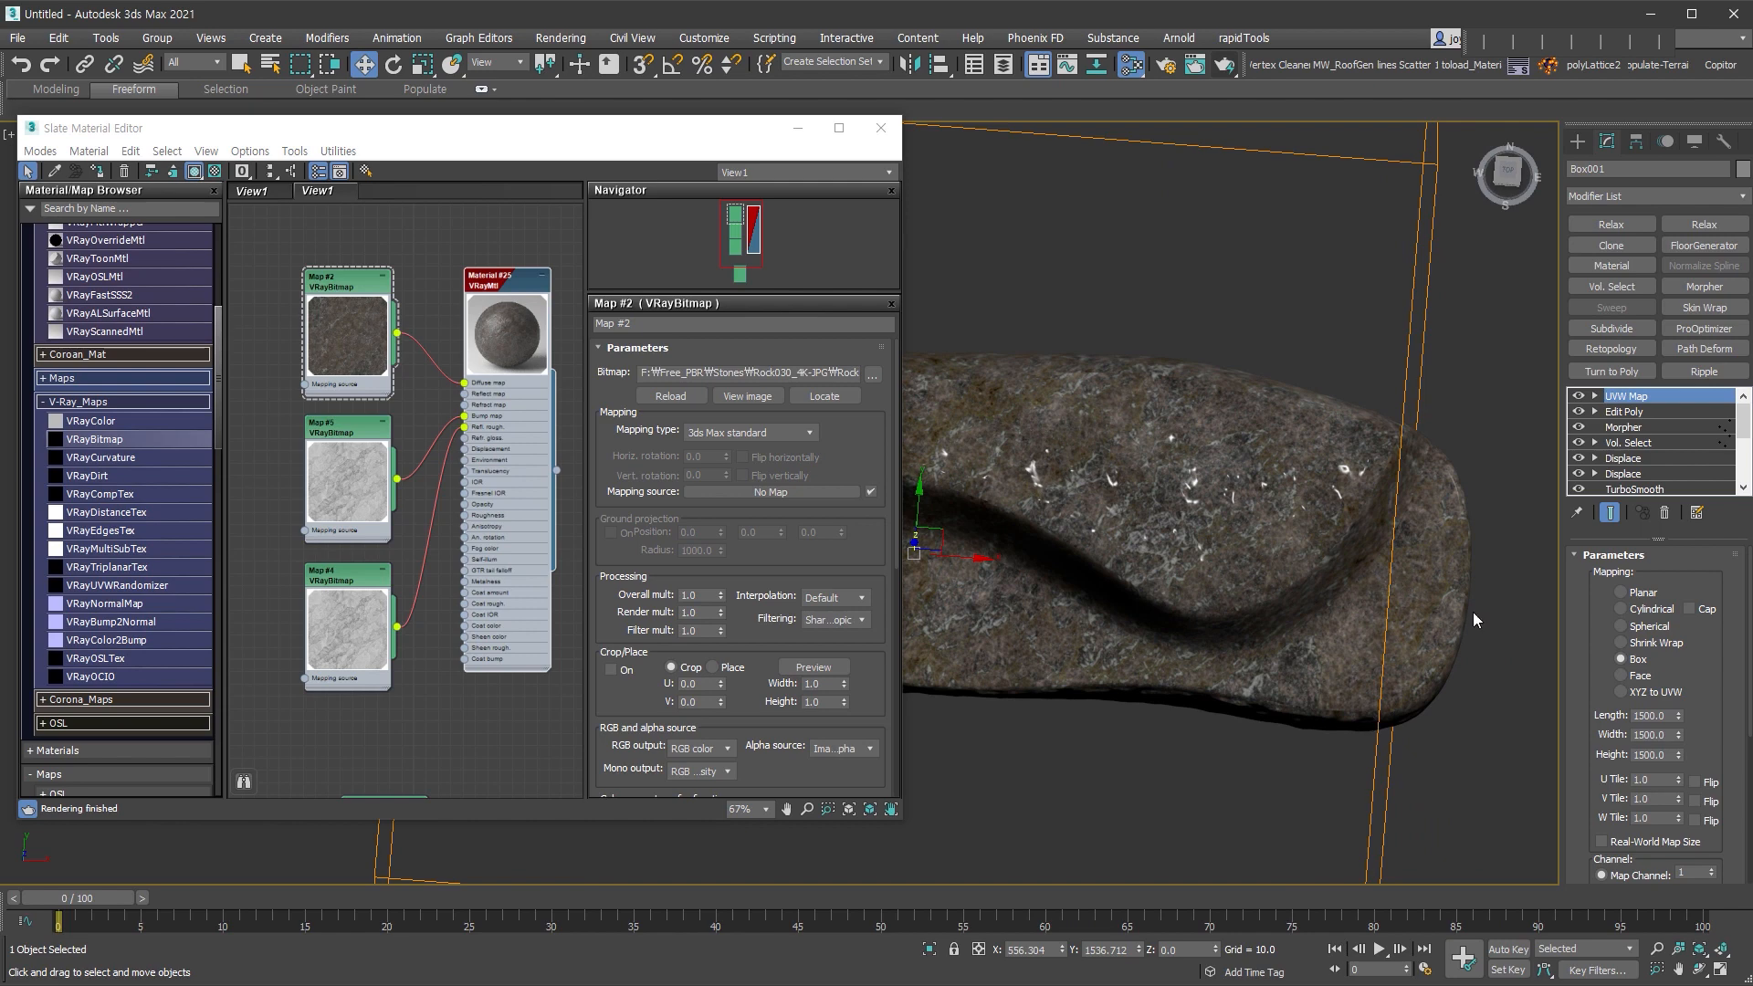
pyautogui.scroll(-3, 1467, 617)
pyautogui.keyDown('alt'); pyautogui.moveTo(1467, 617); pyautogui.dragTo(1380, 564, button='middle'); pyautogui.keyUp('alt')
pyautogui.scroll(5, 1069, 545)
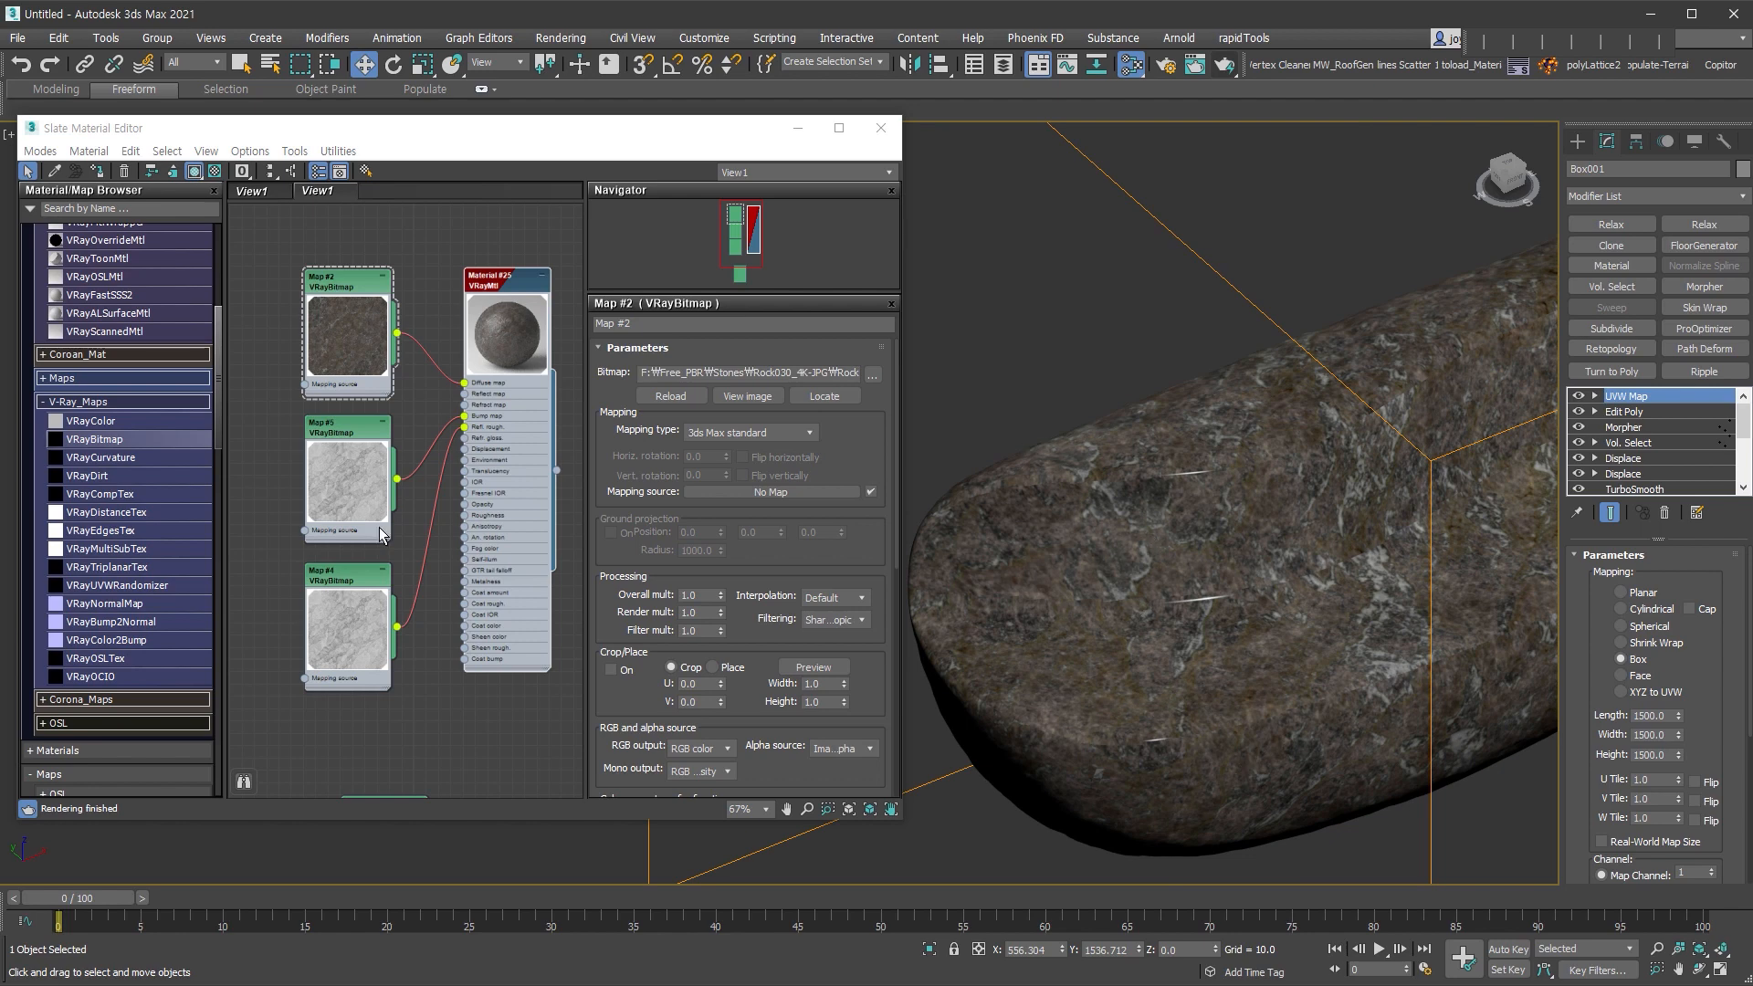
# - Add a VRayTriplanarTex node beside the three bitmaps and expand its preview
pyautogui.moveTo(379, 528); pyautogui.dragTo(514, 515, button='middle')
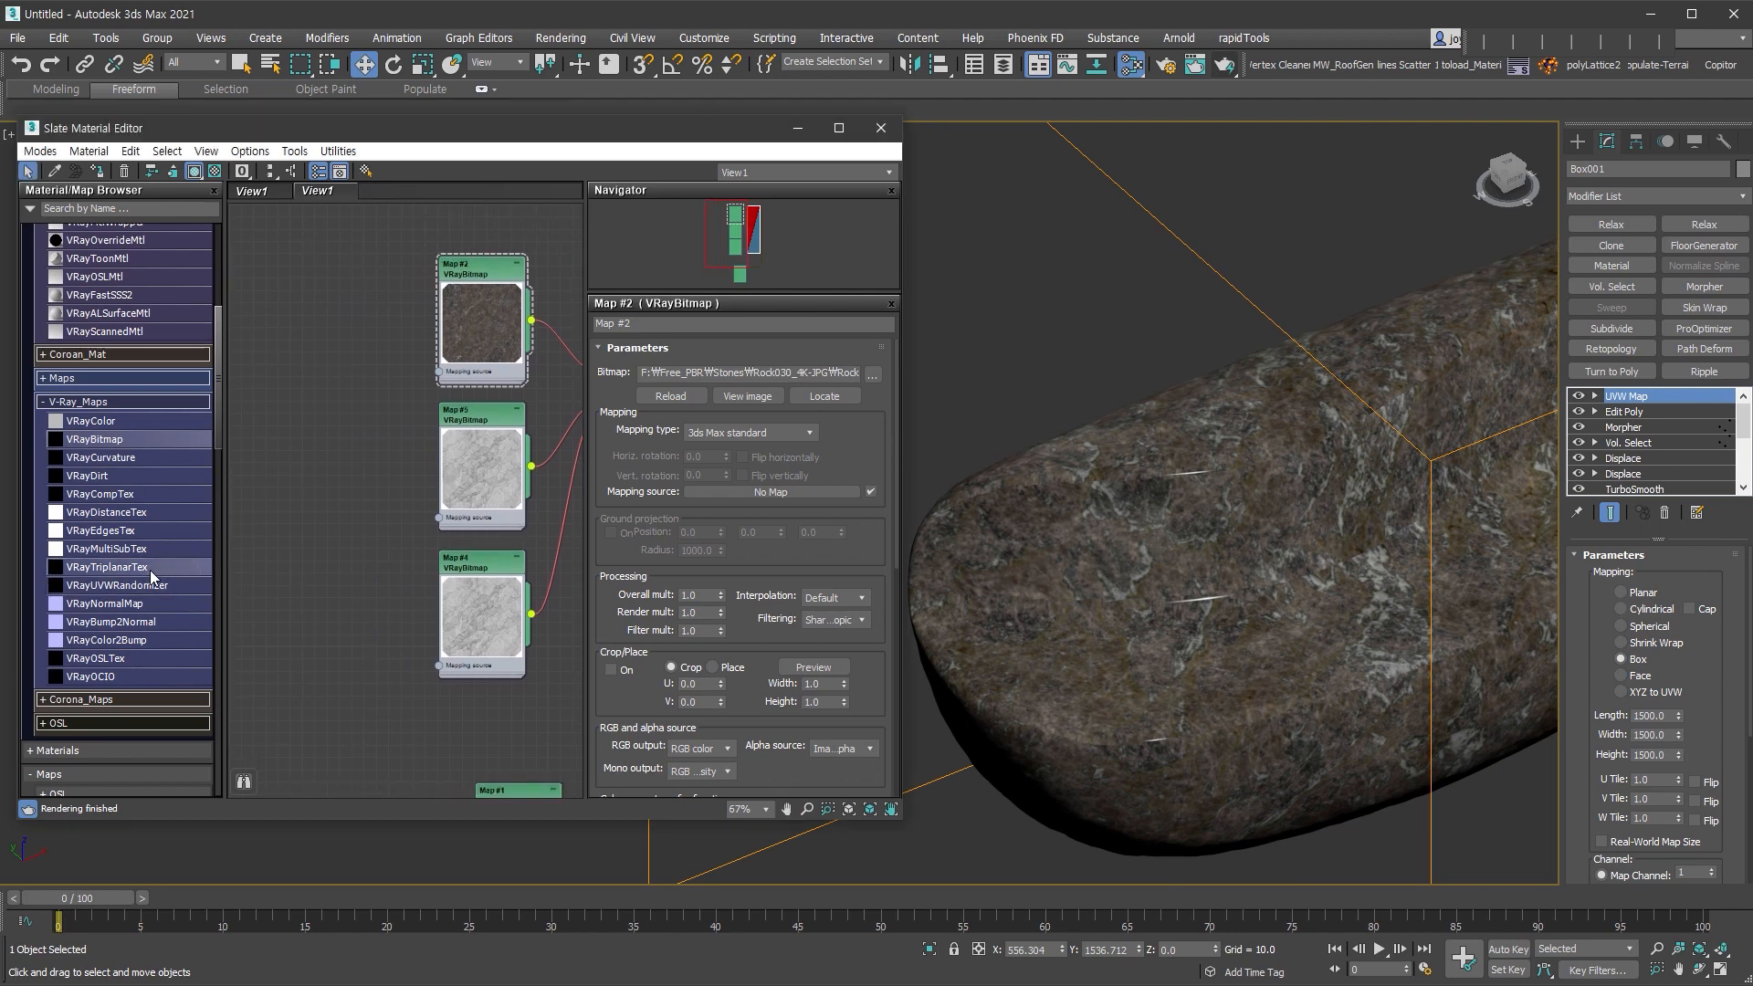
pyautogui.moveTo(152, 576); pyautogui.dragTo(277, 444)
pyautogui.moveTo(315, 349); pyautogui.dragTo(311, 352)
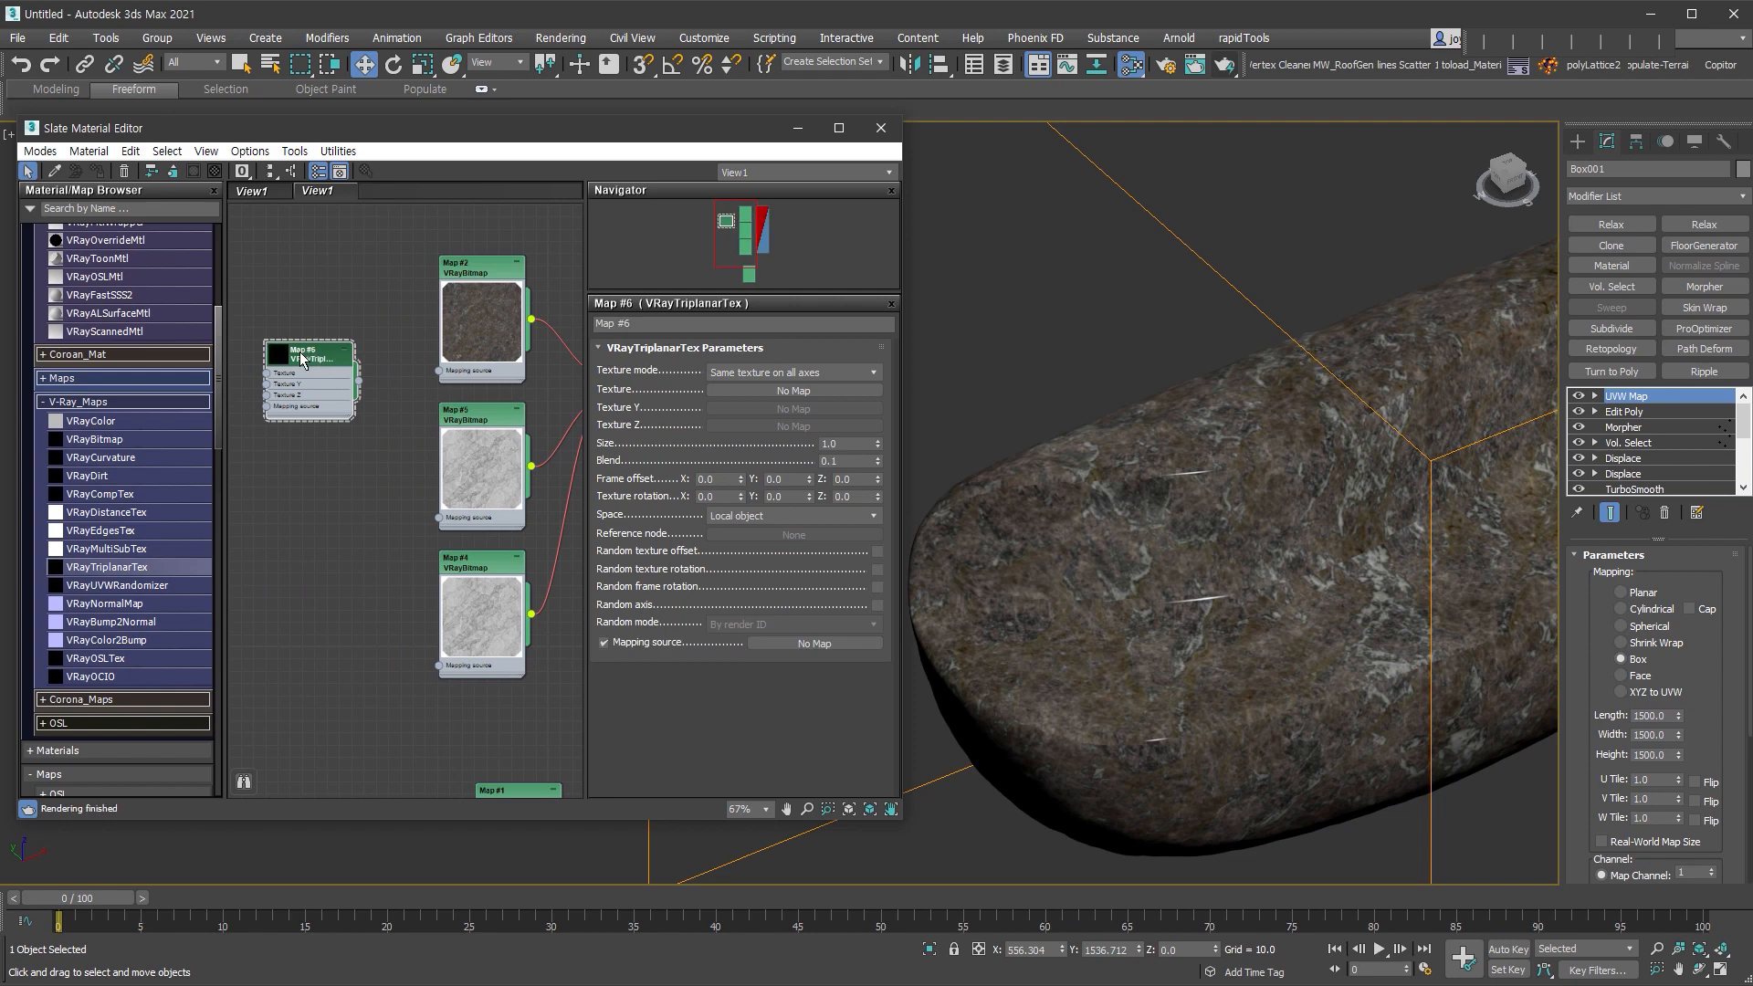
pyautogui.doubleClick(280, 359)
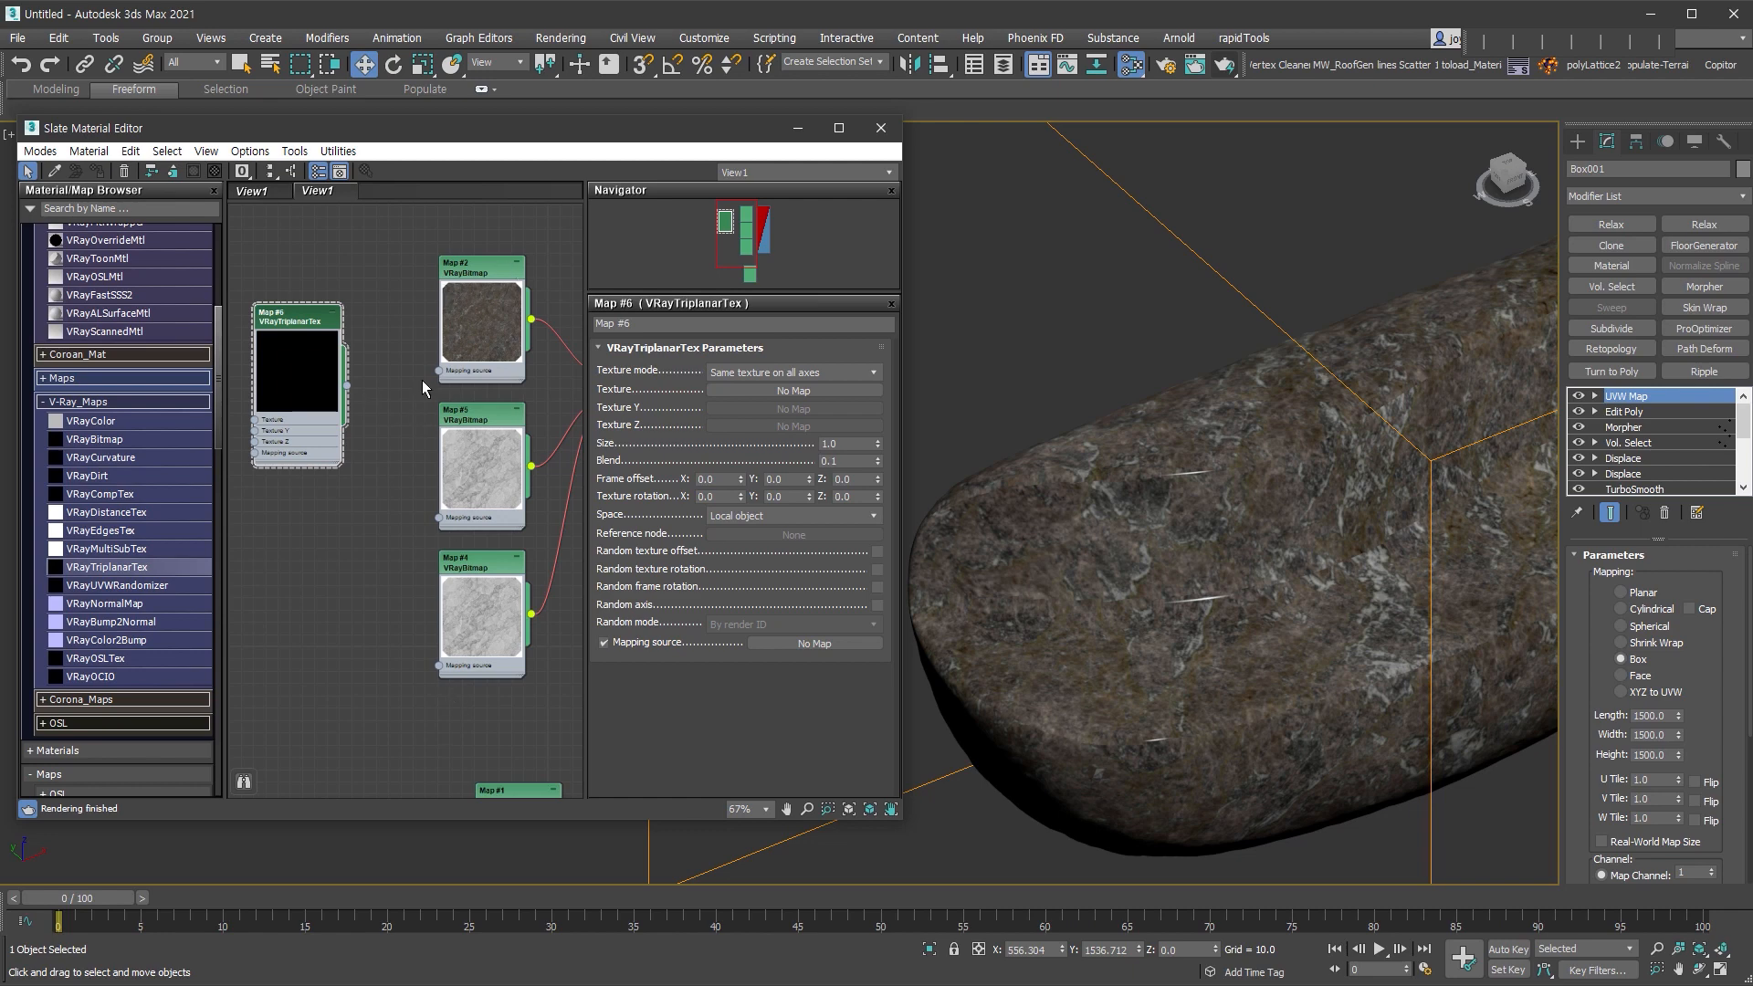
# - Connect the VRayTriplanarTex output to the mapping source of all three VRayBitmap nodes
pyautogui.scroll(5, 422, 380)
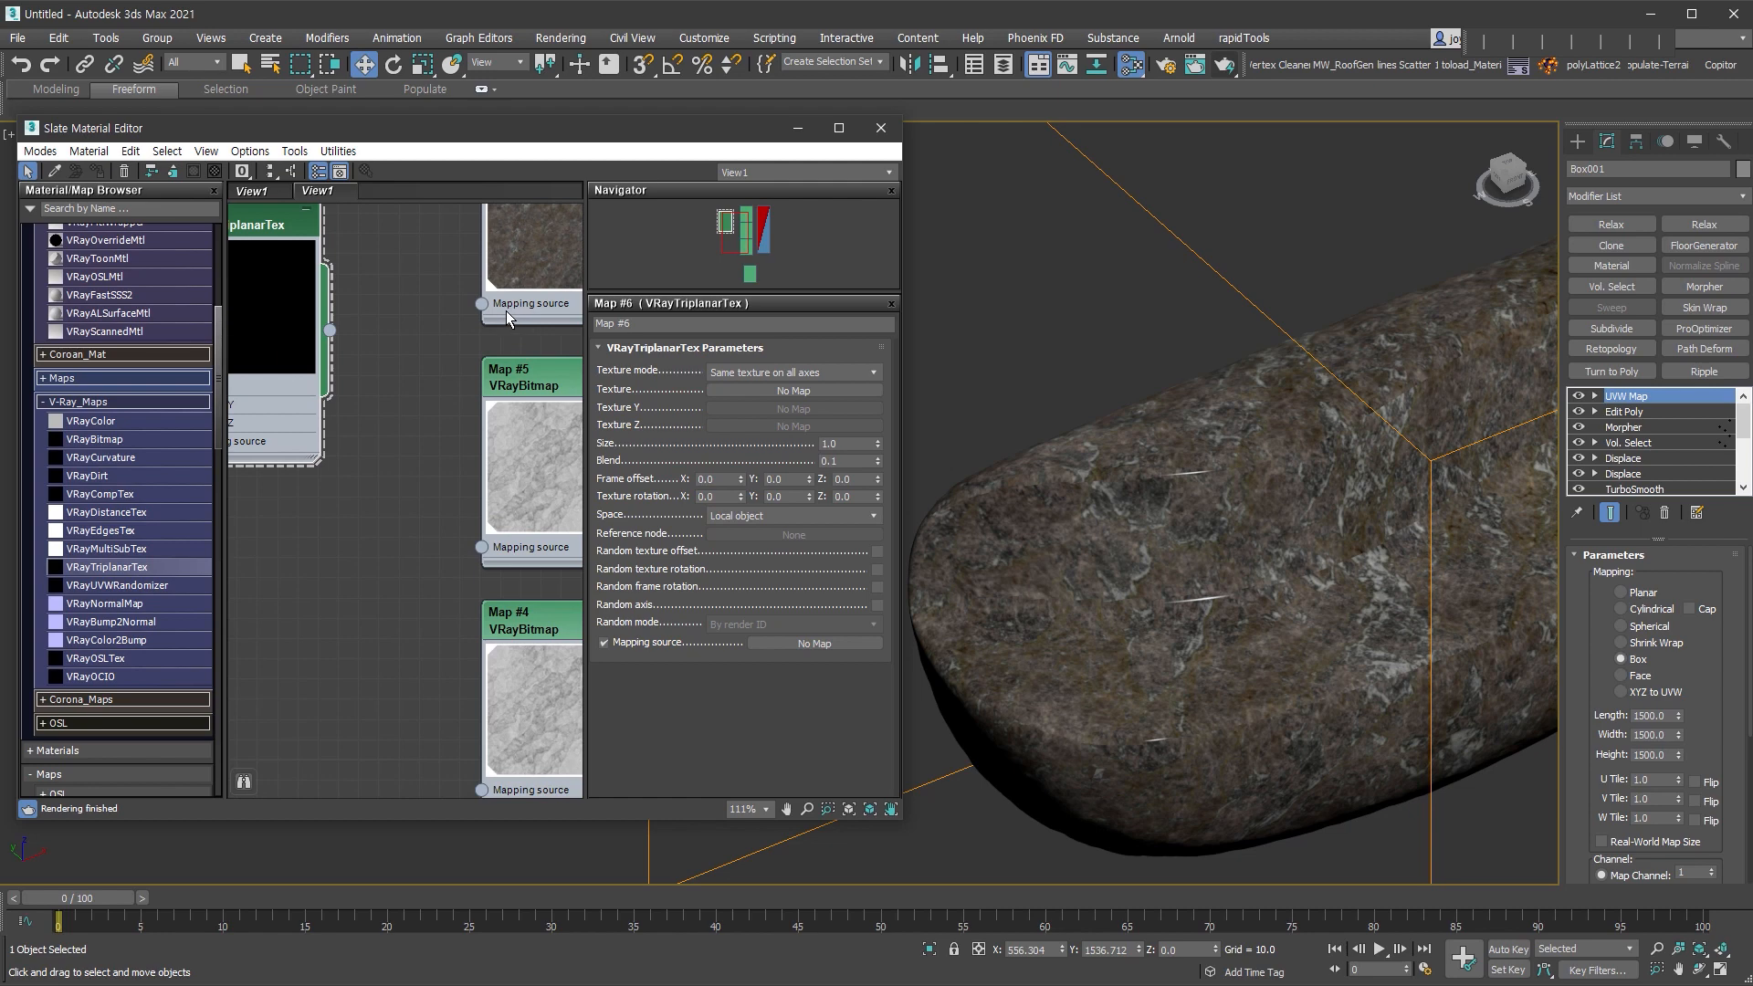
pyautogui.scroll(-3, 422, 420)
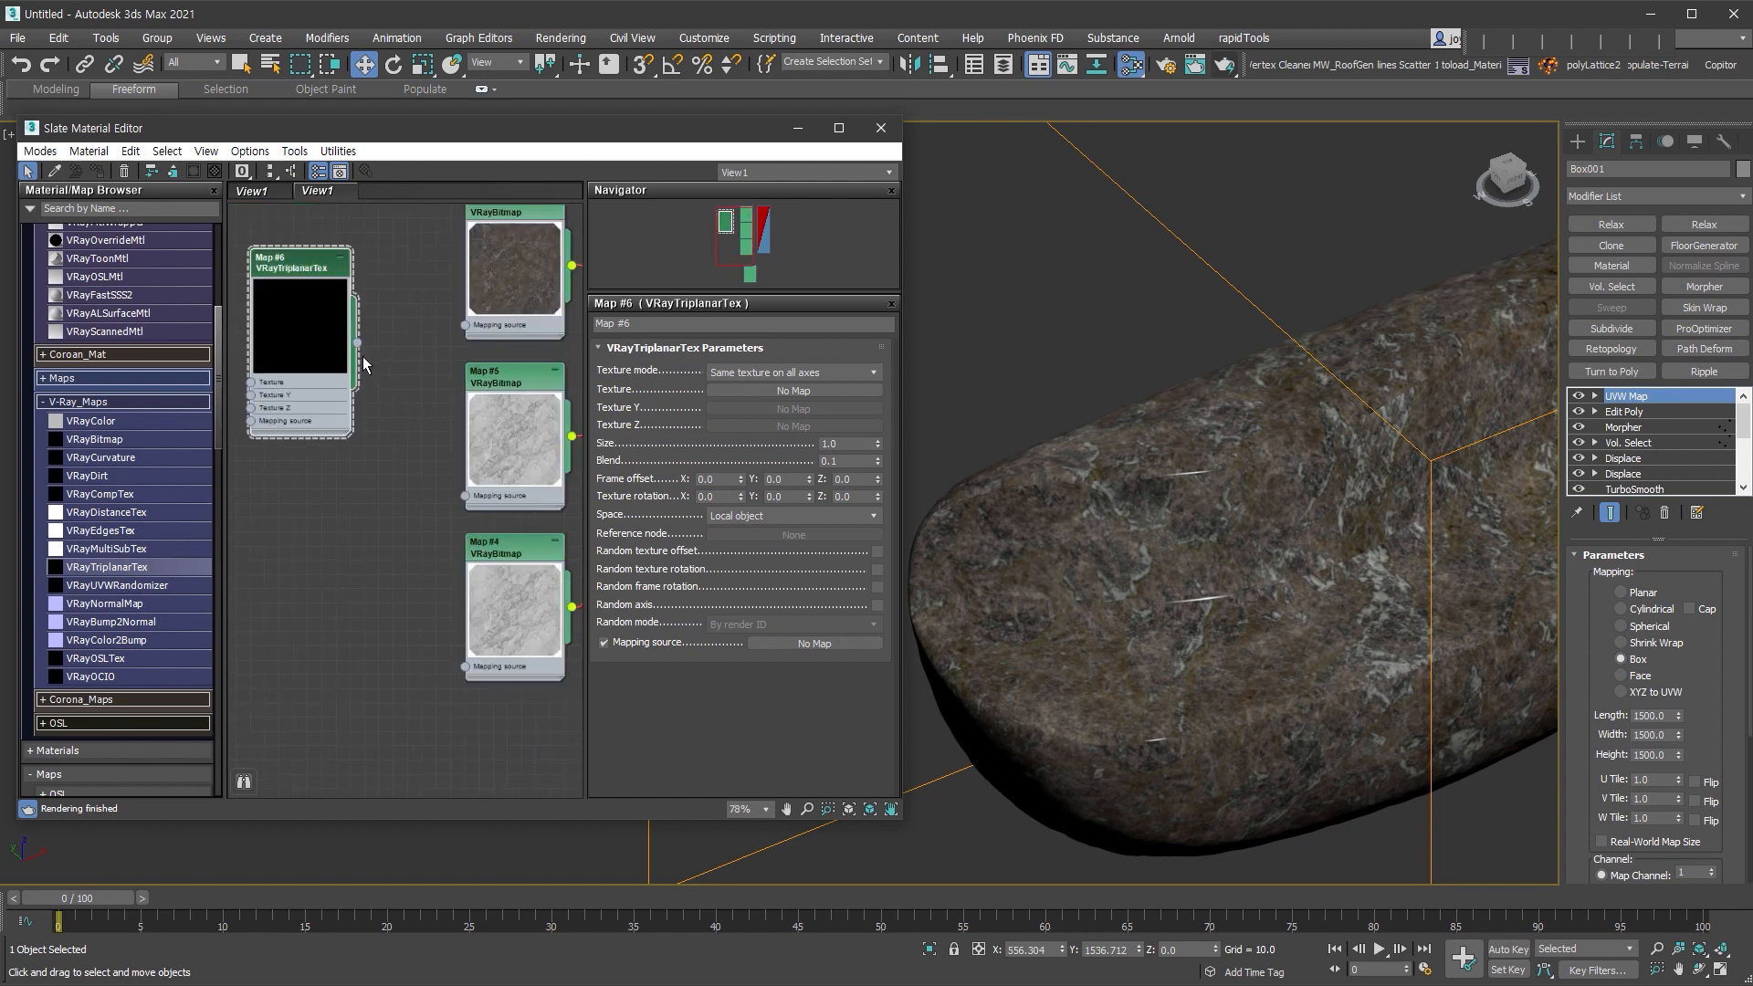
pyautogui.moveTo(357, 343); pyautogui.dragTo(465, 325)
pyautogui.moveTo(357, 342); pyautogui.dragTo(465, 666)
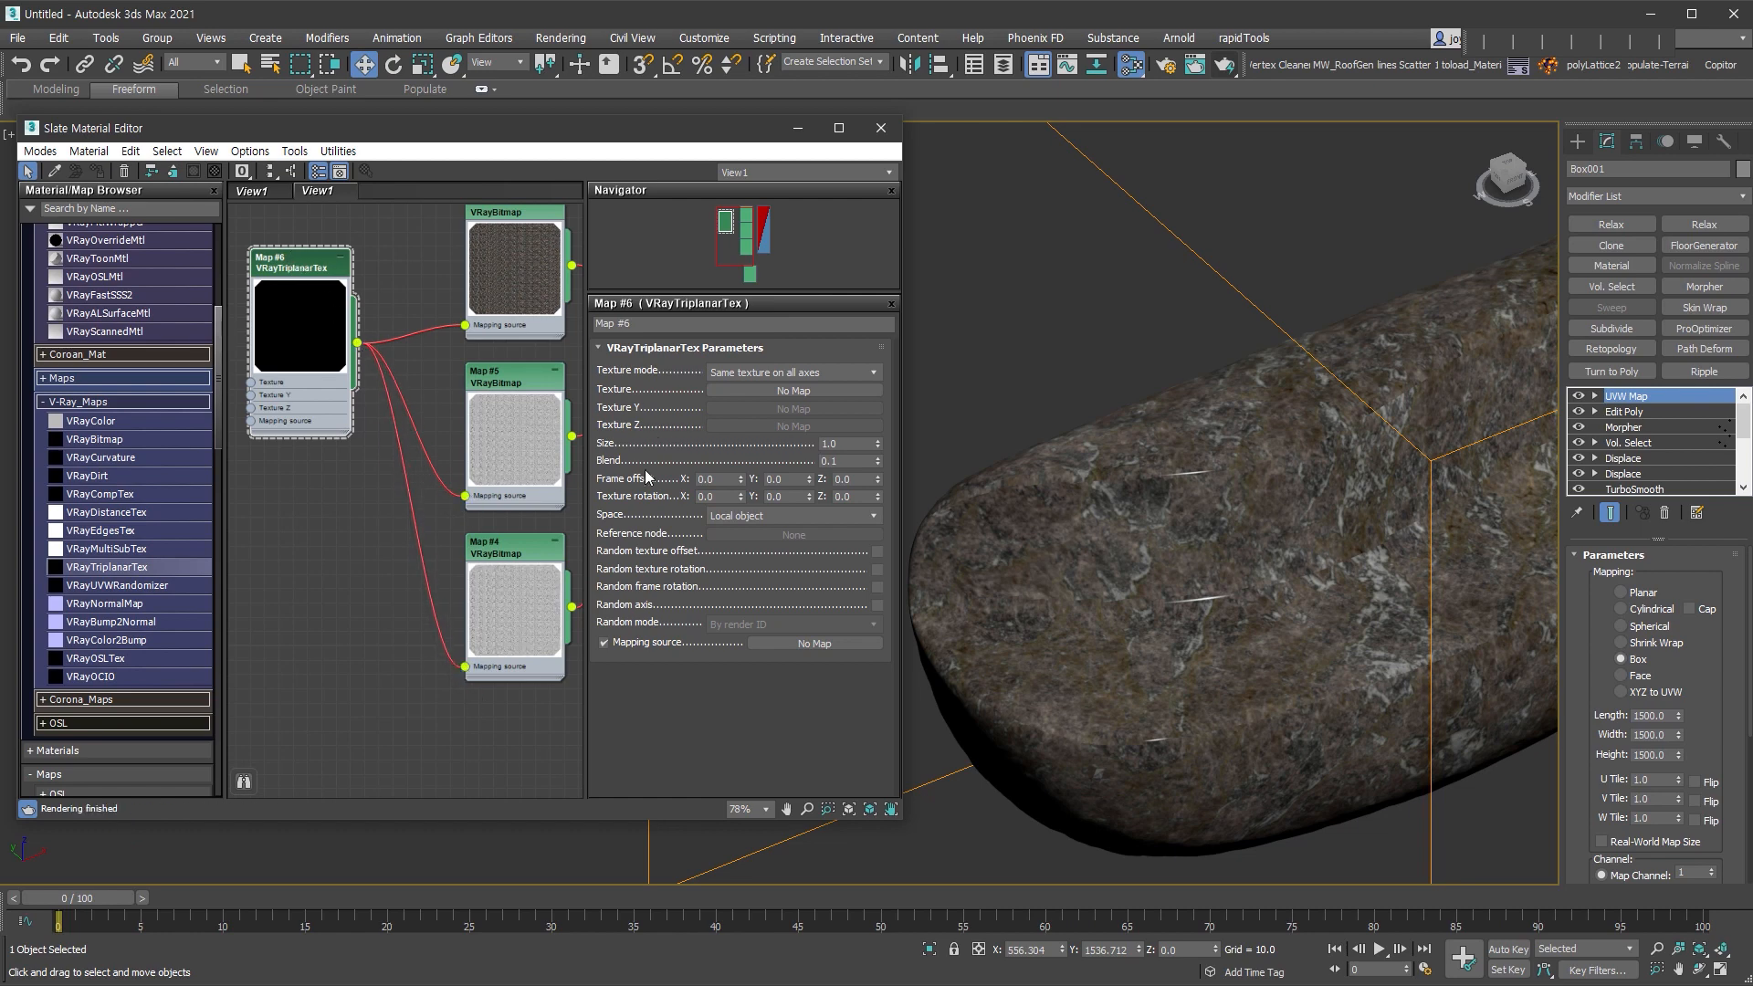
# - Set the VRayTriplanarTex size to 1500 and blend to 0.2, with Random texture rotation enabled
pyautogui.doubleClick(847, 445)
pyautogui.press('Return')
pyautogui.click(877, 569)
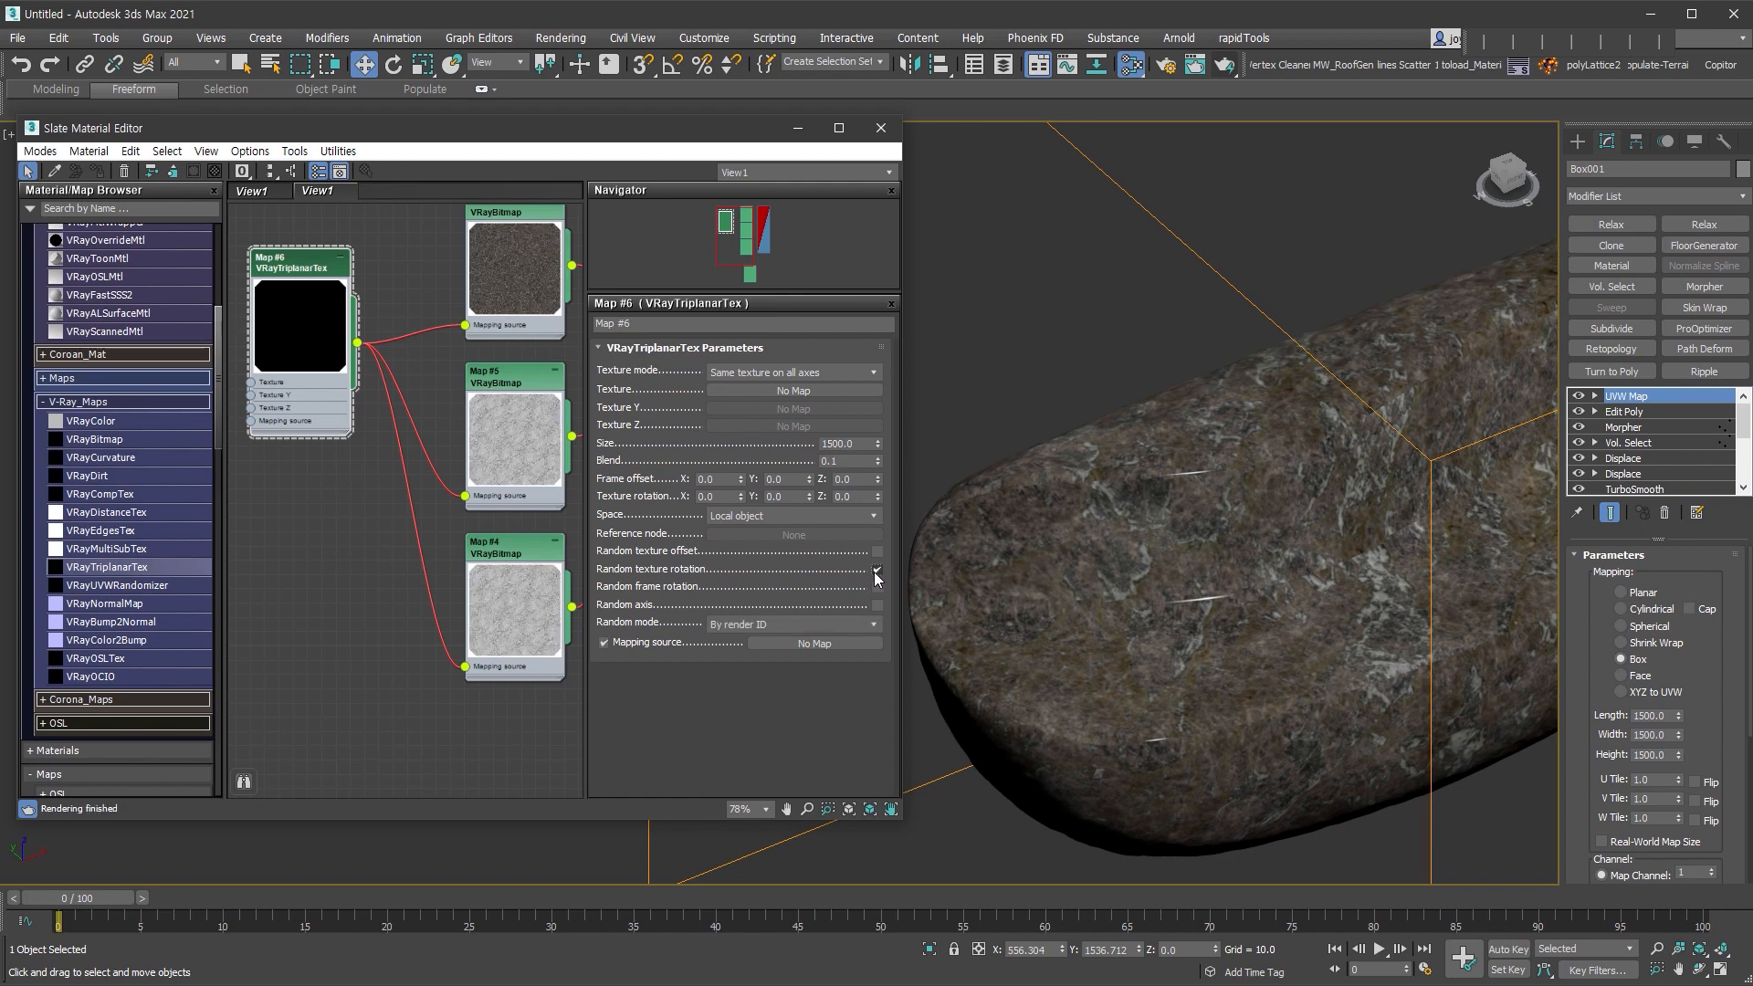
pyautogui.doubleClick(833, 461)
pyautogui.write('0.2')
pyautogui.press('Return')
pyautogui.click(887, 135)
pyautogui.keyDown('alt'); pyautogui.moveTo(1009, 493); pyautogui.dragTo(1178, 494, button='middle'); pyautogui.keyUp('alt')
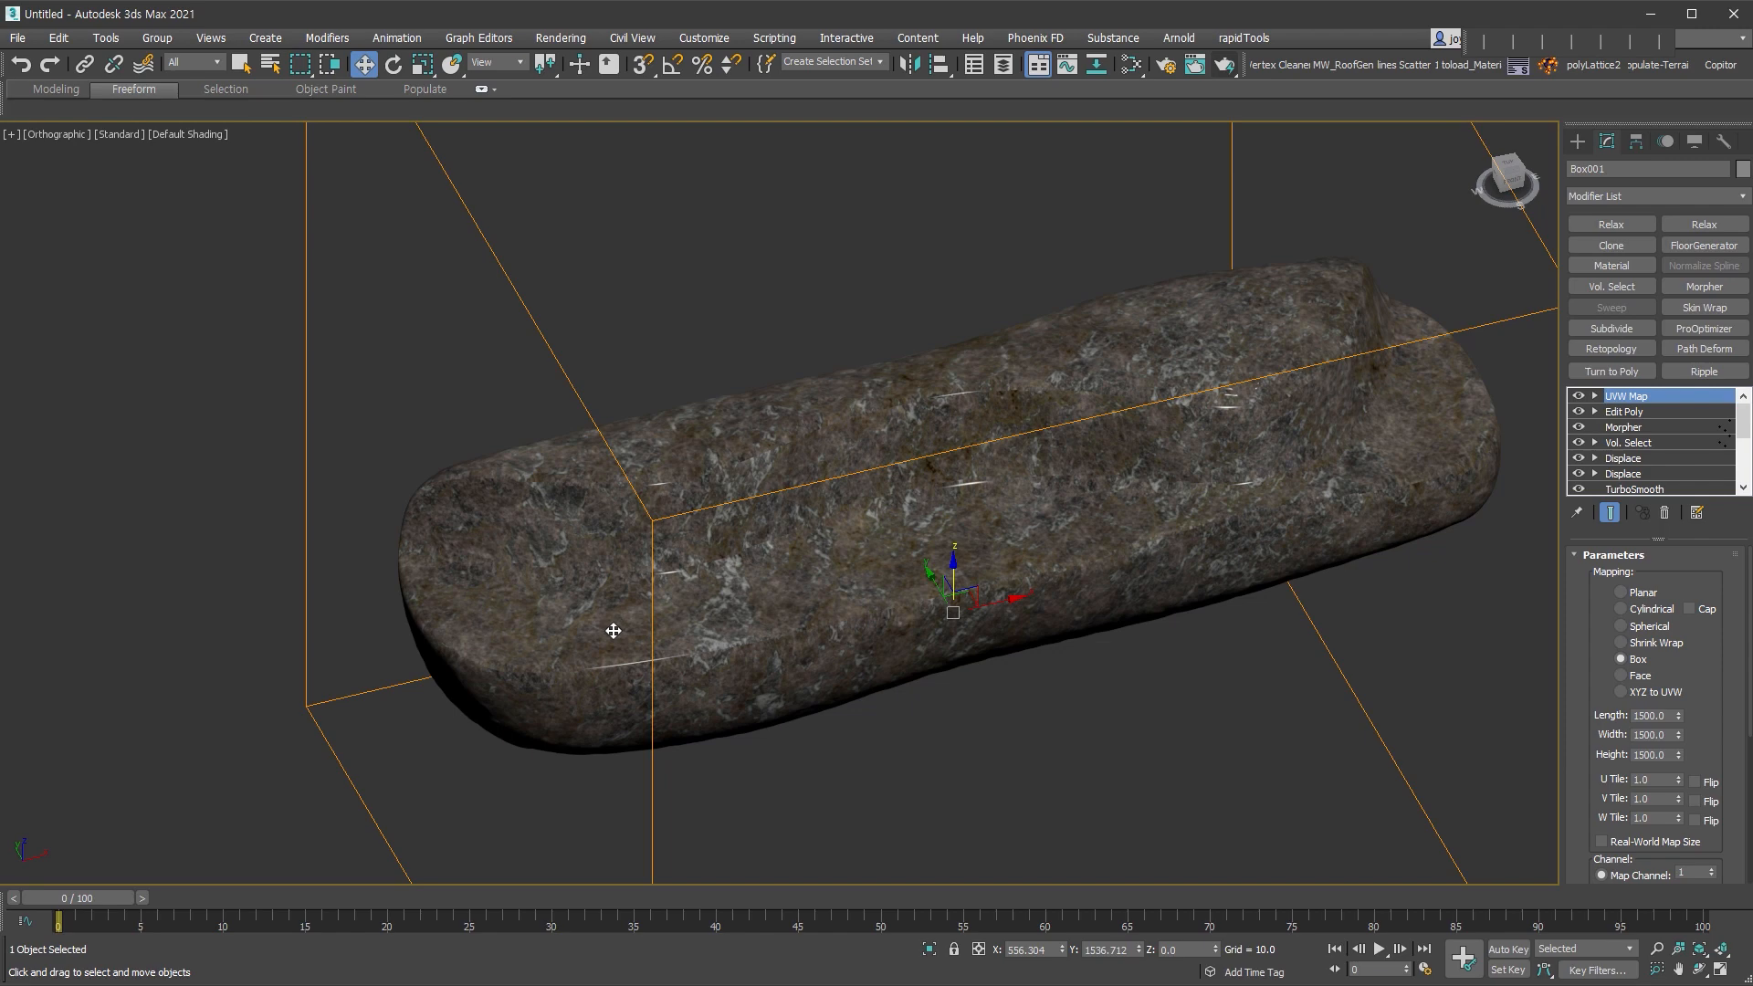
# - Change the VRayMtl's type to Multi/Sub-Object, keeping the old material as a sub-material
pyautogui.click(1132, 63)
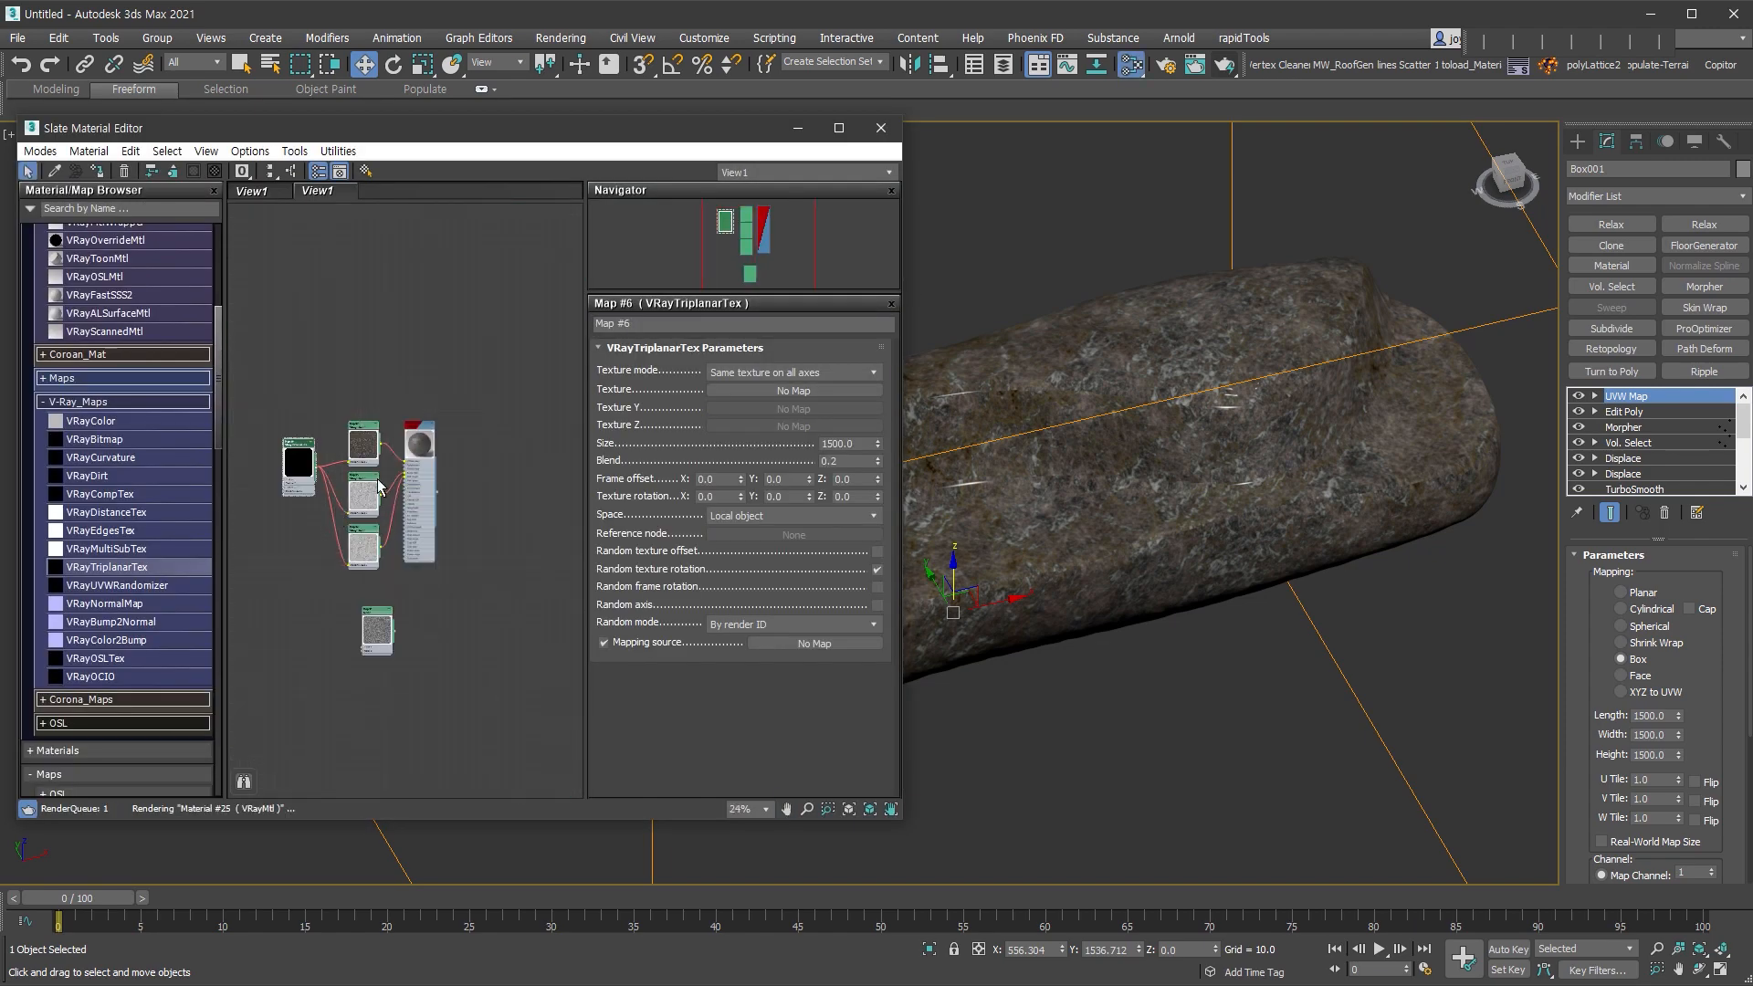
pyautogui.scroll(4, 347, 511)
pyautogui.rightClick(393, 574)
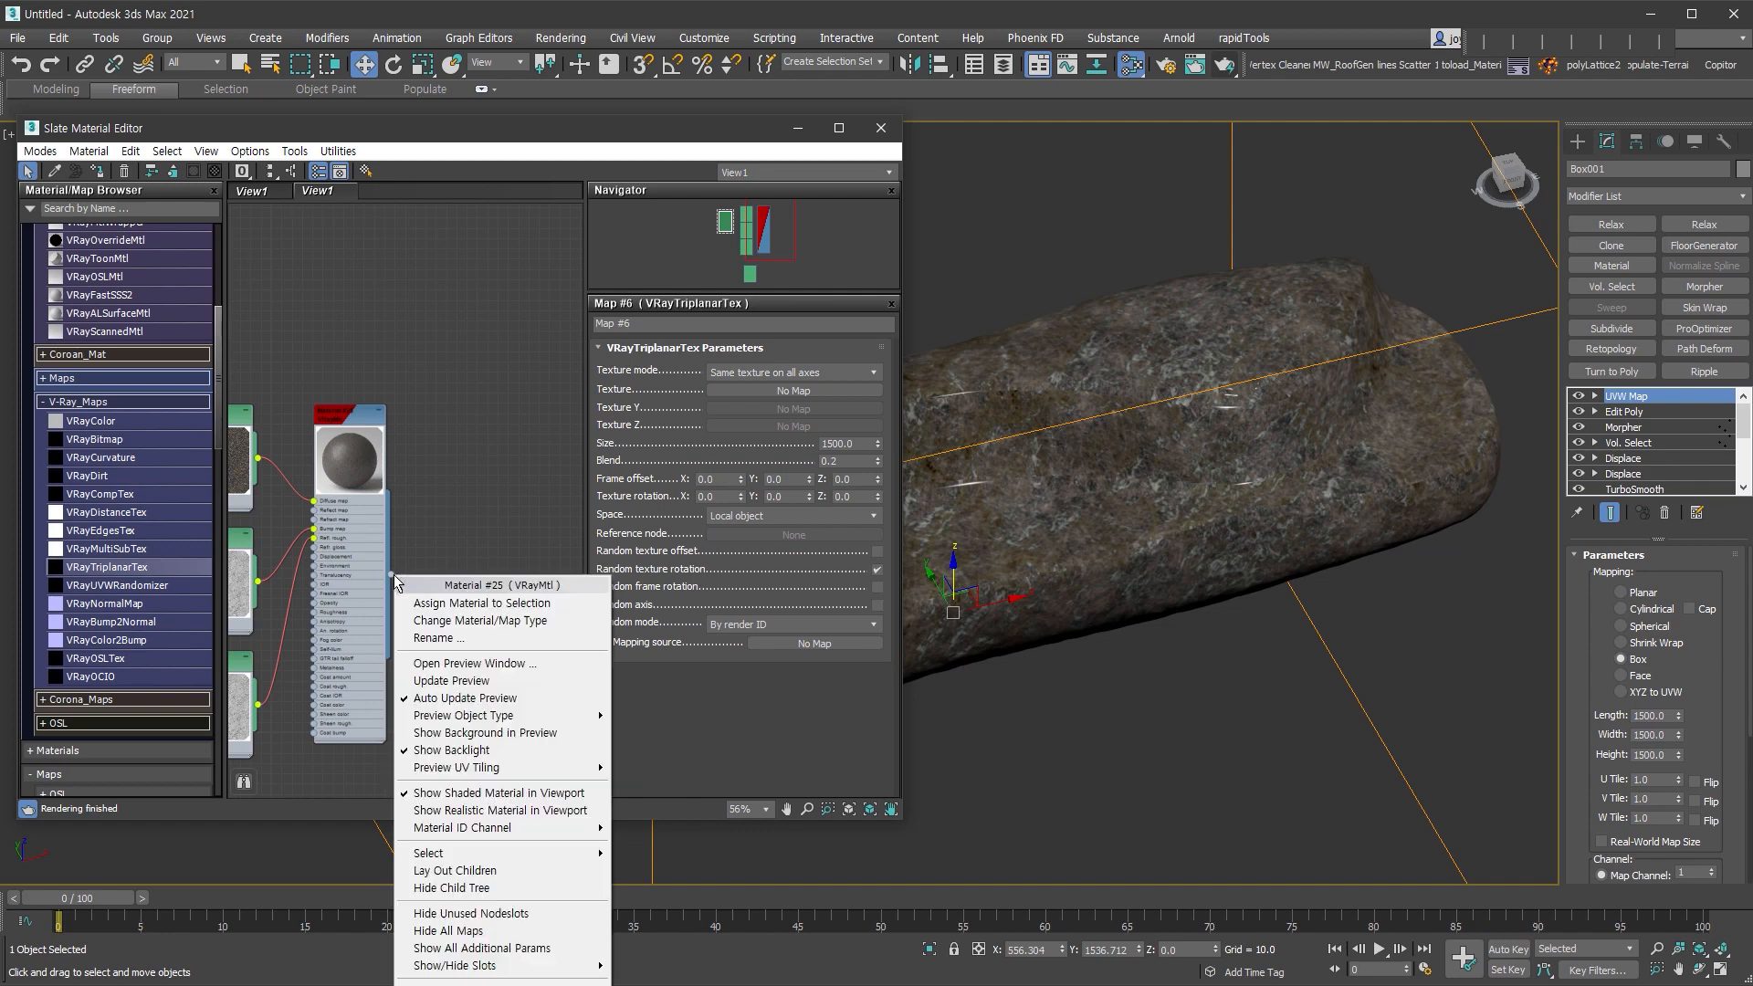
pyautogui.click(501, 615)
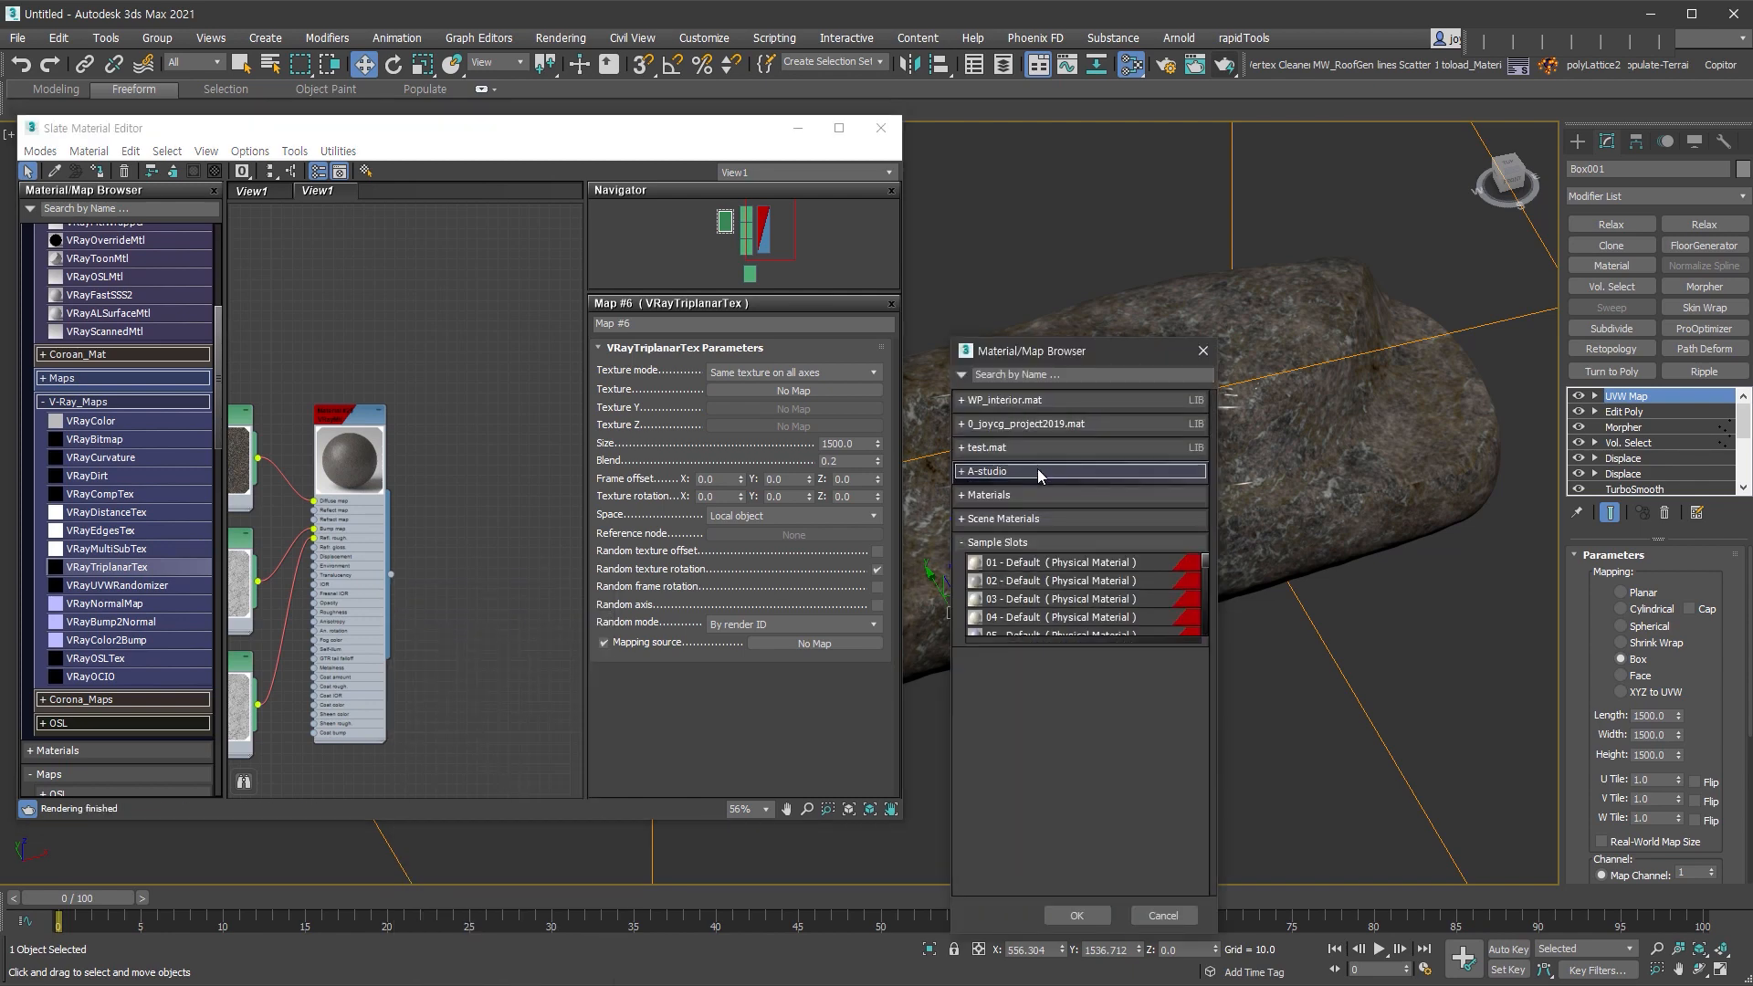
pyautogui.doubleClick(1066, 529)
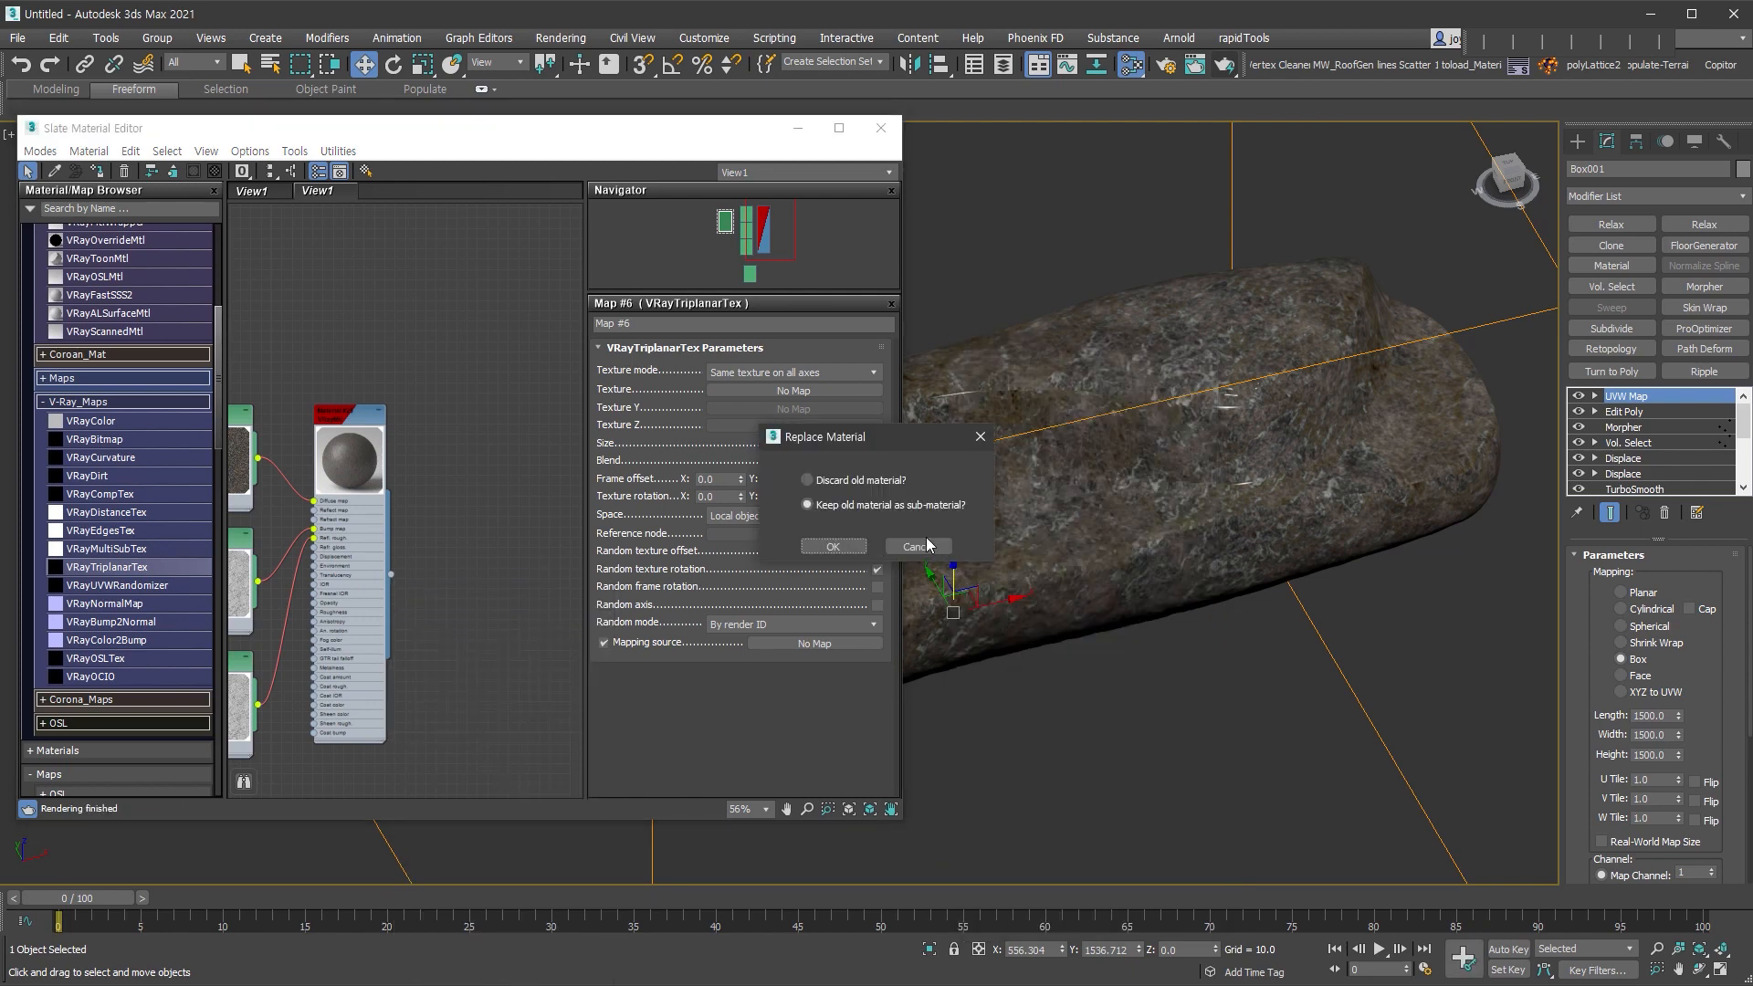
pyautogui.click(838, 550)
pyautogui.moveTo(340, 504); pyautogui.dragTo(535, 507, button='middle')
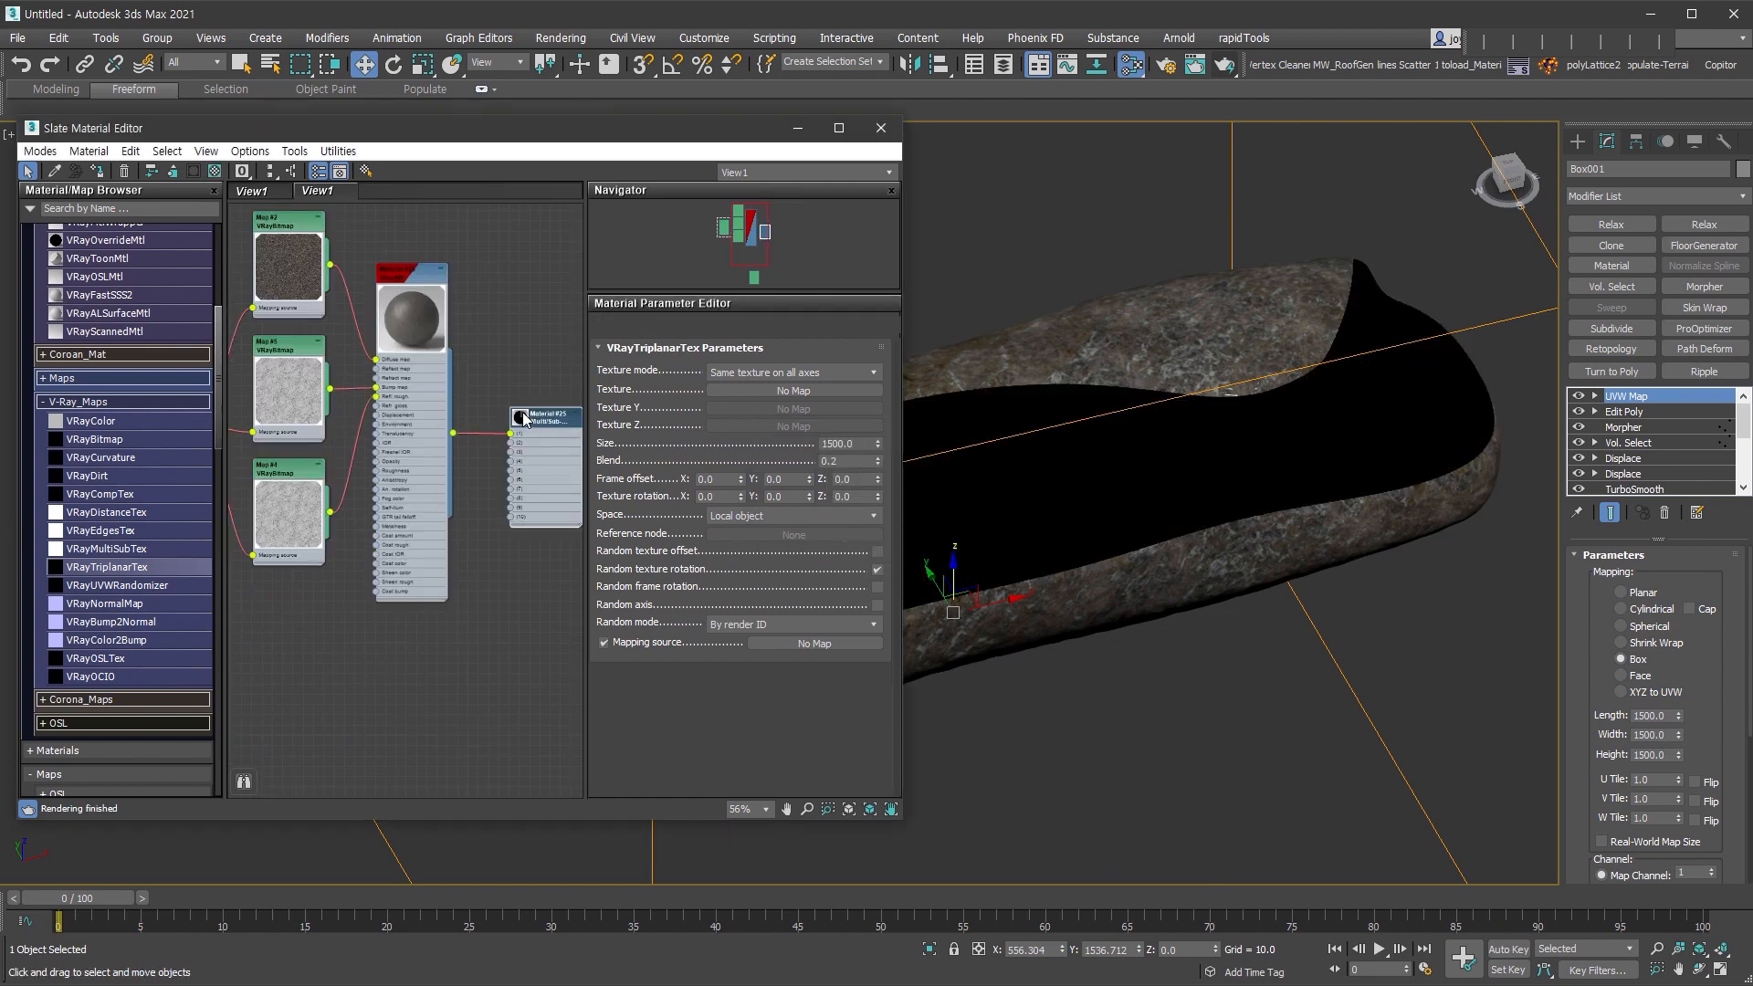
# - Set the Multi/Sub-Object material's number of sub-materials to 2
pyautogui.doubleClick(522, 414)
pyautogui.moveTo(521, 415); pyautogui.dragTo(511, 469)
pyautogui.click(665, 375)
pyautogui.click(544, 467)
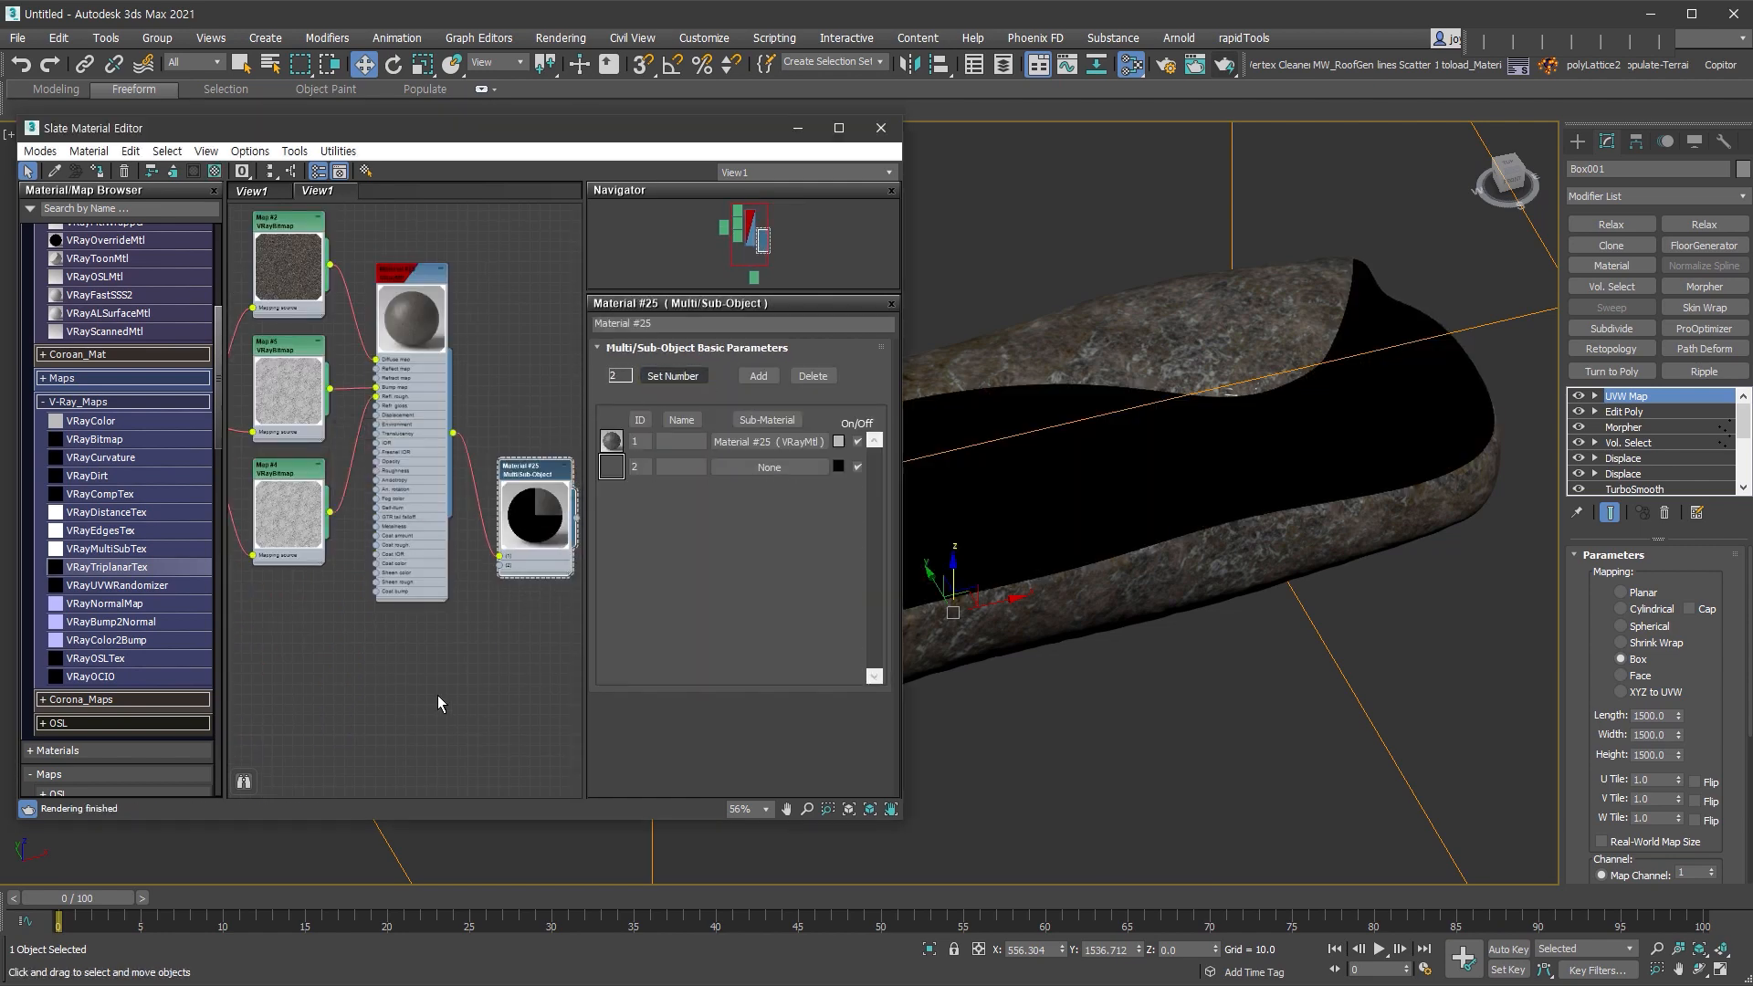
# - Add a new VRayMtl and connect it to the second sub-material slot of the Multi/Sub-Object material
pyautogui.click(114, 402)
pyautogui.scroll(5, 111, 453)
pyautogui.moveTo(89, 412); pyautogui.dragTo(388, 653)
pyautogui.moveTo(416, 665); pyautogui.dragTo(383, 465, button='middle')
pyautogui.moveTo(378, 578); pyautogui.dragTo(468, 370)
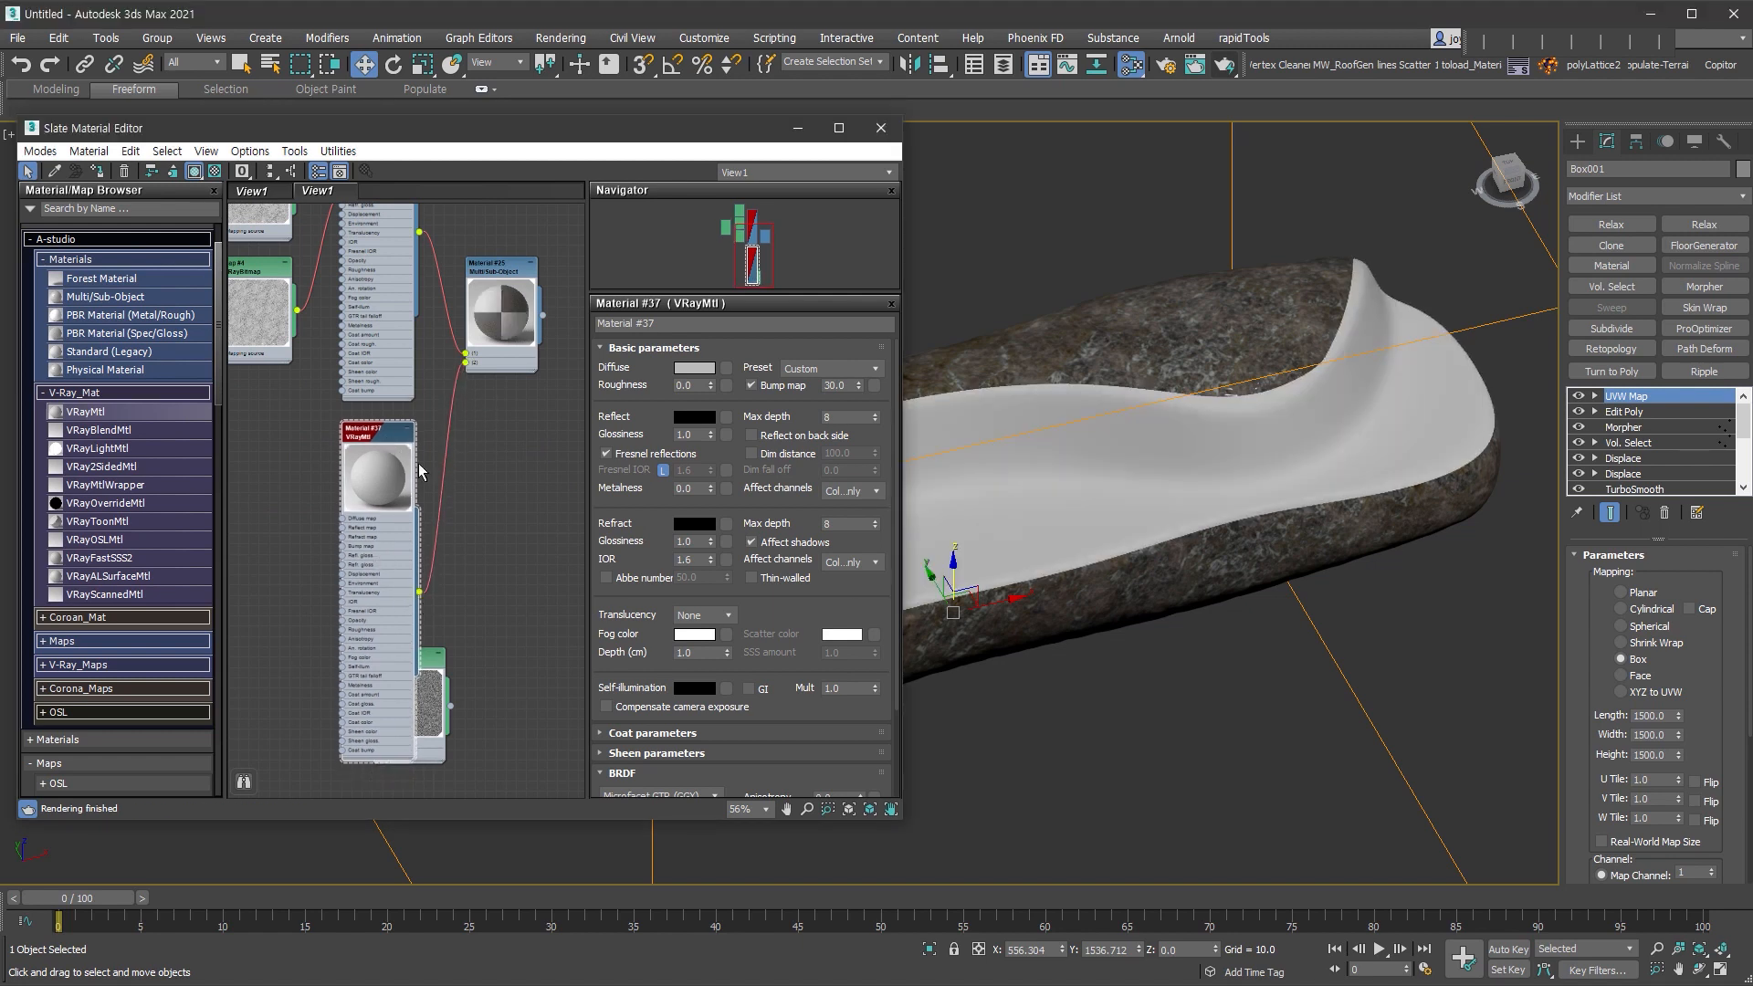
# - Try the Plastic preset on the new VRayMtl, check its reflection color, and return to the Default preset
pyautogui.click(838, 369)
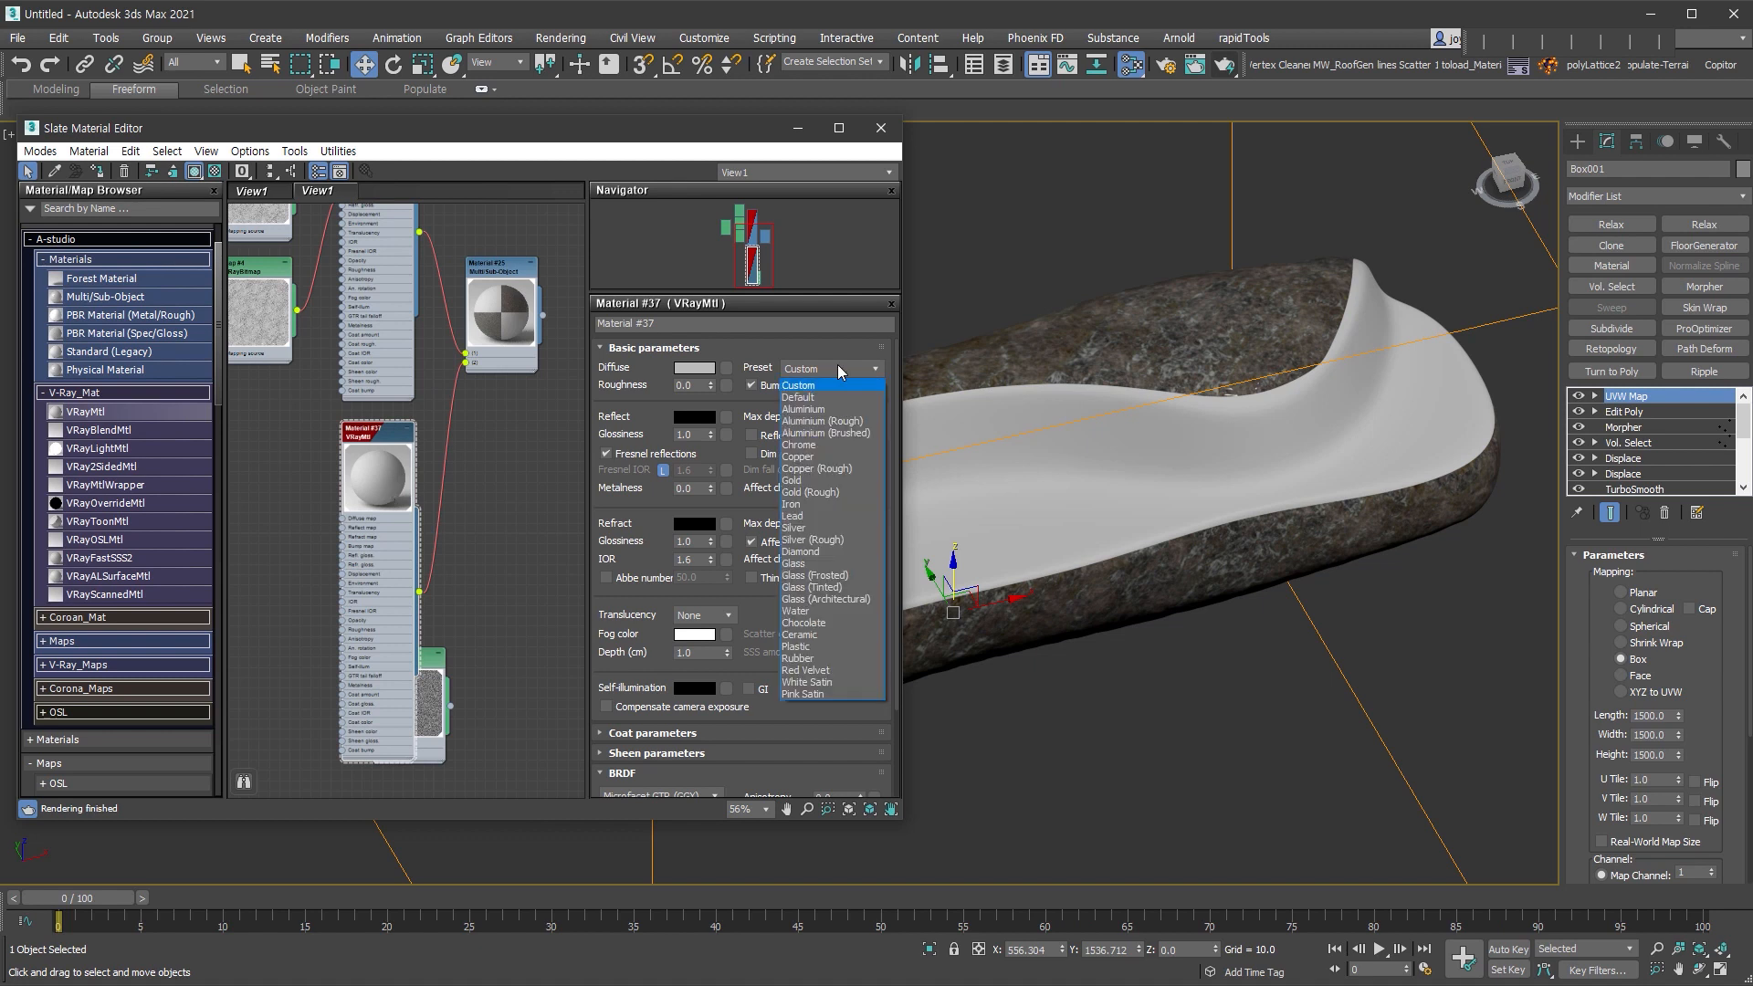
pyautogui.click(837, 647)
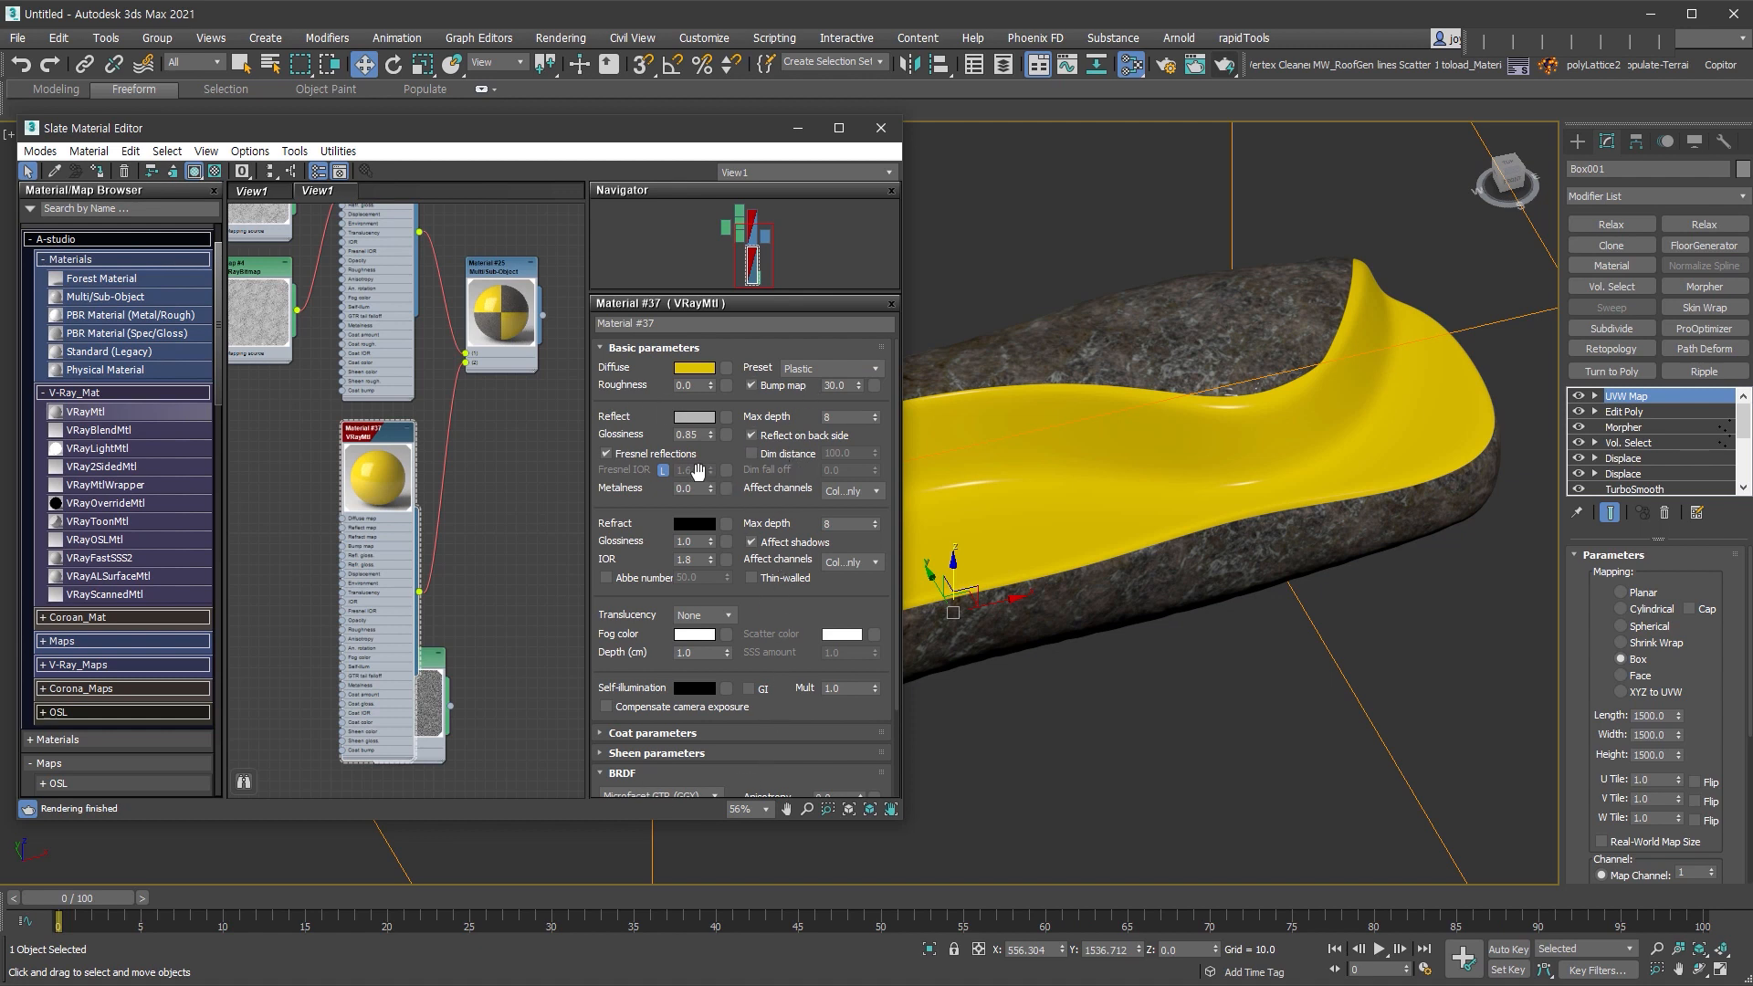
pyautogui.click(703, 417)
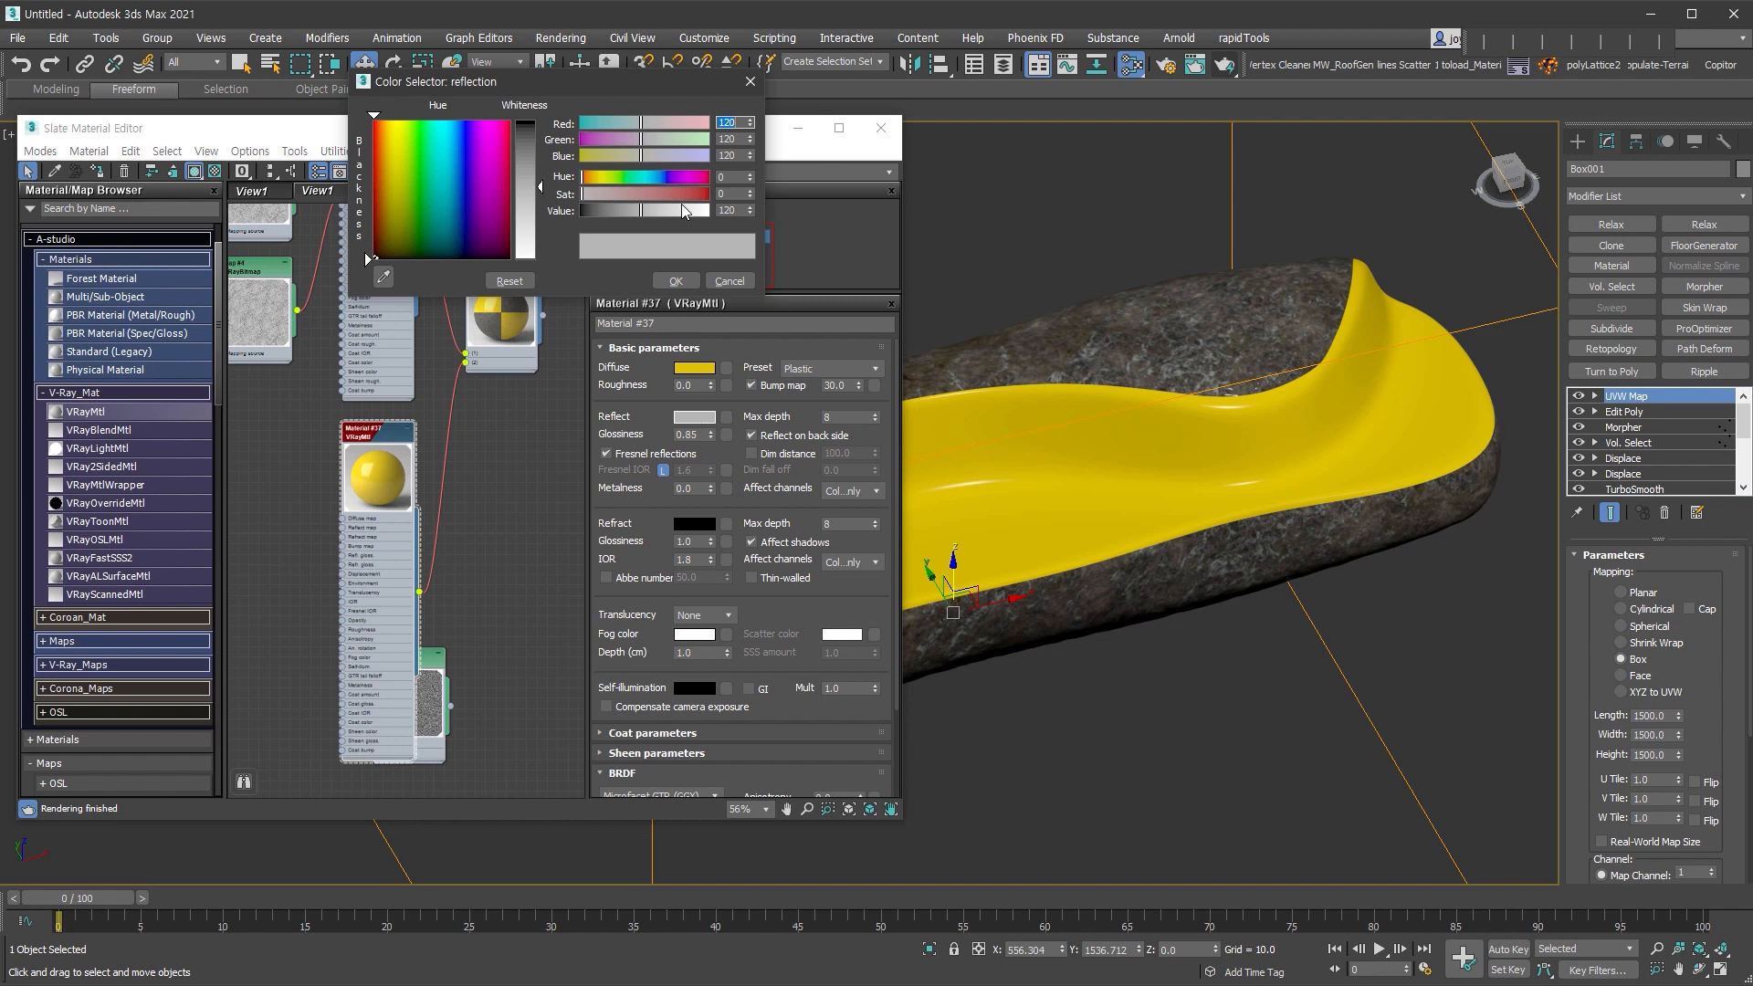
pyautogui.click(710, 280)
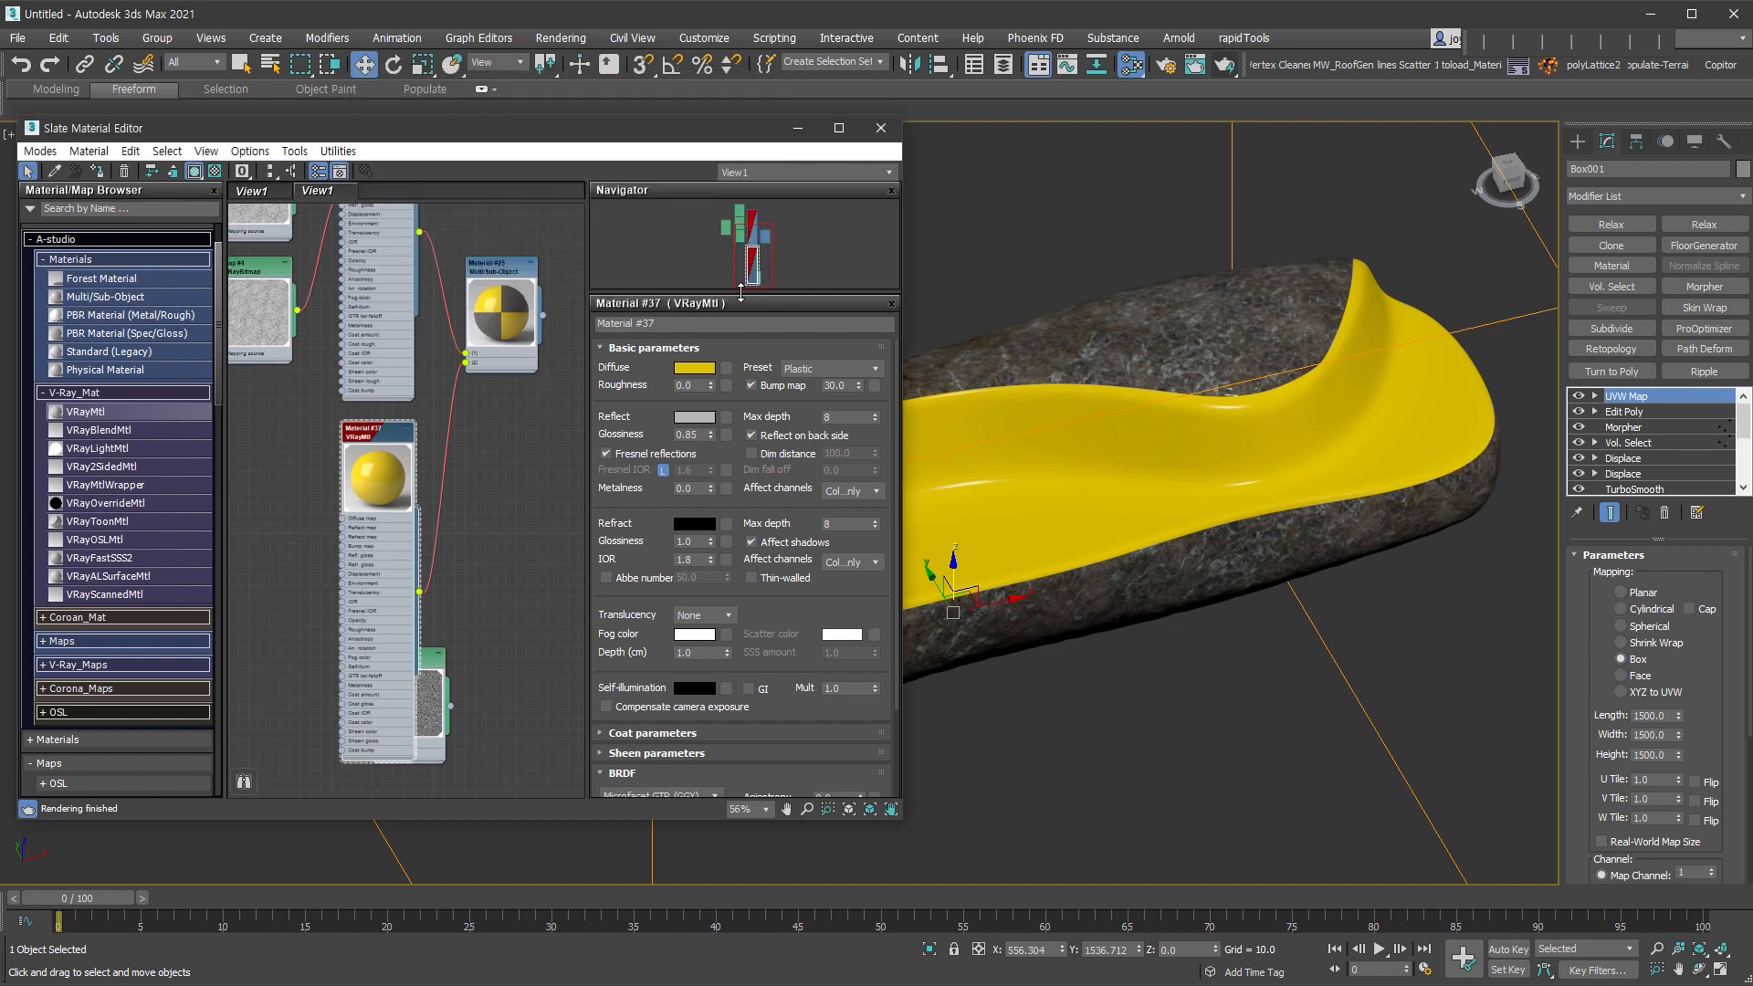
pyautogui.click(796, 369)
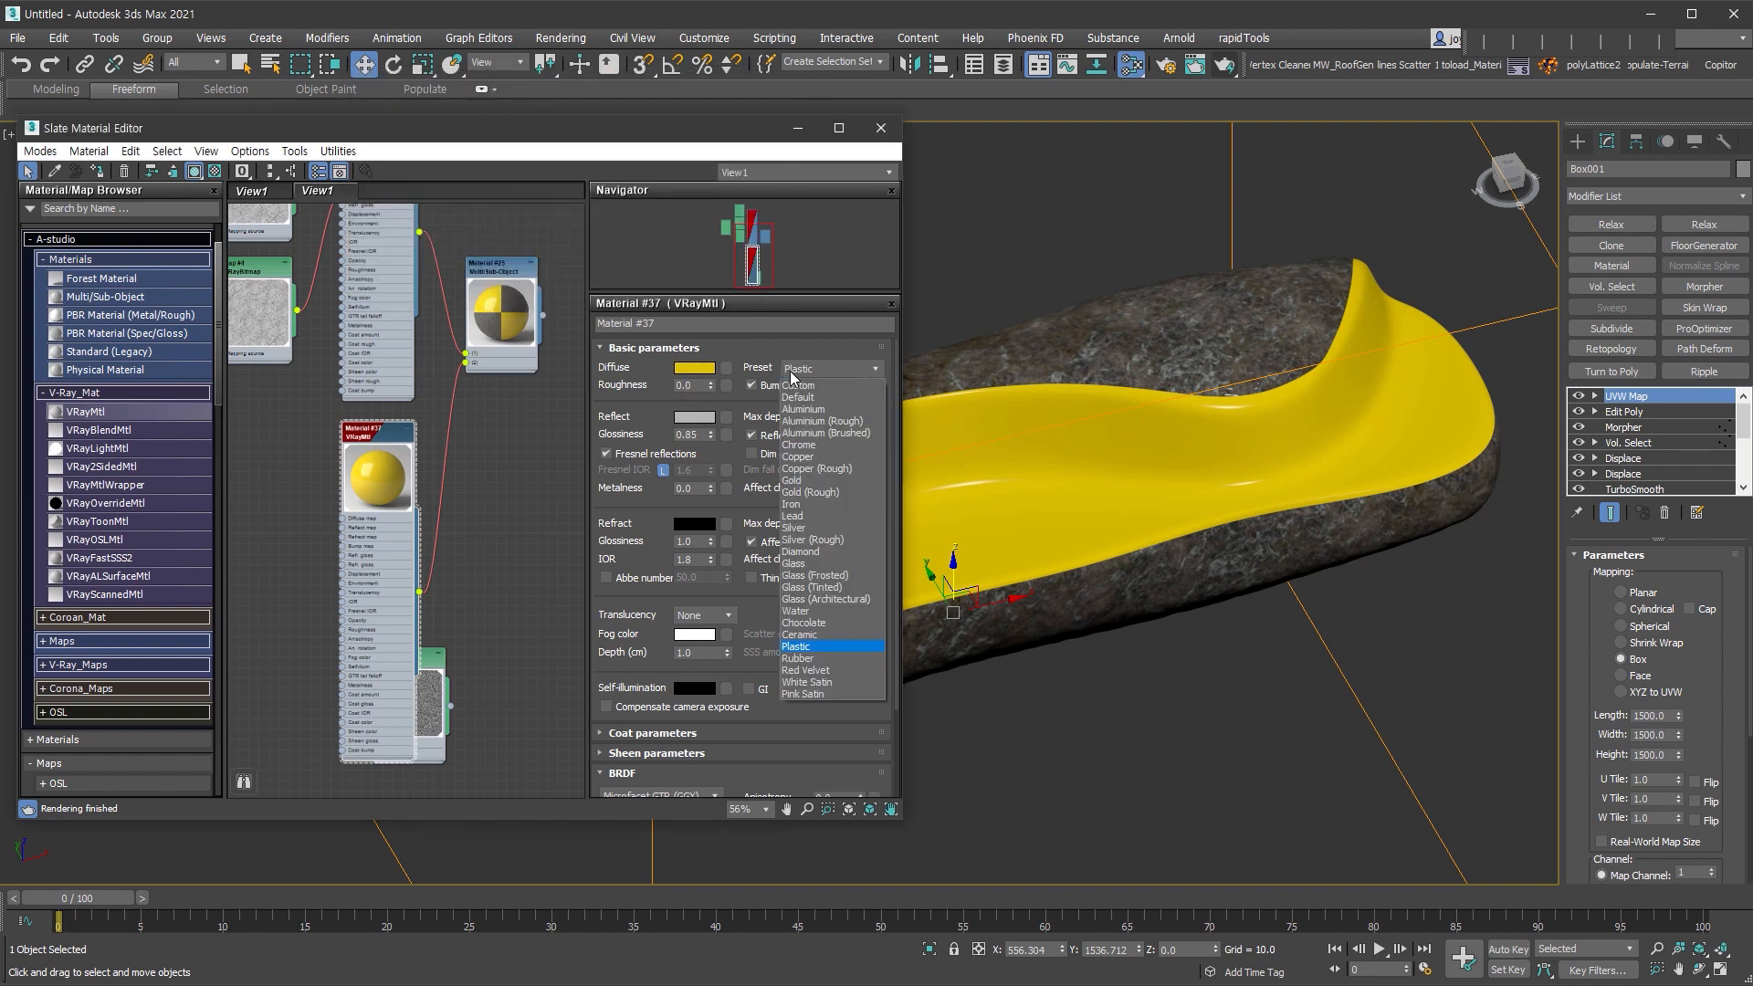
pyautogui.click(832, 398)
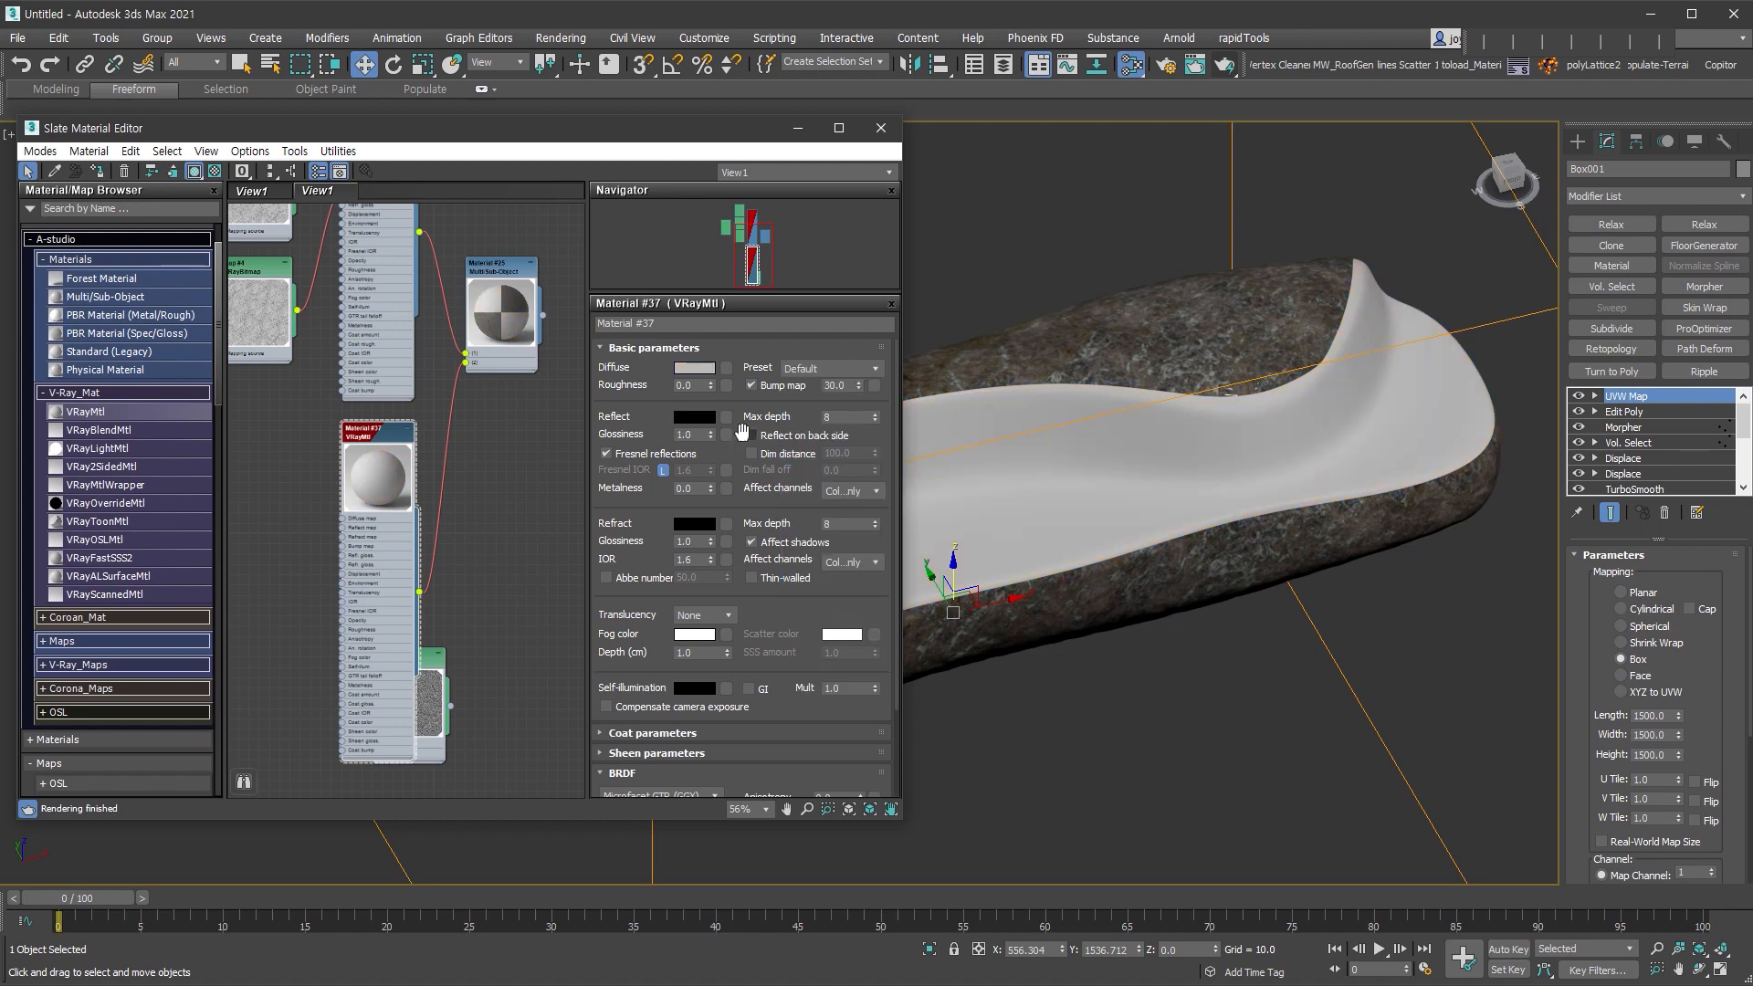
# - Set the new VRayMtl's diffuse color to near-black, with a value of about 5
pyautogui.click(696, 368)
pyautogui.moveTo(682, 211); pyautogui.dragTo(589, 216)
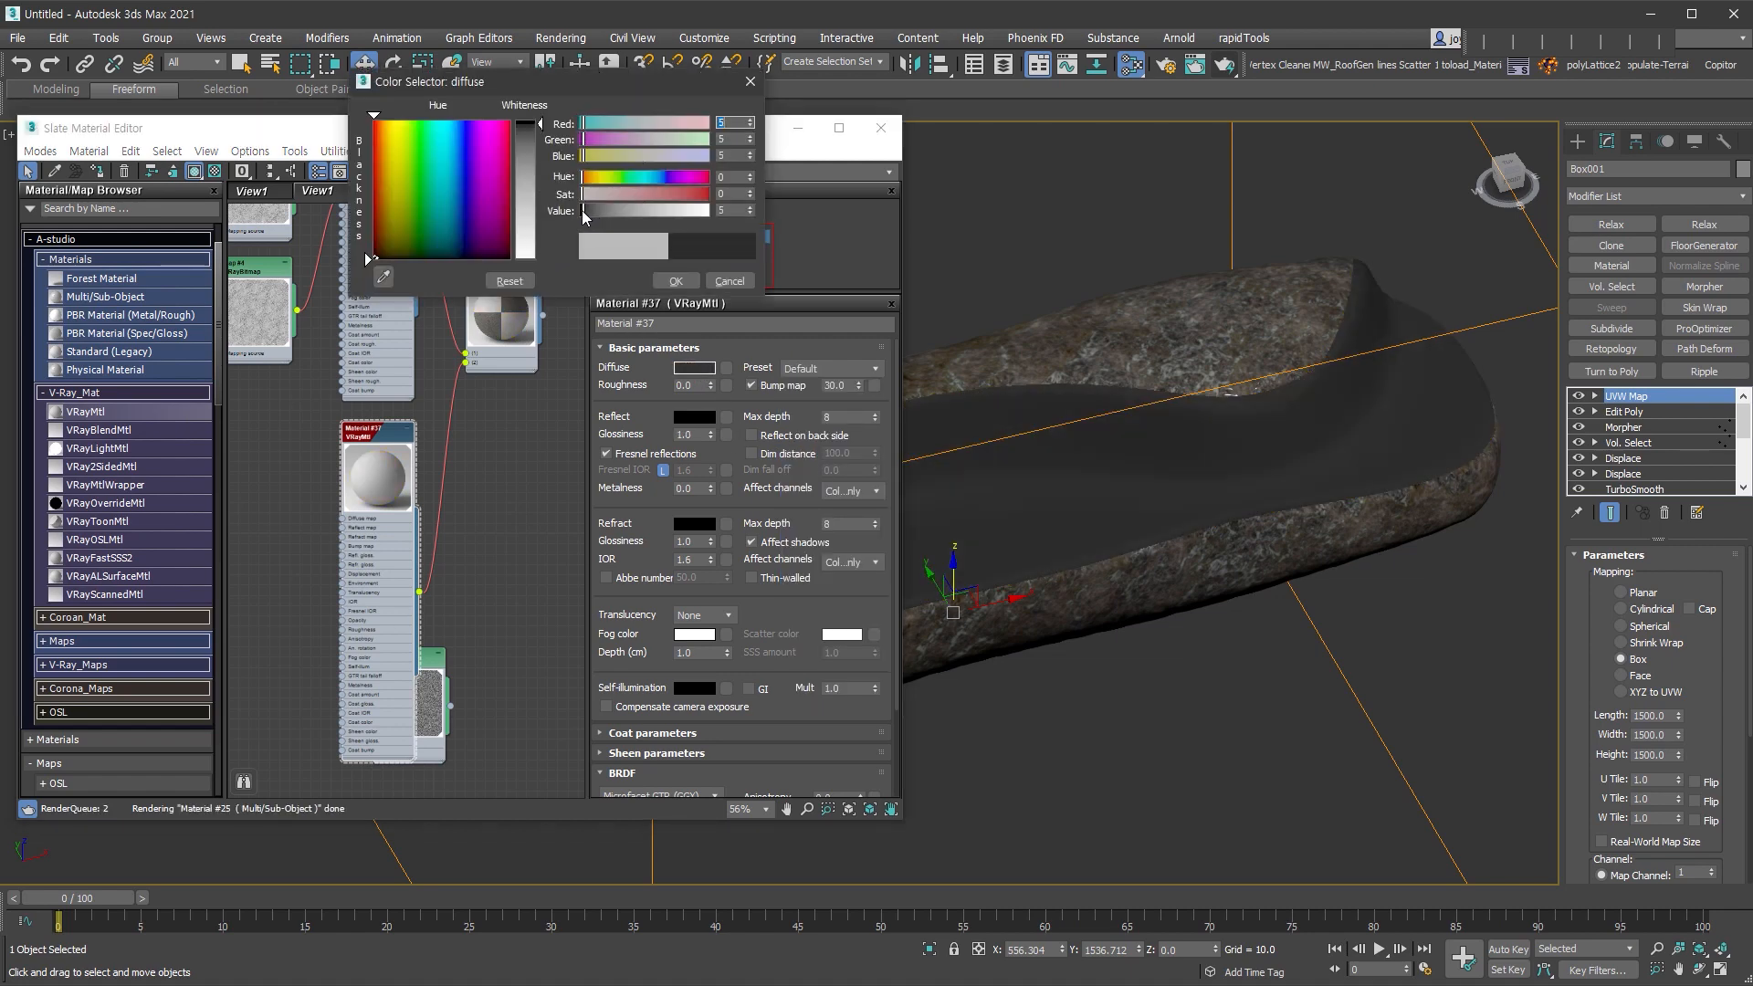
pyautogui.click(677, 278)
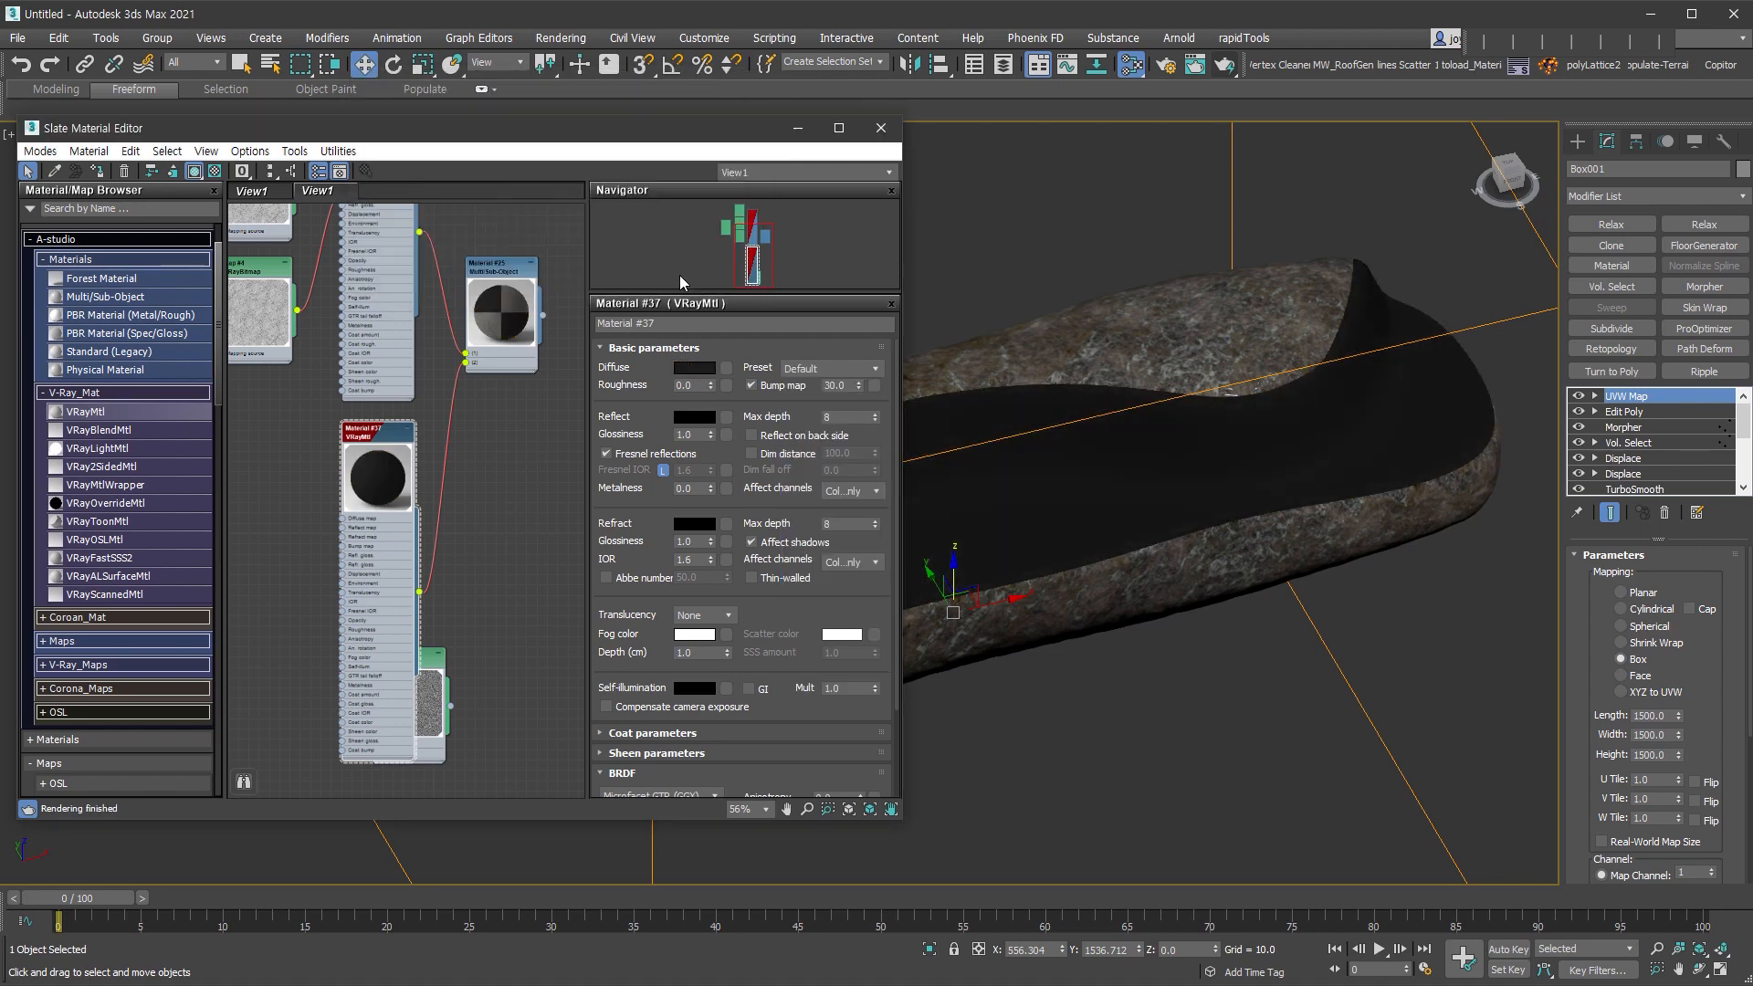
# - Set the seat material's reflection color to a grey of value 139 and its reflection glossiness to 0.94
pyautogui.click(694, 416)
pyautogui.moveTo(582, 211); pyautogui.dragTo(652, 211)
pyautogui.click(650, 214)
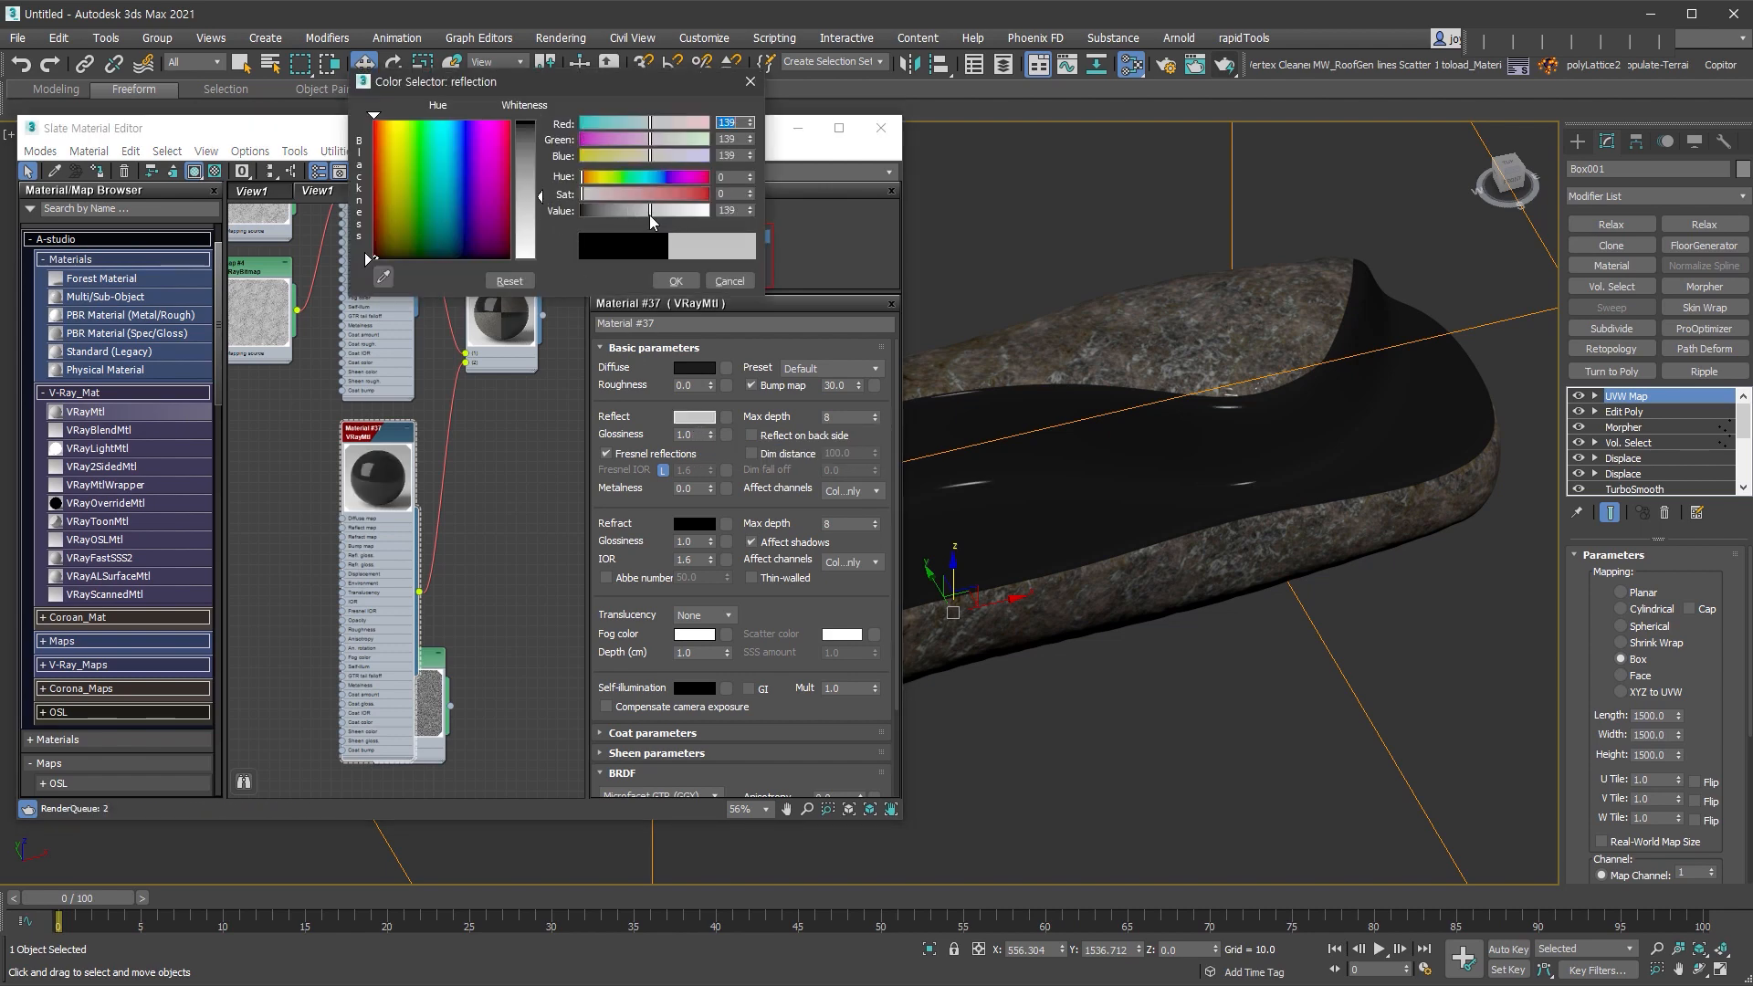
pyautogui.click(676, 280)
pyautogui.click(686, 435)
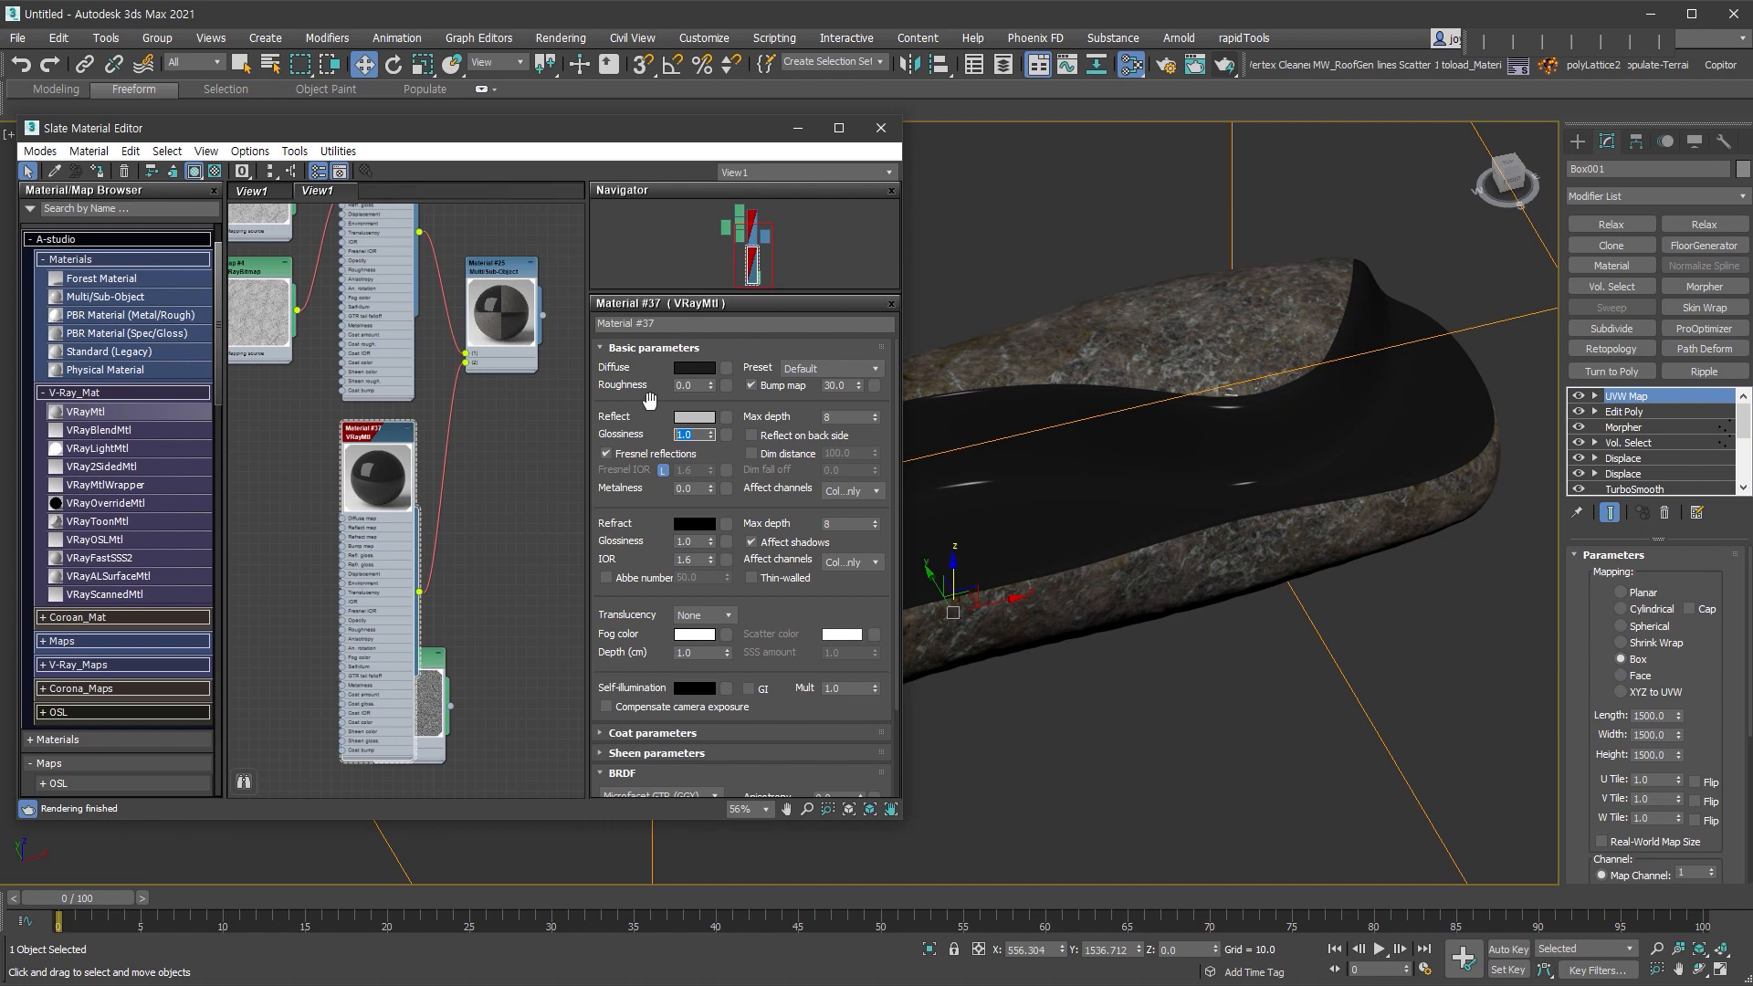
pyautogui.write('0.94')
pyautogui.press('Return')
# - Hide the unused slots of the new VRayMtl node and minimize the material editor
pyautogui.rightClick(359, 585)
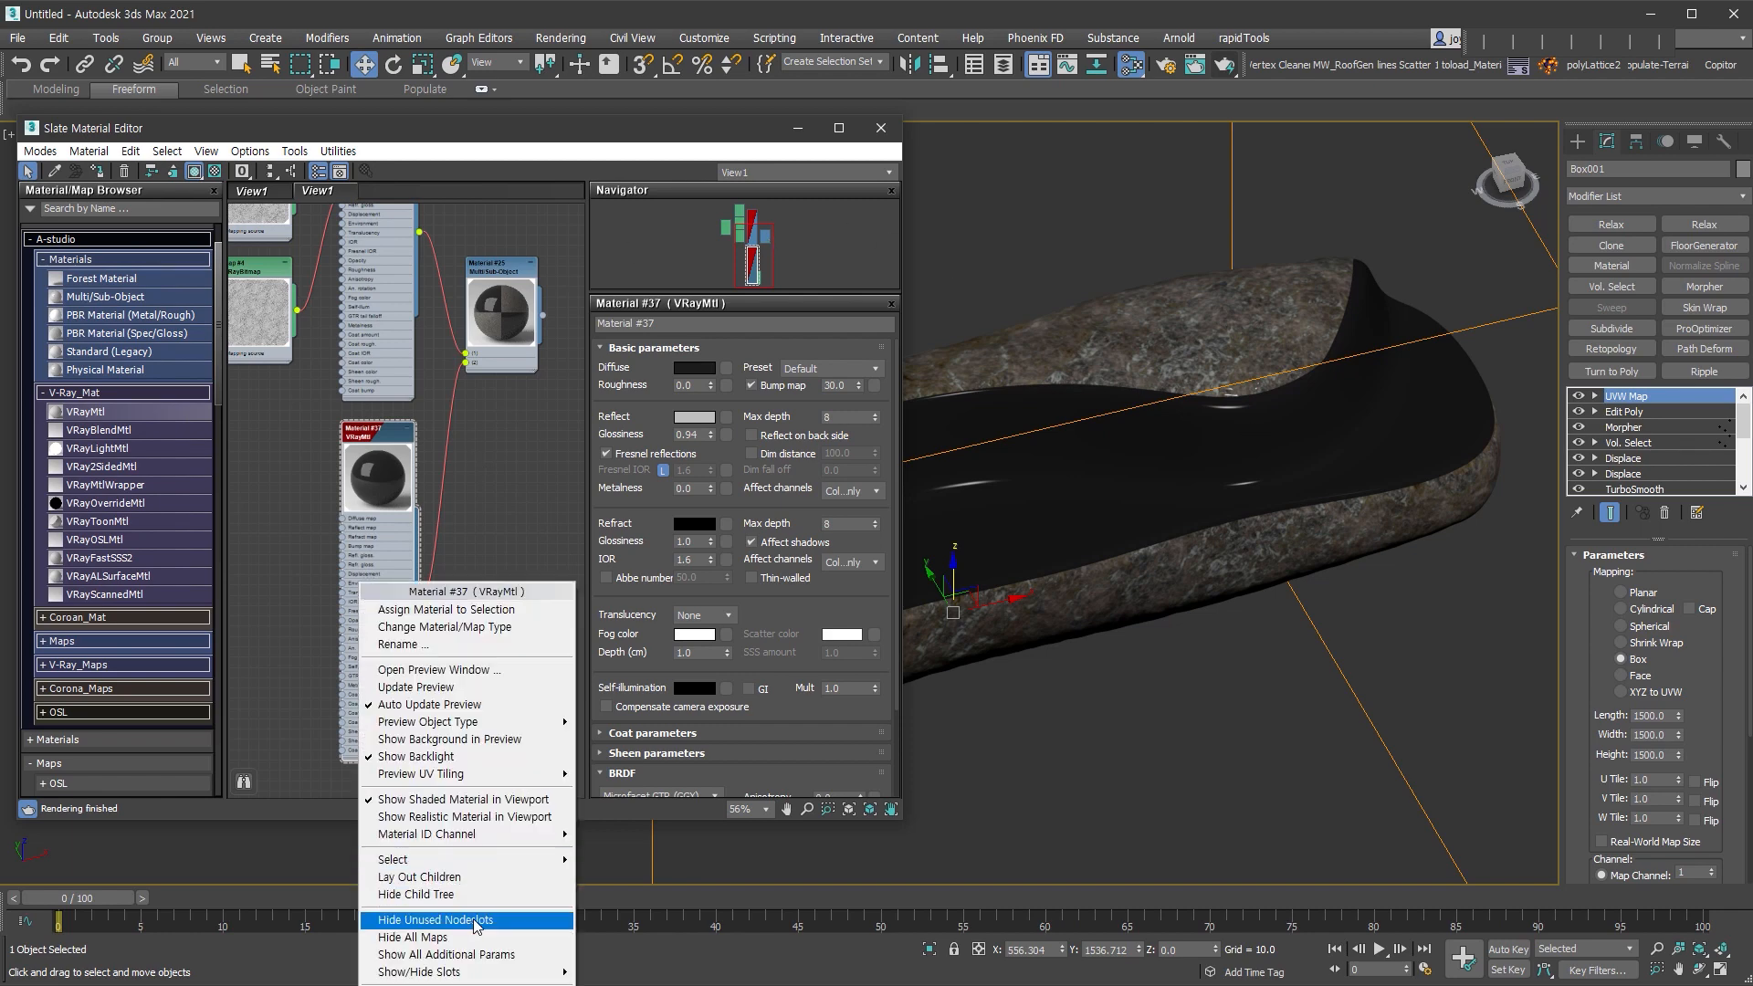
pyautogui.click(435, 920)
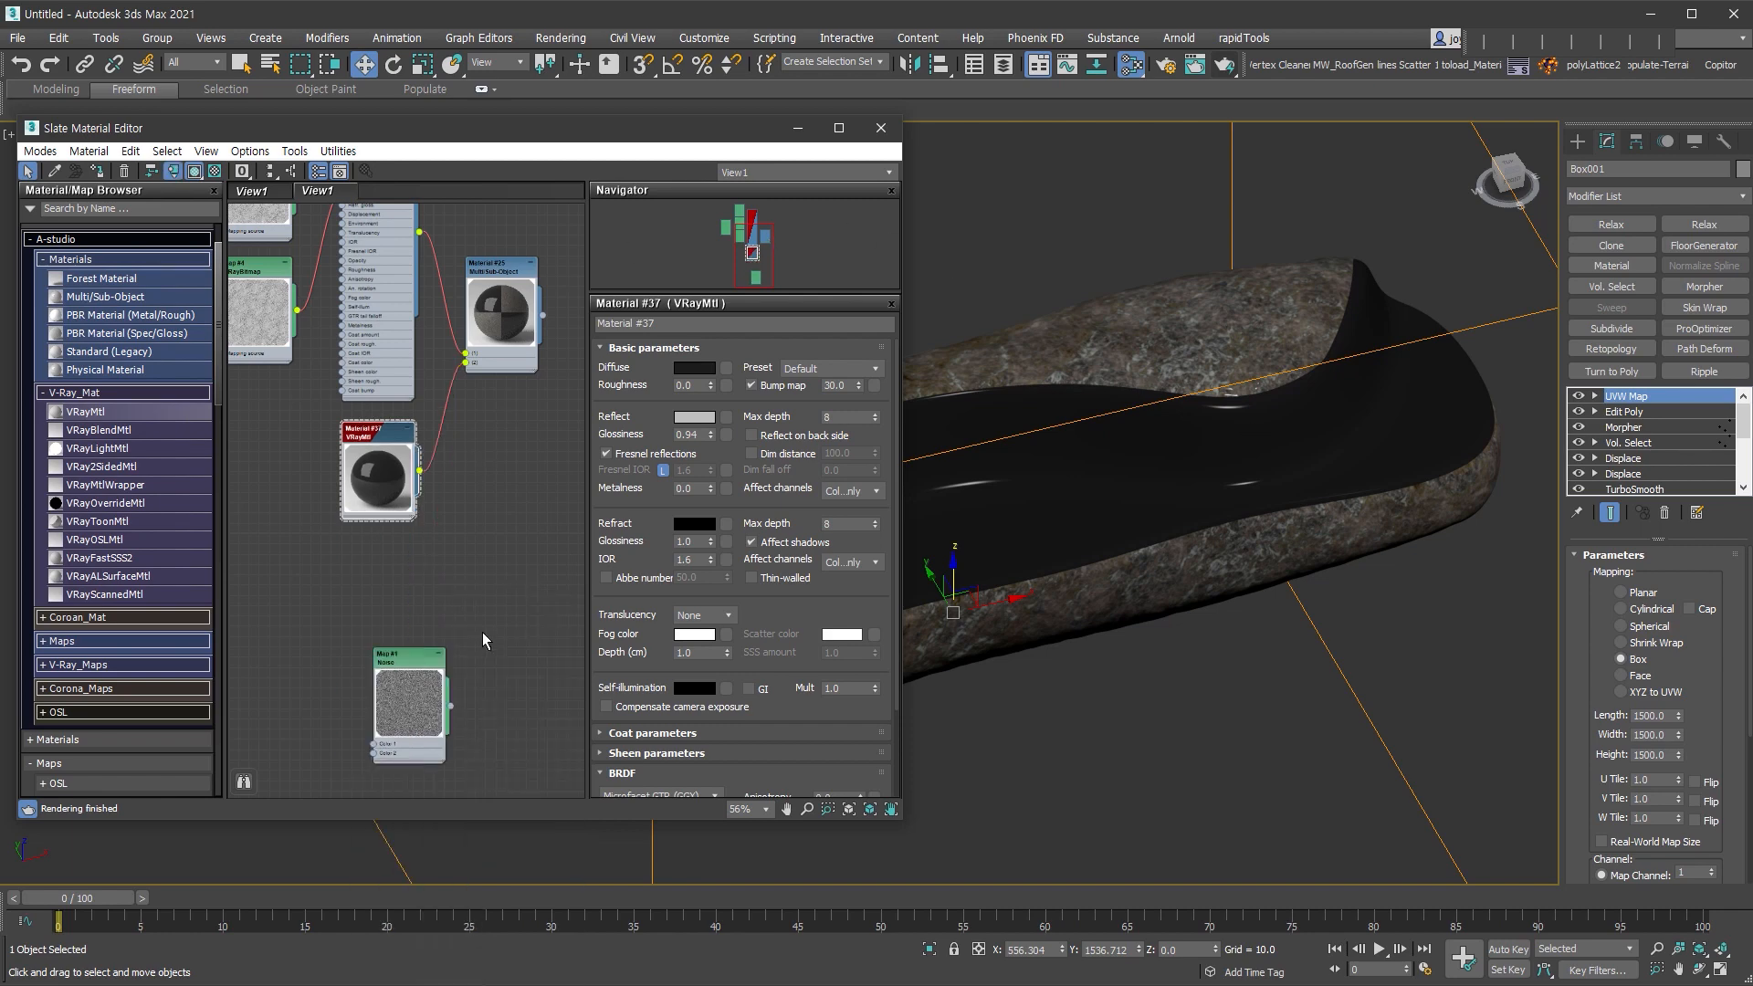
pyautogui.click(799, 132)
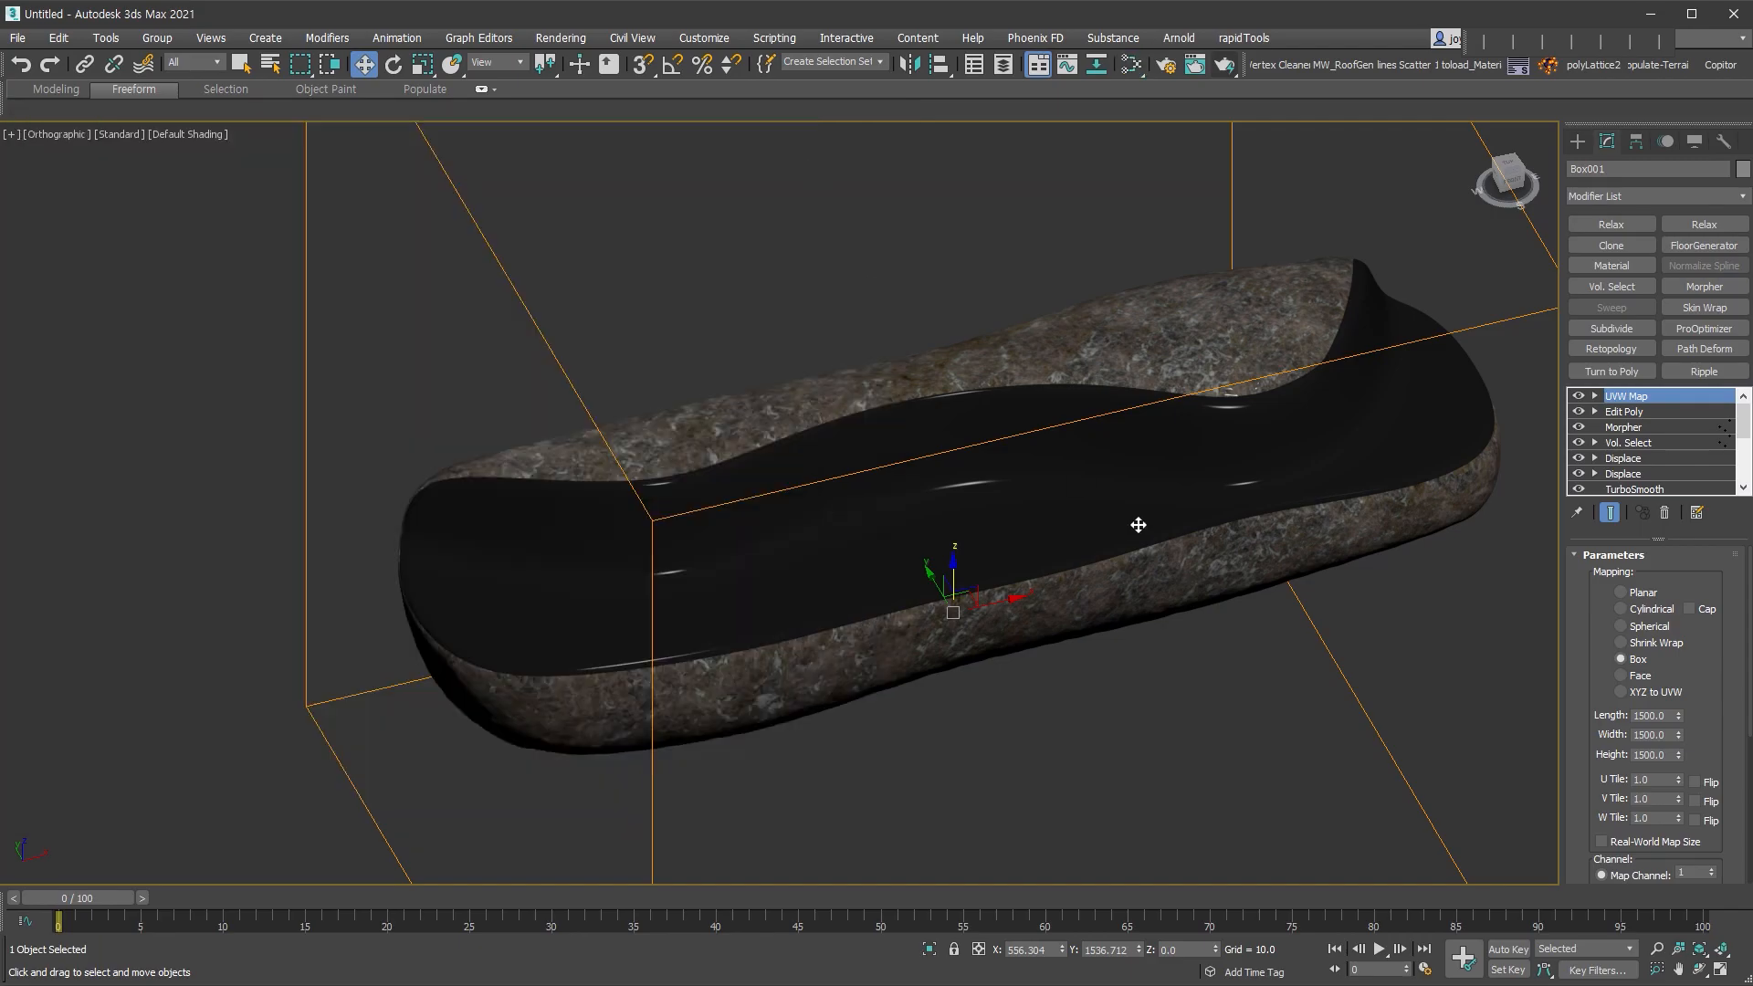
# - Switch the viewport to a perspective view and frame the whole bench at an angle
pyautogui.moveTo(1096, 505); pyautogui.dragTo(1014, 516, button='middle')
pyautogui.press('p')
pyautogui.press('z')
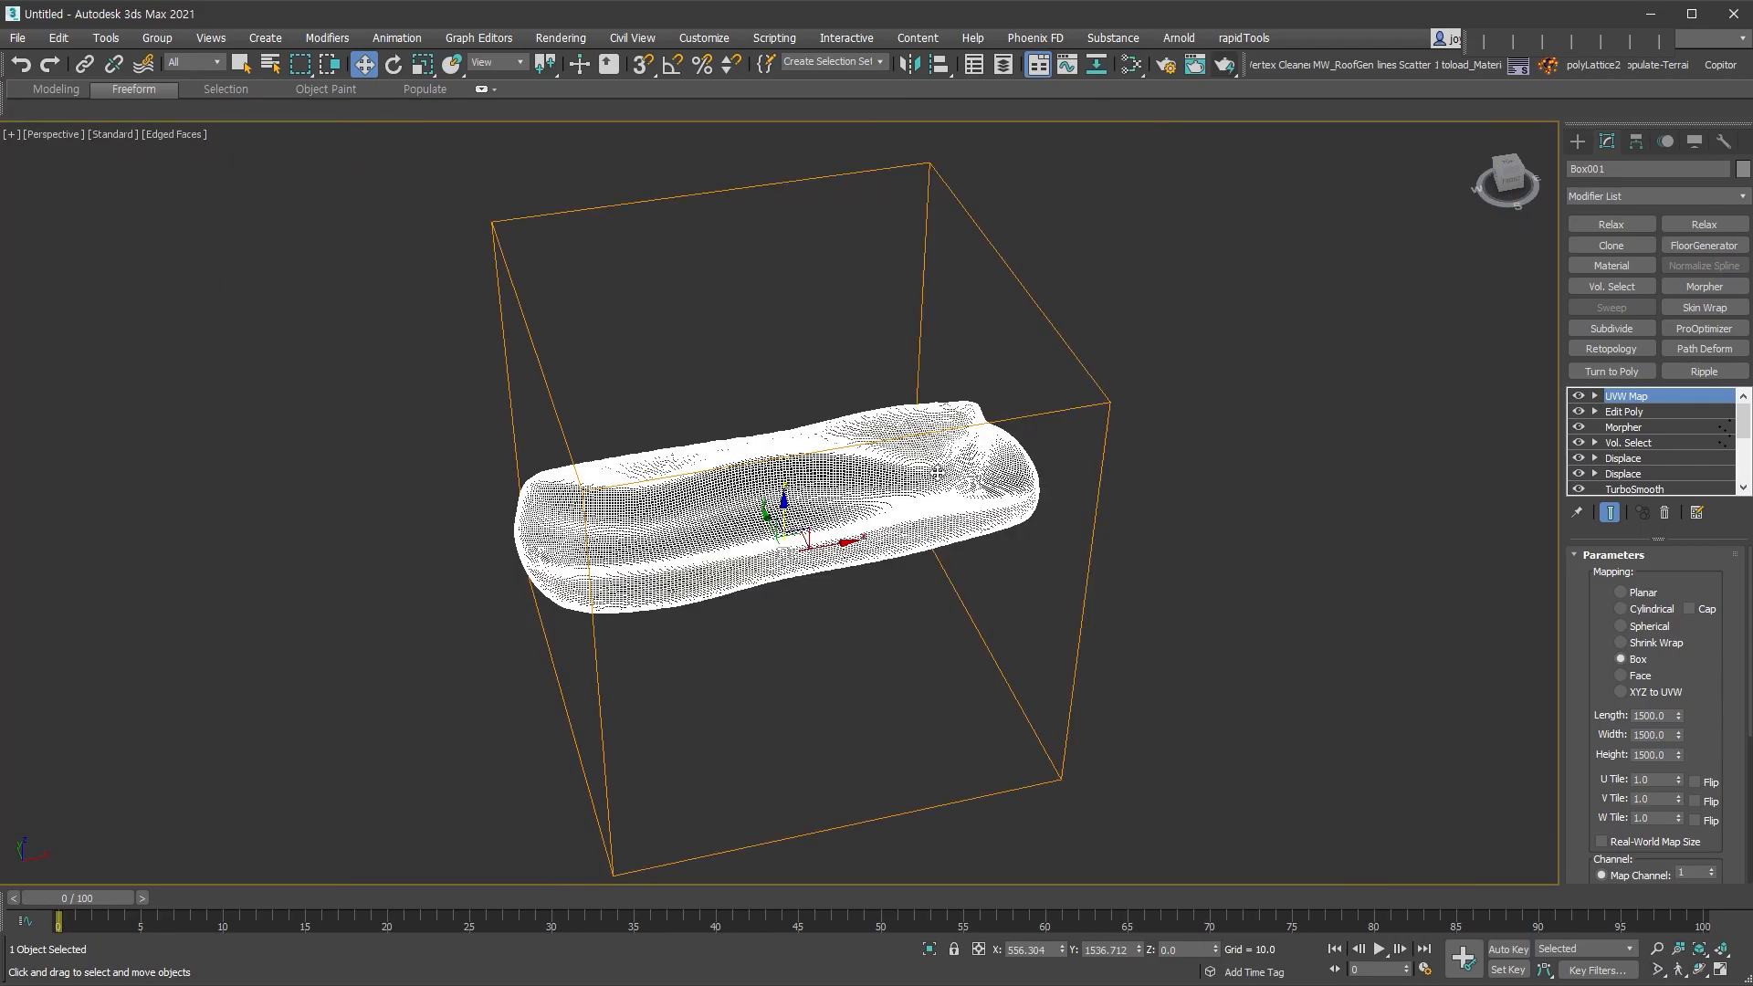
pyautogui.scroll(4, 938, 472)
pyautogui.keyDown('alt'); pyautogui.moveTo(939, 472); pyautogui.dragTo(978, 484, button='middle'); pyautogui.keyUp('alt')
pyautogui.moveTo(665, 550); pyautogui.dragTo(818, 540, button='middle')
# - Show the safe frame around the bench, render it in V-Ray, and start interactive rendering
pyautogui.hotkey('shift', 'f')
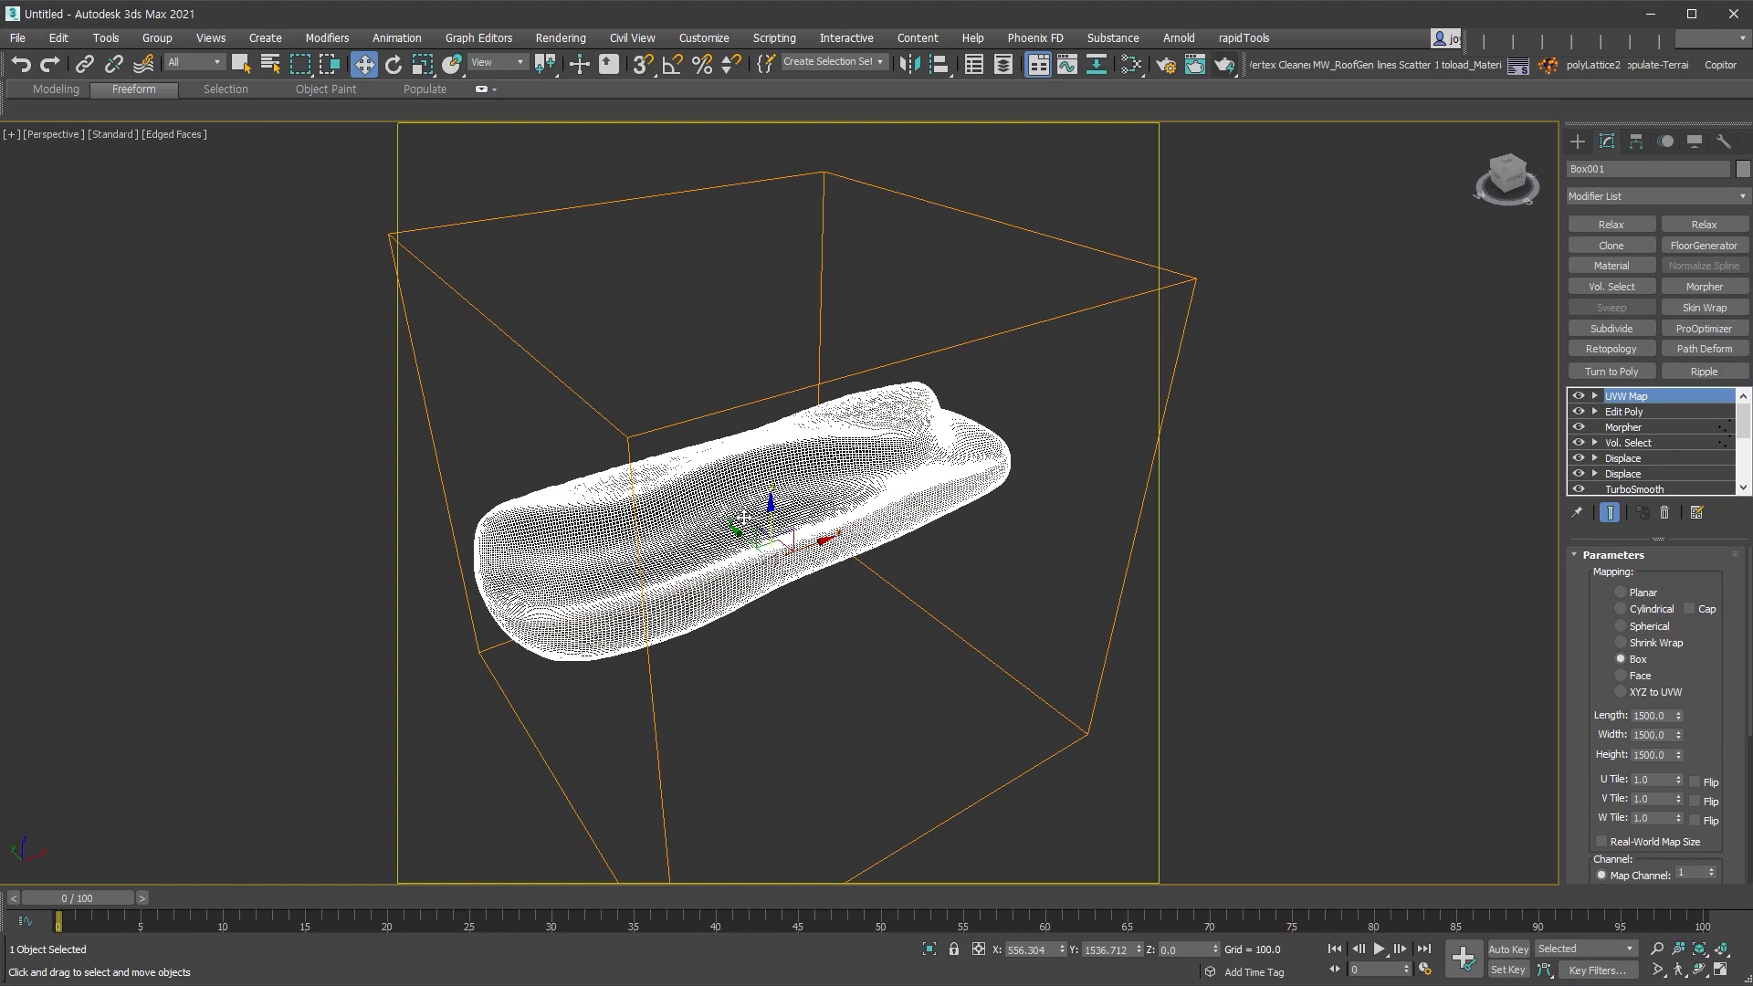
pyautogui.scroll(3, 720, 526)
pyautogui.click(1225, 65)
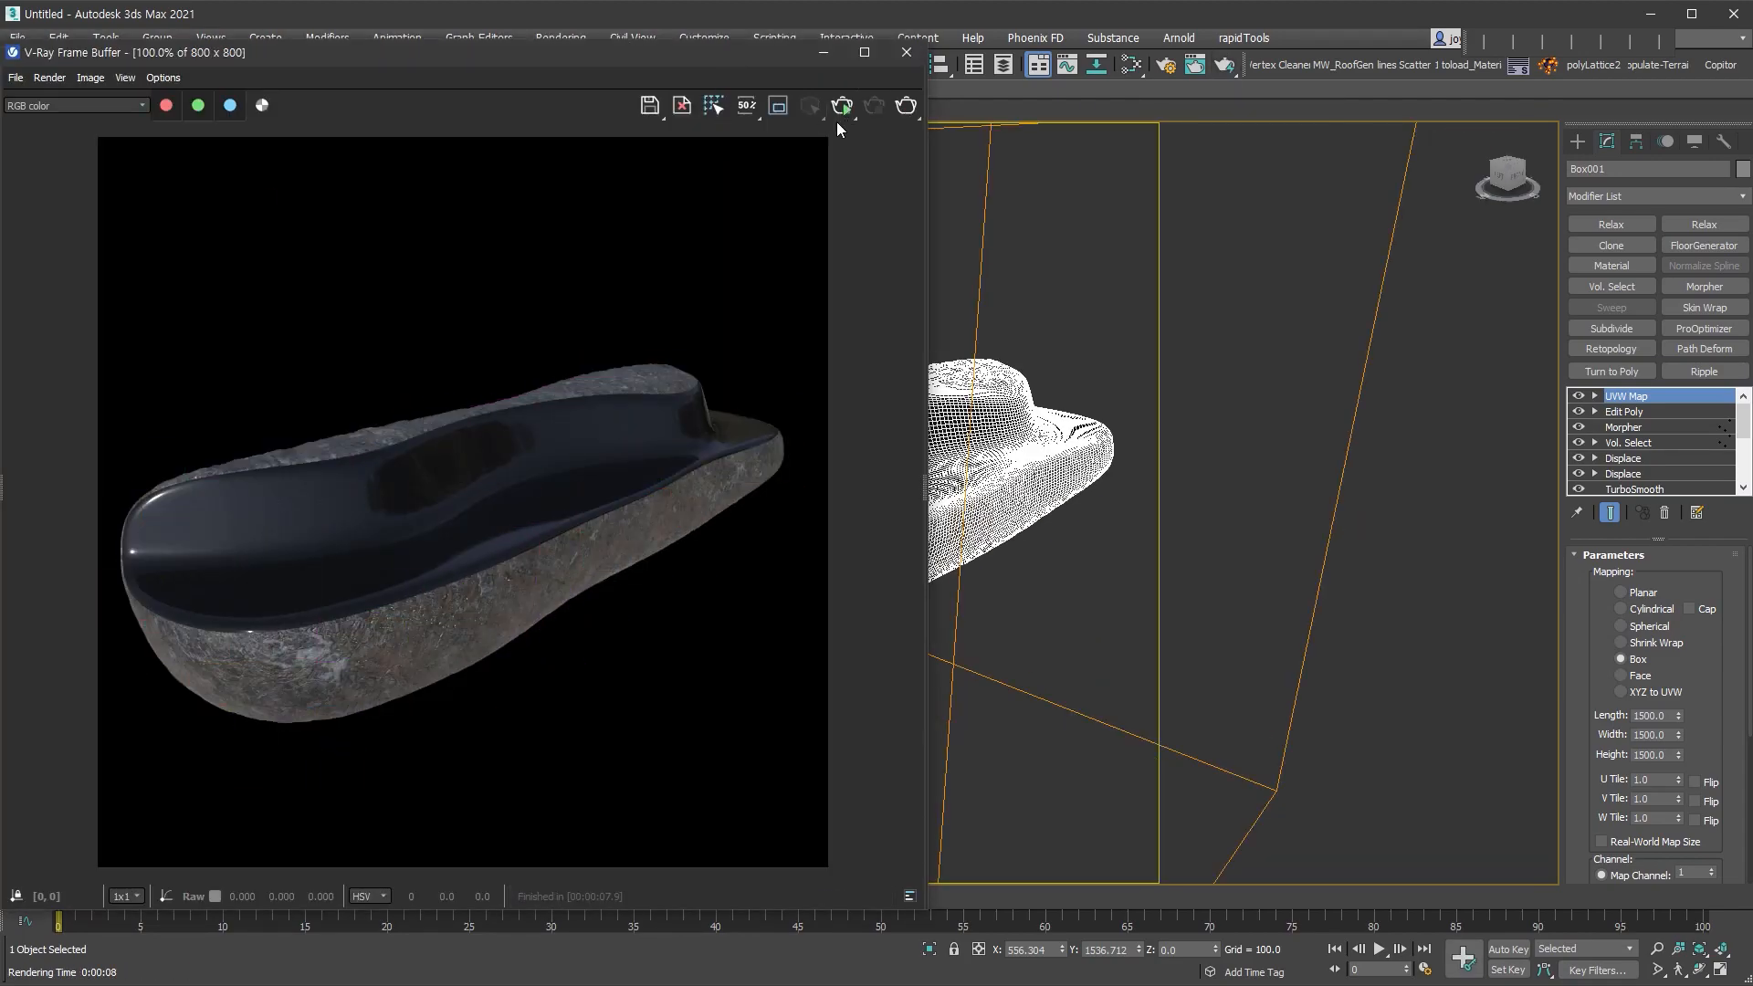
pyautogui.click(844, 111)
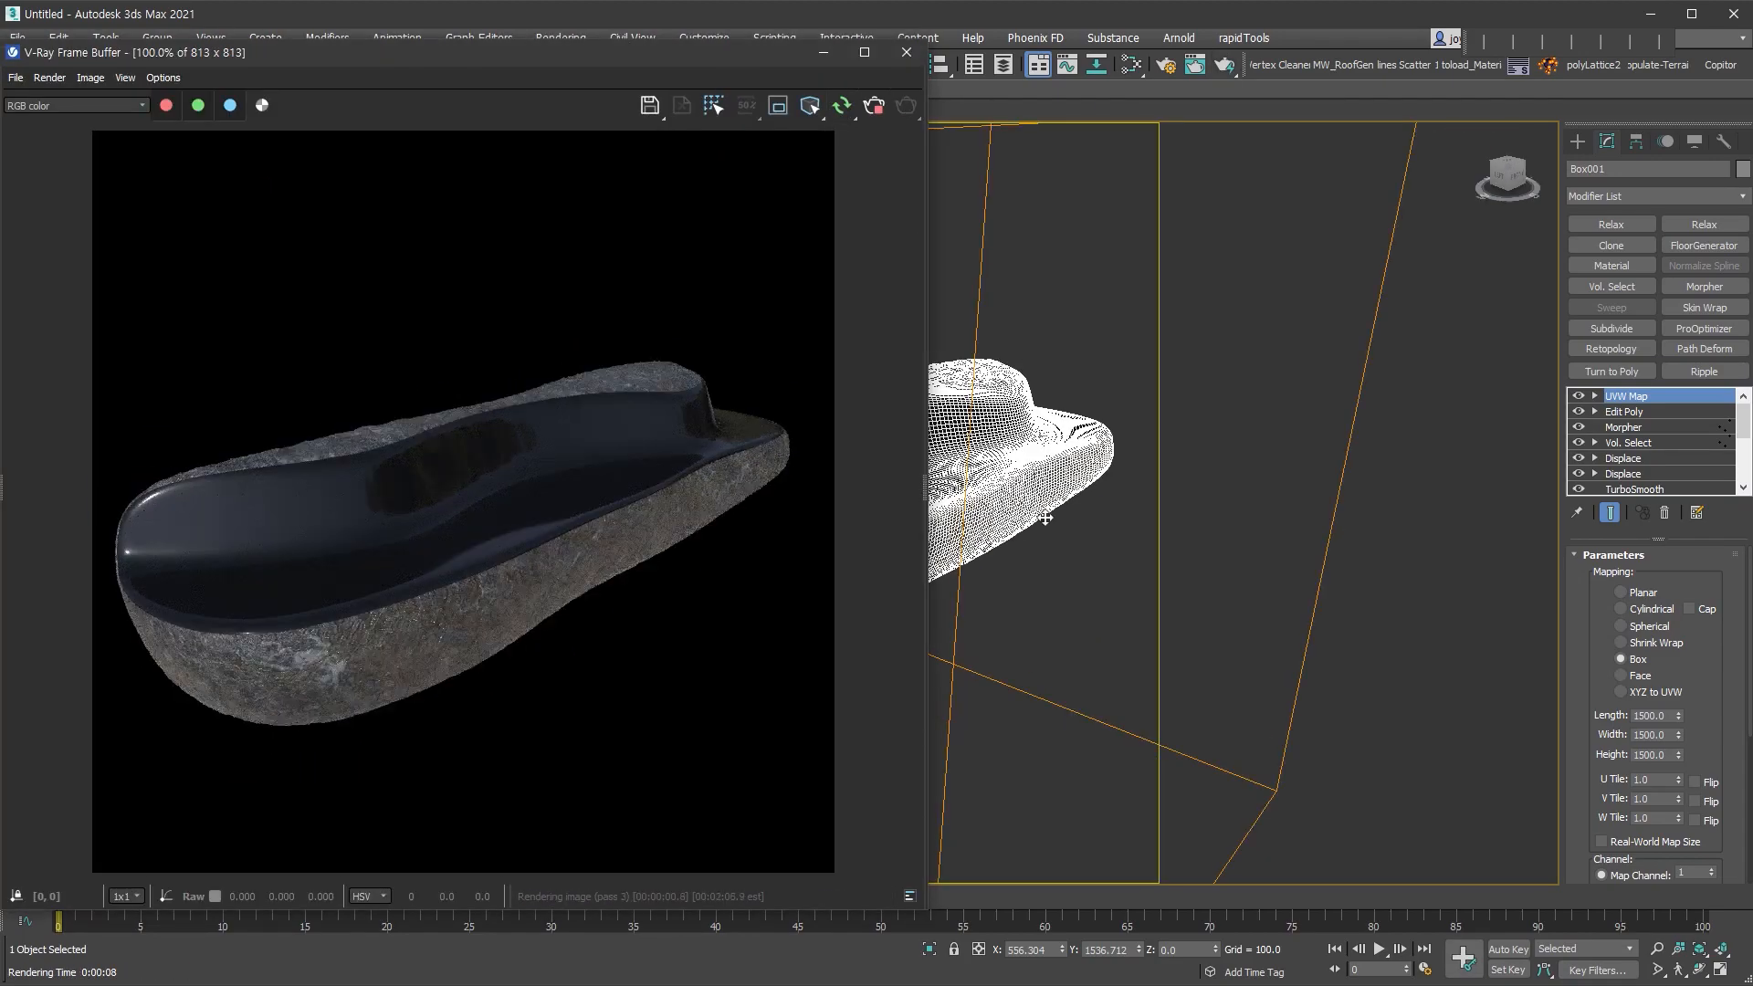
# - Examine the rough rock and polished seat in the interactive render from several angles and distances
pyautogui.scroll(3, 966, 516)
pyautogui.moveTo(965, 516)
pyautogui.keyDown('alt'); pyautogui.mouseDown(button='middle')
pyautogui.moveTo(1014, 555)
pyautogui.moveTo(984, 493)
pyautogui.mouseUp(button='middle'); pyautogui.keyUp('alt')
pyautogui.scroll(2, 984, 493)
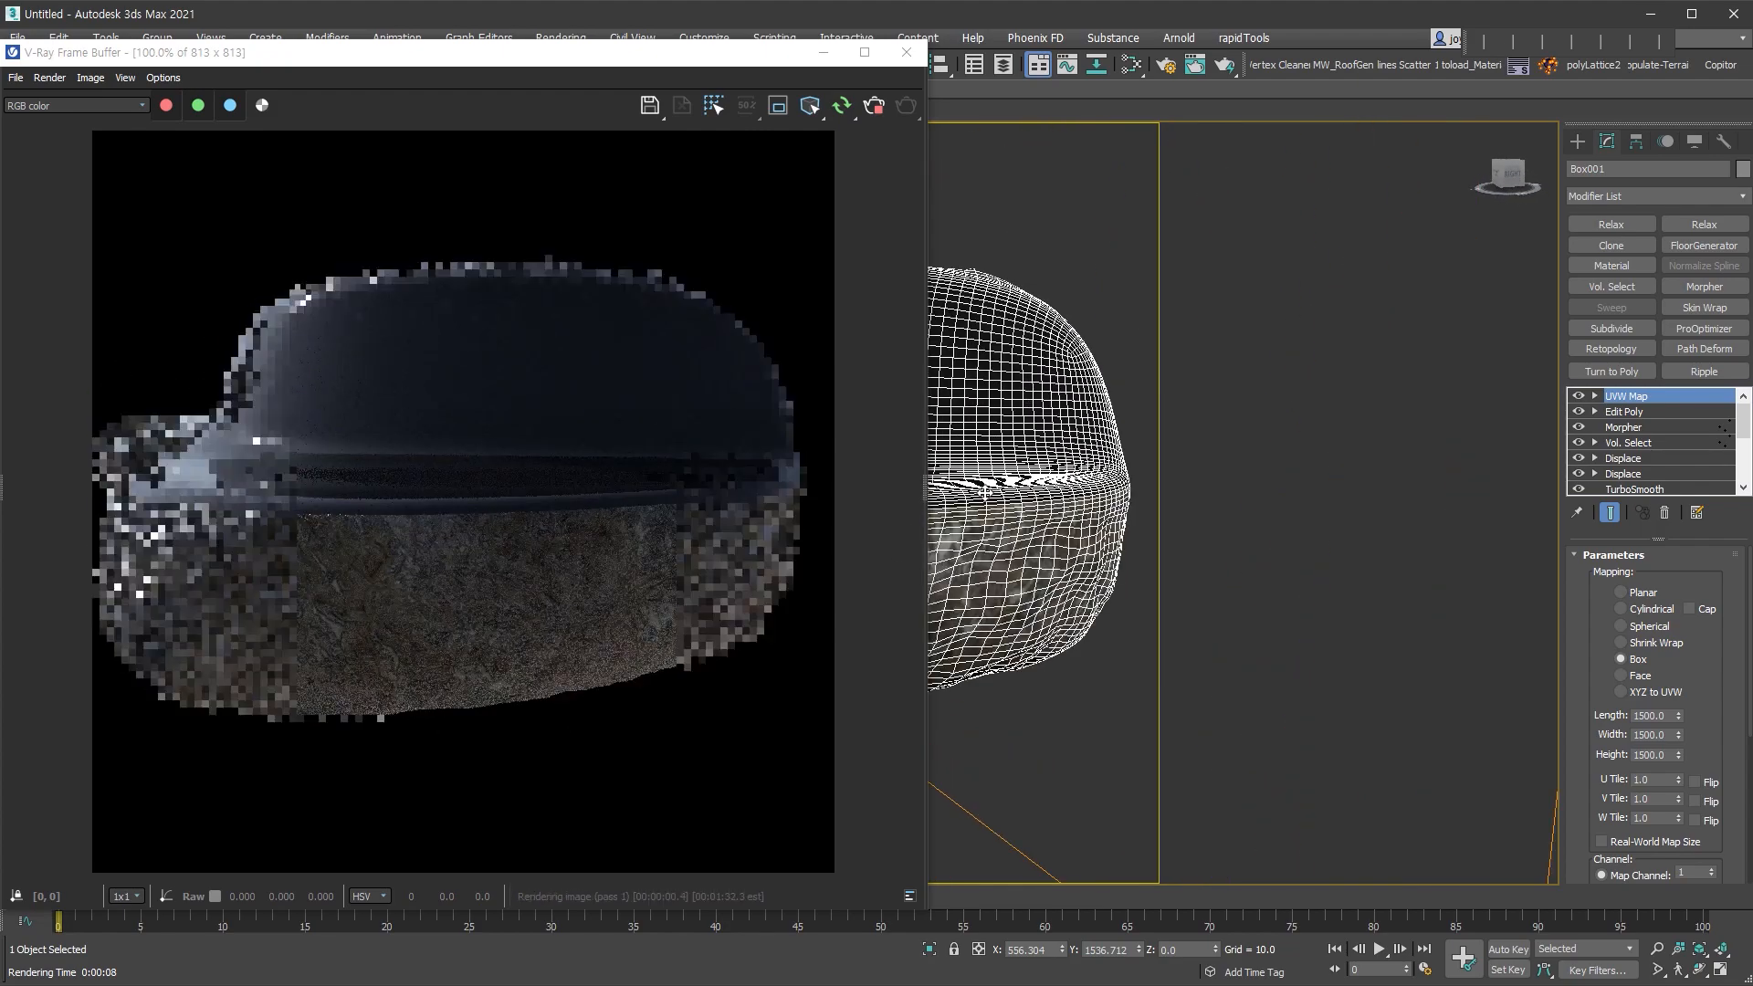
pyautogui.scroll(2, 1005, 498)
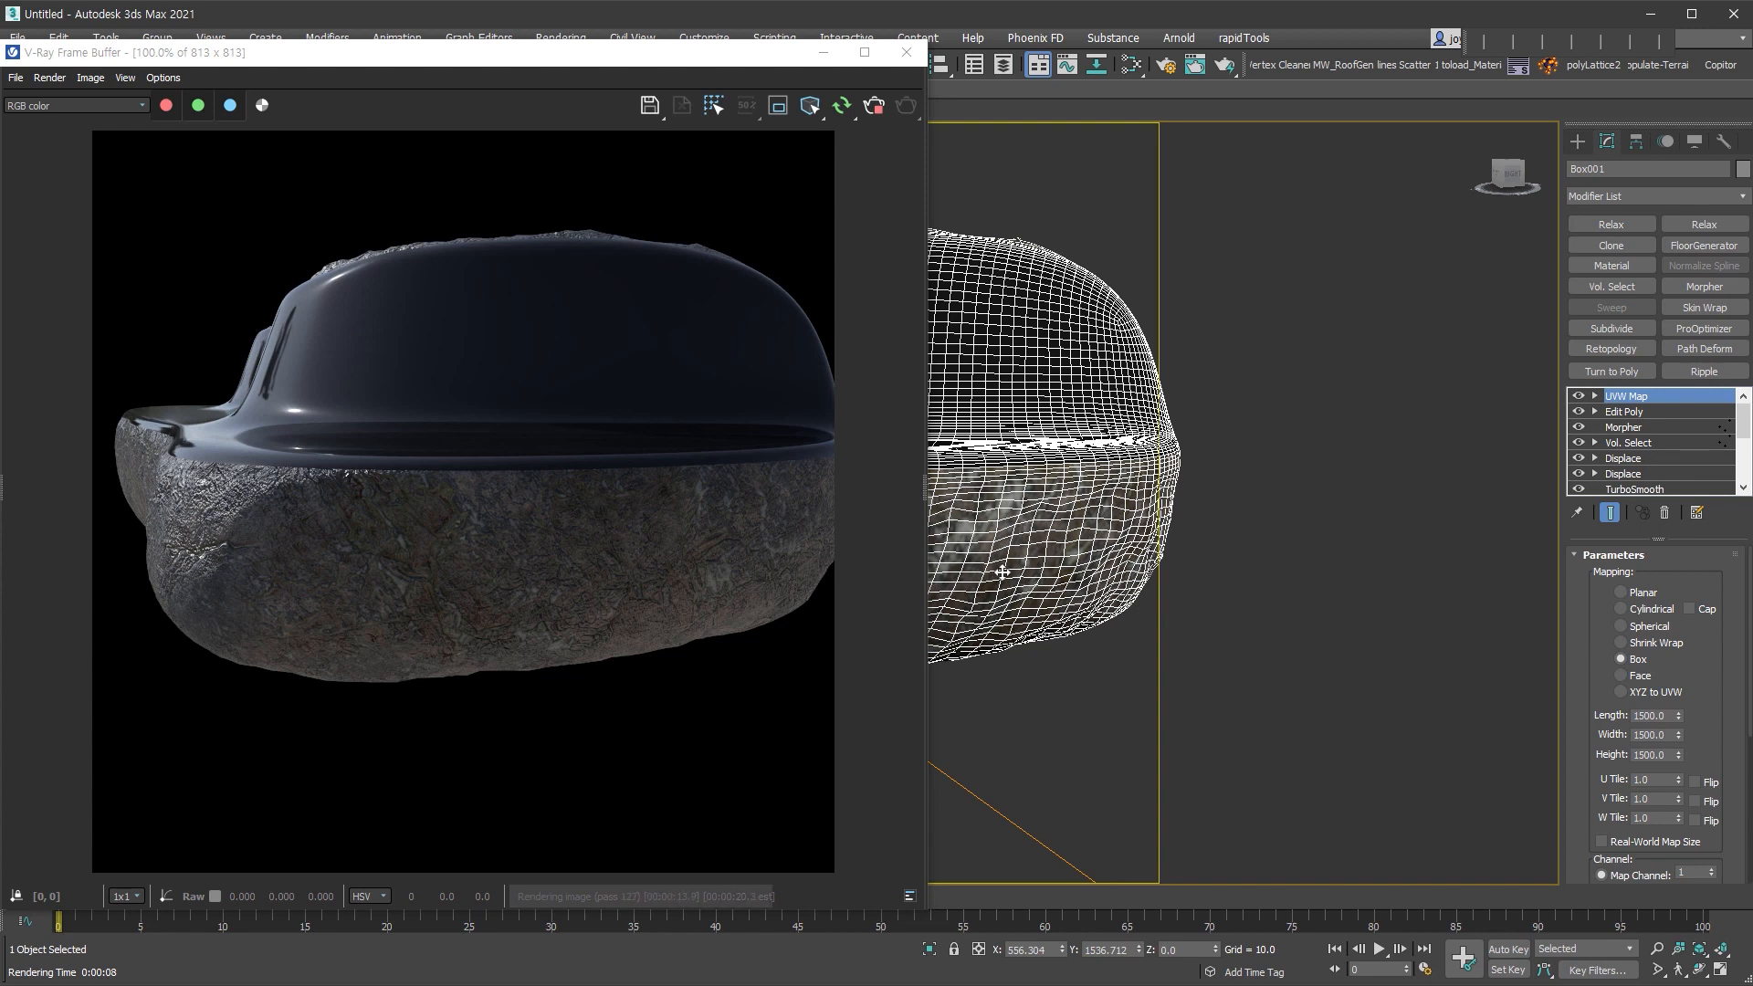
pyautogui.keyDown('alt'); pyautogui.moveTo(1003, 573); pyautogui.dragTo(991, 537, button='middle'); pyautogui.keyUp('alt')
pyautogui.scroll(-3, 1058, 557)
pyautogui.scroll(4, 1060, 553)
pyautogui.scroll(-2, 991, 537)
pyautogui.scroll(2, 991, 537)
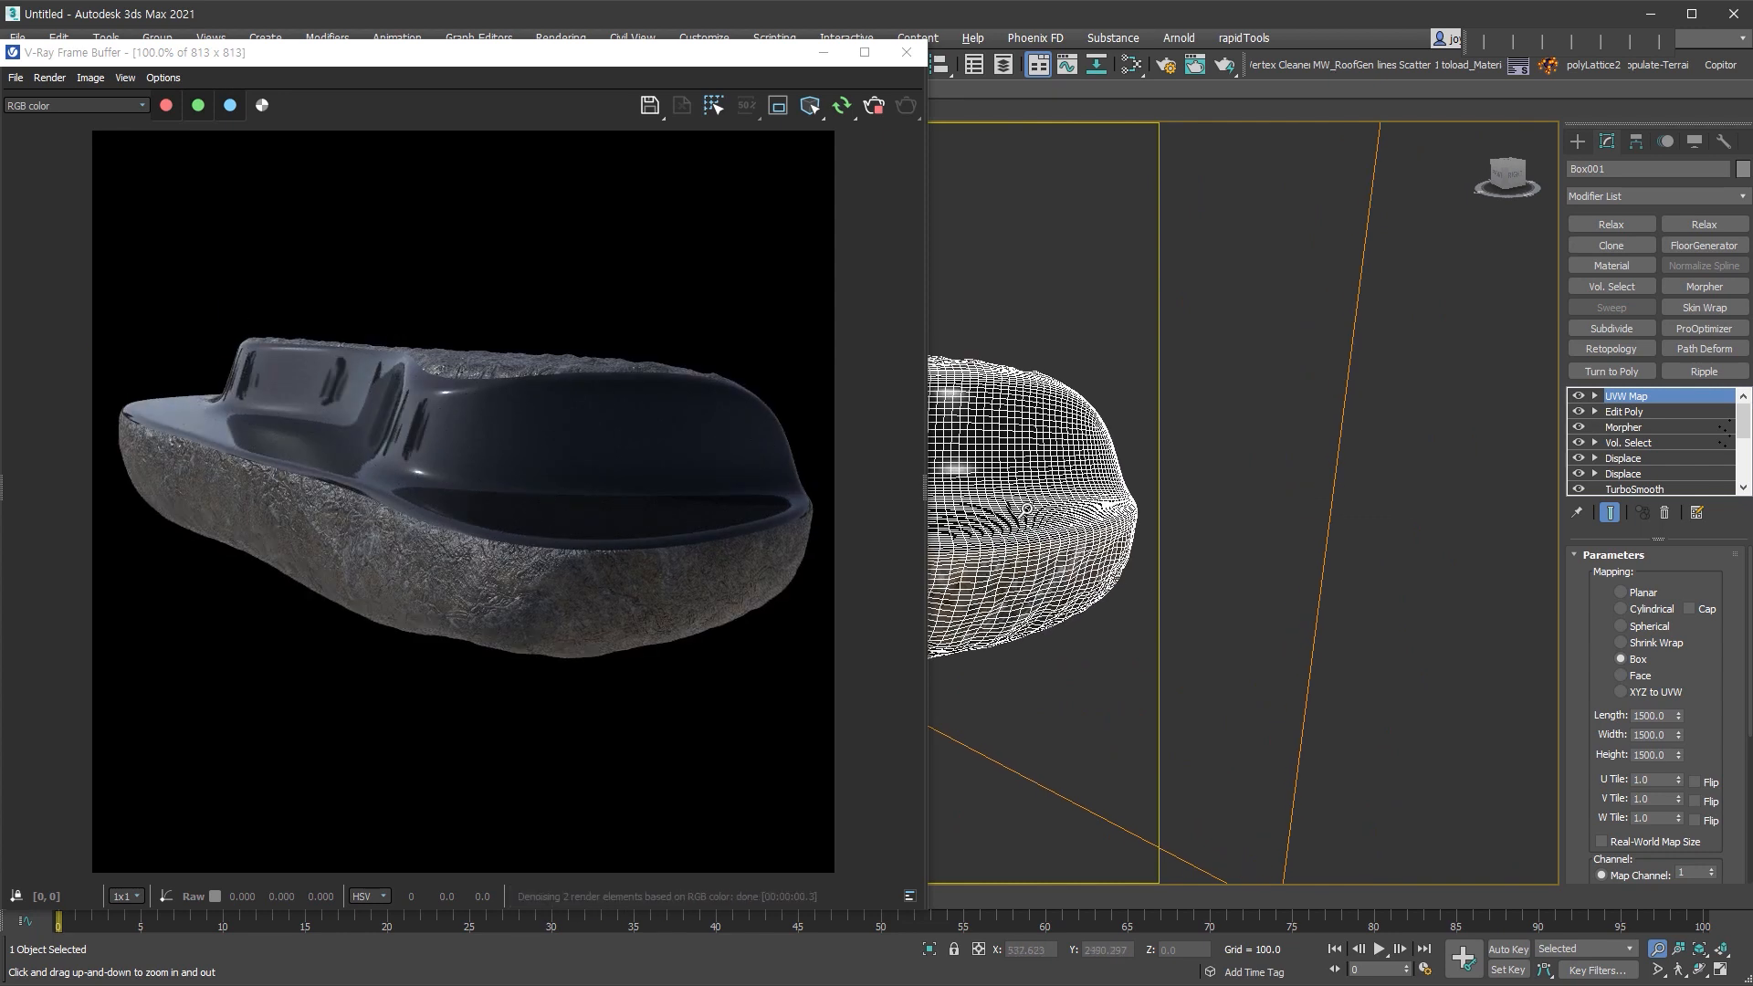